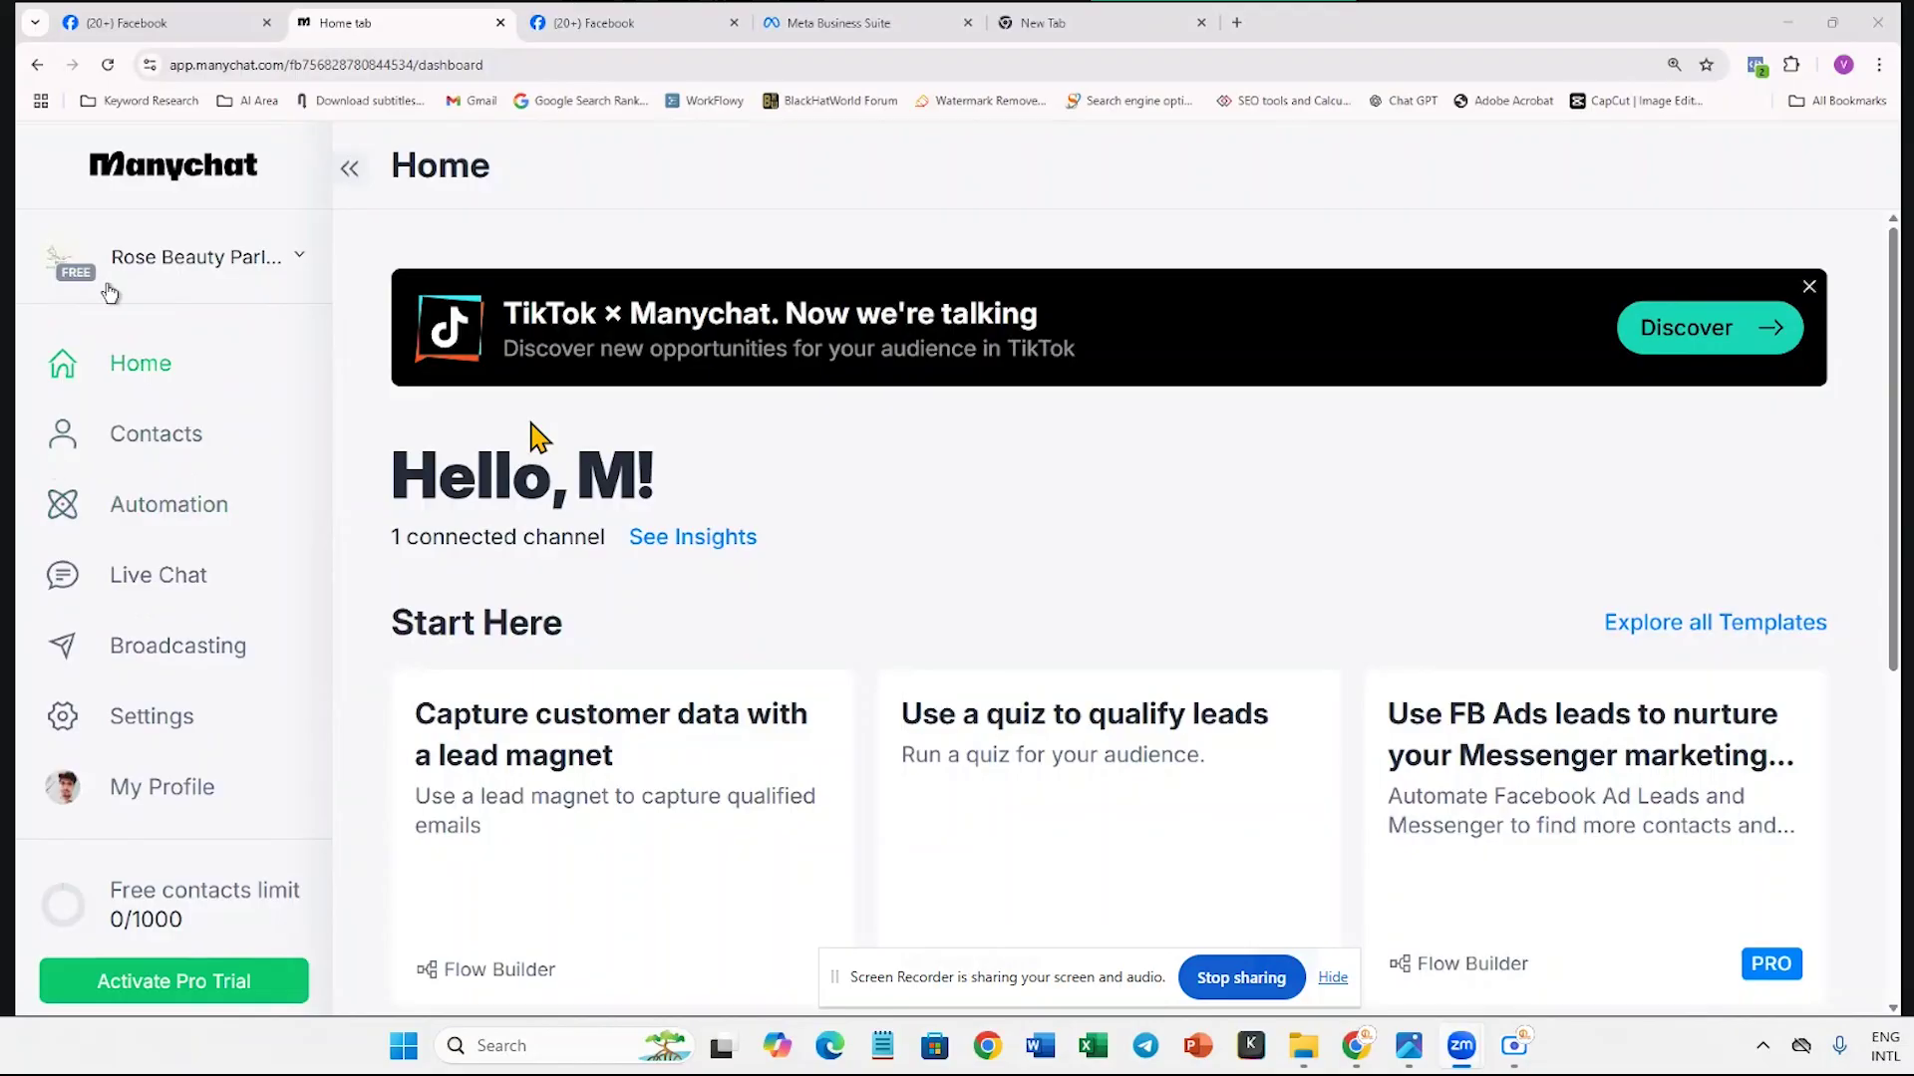
pyautogui.click(112, 200)
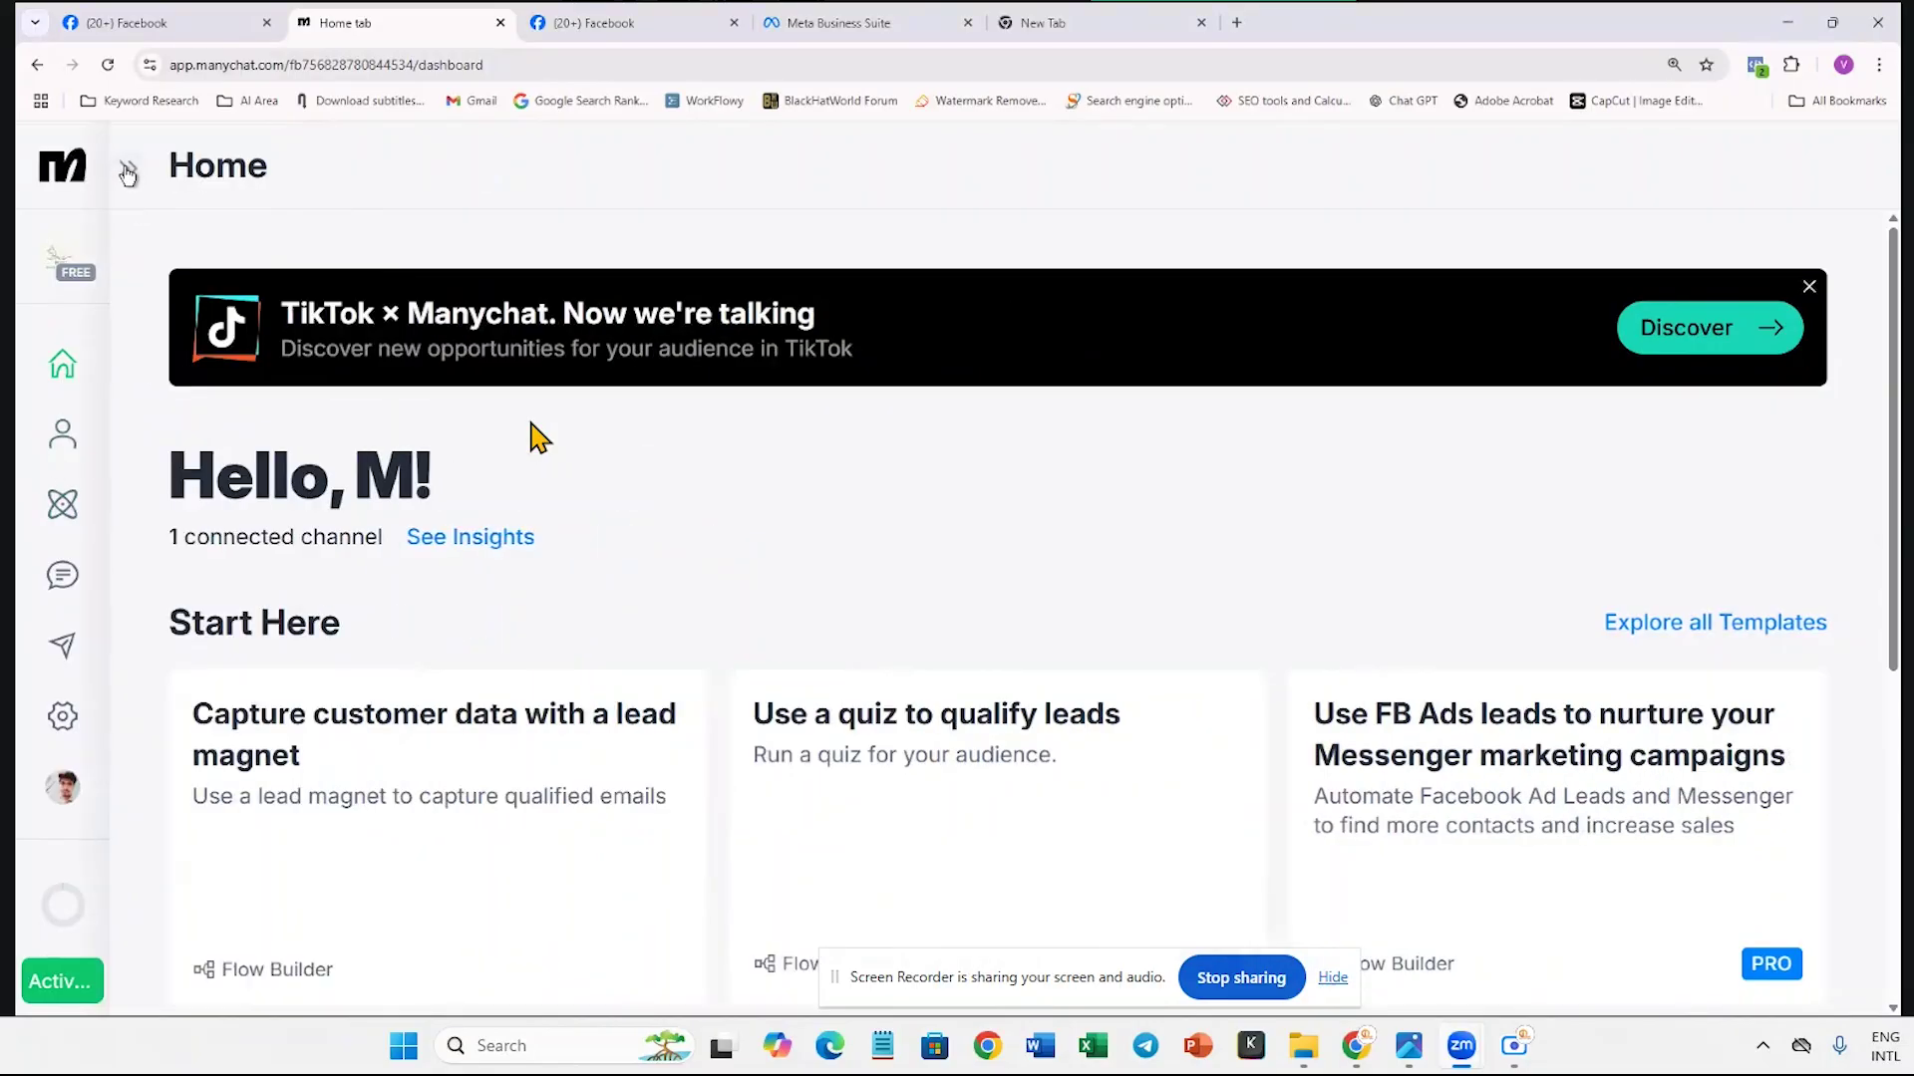
pyautogui.click(128, 171)
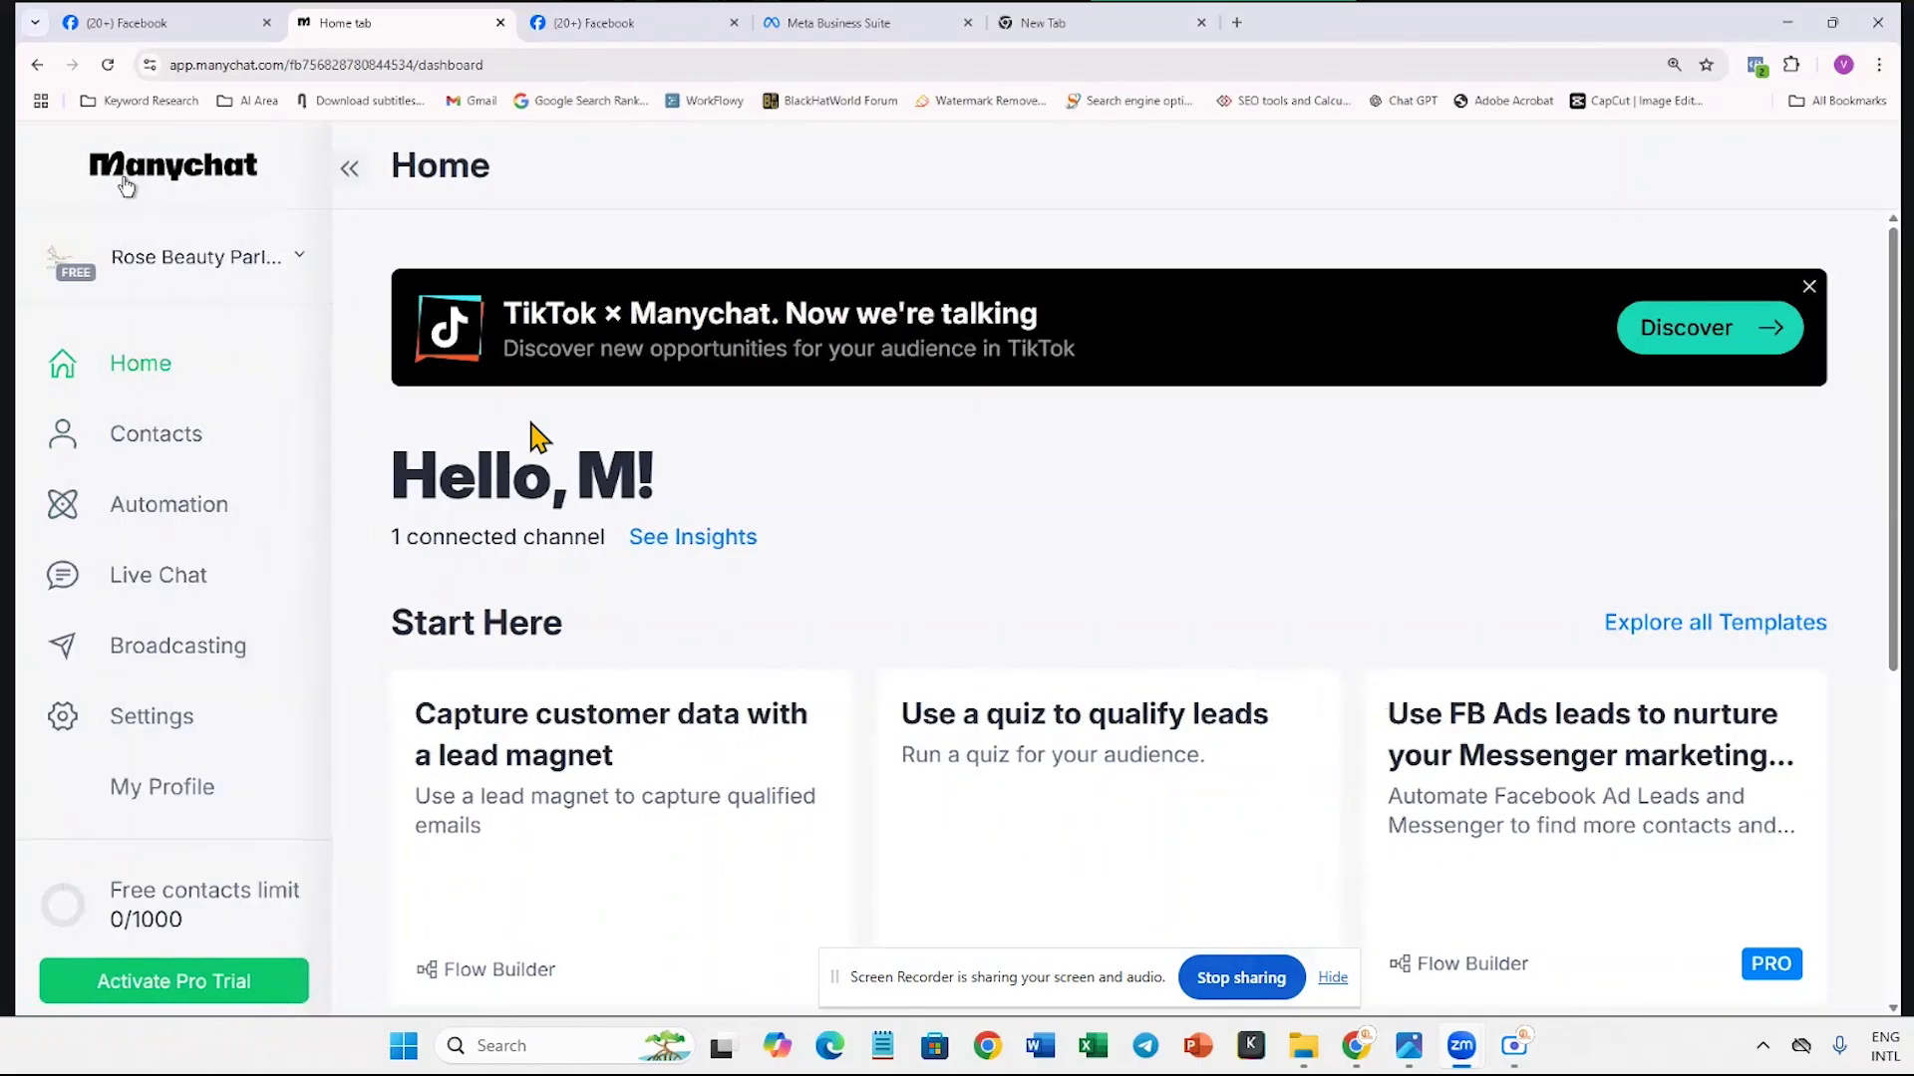
pyautogui.click(348, 175)
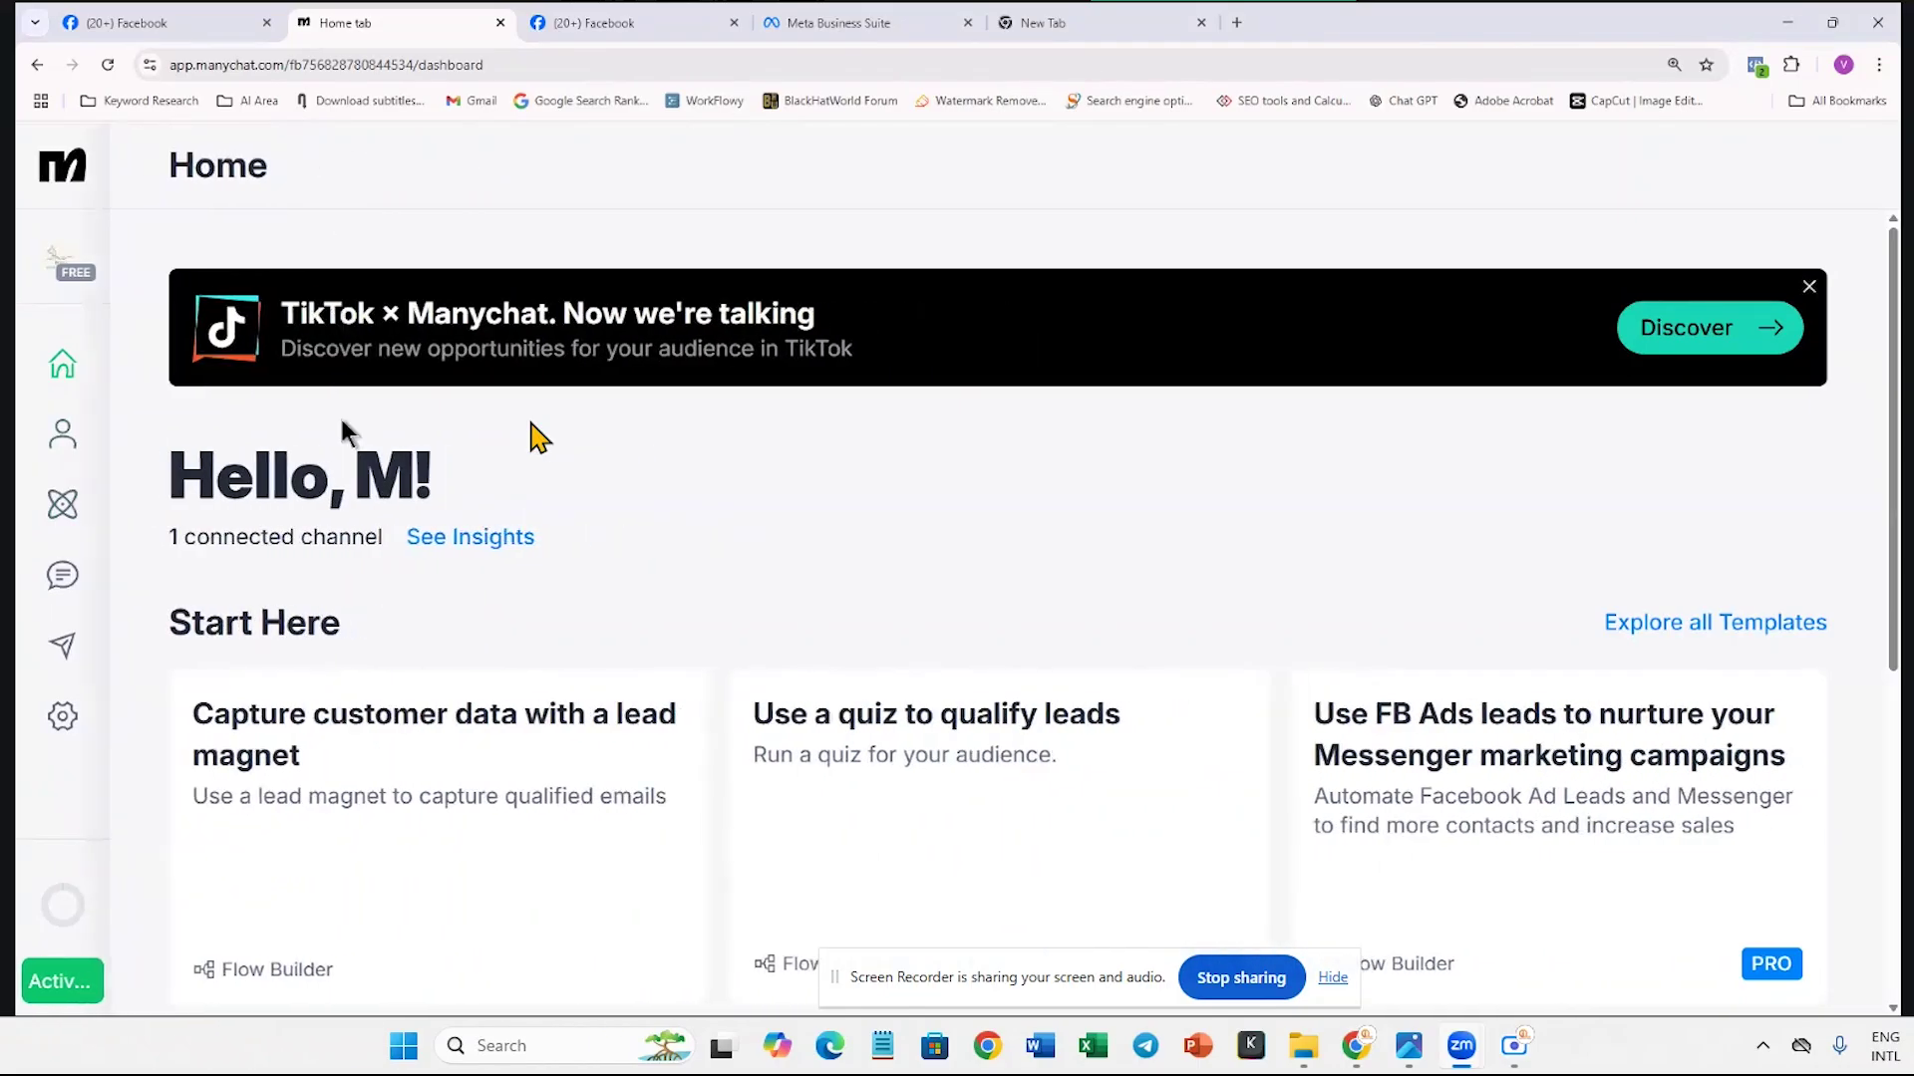
pyautogui.click(131, 172)
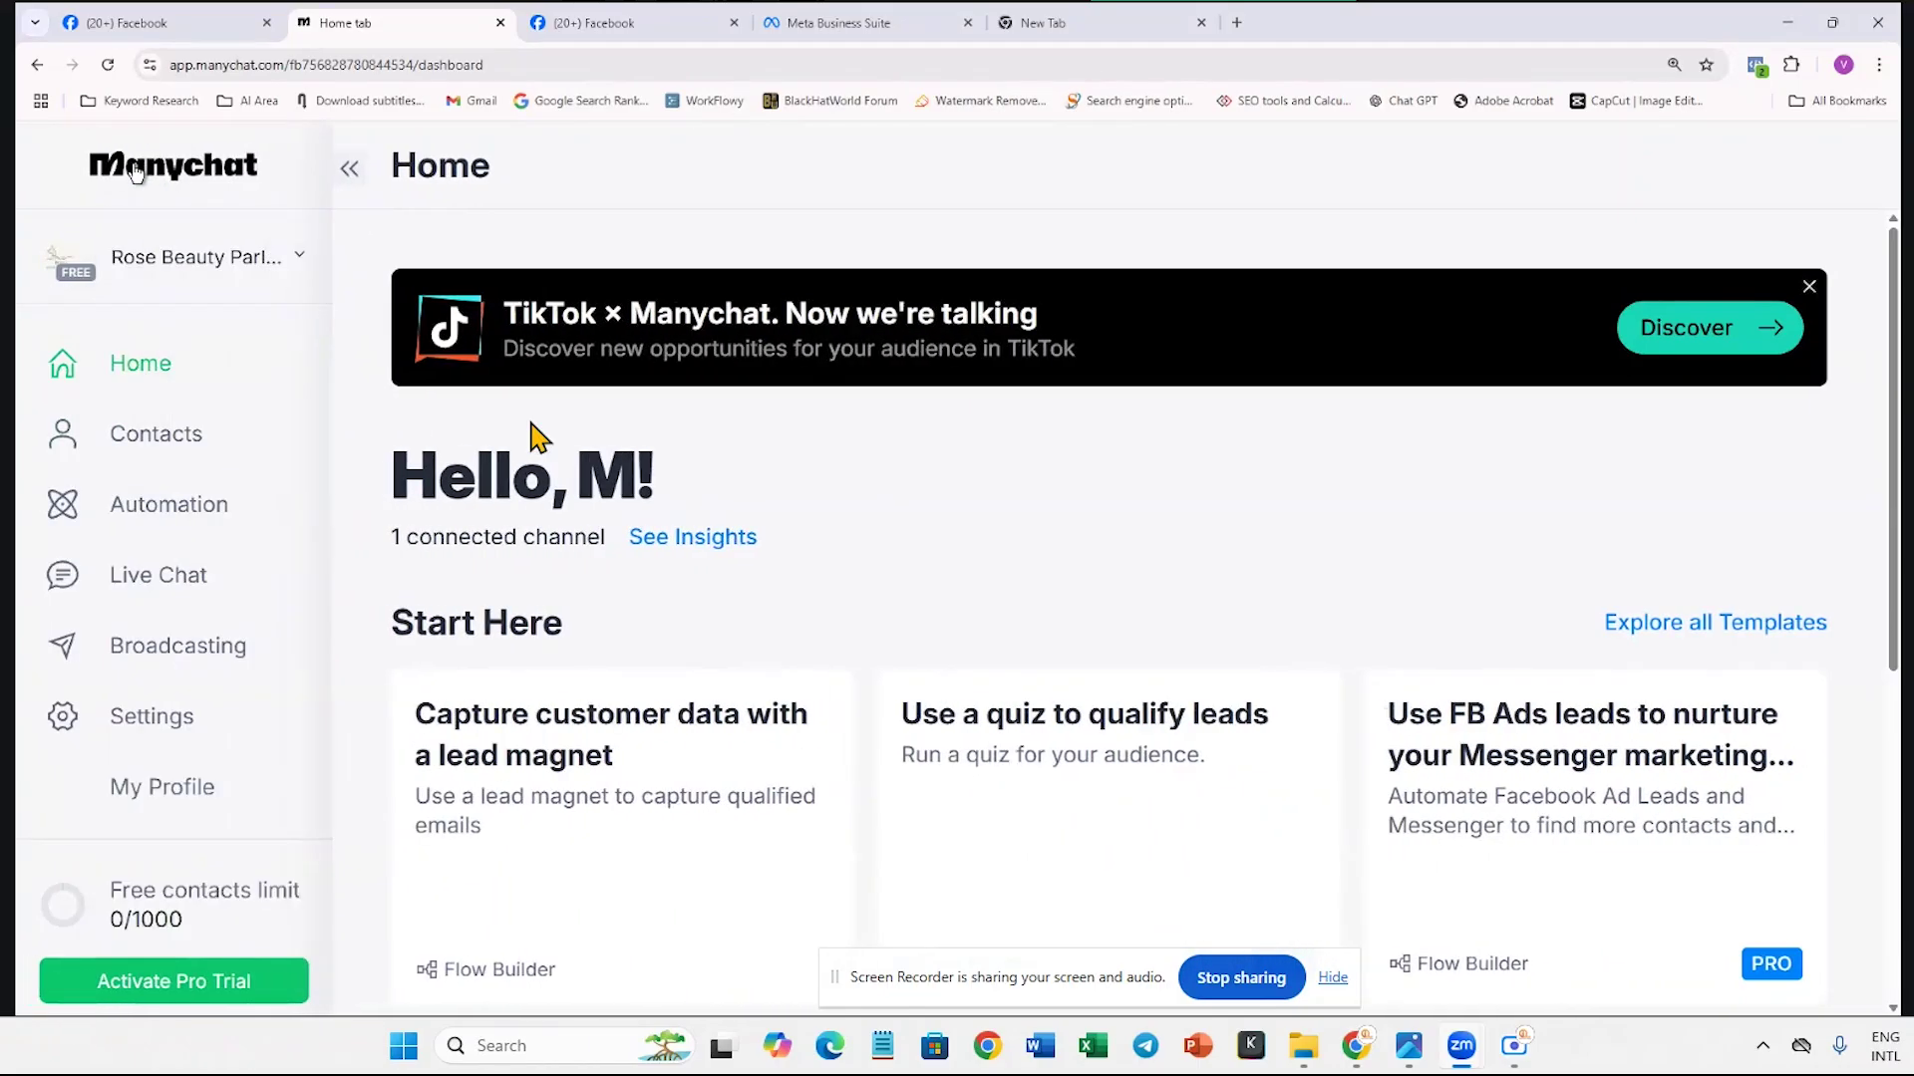
# Open the Automation section and reduce the page zoom to 125%.
pyautogui.click(189, 519)
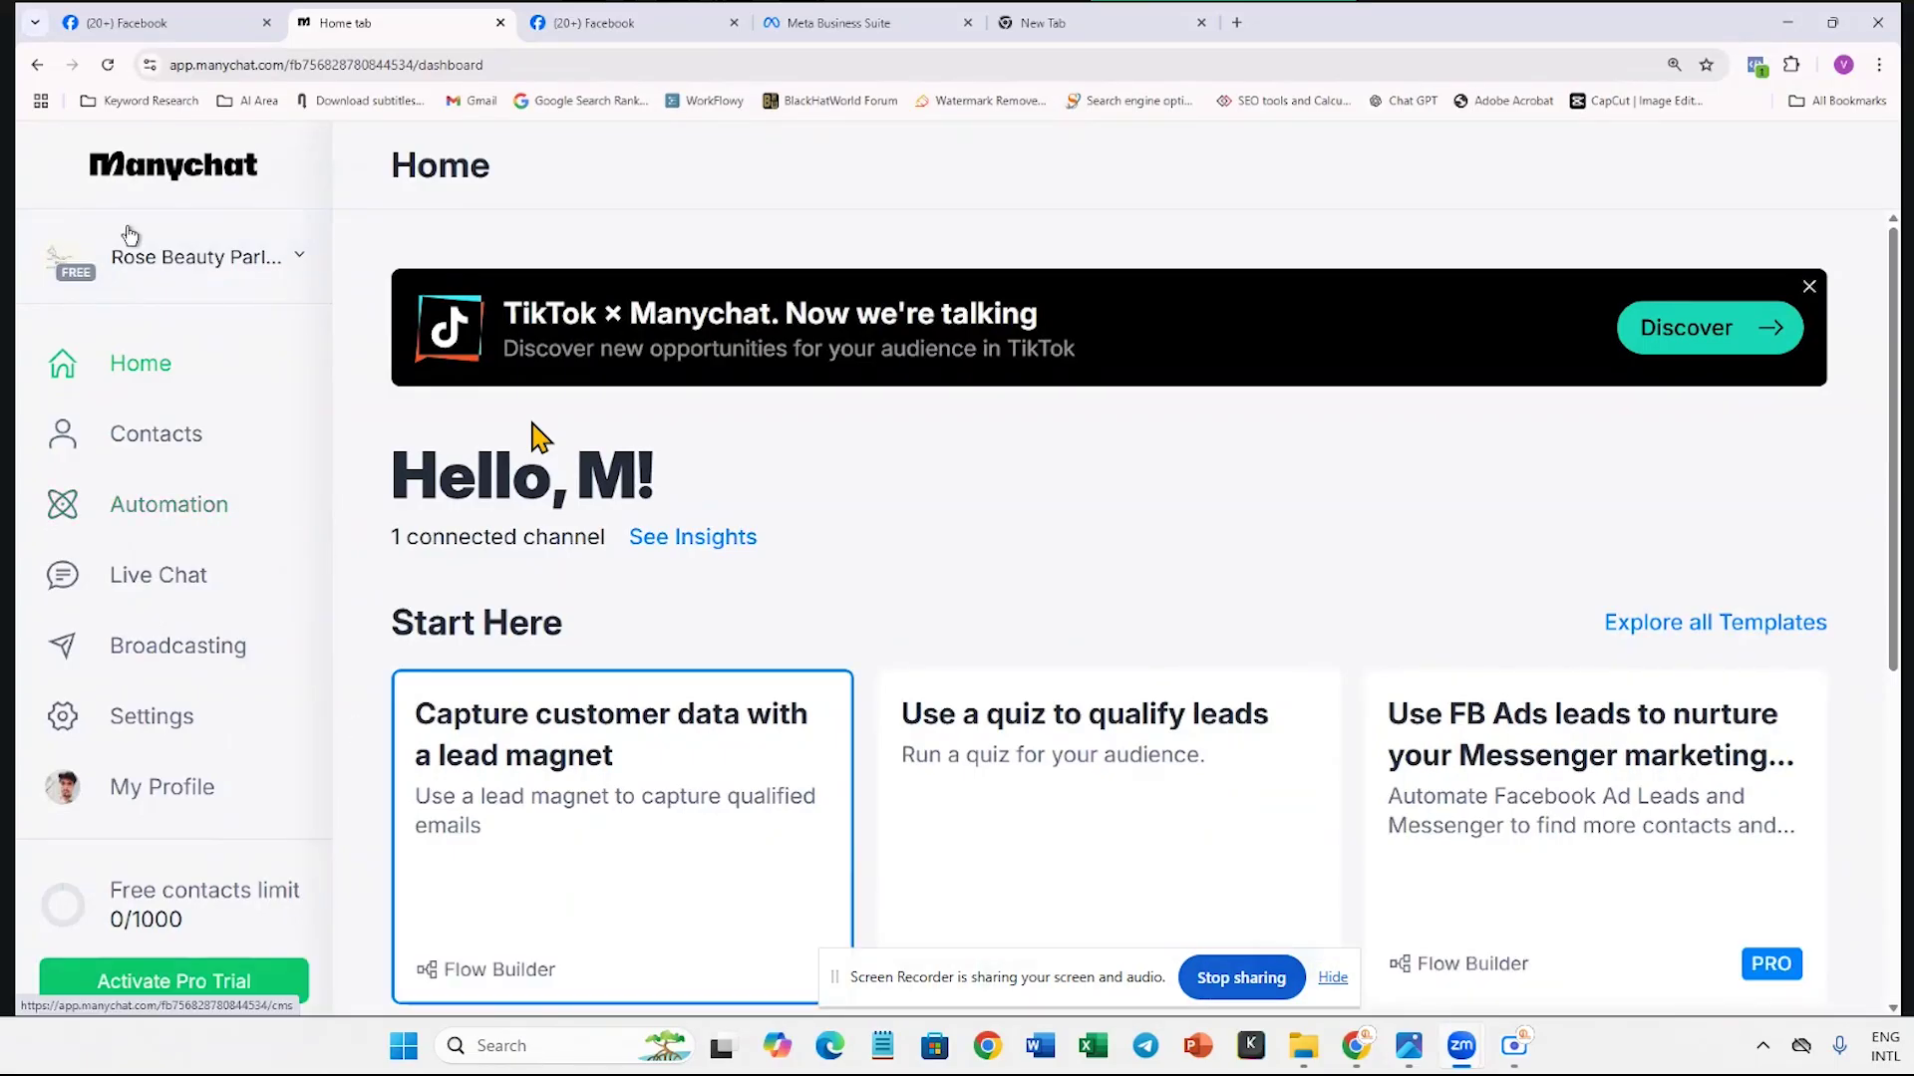
pyautogui.hotkey('ctrl', '-')
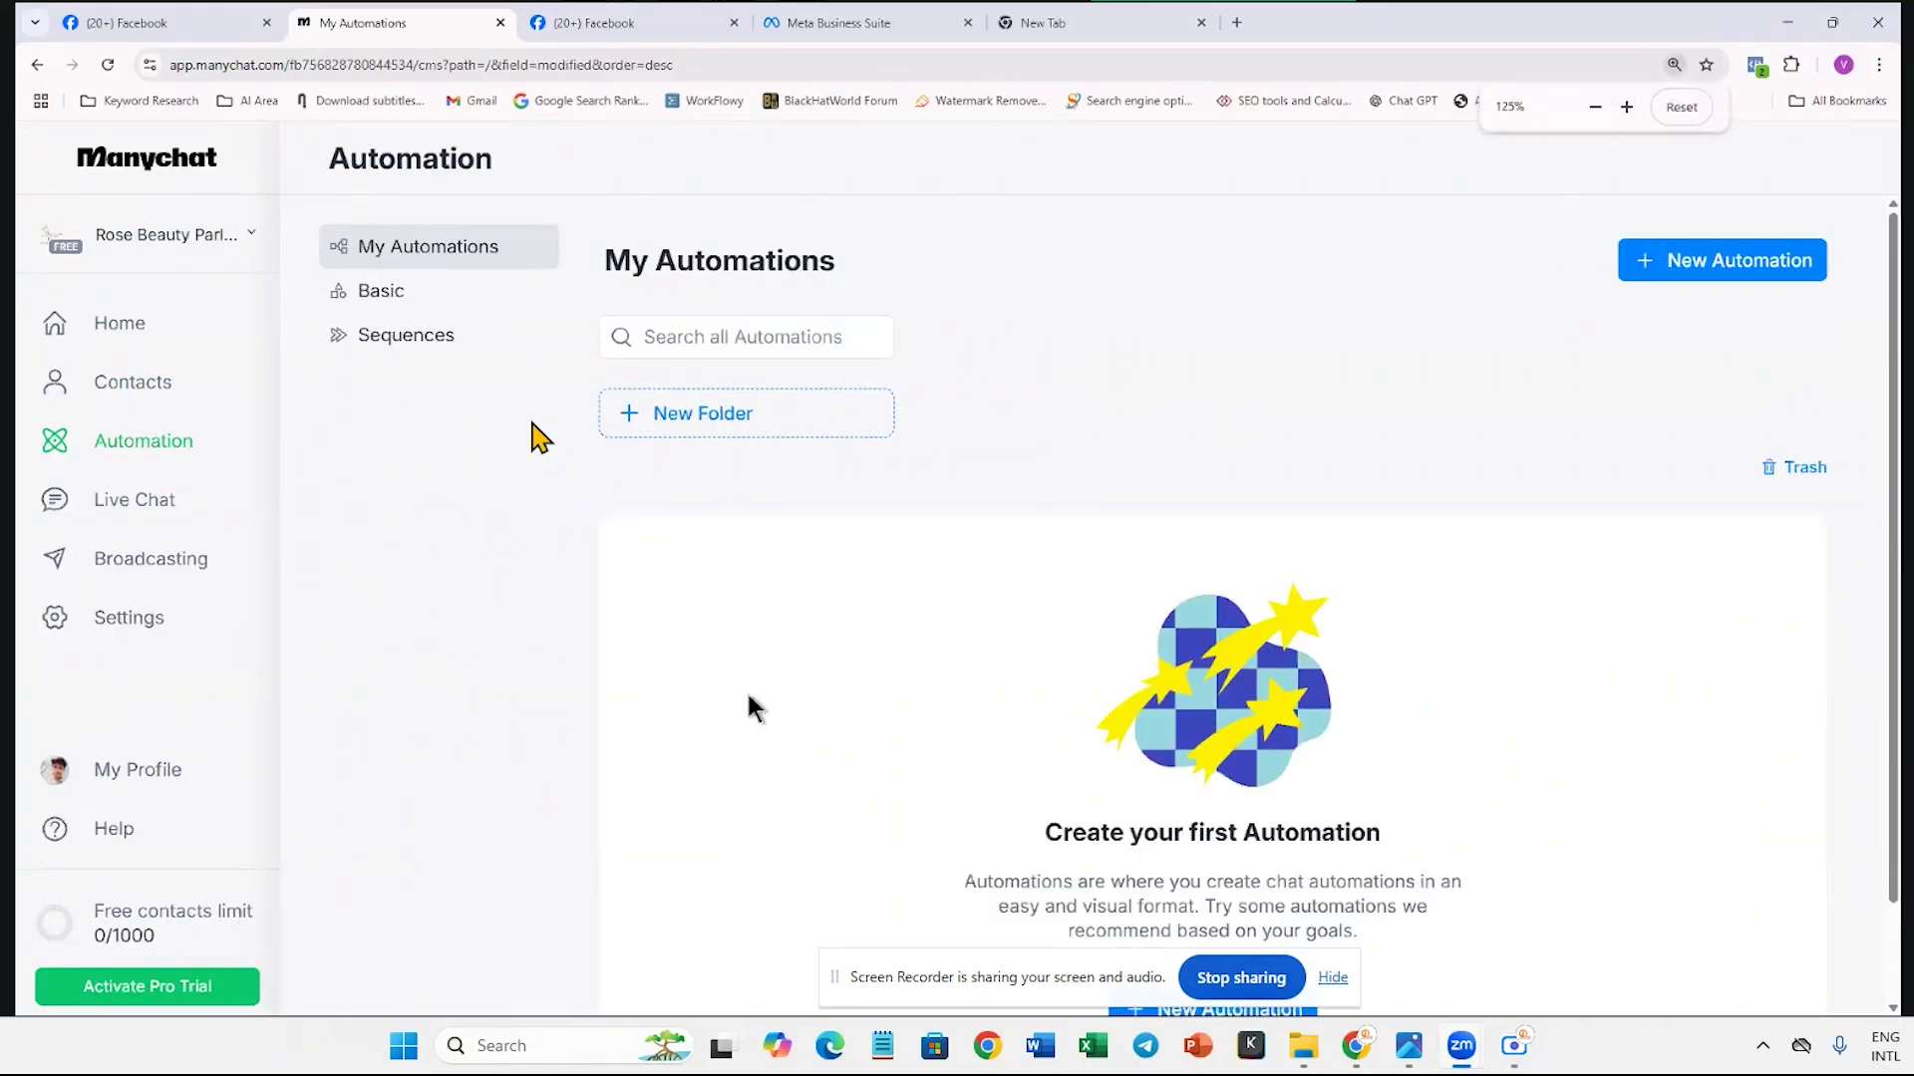
pyautogui.scroll(-2, 1097, 598)
pyautogui.scroll(2, 848, 583)
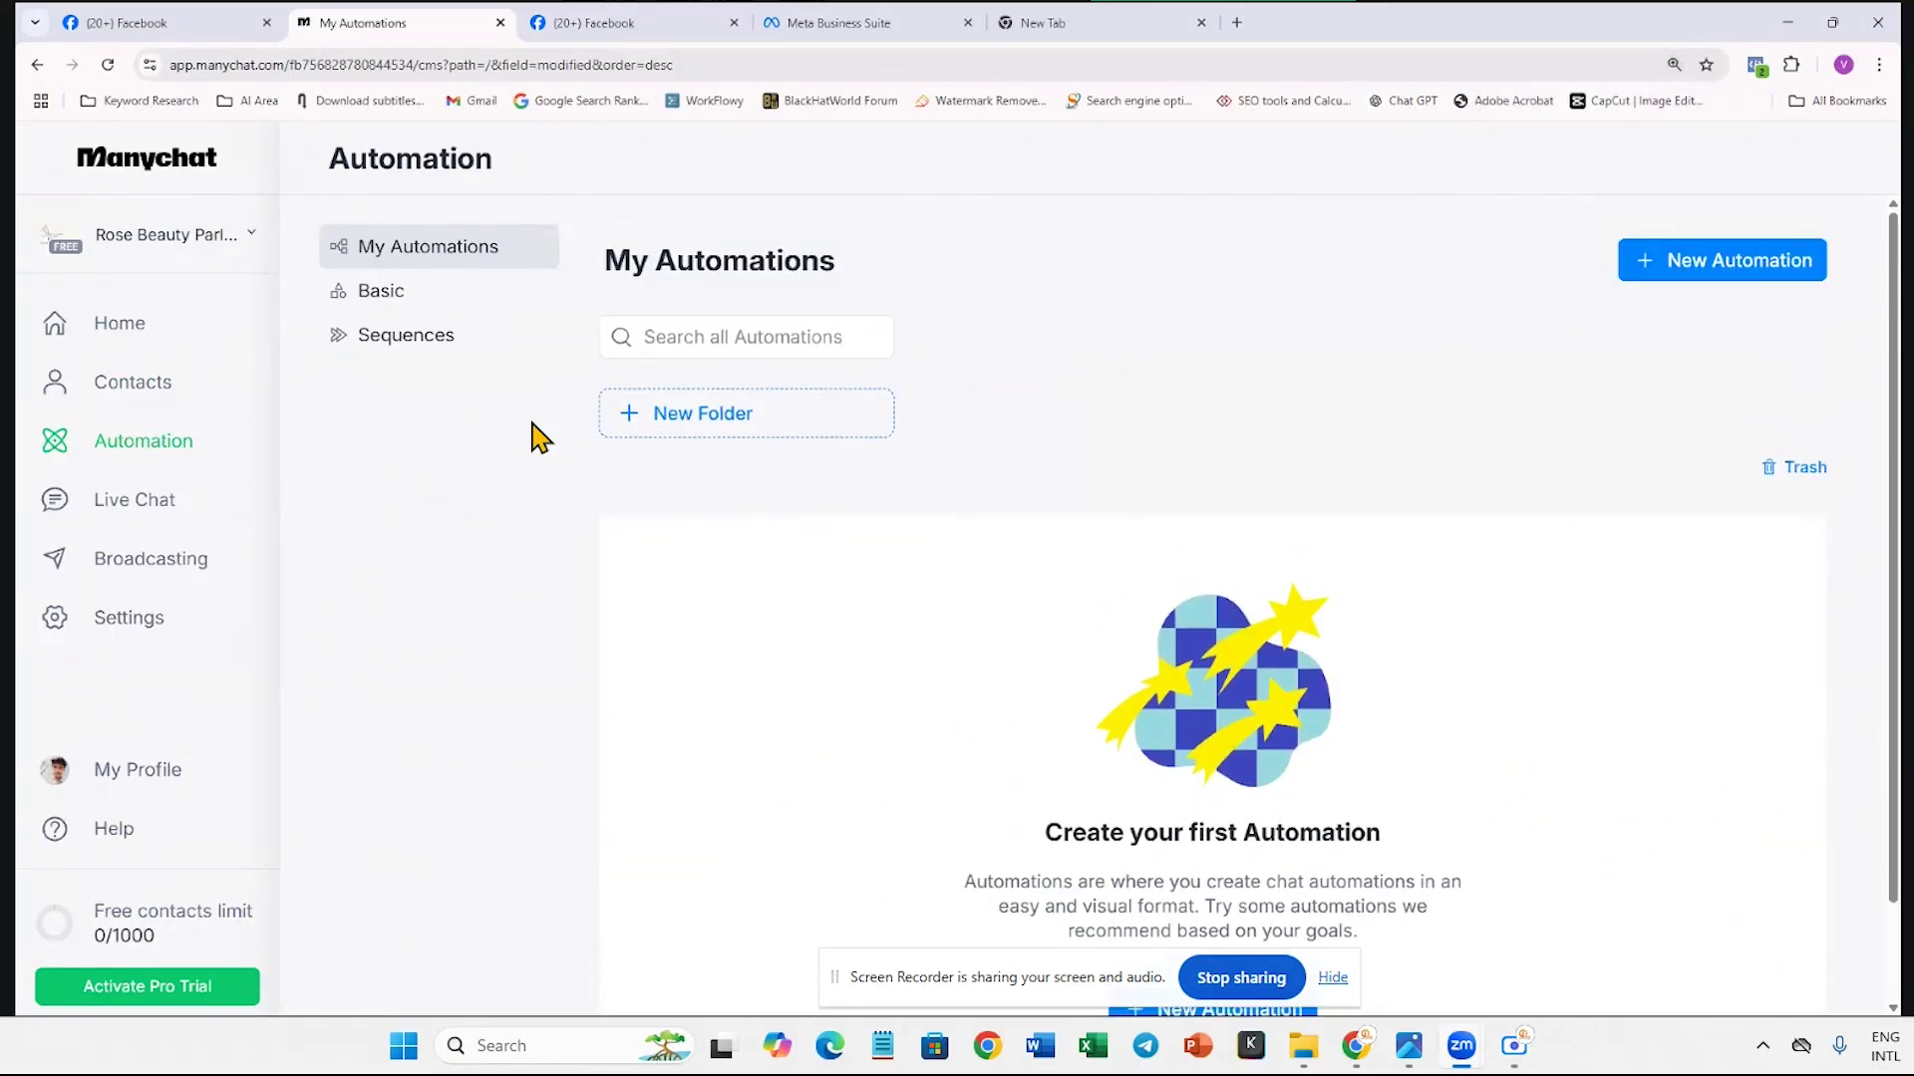
pyautogui.scroll(-1, 460, 451)
pyautogui.scroll(1, 460, 450)
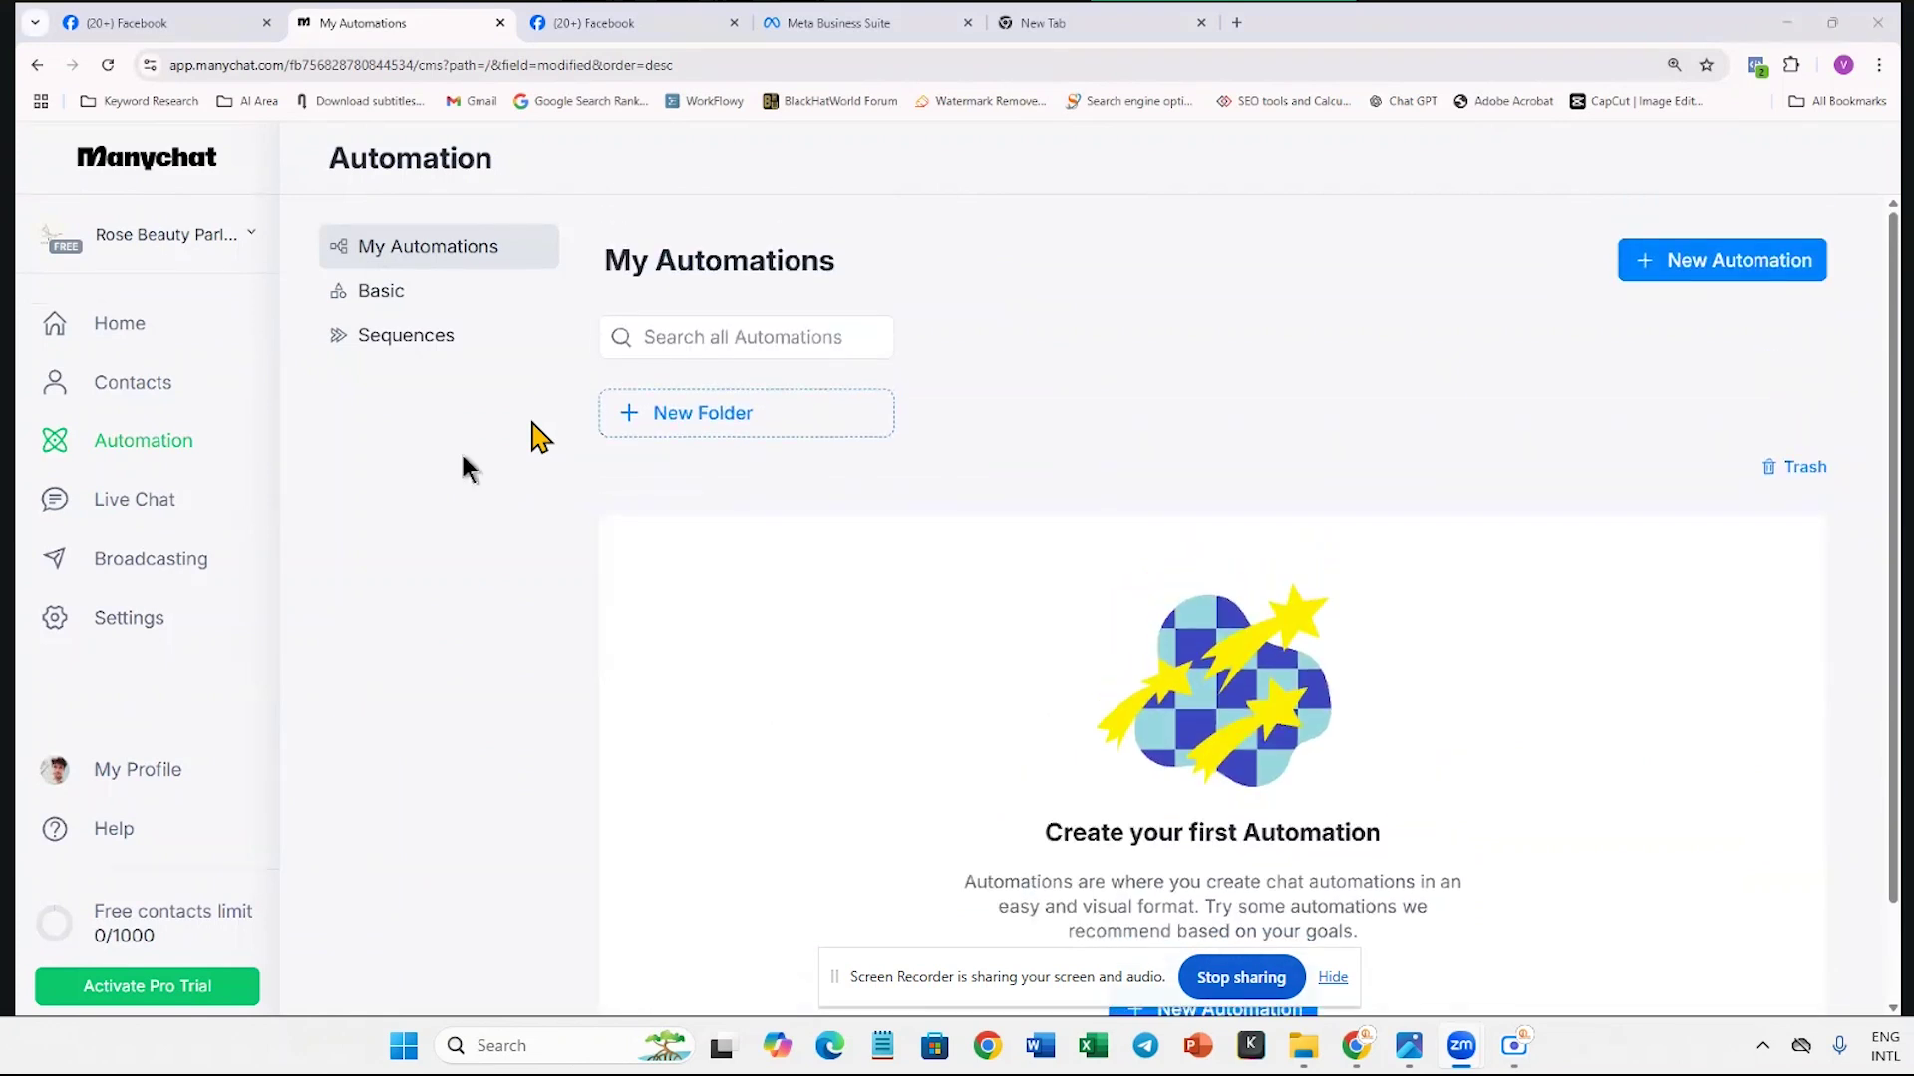
# Look through the ready-to-go templates for a new automation and start it from scratch instead.
pyautogui.click(1720, 278)
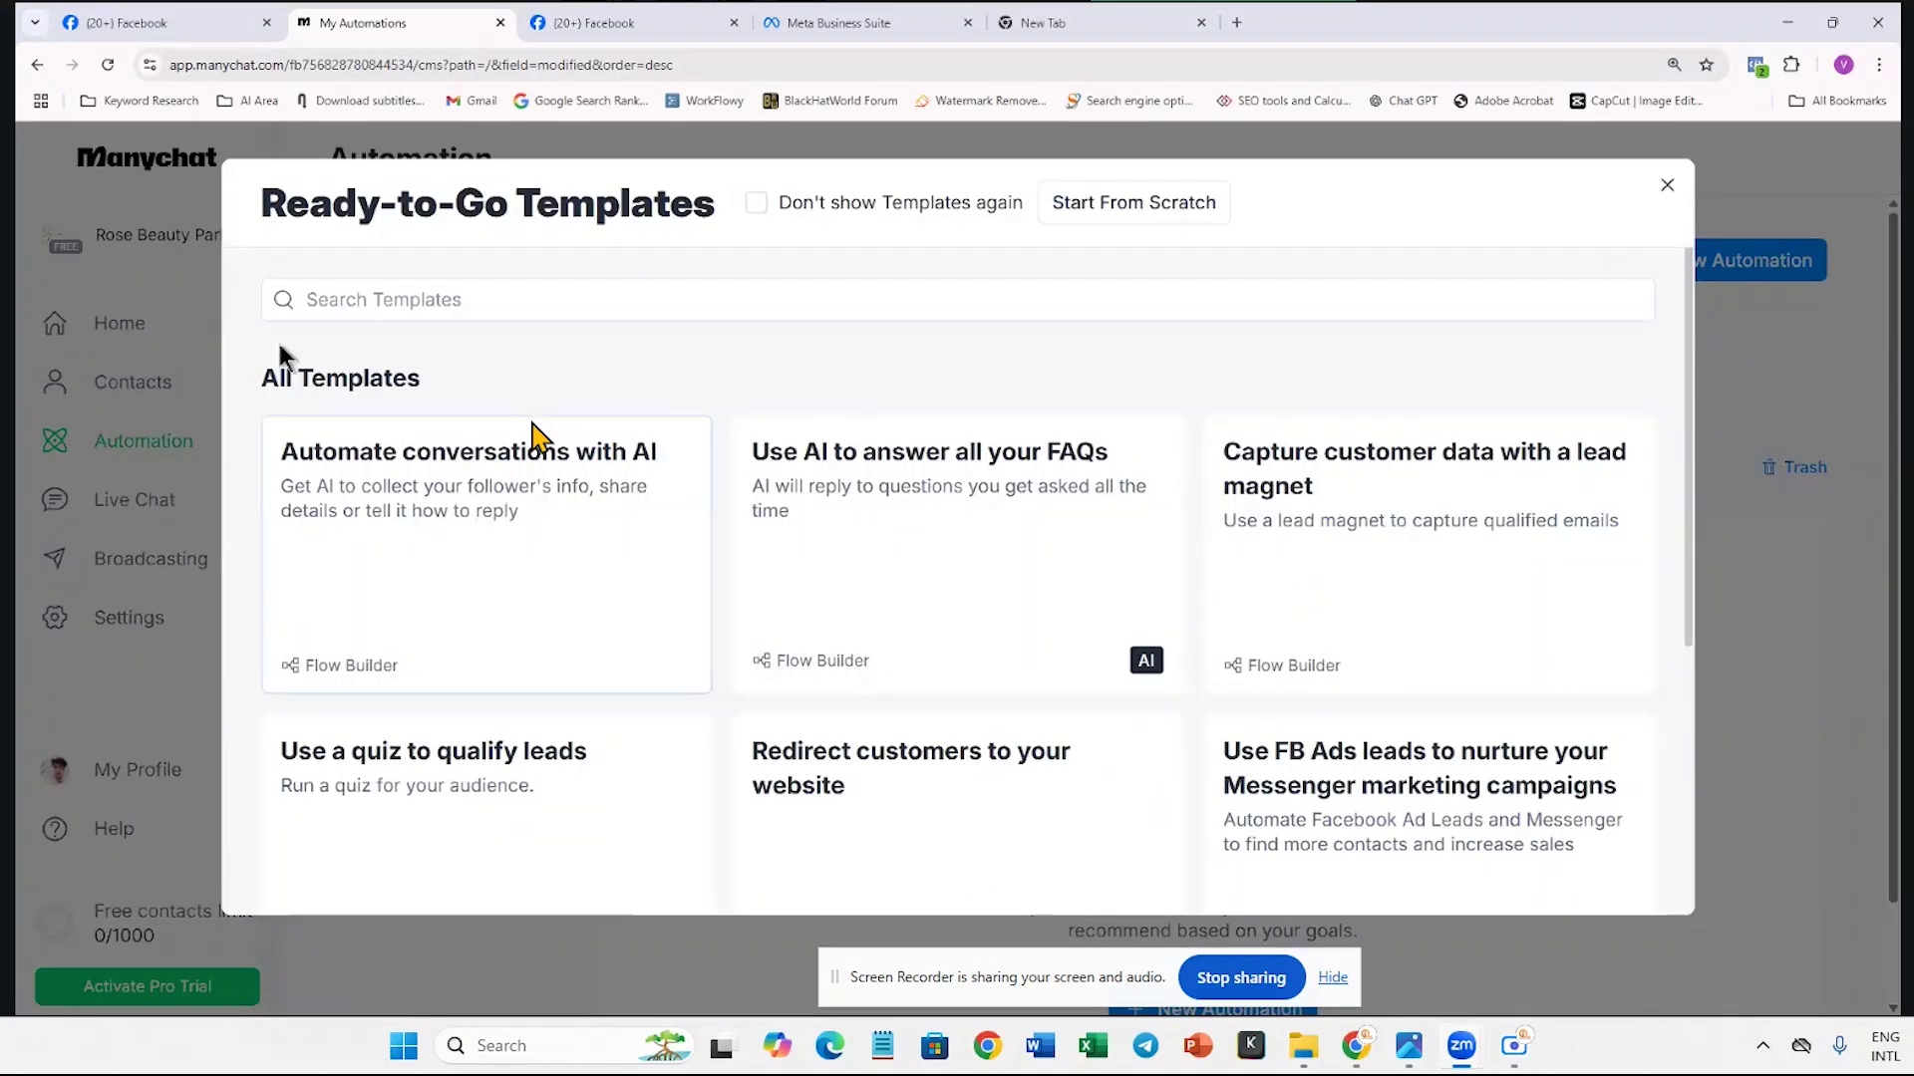
pyautogui.moveTo(261, 375); pyautogui.dragTo(421, 378)
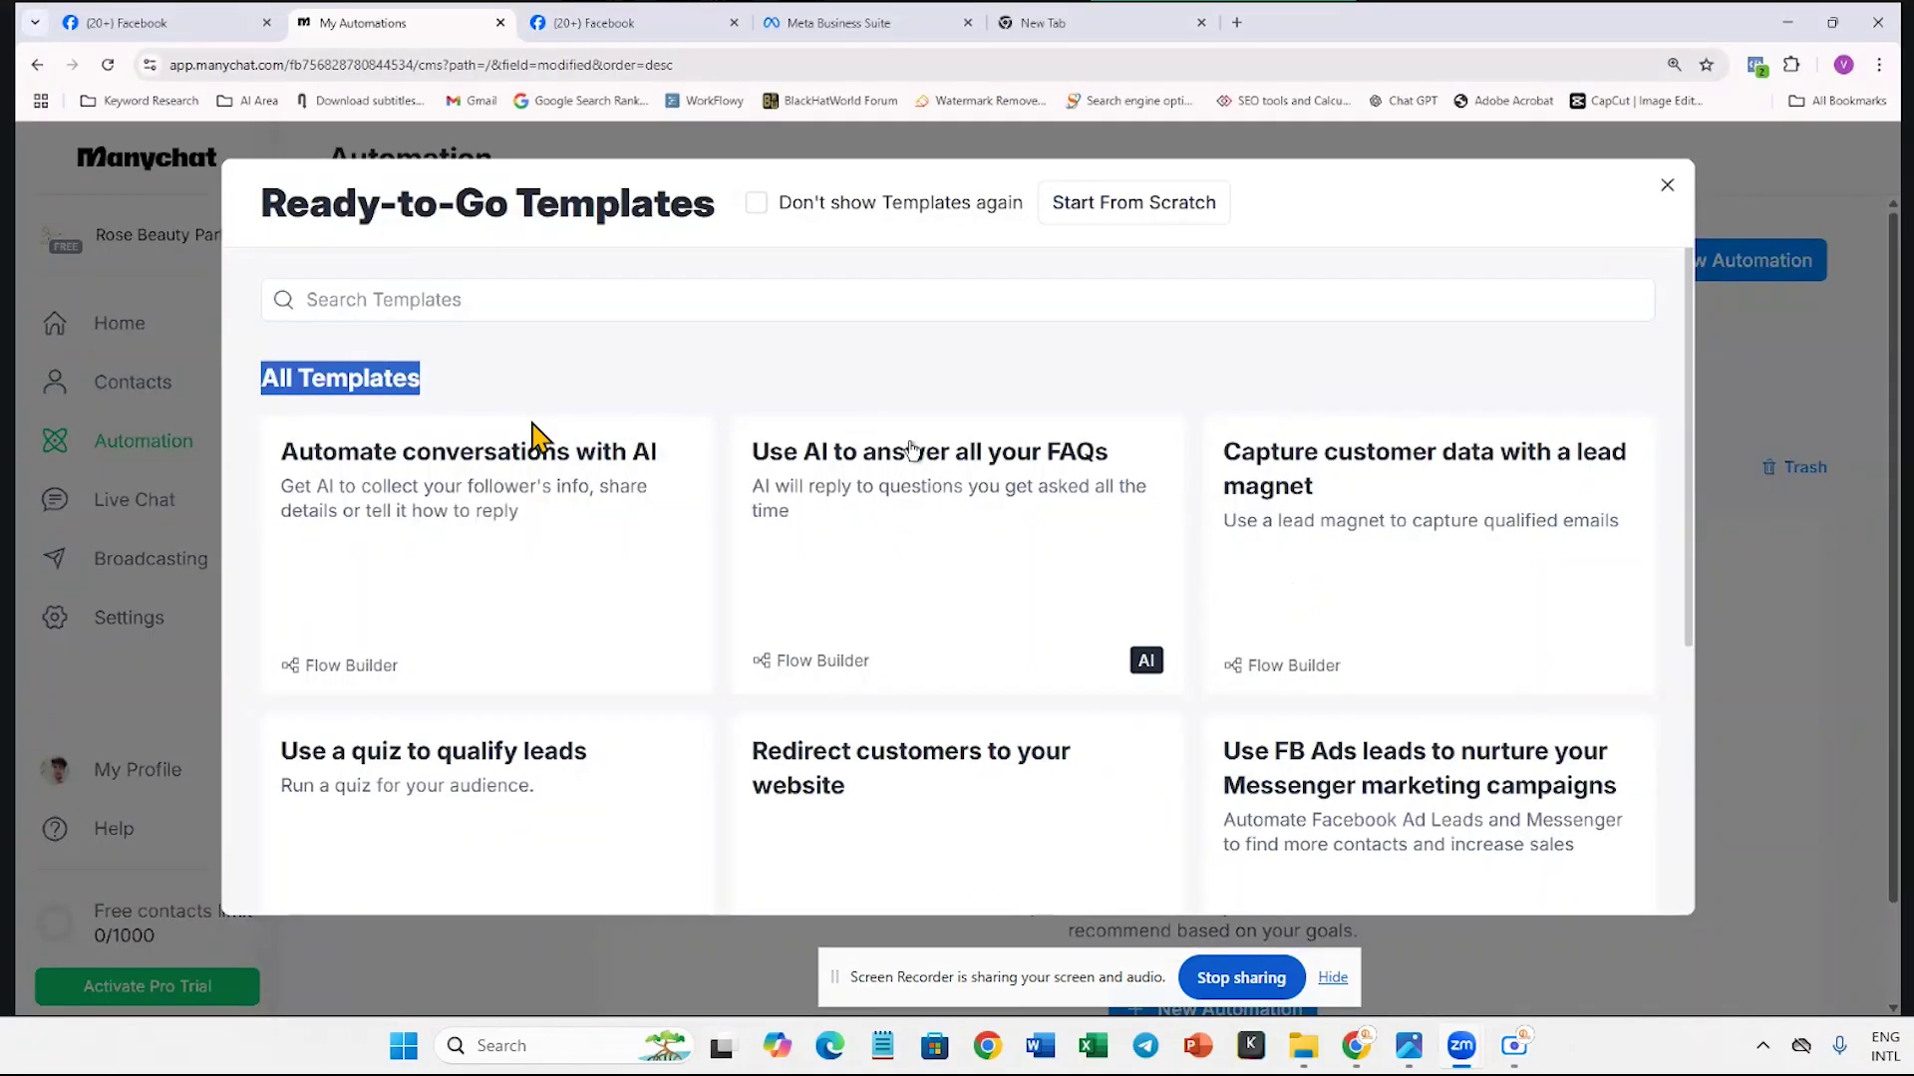
pyautogui.scroll(-3, 638, 506)
pyautogui.scroll(-2, 828, 598)
pyautogui.scroll(5, 1216, 684)
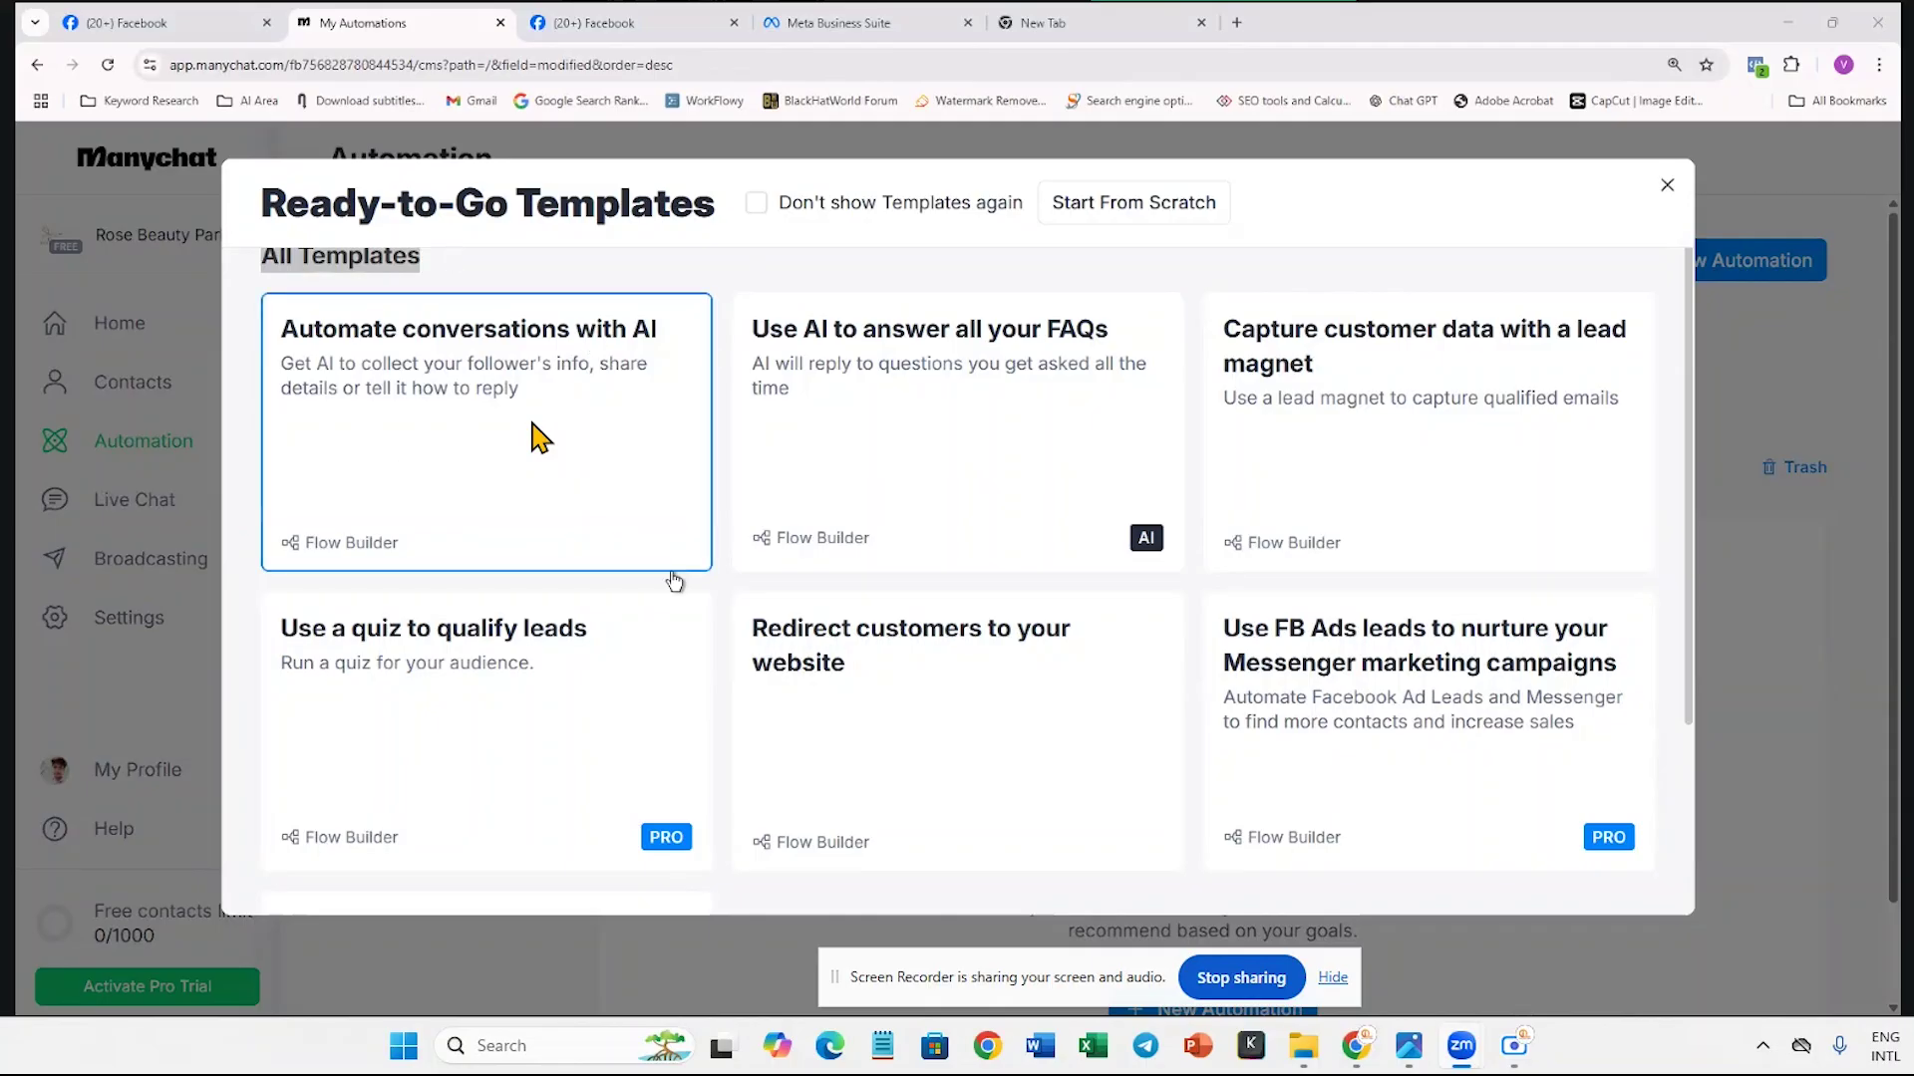
pyautogui.scroll(-2, 538, 439)
pyautogui.scroll(3, 538, 439)
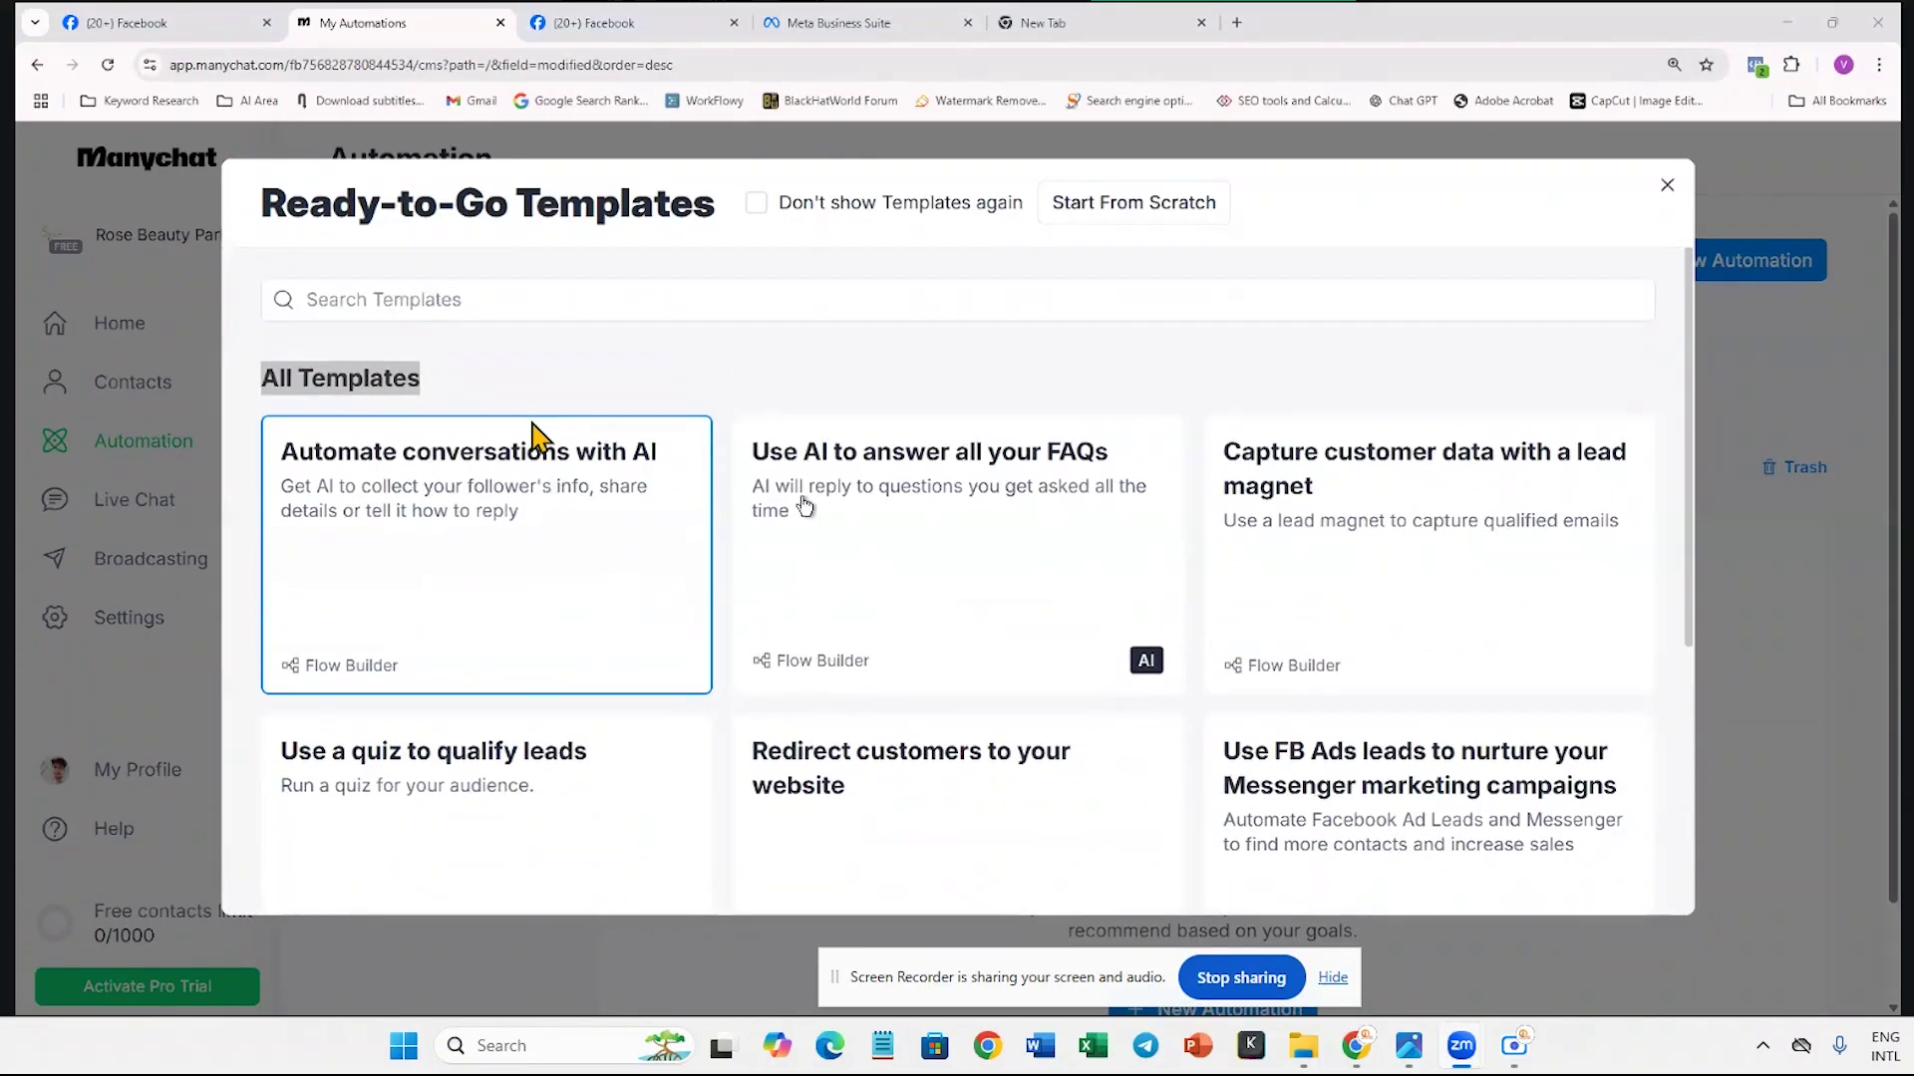
pyautogui.click(1129, 204)
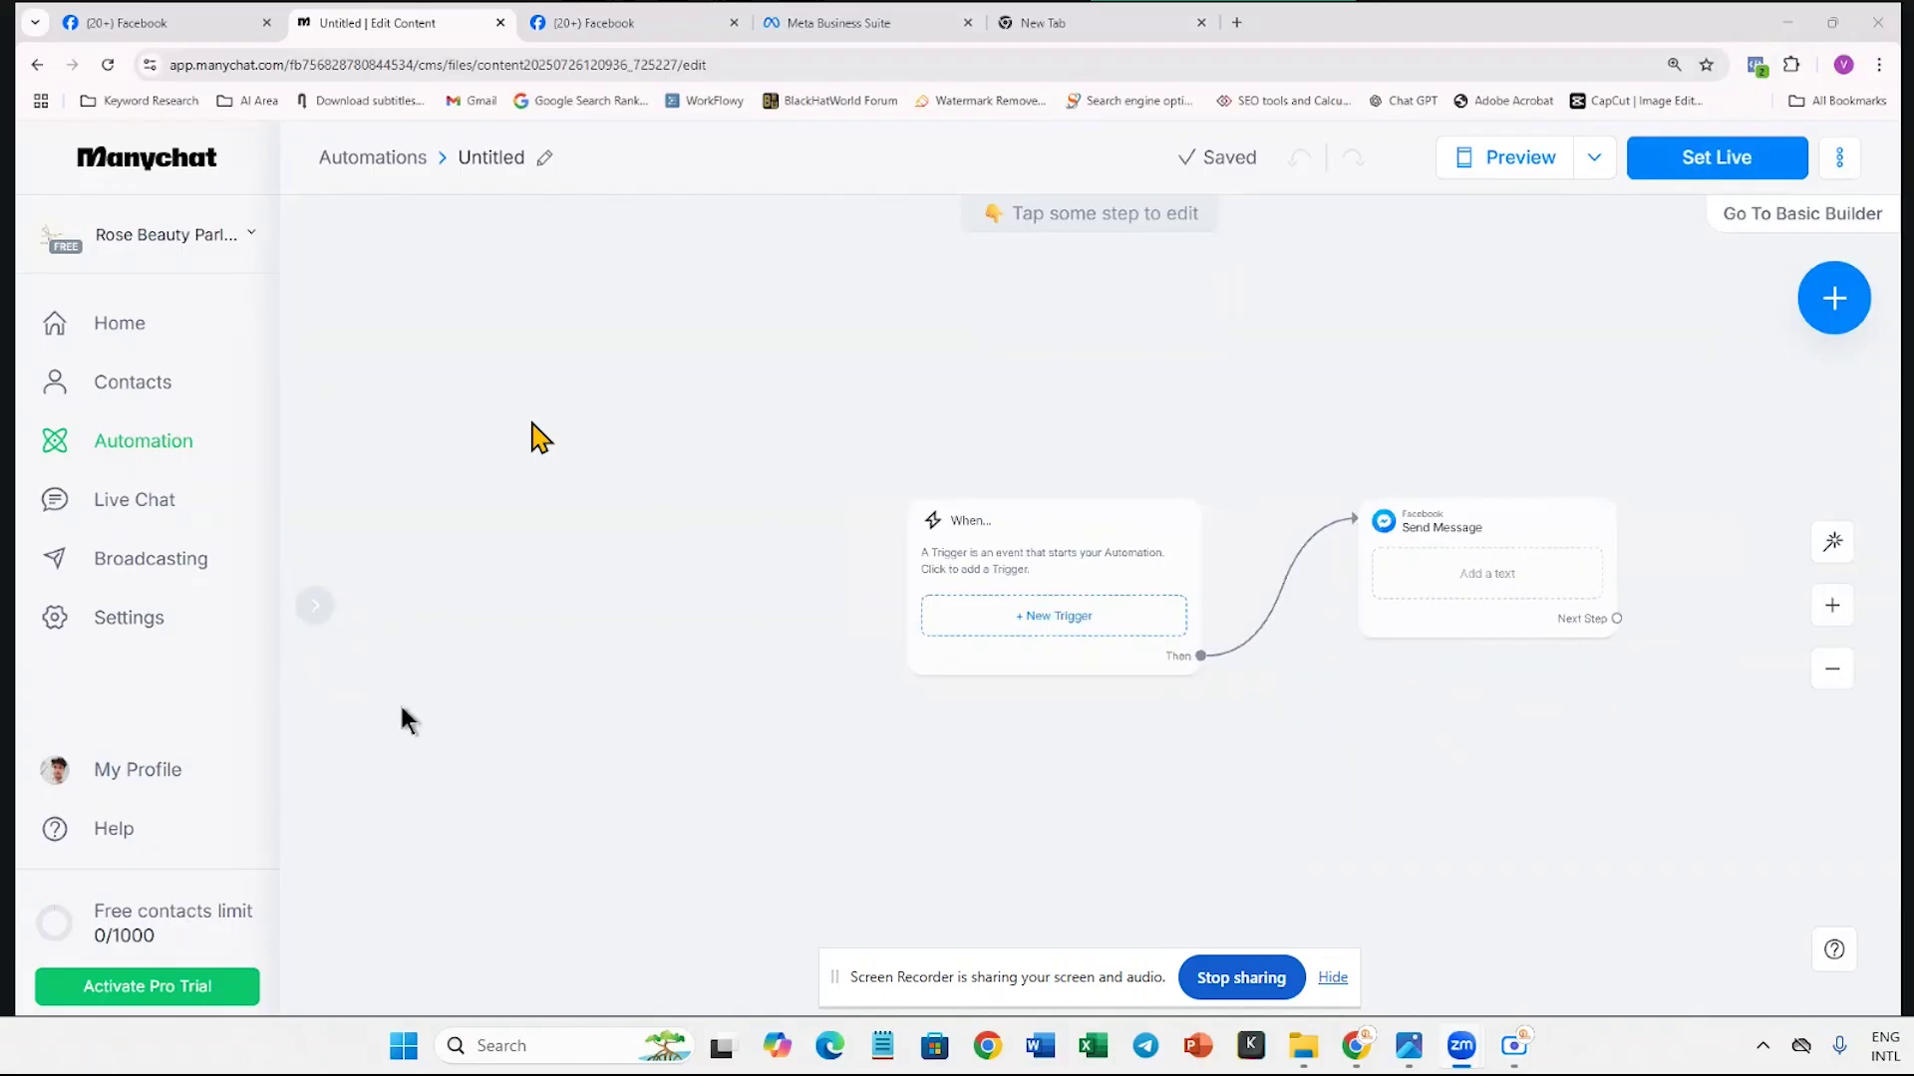
# Rearrange the trigger block and the Facebook Send Message block side by side on the flow canvas.
pyautogui.scroll(5, 1191, 630)
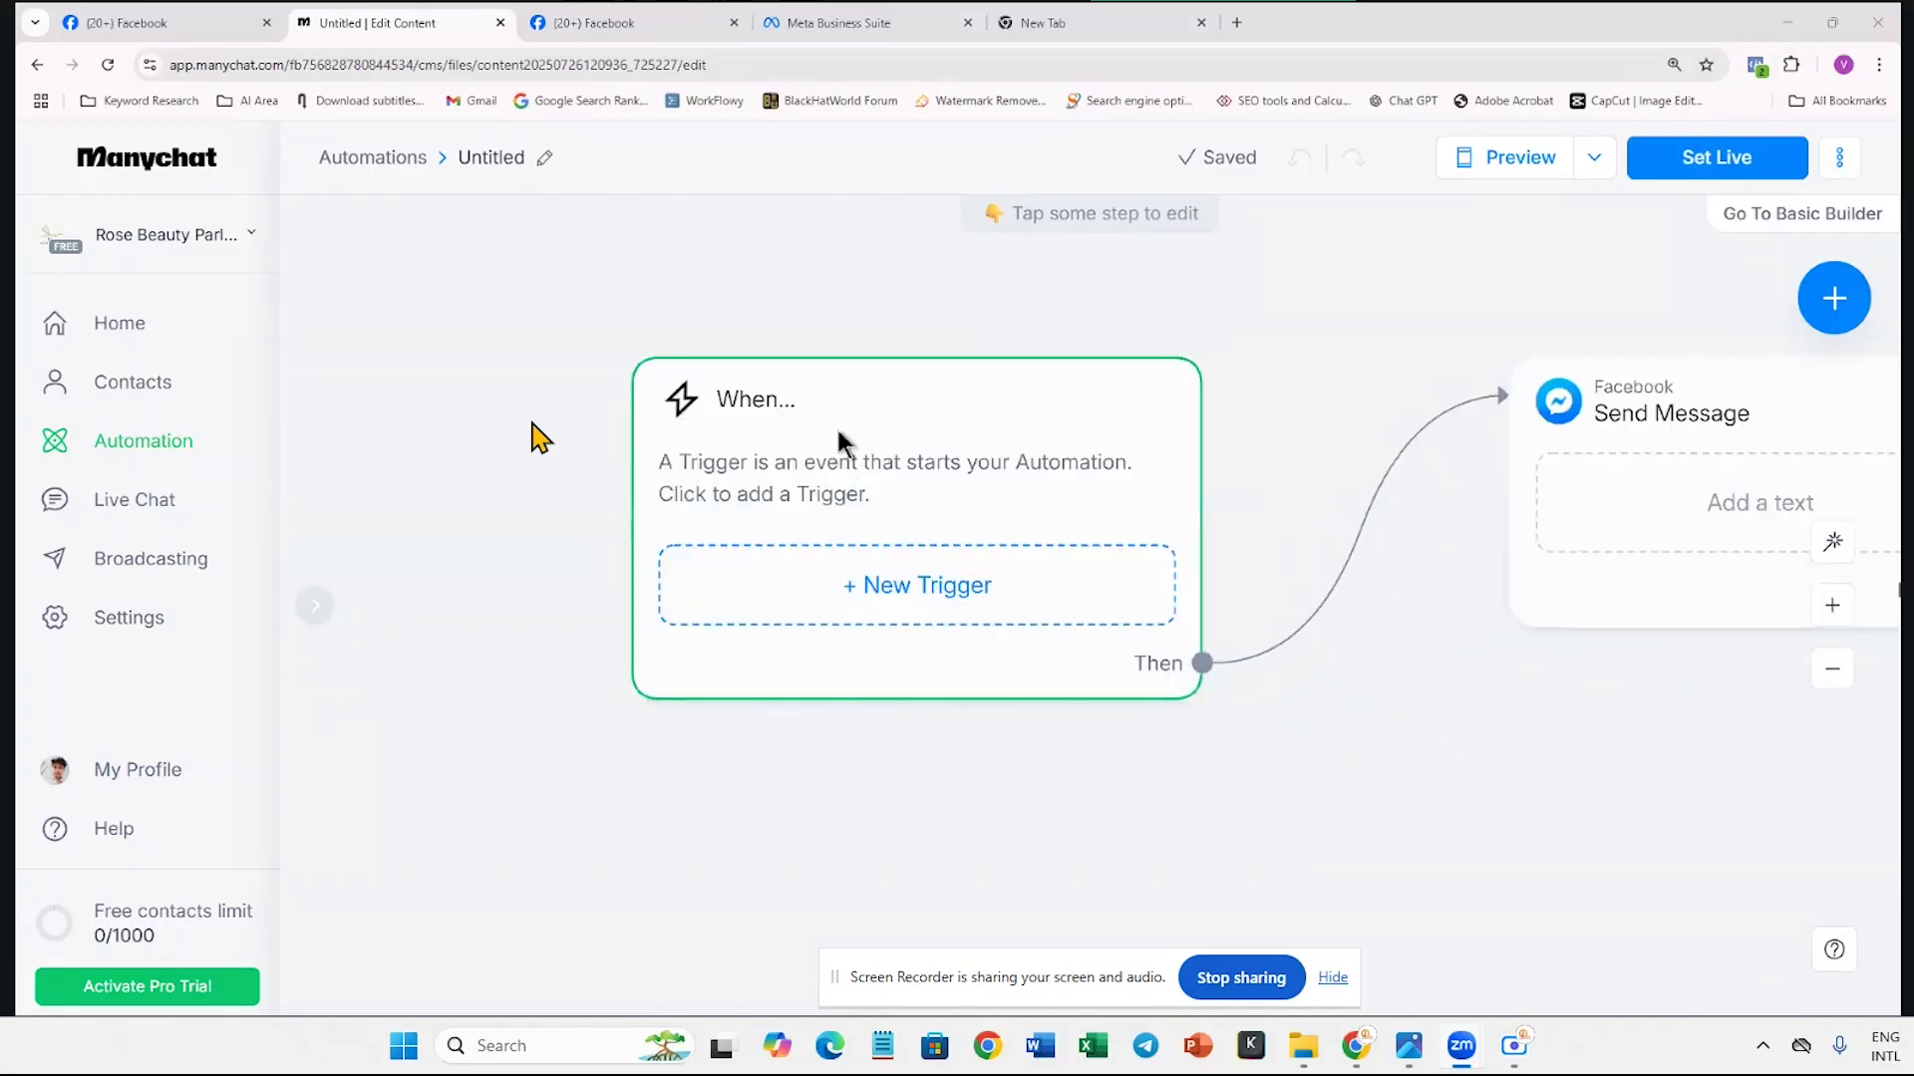
pyautogui.moveTo(747, 376); pyautogui.dragTo(673, 291)
pyautogui.moveTo(1687, 414); pyautogui.dragTo(1273, 540)
pyautogui.moveTo(903, 677); pyautogui.dragTo(1376, 319)
pyautogui.moveTo(900, 341); pyautogui.dragTo(746, 256)
pyautogui.moveTo(1247, 432); pyautogui.dragTo(1237, 363)
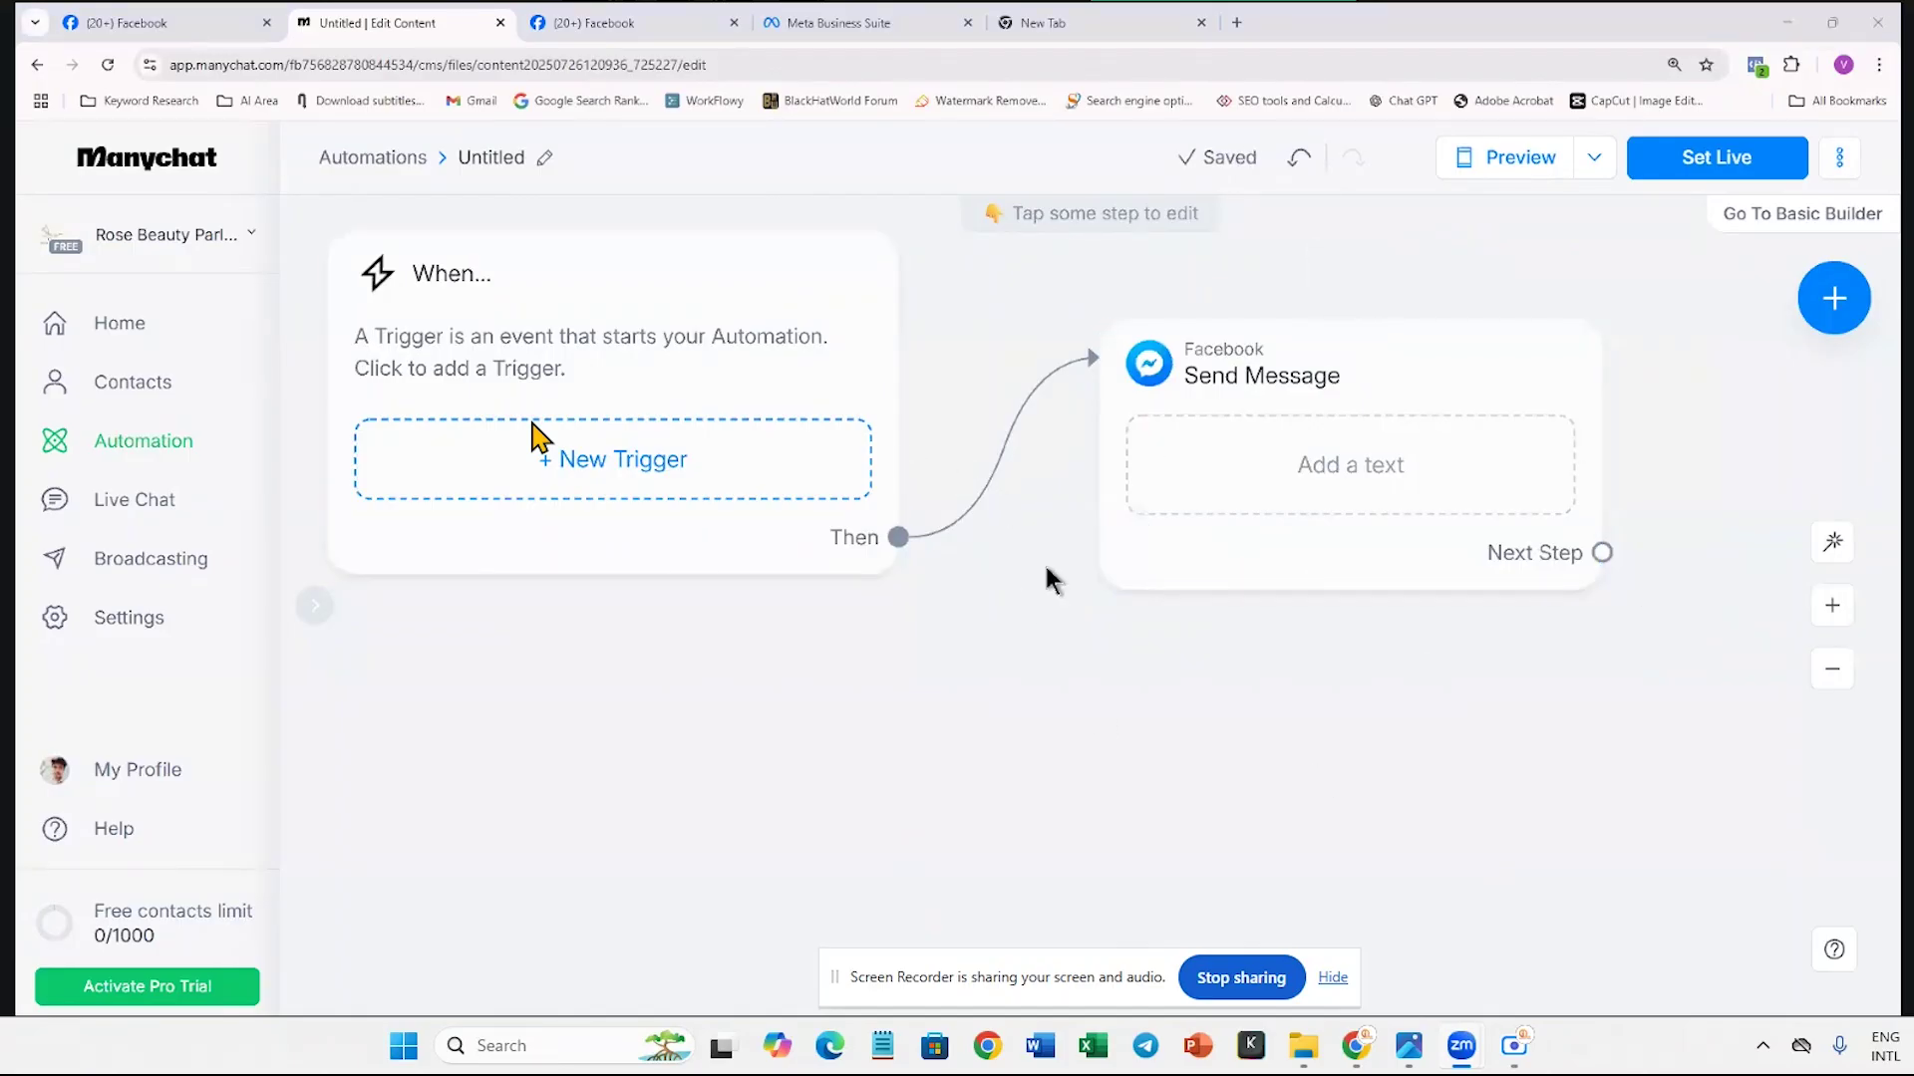
pyautogui.scroll(-10, 1608, 658)
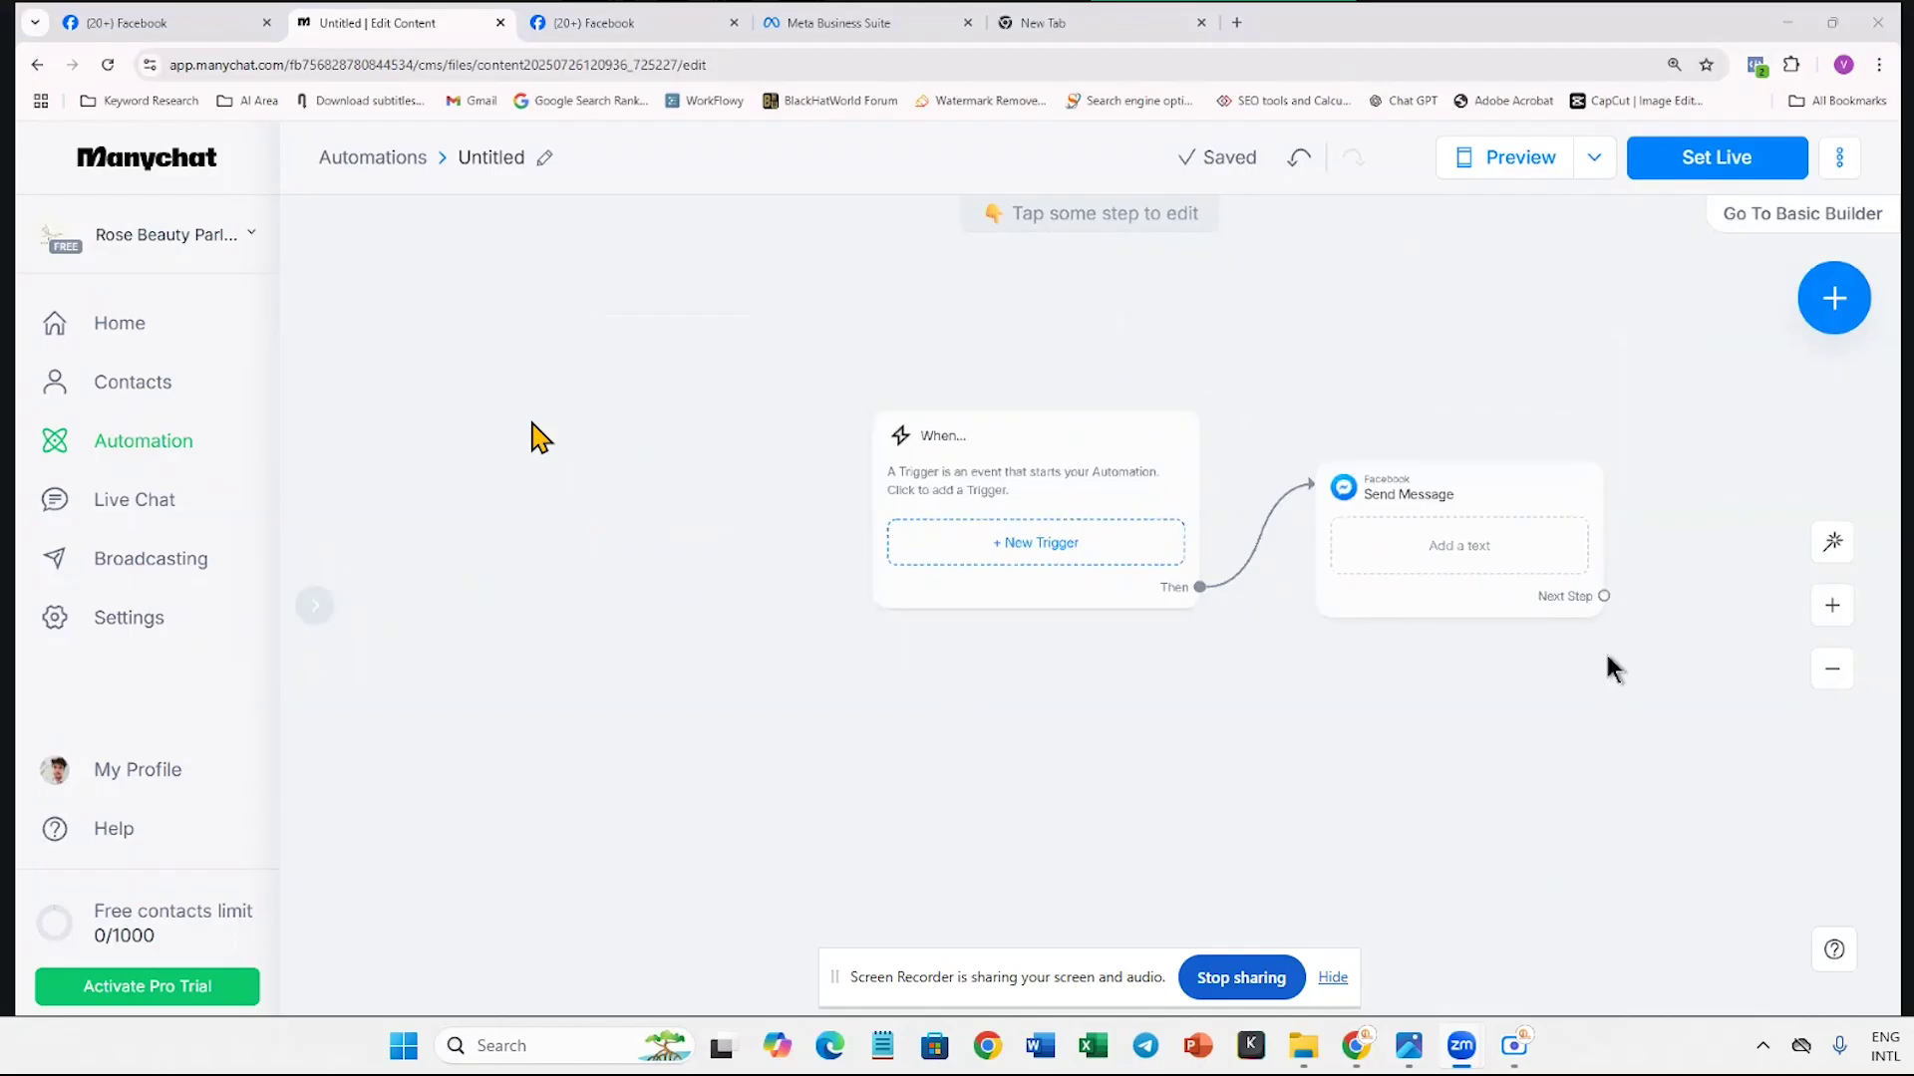
pyautogui.scroll(-4, 1608, 657)
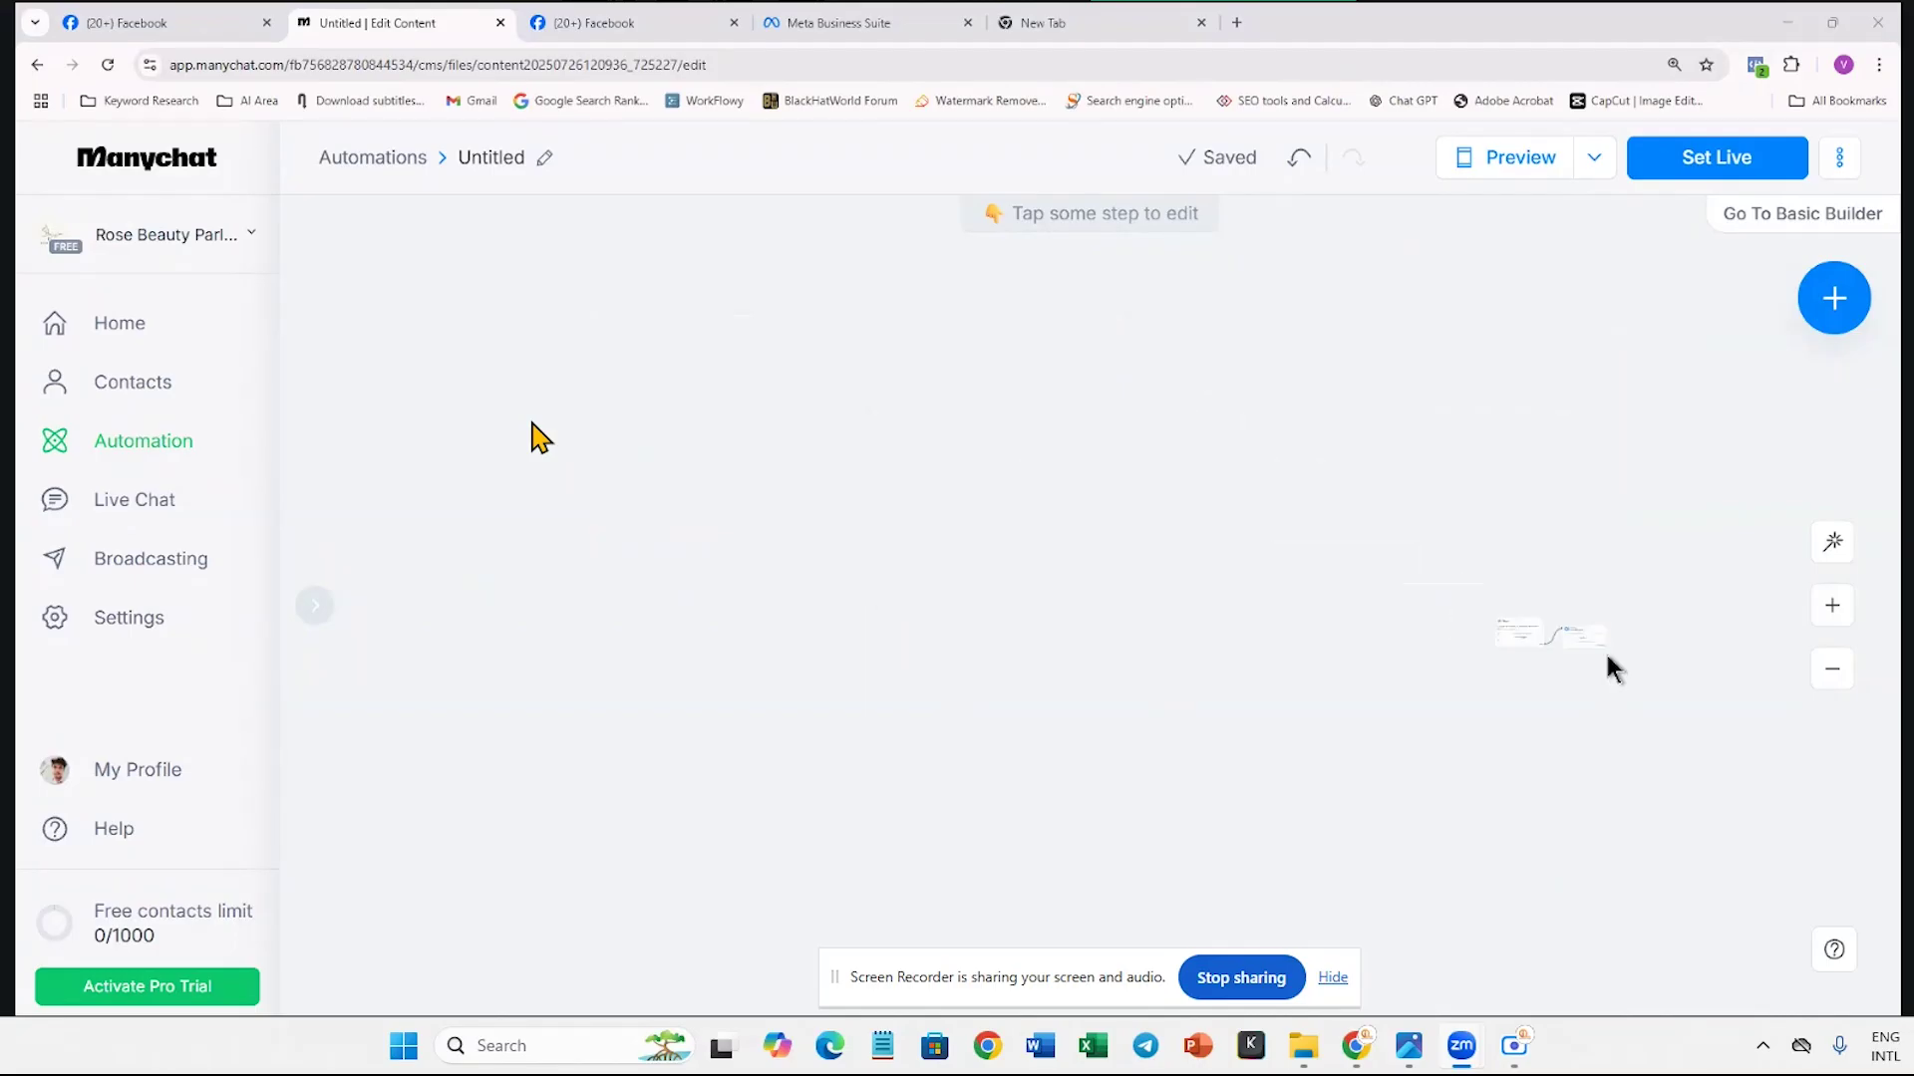
pyautogui.scroll(-2, 1608, 658)
pyautogui.scroll(15, 1606, 660)
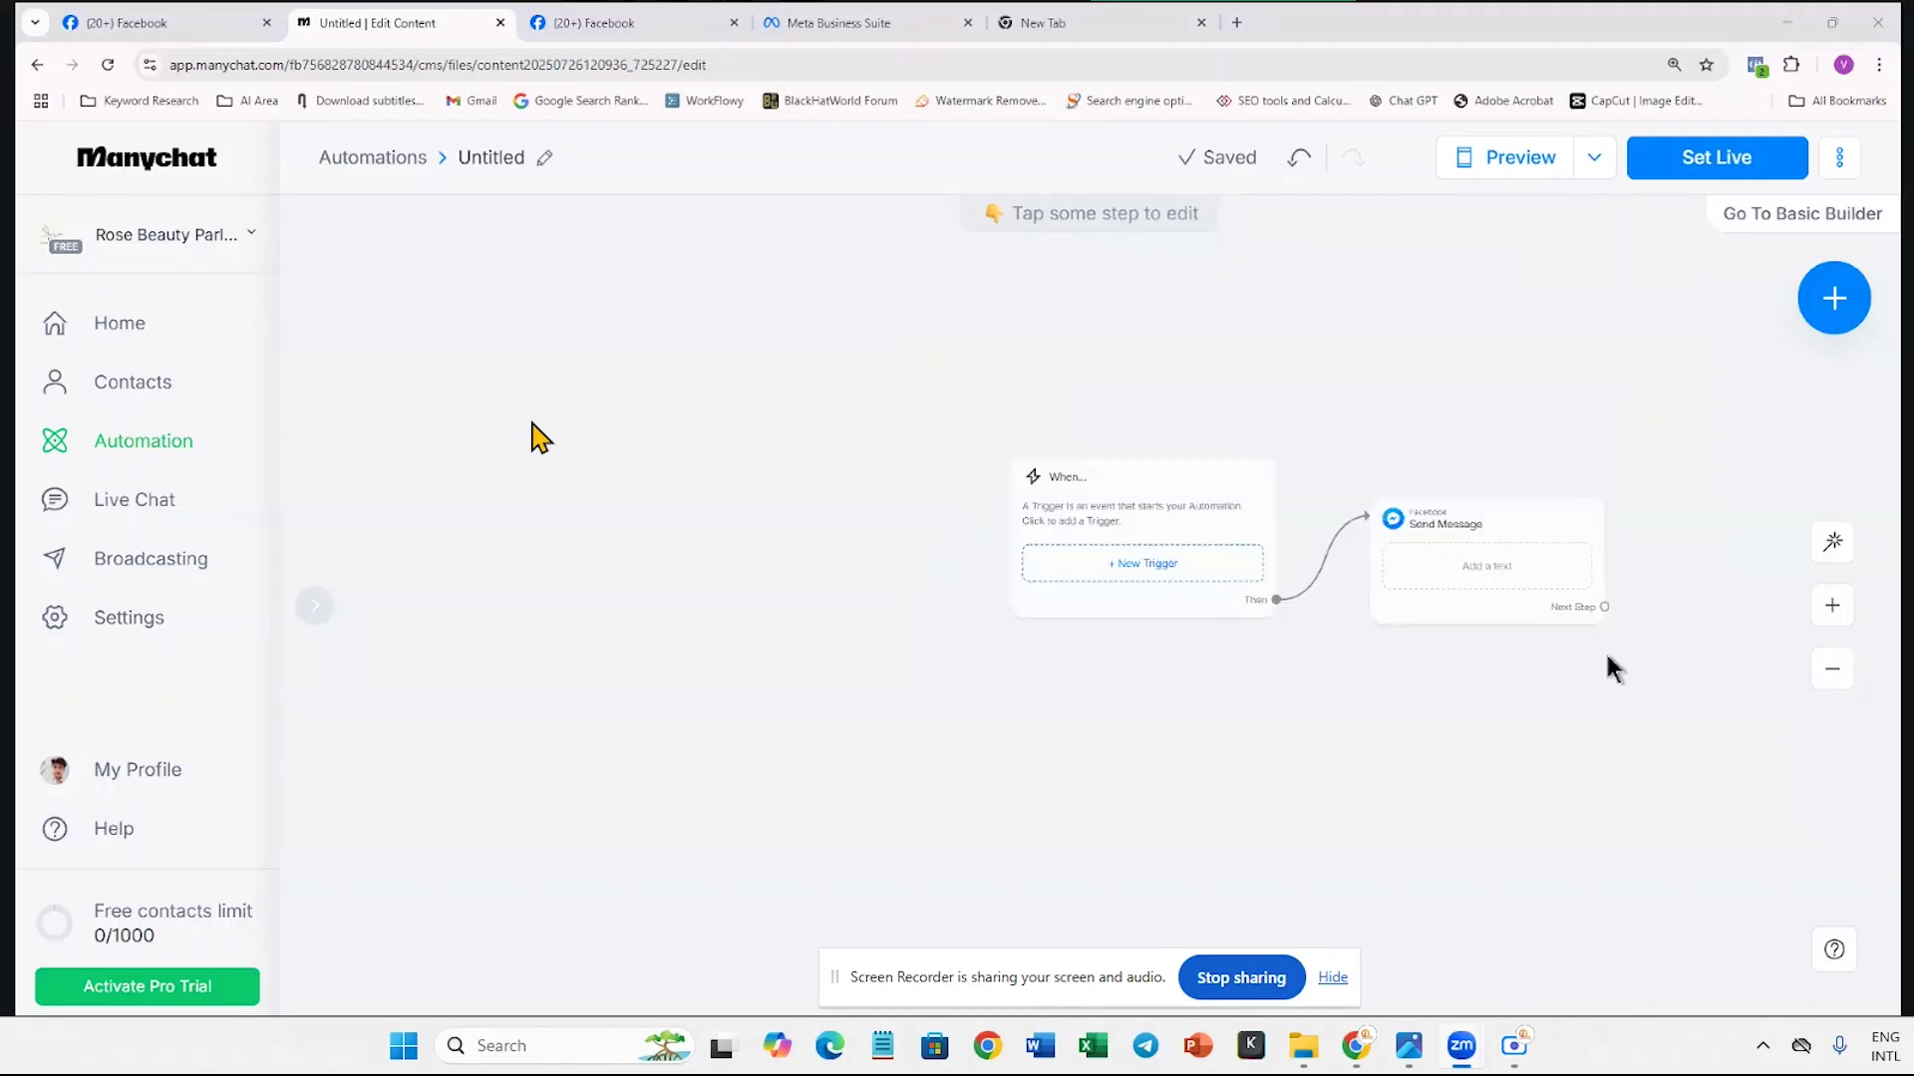
pyautogui.scroll(3, 1611, 666)
pyautogui.scroll(-5, 1612, 666)
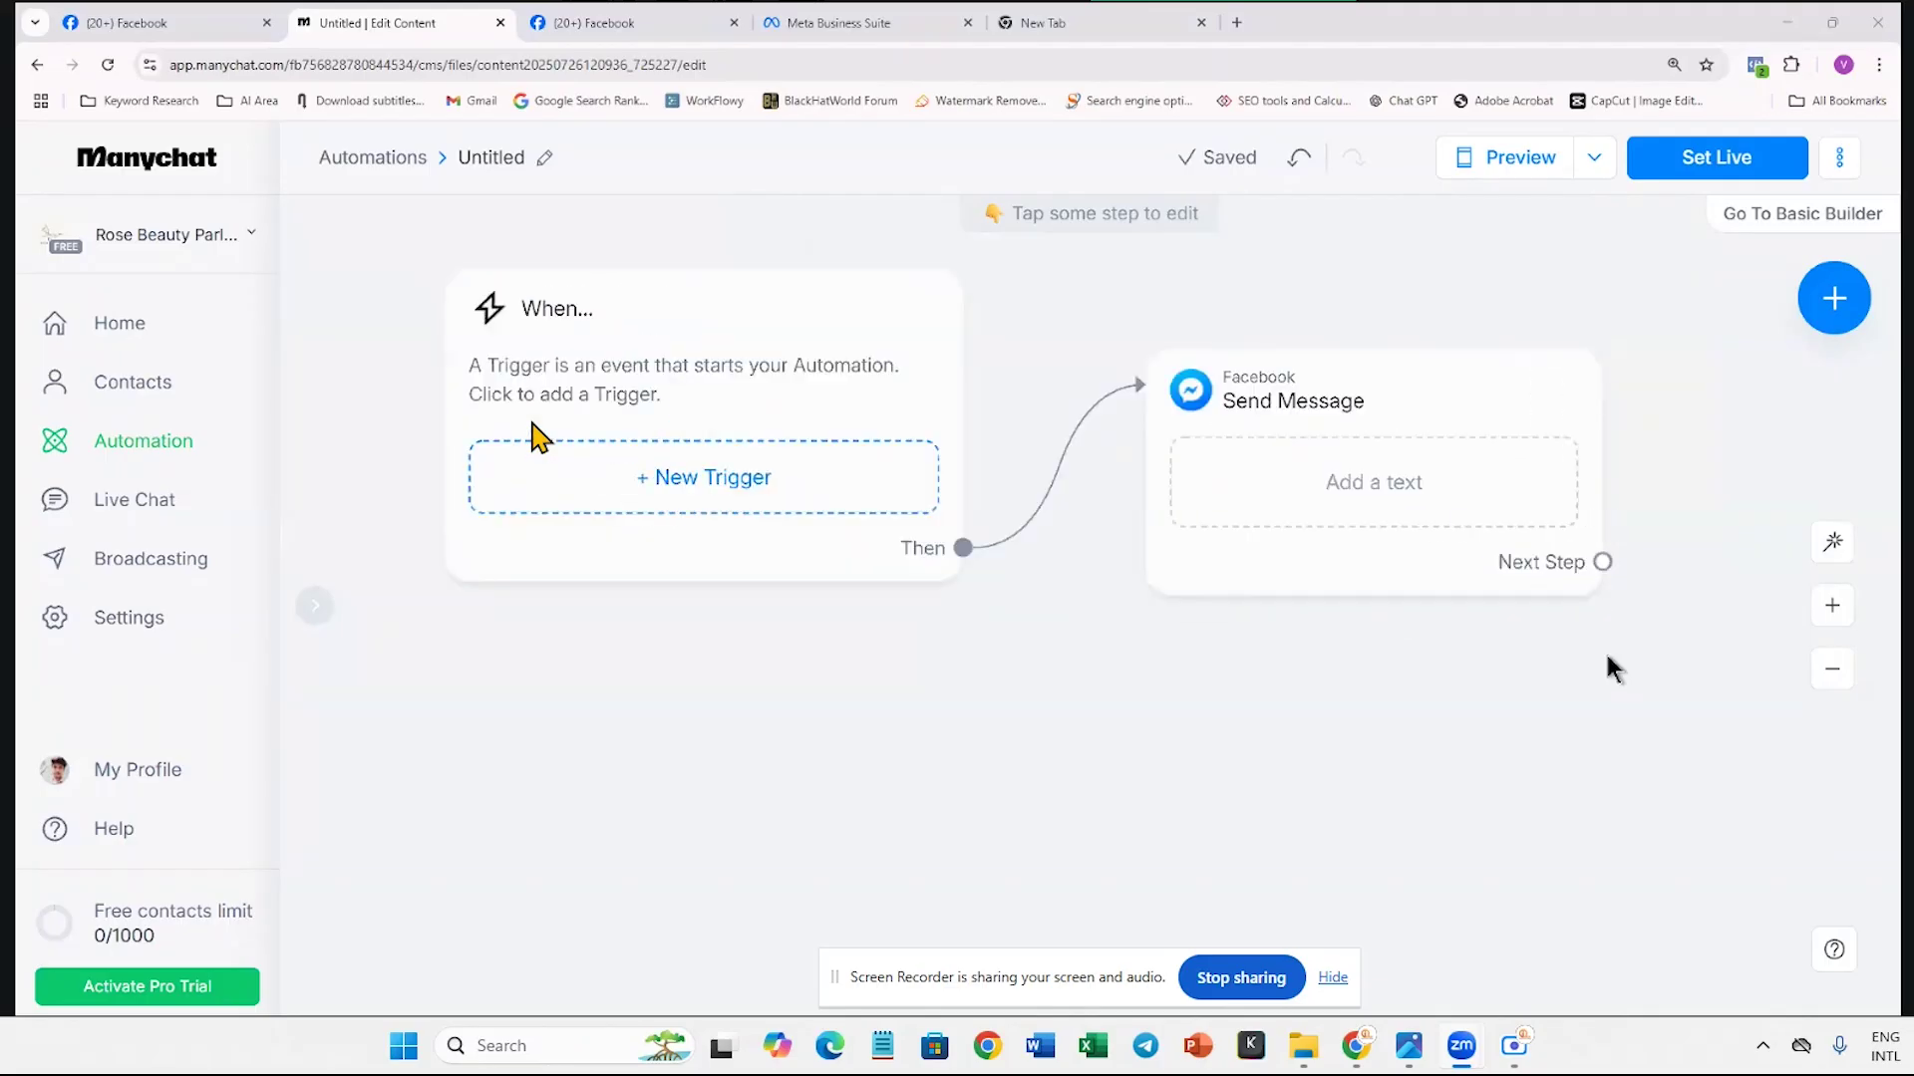
pyautogui.scroll(1, 1612, 666)
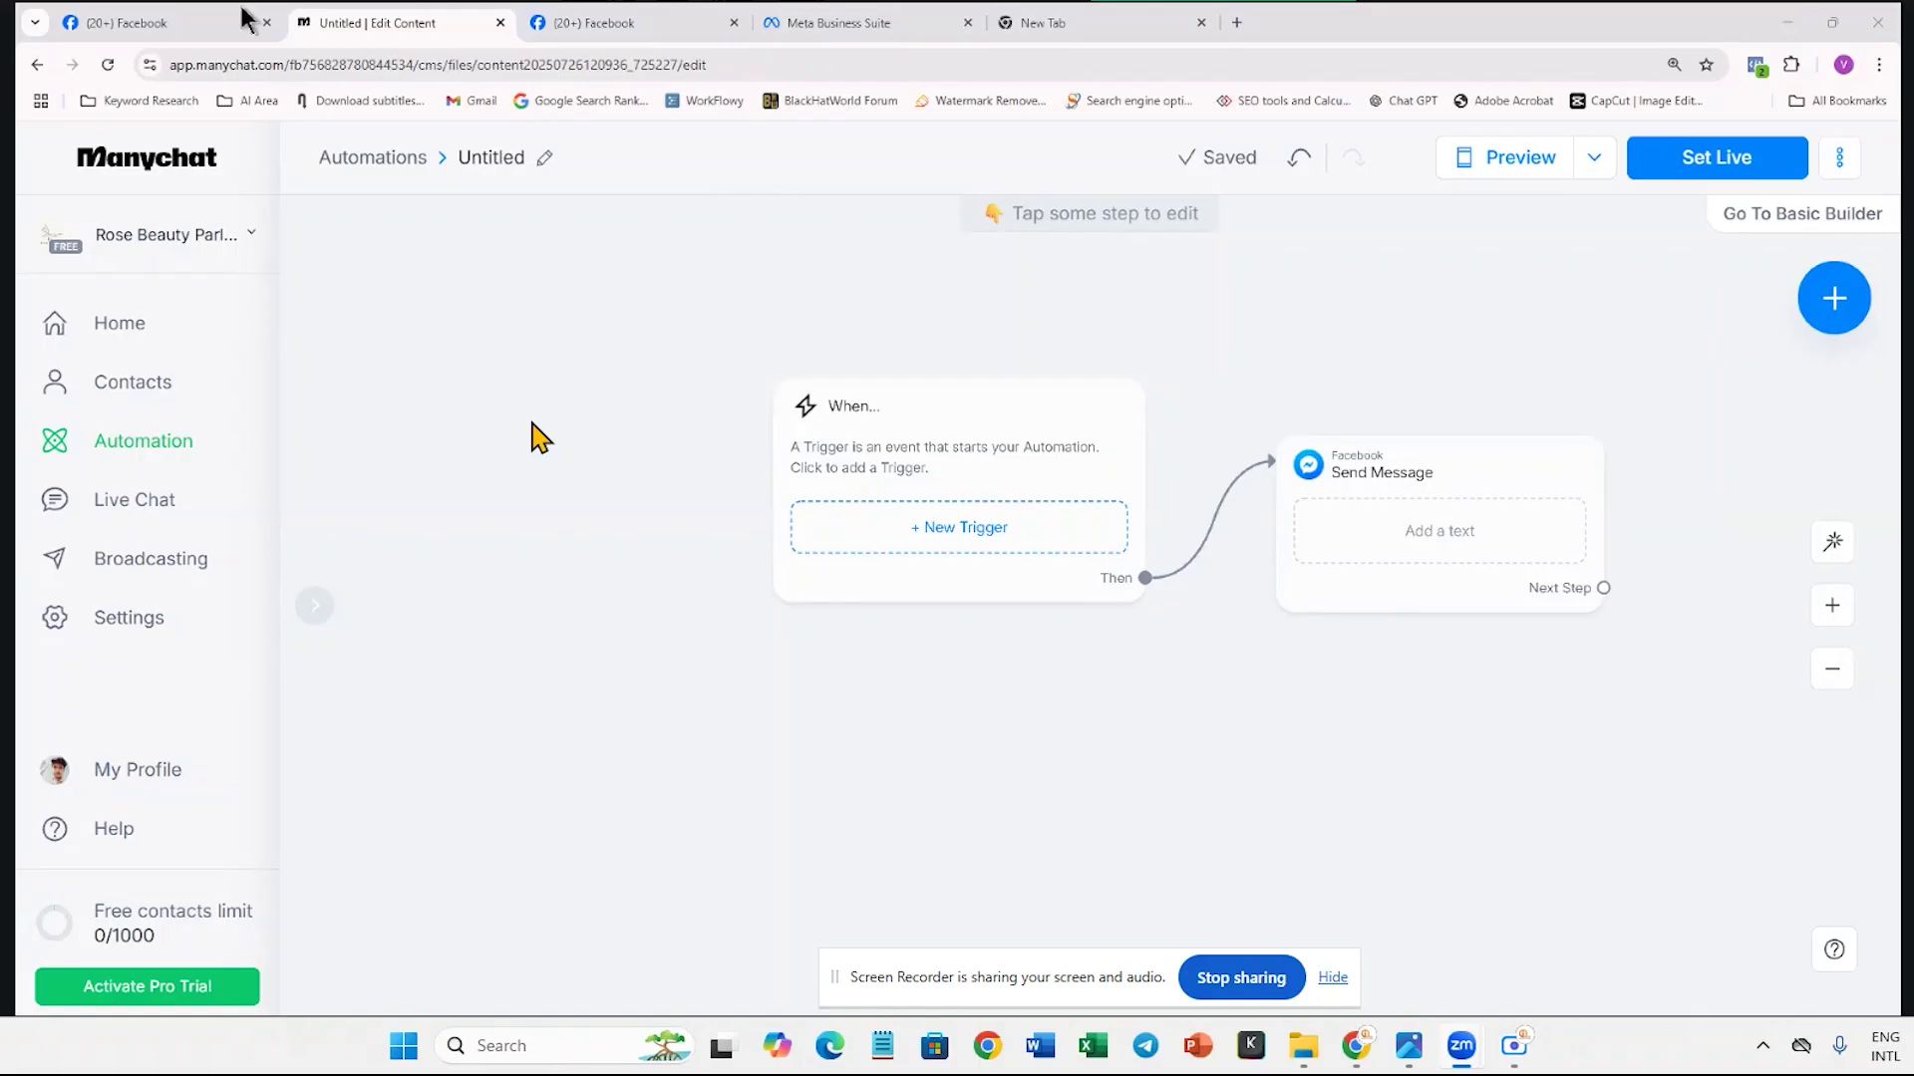
# Switch to the STAR Cineplex Facebook page and examine the Get Started message and automated welcome replies in its chat.
pyautogui.hotkey('ctrl', '1')
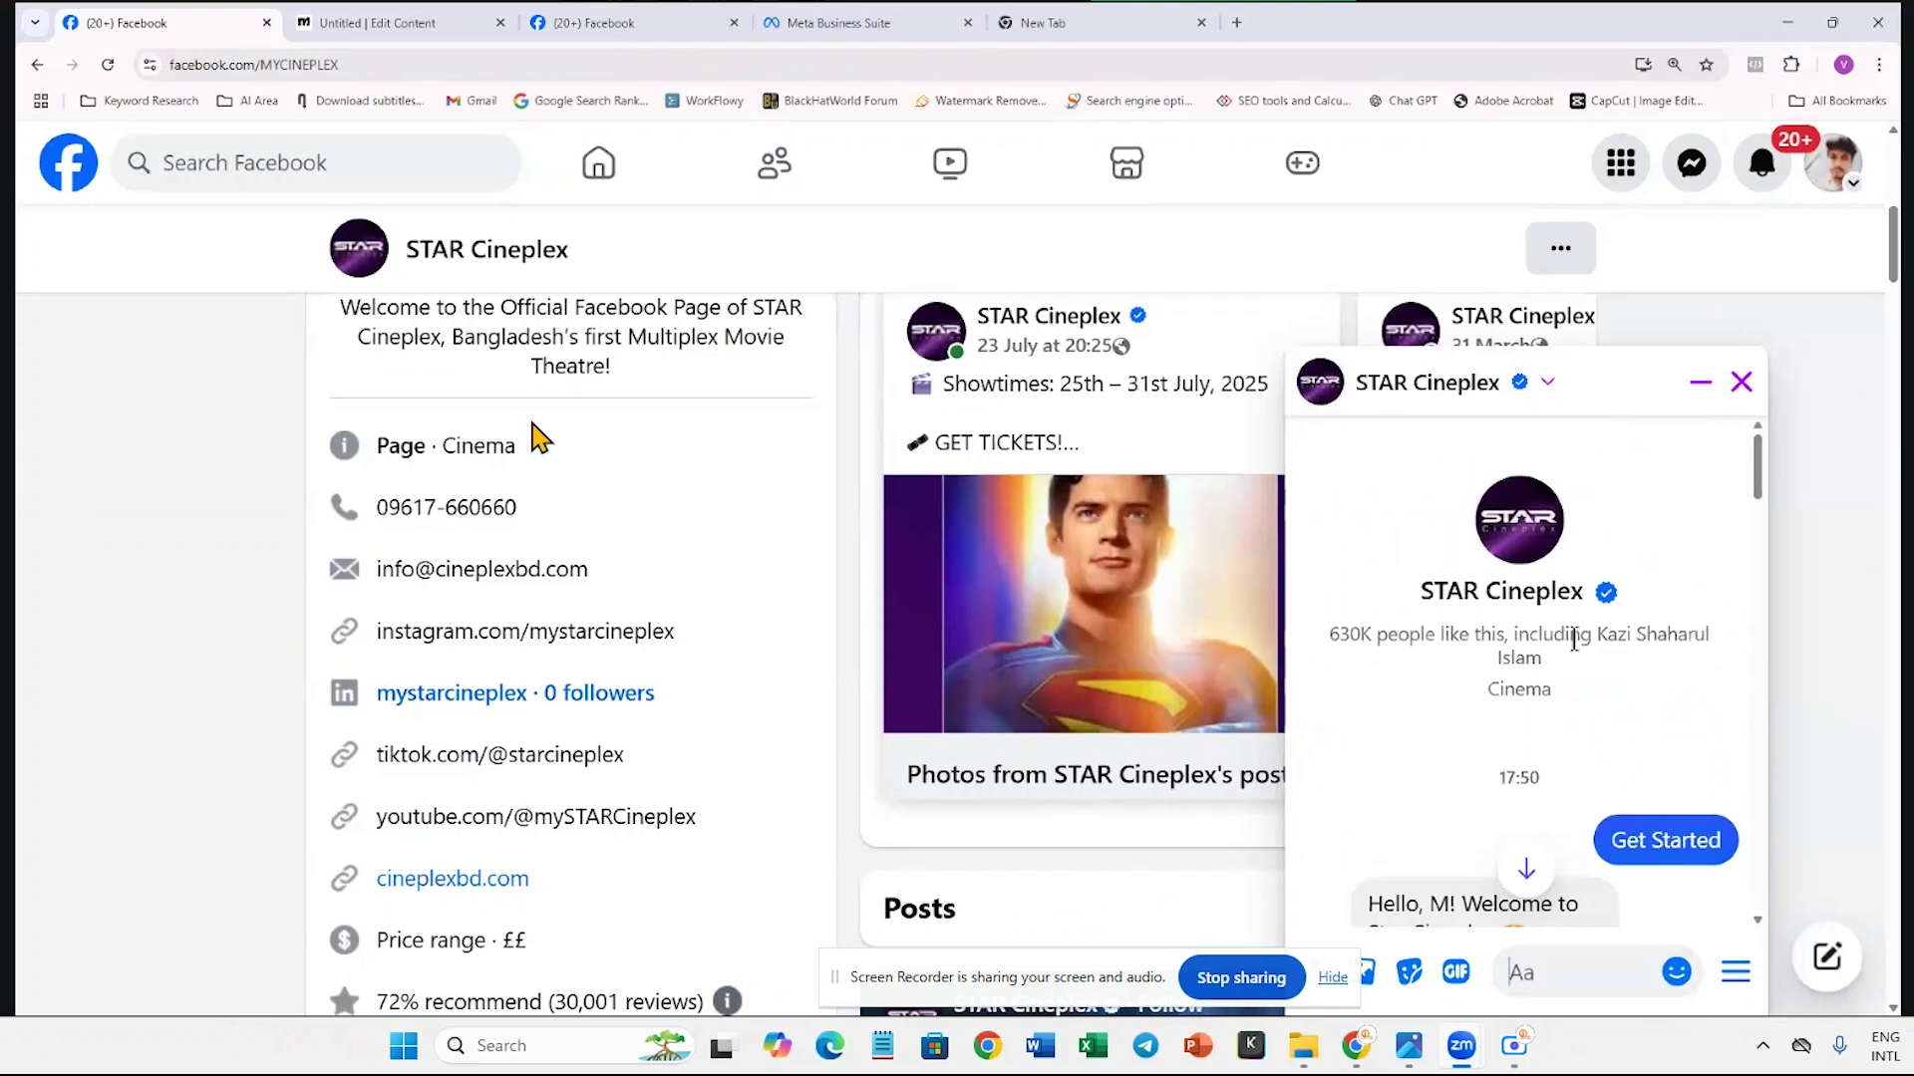
pyautogui.scroll(-1, 1574, 639)
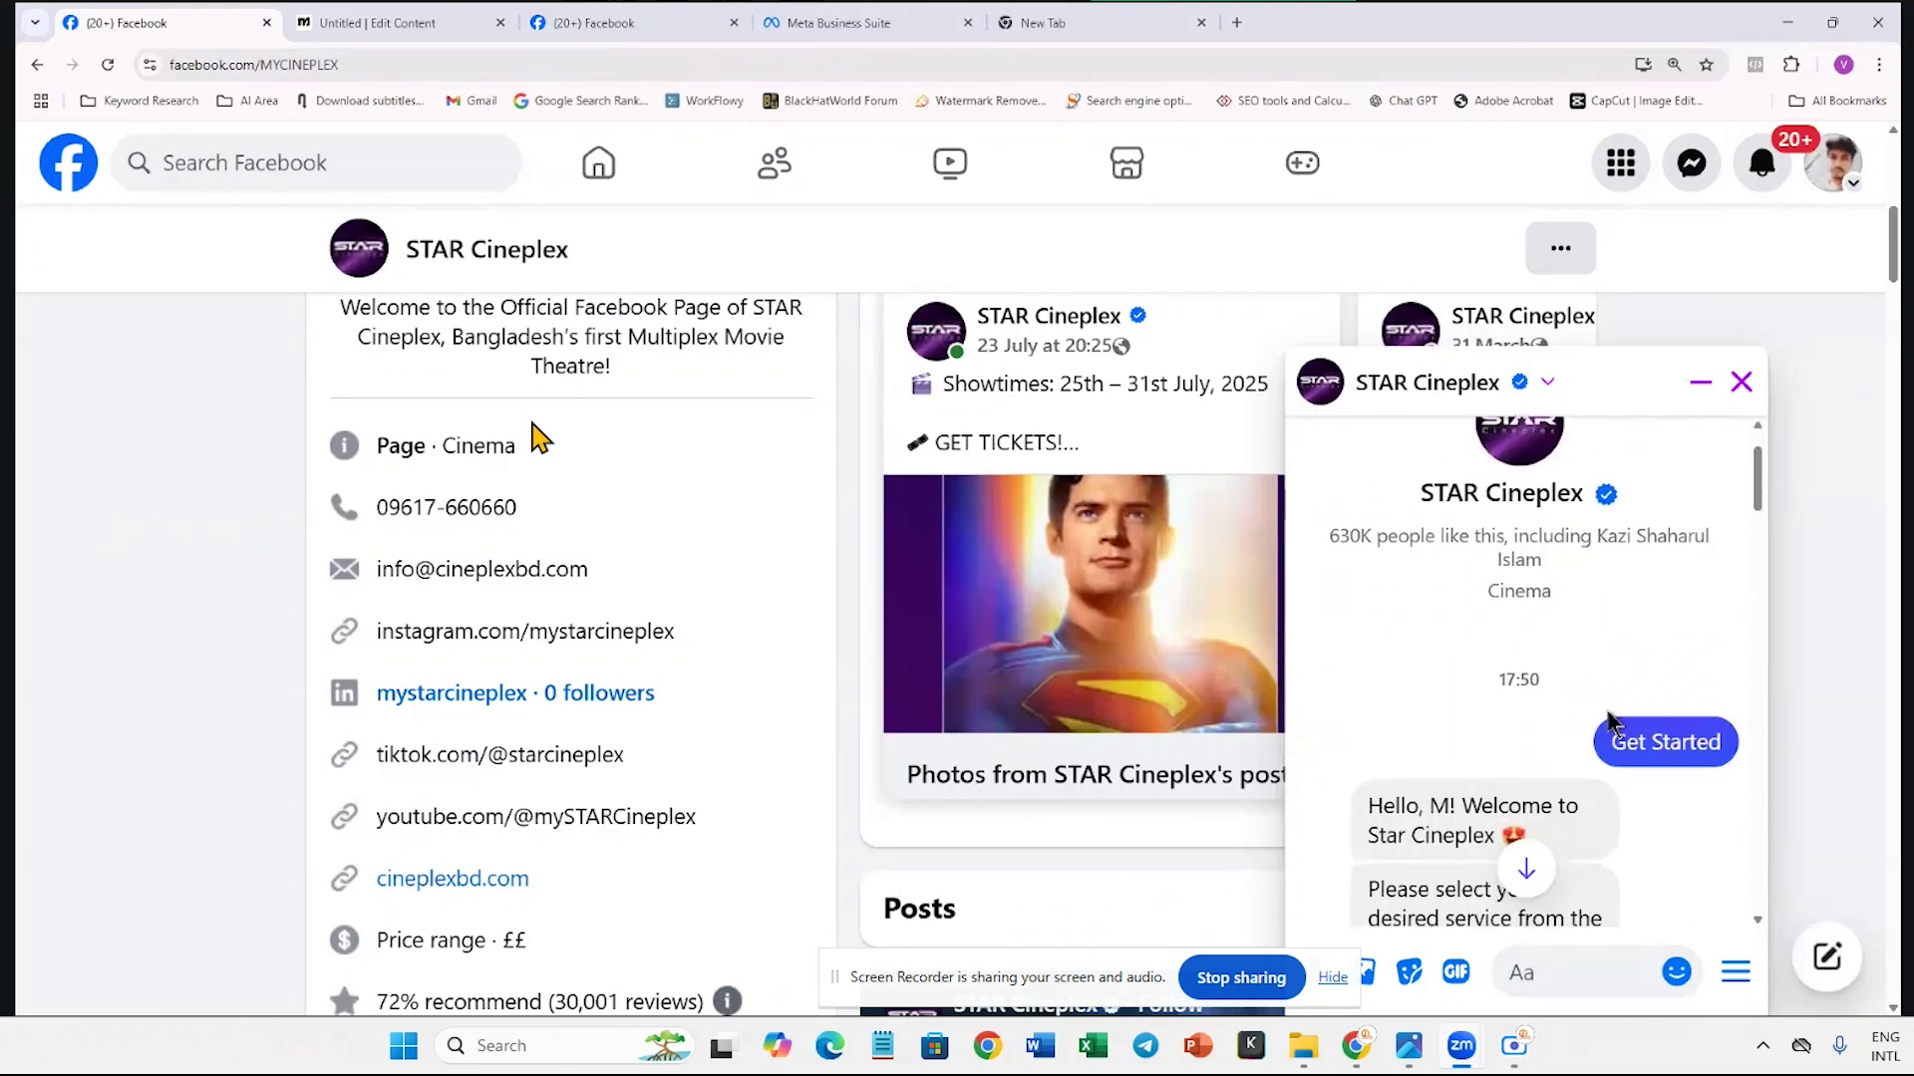
pyautogui.moveTo(1631, 743); pyautogui.dragTo(1692, 743)
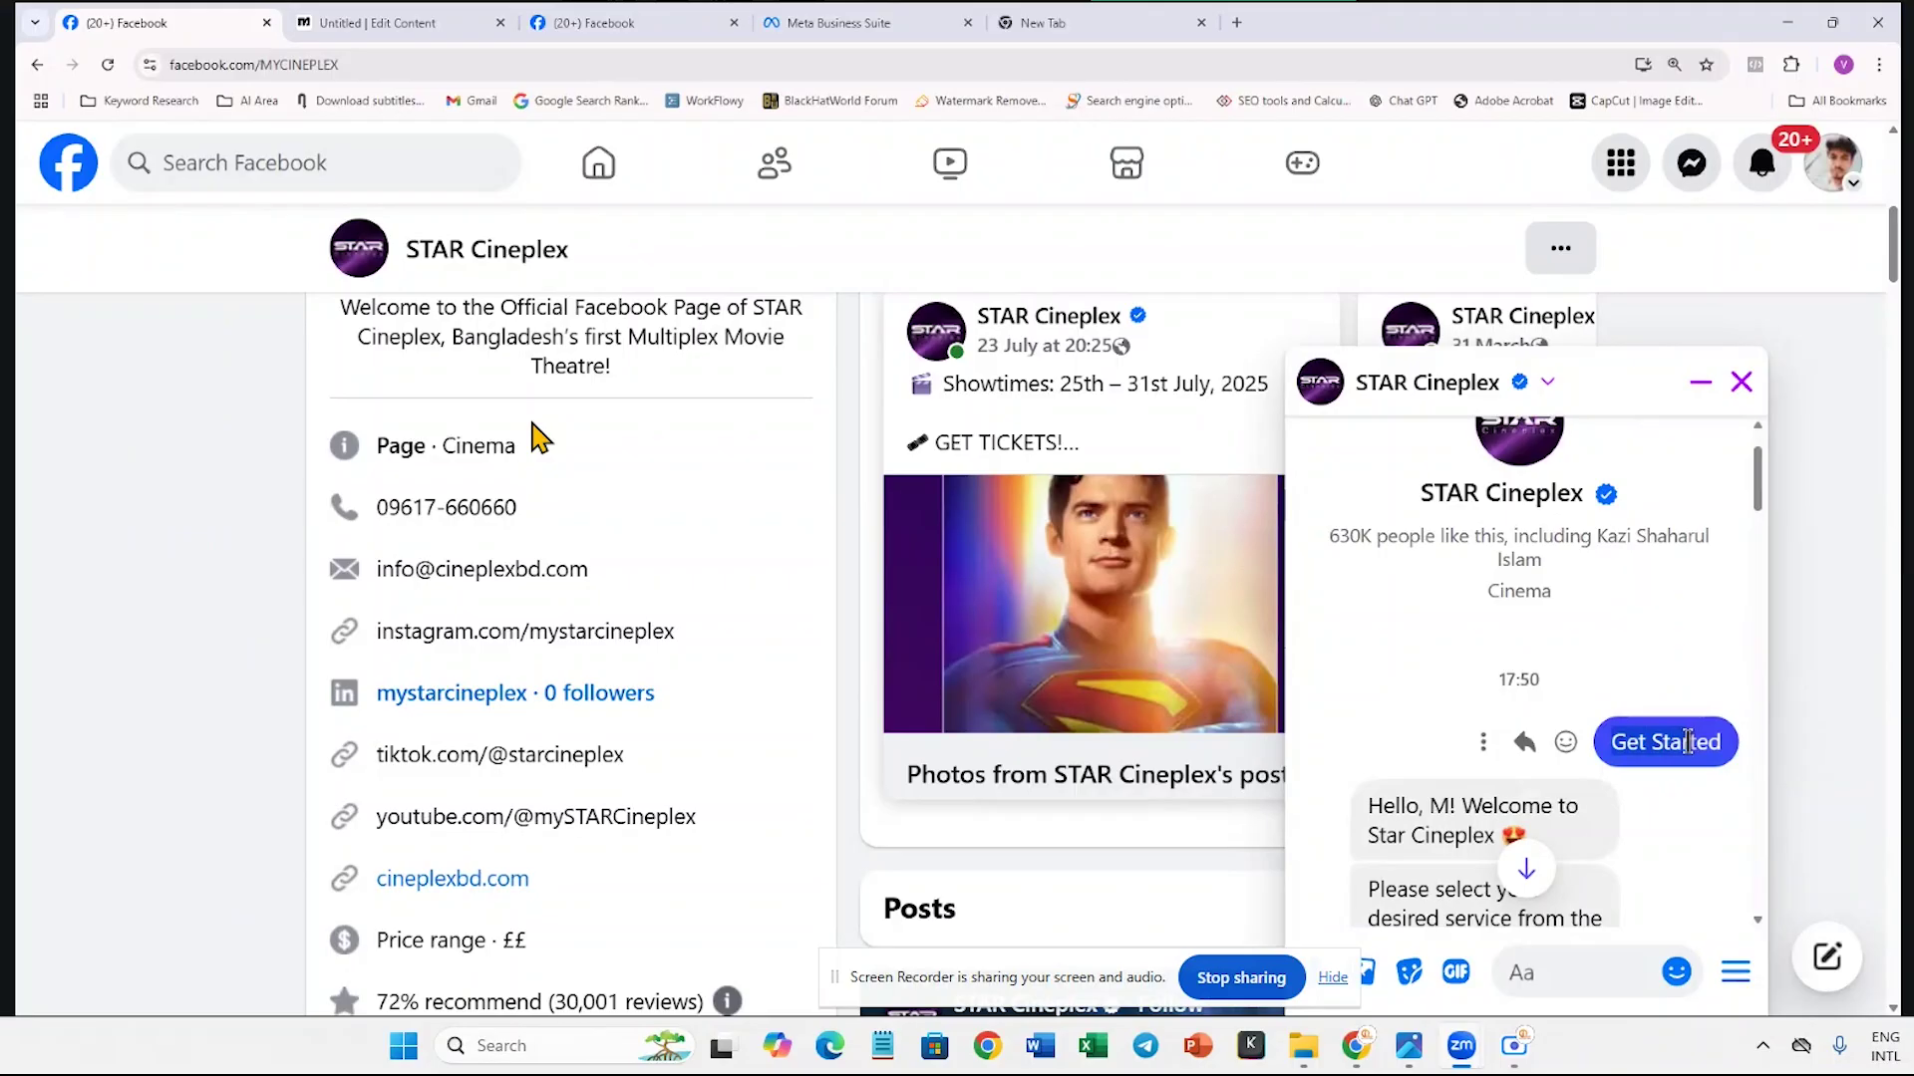
pyautogui.scroll(-2, 1688, 742)
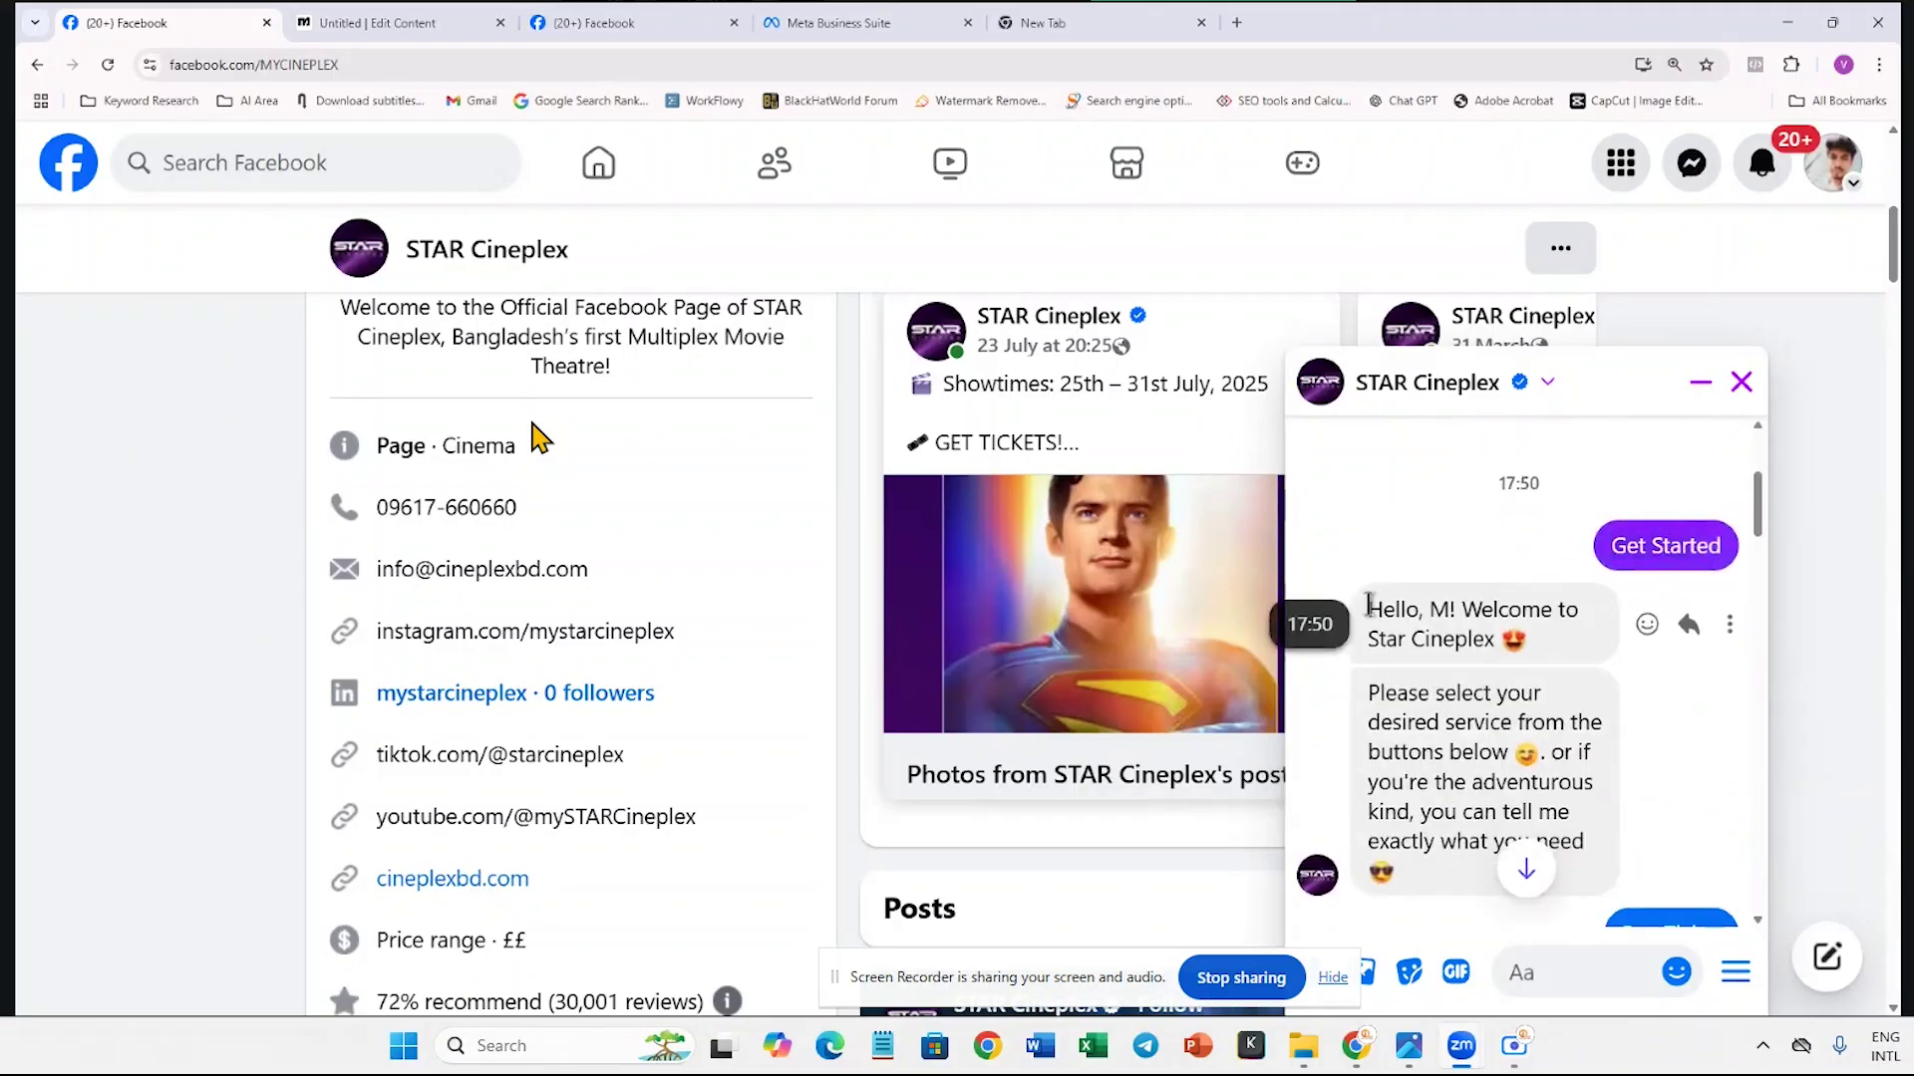
pyautogui.moveTo(1370, 604); pyautogui.dragTo(1558, 646)
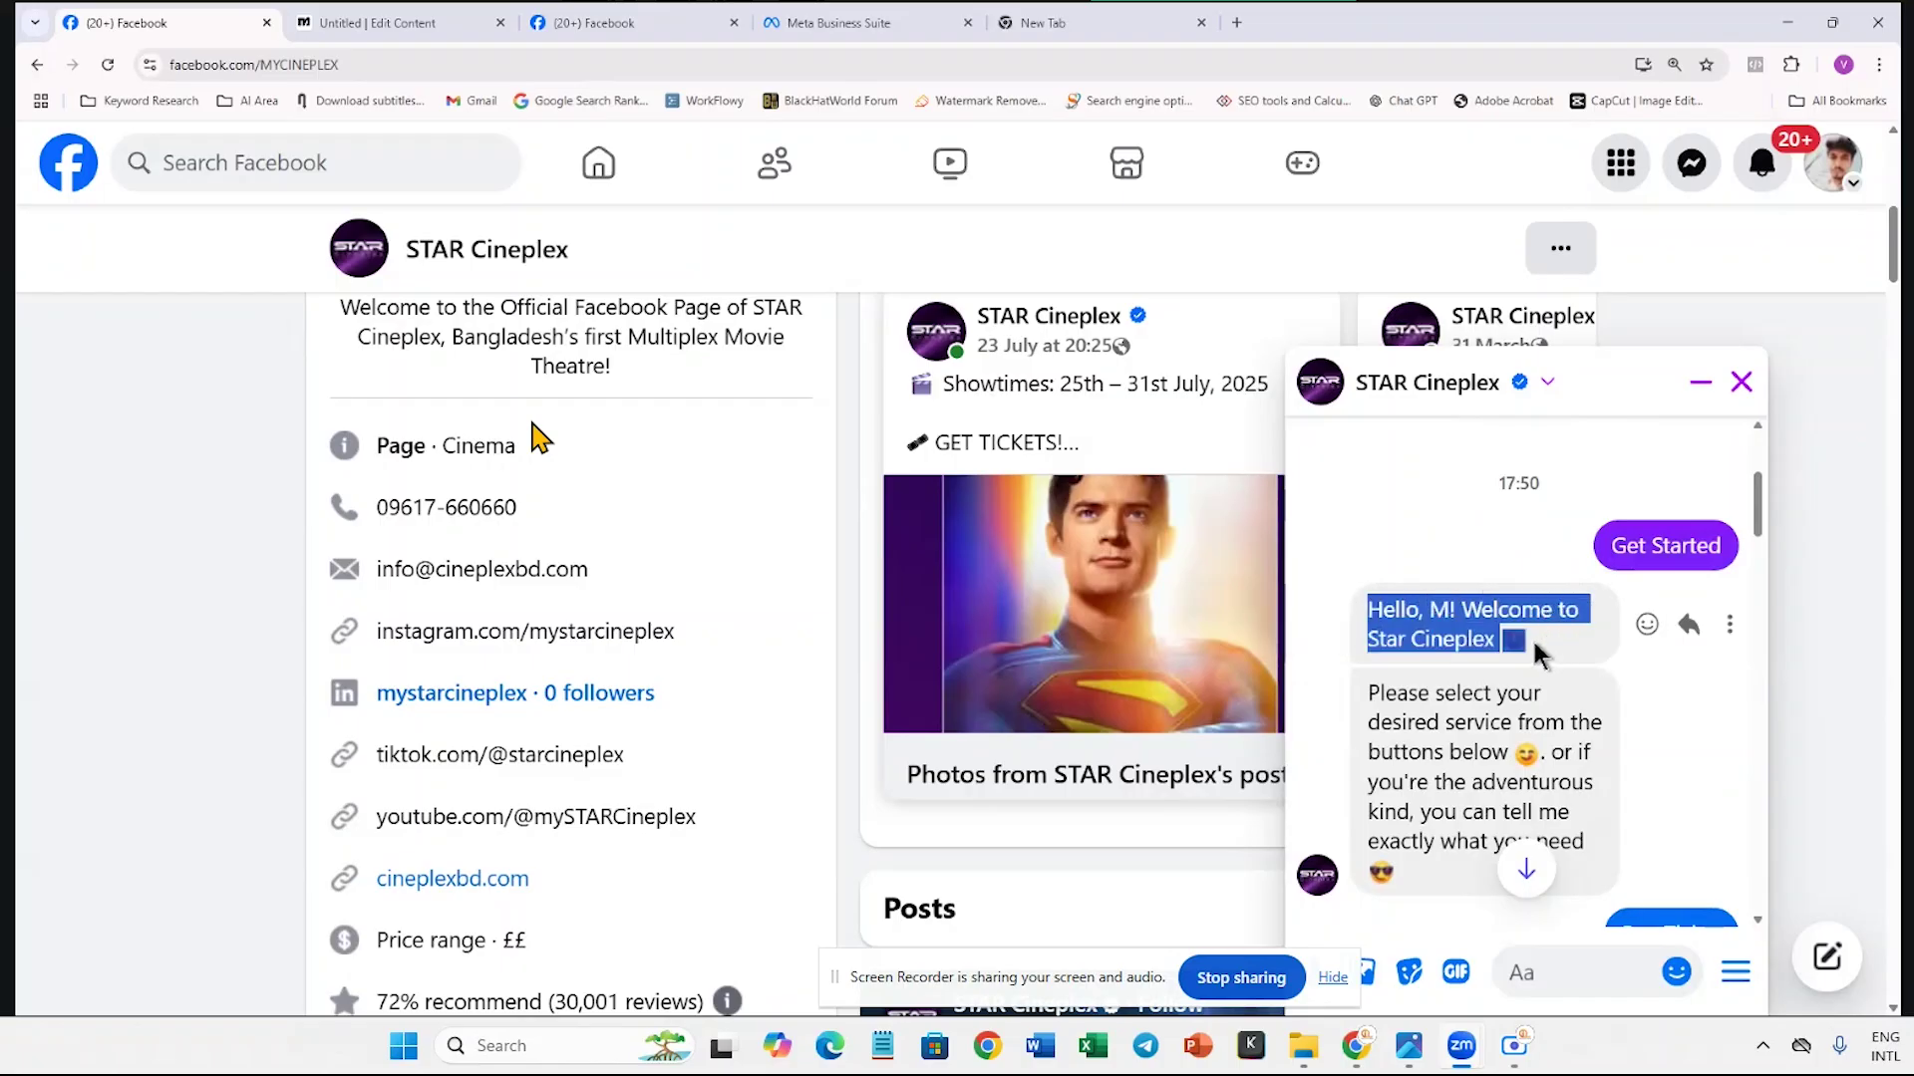
pyautogui.click(1411, 643)
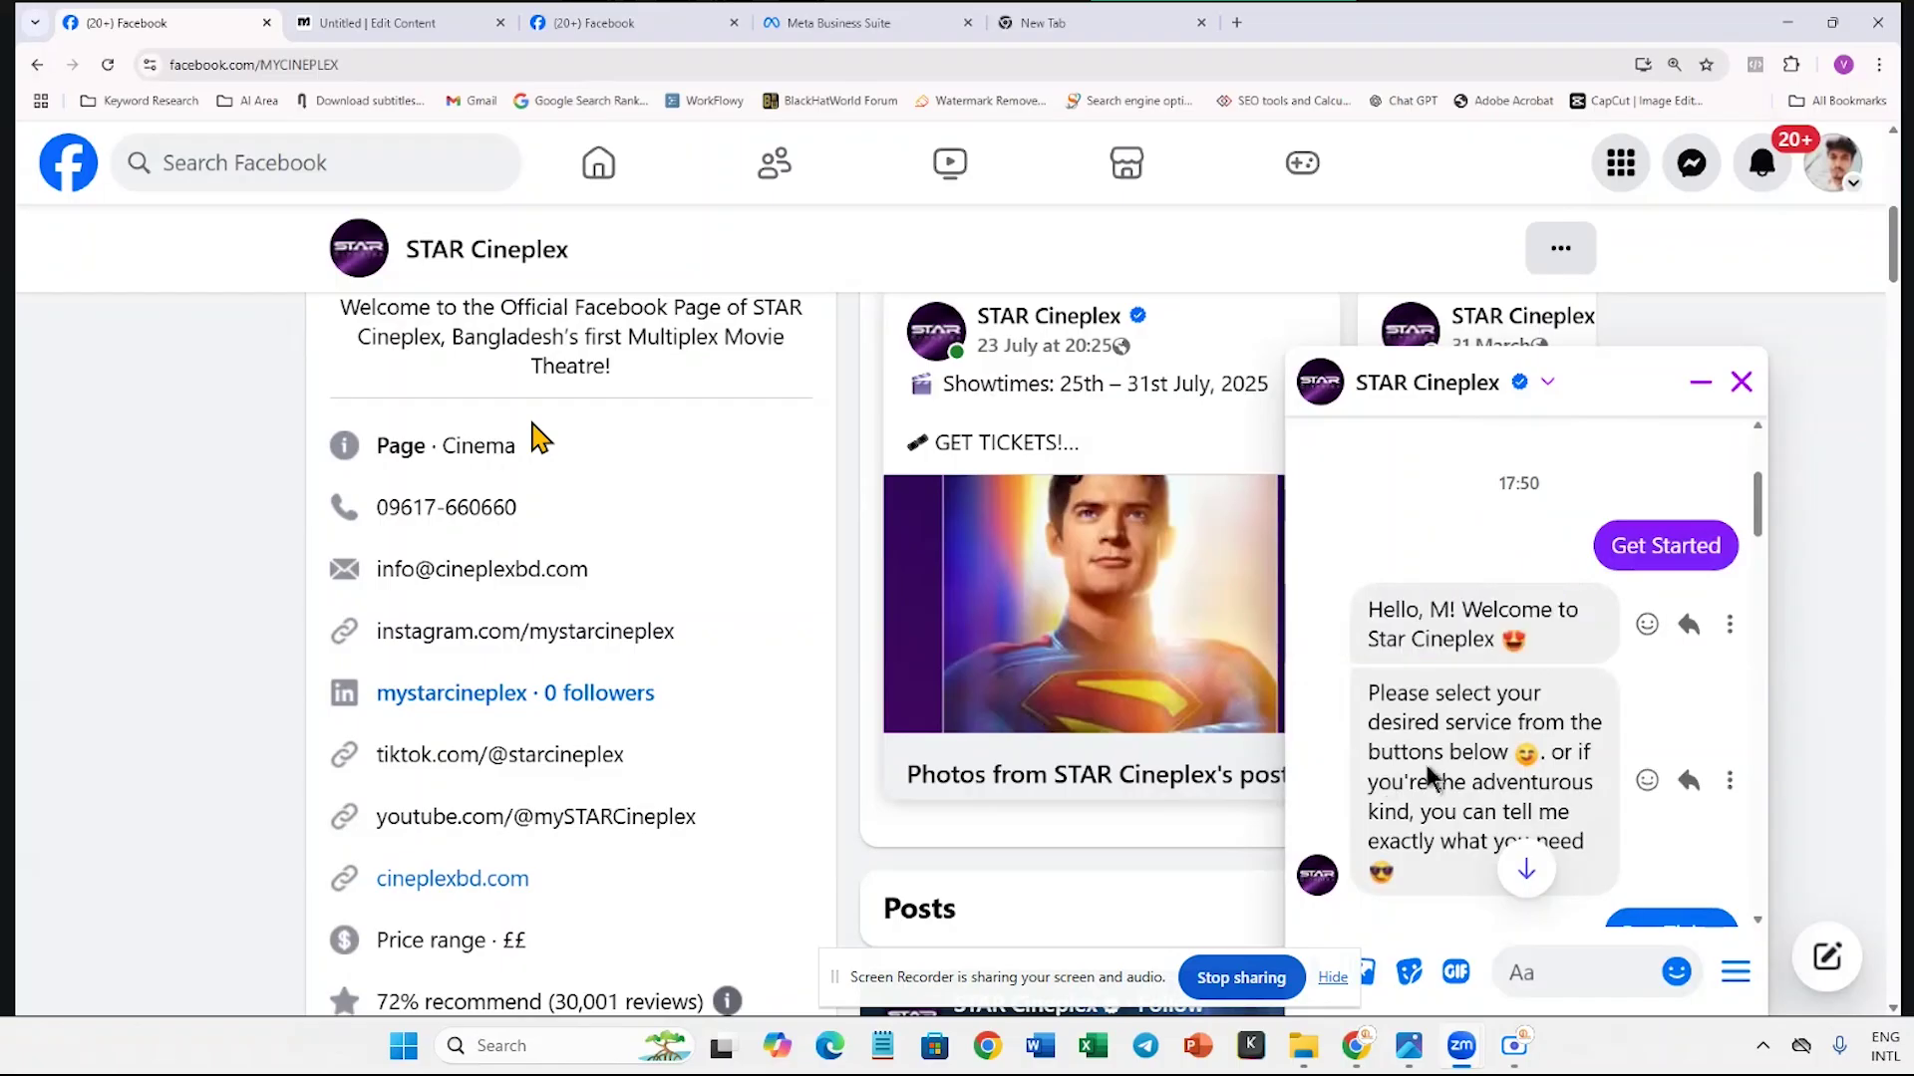
pyautogui.scroll(-1, 1422, 675)
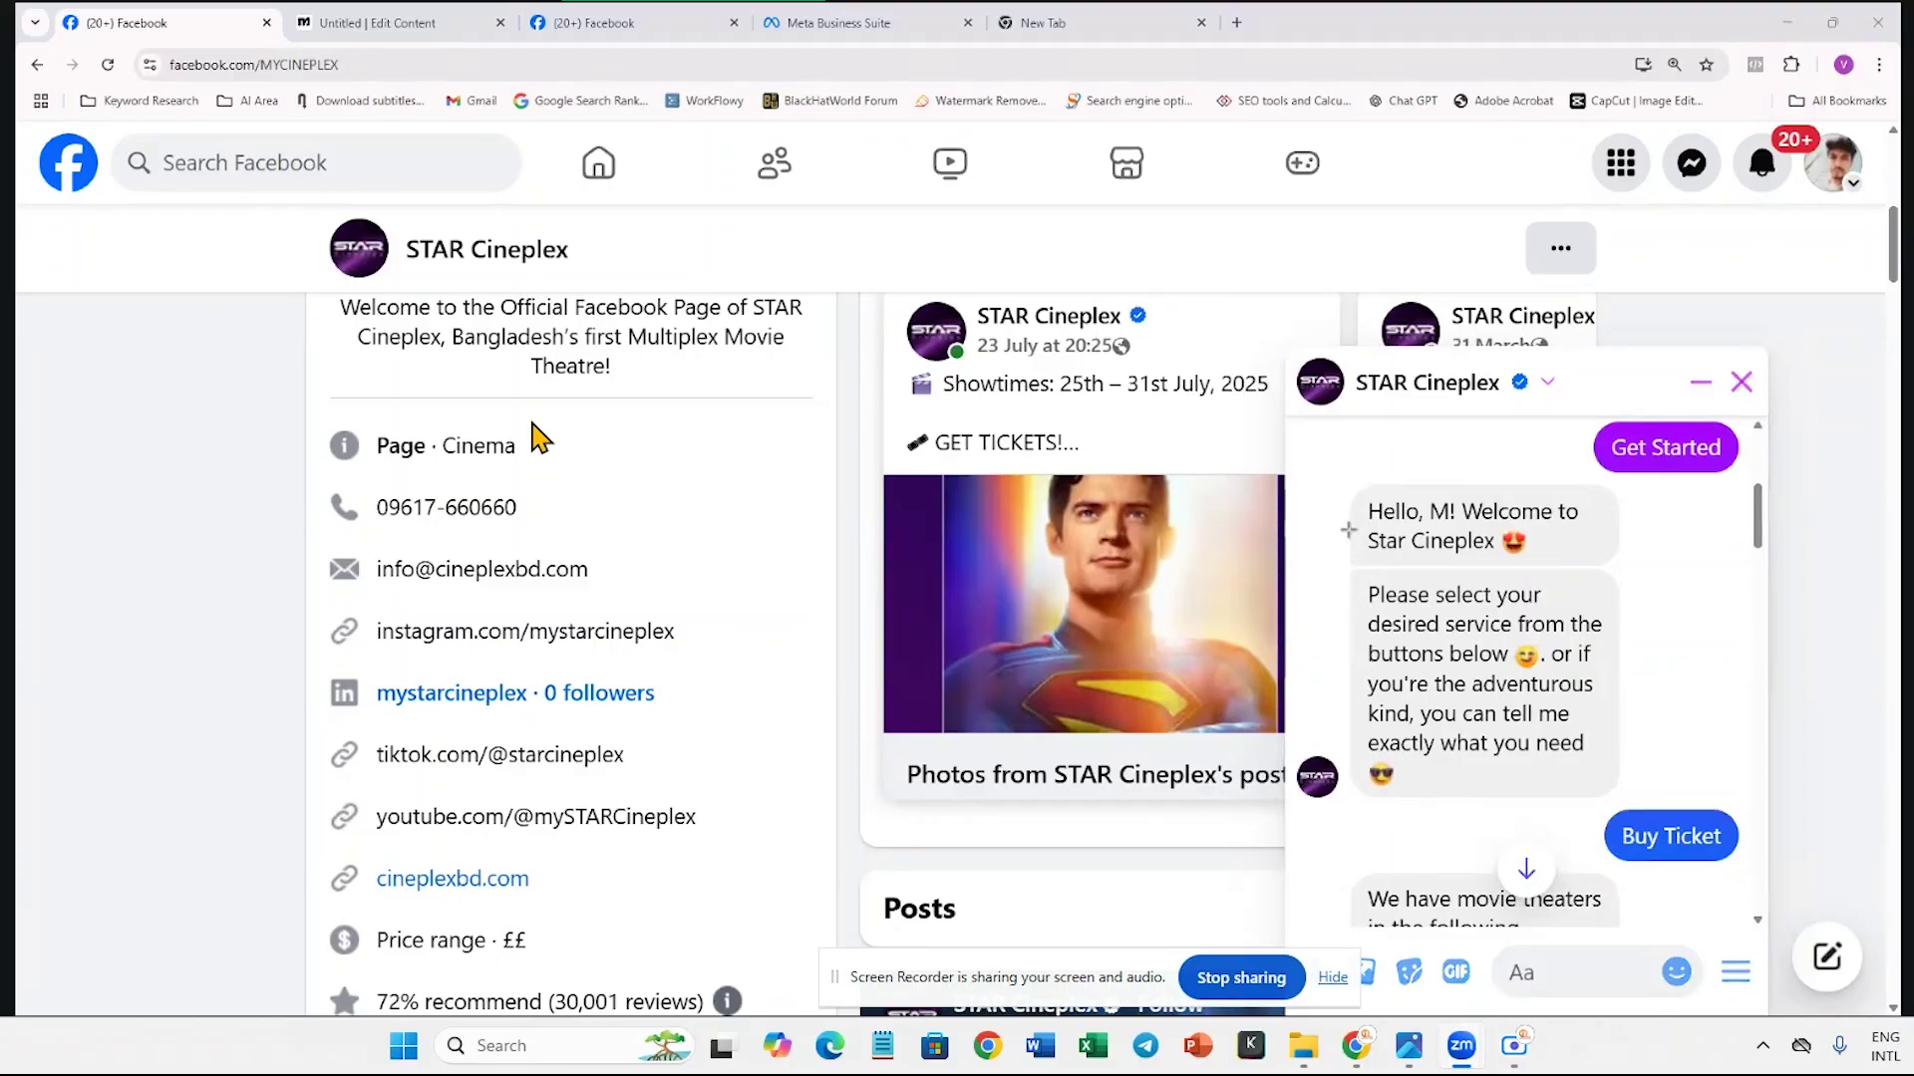
pyautogui.moveTo(1338, 483); pyautogui.dragTo(1638, 560)
pyautogui.moveTo(1336, 568)
pyautogui.mouseDown()
pyautogui.moveTo(1393, 610)
pyautogui.moveTo(1653, 703)
pyautogui.moveTo(1697, 815)
pyautogui.mouseUp()
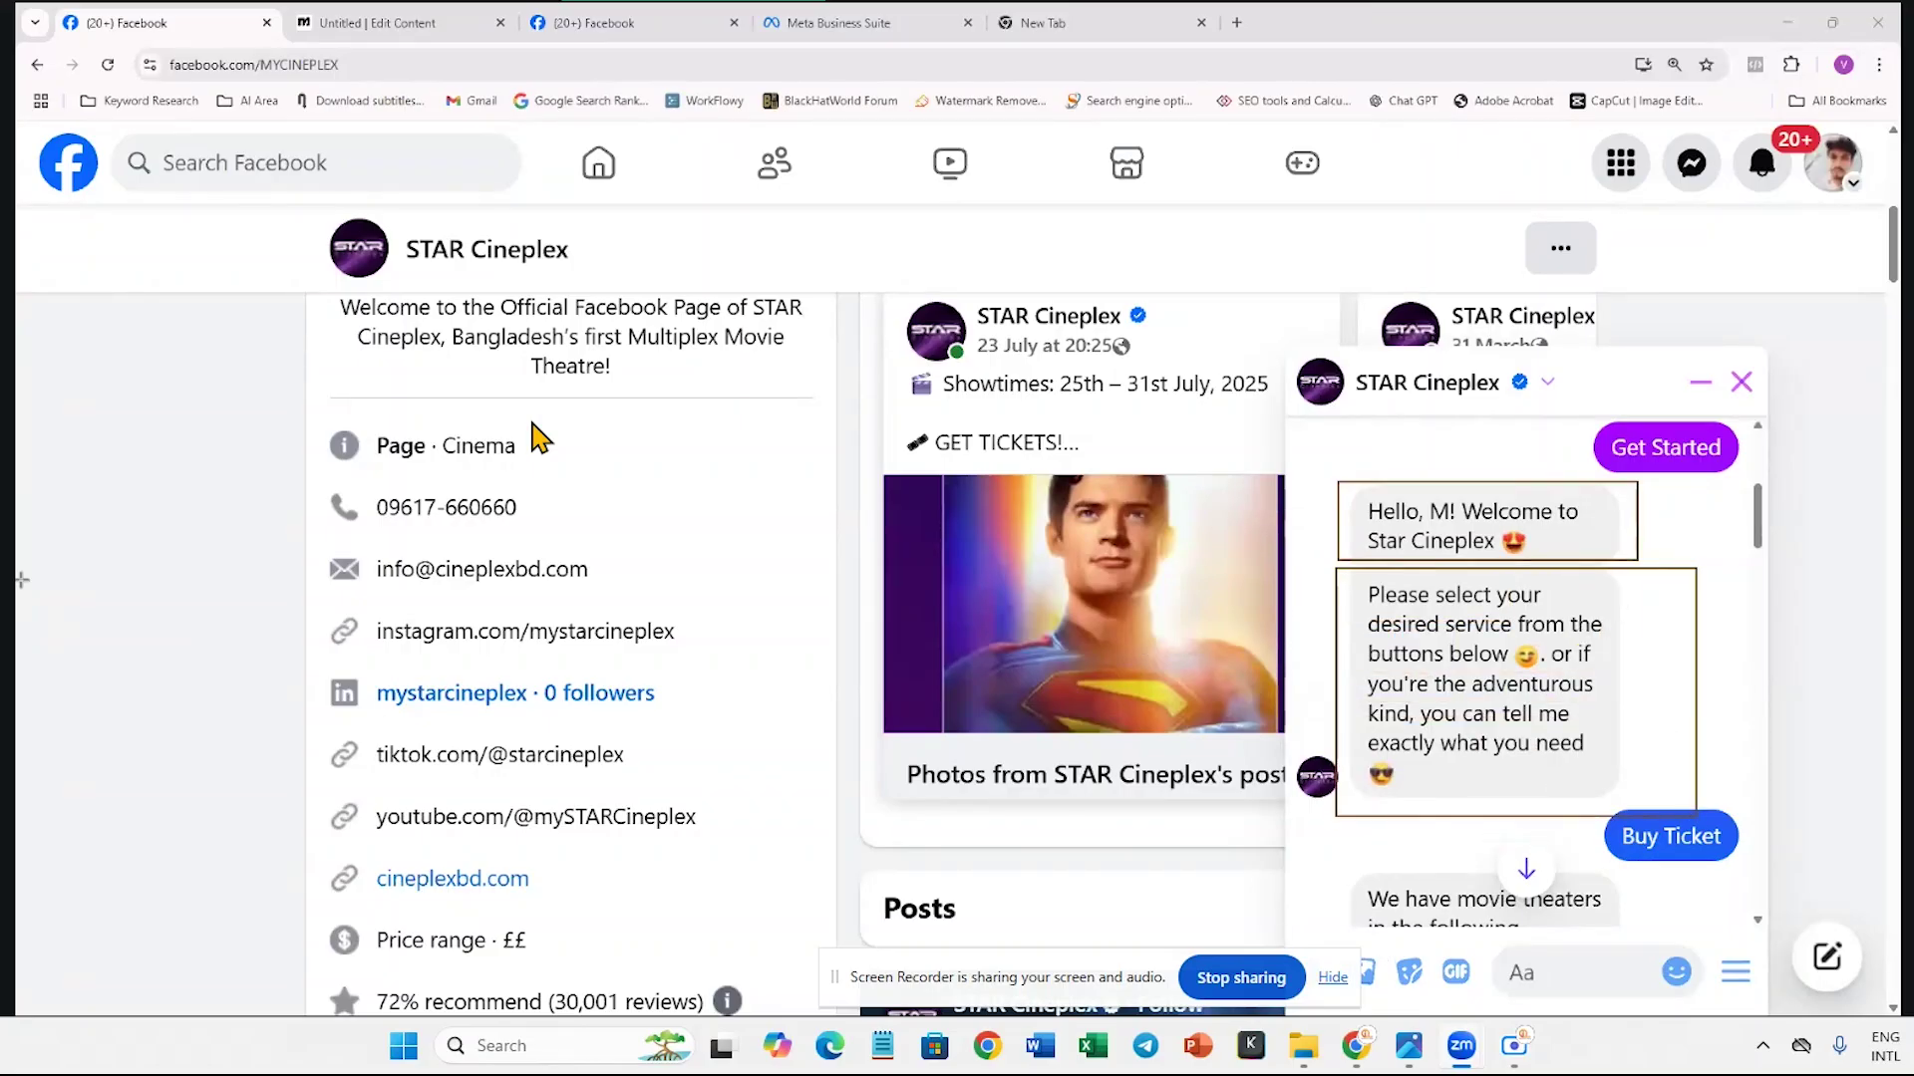
pyautogui.click(1574, 570)
pyautogui.click(1495, 566)
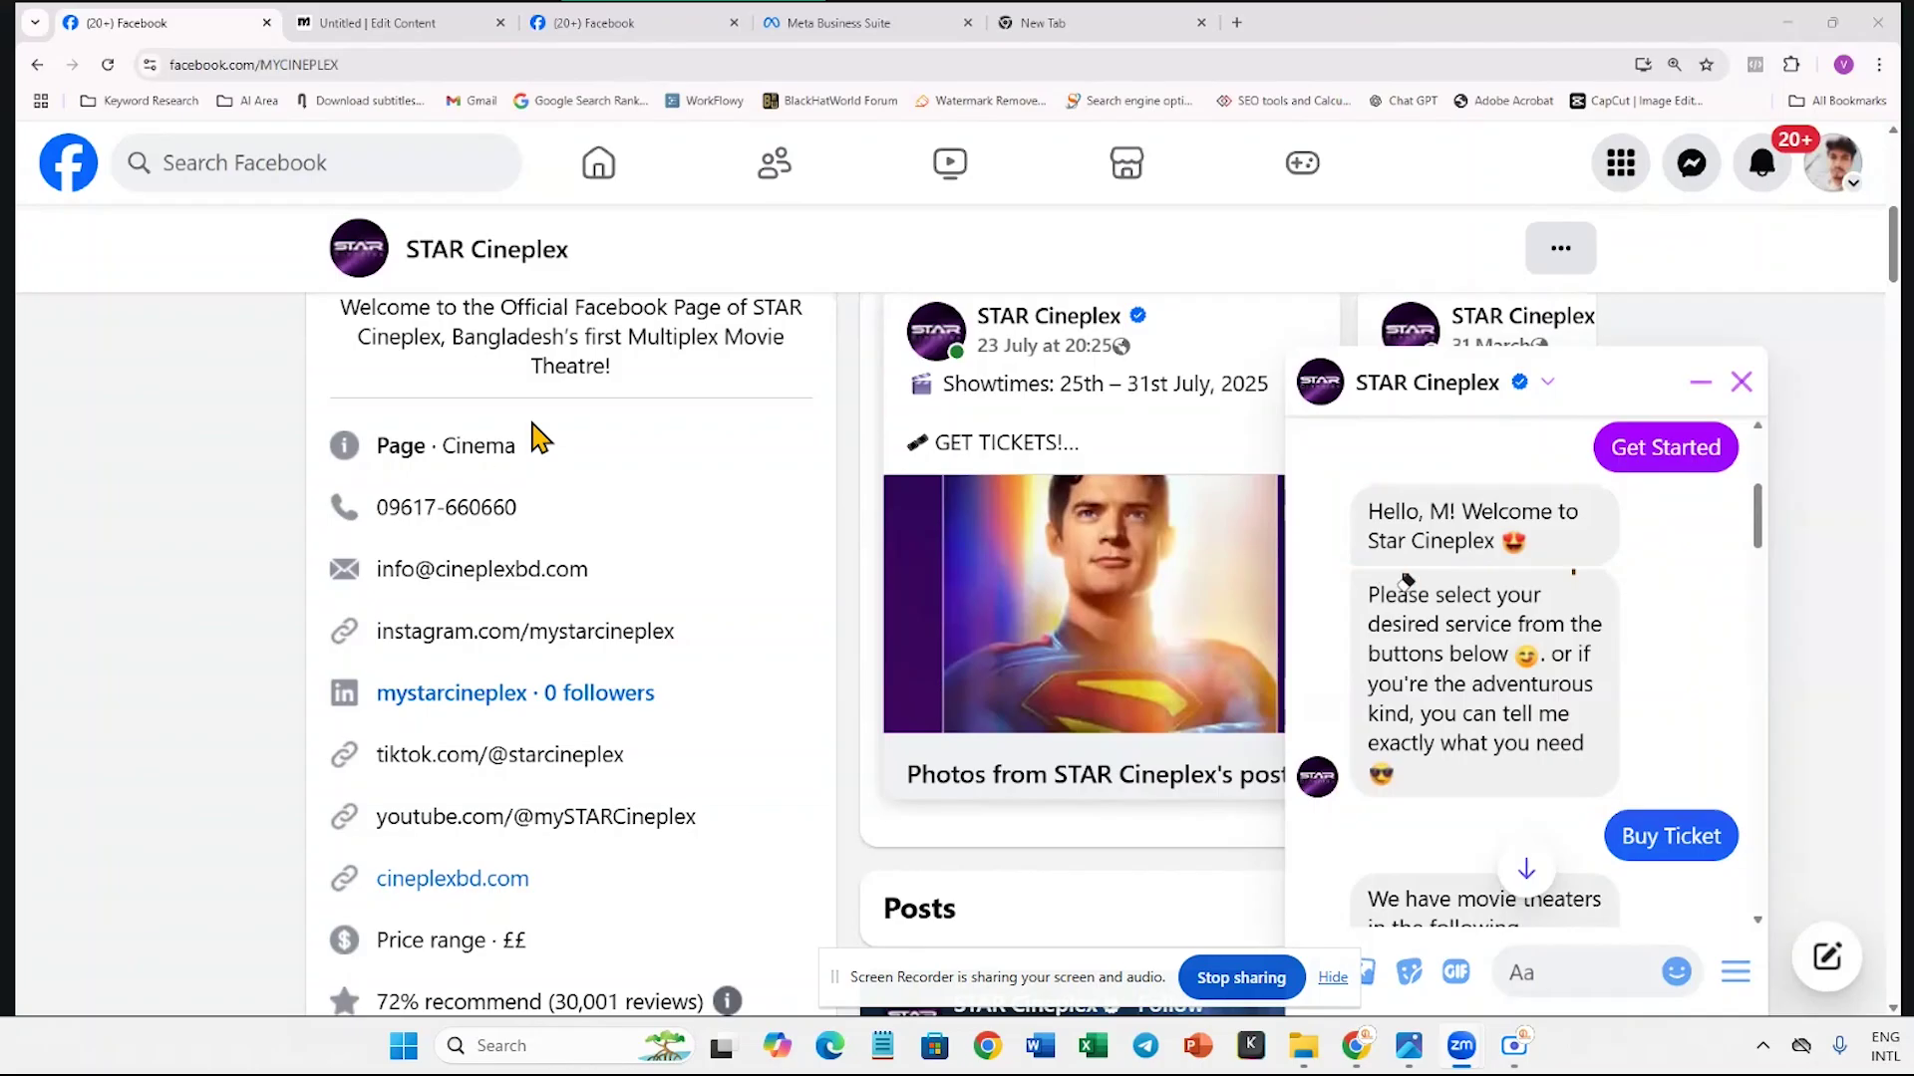
pyautogui.click(1572, 571)
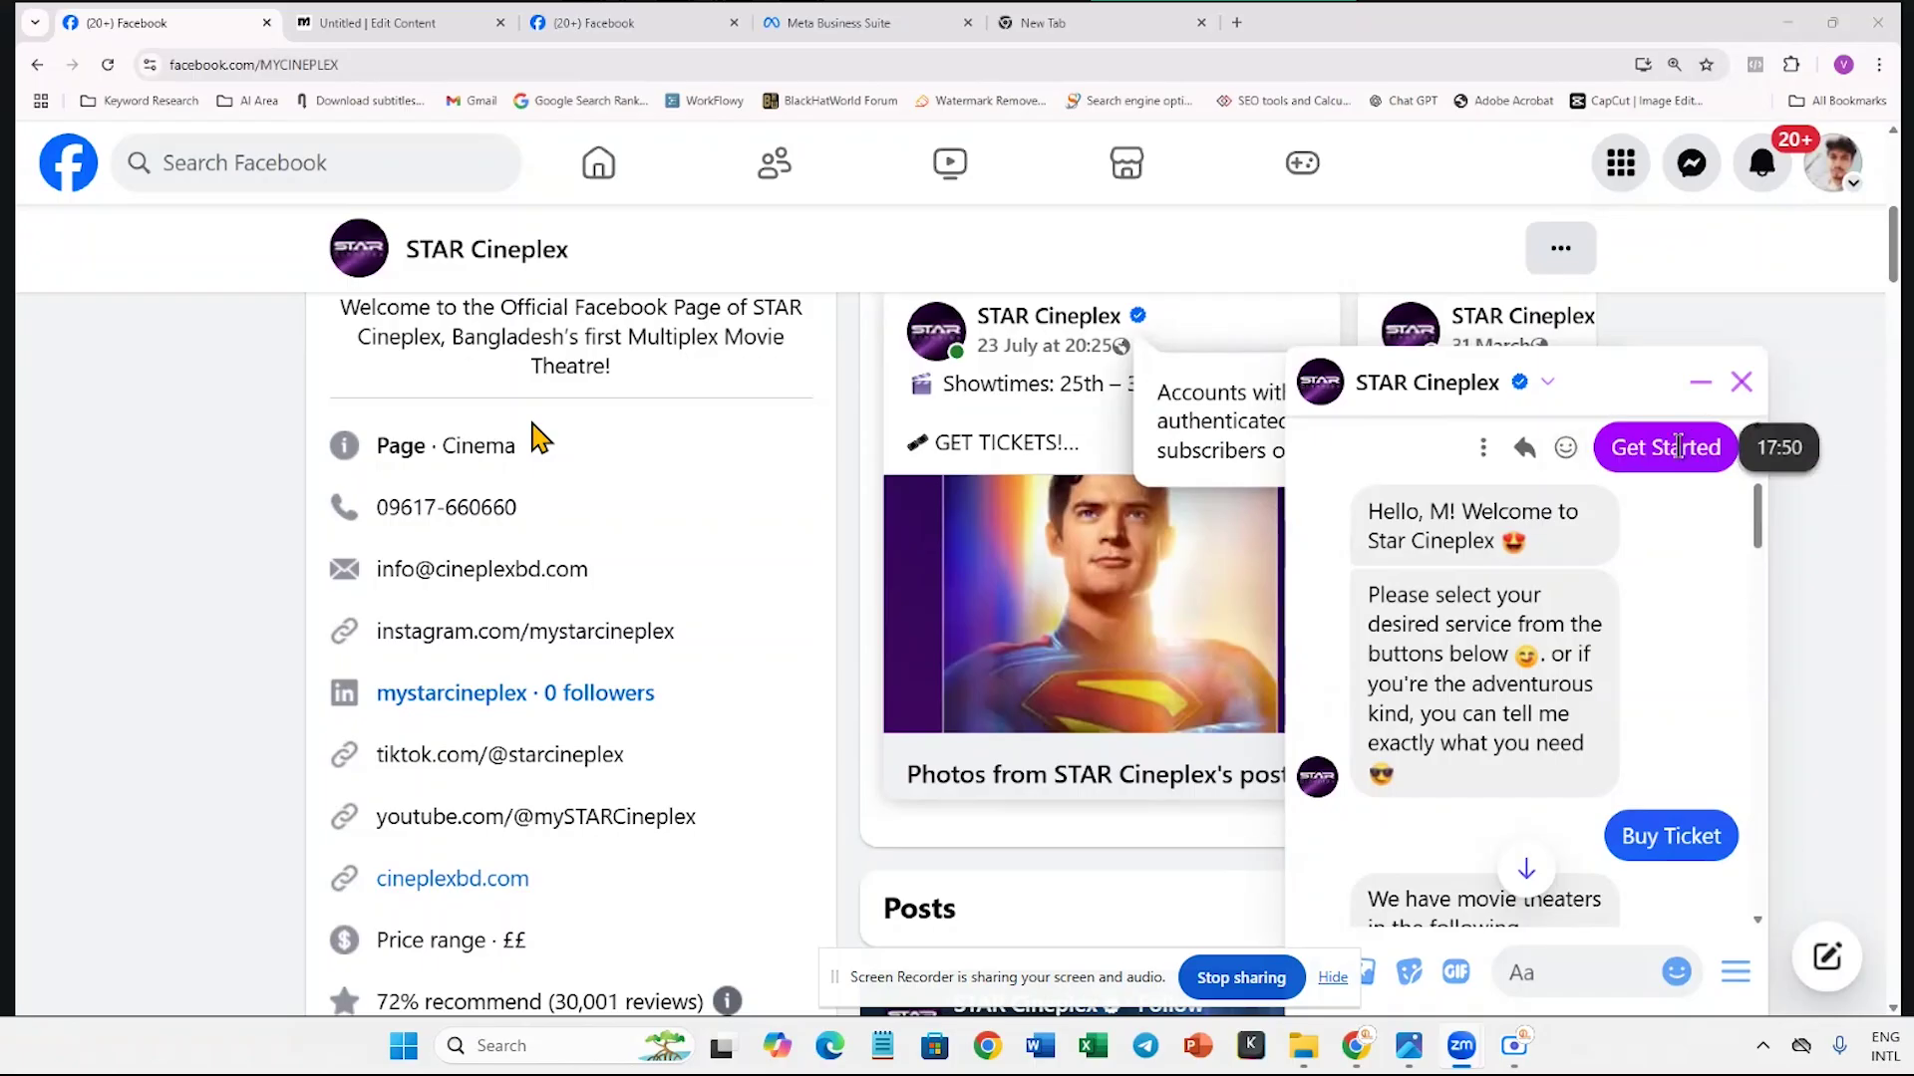
# Delete the existing chat with STAR Cineplex.
pyautogui.click(1511, 399)
pyautogui.click(937, 852)
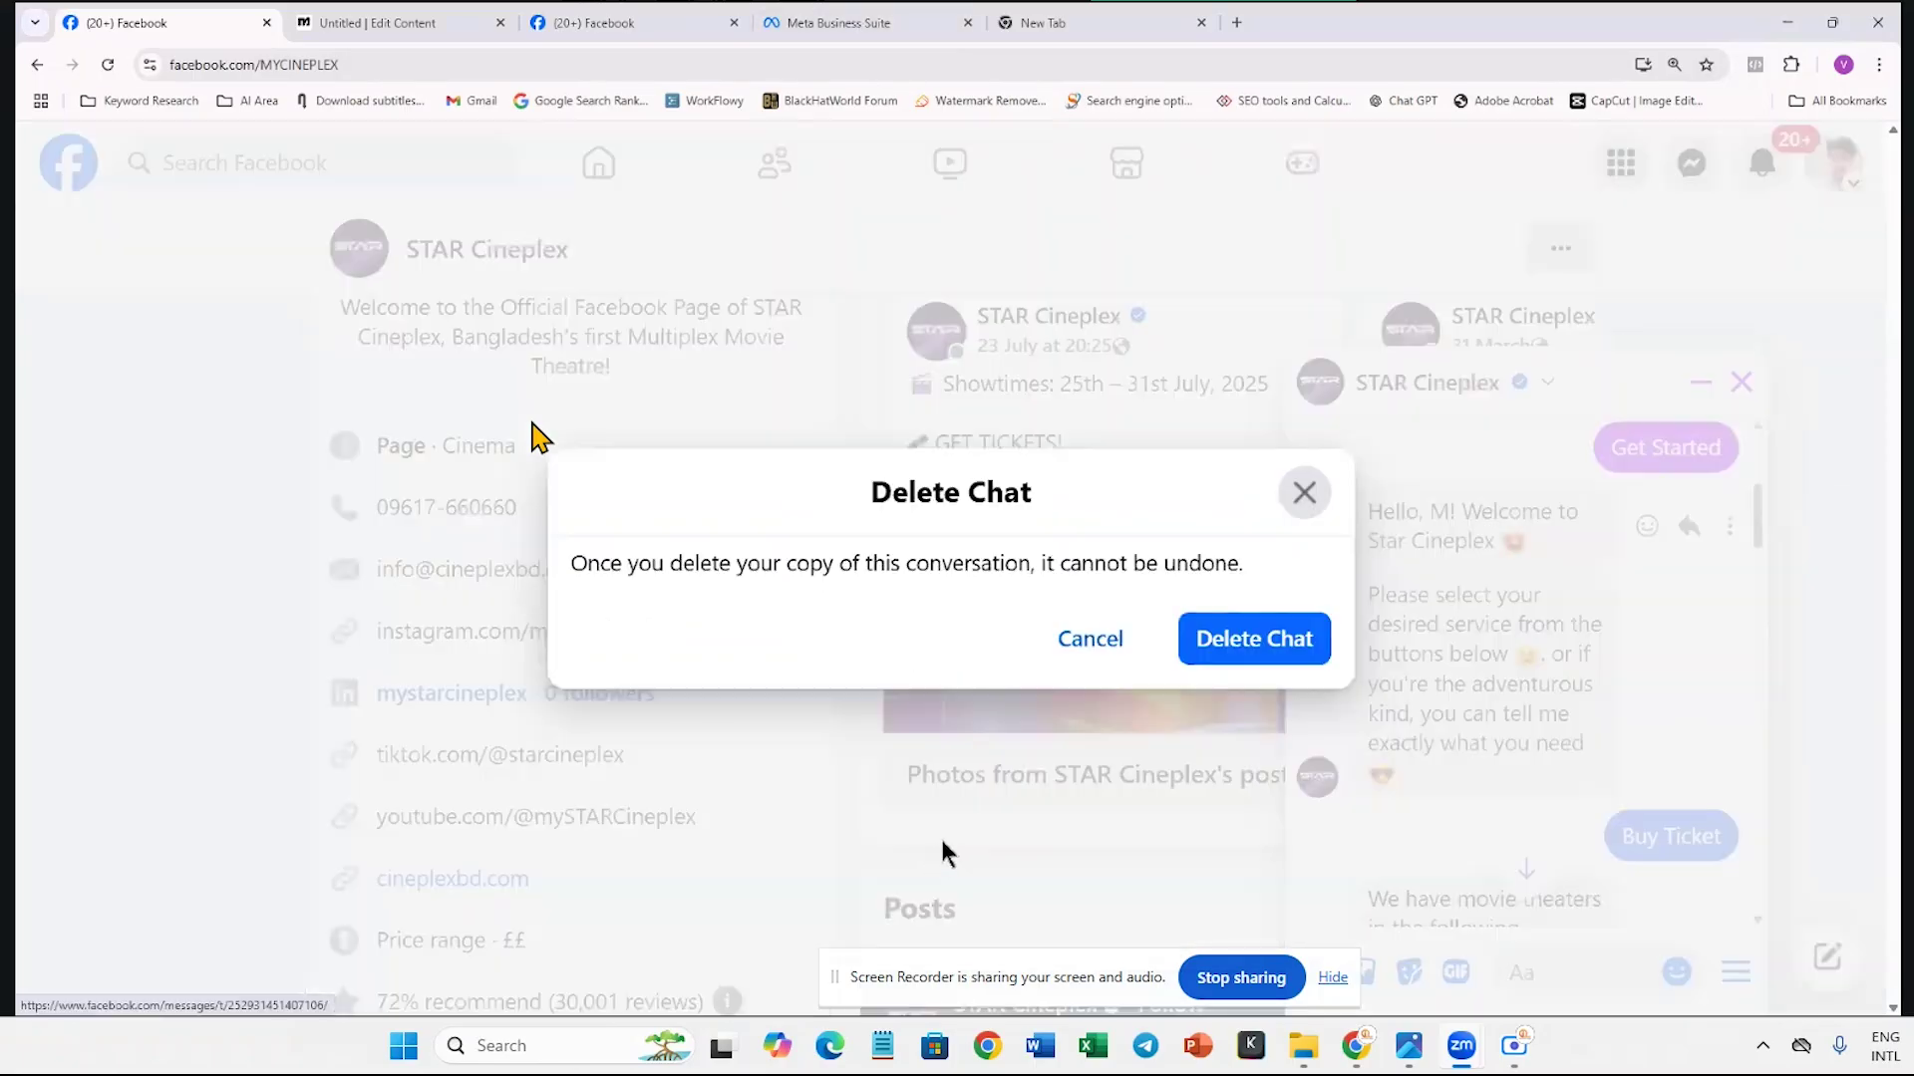
pyautogui.click(1250, 650)
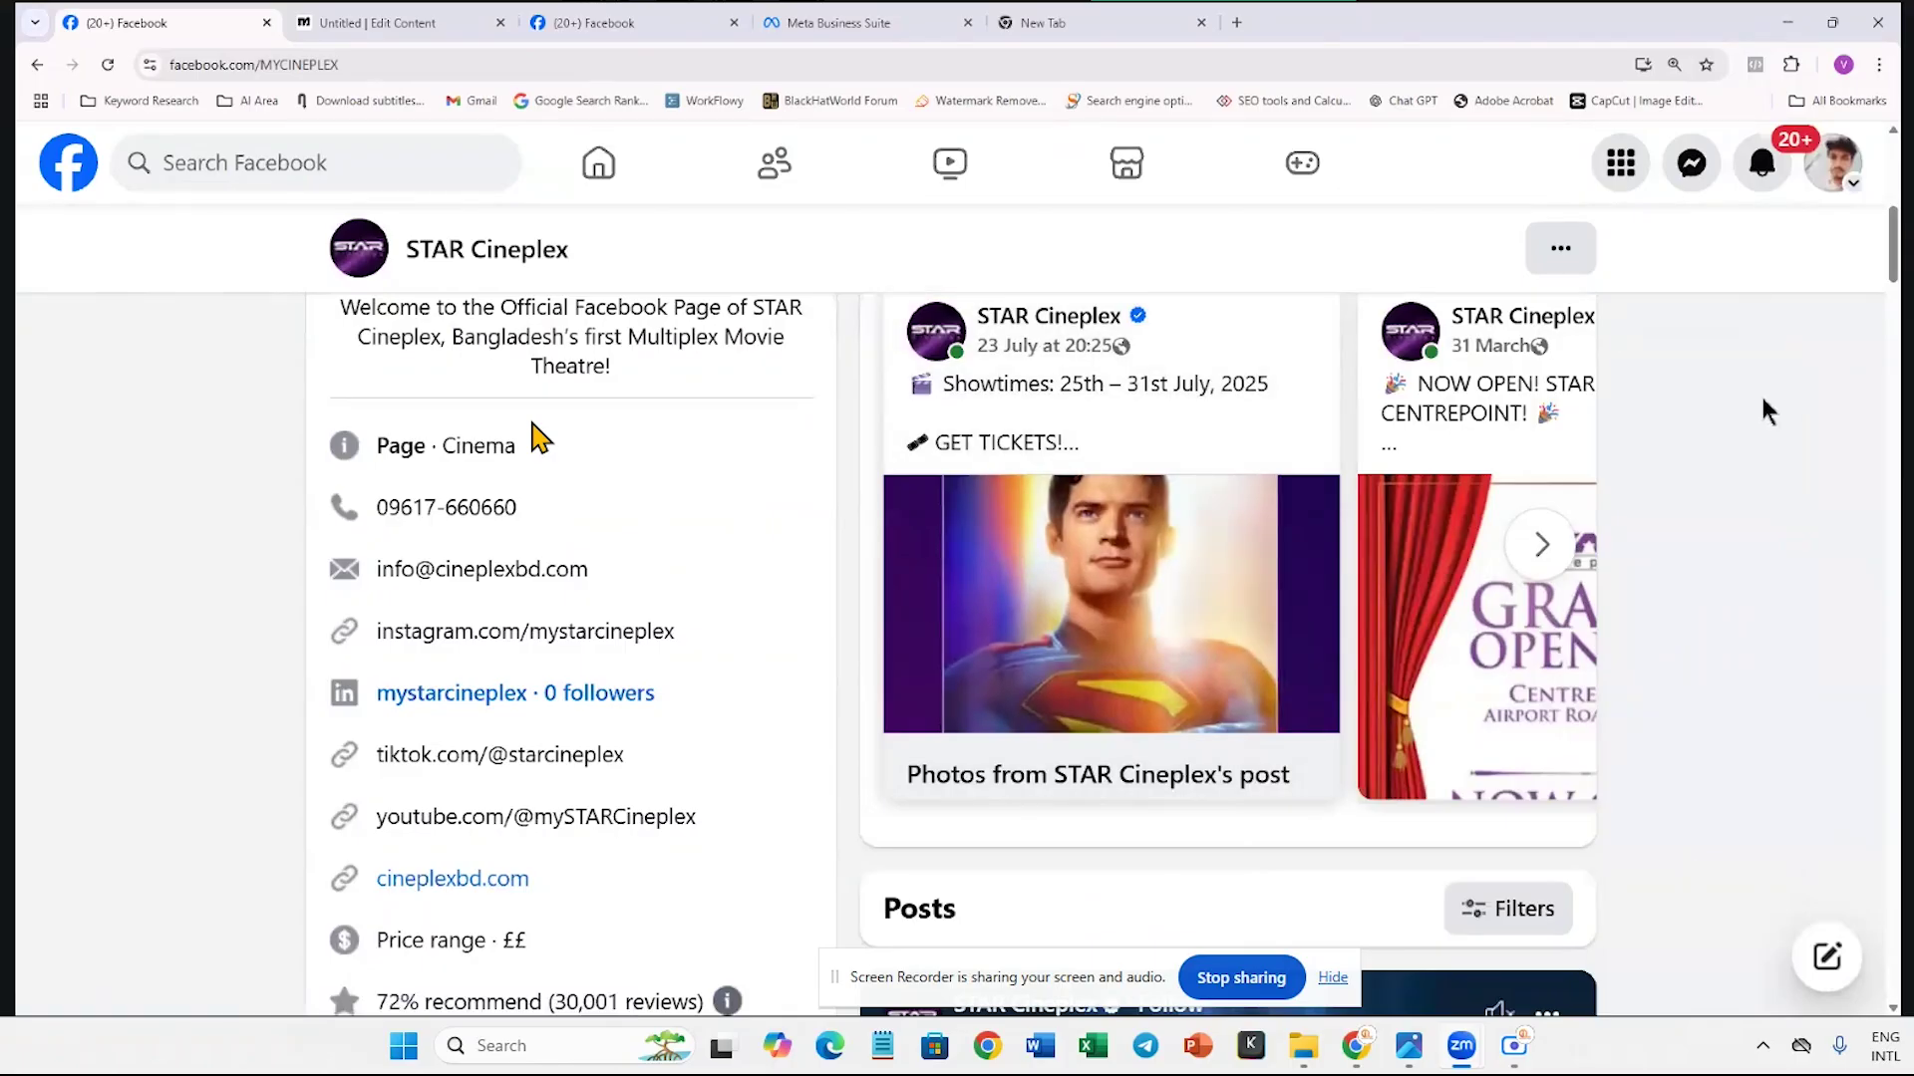
# Open a new chat with STAR Cineplex from its page and start the bot conversation with Get Started.
pyautogui.scroll(7, 1784, 408)
pyautogui.scroll(-2, 1461, 671)
pyautogui.click(1395, 620)
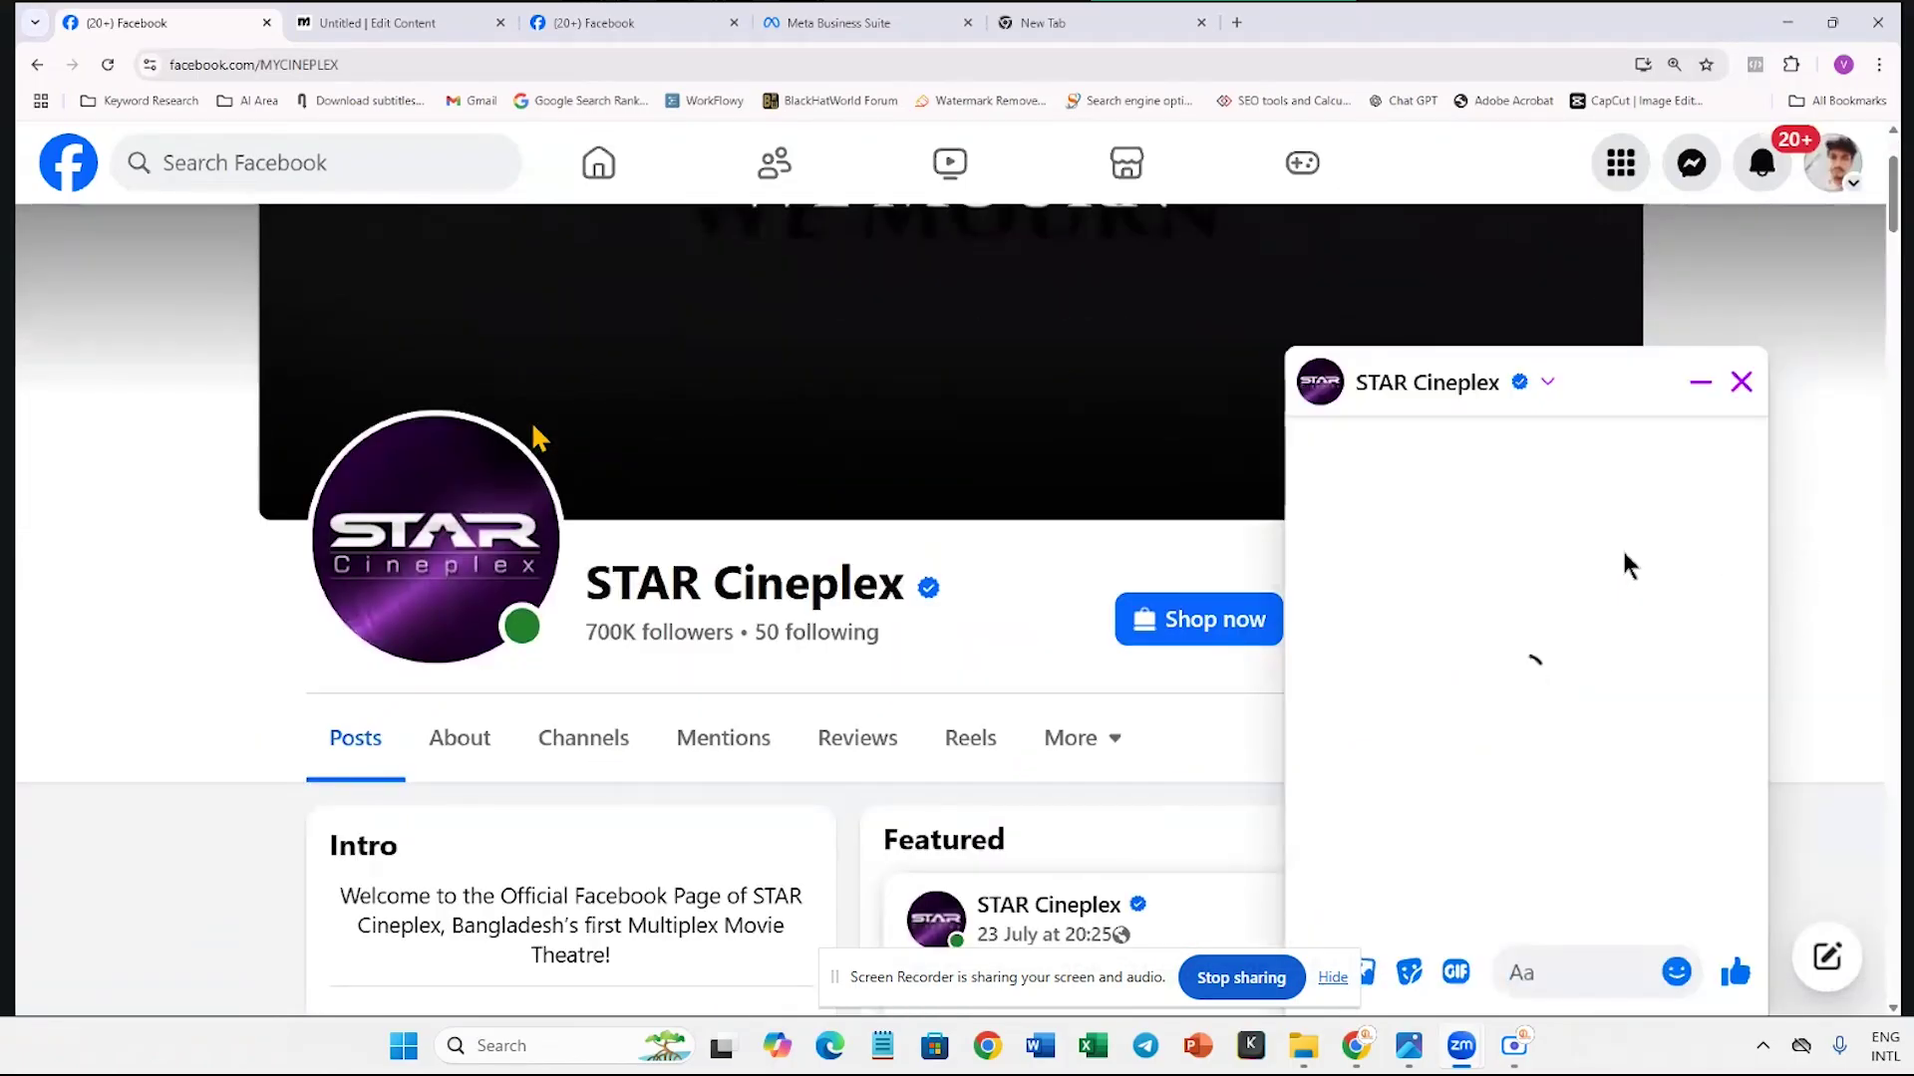
pyautogui.scroll(-1, 1547, 833)
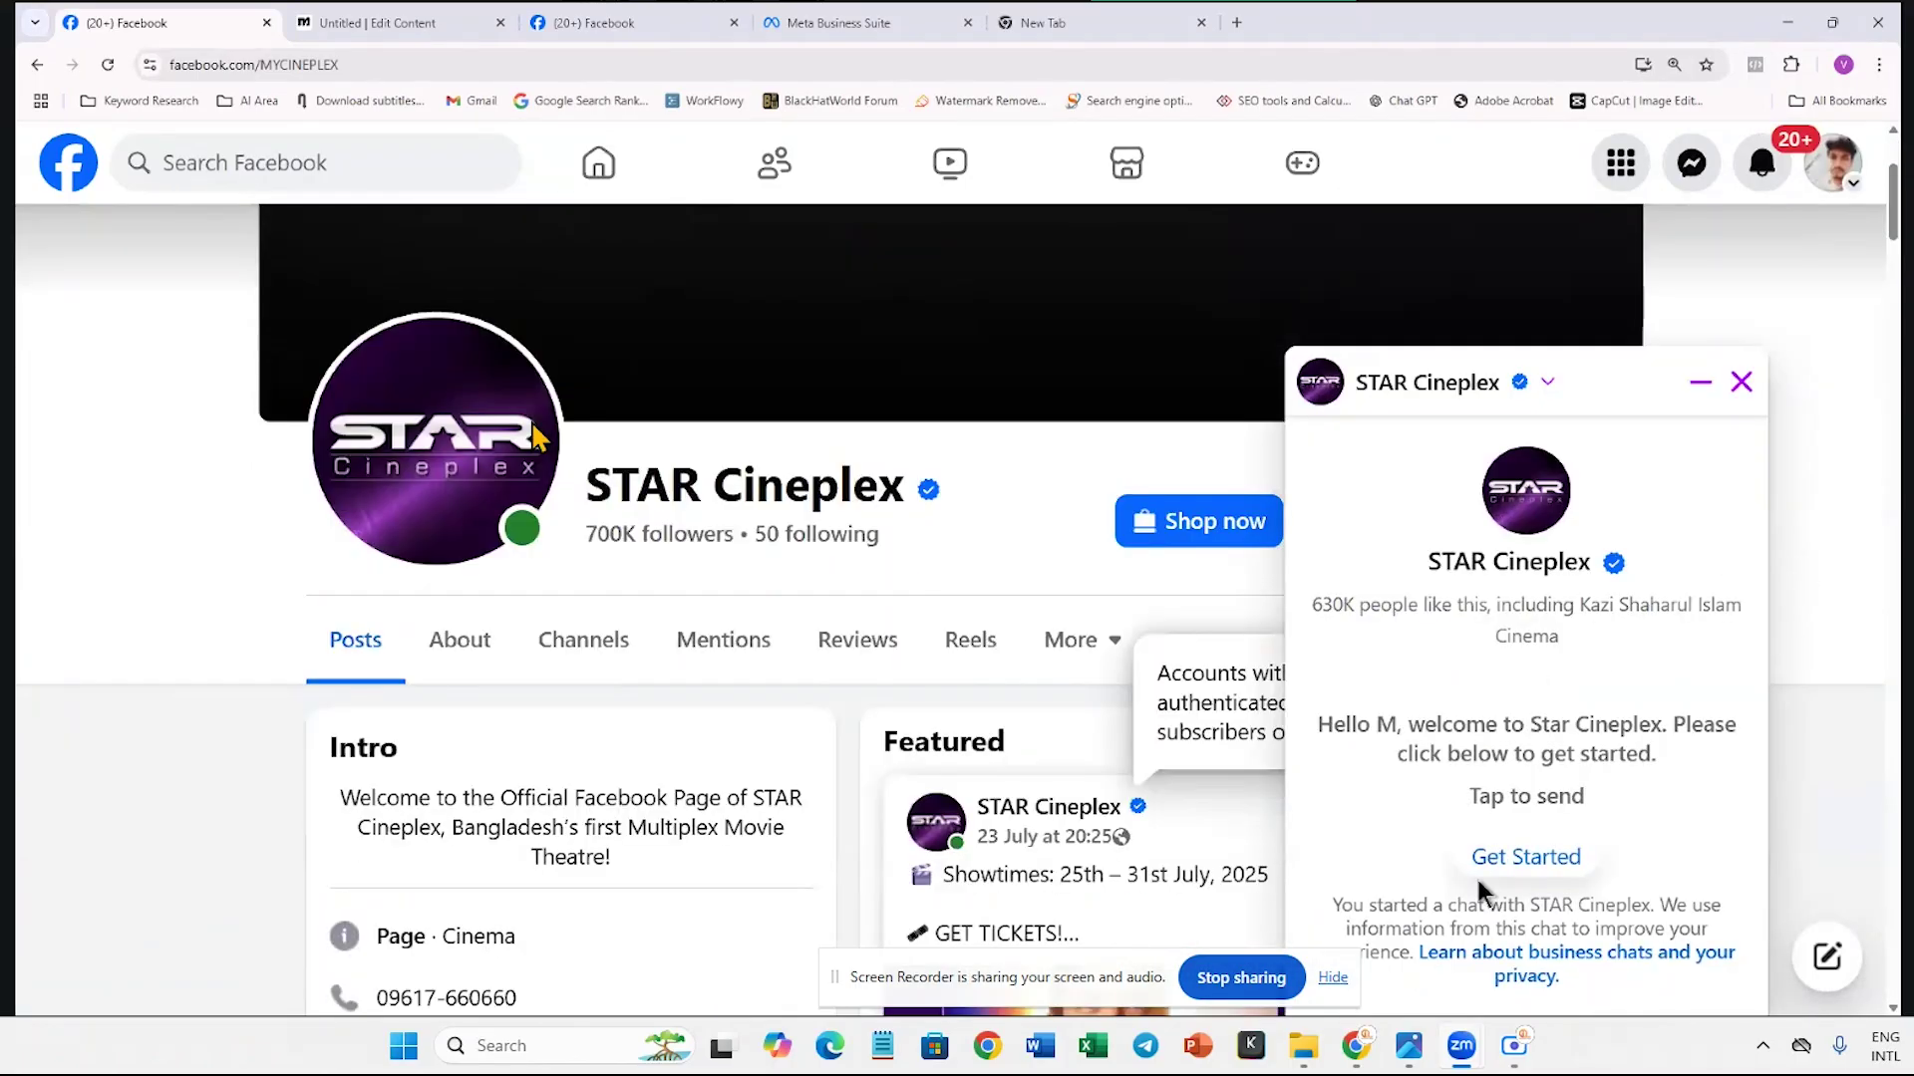
pyautogui.click(1547, 869)
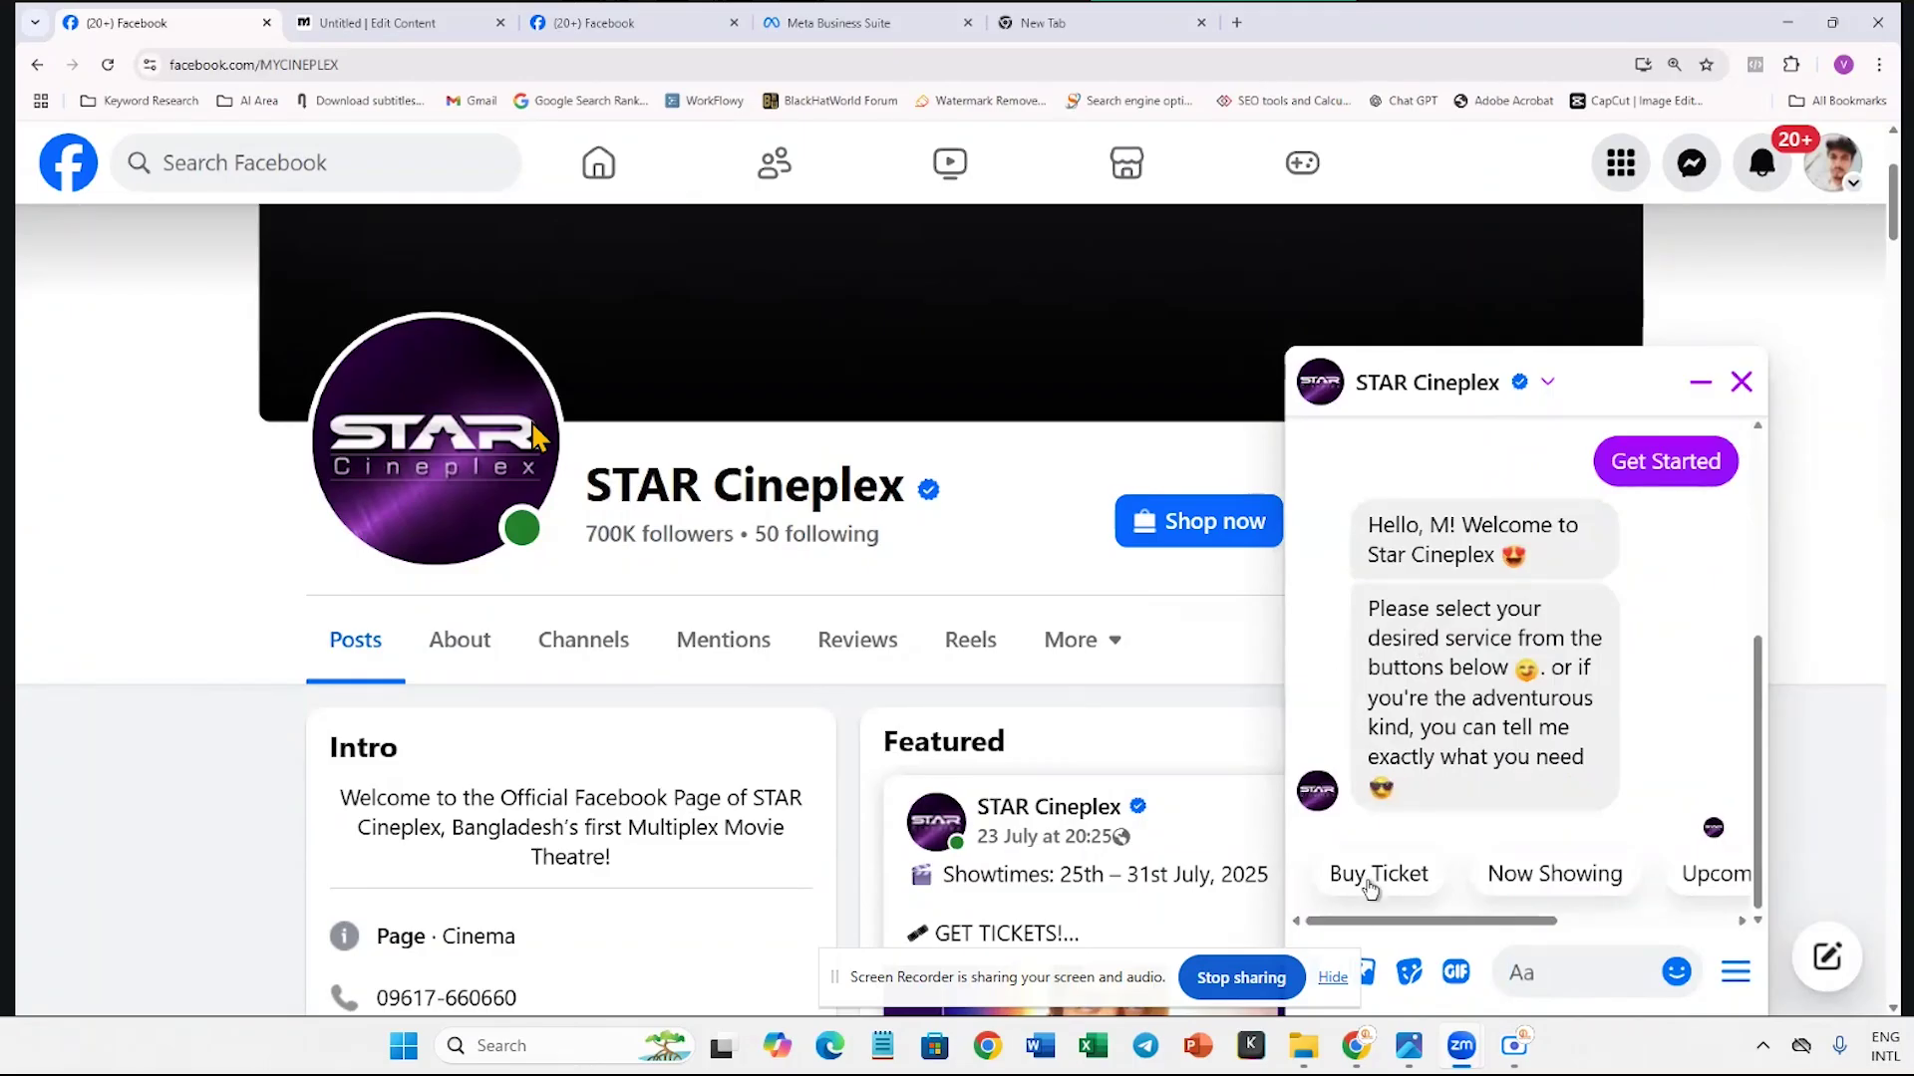
# Copy the "Welcome to Star Cineplex" greeting from the STAR Cineplex chat and return to the Manychat flow.
pyautogui.moveTo(1500, 923); pyautogui.dragTo(1455, 952)
pyautogui.moveTo(1367, 526); pyautogui.dragTo(1548, 558)
pyautogui.hotkey('ctrl', 'c')
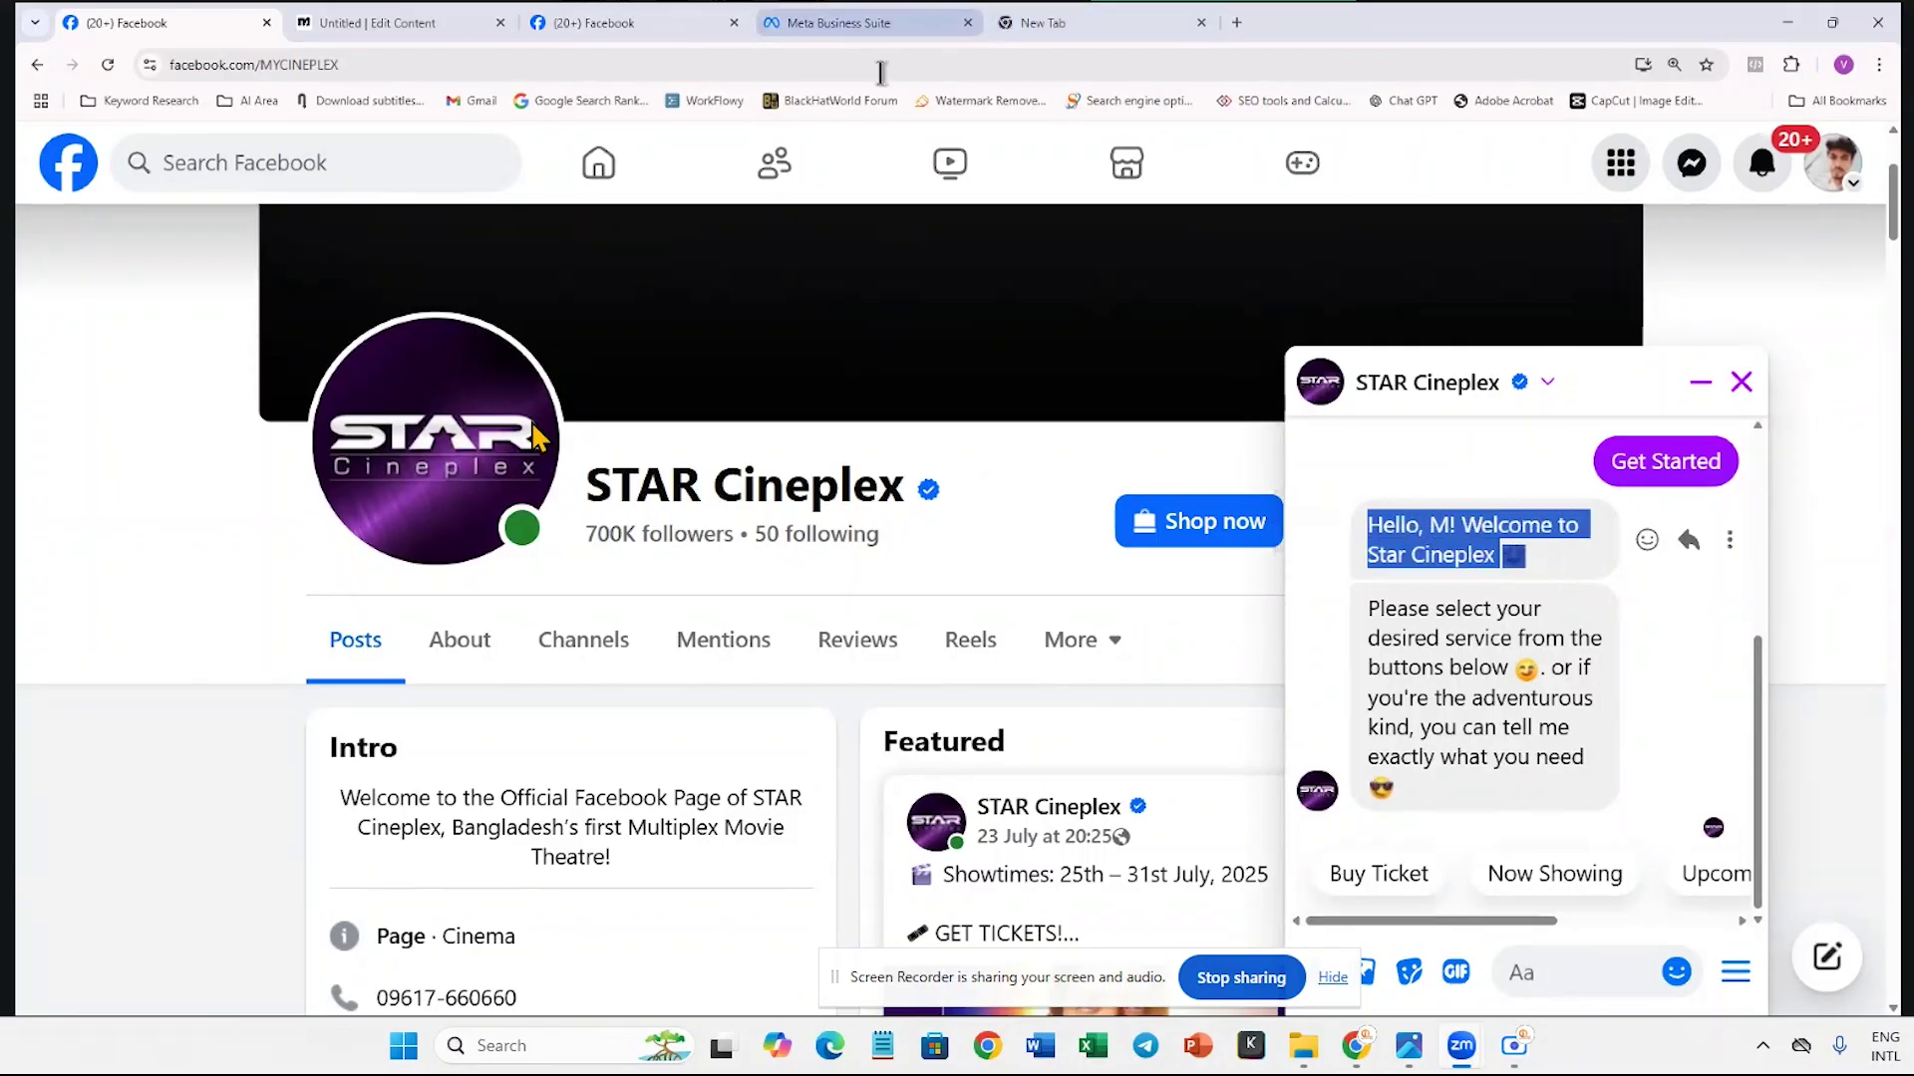
pyautogui.click(379, 17)
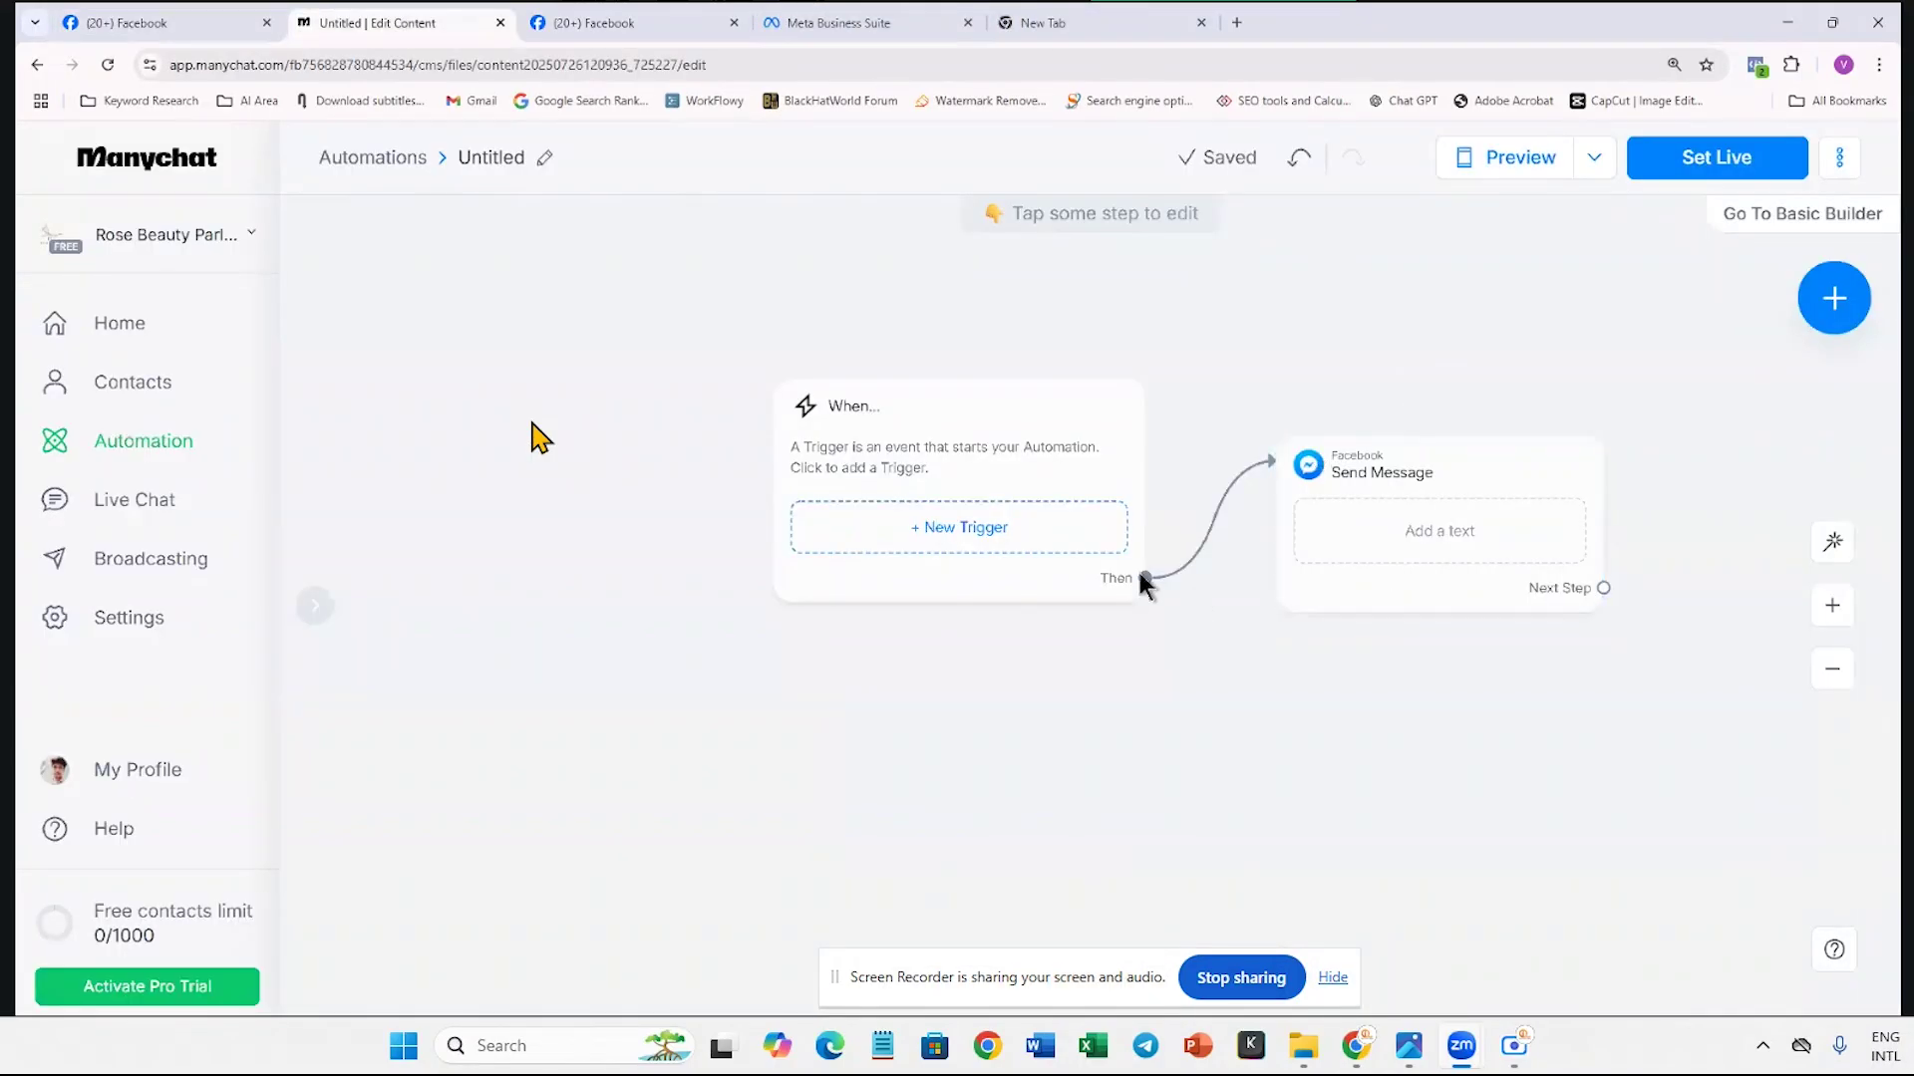
# Move the trigger block away from the Facebook Send Message block and view the available Messenger triggers without choosing one.
pyautogui.moveTo(946, 452); pyautogui.dragTo(573, 334)
pyautogui.click(935, 873)
pyautogui.click(547, 333)
pyautogui.click(525, 570)
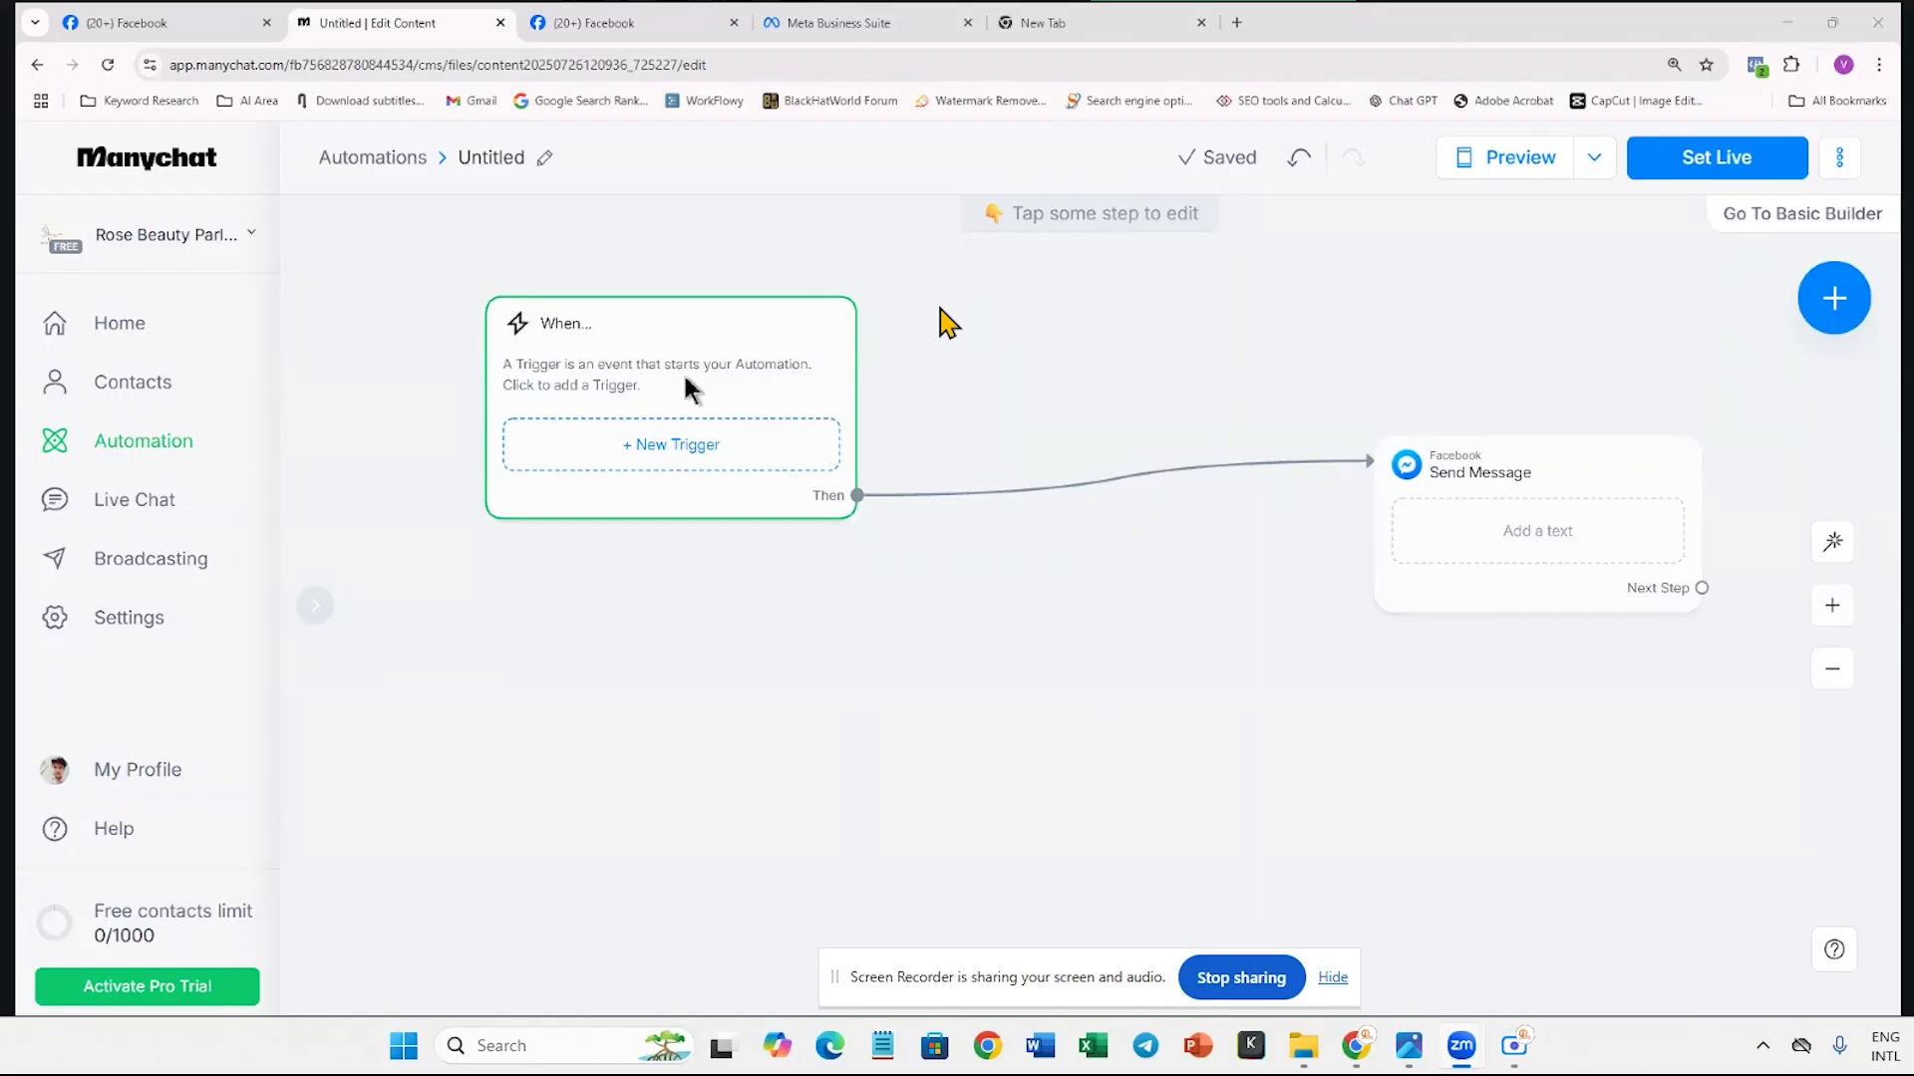
pyautogui.click(695, 510)
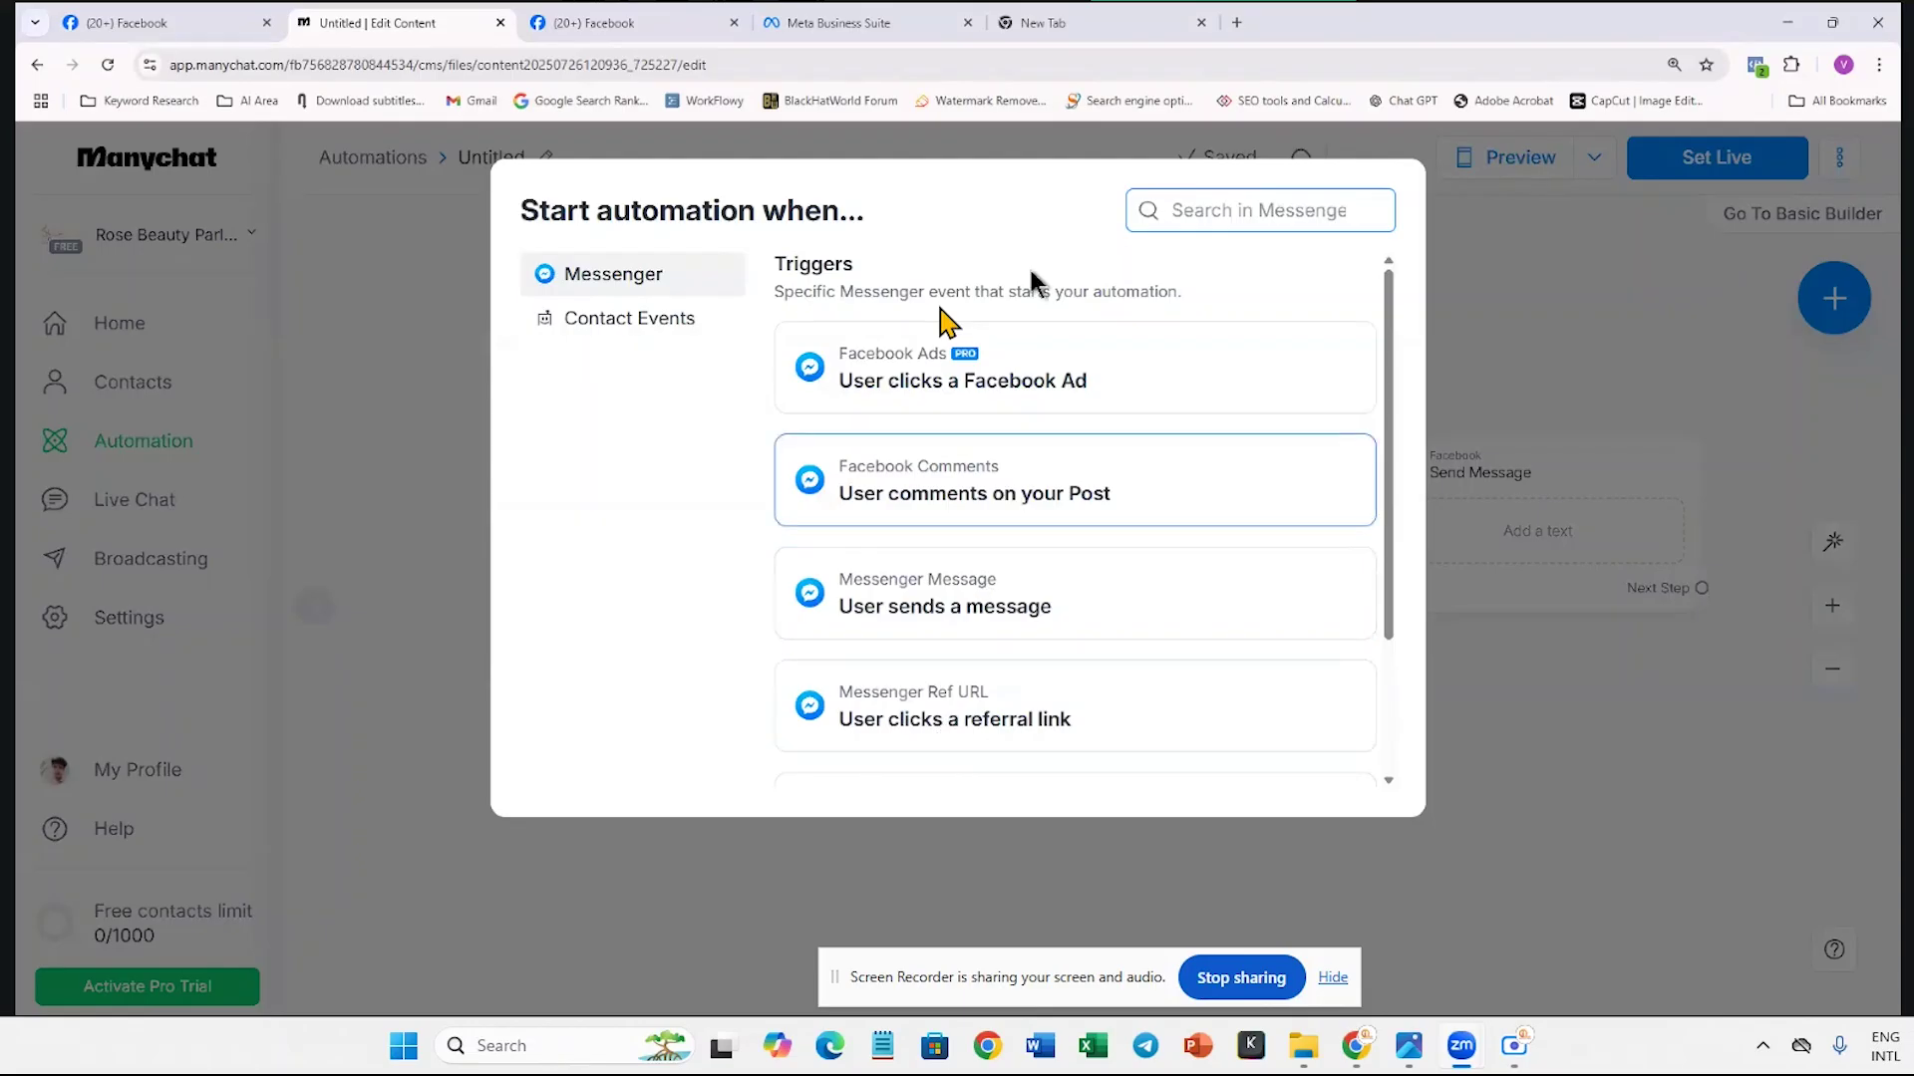
pyautogui.click(1517, 704)
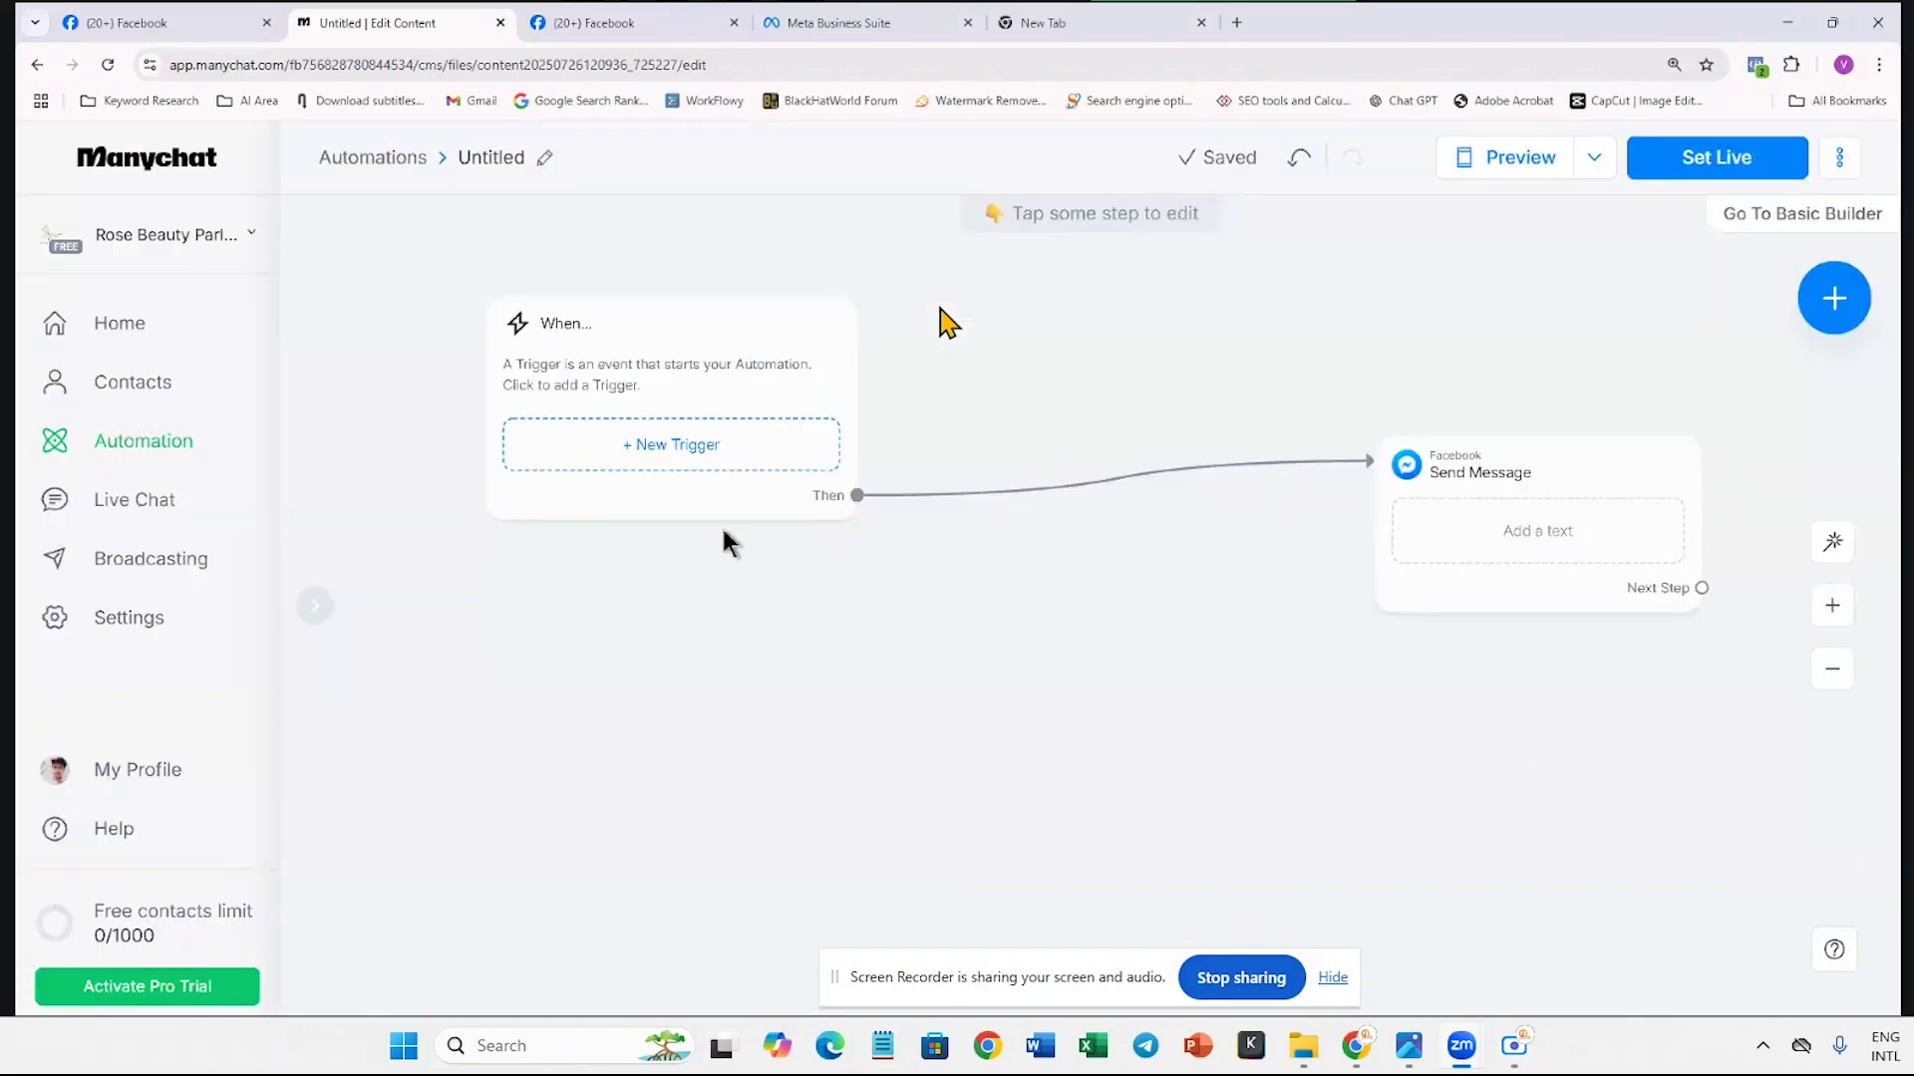
# Place the trigger block in the canvas's upper-left corner and the Facebook Send Message block just beside it.
pyautogui.moveTo(683, 351); pyautogui.dragTo(508, 296)
pyautogui.click(1516, 918)
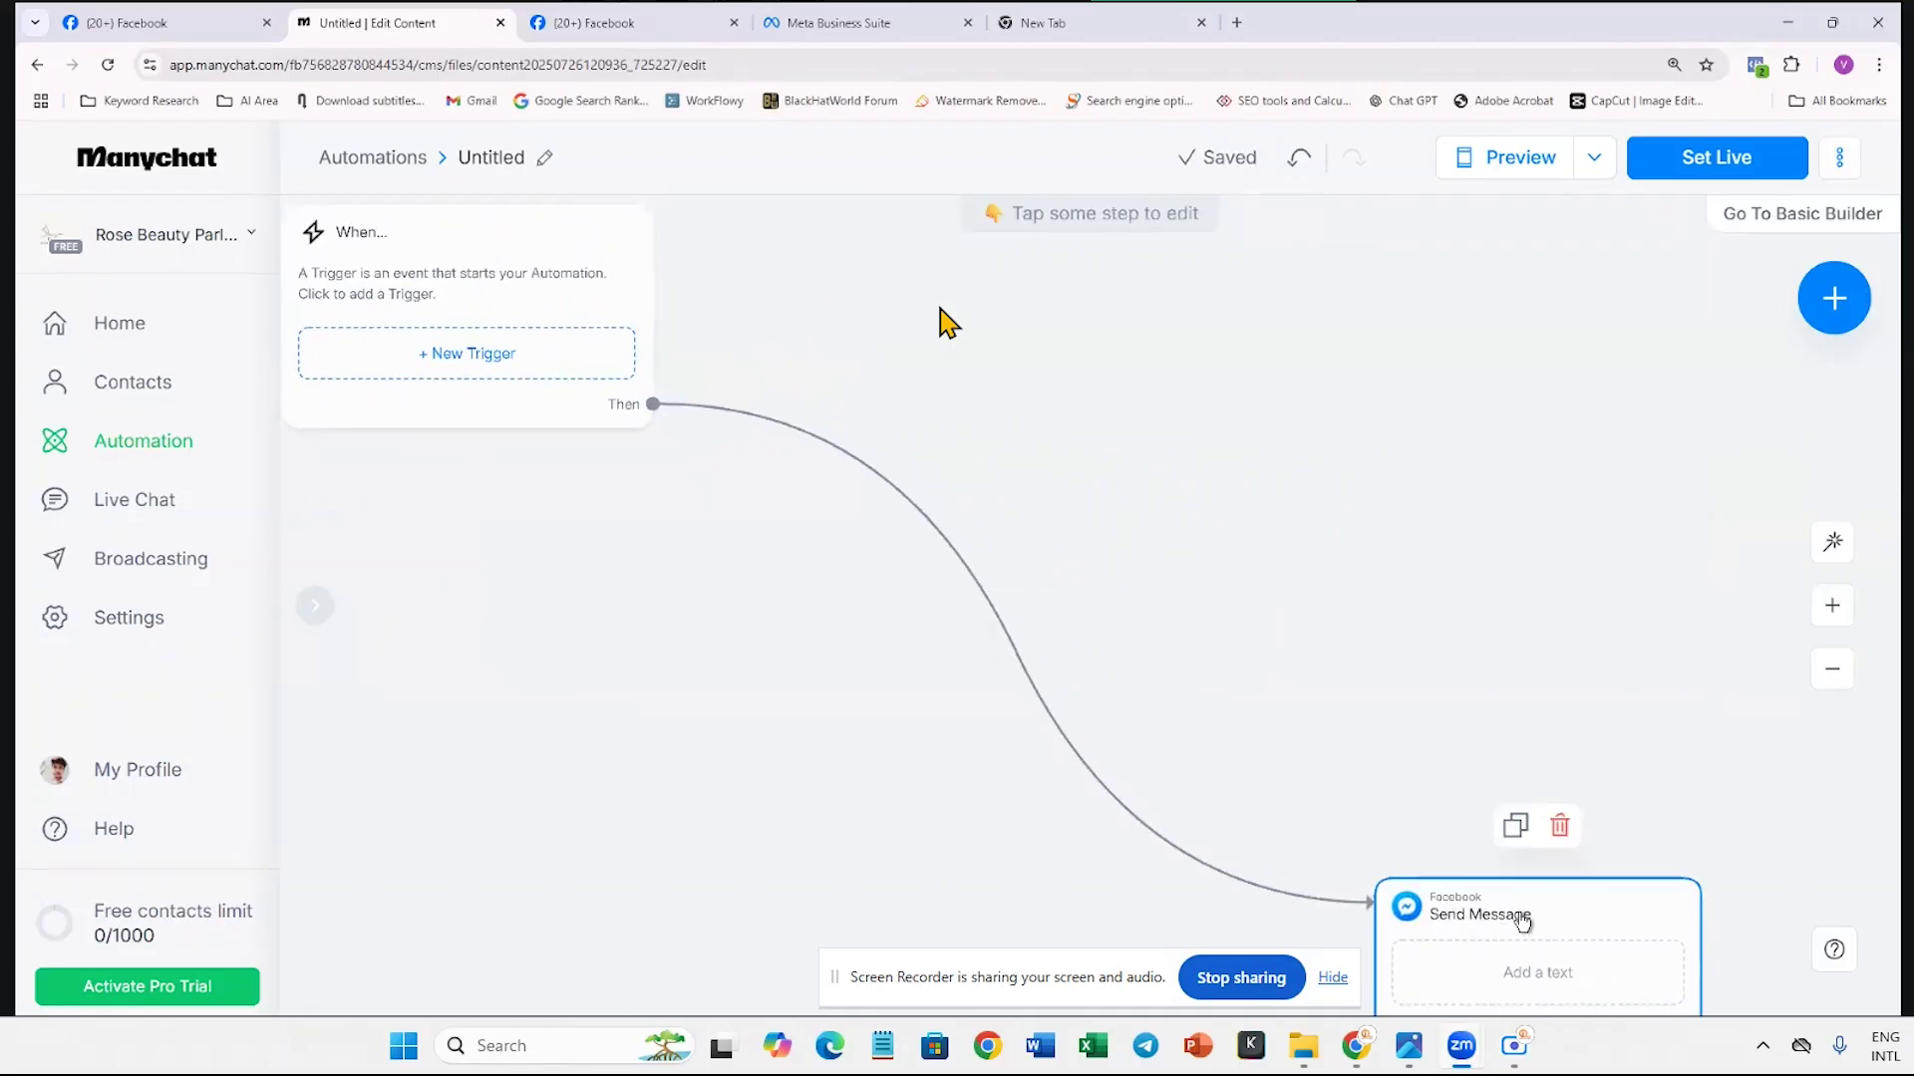
pyautogui.moveTo(1516, 918); pyautogui.dragTo(943, 439)
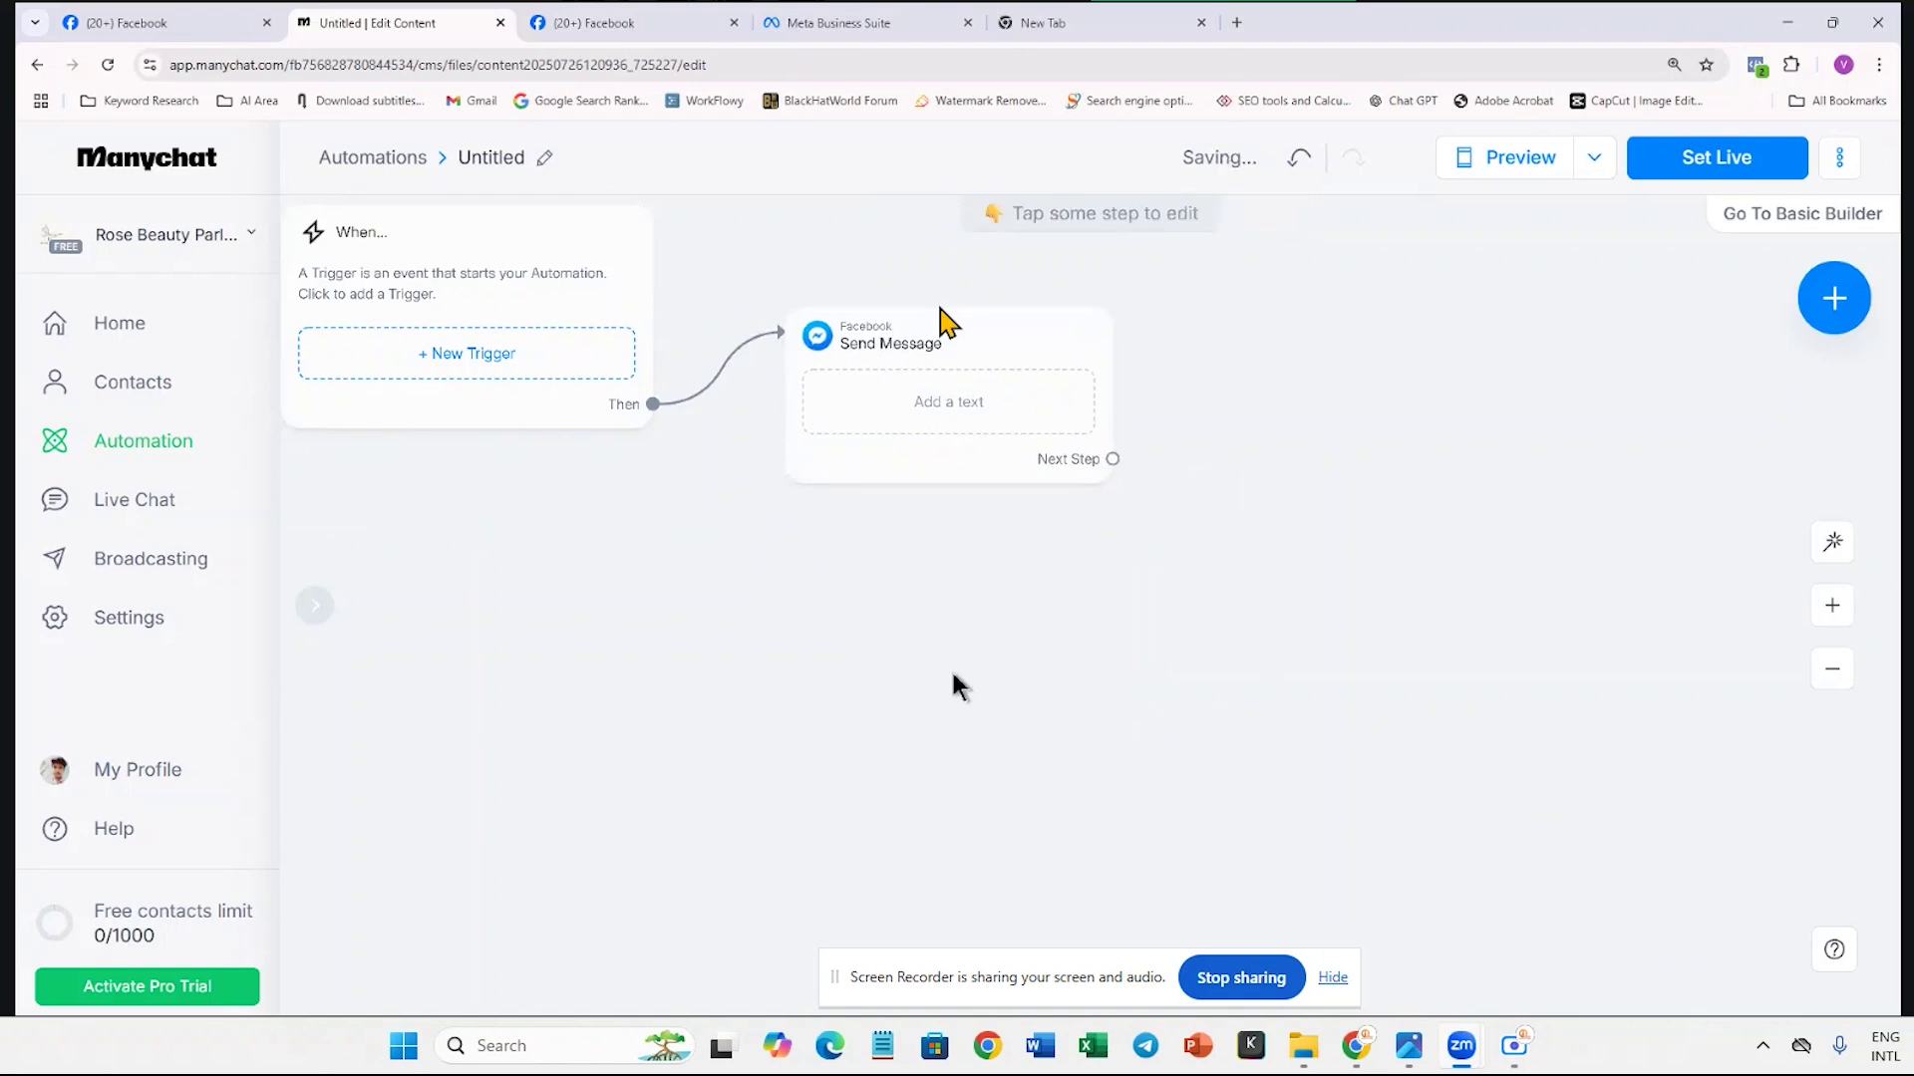
# Switch to the STAR Cineplex chat to recheck the welcome greeting's wording and return to the Manychat flow.
pyautogui.click(127, 22)
pyautogui.moveTo(1461, 525); pyautogui.dragTo(1515, 568)
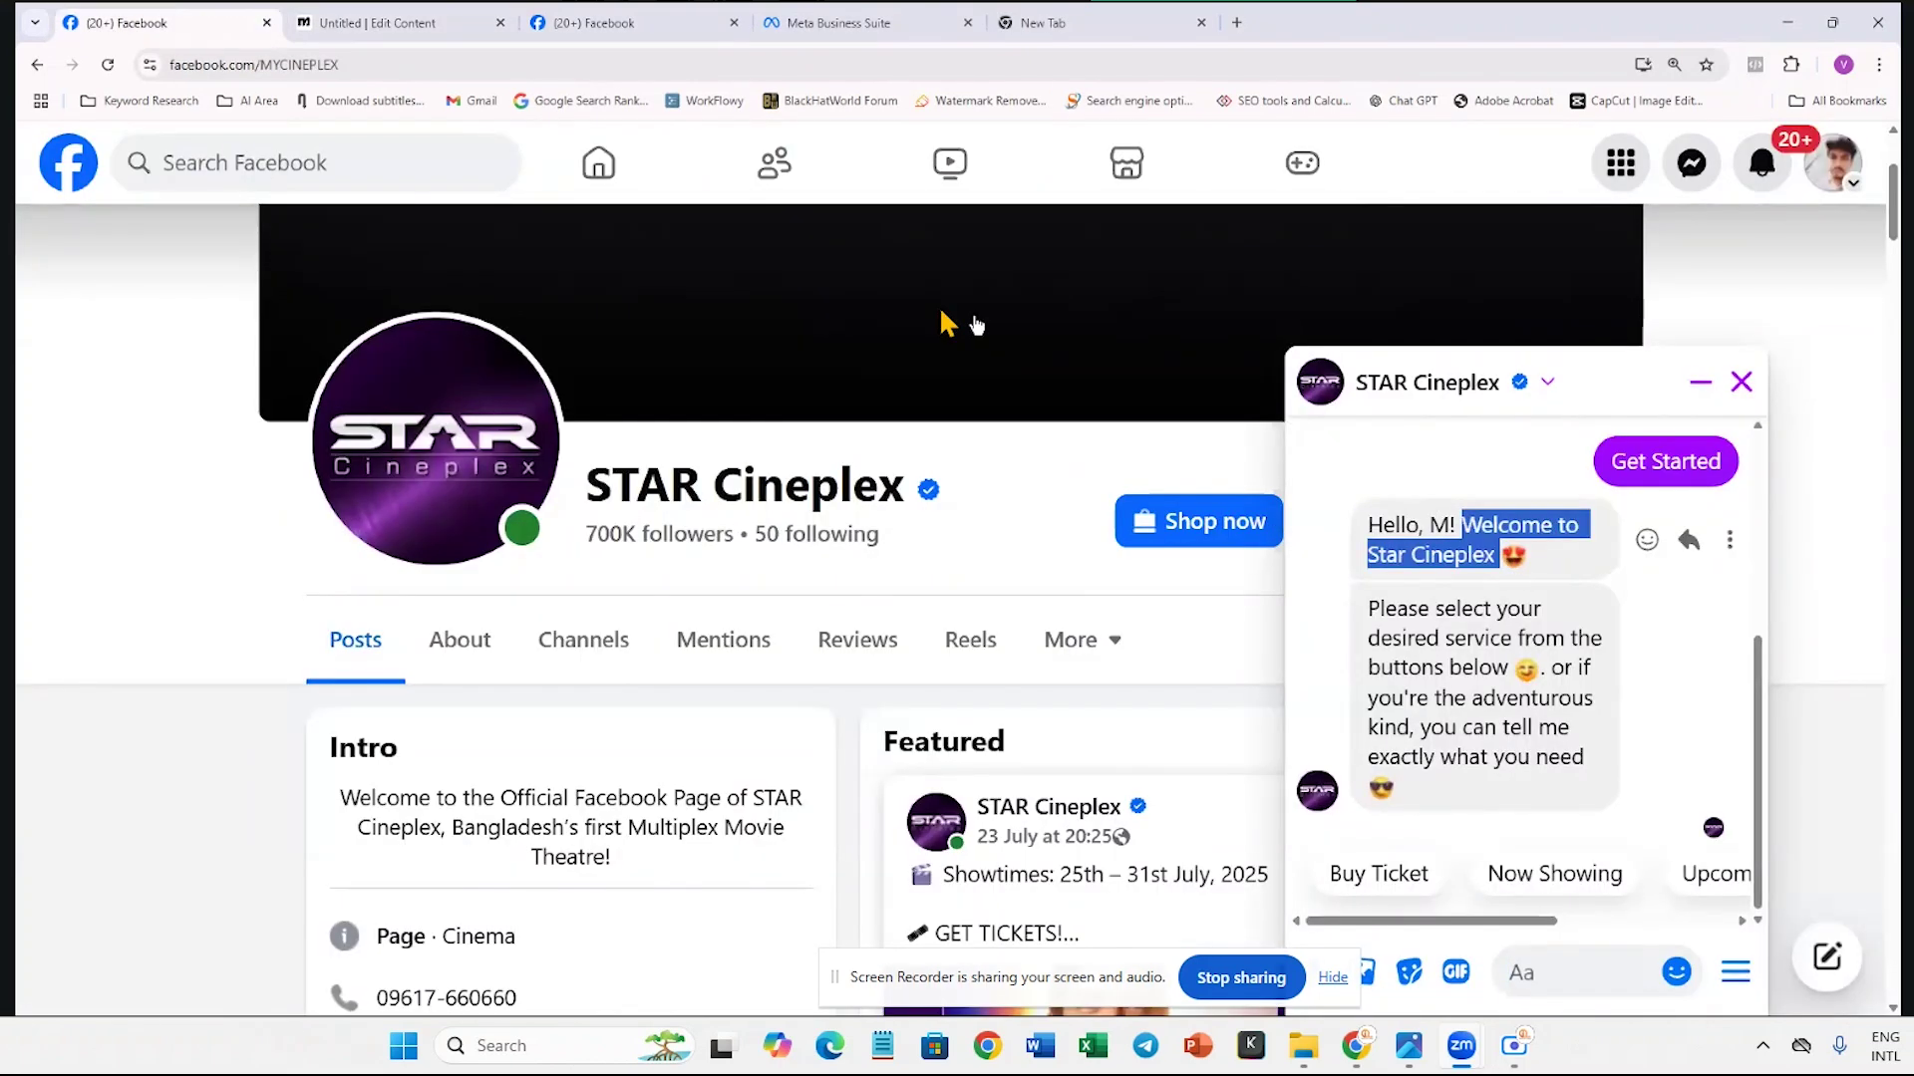
pyautogui.click(444, 22)
# Open the Facebook Send Message block for editing and paste the copied "Welcome to Star Cineplex" greeting as its text.
pyautogui.click(959, 411)
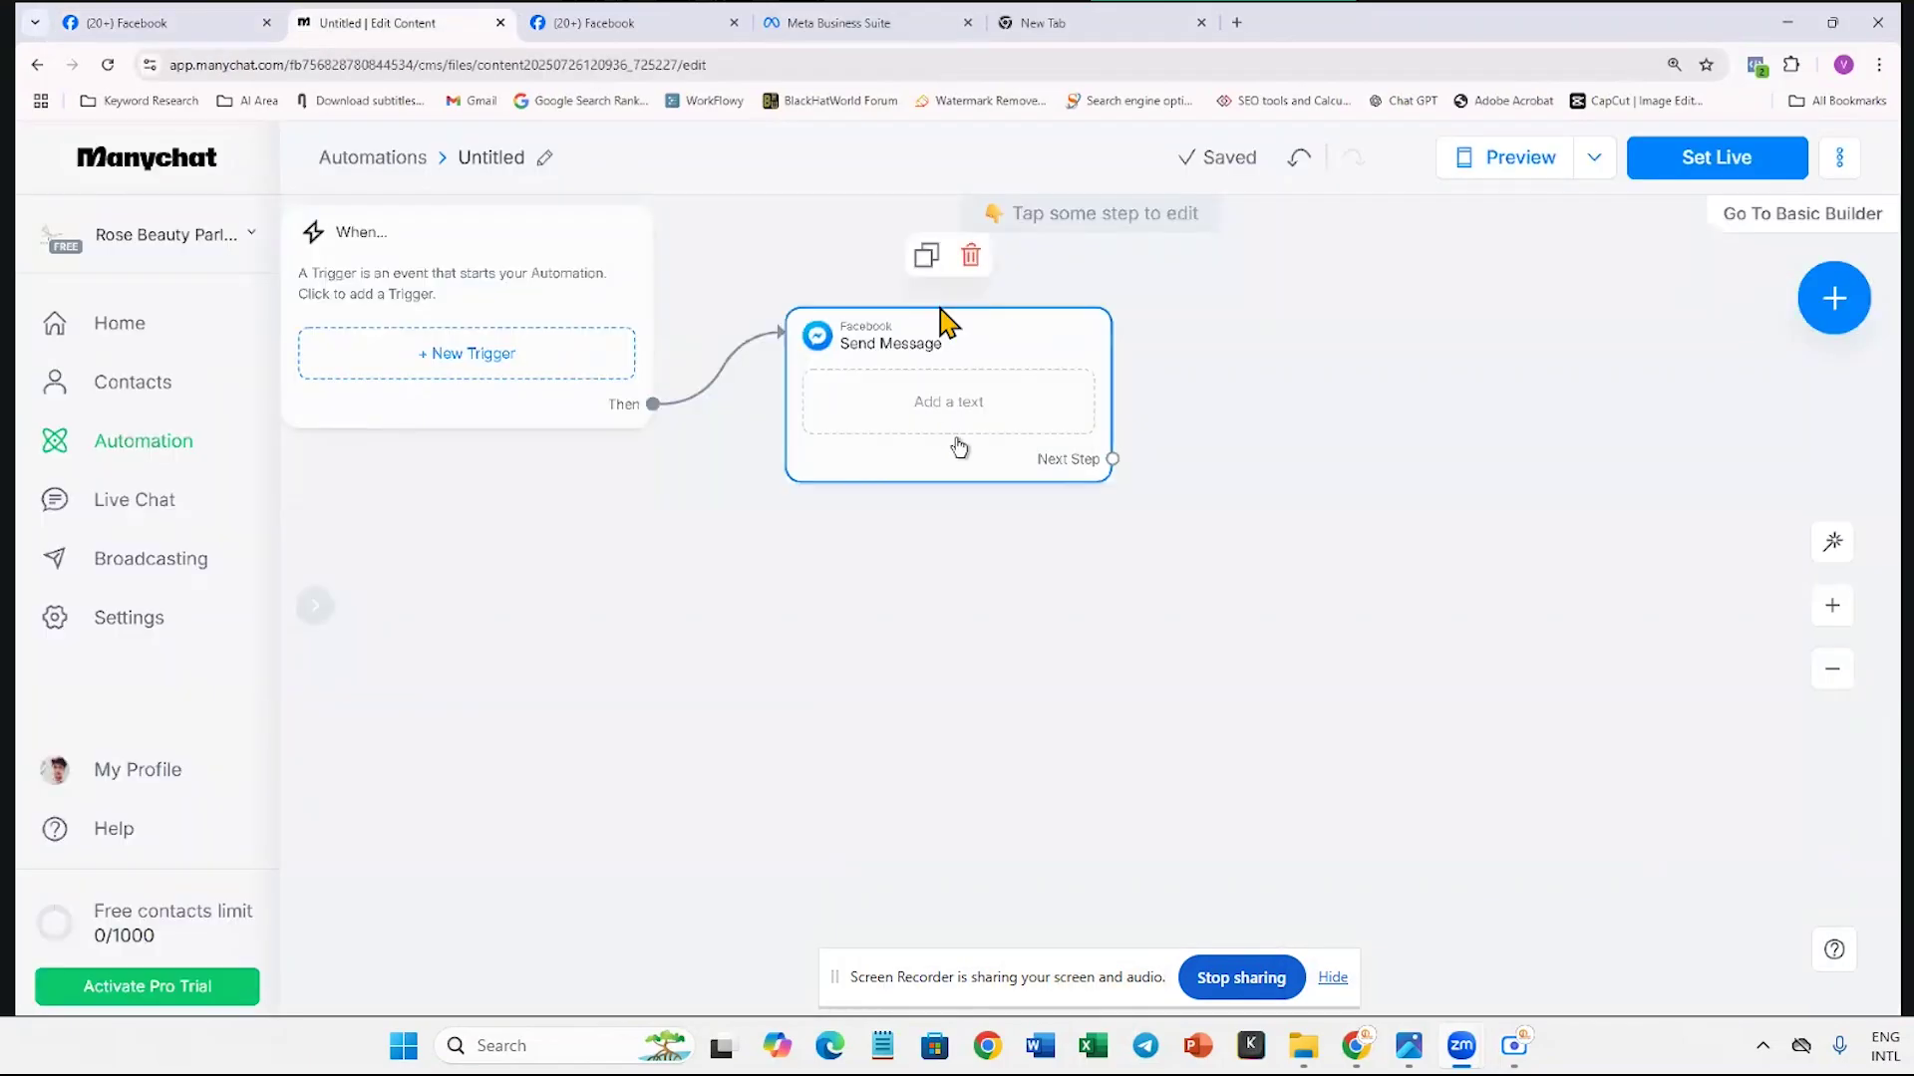
pyautogui.click(959, 411)
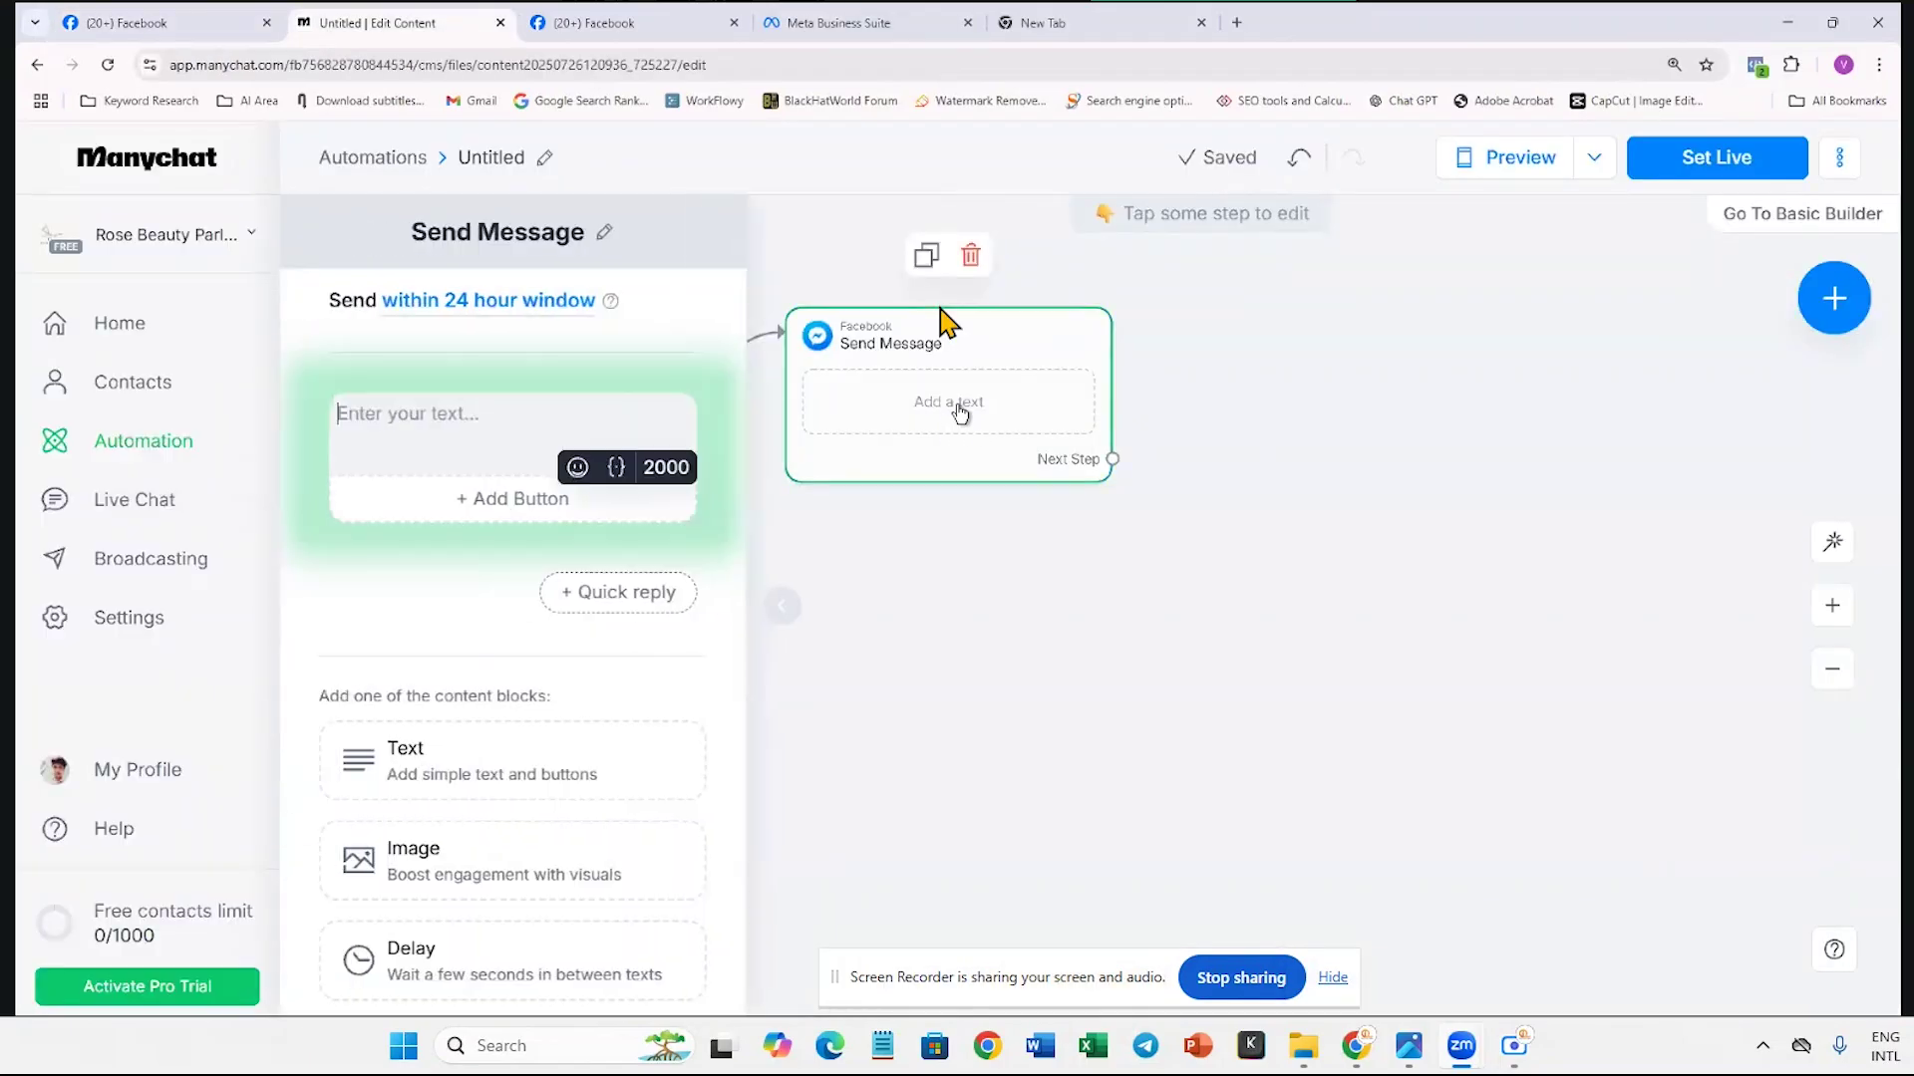
pyautogui.click(398, 450)
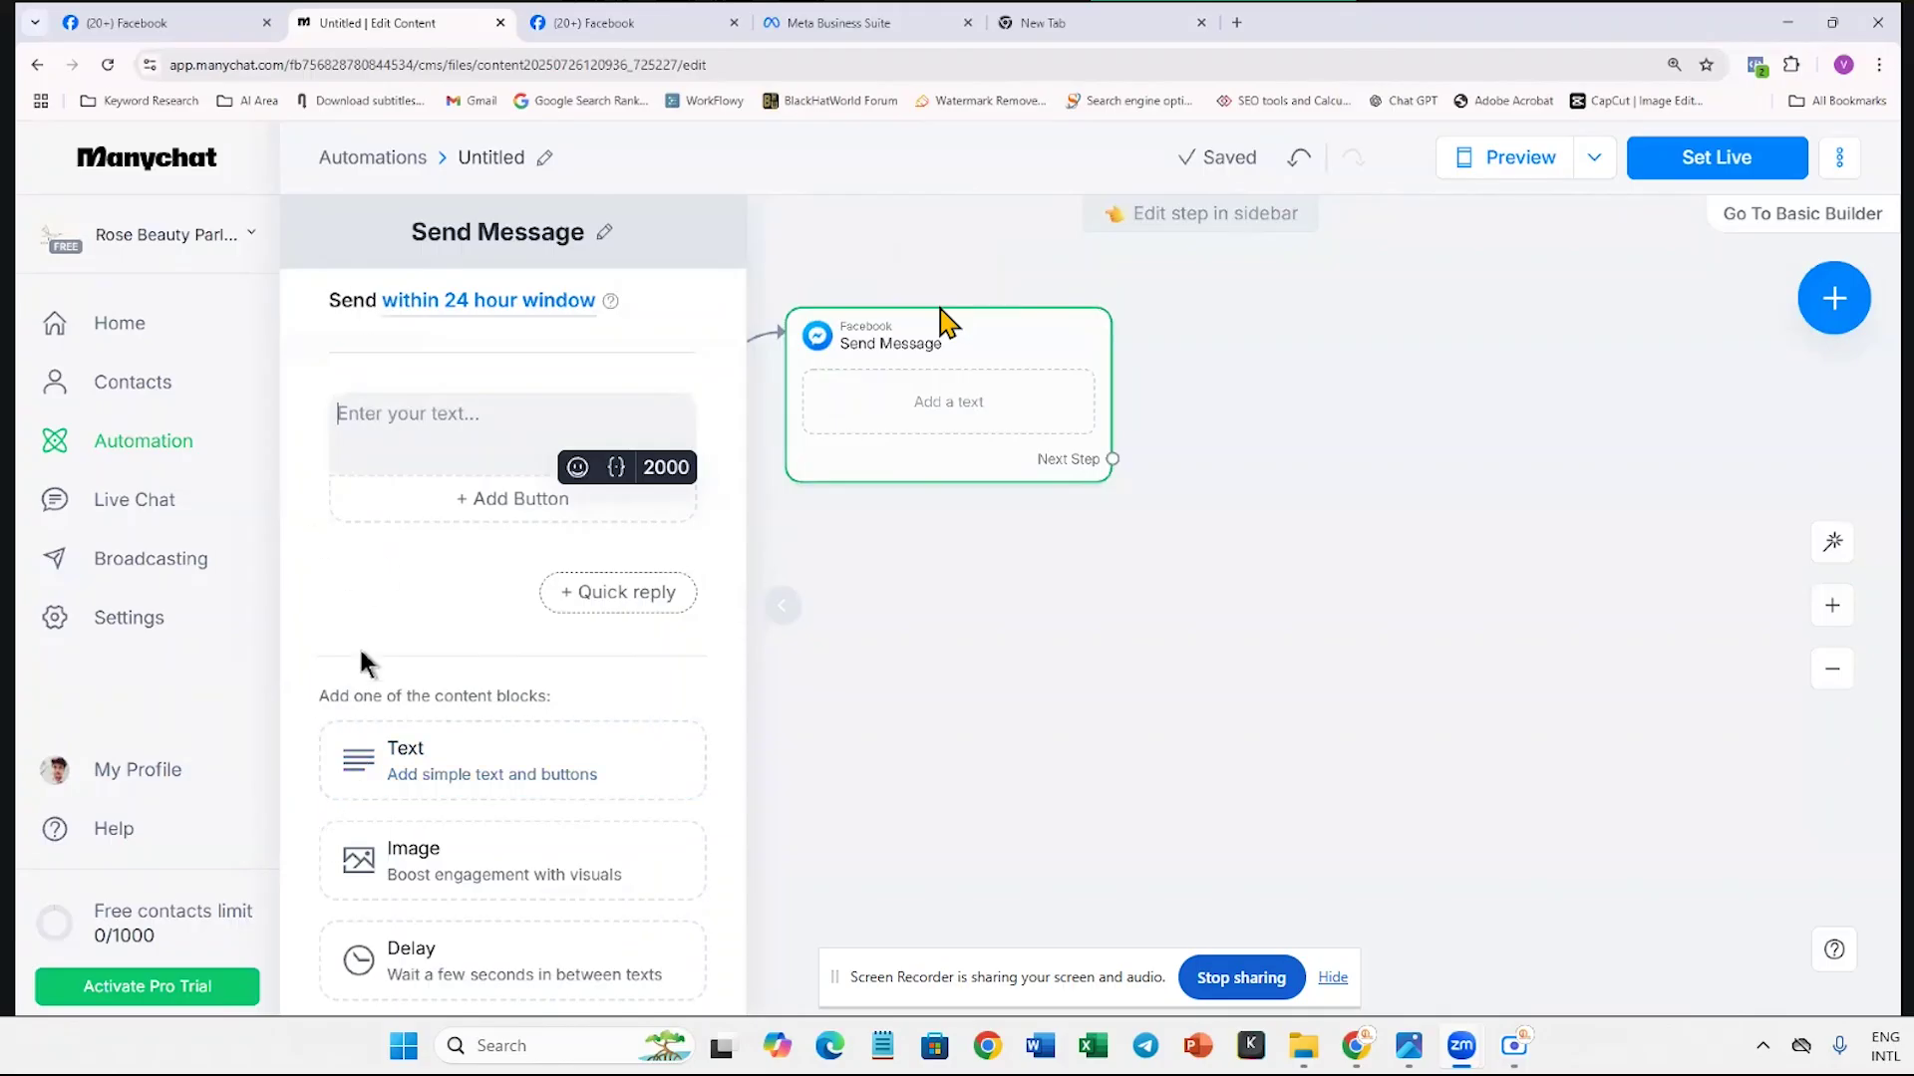
pyautogui.moveTo(955, 420)
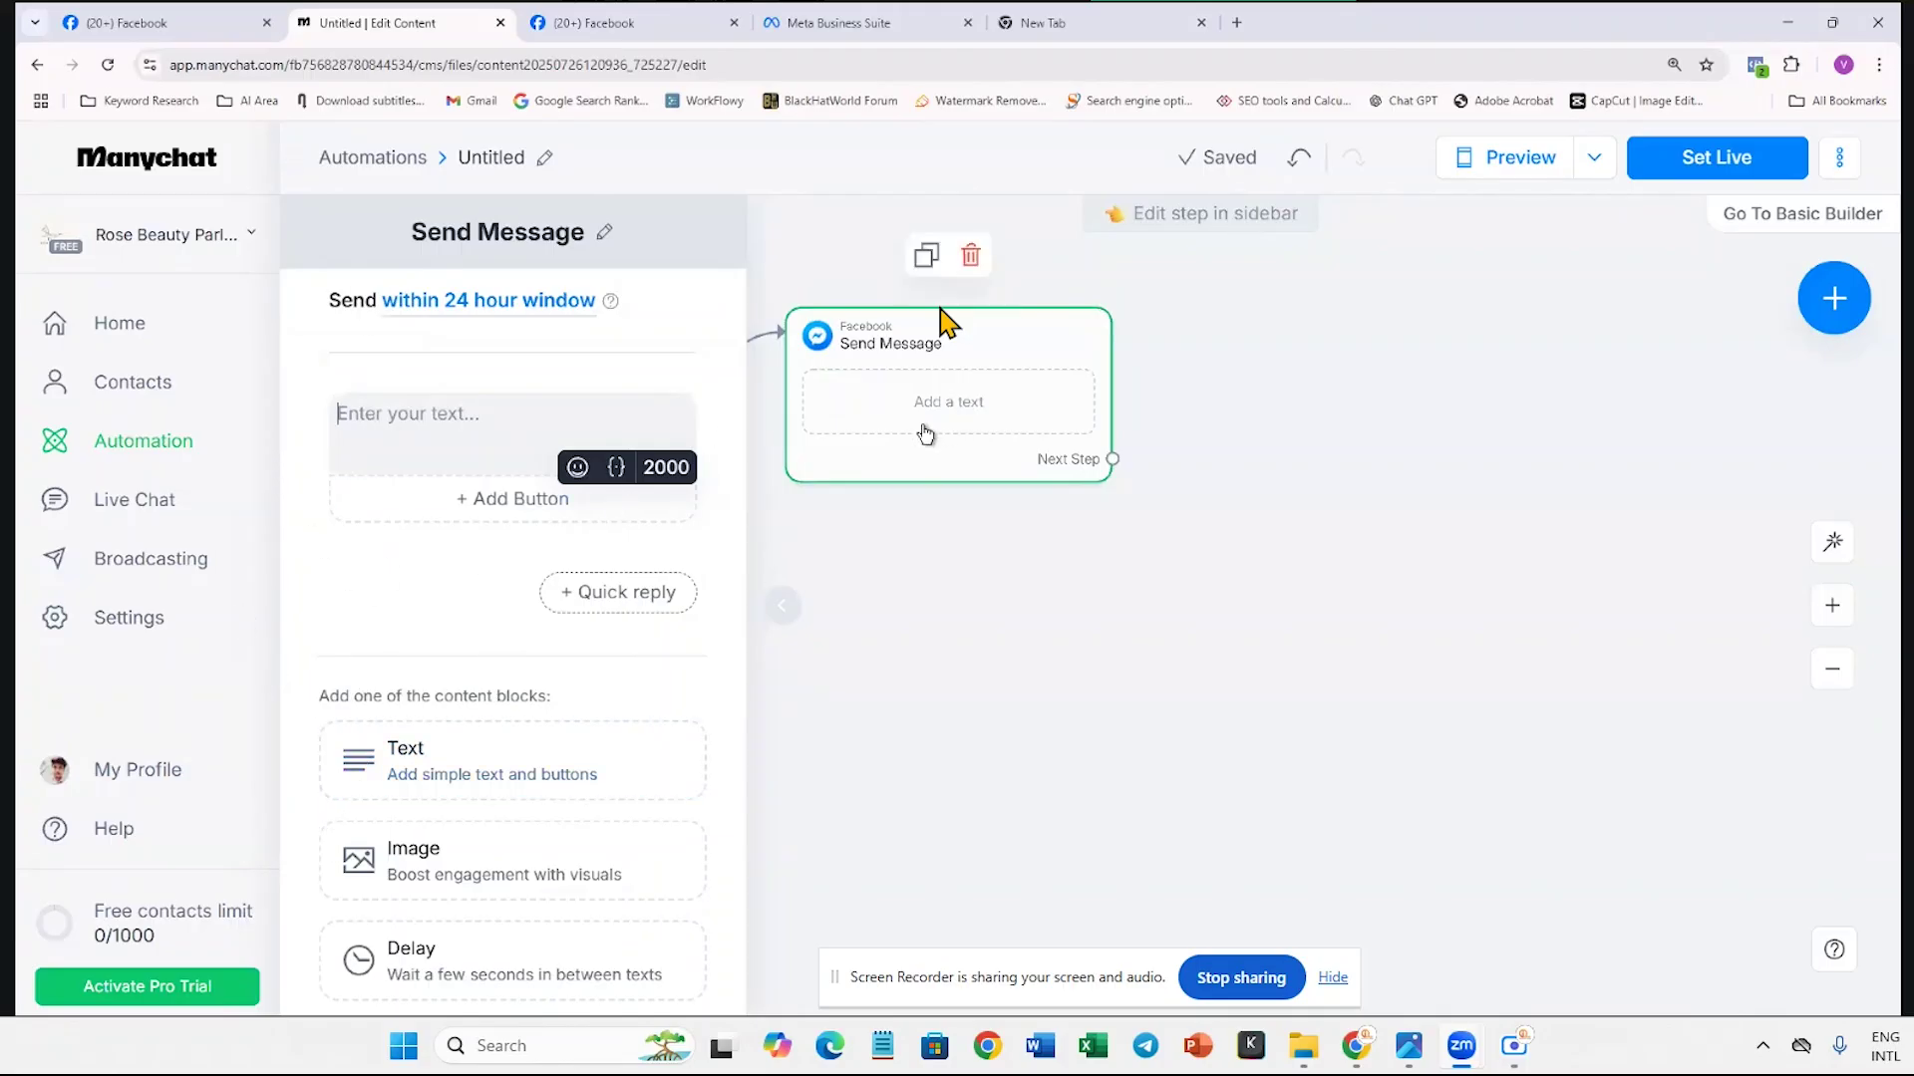
pyautogui.click(394, 426)
pyautogui.write('jhdffkdj')
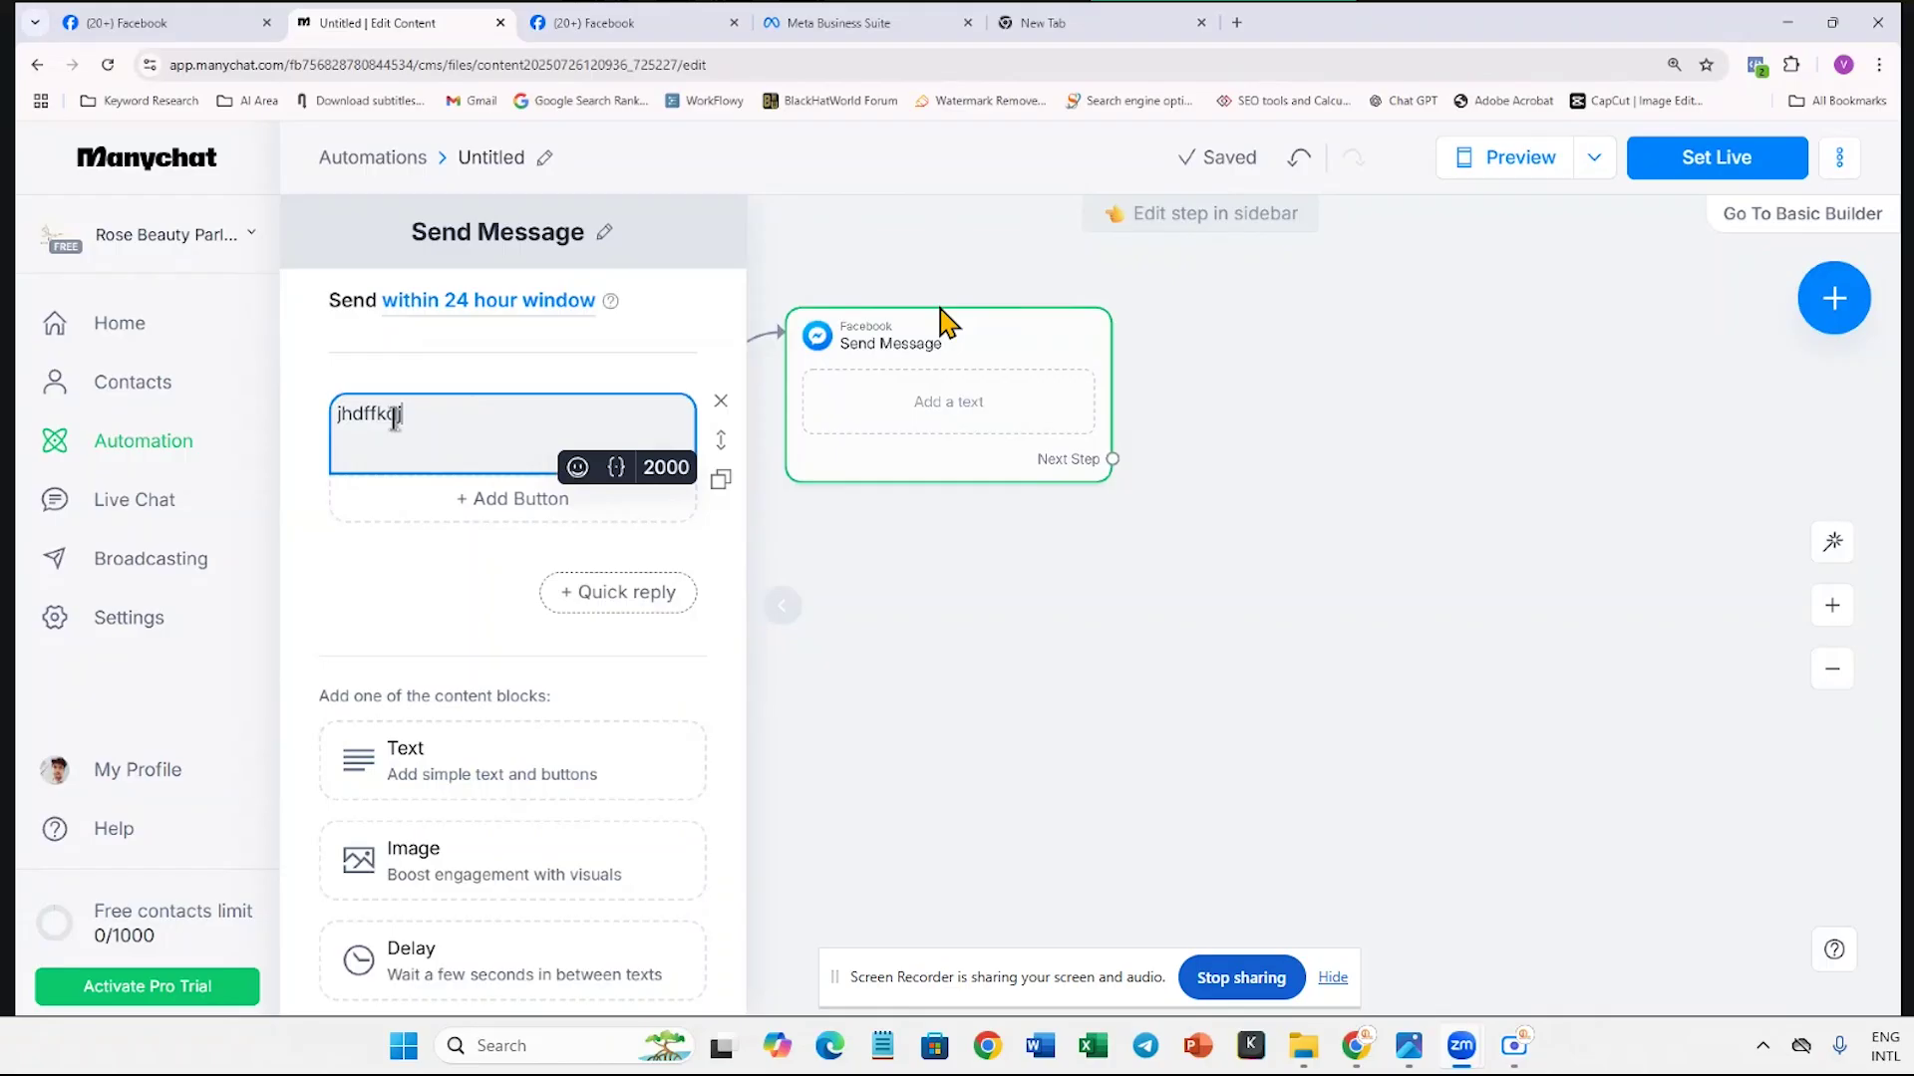
pyautogui.hotkey('ctrl', 'a')
pyautogui.press('BackSpace')
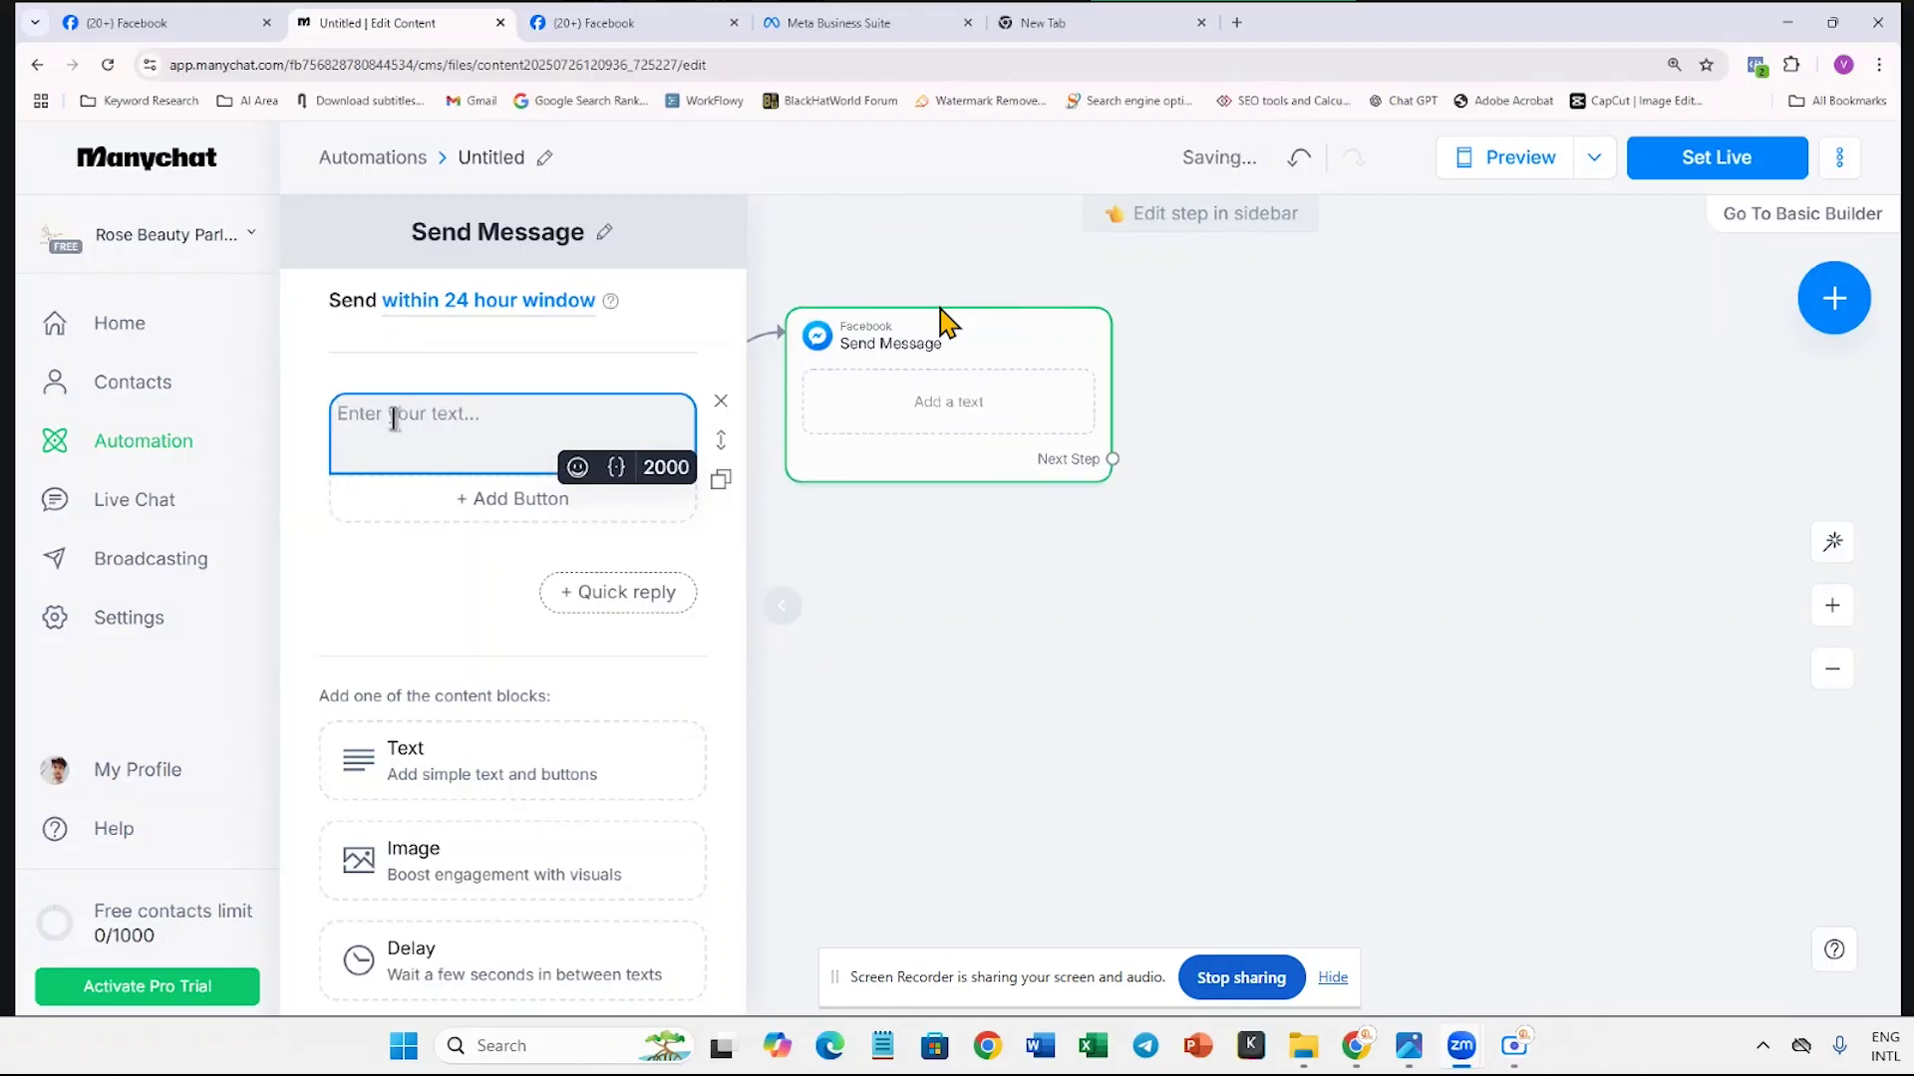
pyautogui.hotkey('ctrl', 'v')
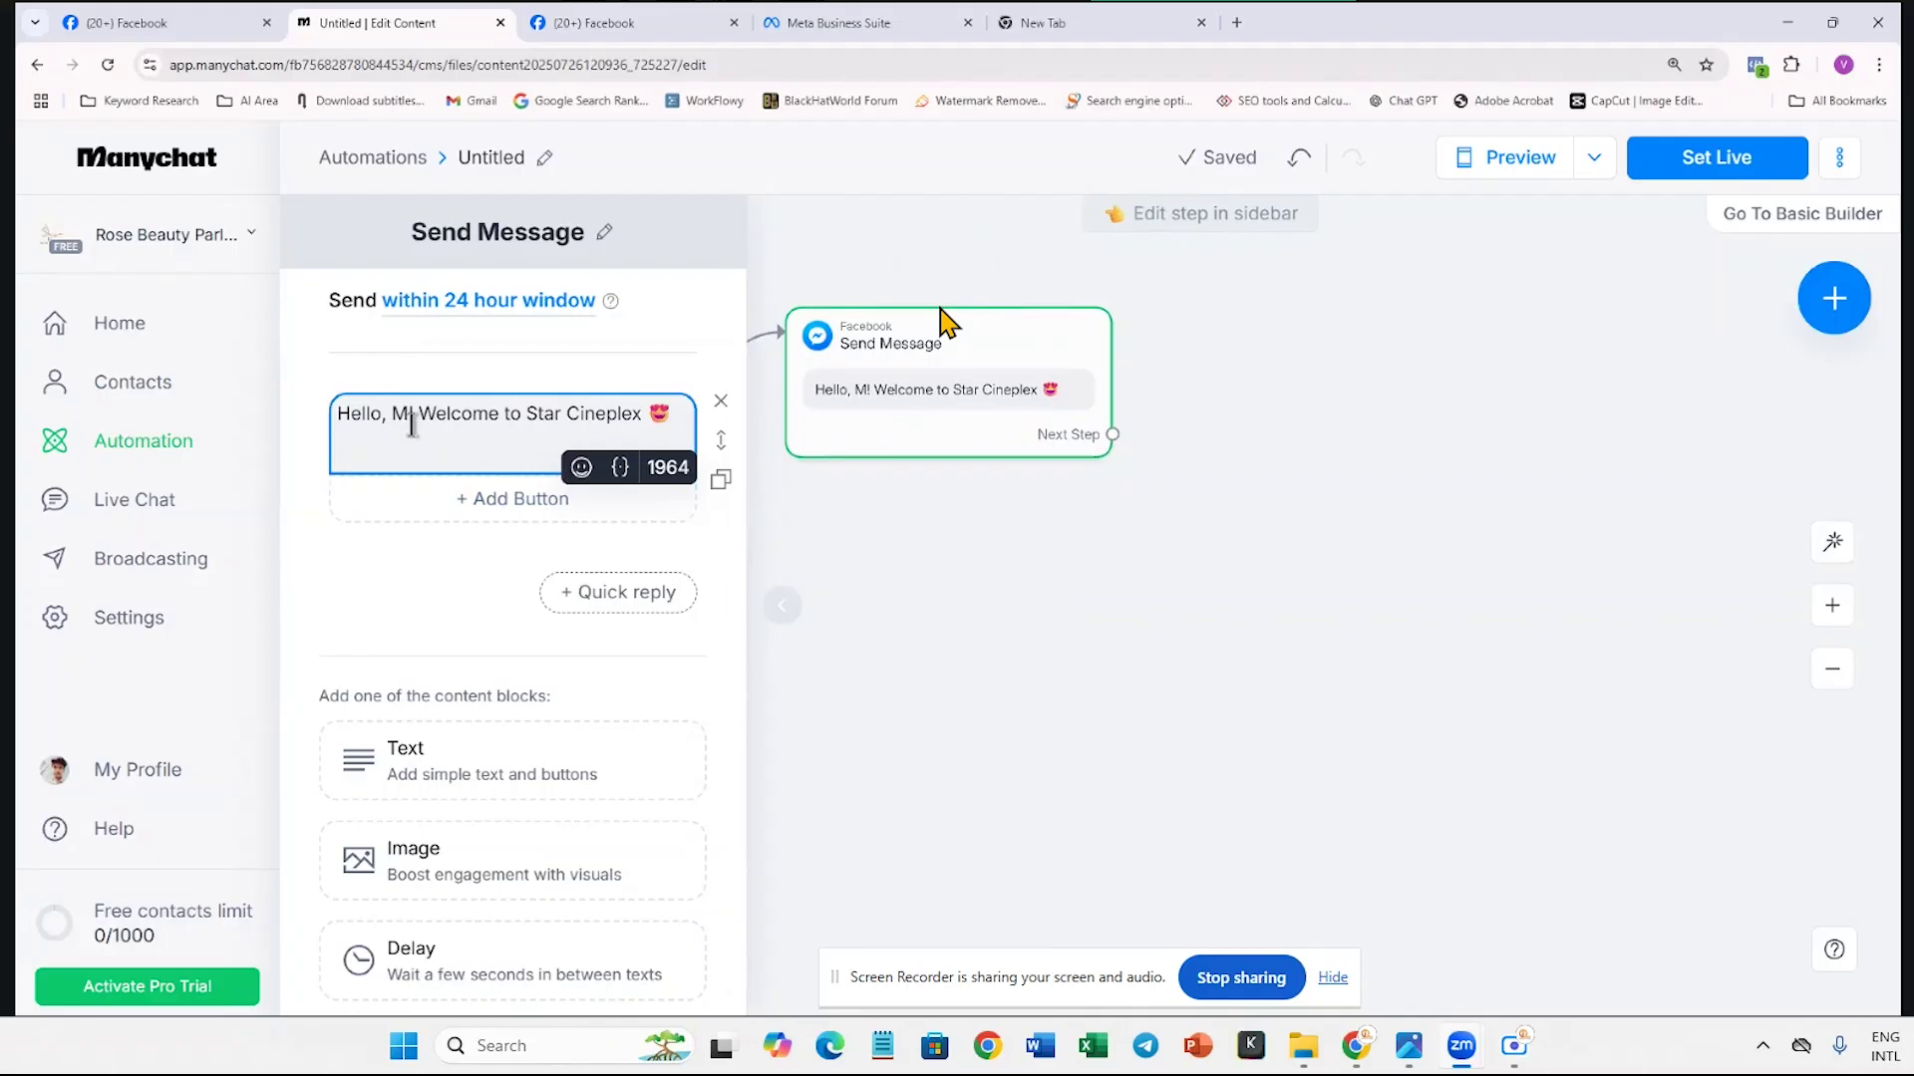
# Compare the greeting in the Send Message block with the original message in the STAR Cineplex chat.
pyautogui.click(199, 22)
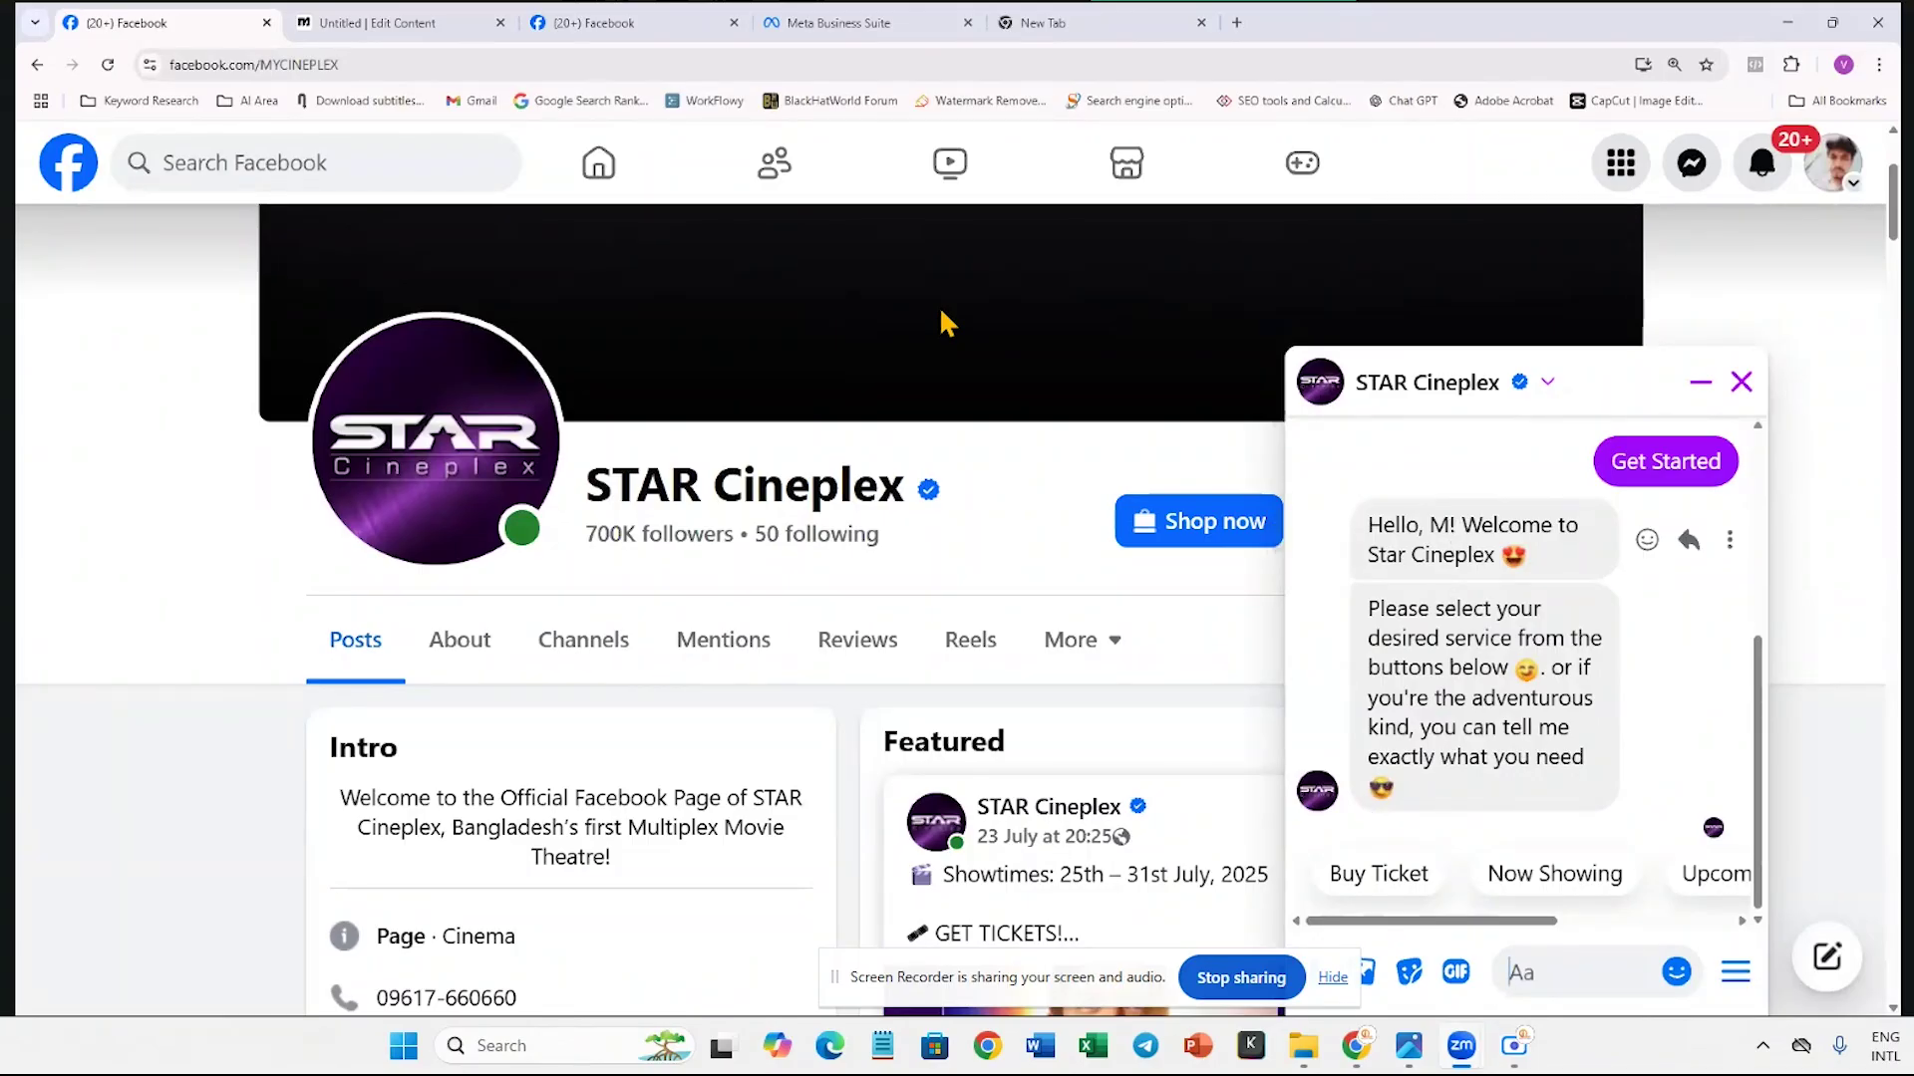
pyautogui.click(449, 20)
pyautogui.click(478, 450)
pyautogui.click(942, 311)
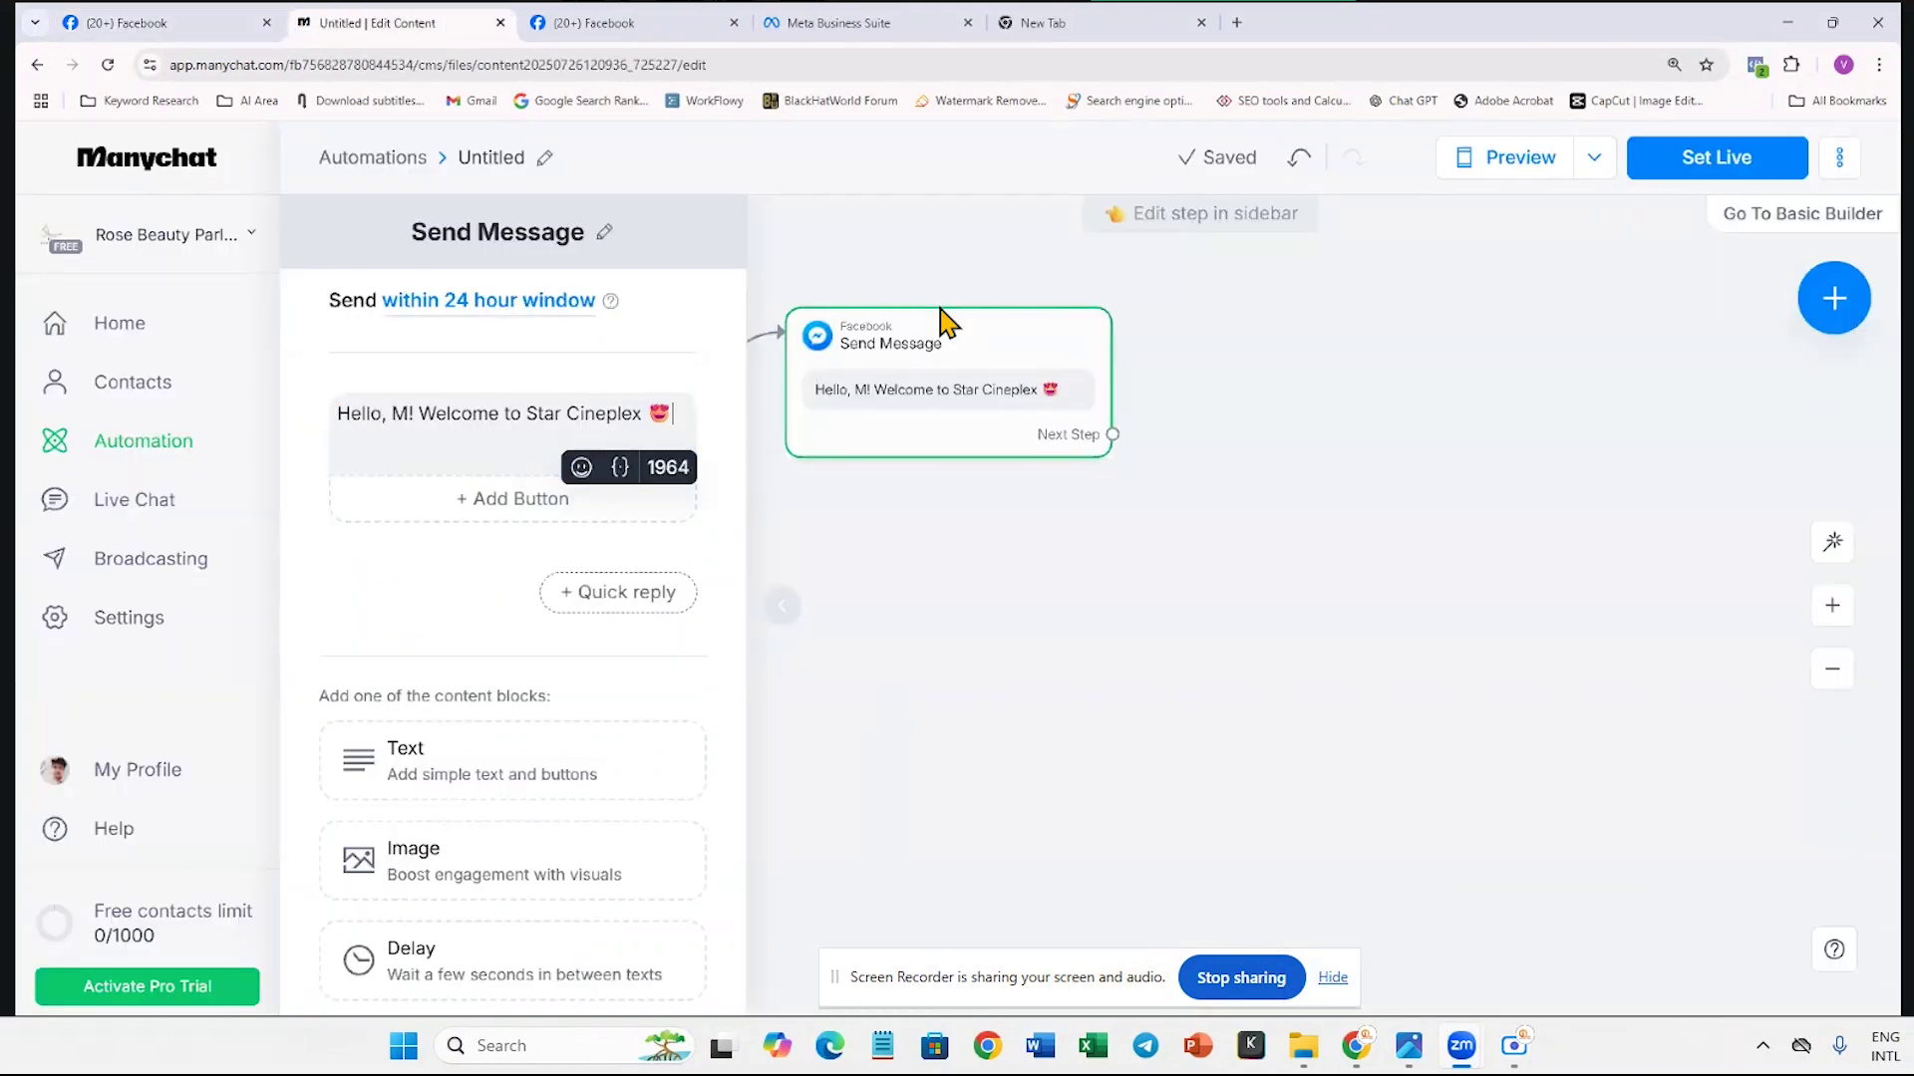
pyautogui.click(389, 421)
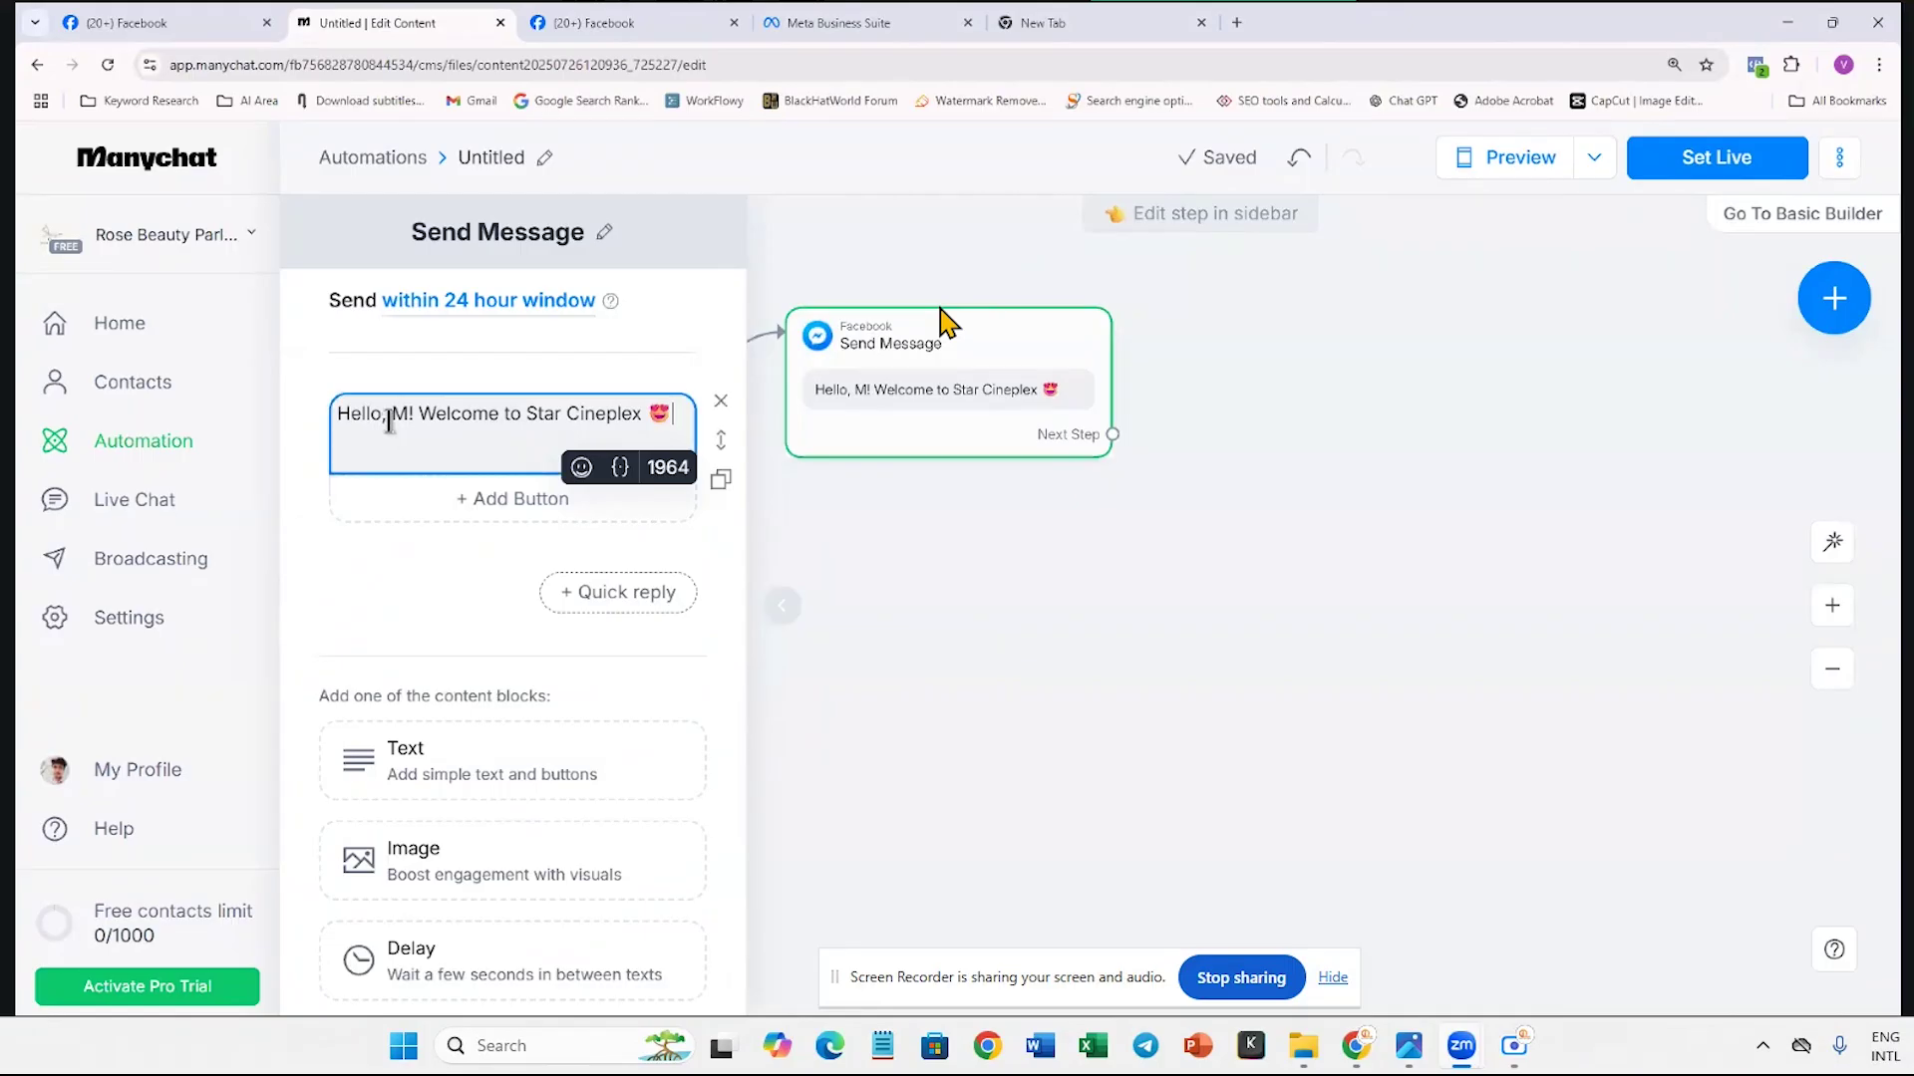
pyautogui.click(445, 491)
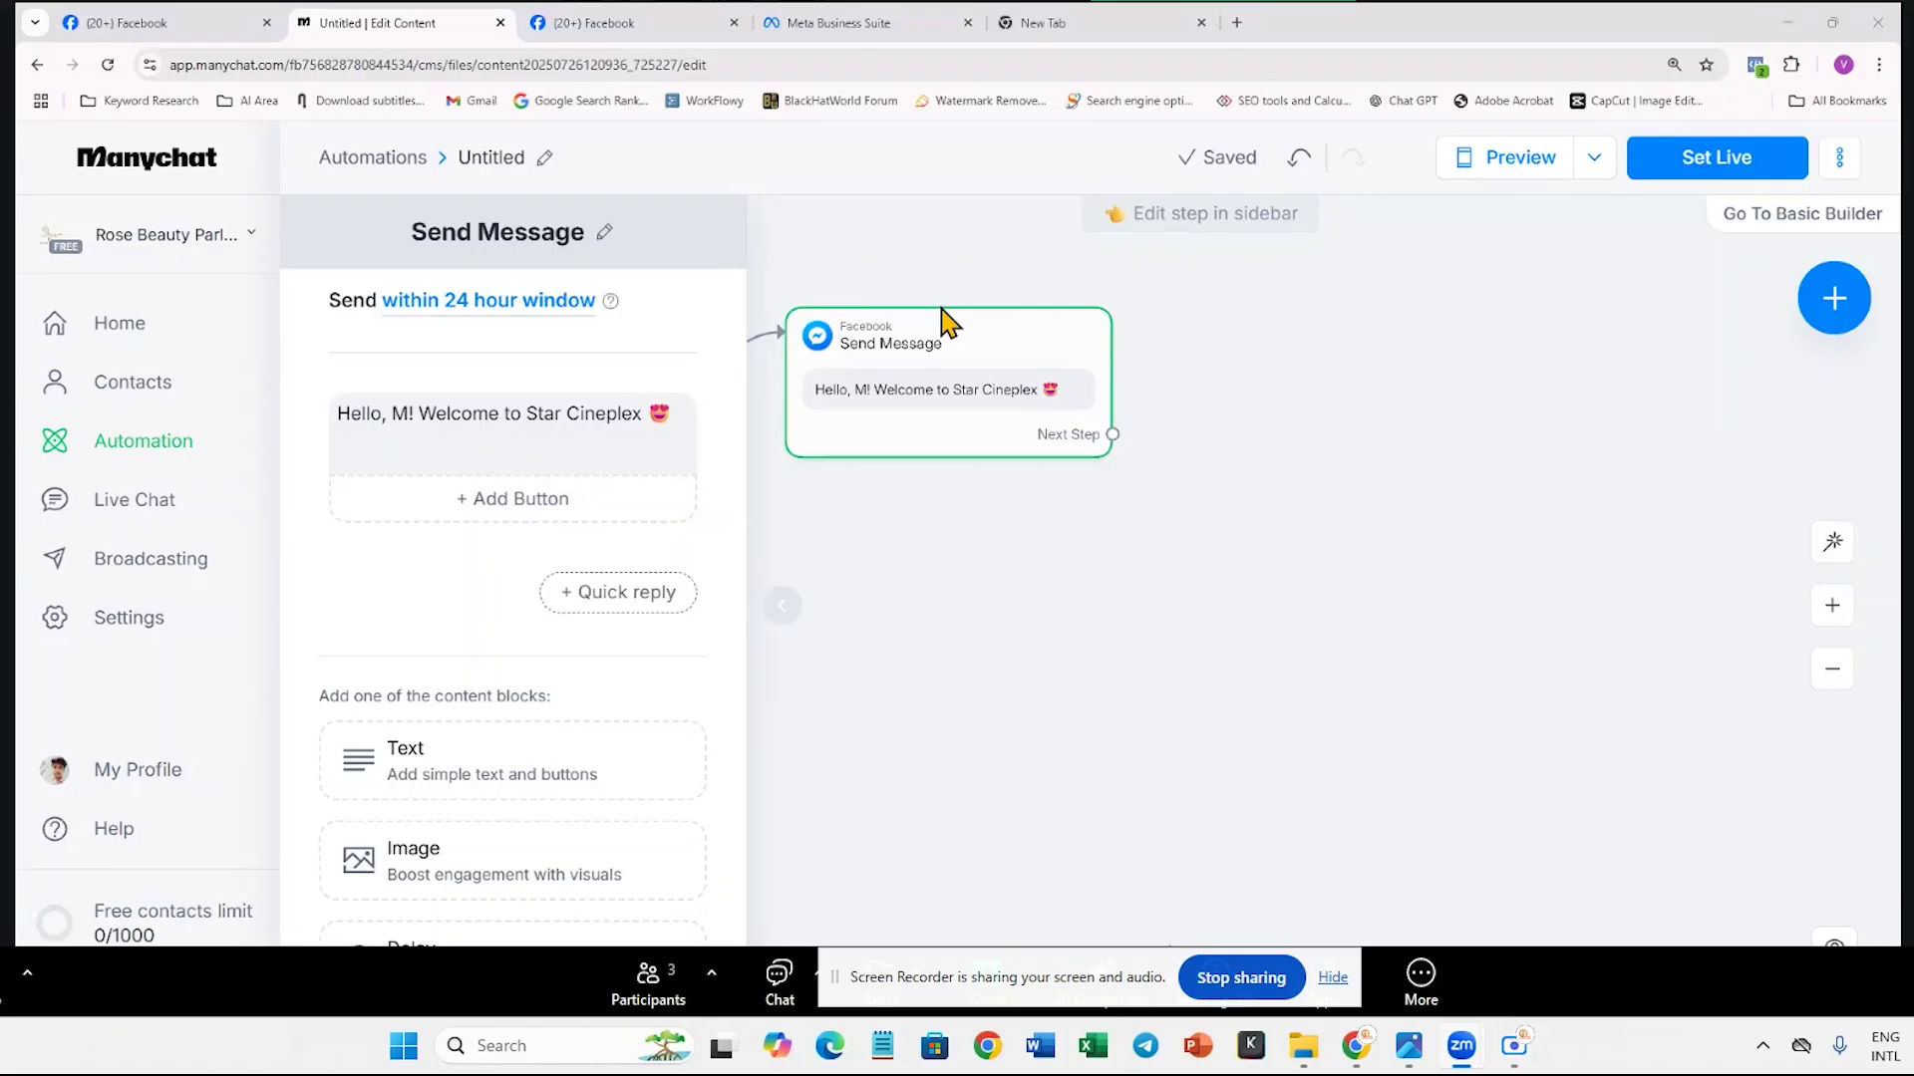
pyautogui.click(414, 430)
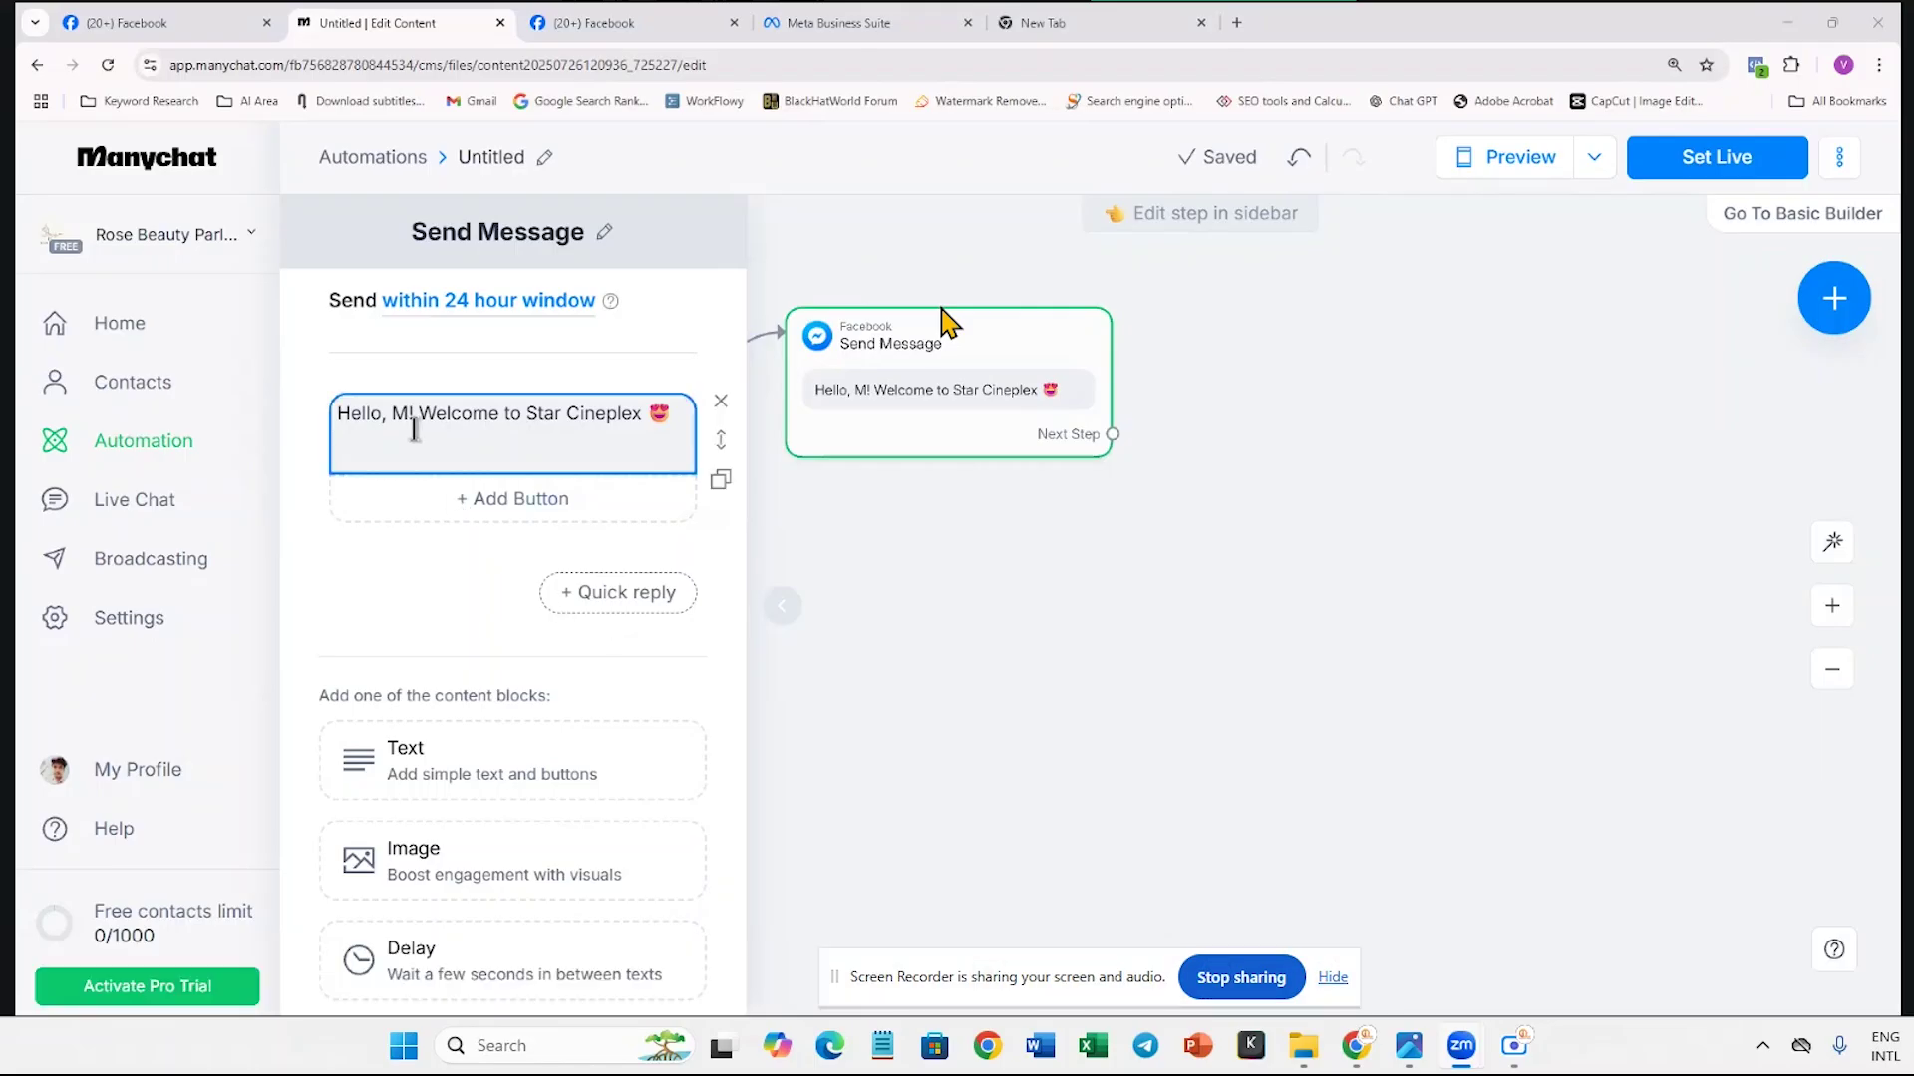
pyautogui.scroll(-3, 391, 658)
pyautogui.scroll(3, 391, 658)
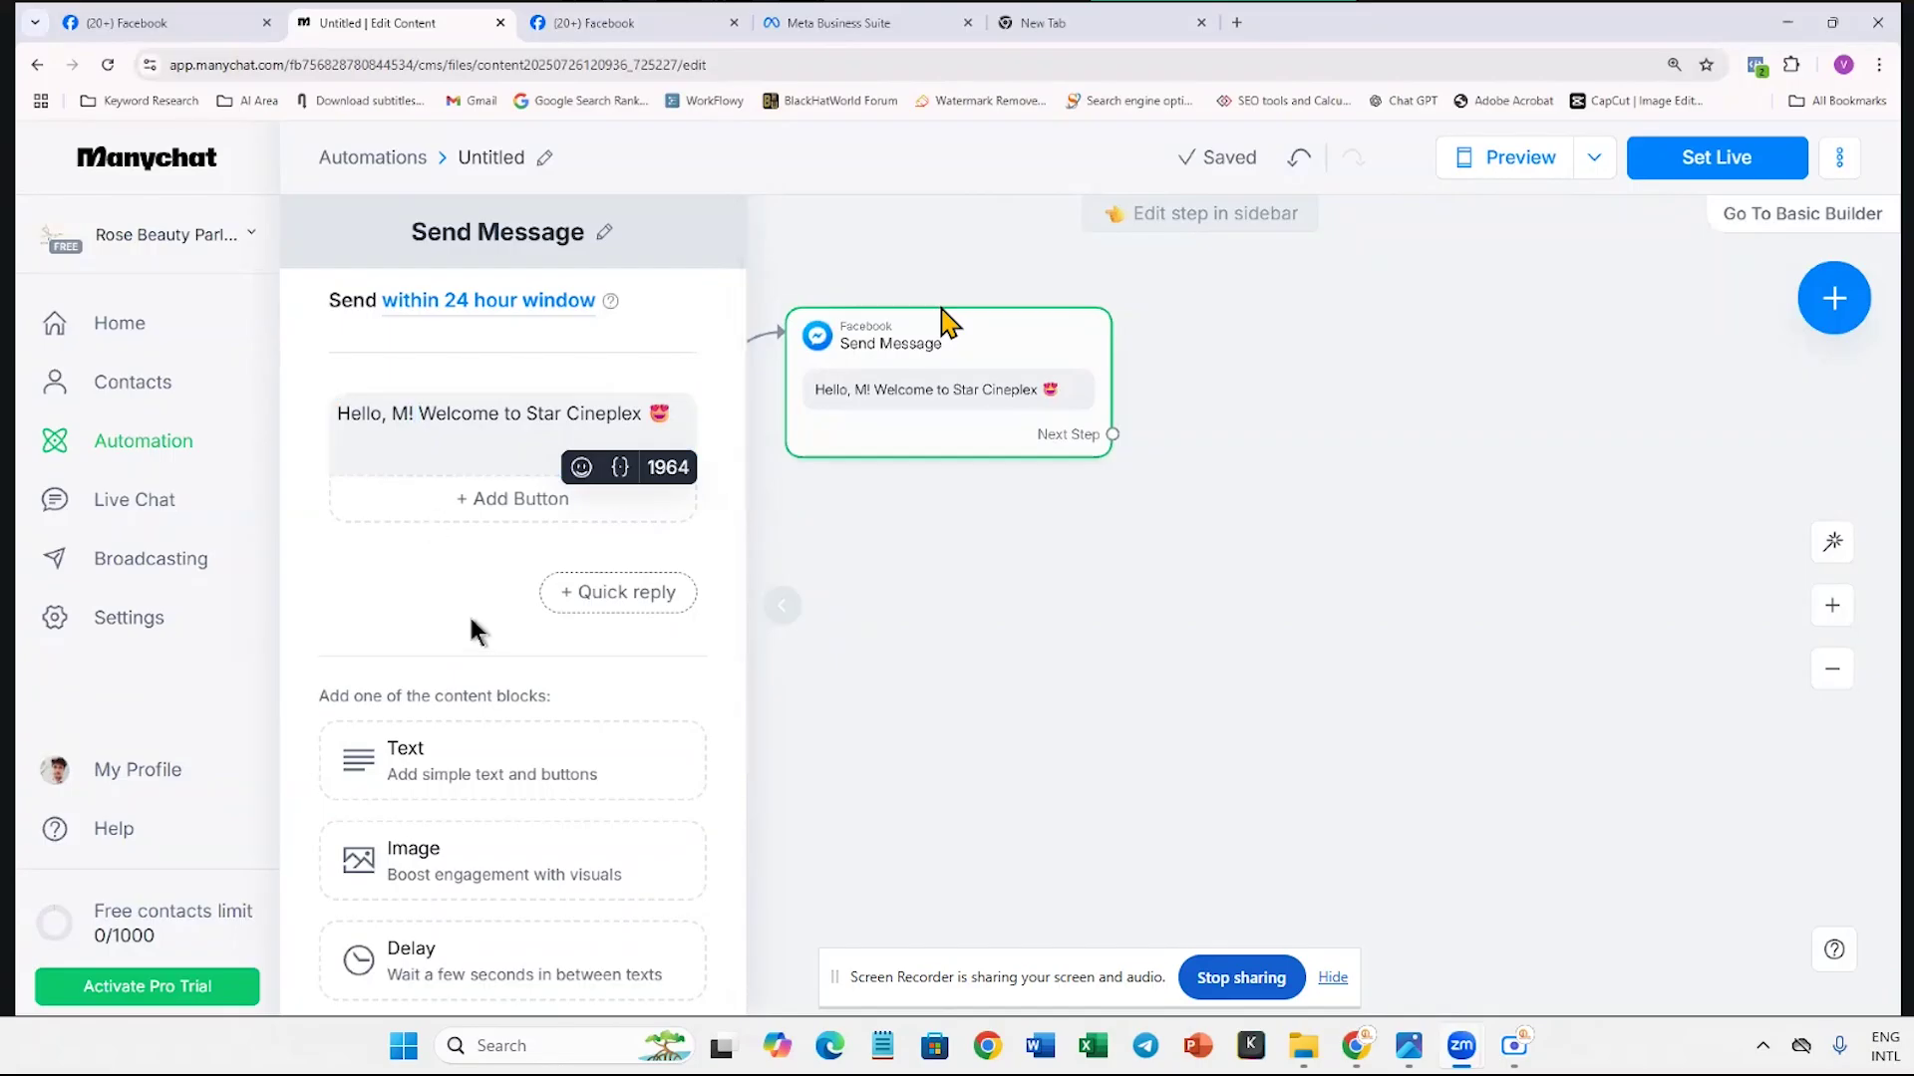
# Delete the fixed recipient name and exclamation mark after "Hello," in the Send Message greeting.
pyautogui.click(409, 413)
pyautogui.press('BackSpace')
pyautogui.press('Delete')
pyautogui.press('Delete')
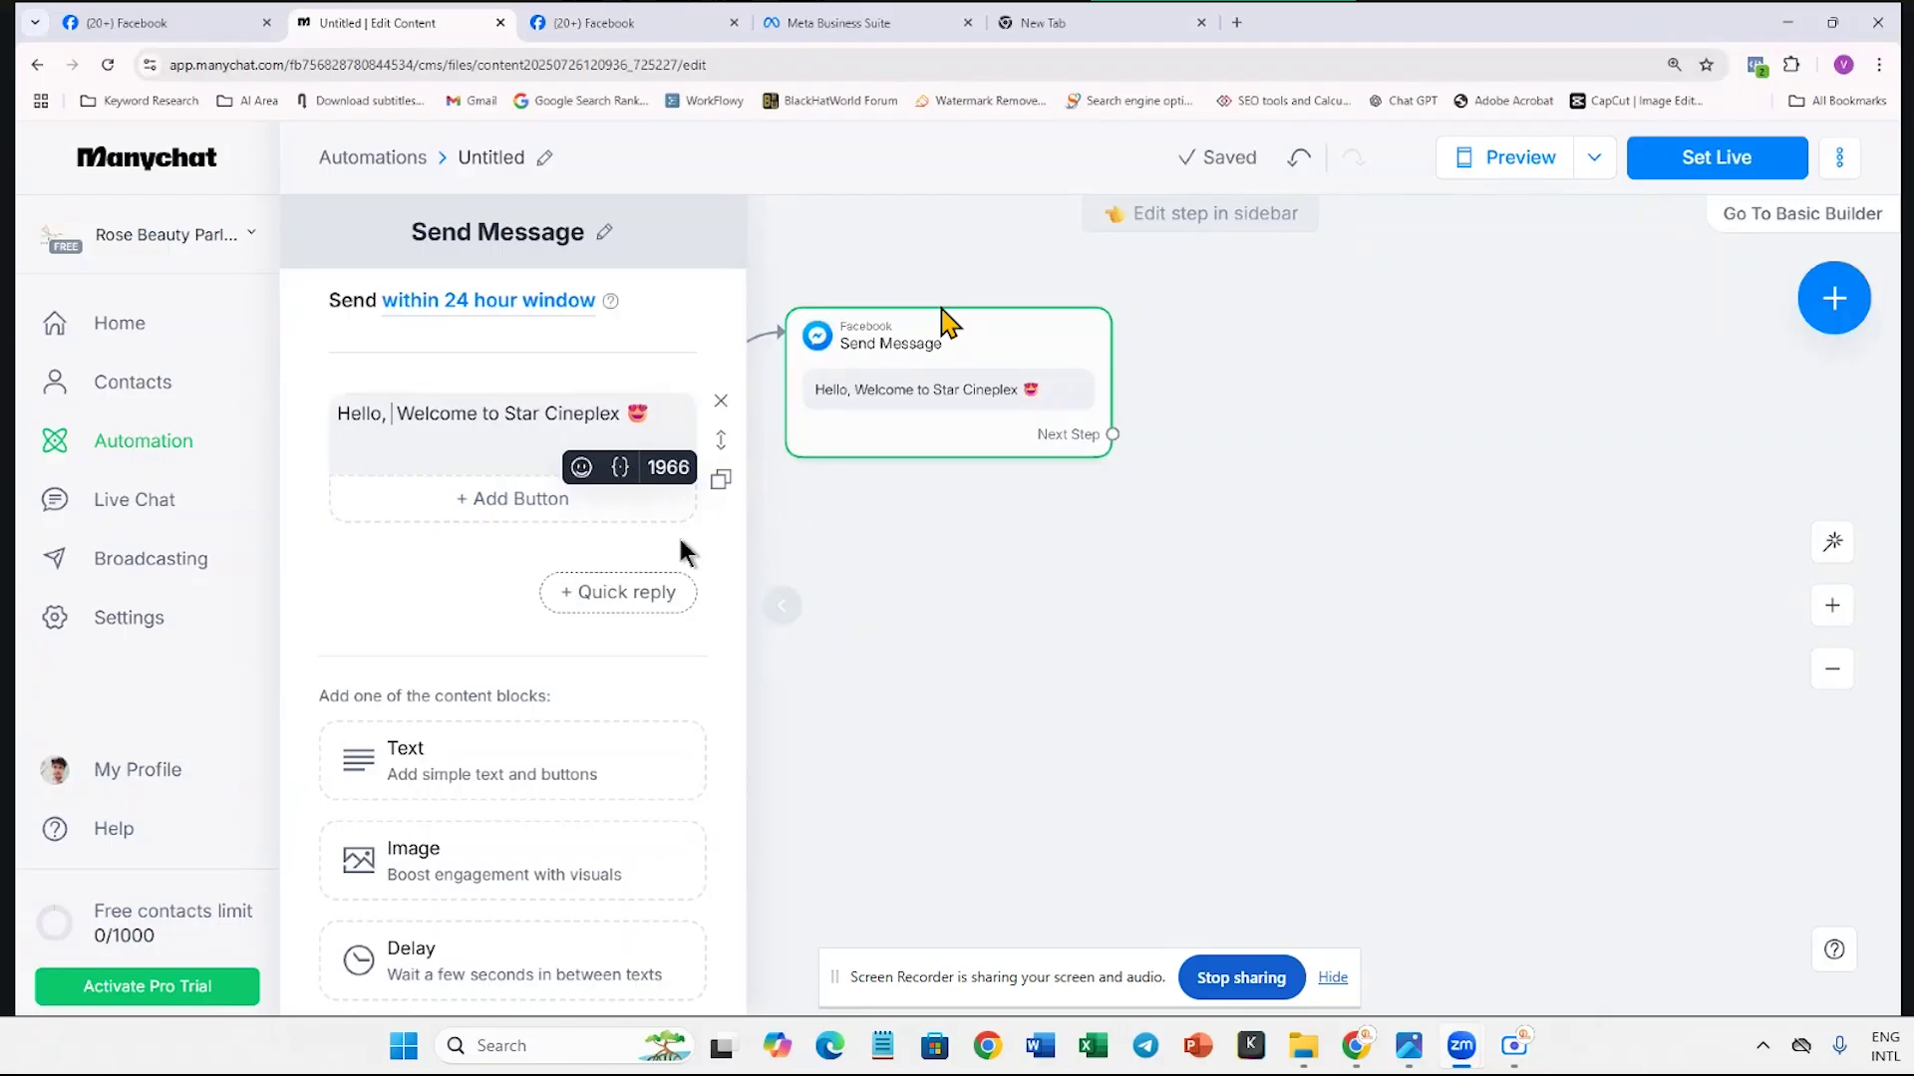
# View the additional content block types available for the Send Message block.
pyautogui.scroll(-3, 578, 678)
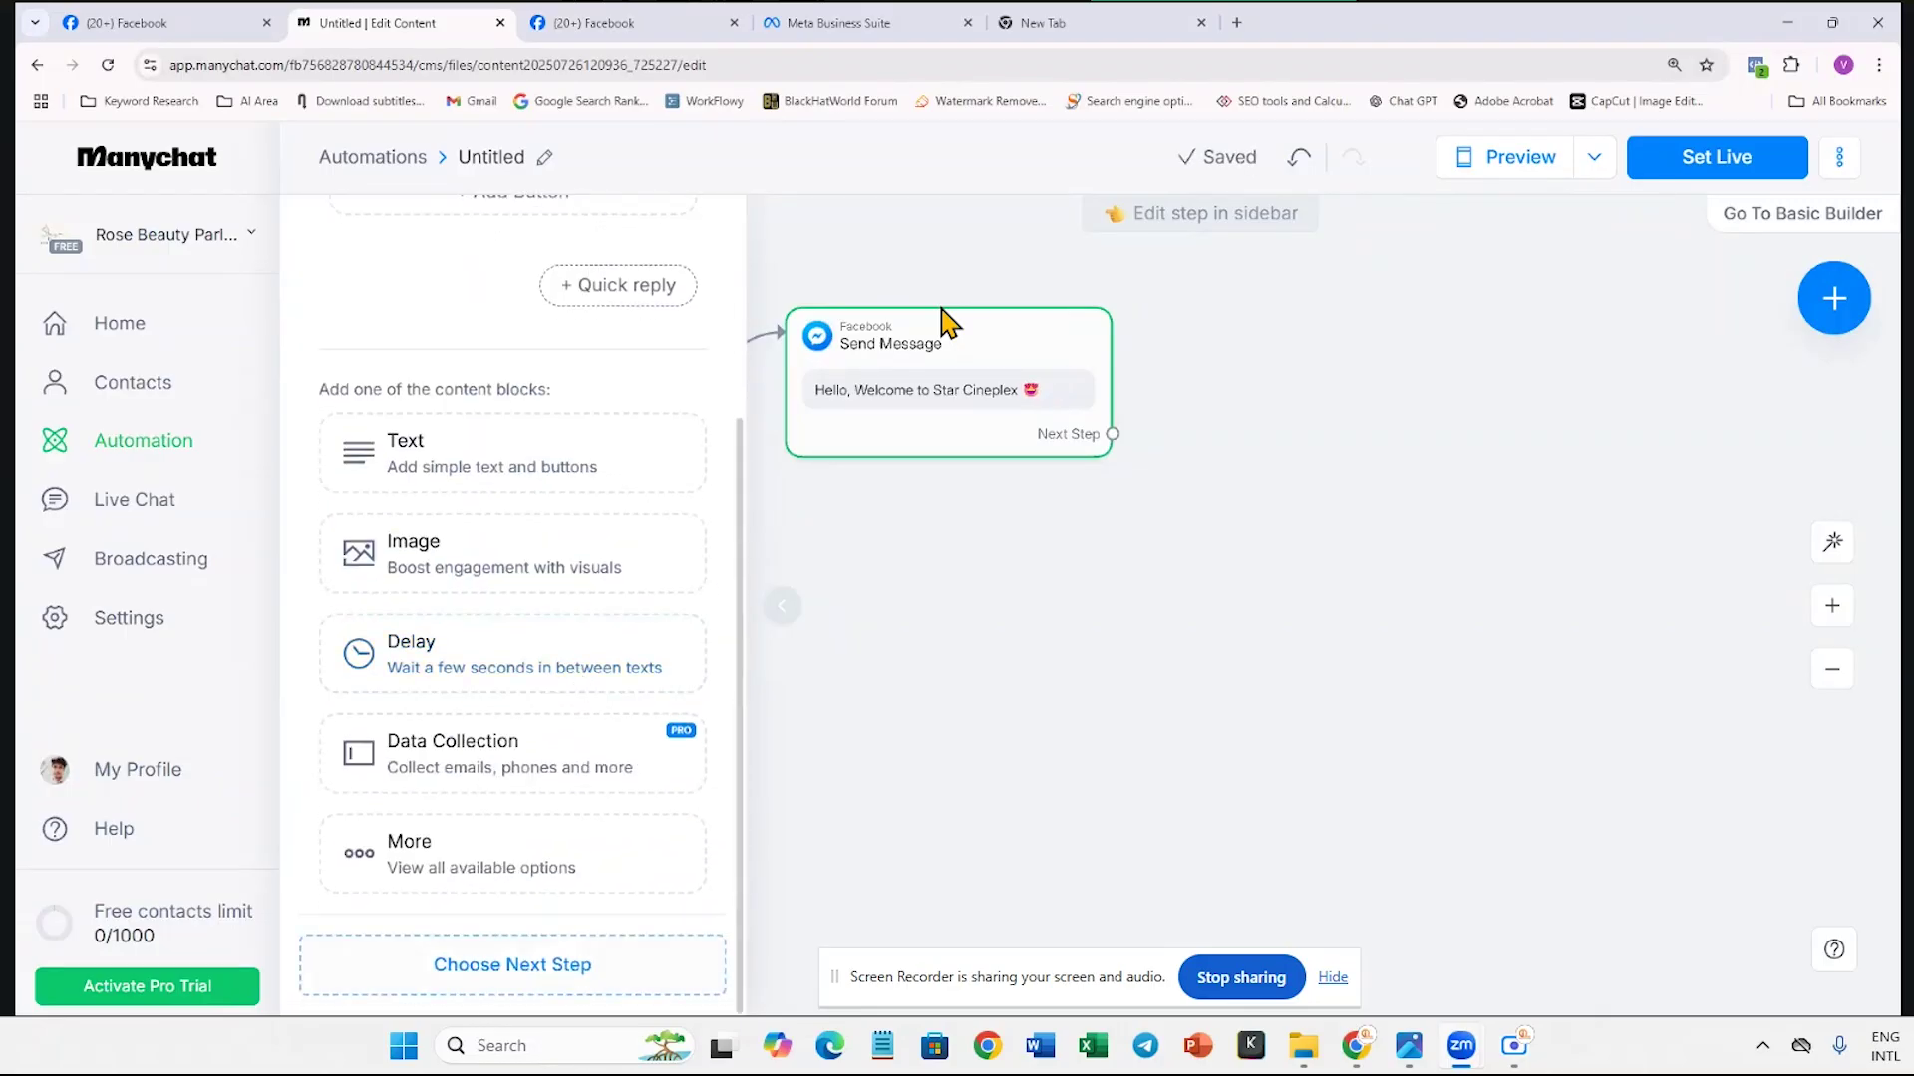
pyautogui.click(526, 881)
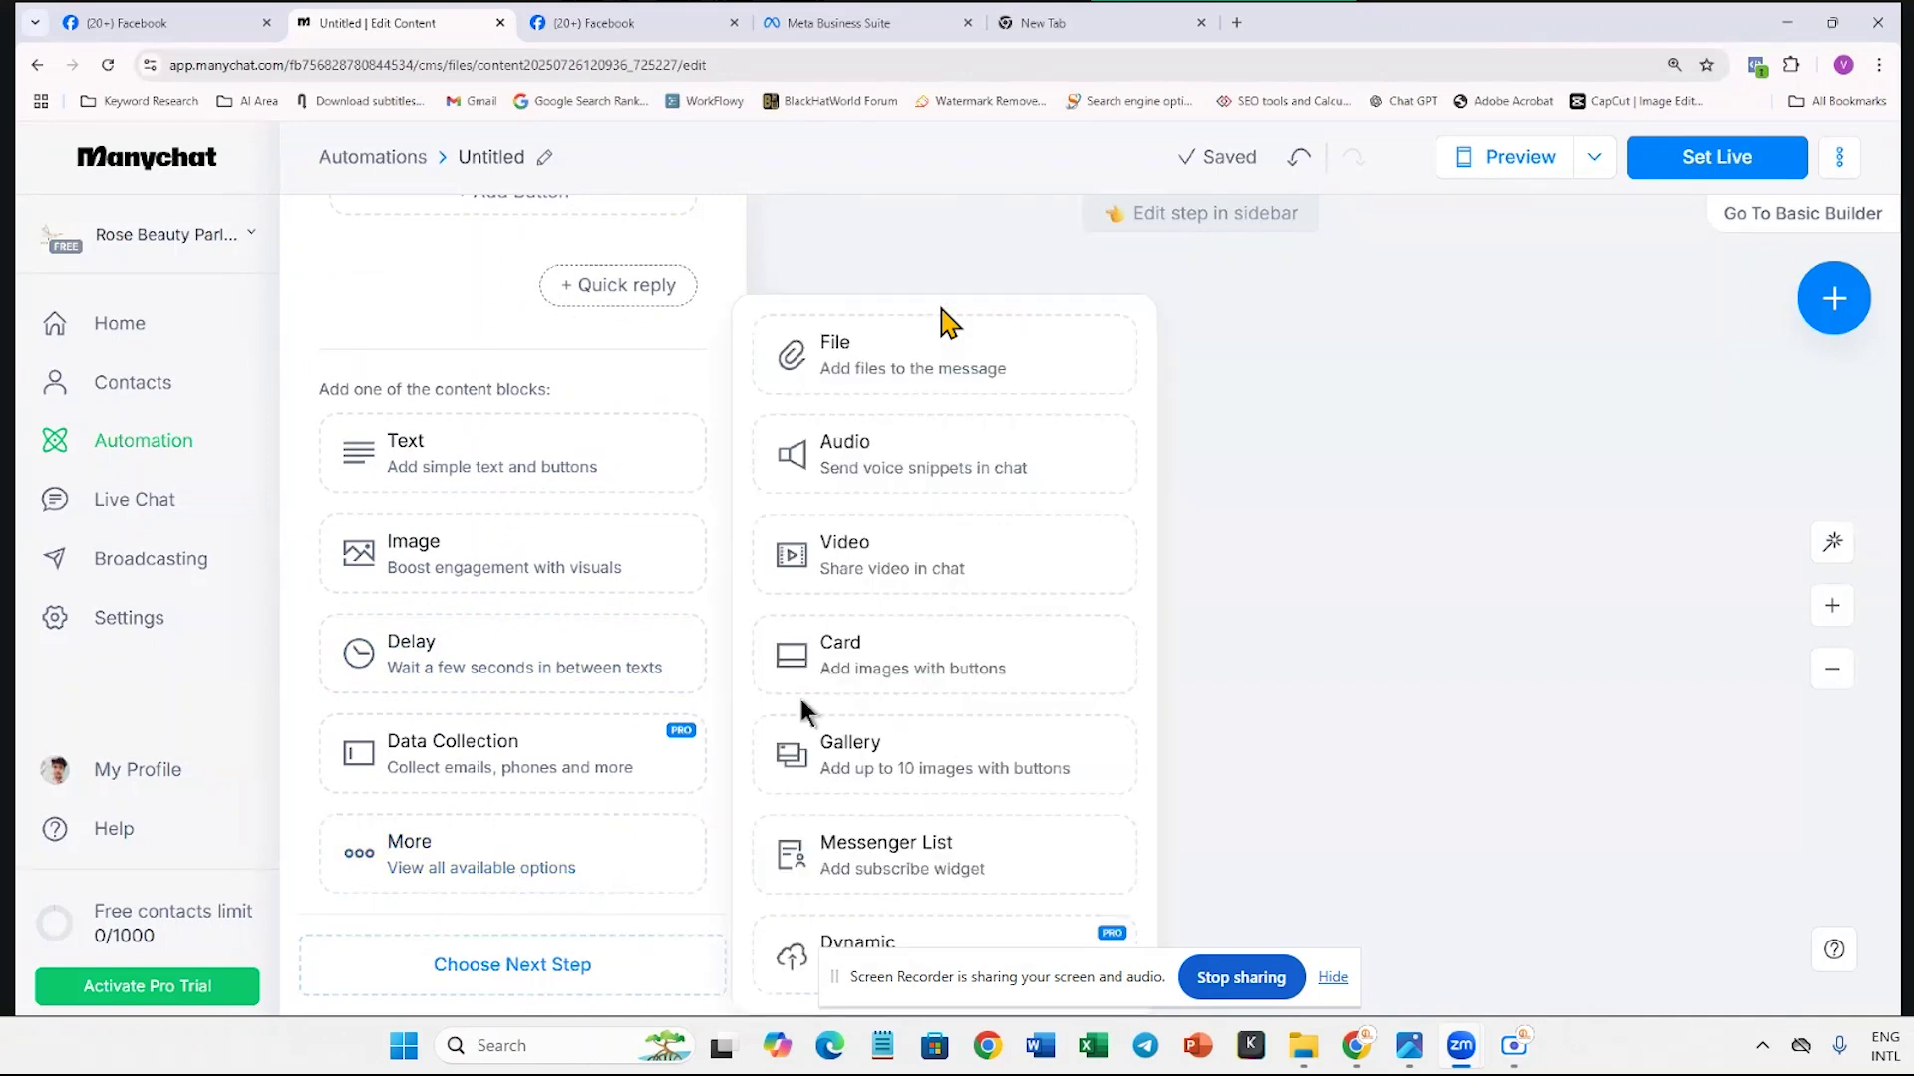
pyautogui.scroll(3, 517, 616)
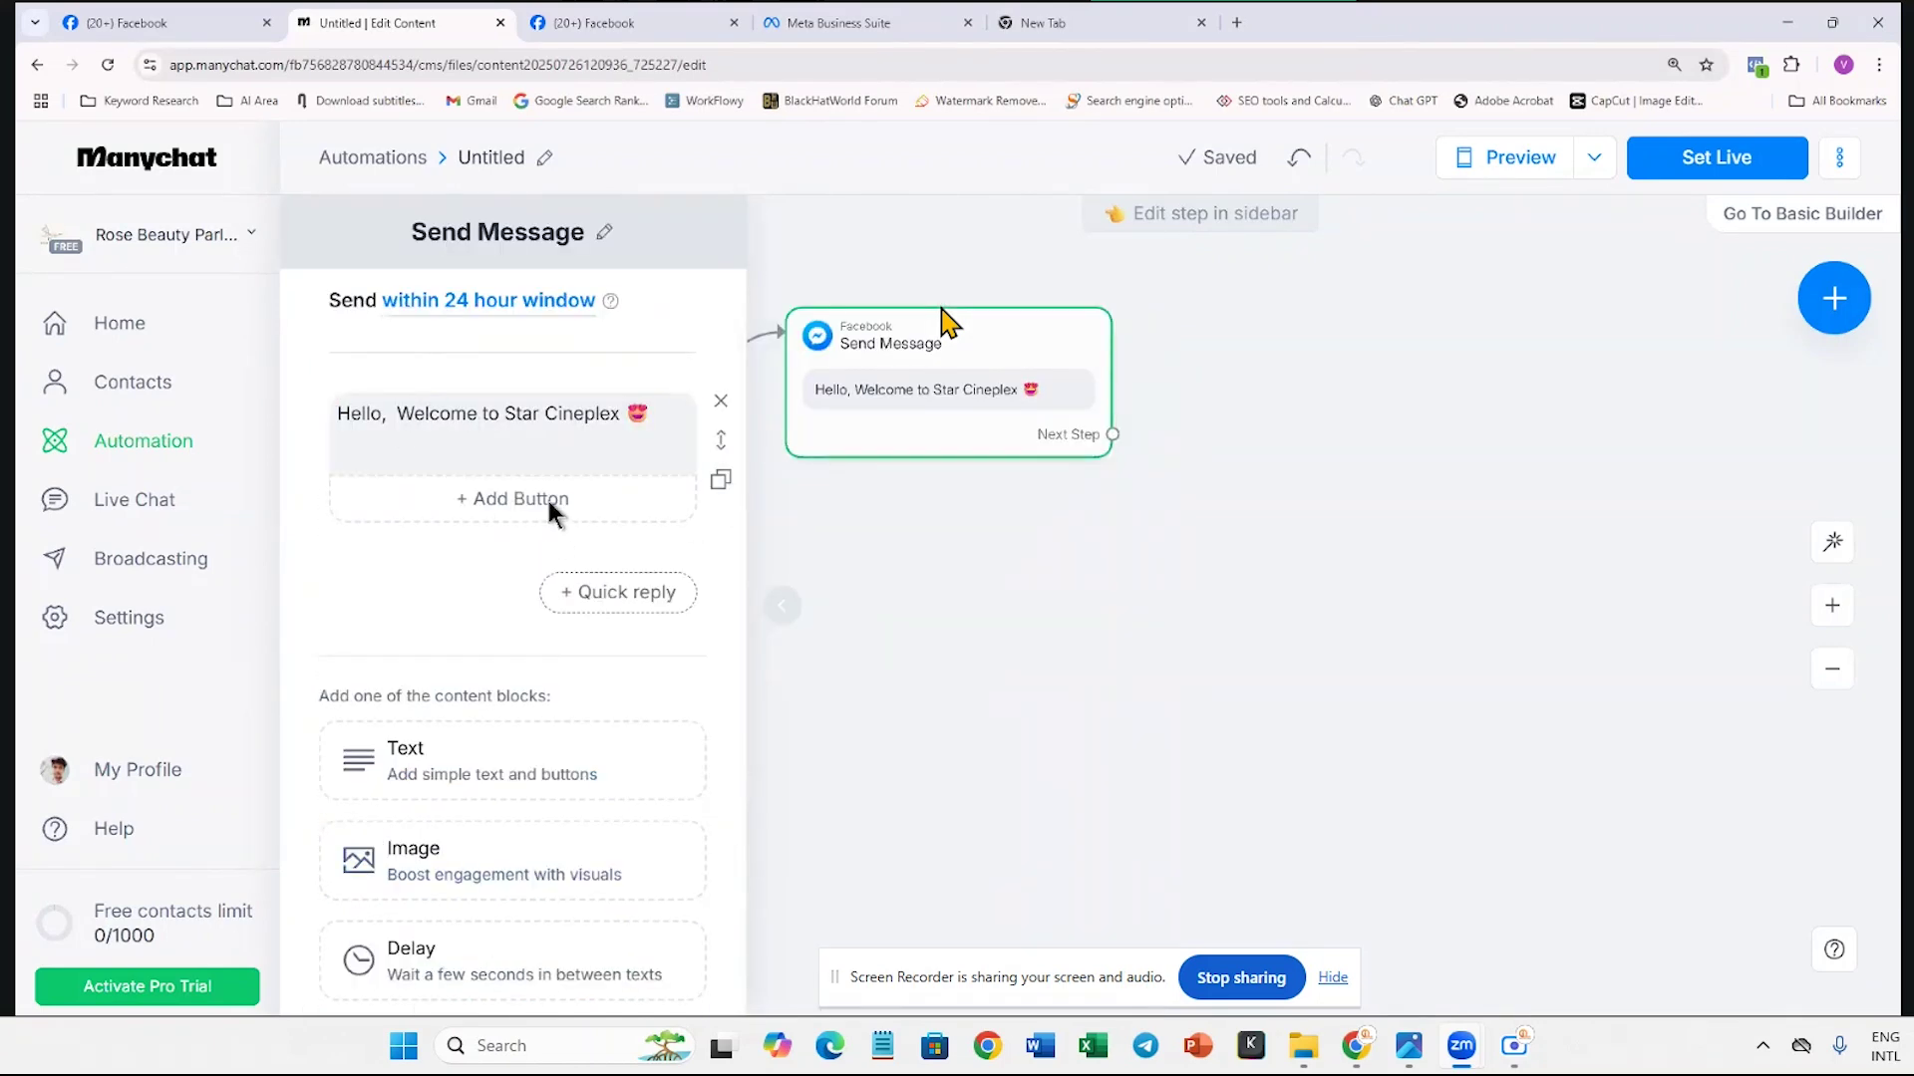
# Insert the Full Name contact variable after "Hello," in the Send Message greeting.
pyautogui.click(393, 414)
pyautogui.press('BackSpace')
pyautogui.click(393, 618)
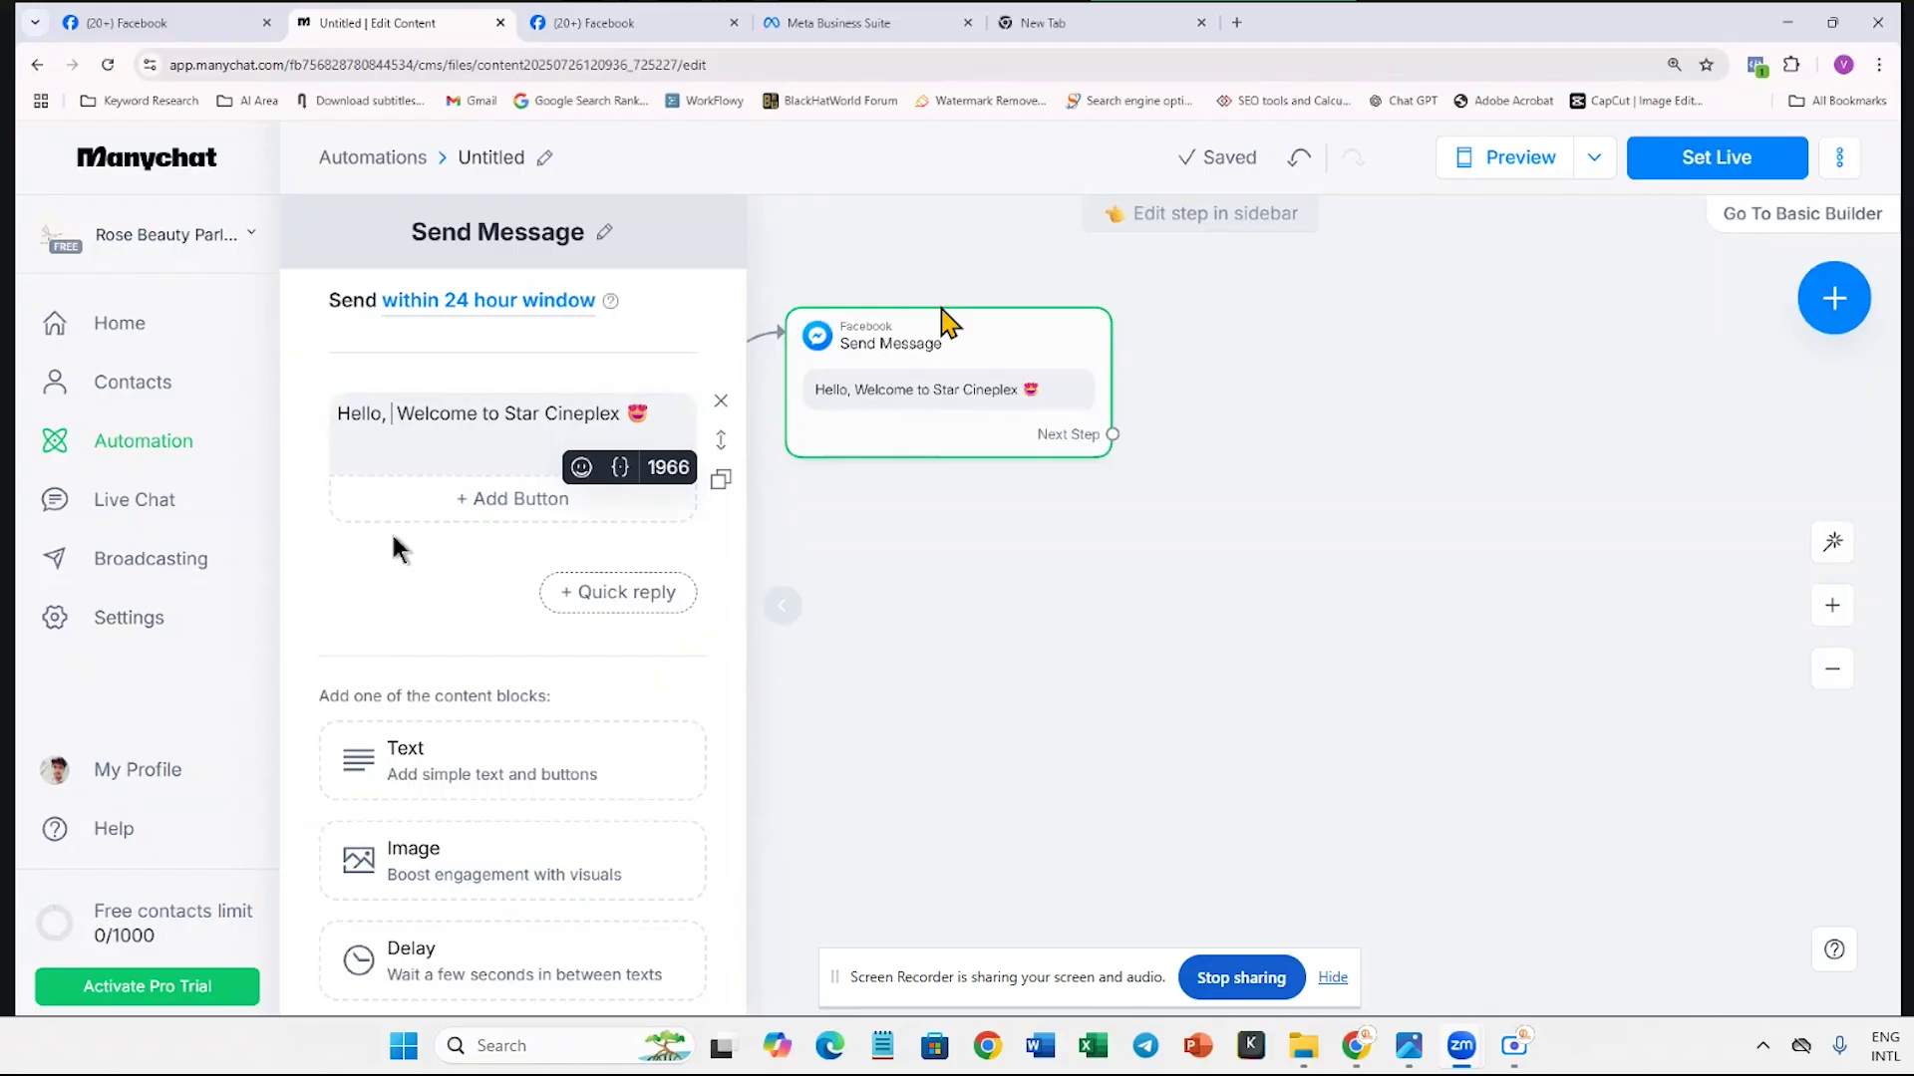
pyautogui.click(391, 411)
pyautogui.click(619, 469)
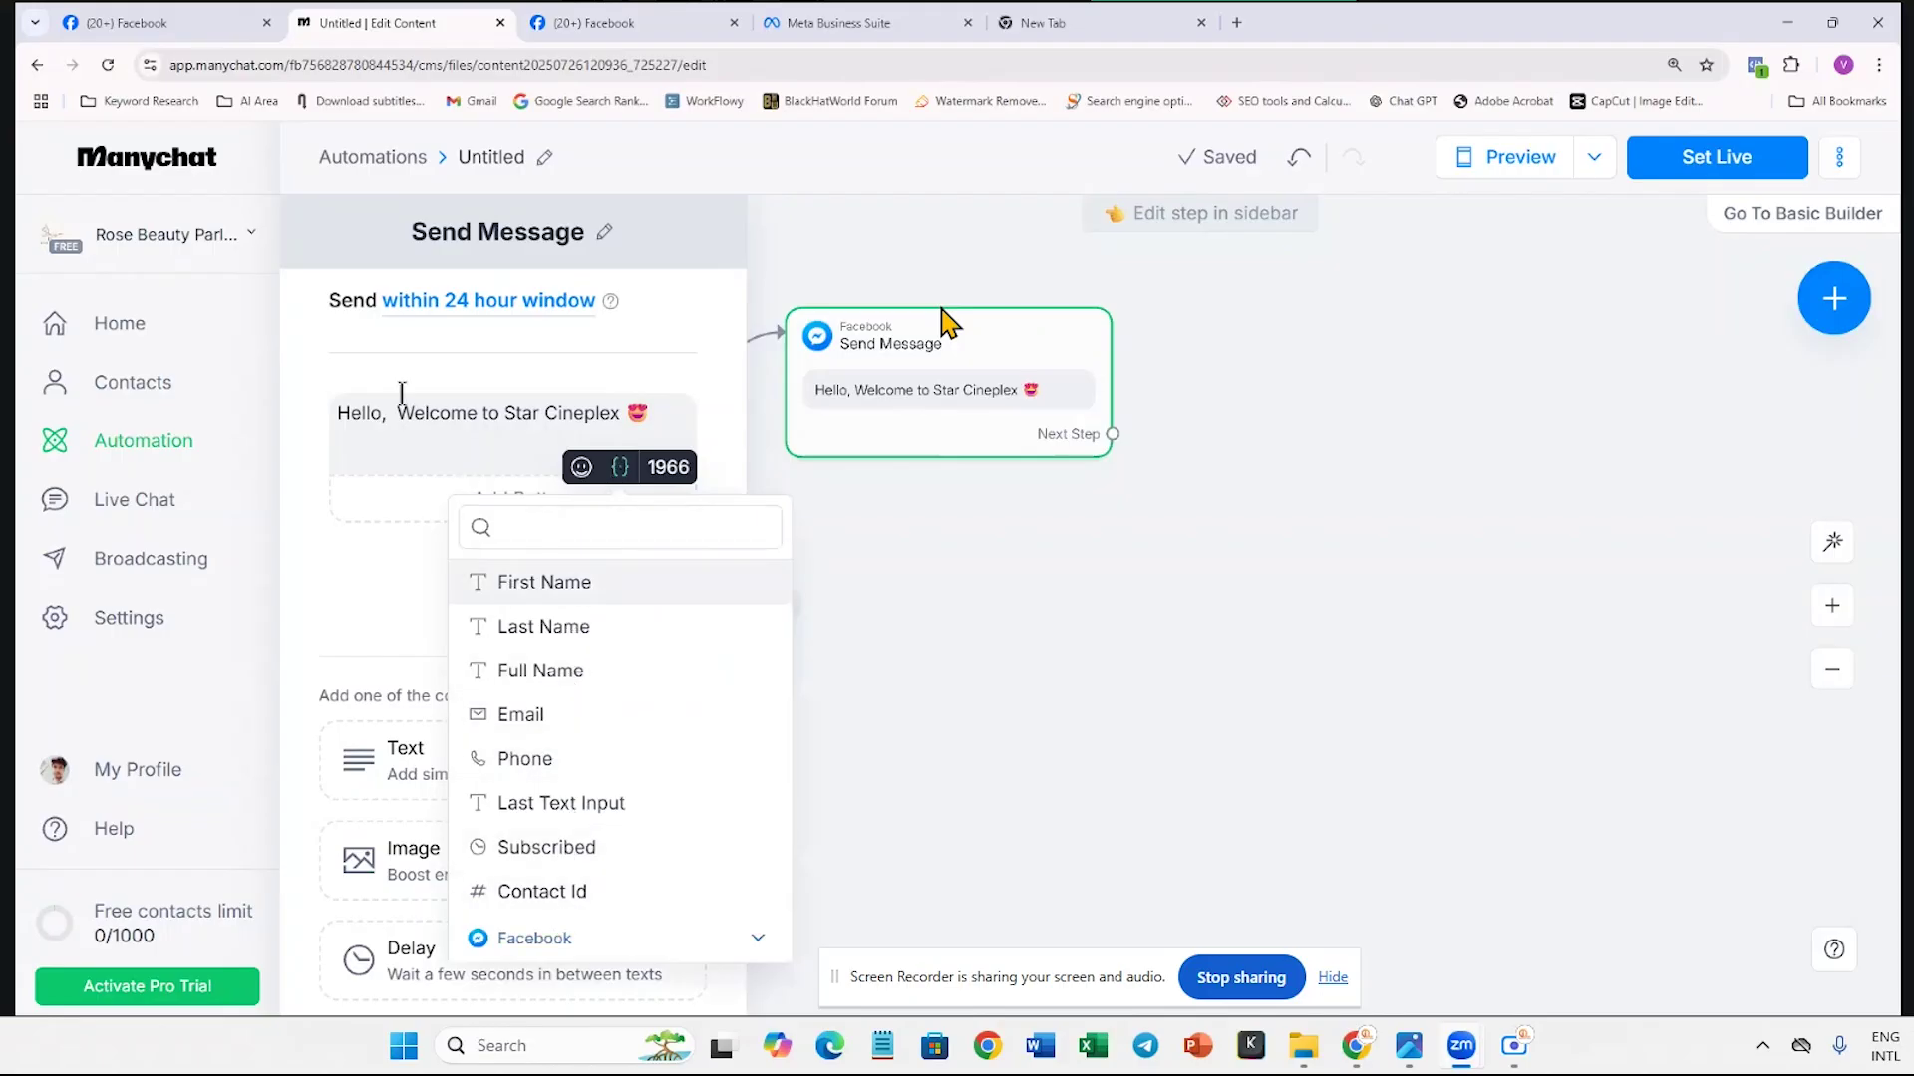
pyautogui.click(540, 678)
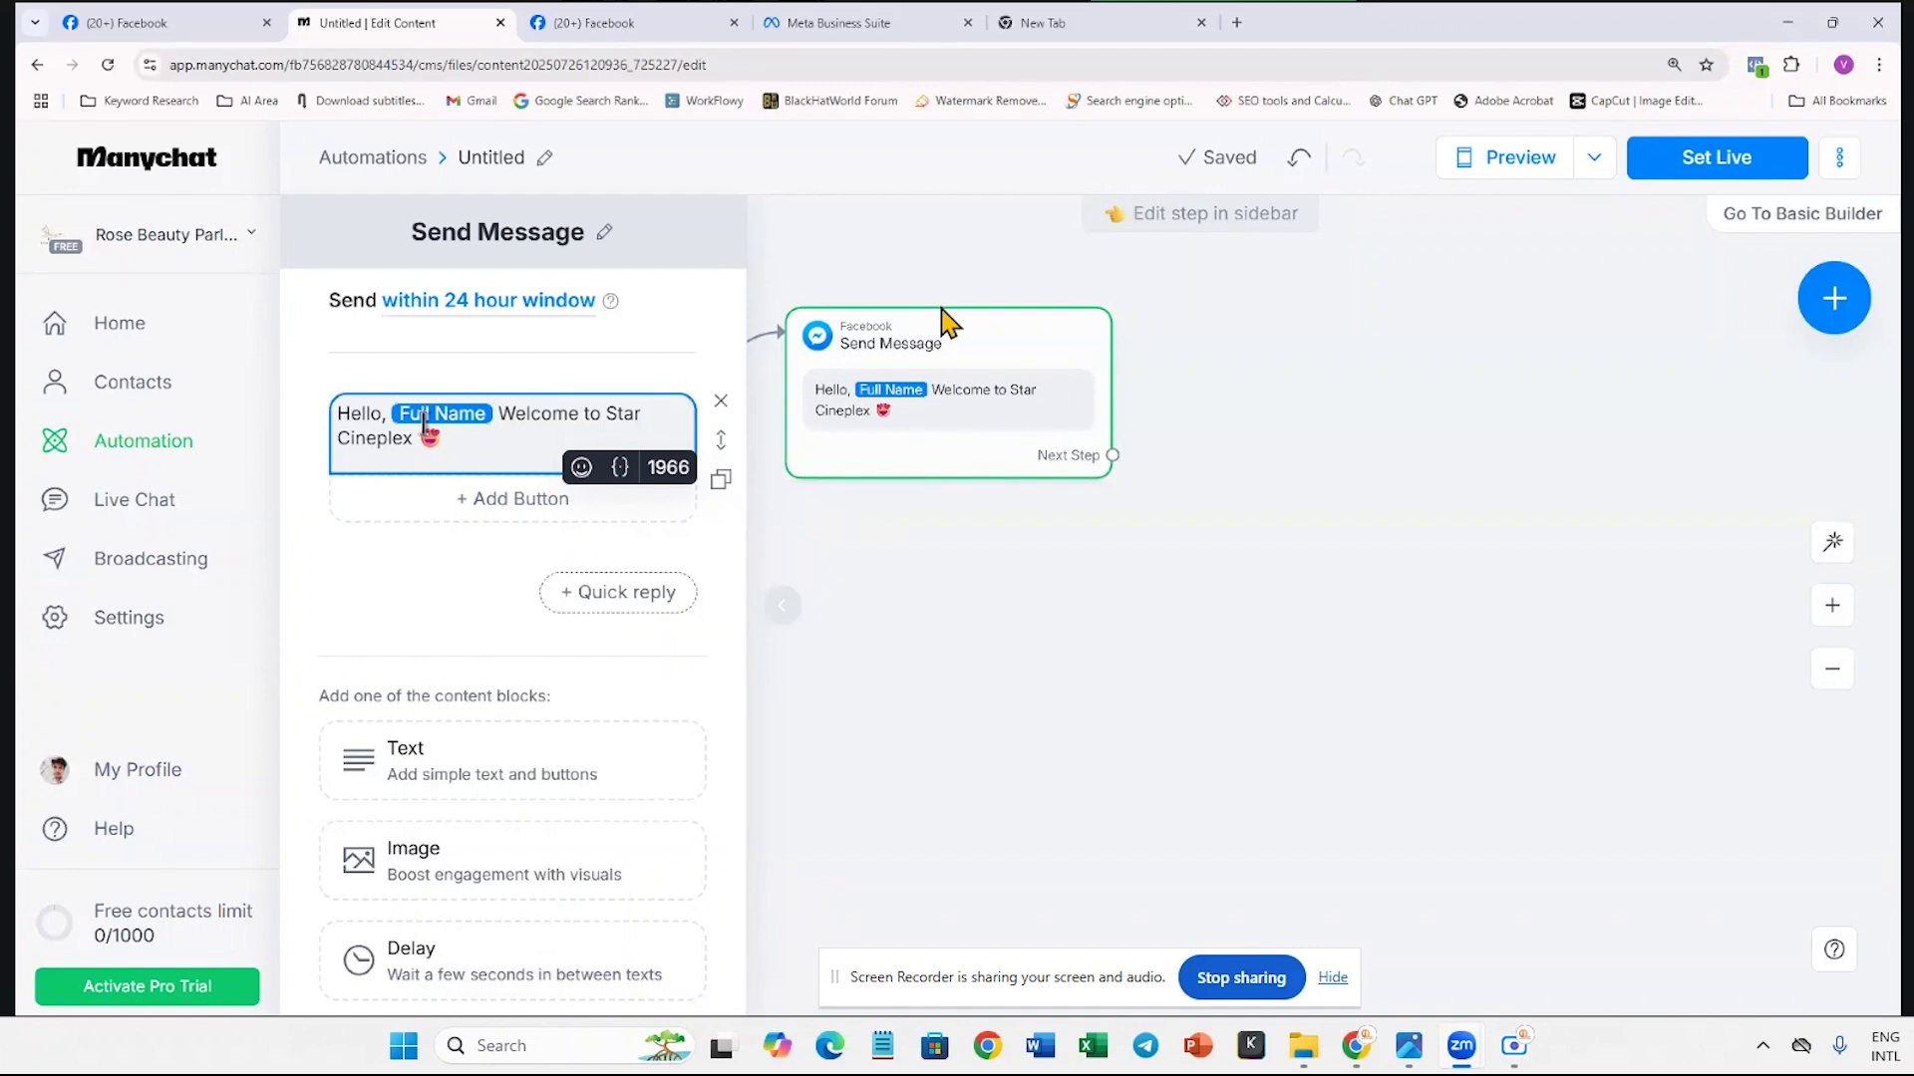
pyautogui.click(409, 539)
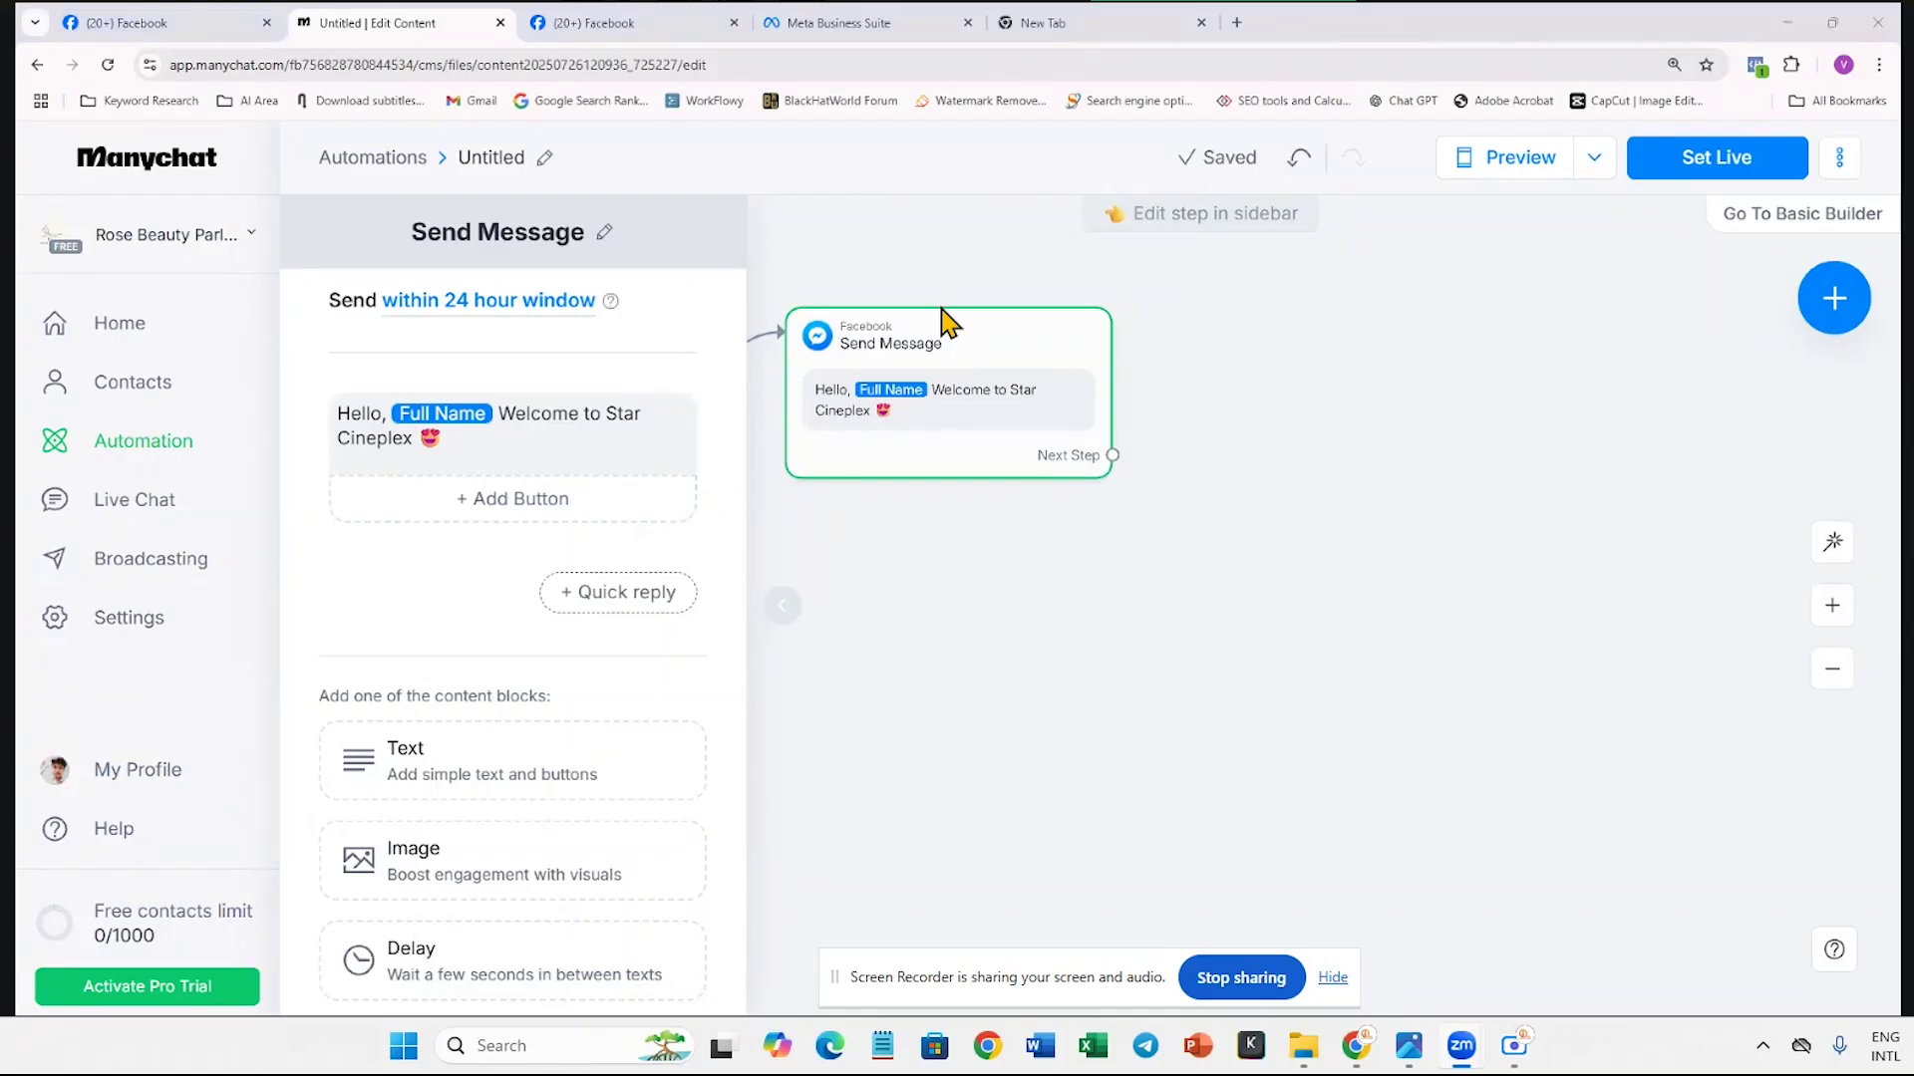
# Copy the "Please select your desired service" message from the STAR Cineplex chat.
pyautogui.moveTo(875, 408)
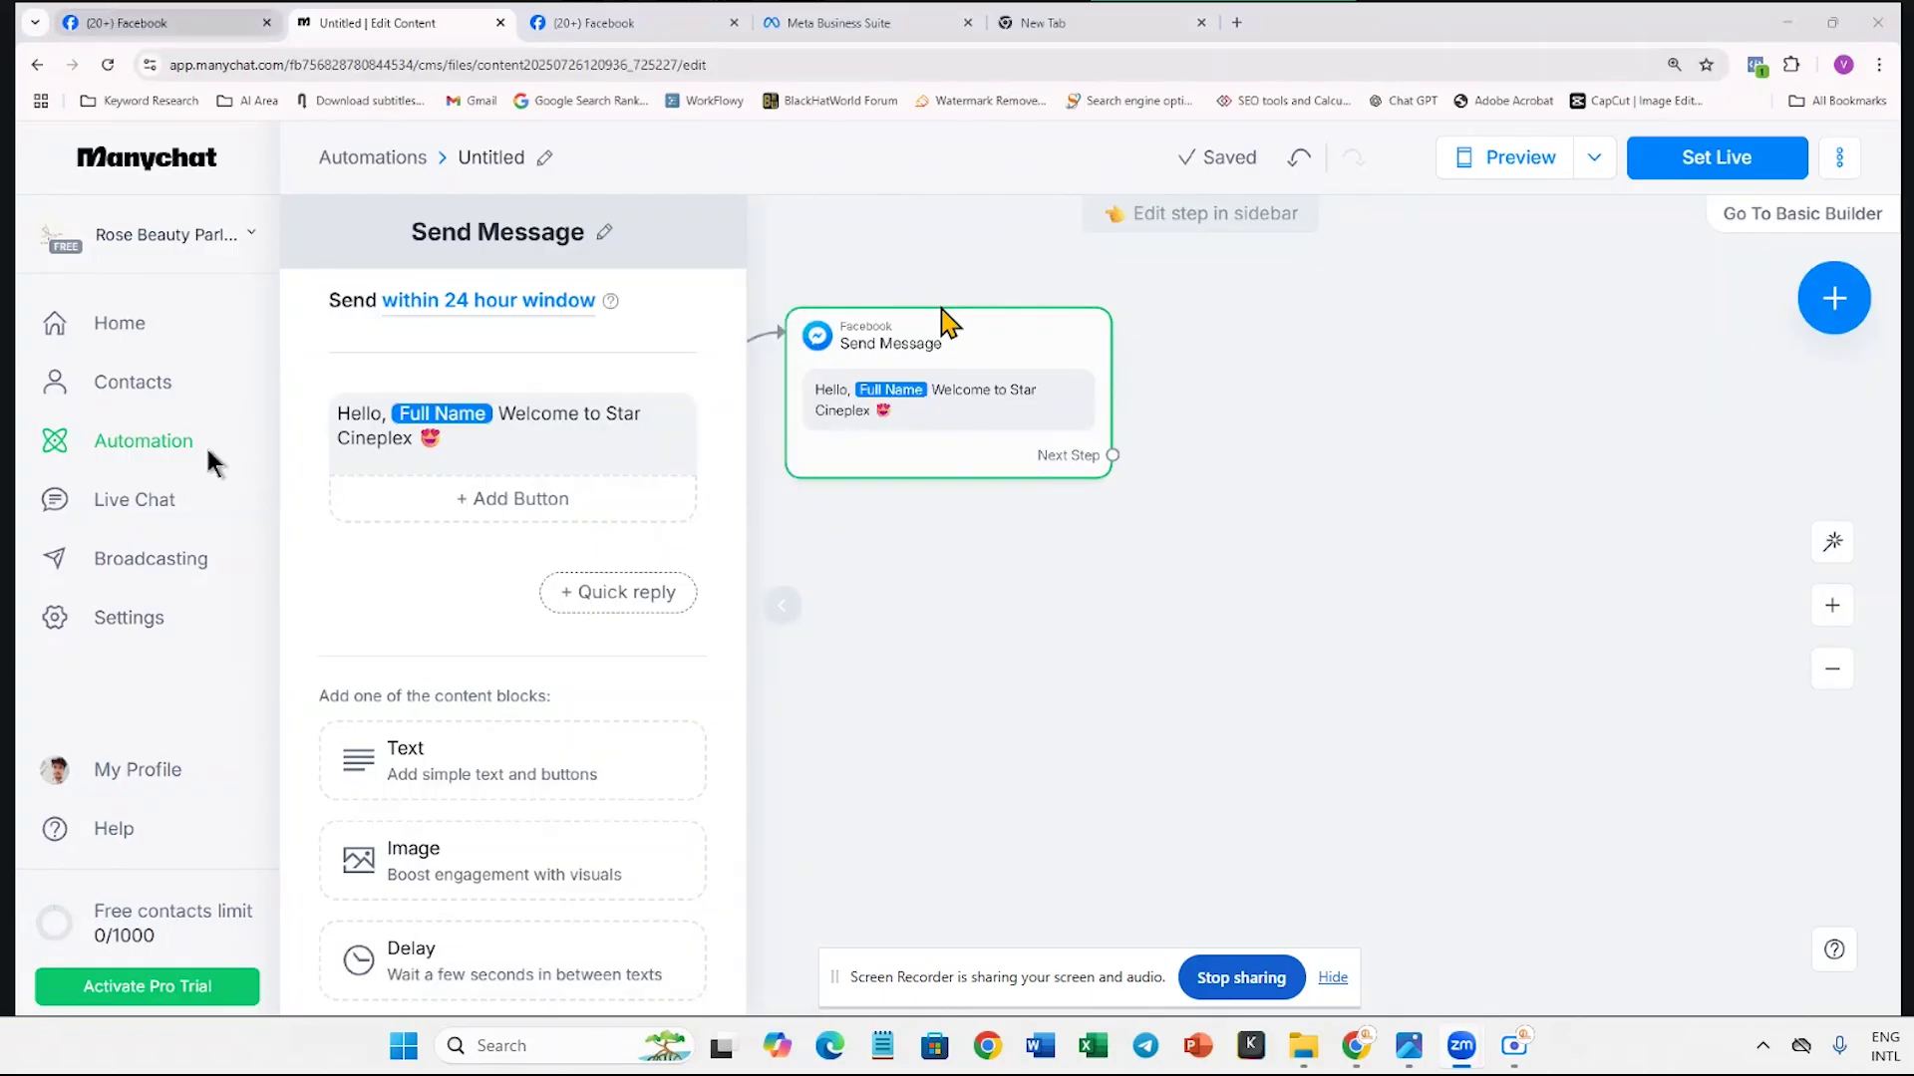
pyautogui.hotkey('ctrl', 'pageup')
pyautogui.moveTo(1367, 612); pyautogui.dragTo(1601, 781)
pyautogui.click(1400, 789)
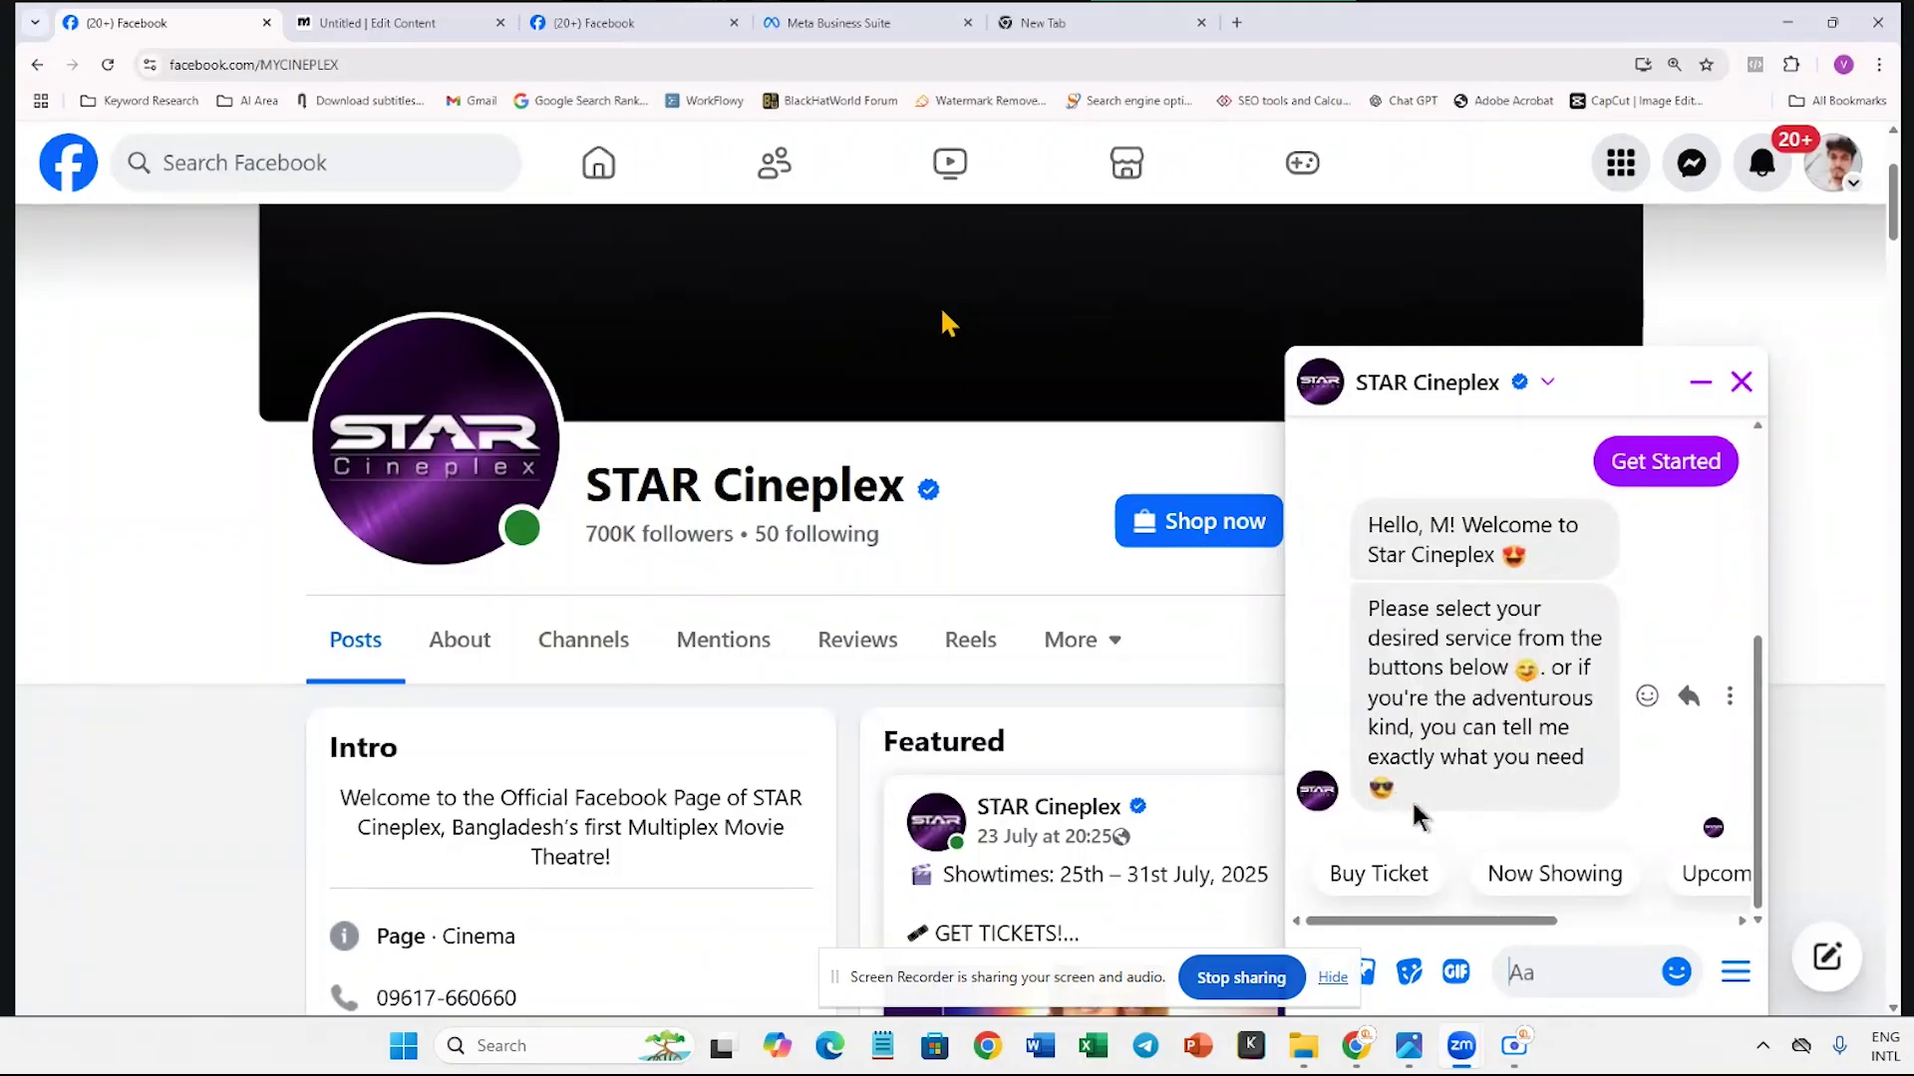
pyautogui.moveTo(1417, 815); pyautogui.dragTo(1392, 710)
pyautogui.moveTo(1373, 629); pyautogui.dragTo(1367, 606)
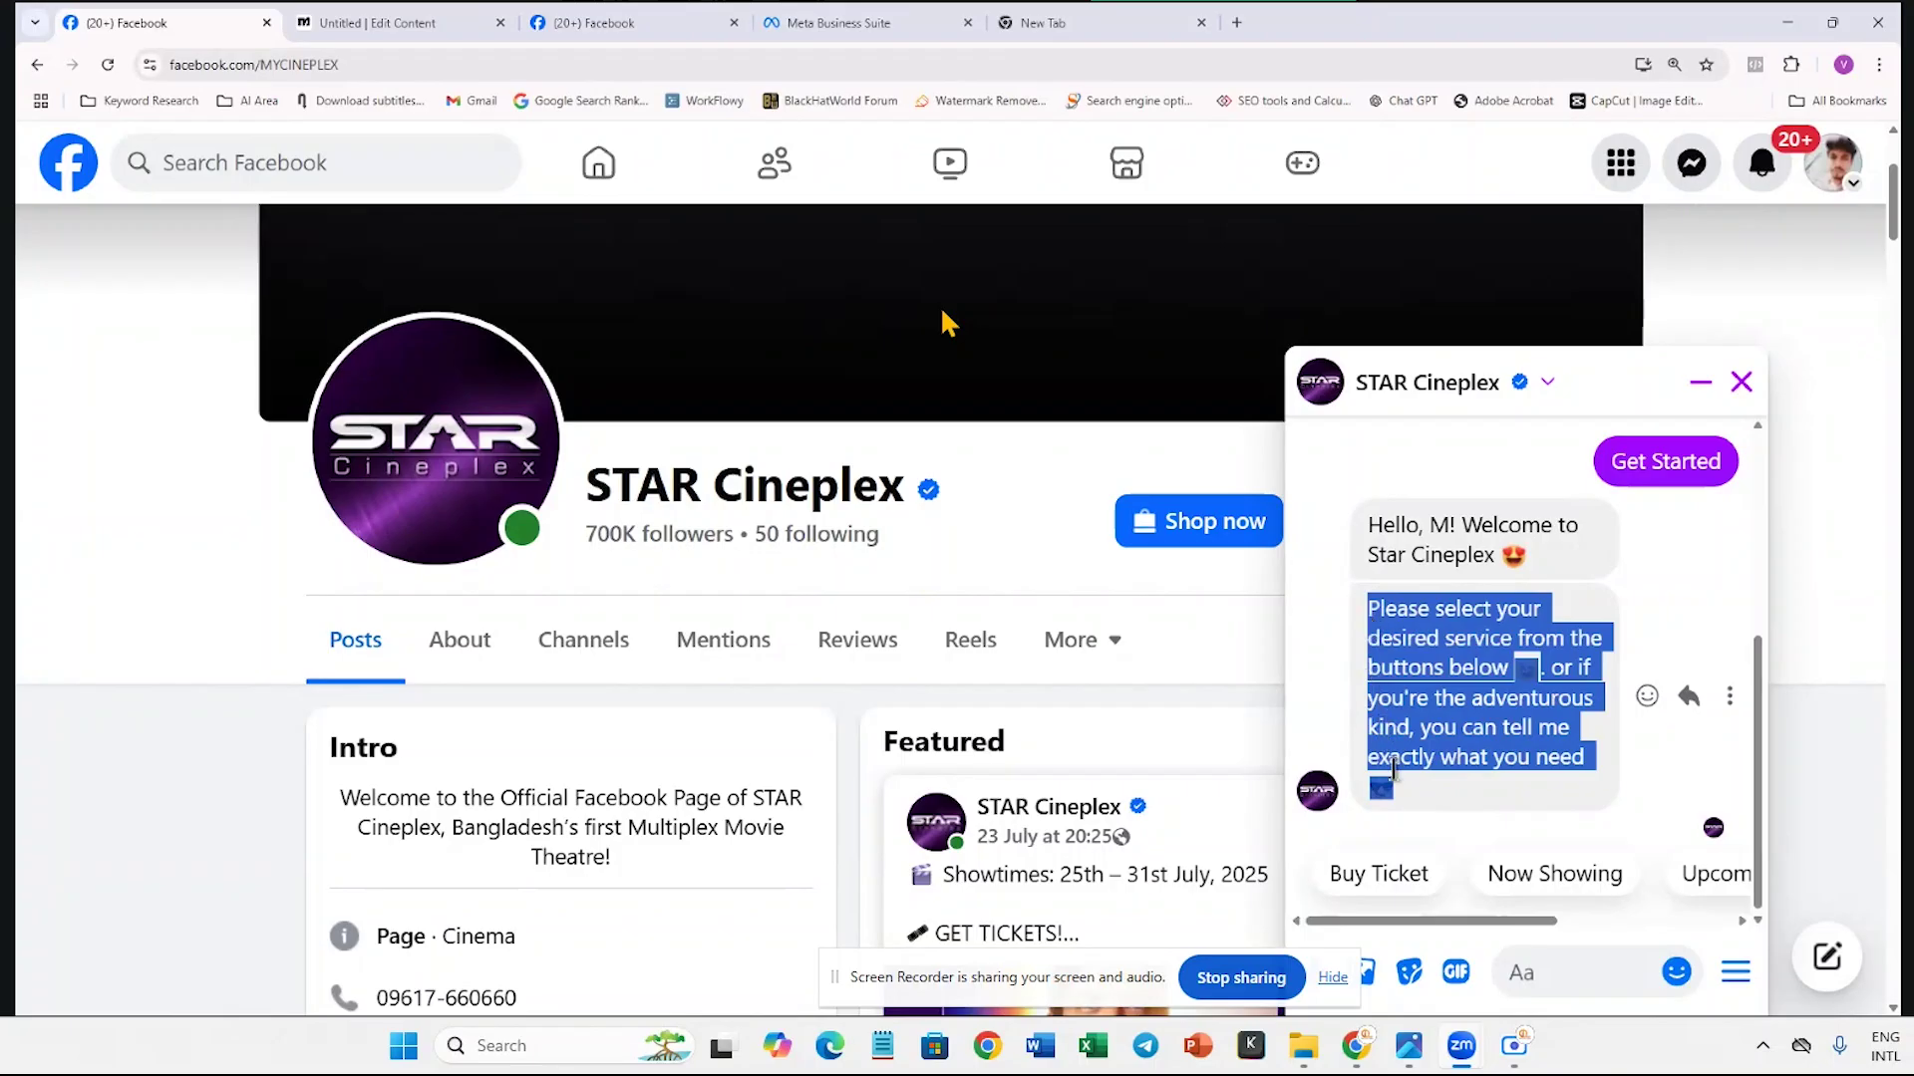
# Paste the copied service-selection text as a separate paragraph below the greeting in the Manychat Send Message block.
pyautogui.click(645, 18)
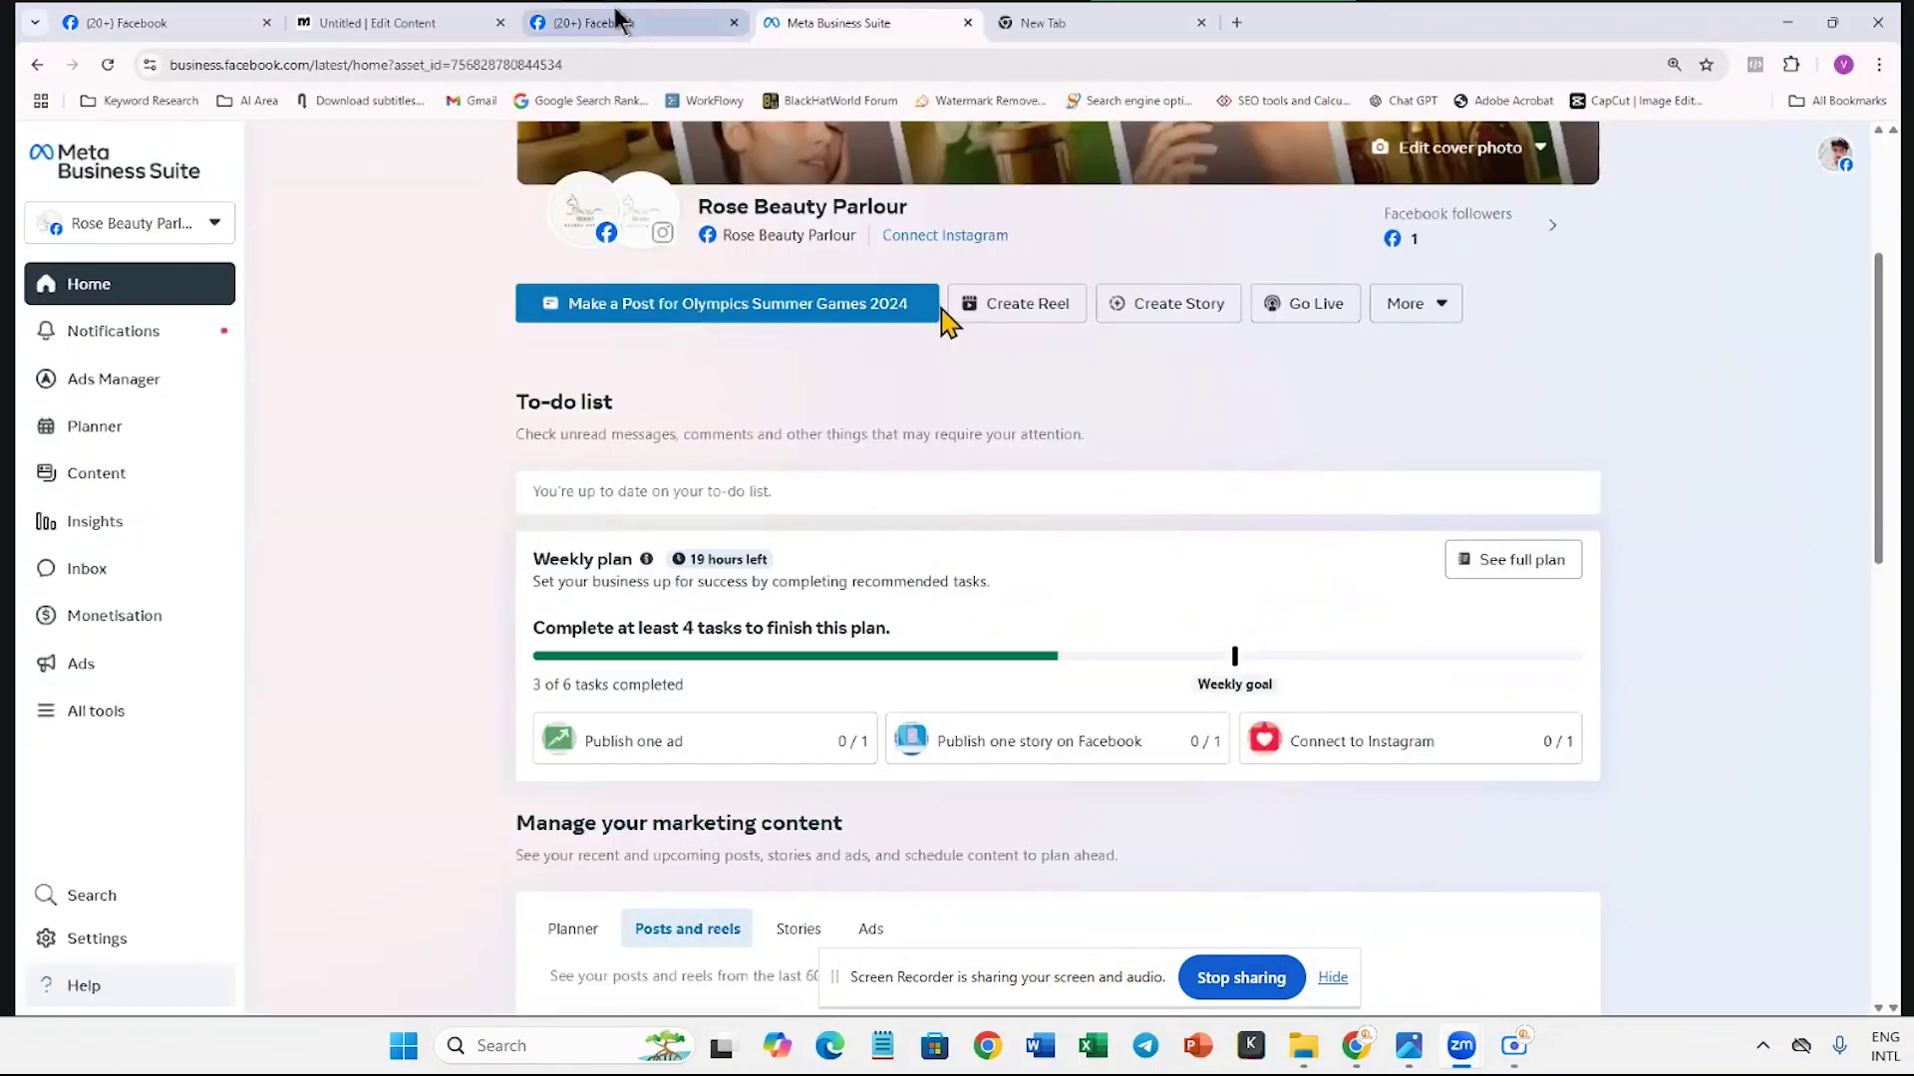
pyautogui.click(361, 22)
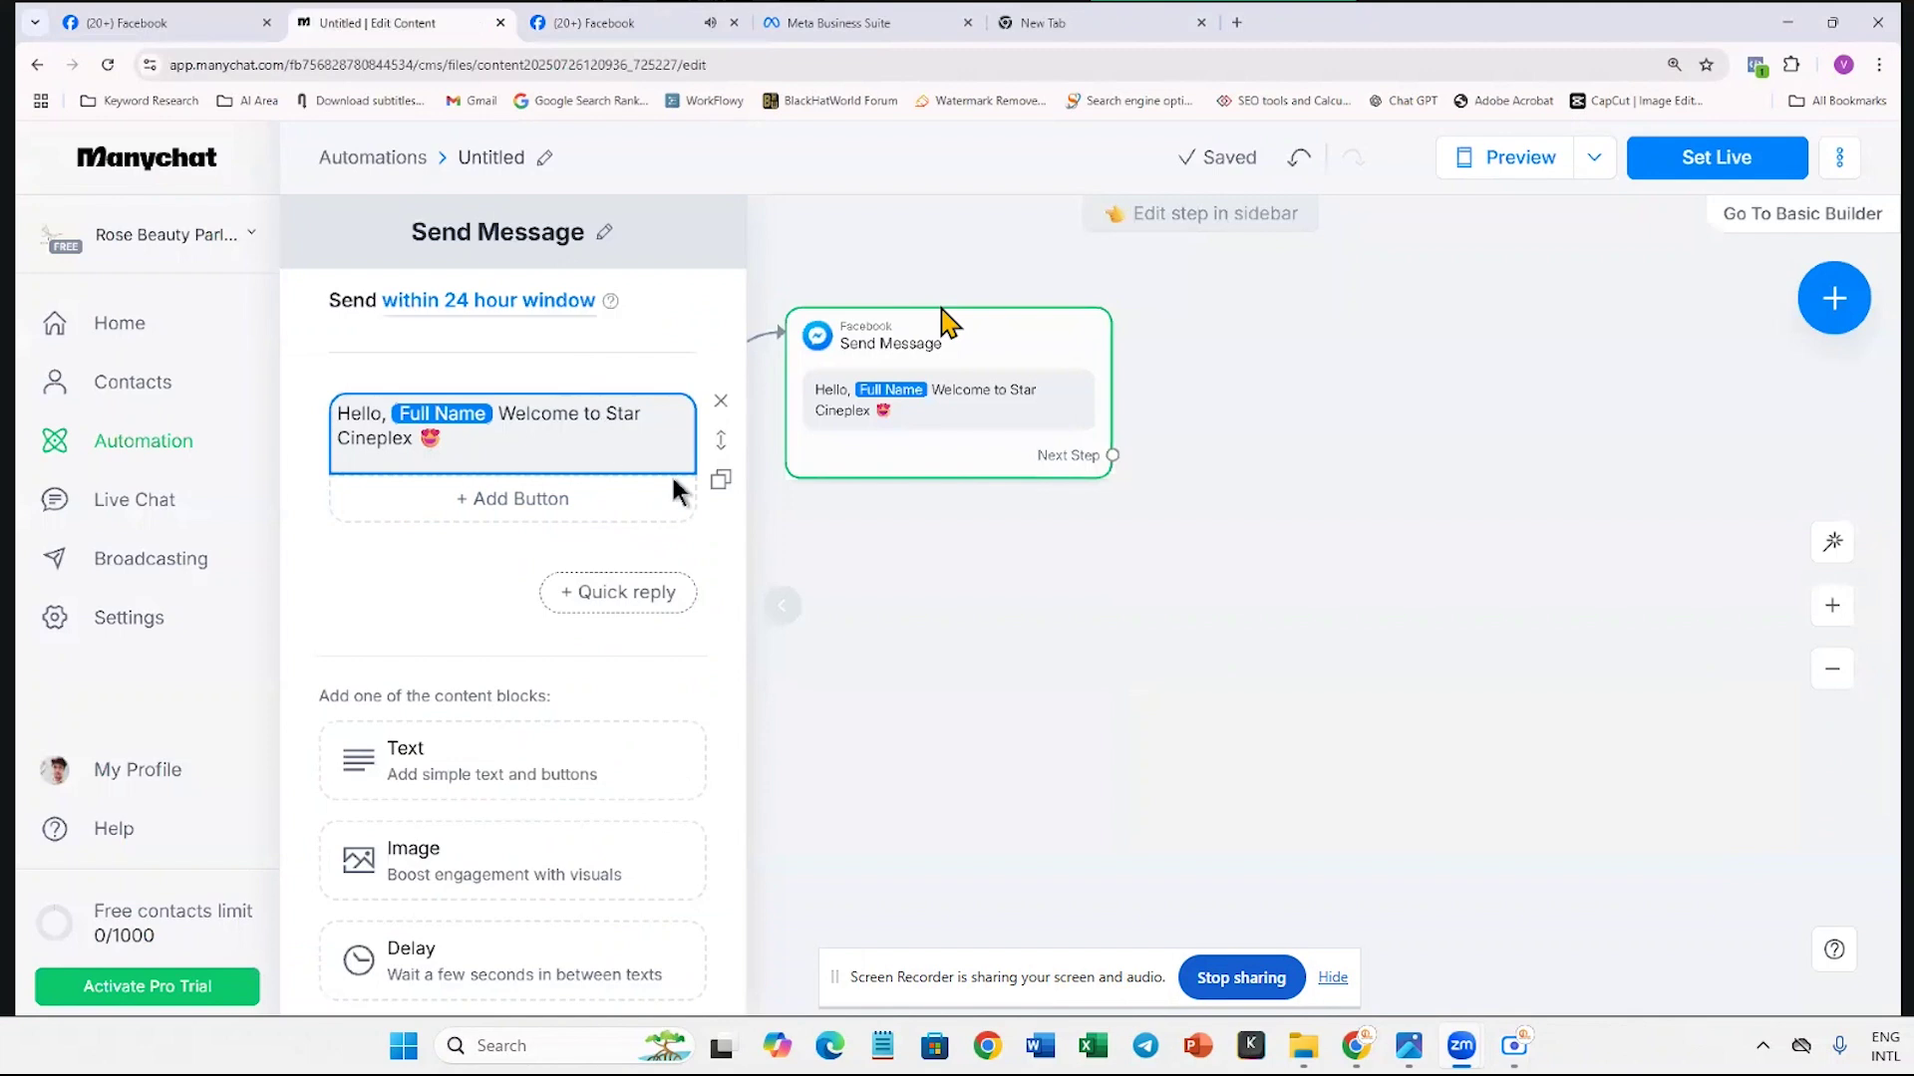
pyautogui.click(459, 443)
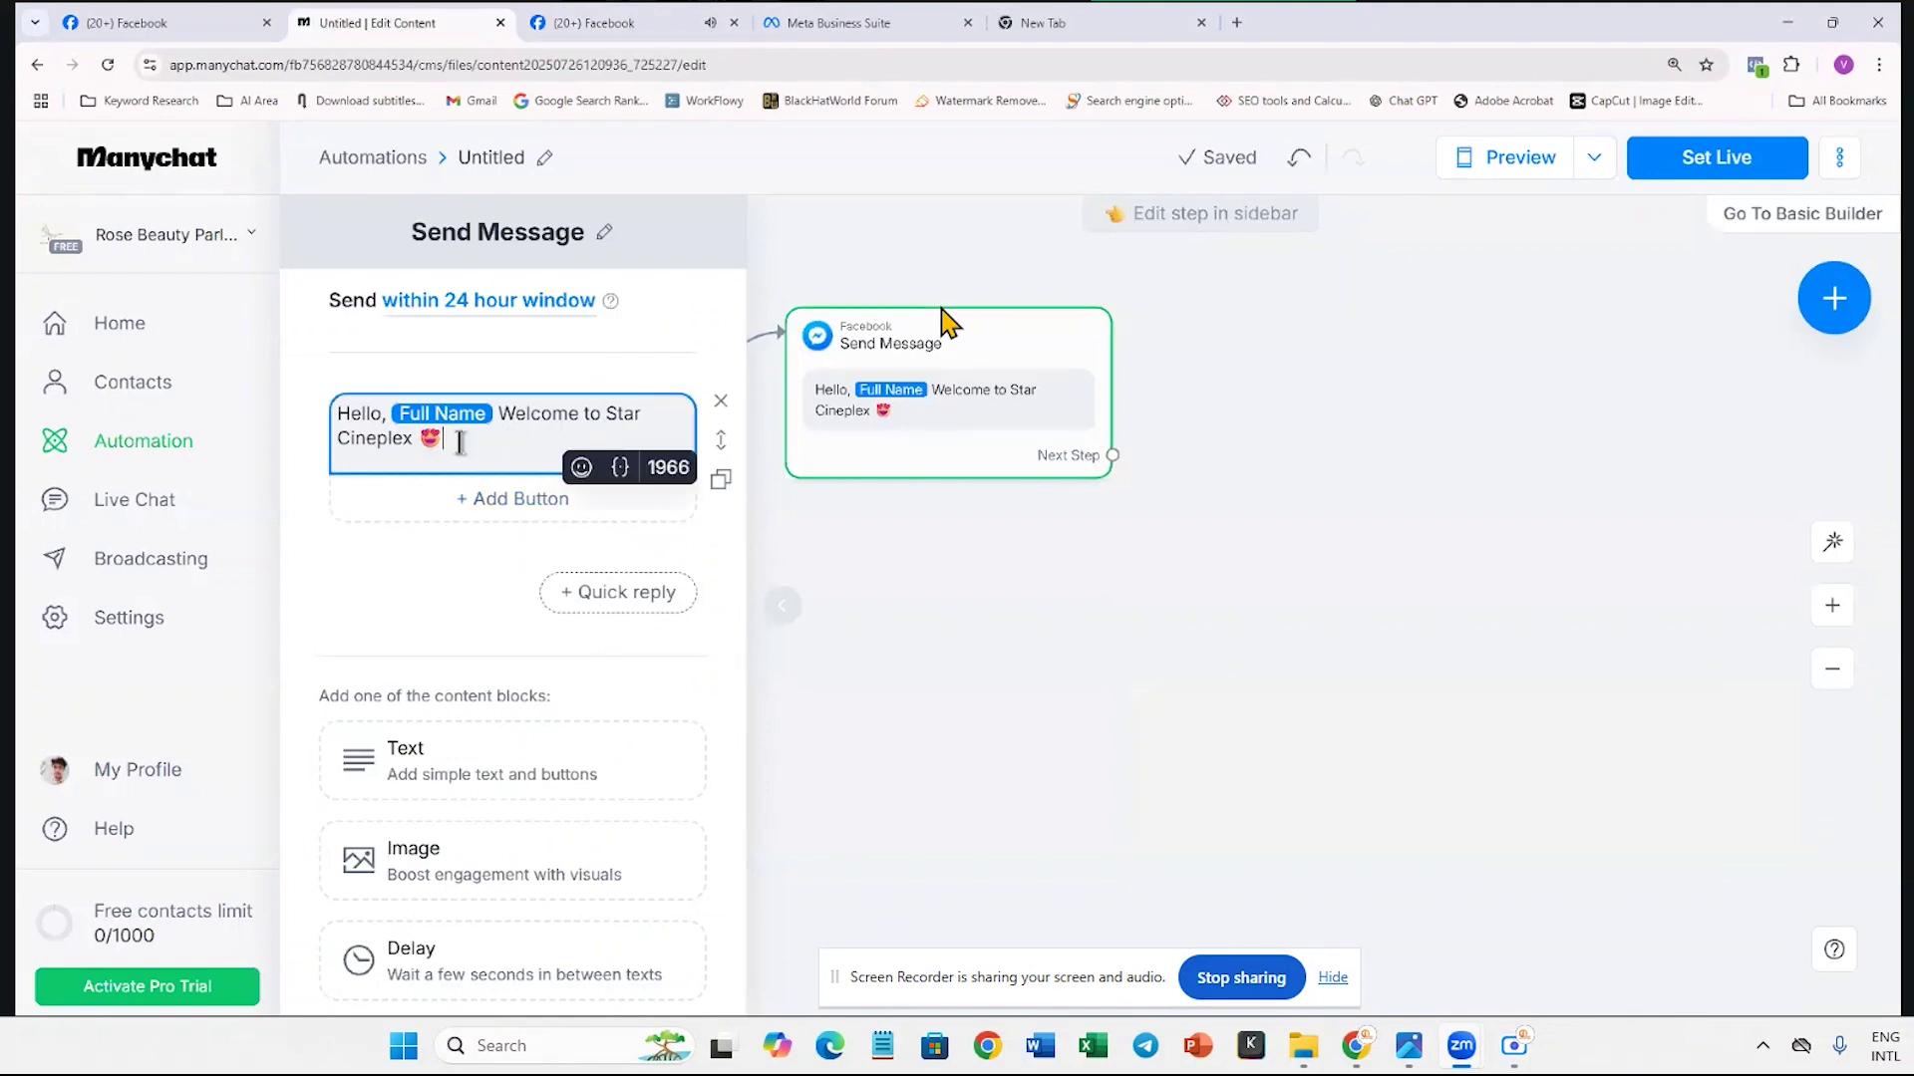
pyautogui.press('Return')
pyautogui.press('Return')
pyautogui.write("Please select your desired service from the buttons below 😉. or if you're the adventurous kind, you can tell me exactly what you need 😎")
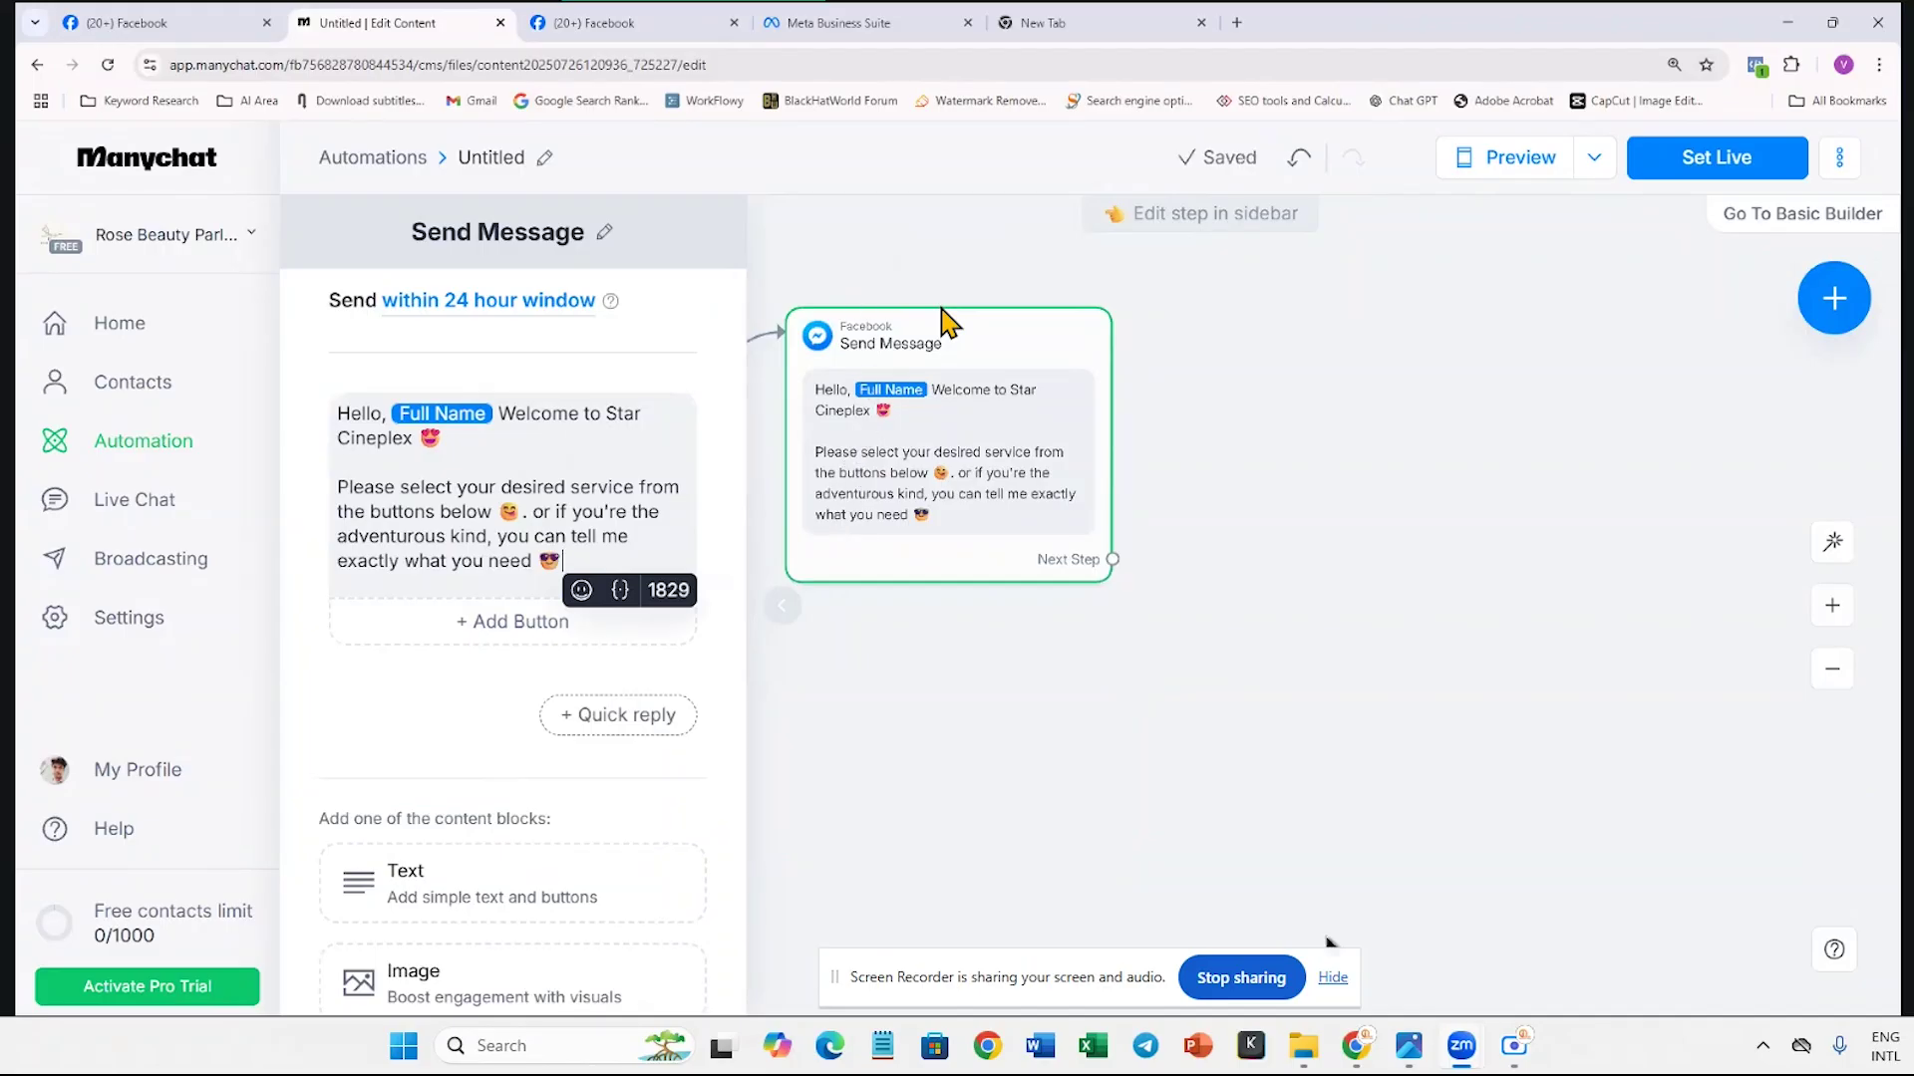
pyautogui.click(1296, 857)
# Check the message layout in the STAR Cineplex chat and delete the service-selection paragraph from the greeting text.
pyautogui.moveTo(919, 411)
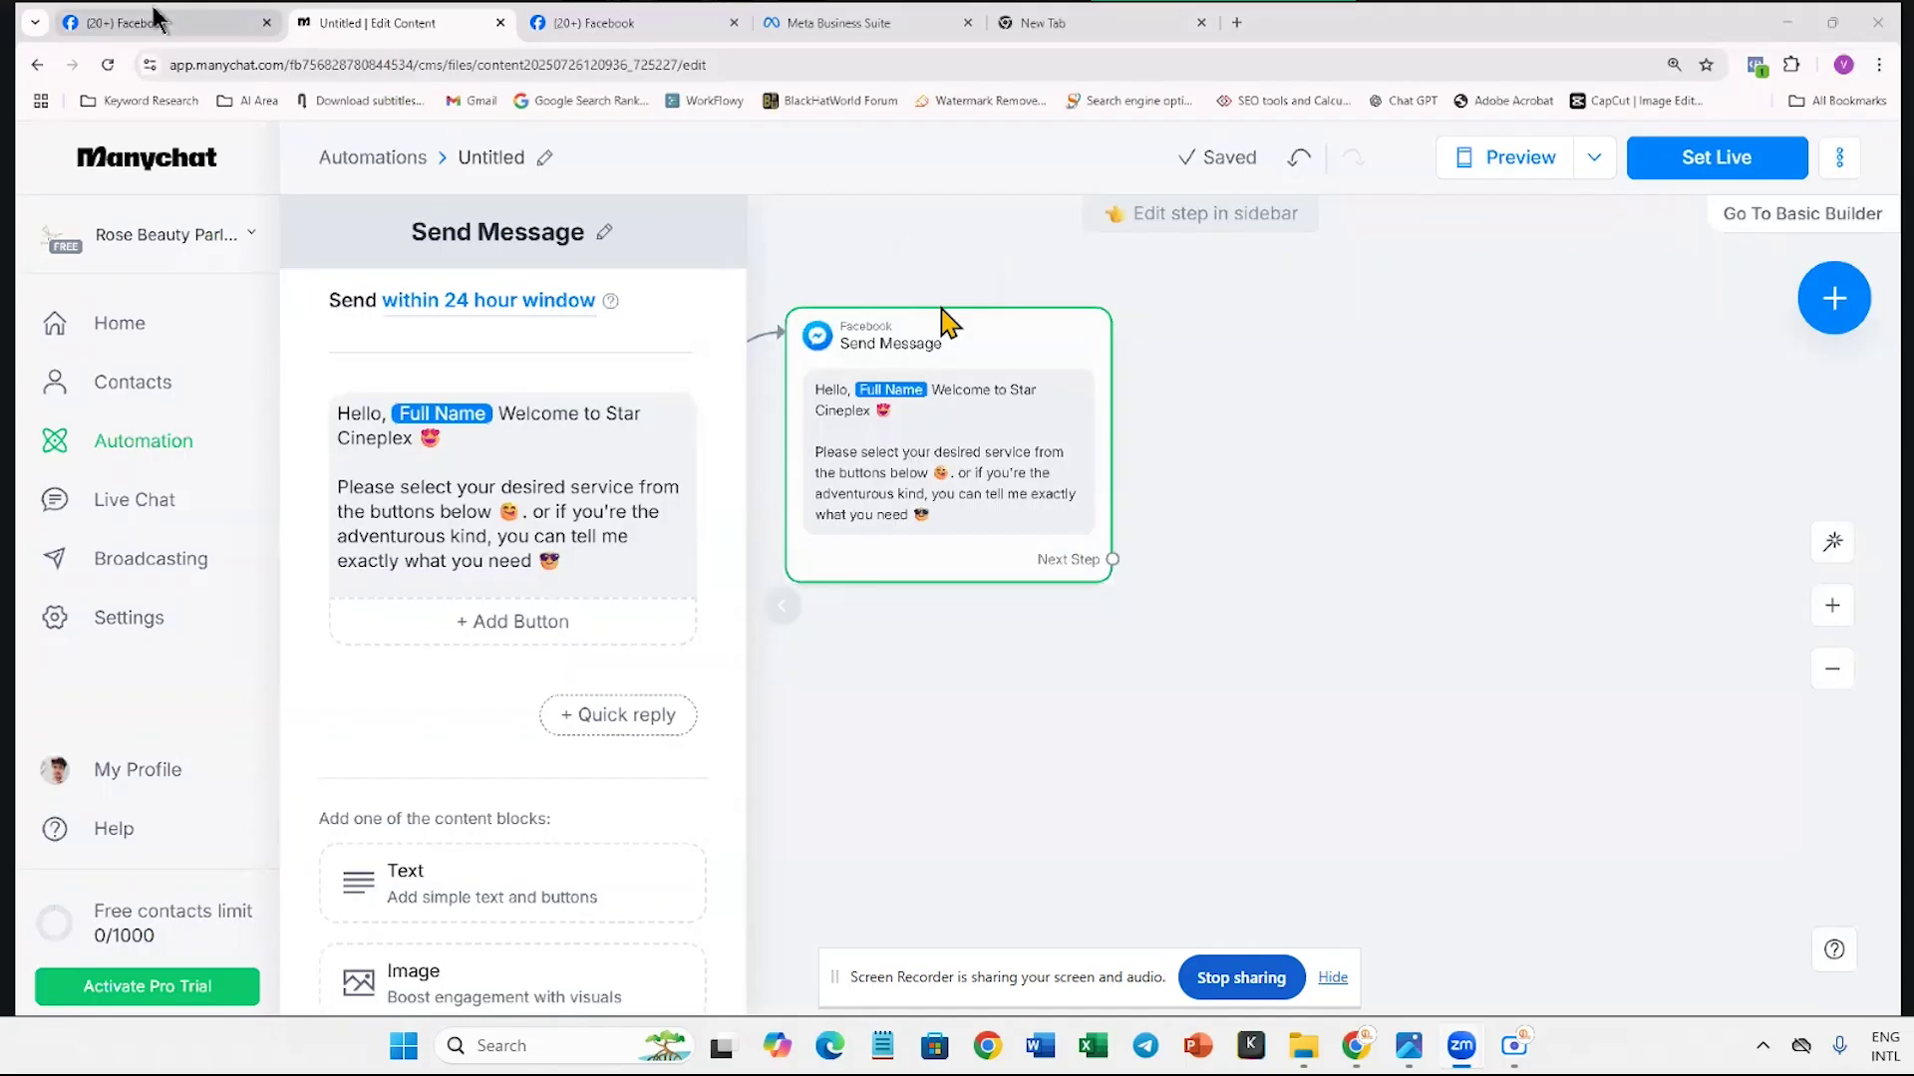
pyautogui.hotkey('ctrl', '1')
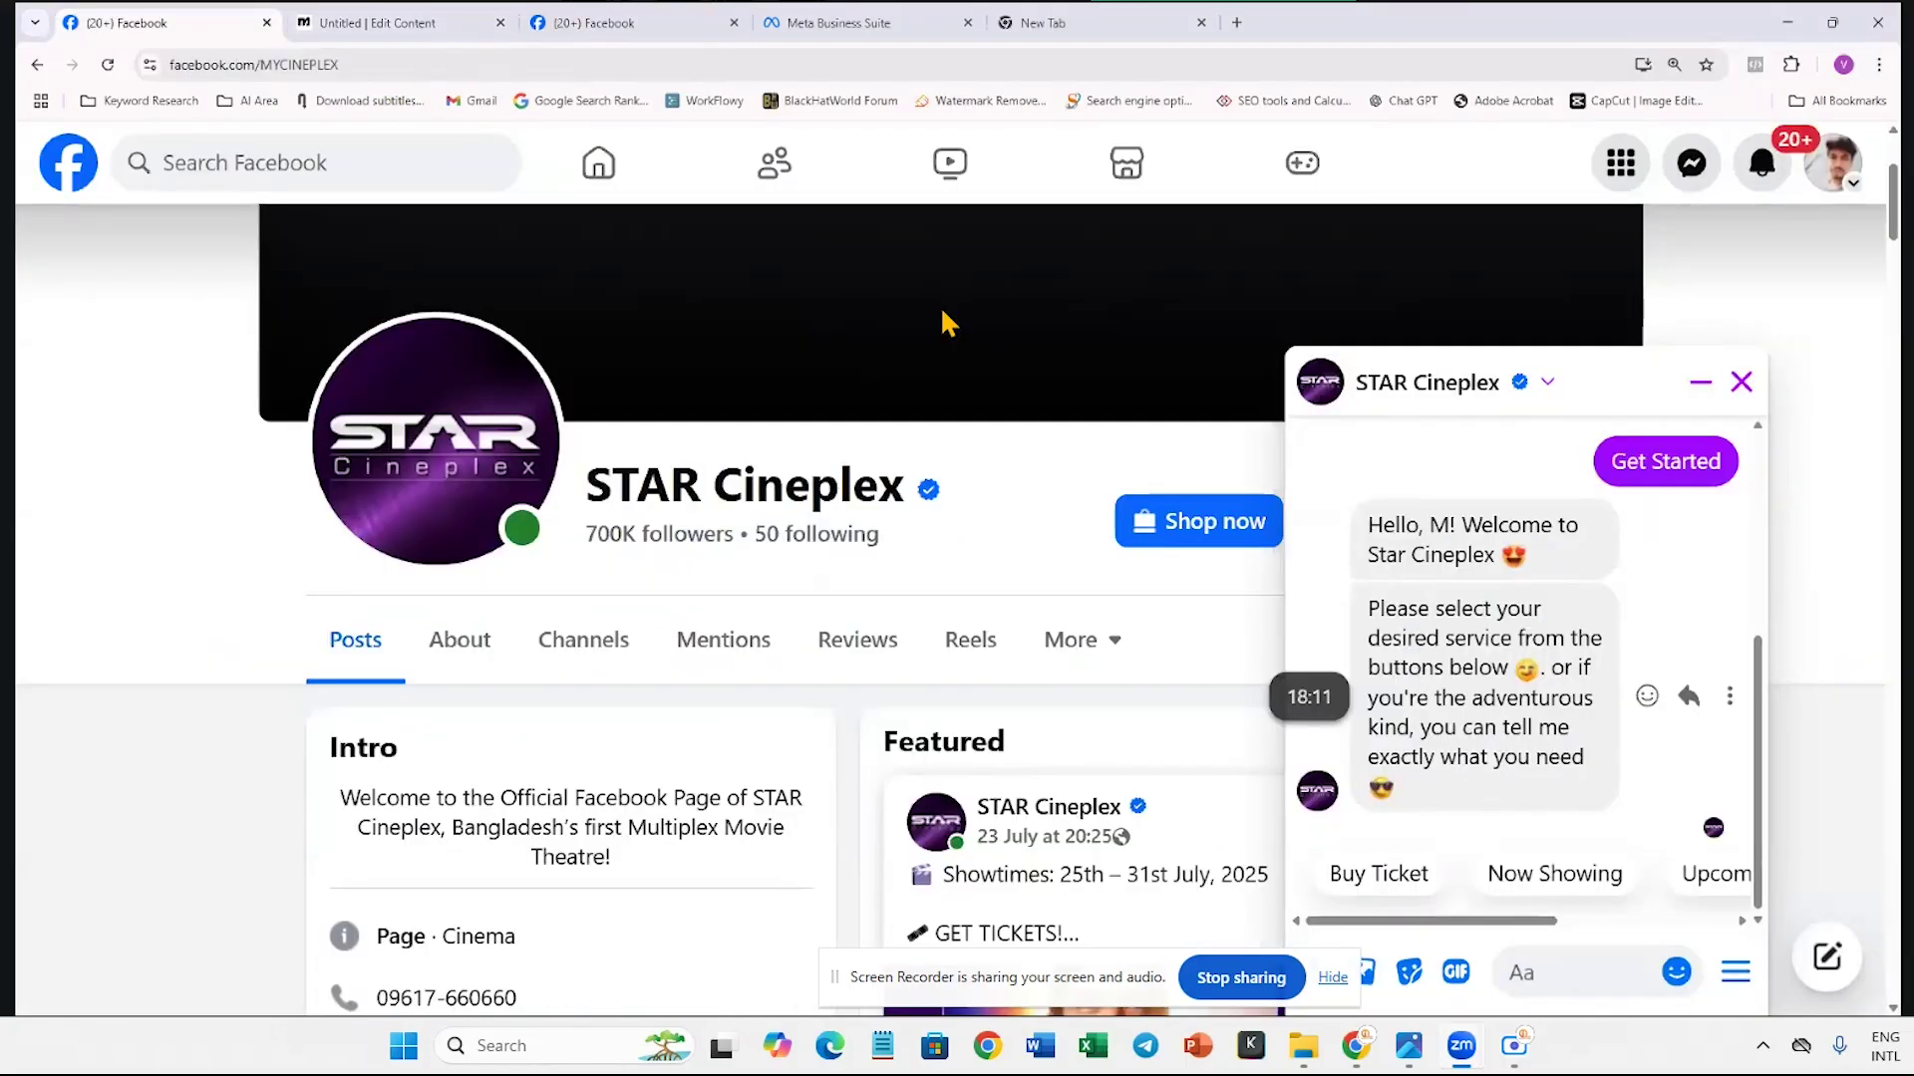
pyautogui.hotkey('ctrl', '2')
pyautogui.moveTo(573, 561); pyautogui.dragTo(283, 491)
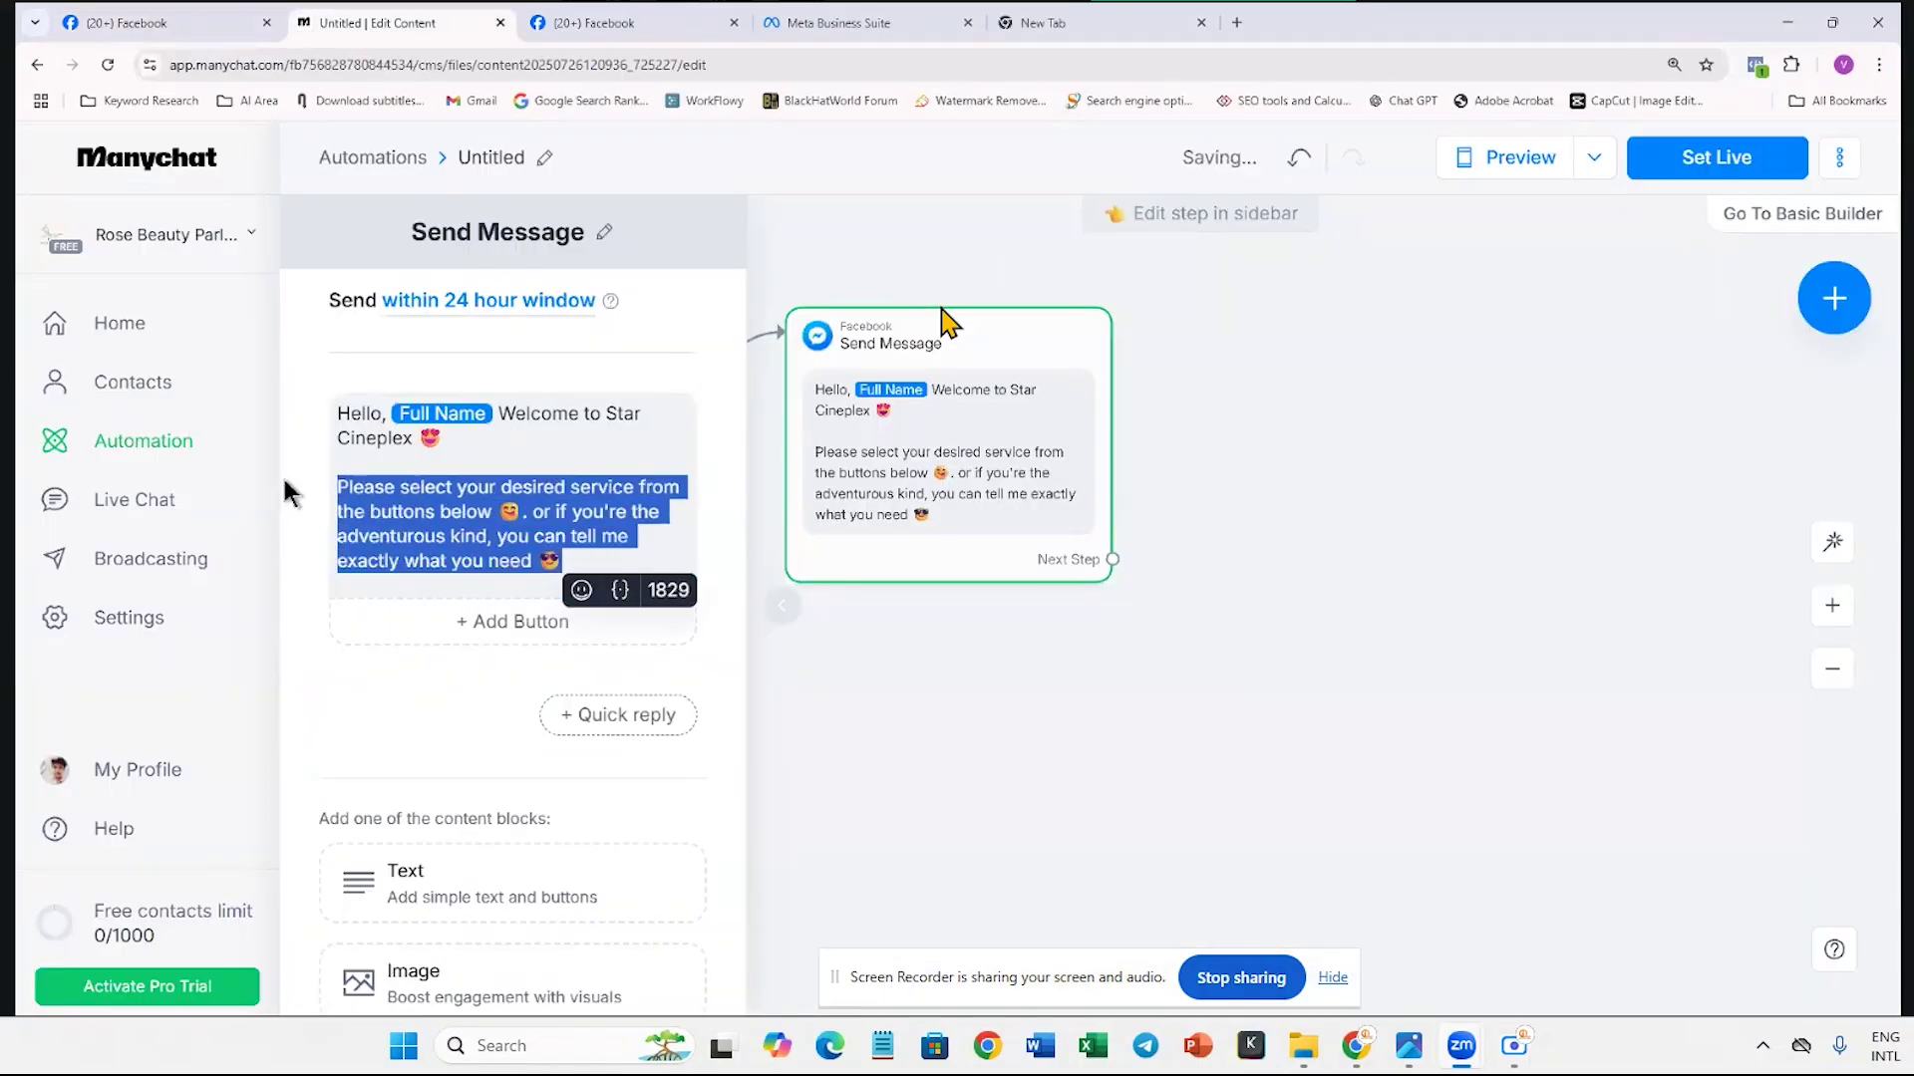
pyautogui.press('BackSpace')
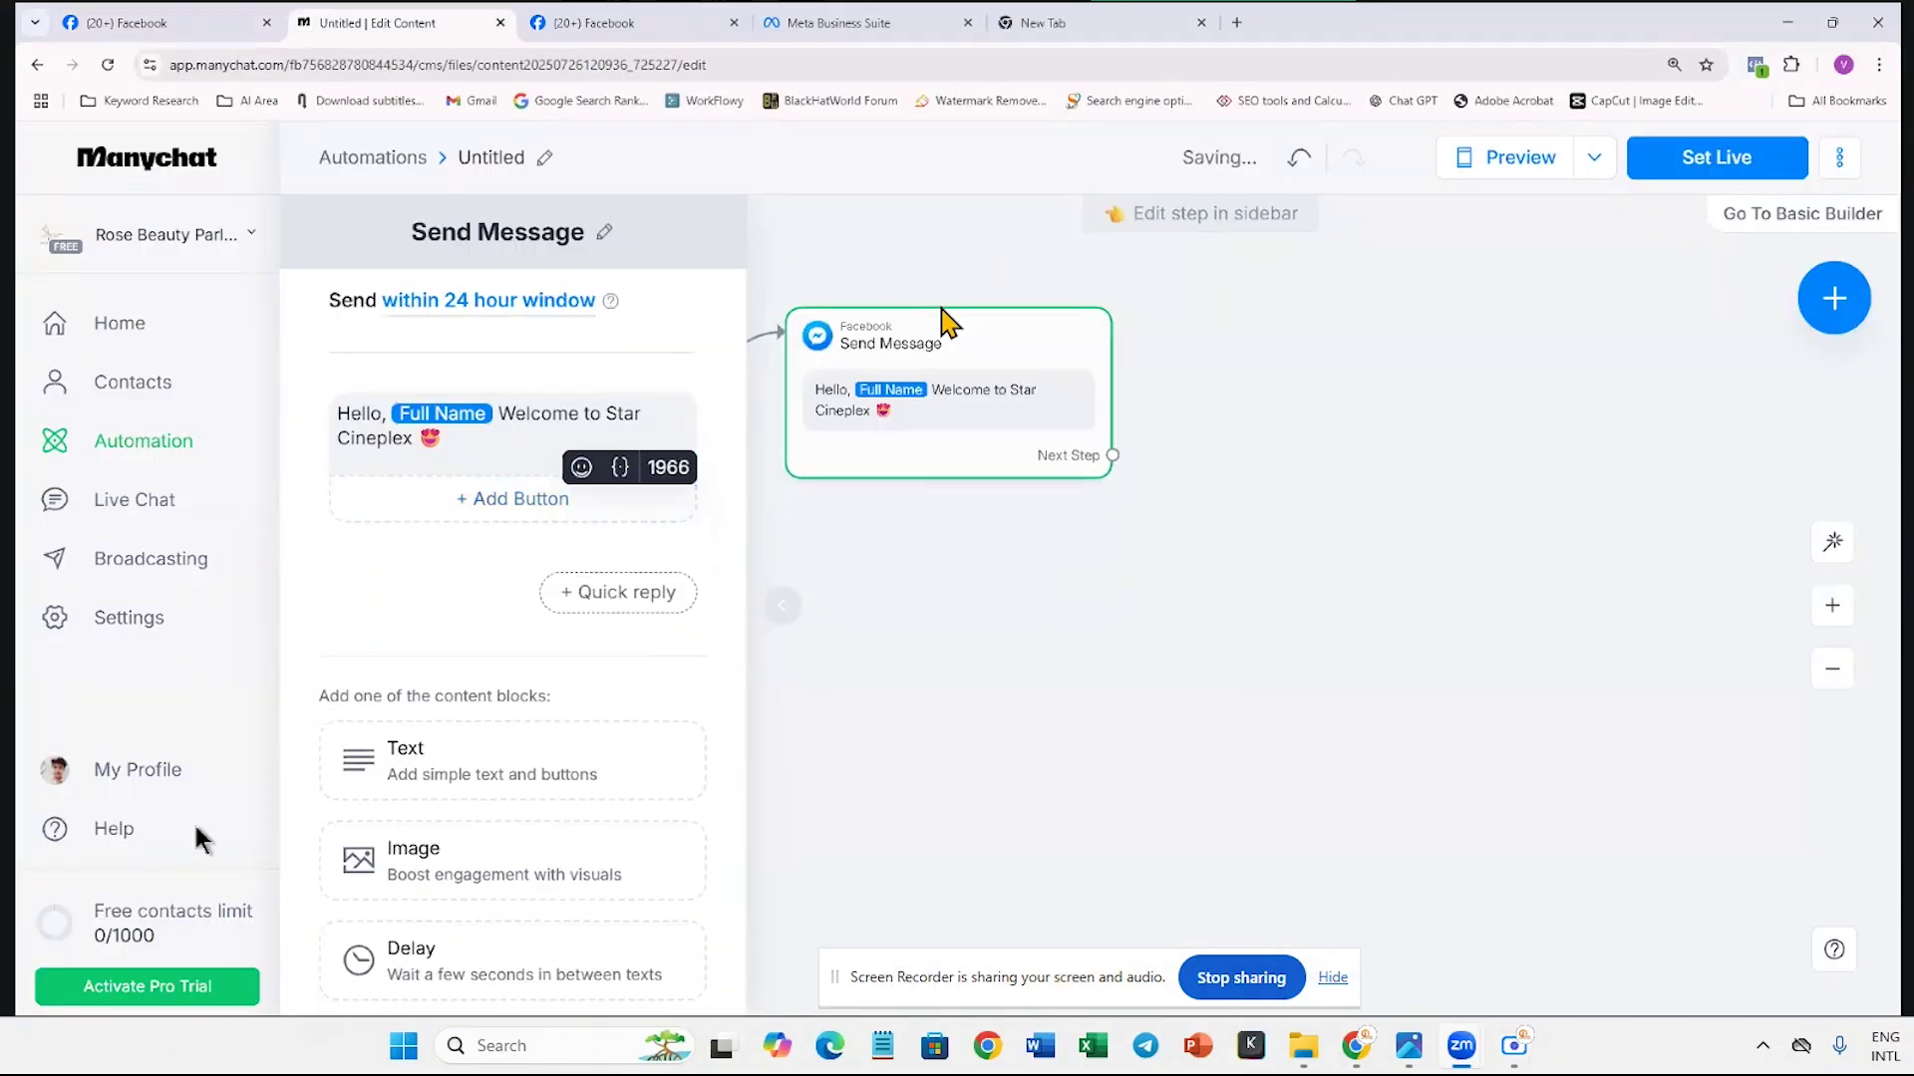
# View the additional content block types that can follow the greeting.
pyautogui.scroll(-3, 512, 675)
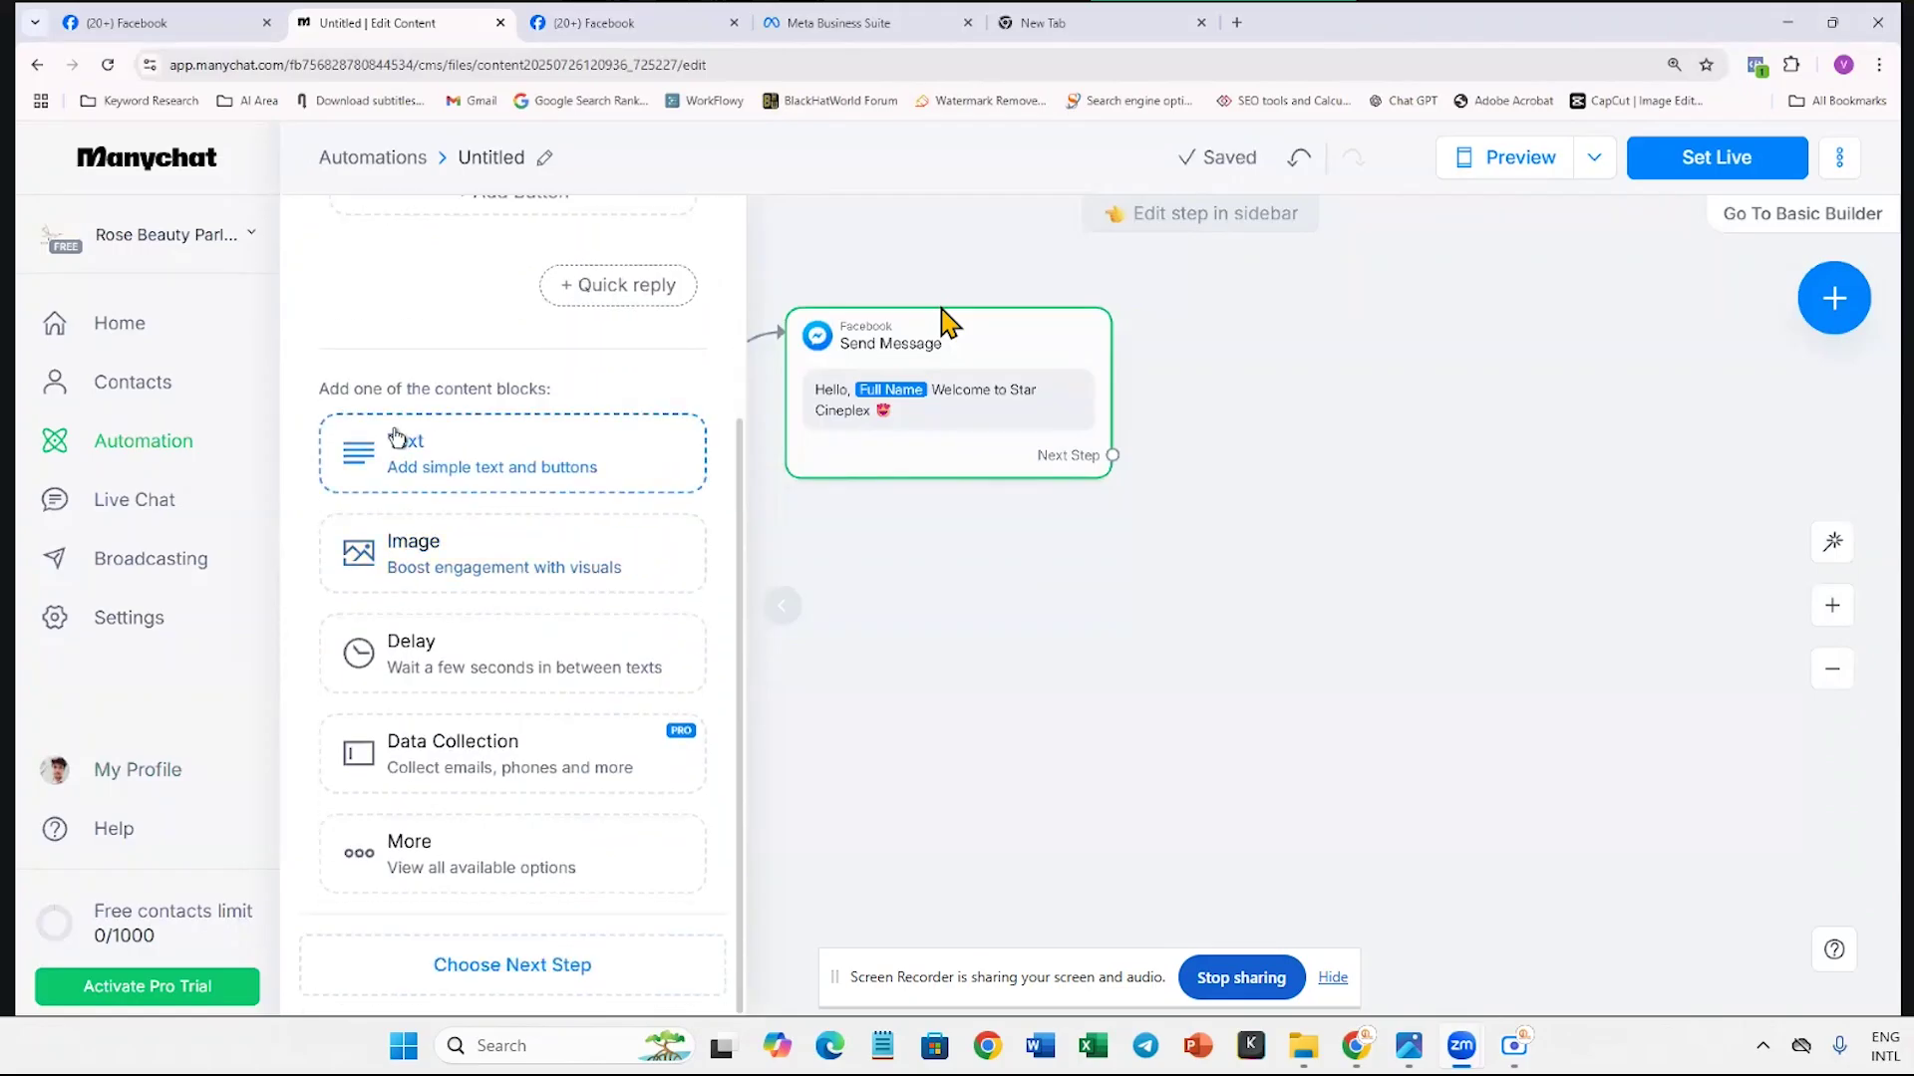
pyautogui.click(396, 865)
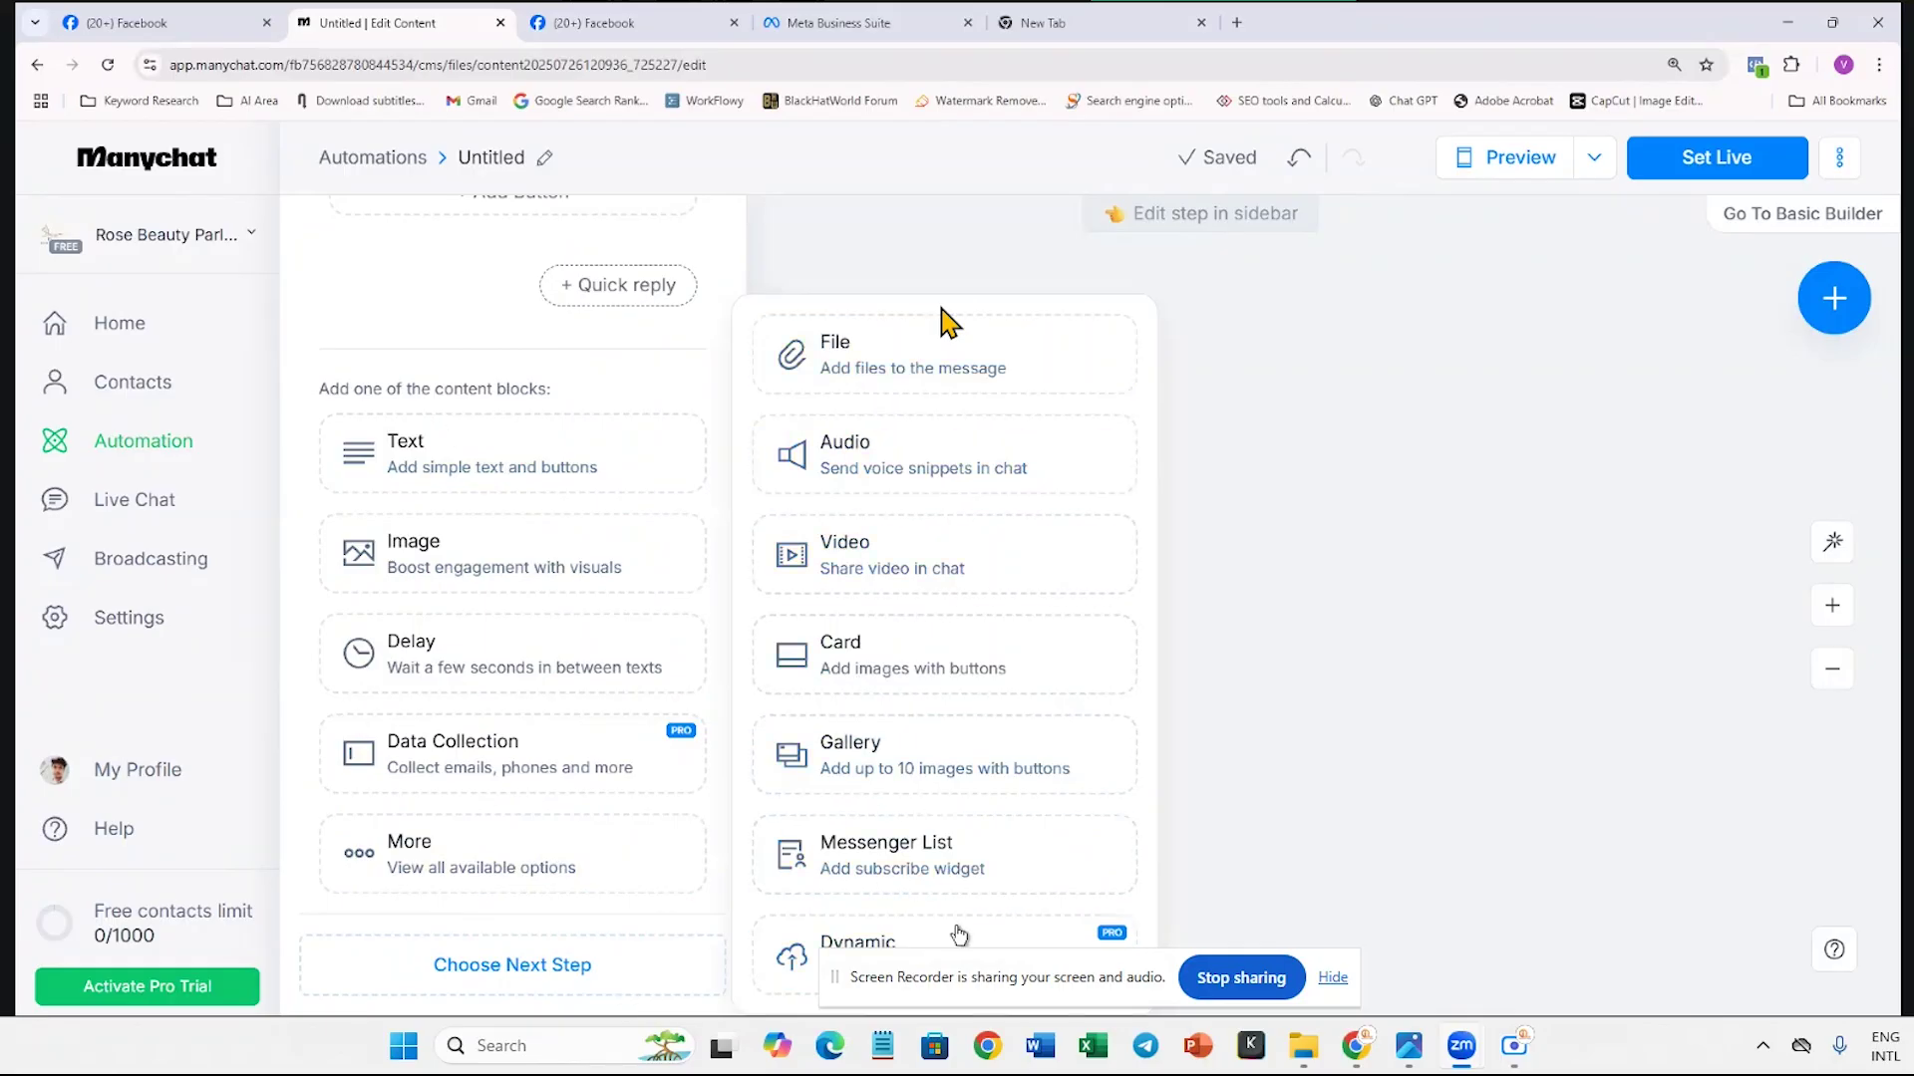
pyautogui.click(431, 284)
# Copy the full service-selection message, including its emojis, from the STAR Cineplex chat.
pyautogui.click(114, 22)
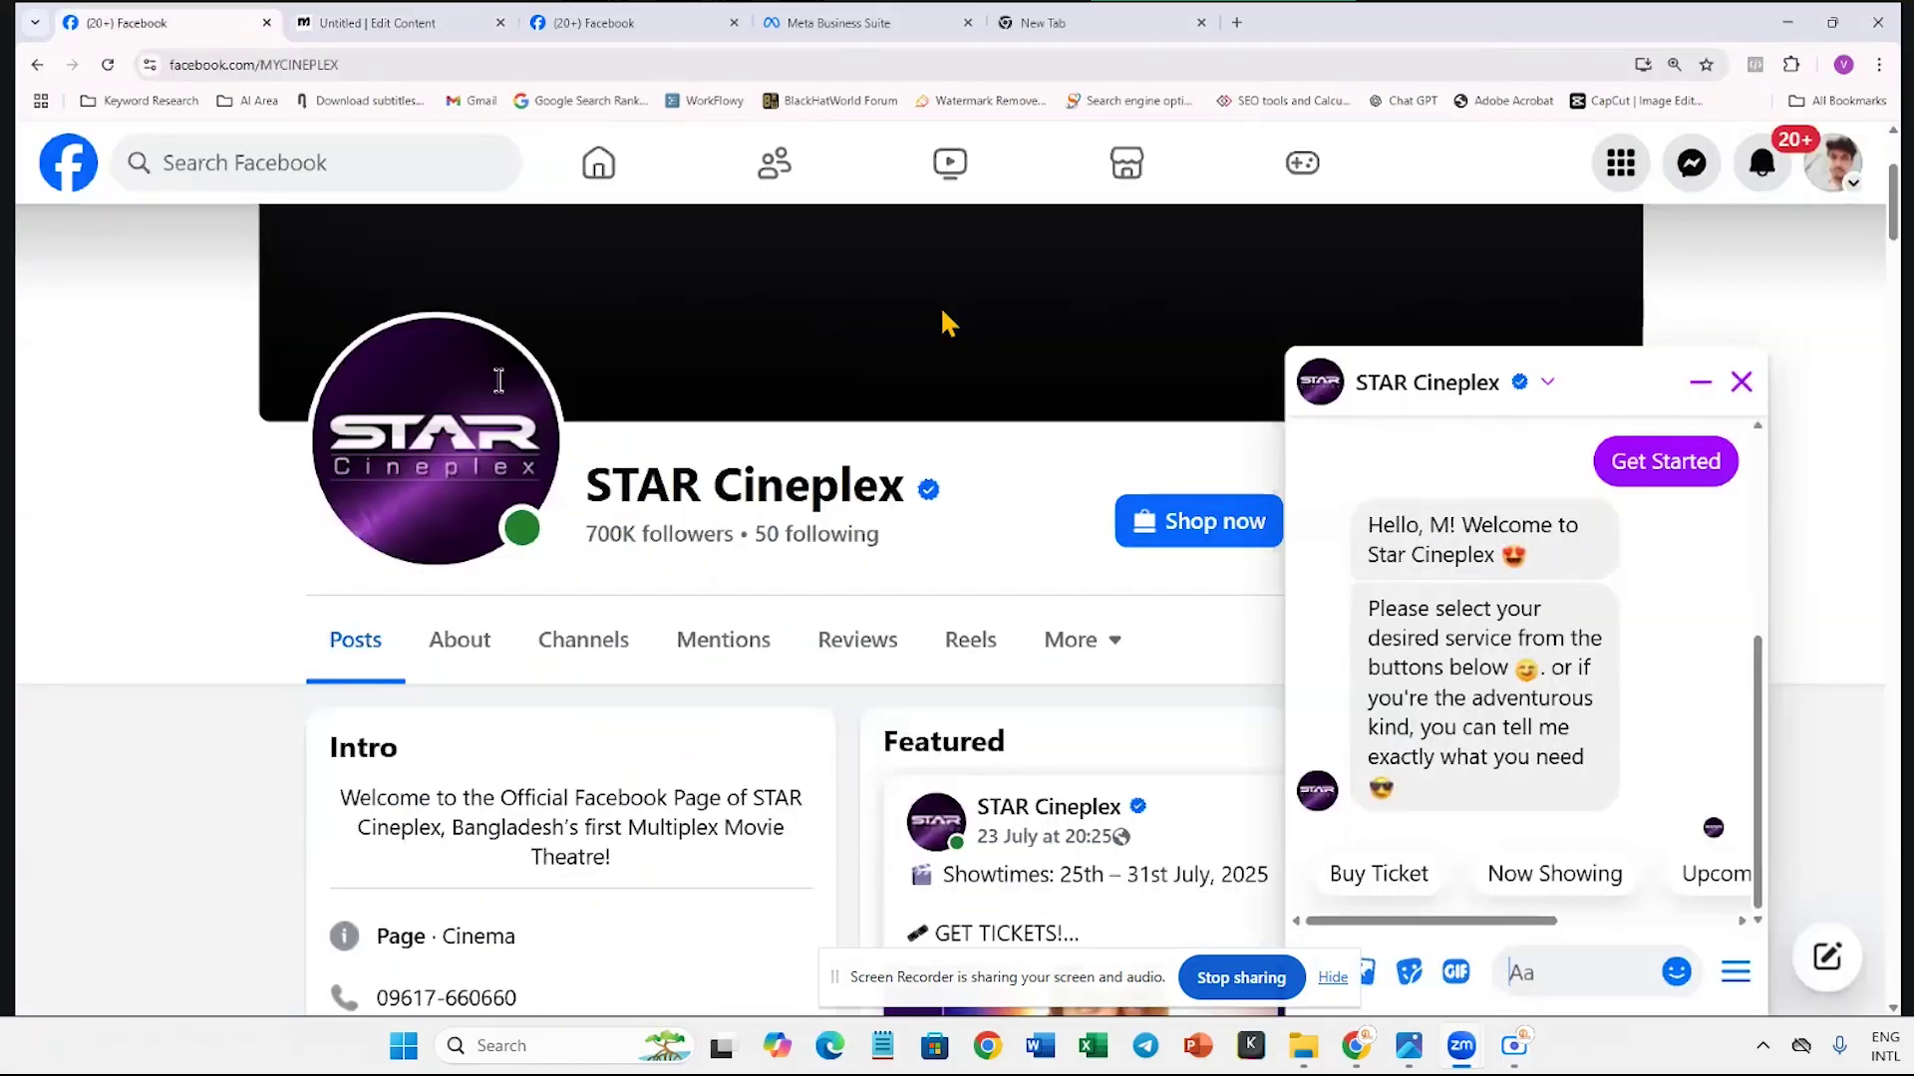
pyautogui.moveTo(1370, 606); pyautogui.dragTo(1527, 786)
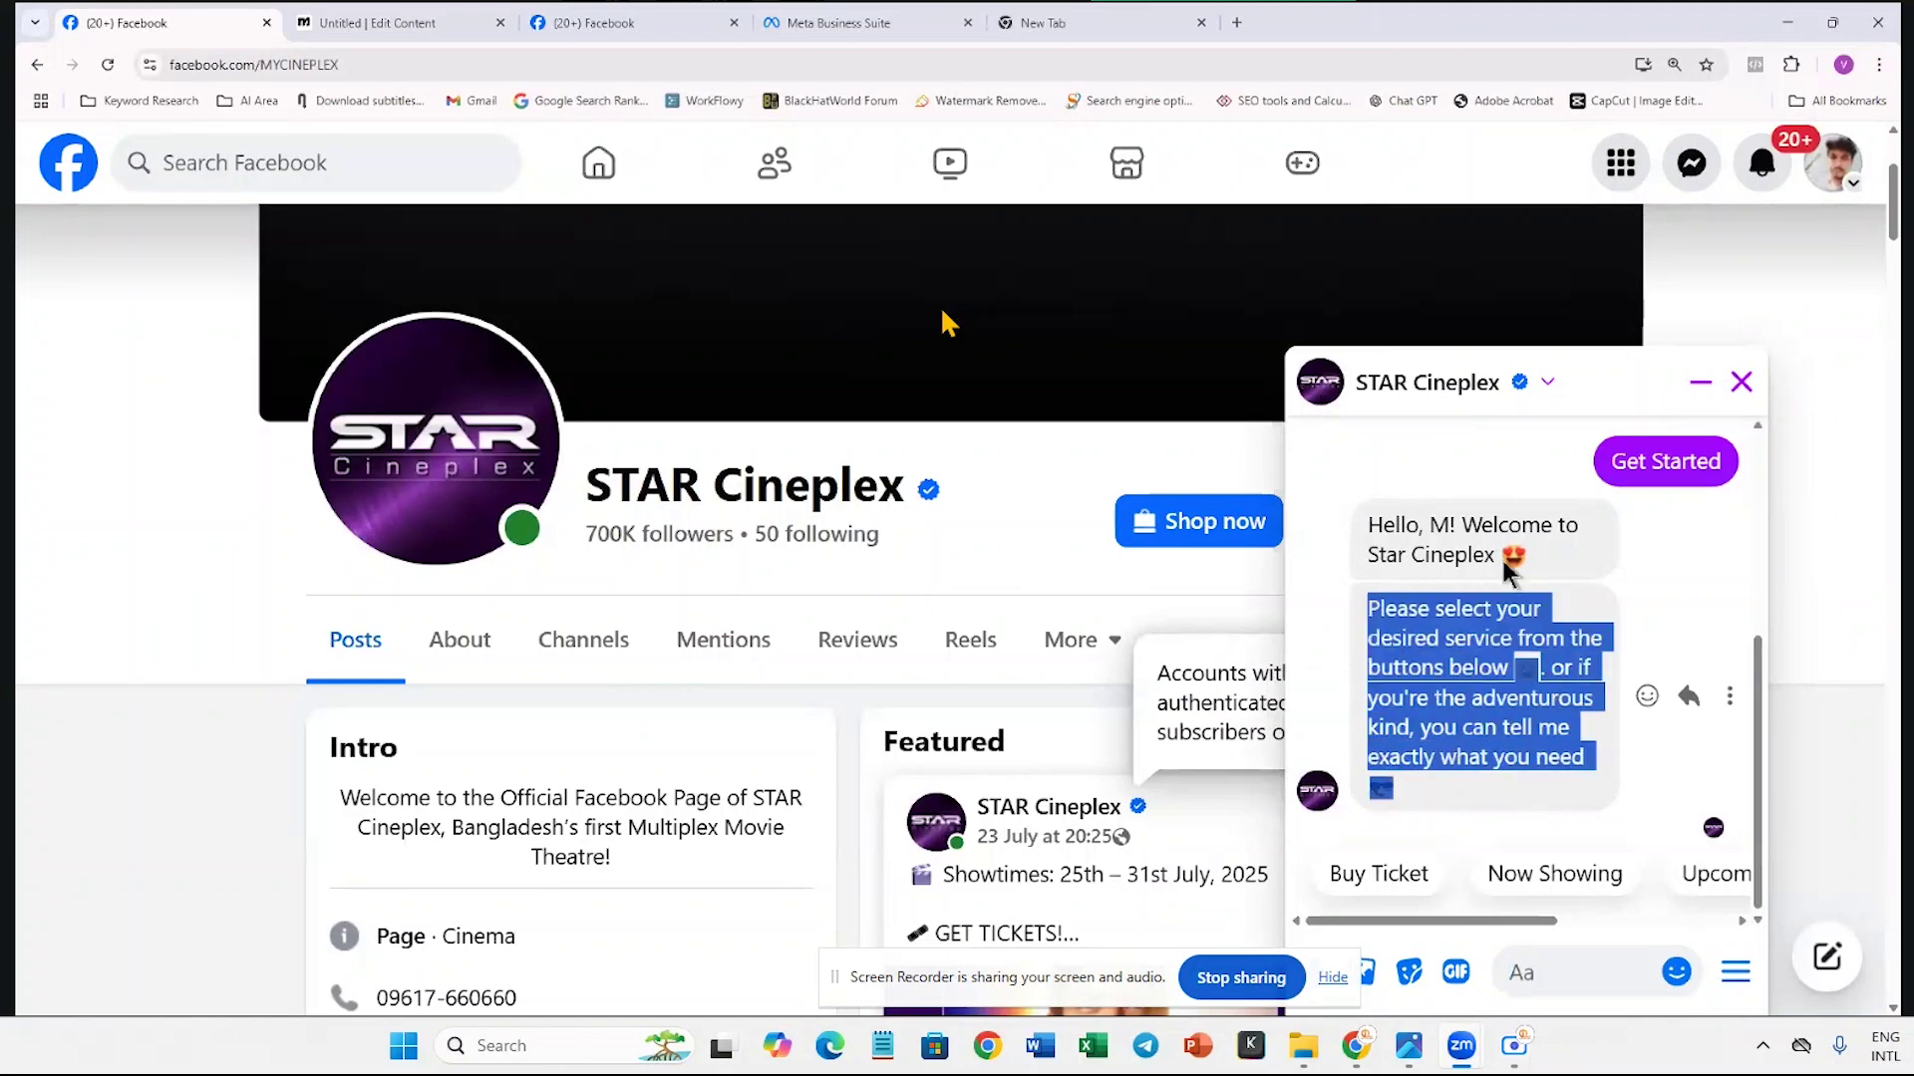
pyautogui.hotkey('alt', 'Tab')
# Add a second text block below the greeting in Manychat and paste the service-selection message into it.
pyautogui.click(442, 22)
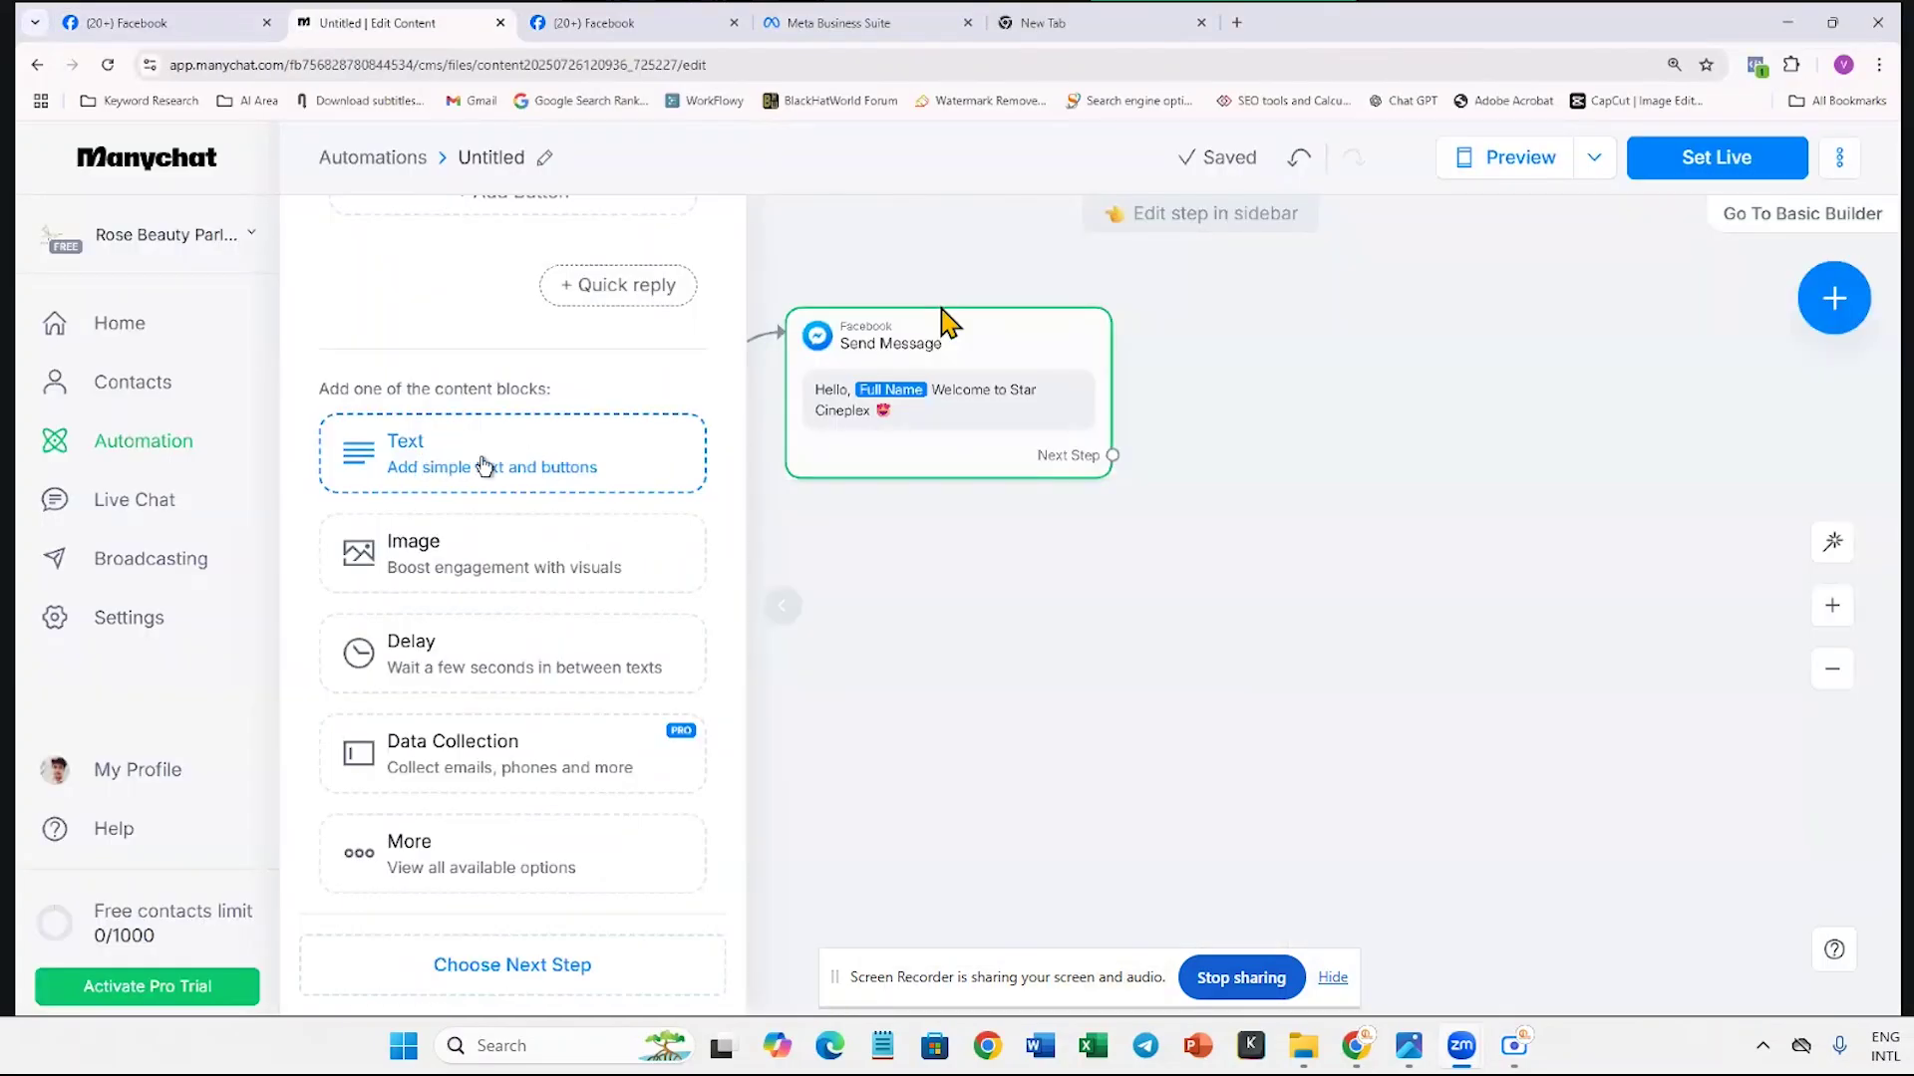
pyautogui.click(470, 462)
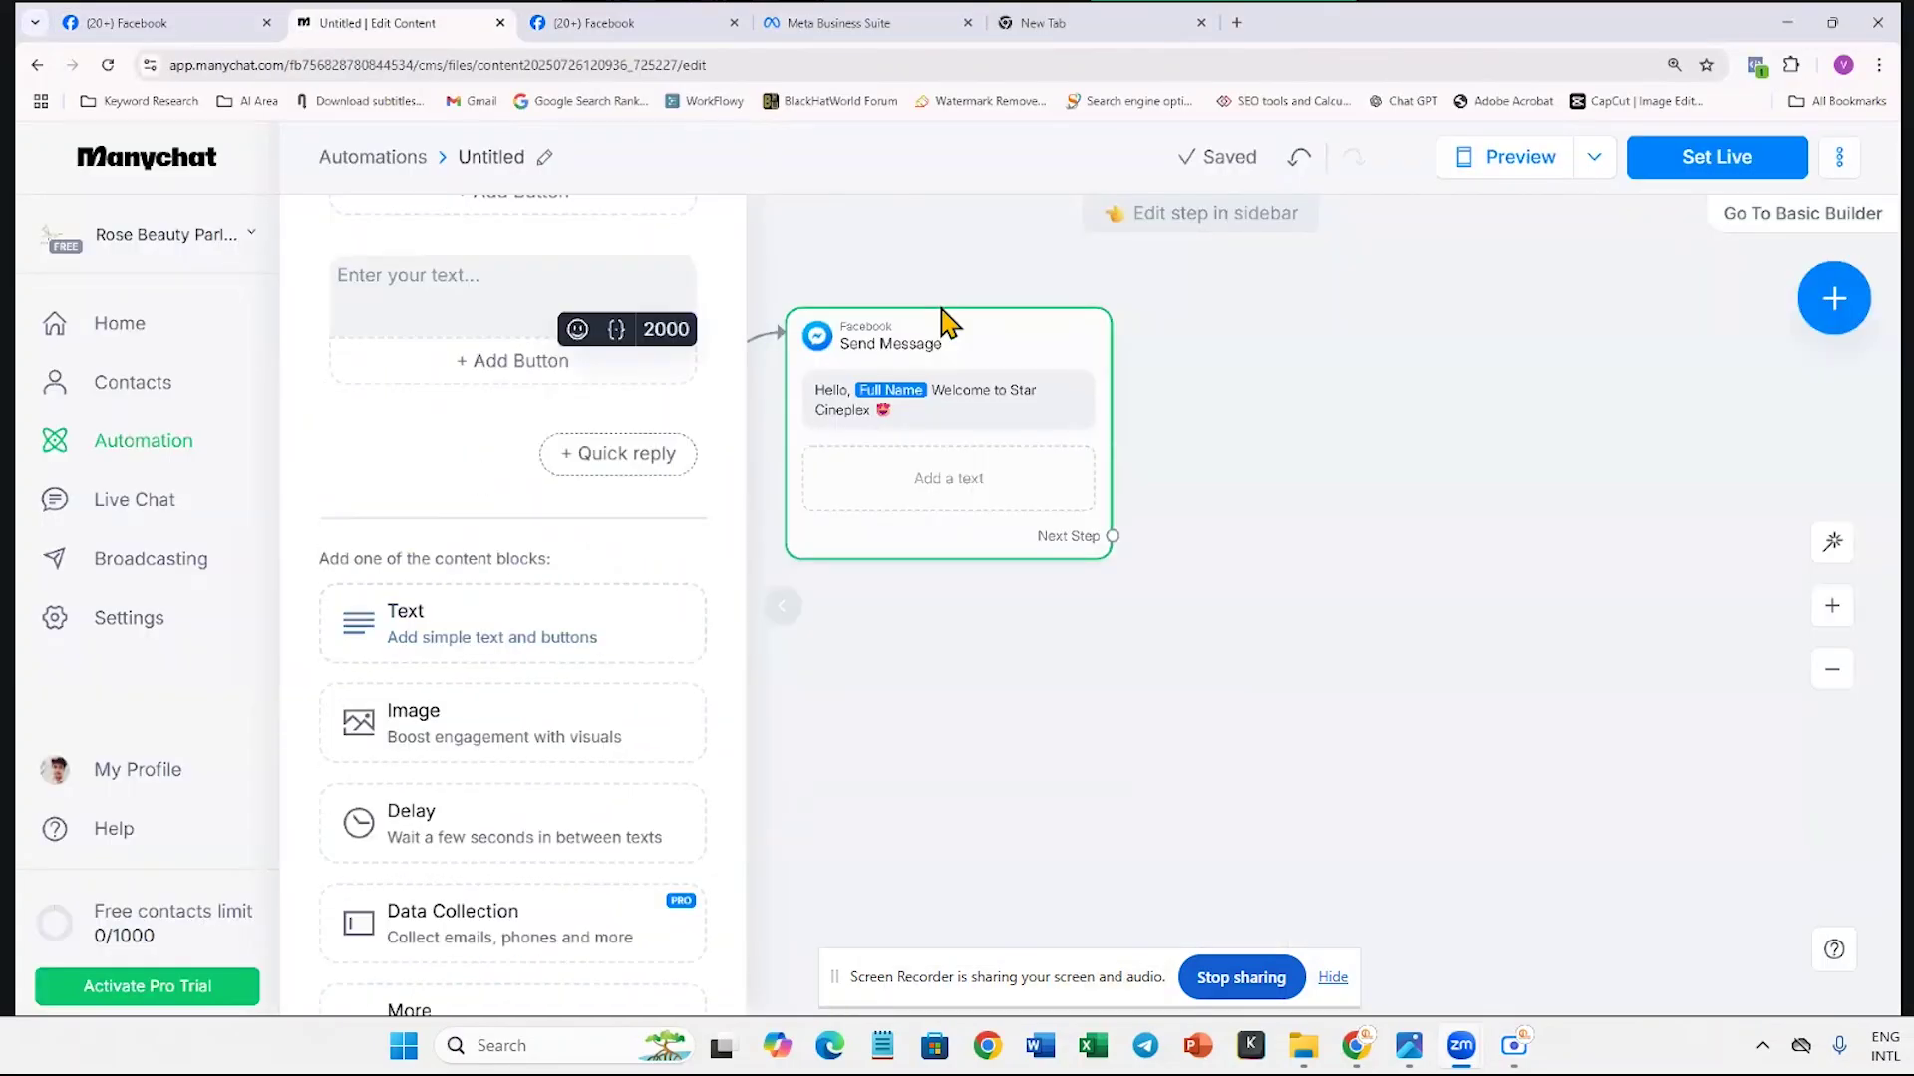
pyautogui.scroll(3, 501, 594)
pyautogui.click(465, 583)
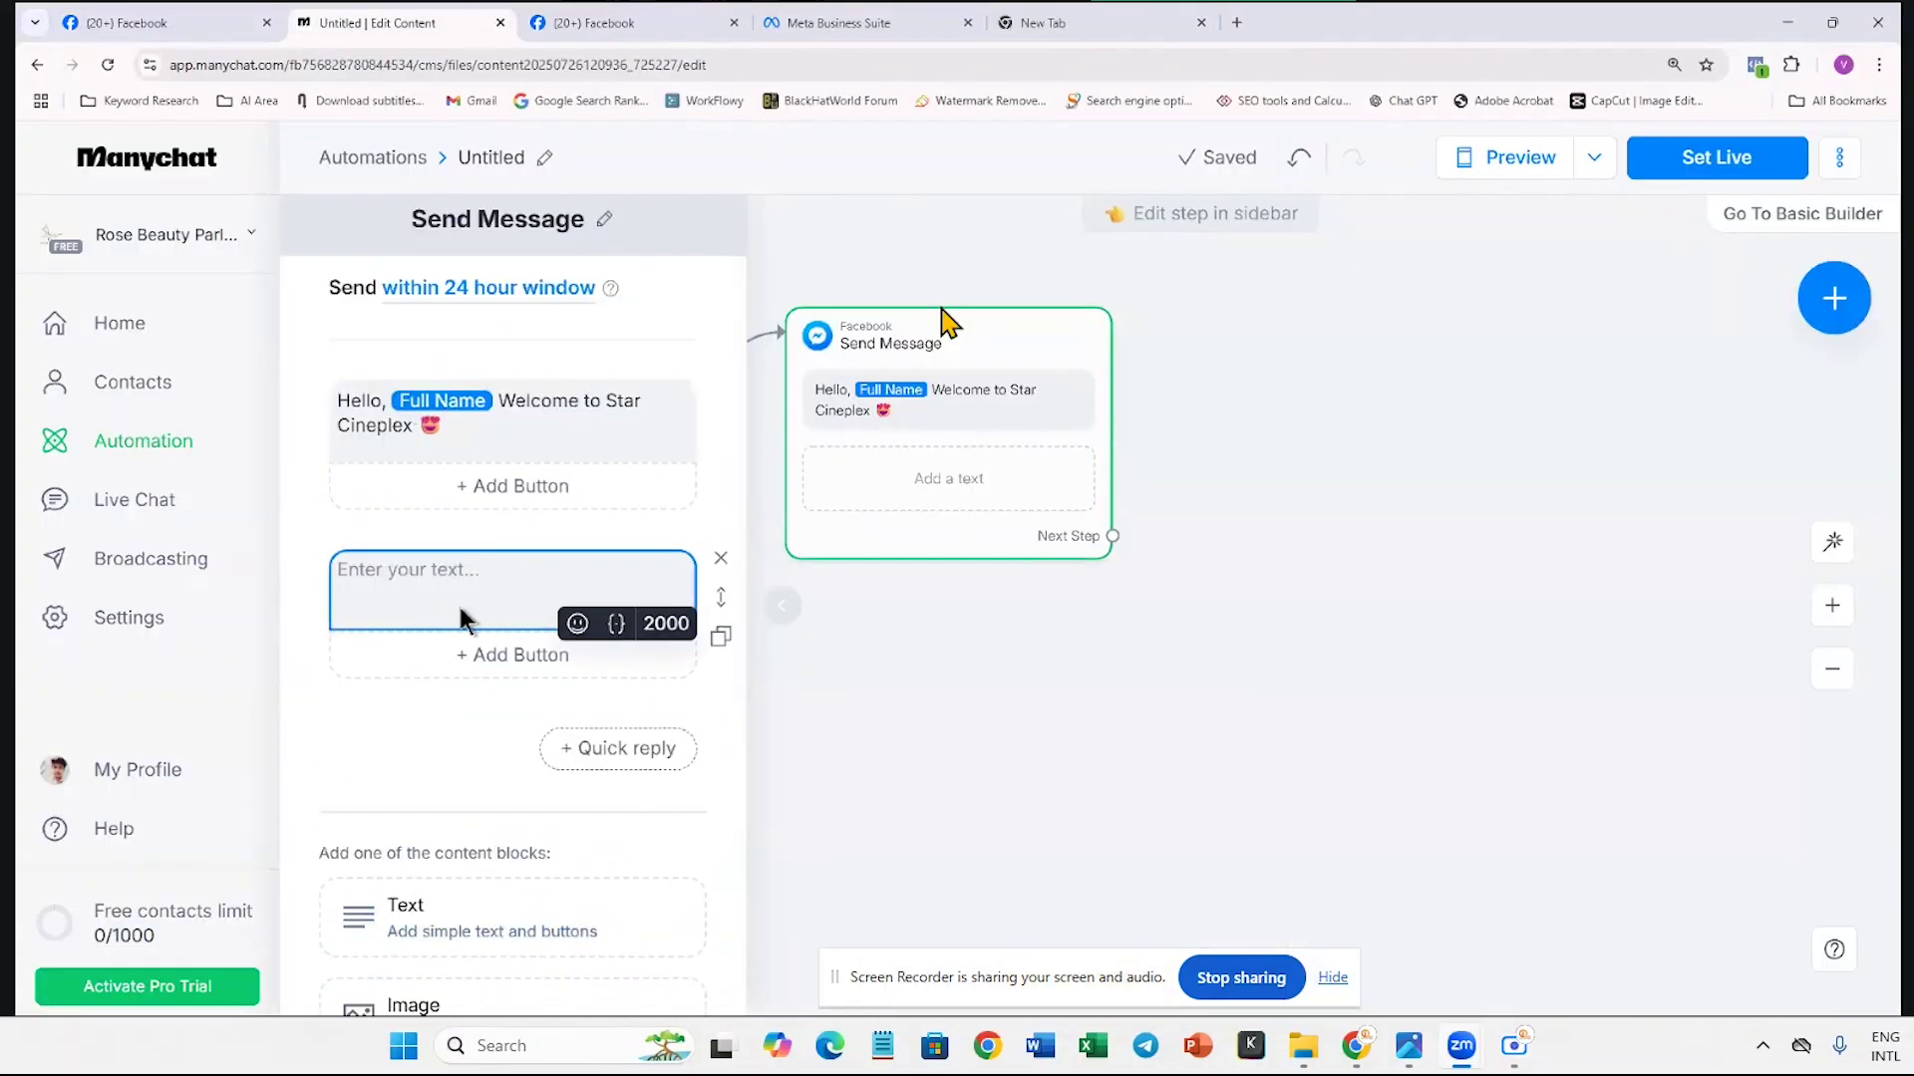
pyautogui.write("Please select your desired service from the buttons below 😊 . or if you're the adventurous kind, you can tell me exactly what you need 😎")
pyautogui.click(885, 407)
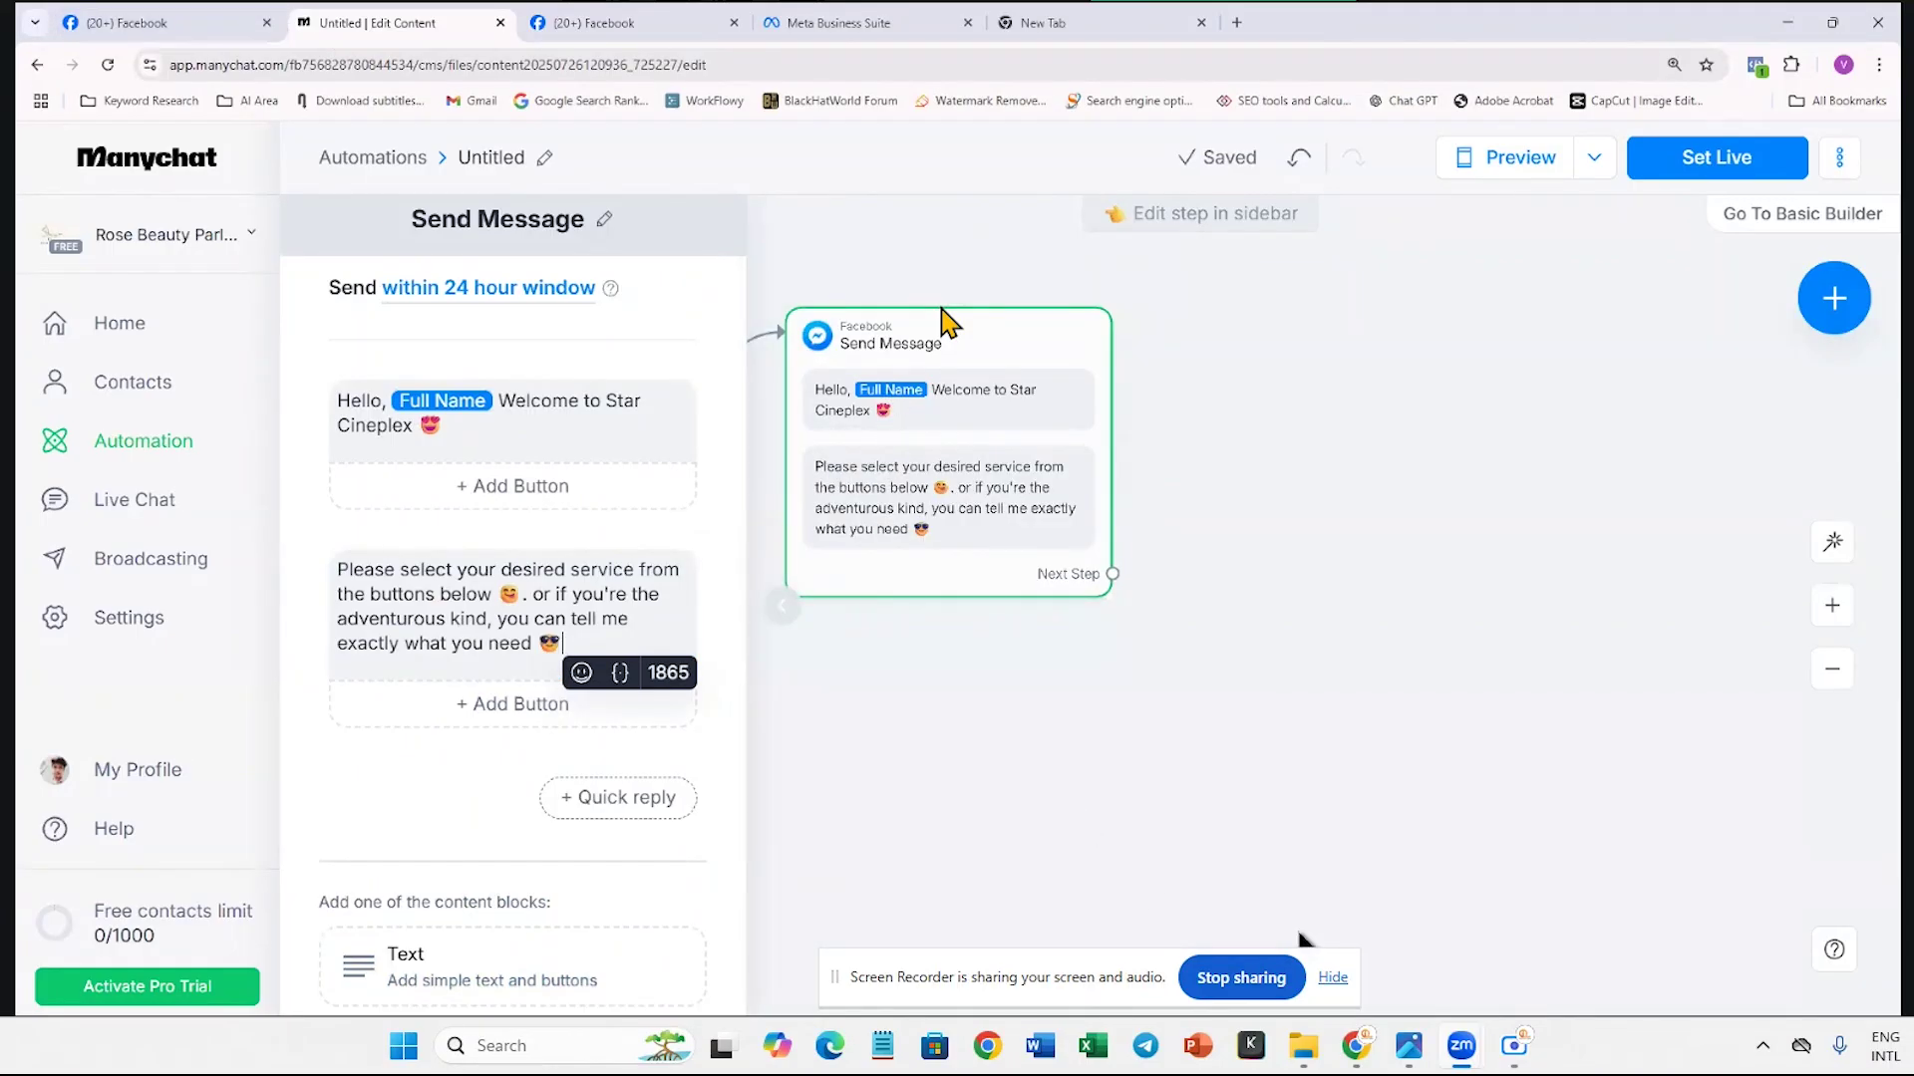
# Check the reply options in the STAR Cineplex chat and add three buttons to the service-selection text block in Manychat.
pyautogui.moveTo(930, 504)
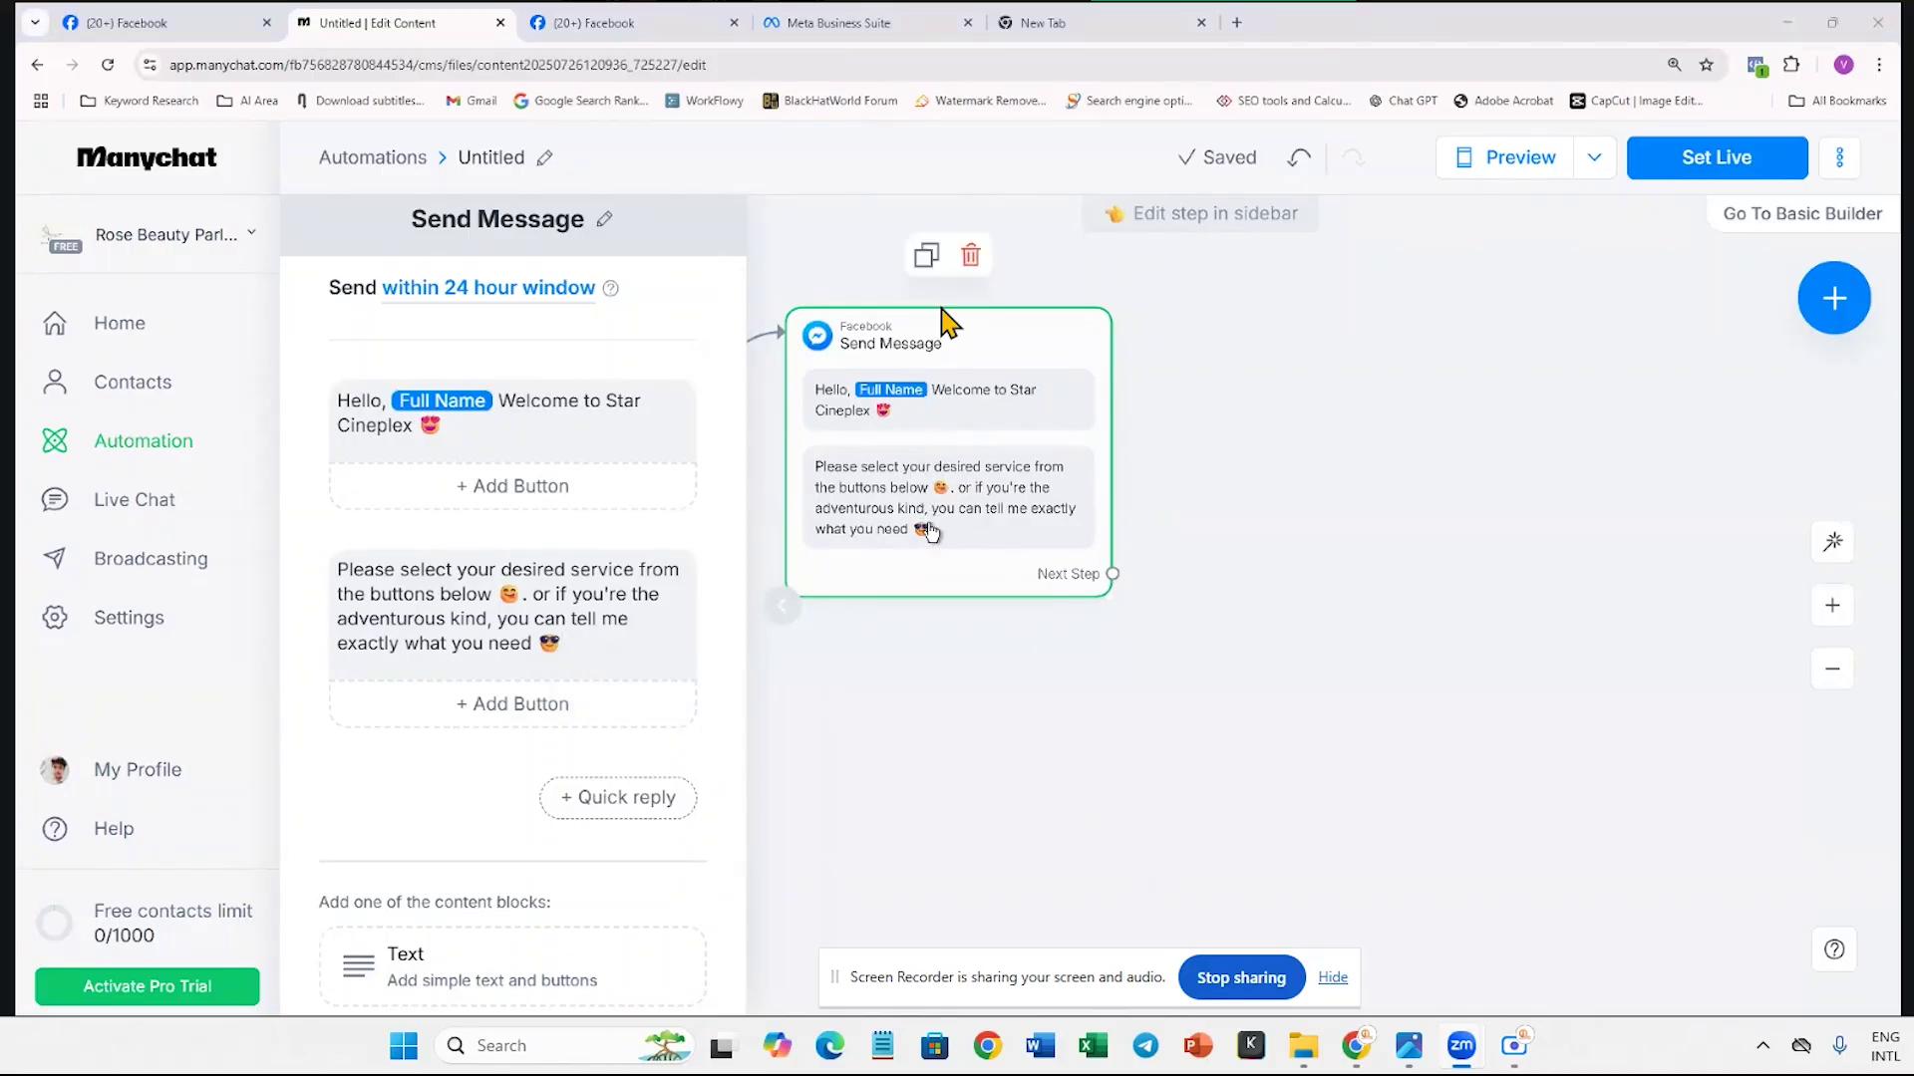
pyautogui.click(162, 17)
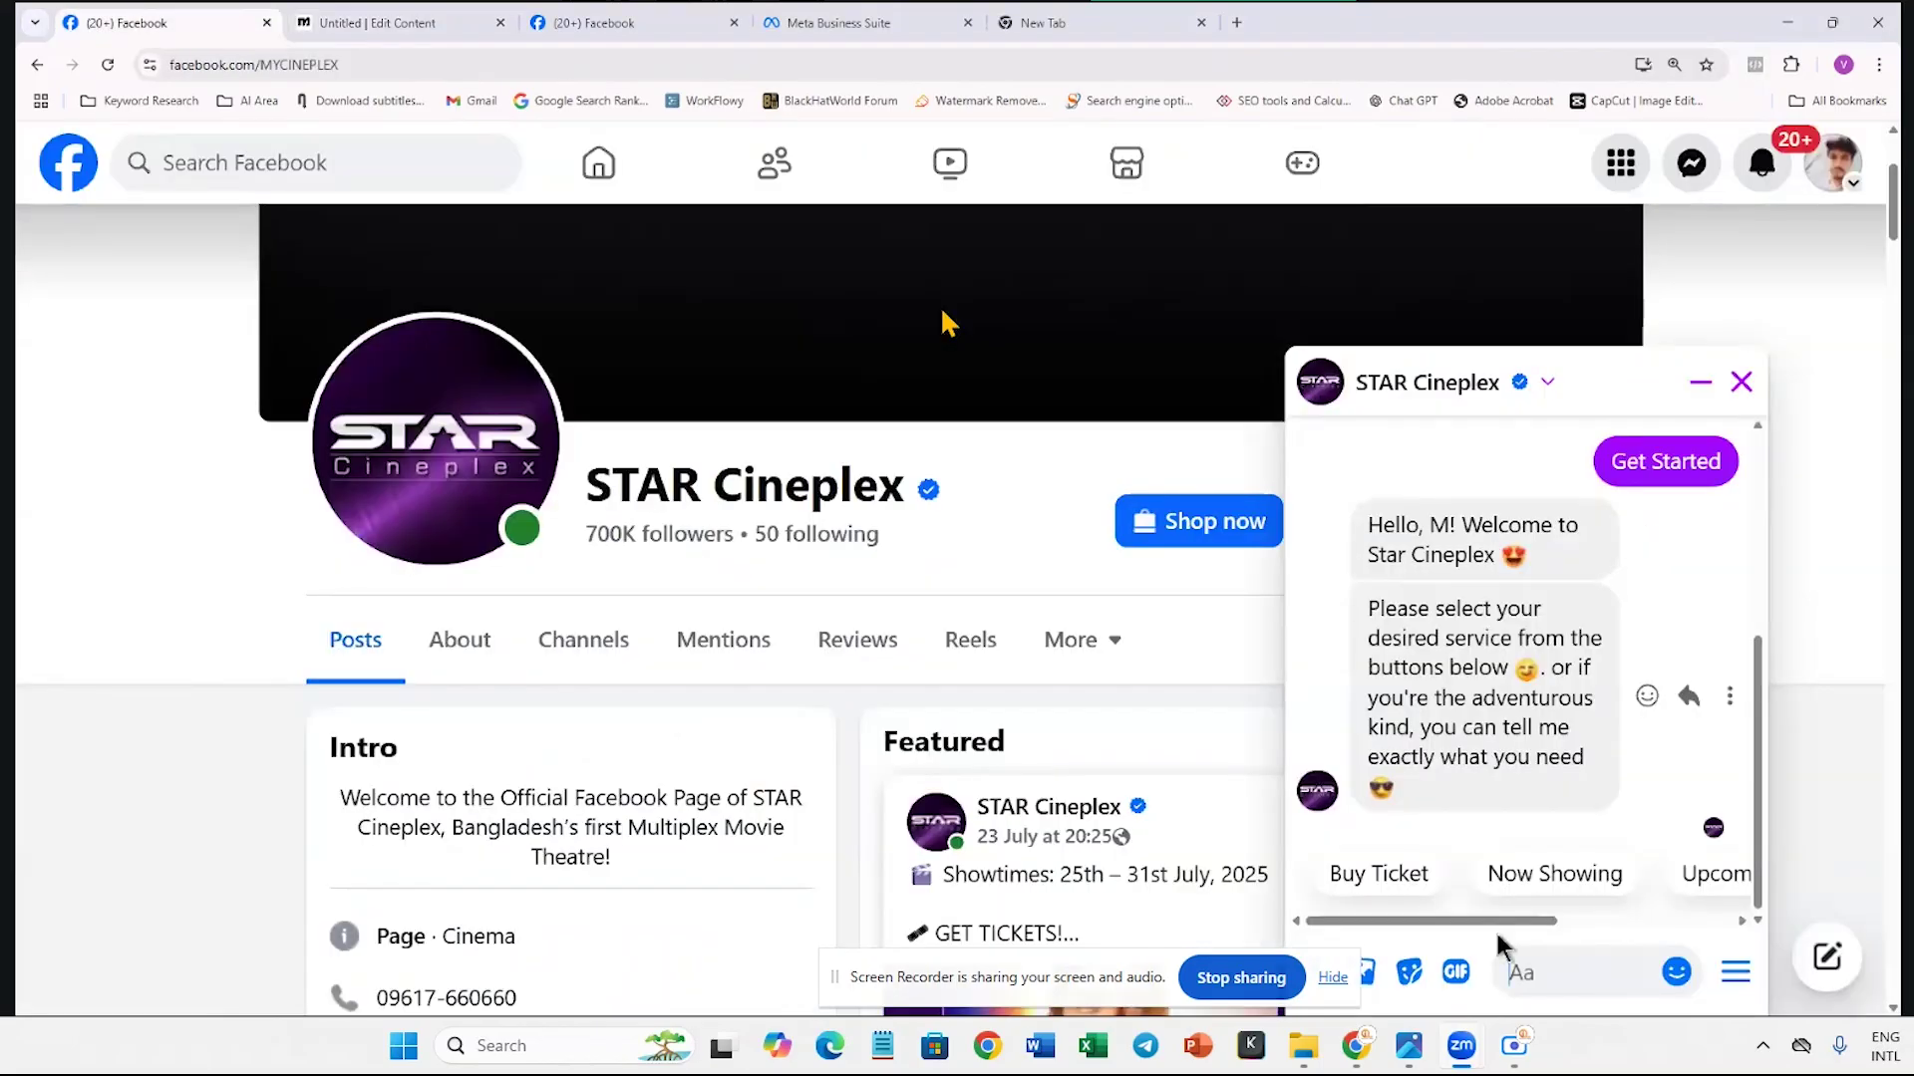
pyautogui.moveTo(1497, 917); pyautogui.dragTo(1444, 927)
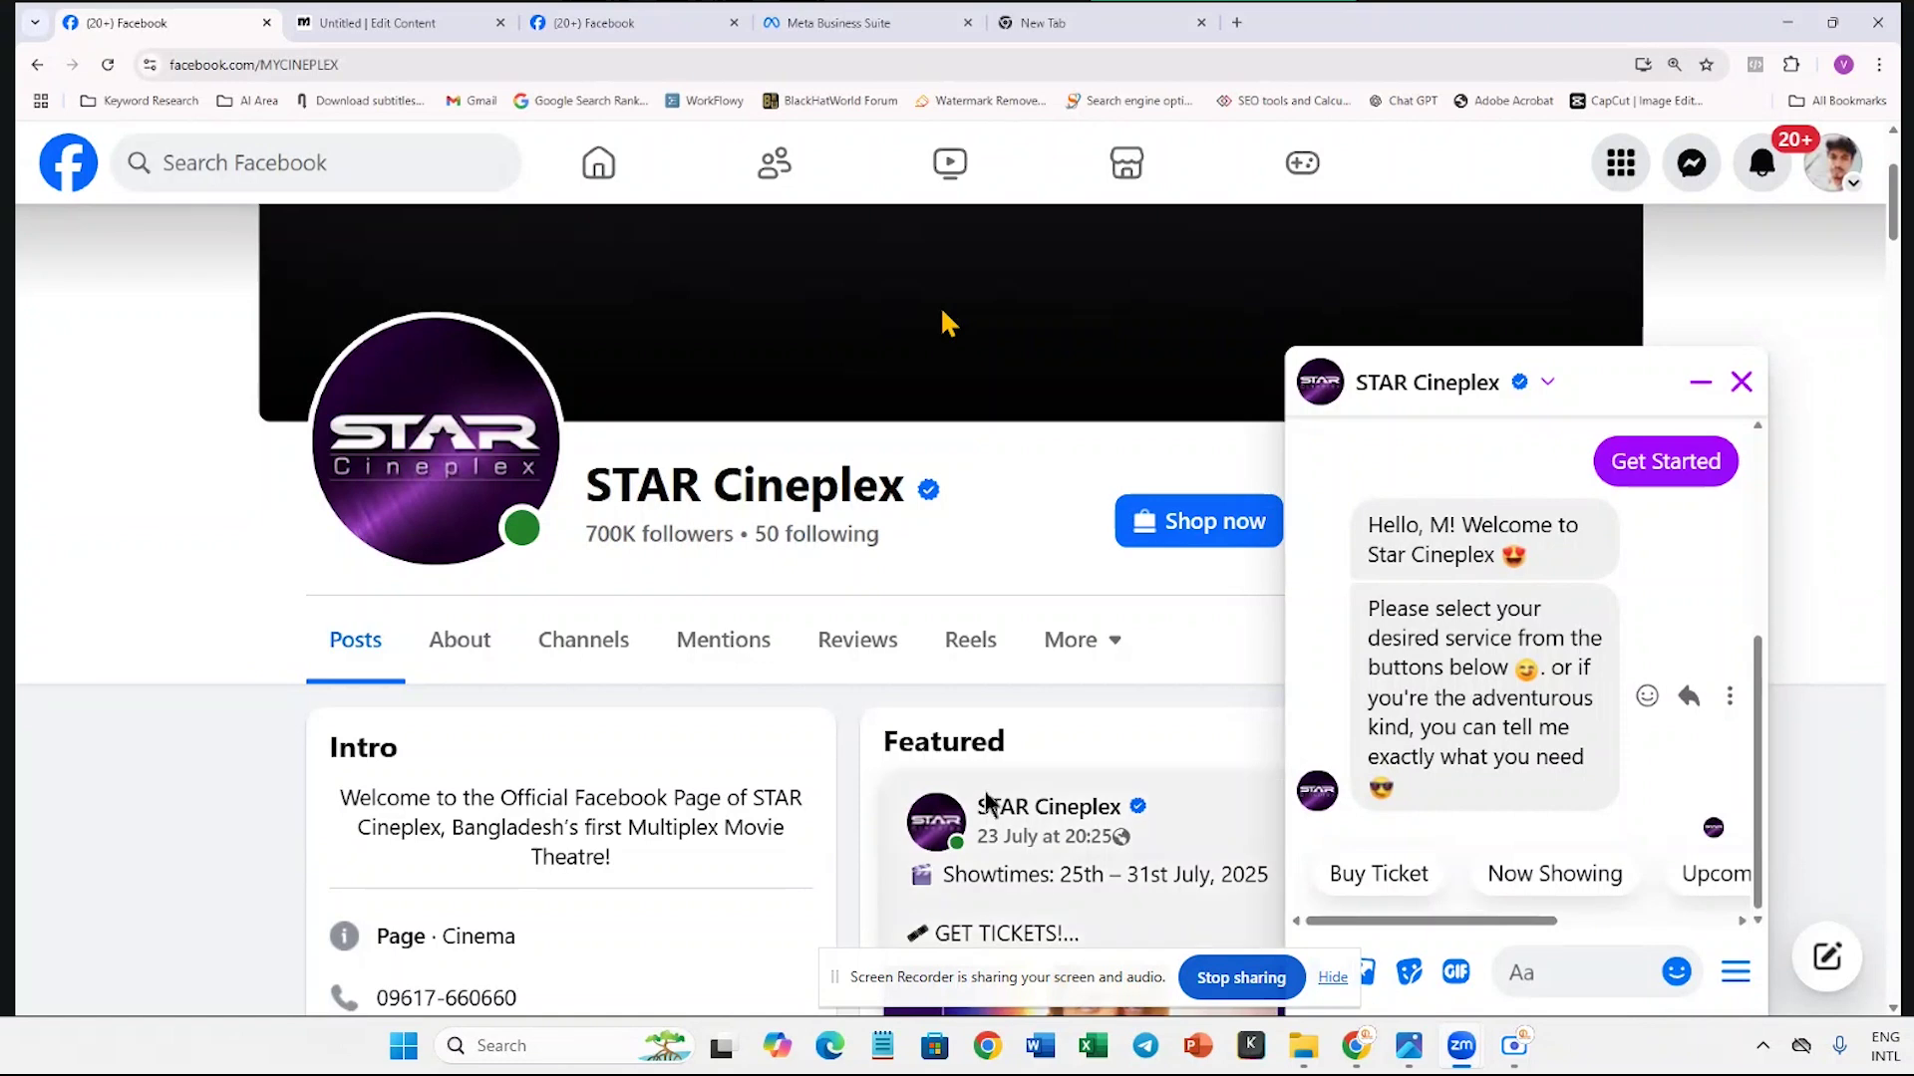
pyautogui.hotkey('ctrl', 'Tab')
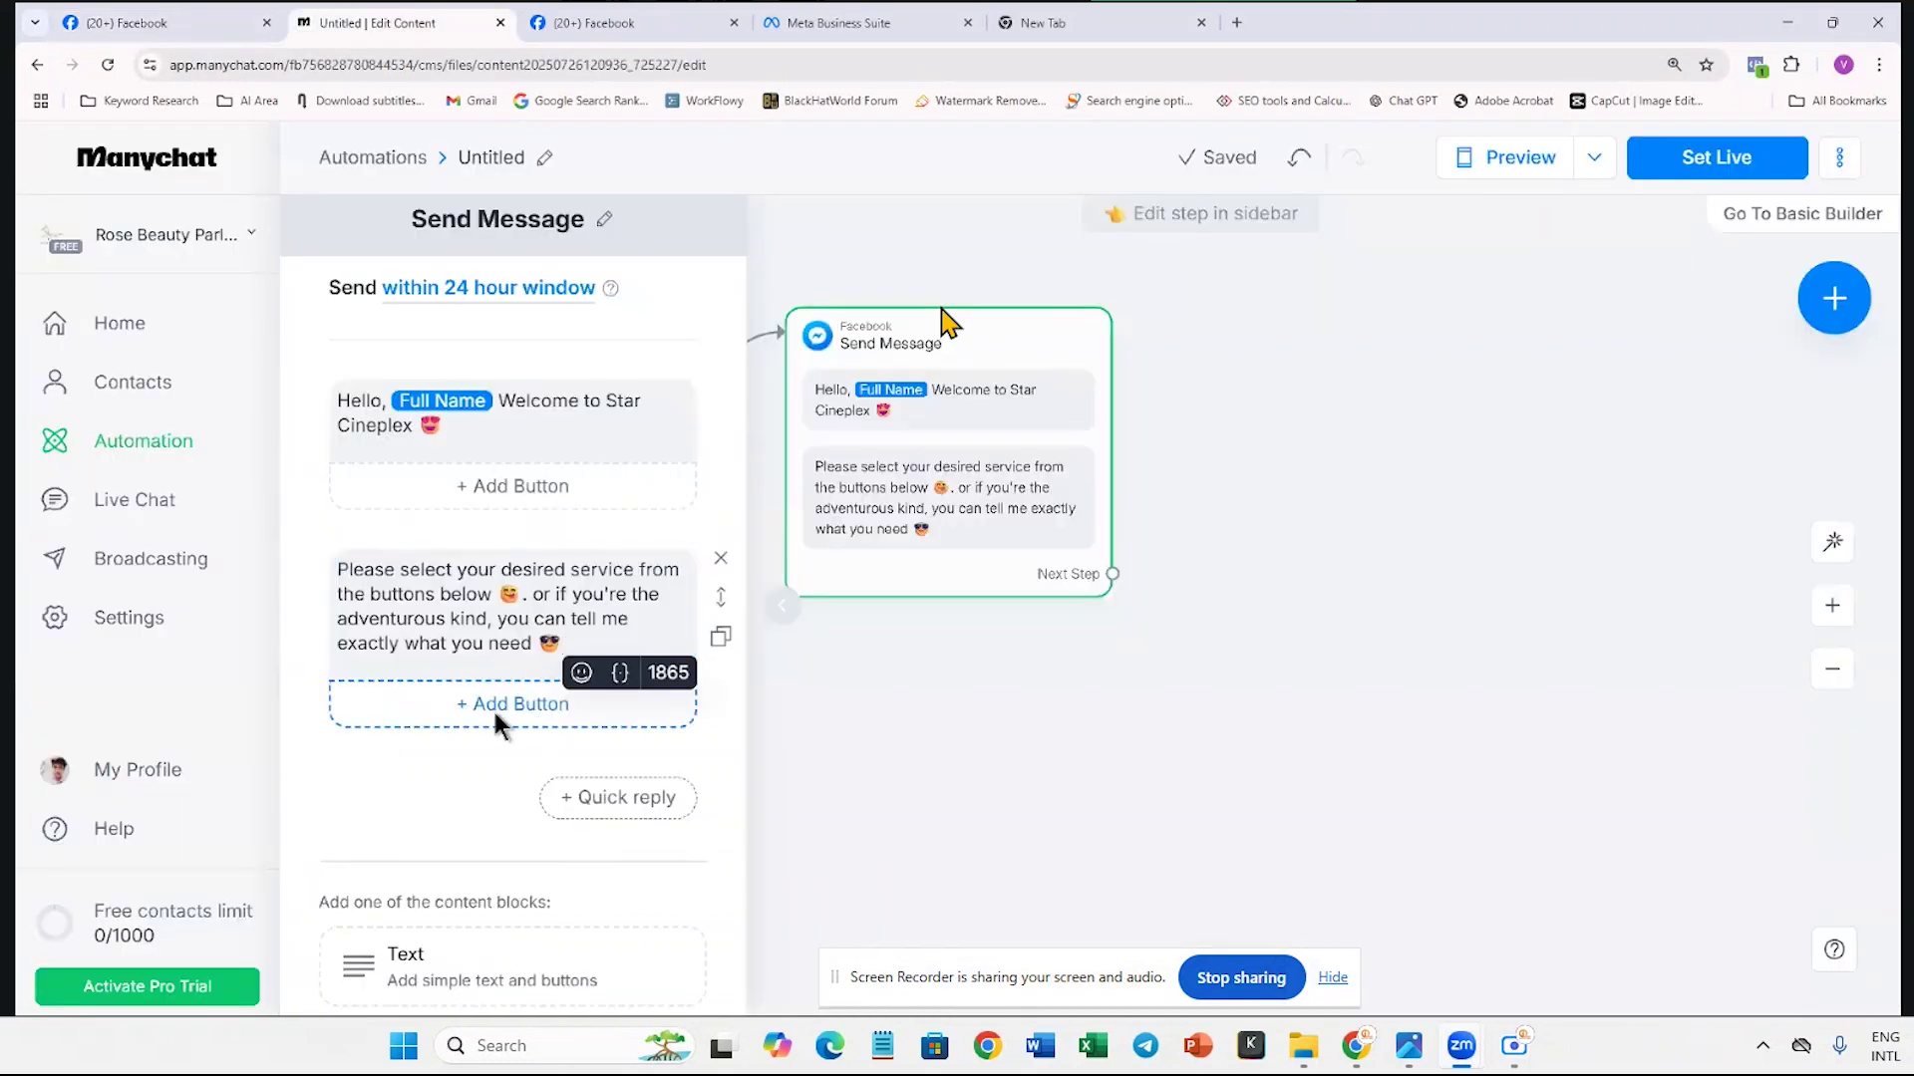
pyautogui.click(500, 710)
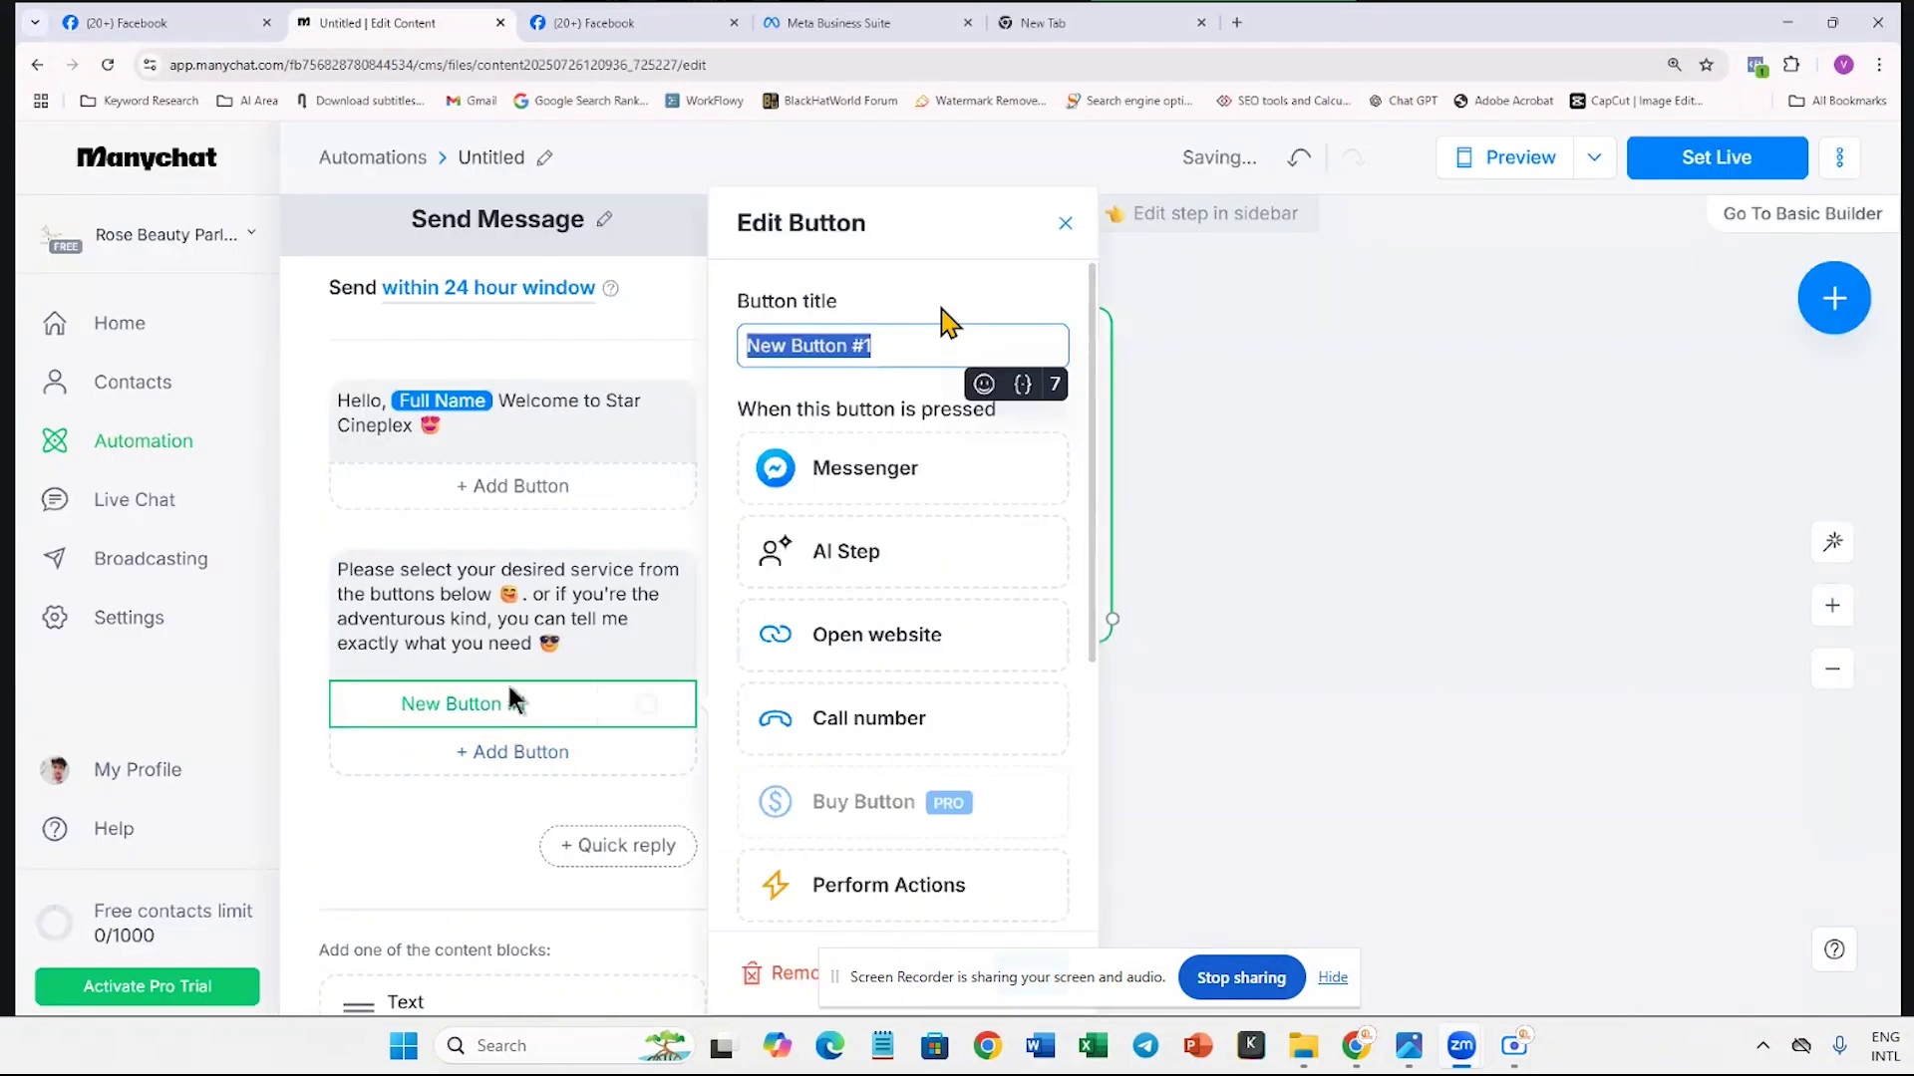
pyautogui.click(524, 750)
pyautogui.click(516, 762)
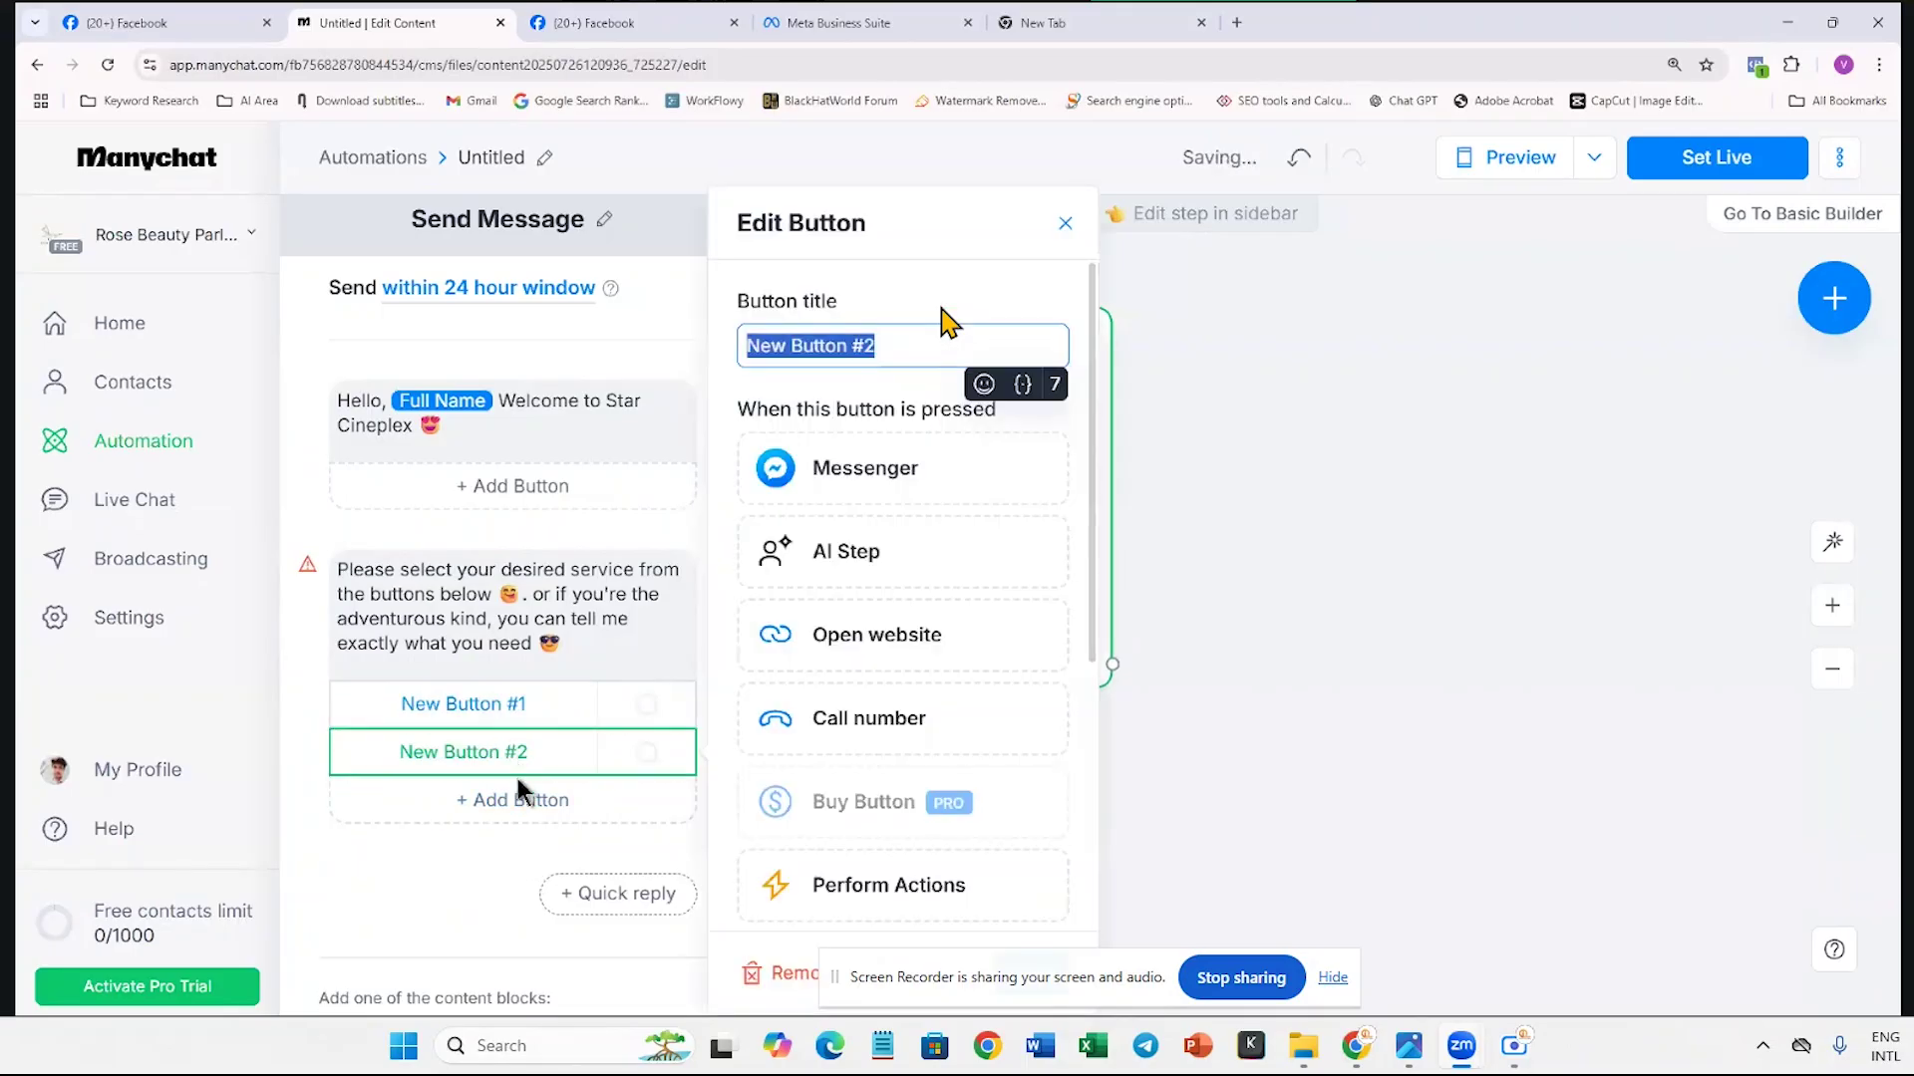
pyautogui.click(508, 793)
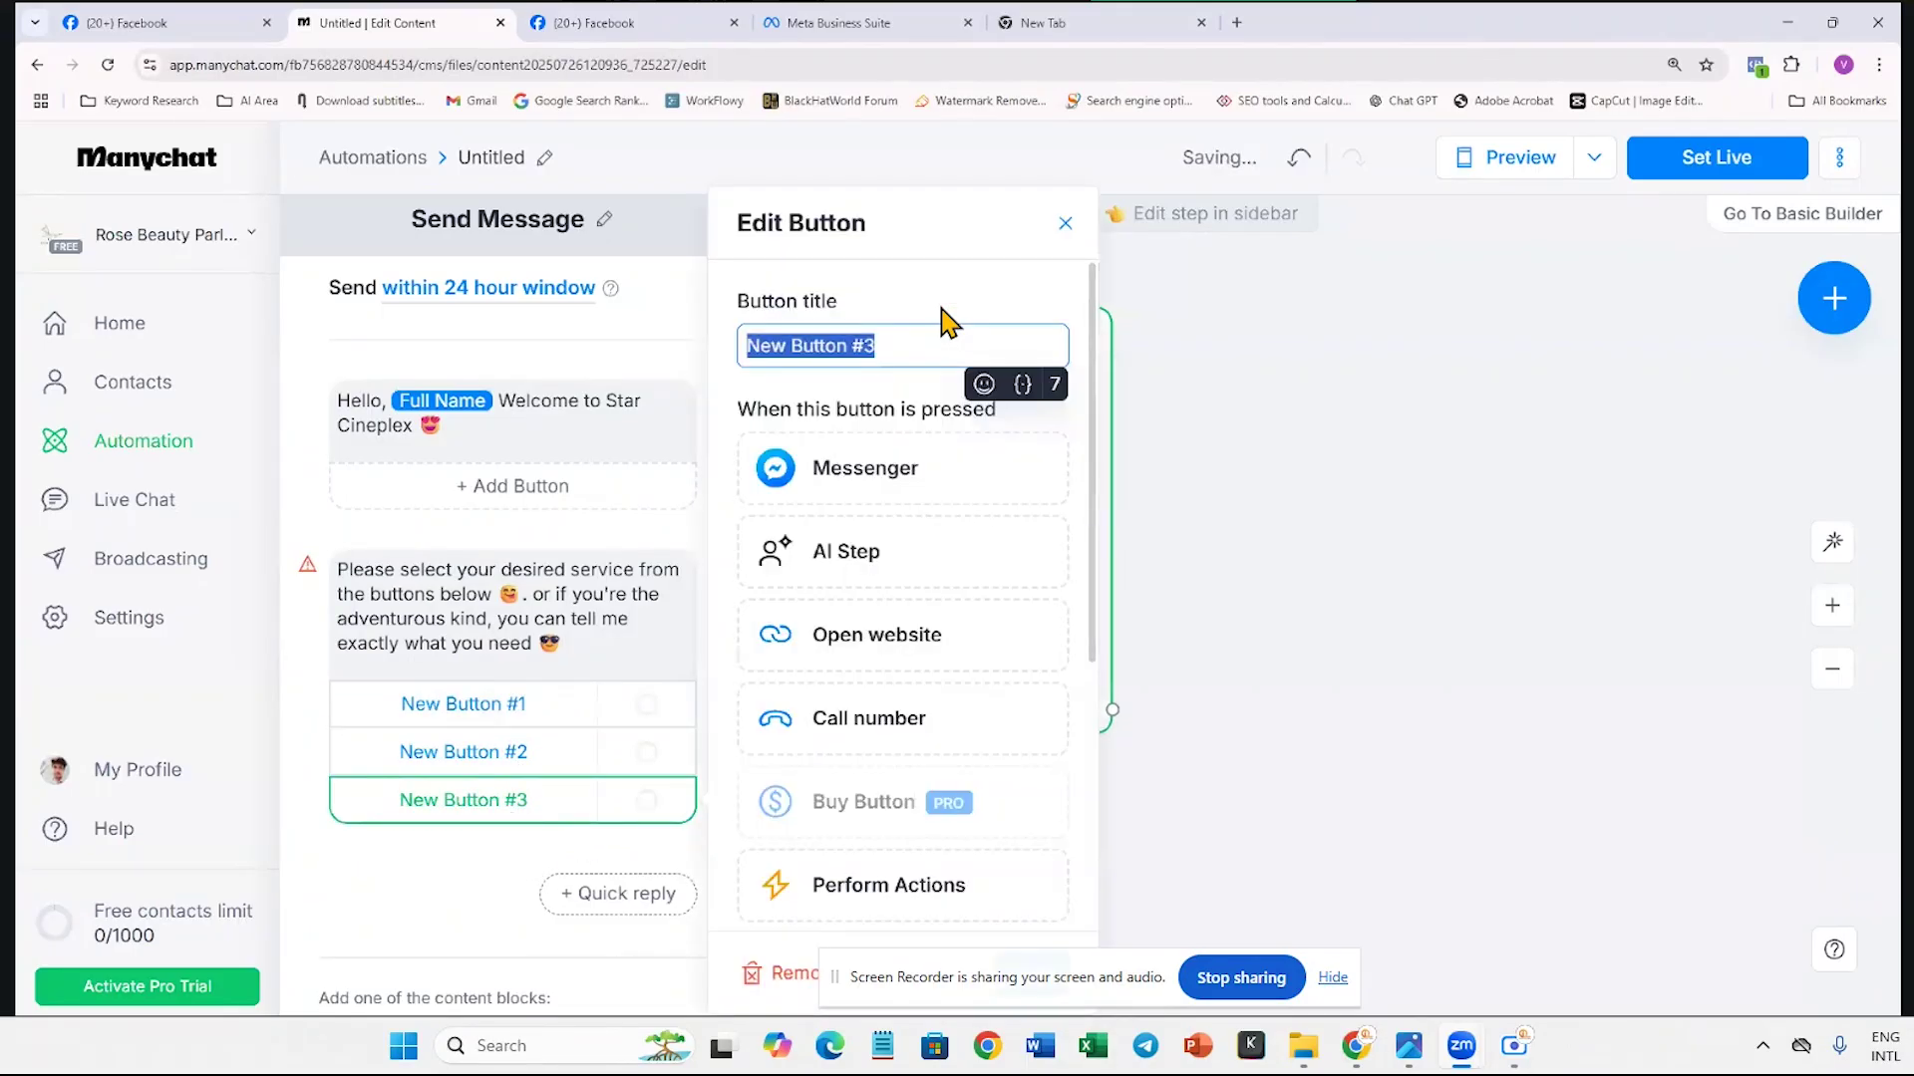
# Remove all three buttons from the service-selection text block.
pyautogui.click(671, 872)
pyautogui.click(530, 748)
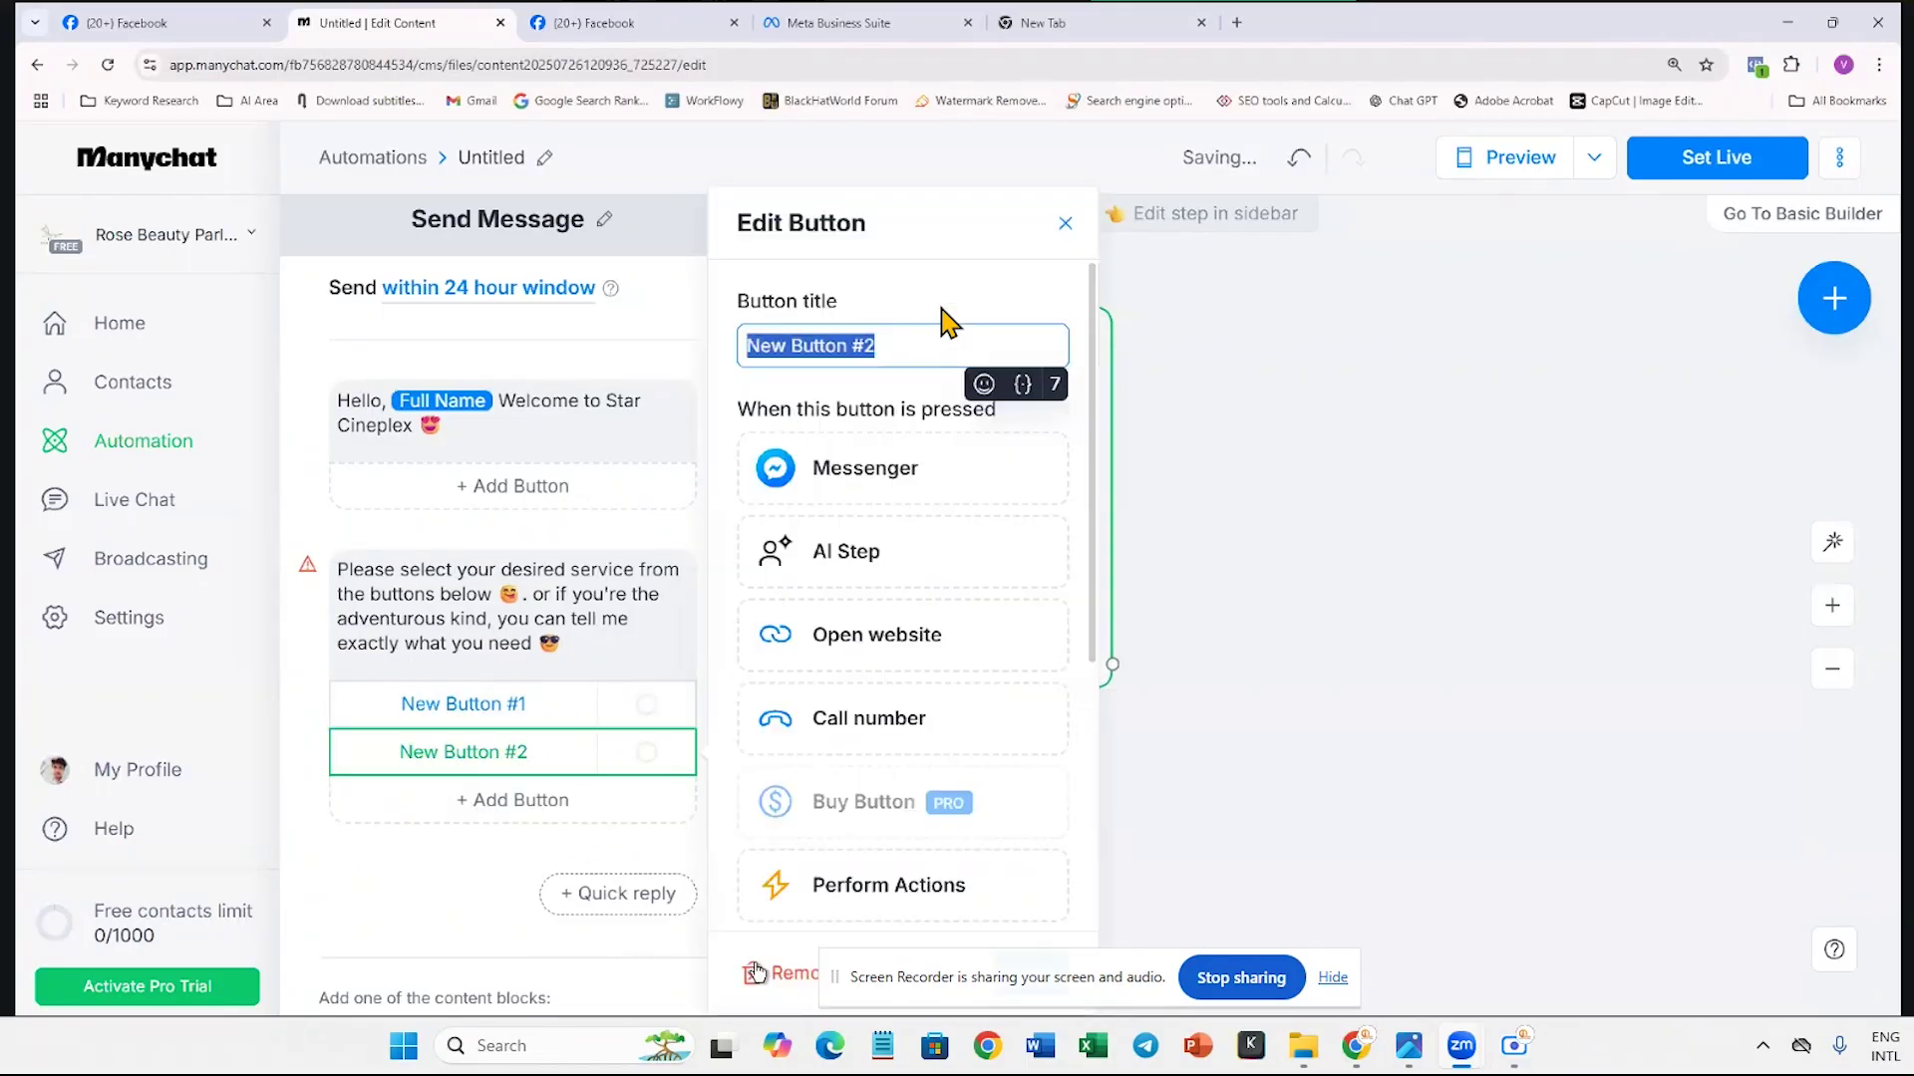
pyautogui.click(653, 900)
pyautogui.click(505, 704)
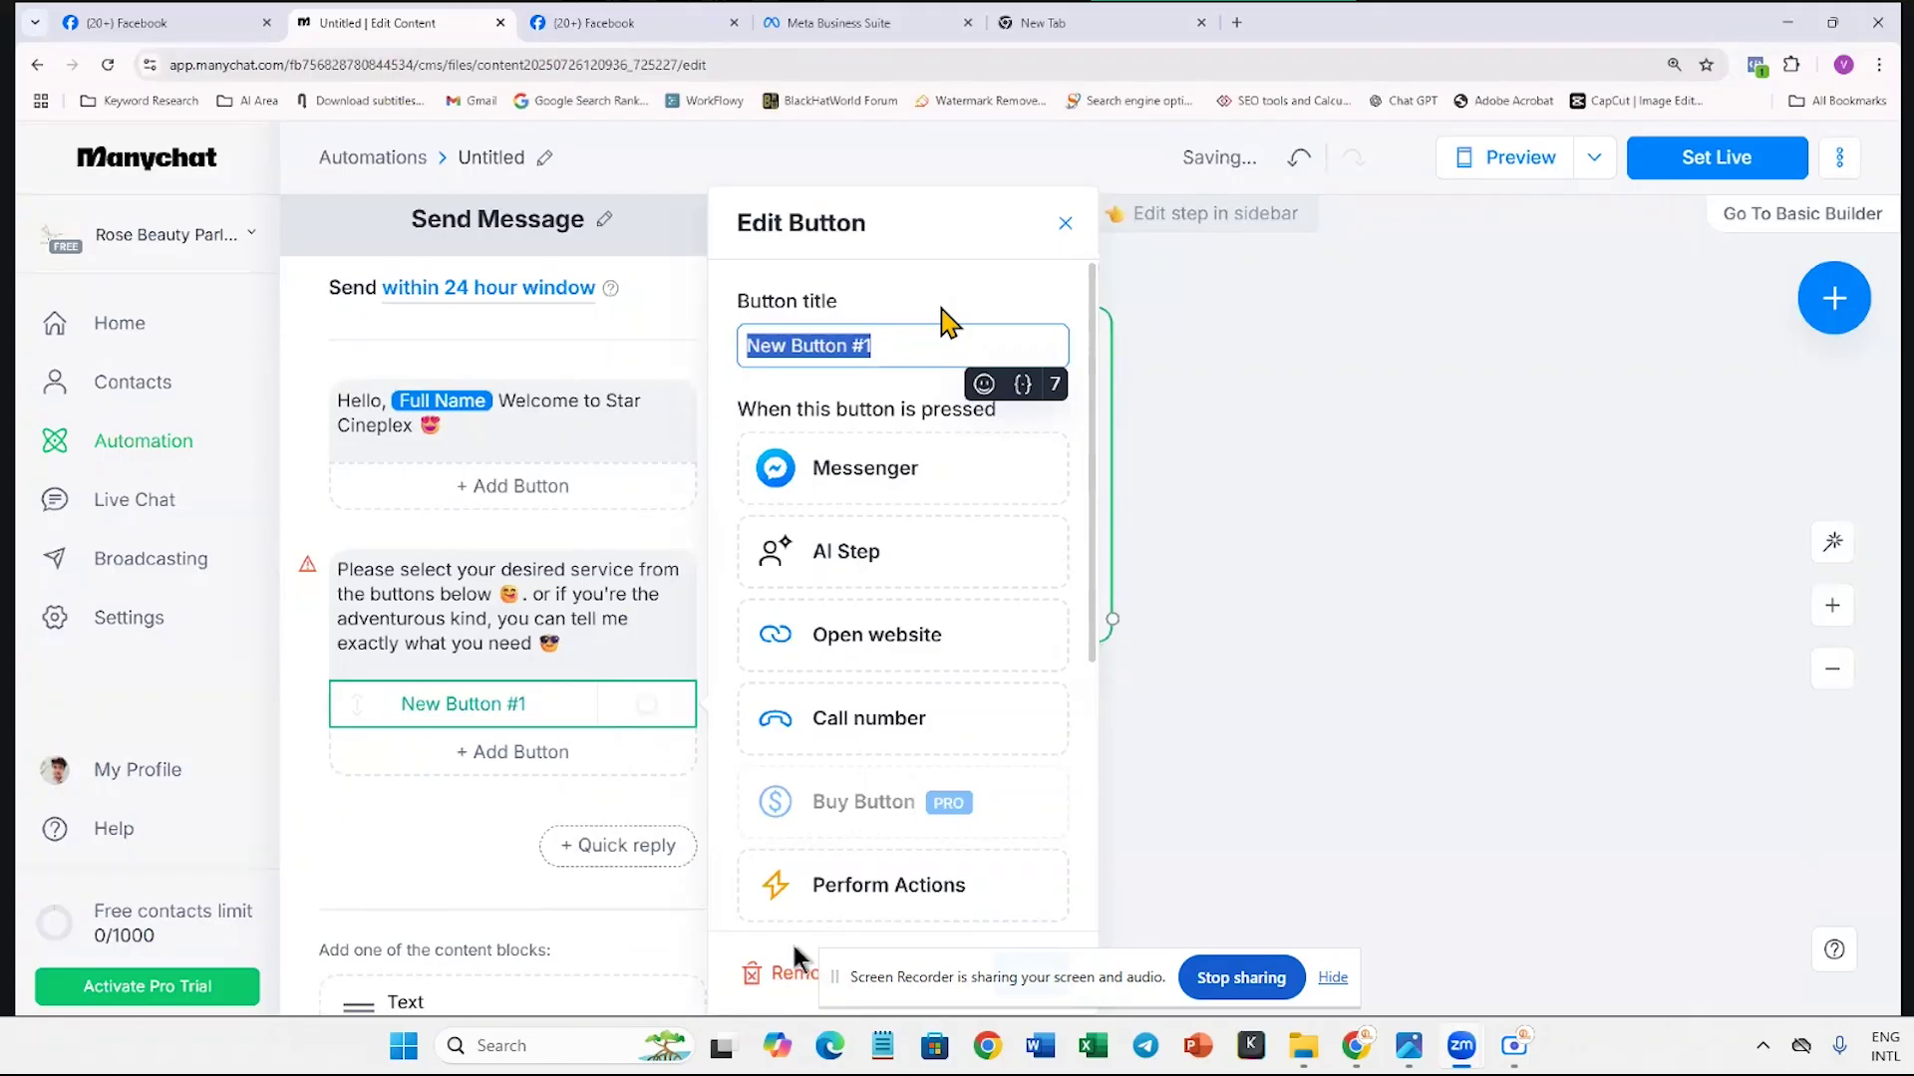
pyautogui.click(794, 965)
# Check the first reply option in the STAR Cineplex chat and add a quick reply titled "Buy Ticket" to the Manychat message.
pyautogui.hotkey('ctrl', 'shift', 'Tab')
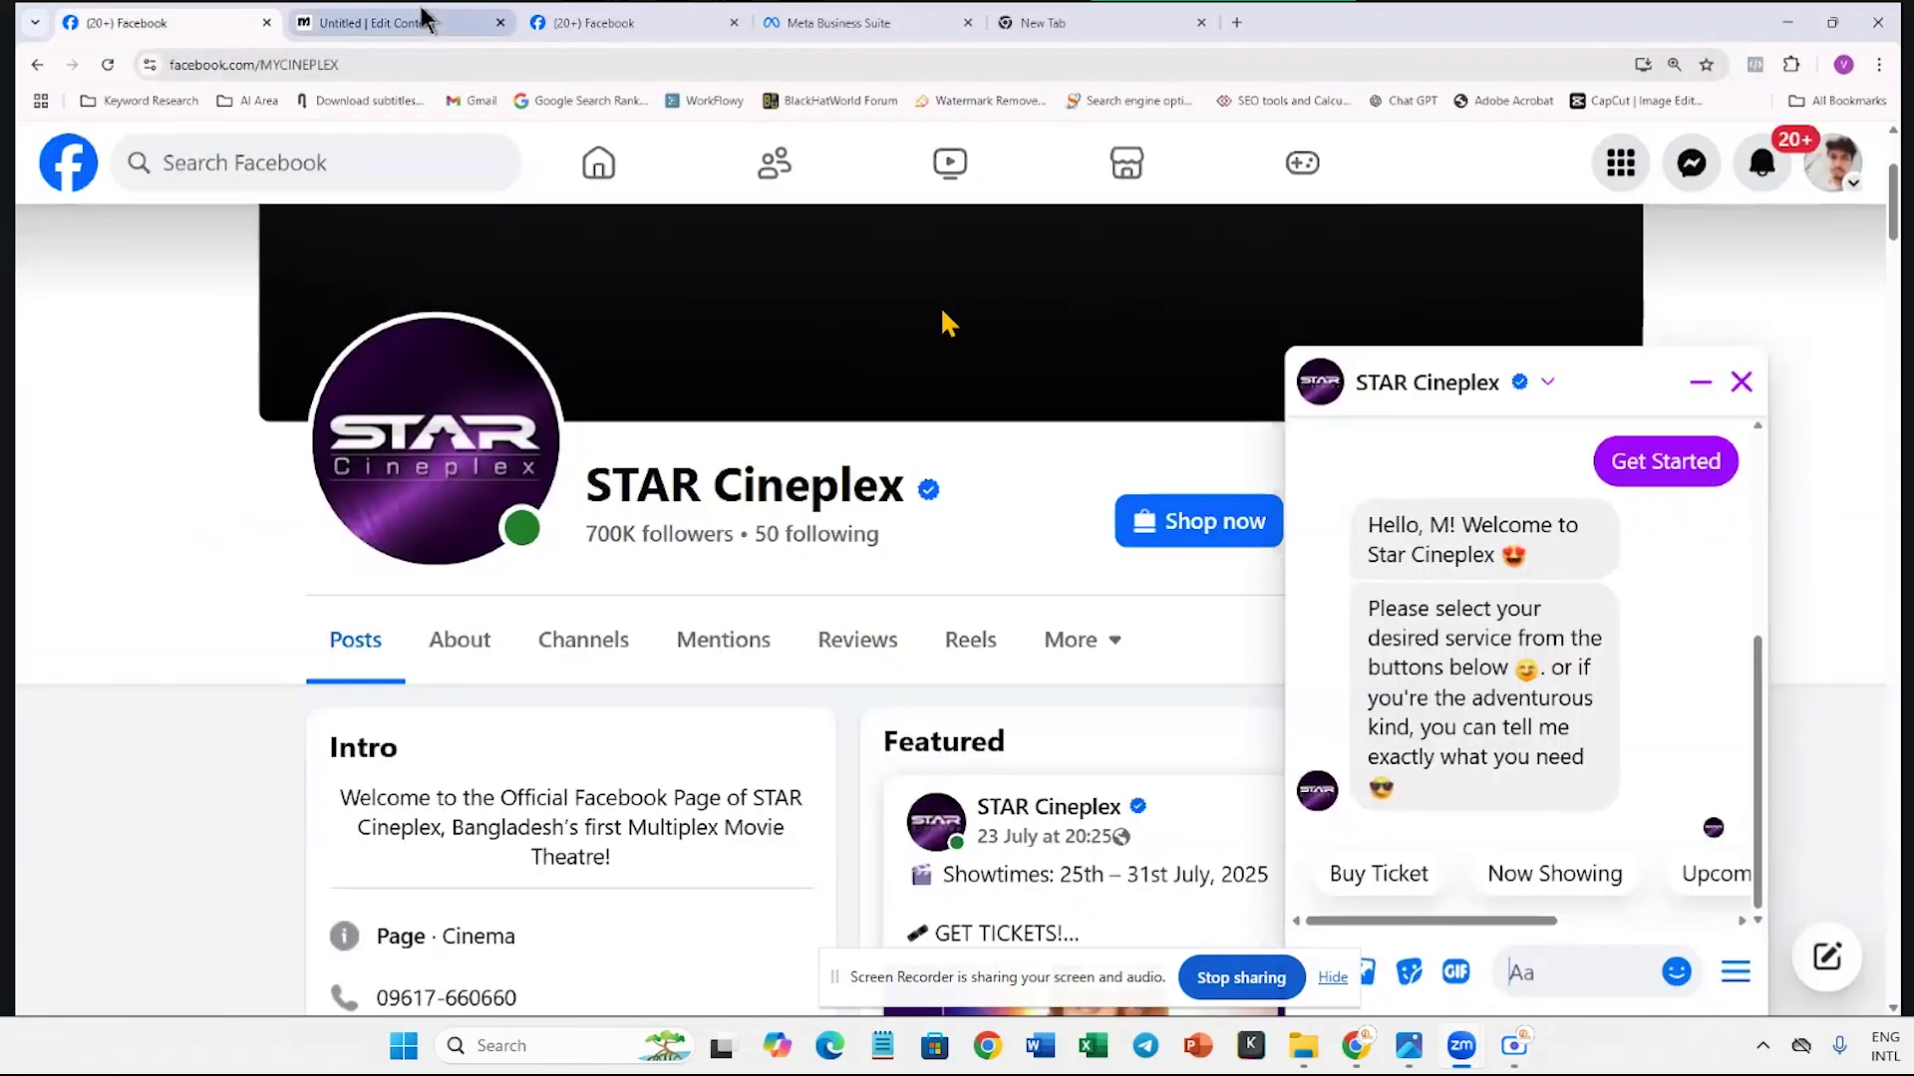
pyautogui.click(430, 17)
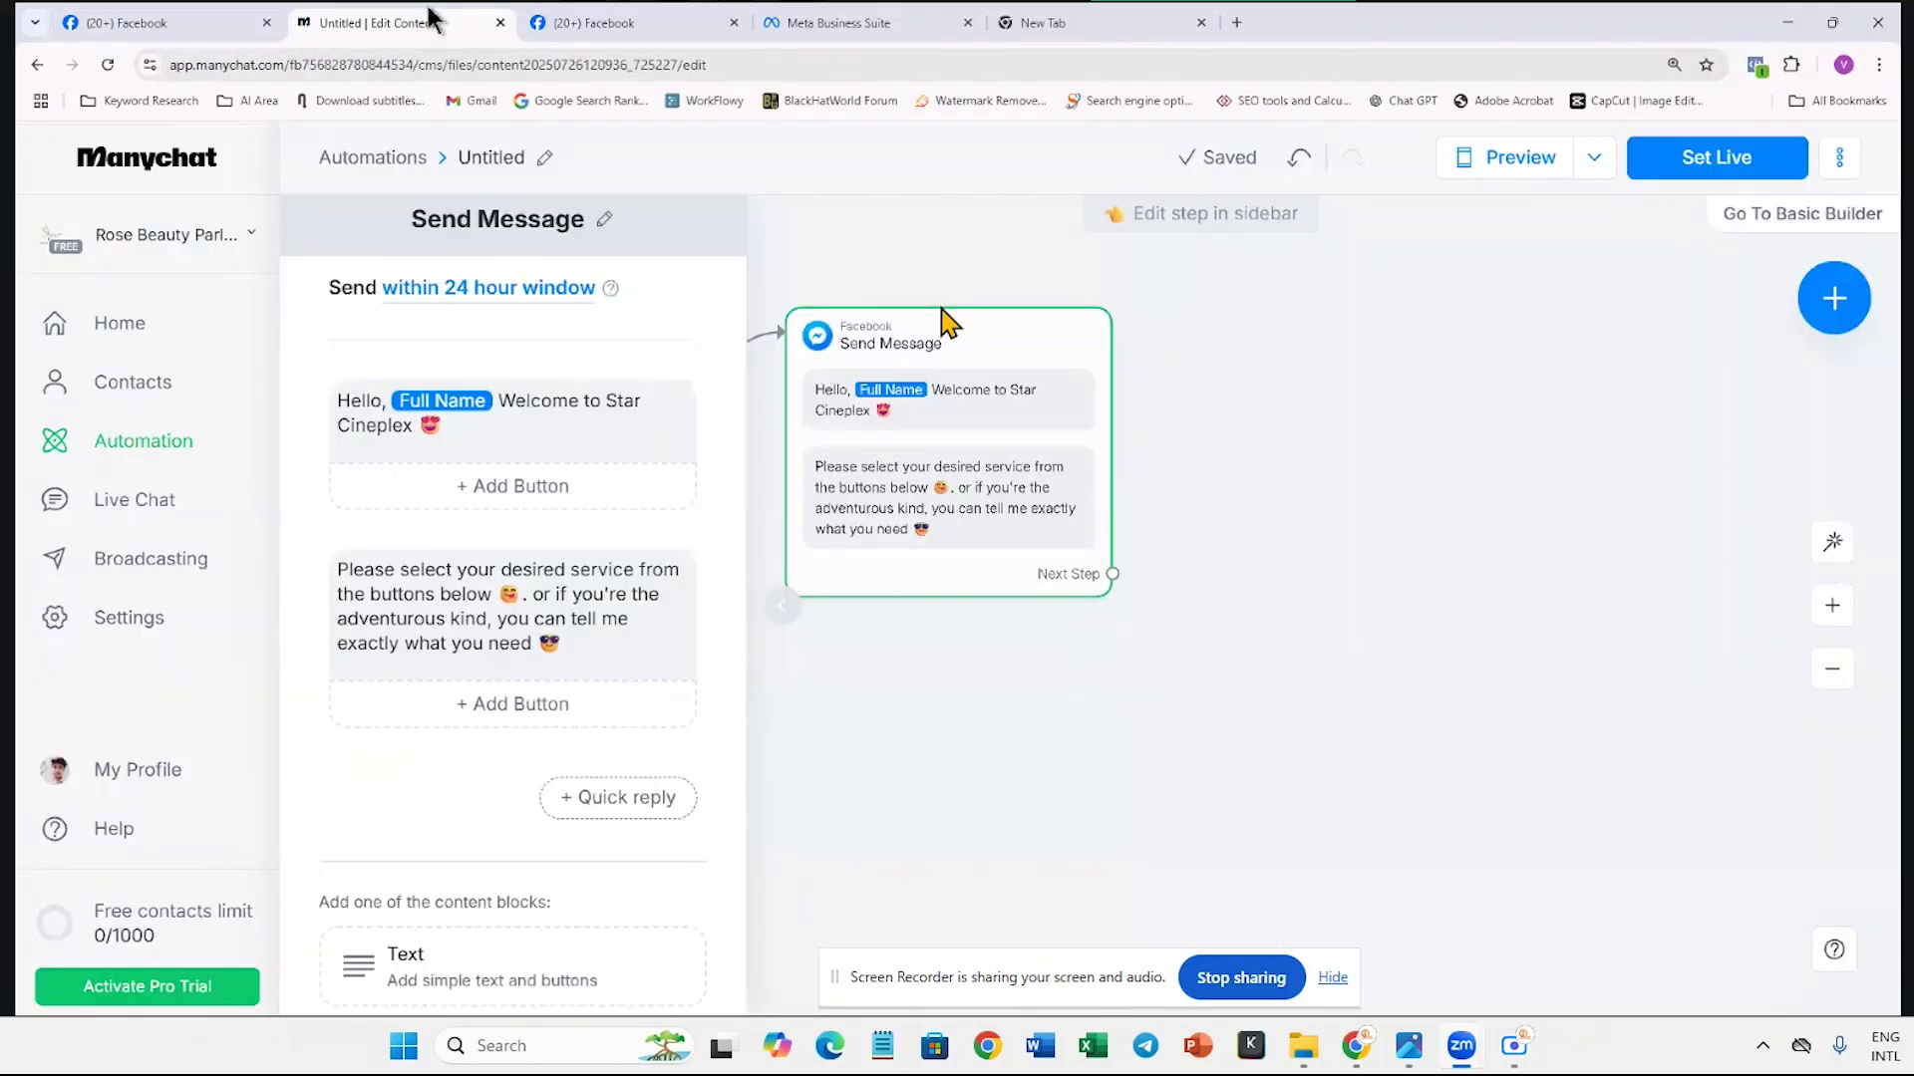
pyautogui.click(639, 811)
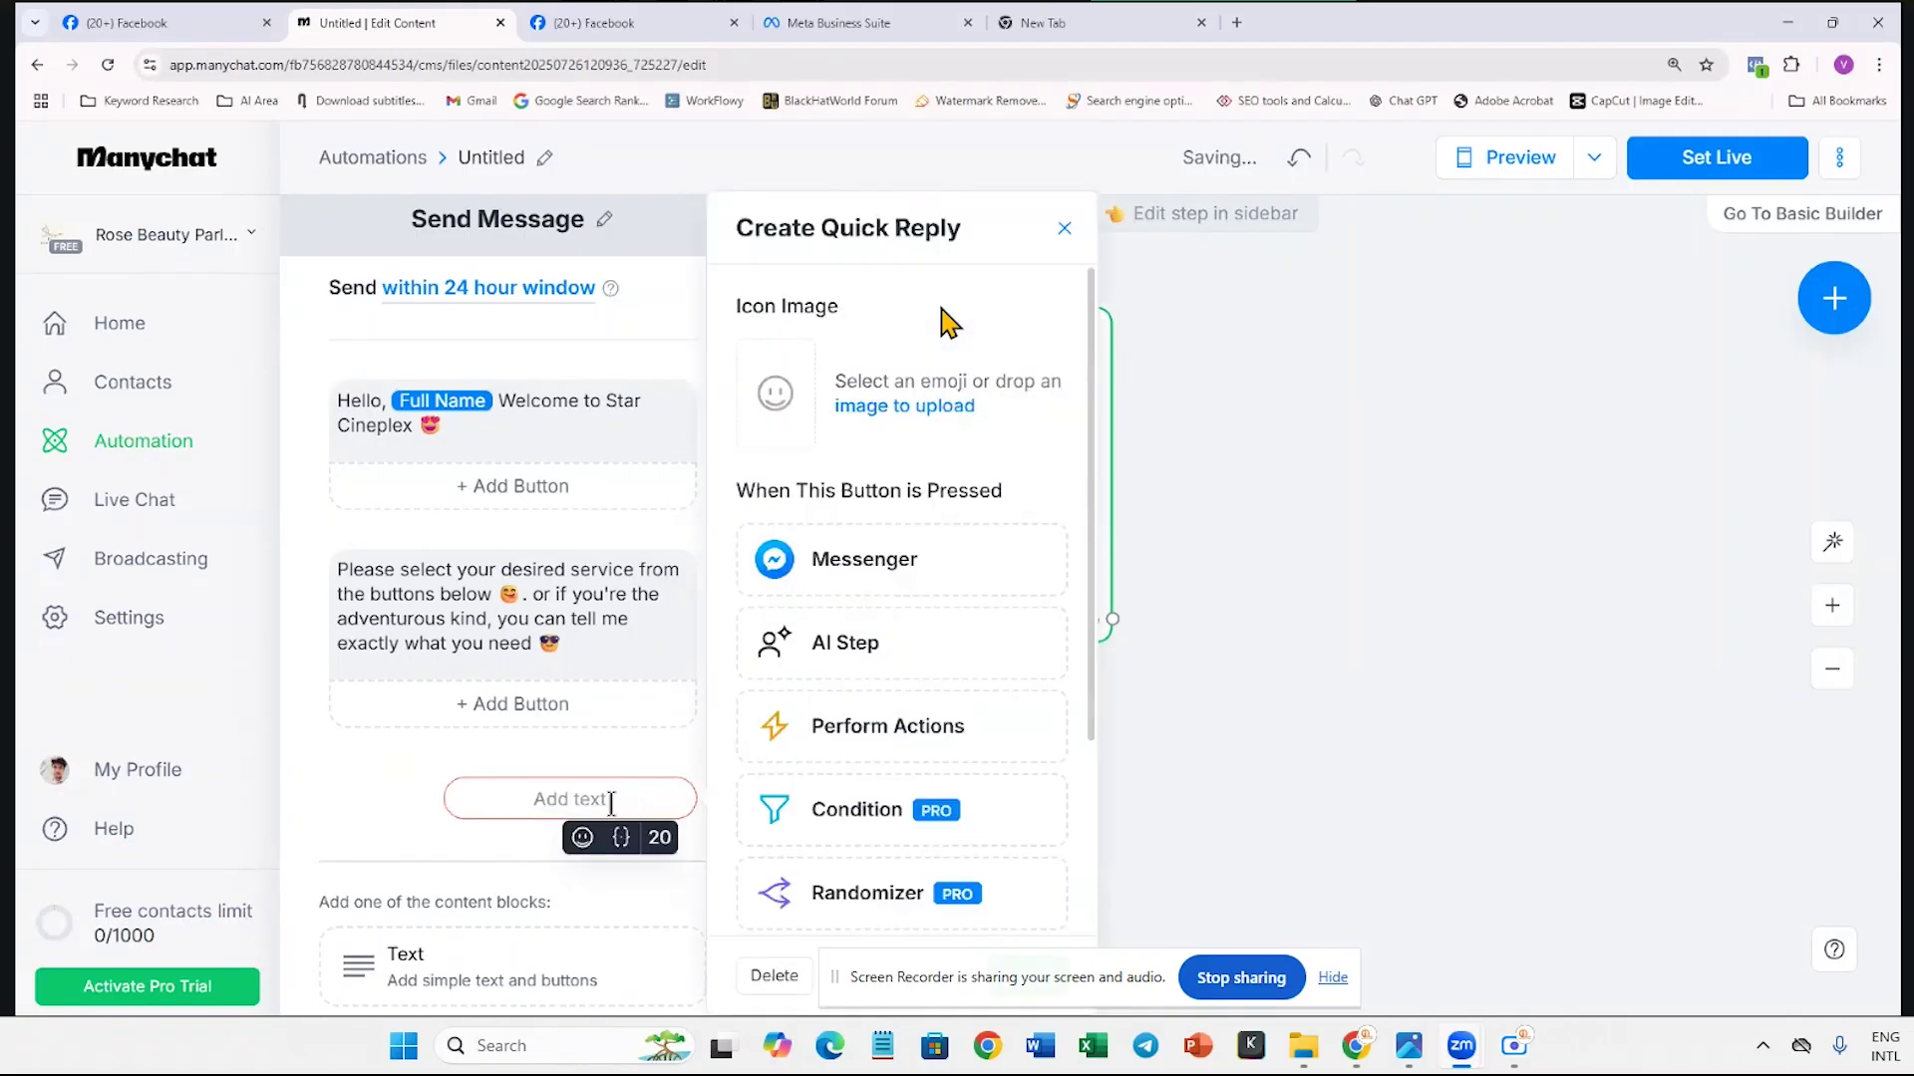
pyautogui.write('Buy ')
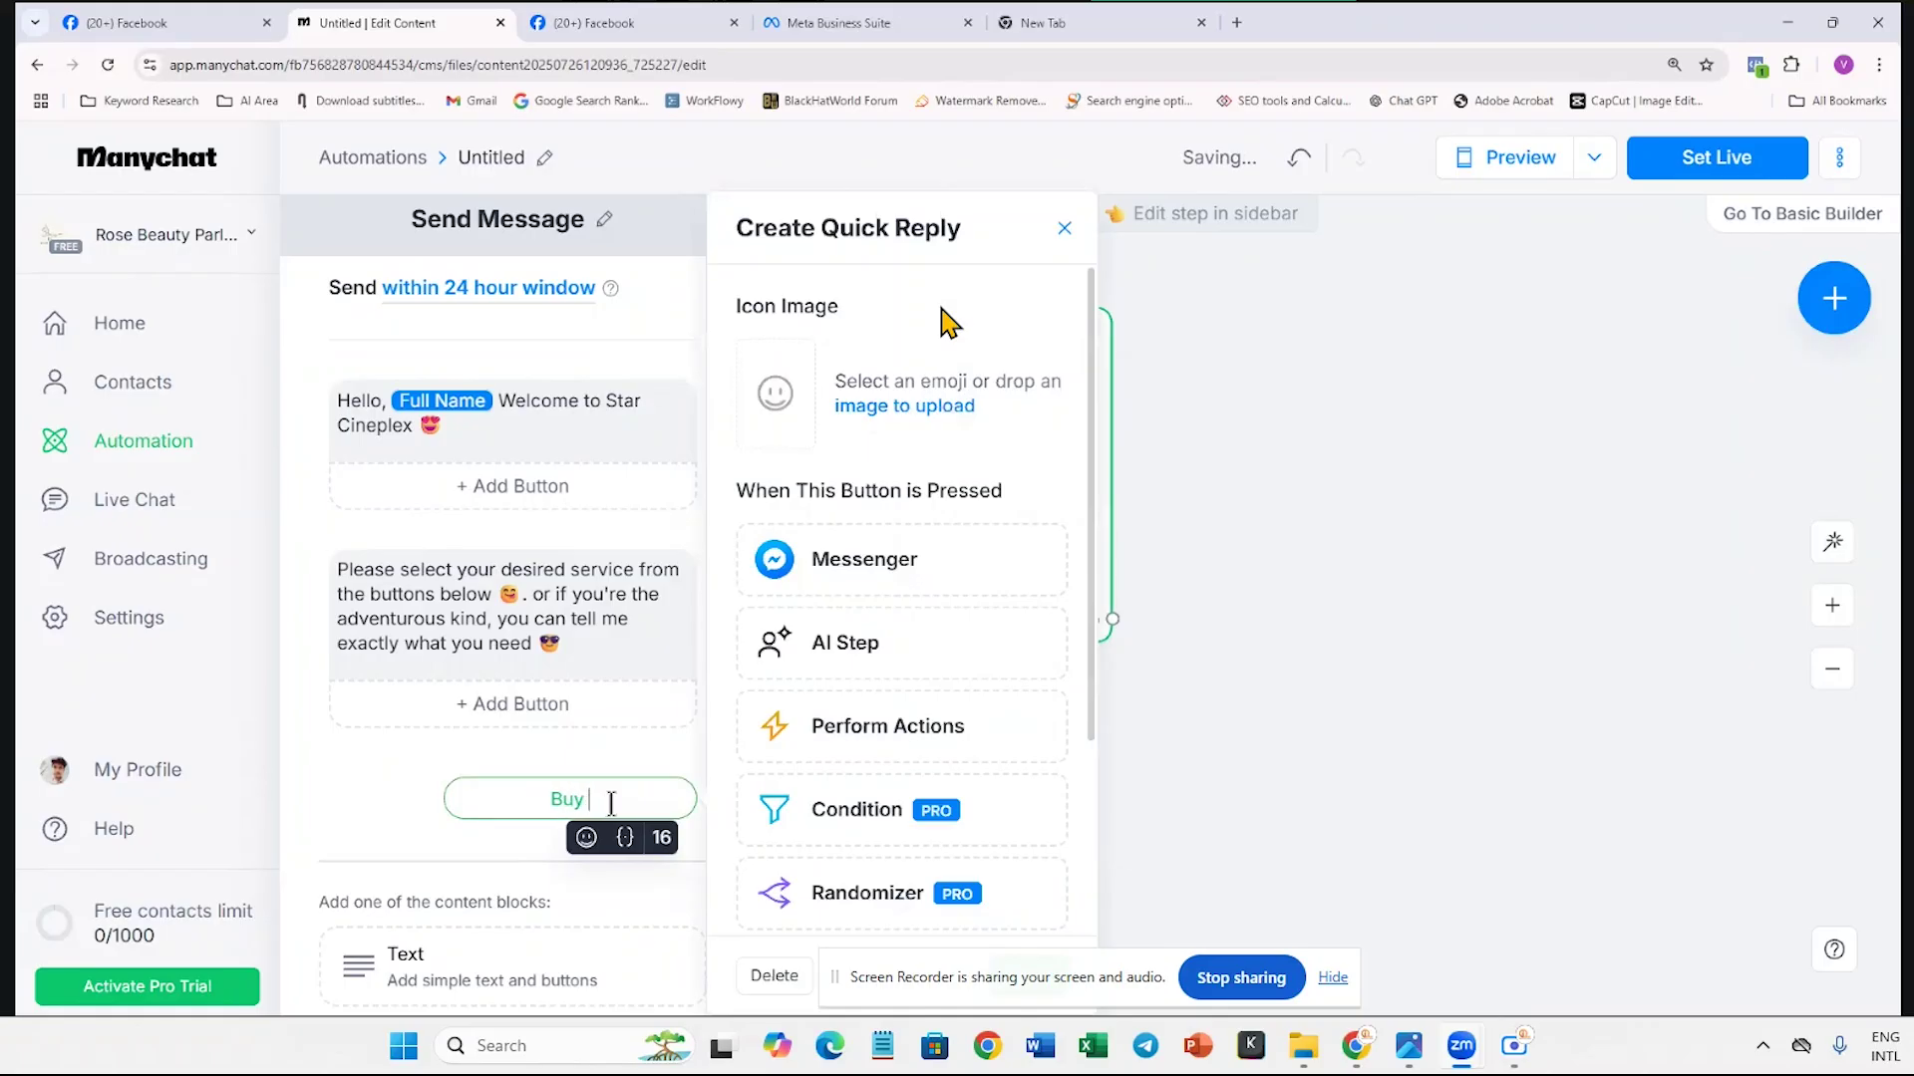
pyautogui.write('Ticket')
pyautogui.click(418, 792)
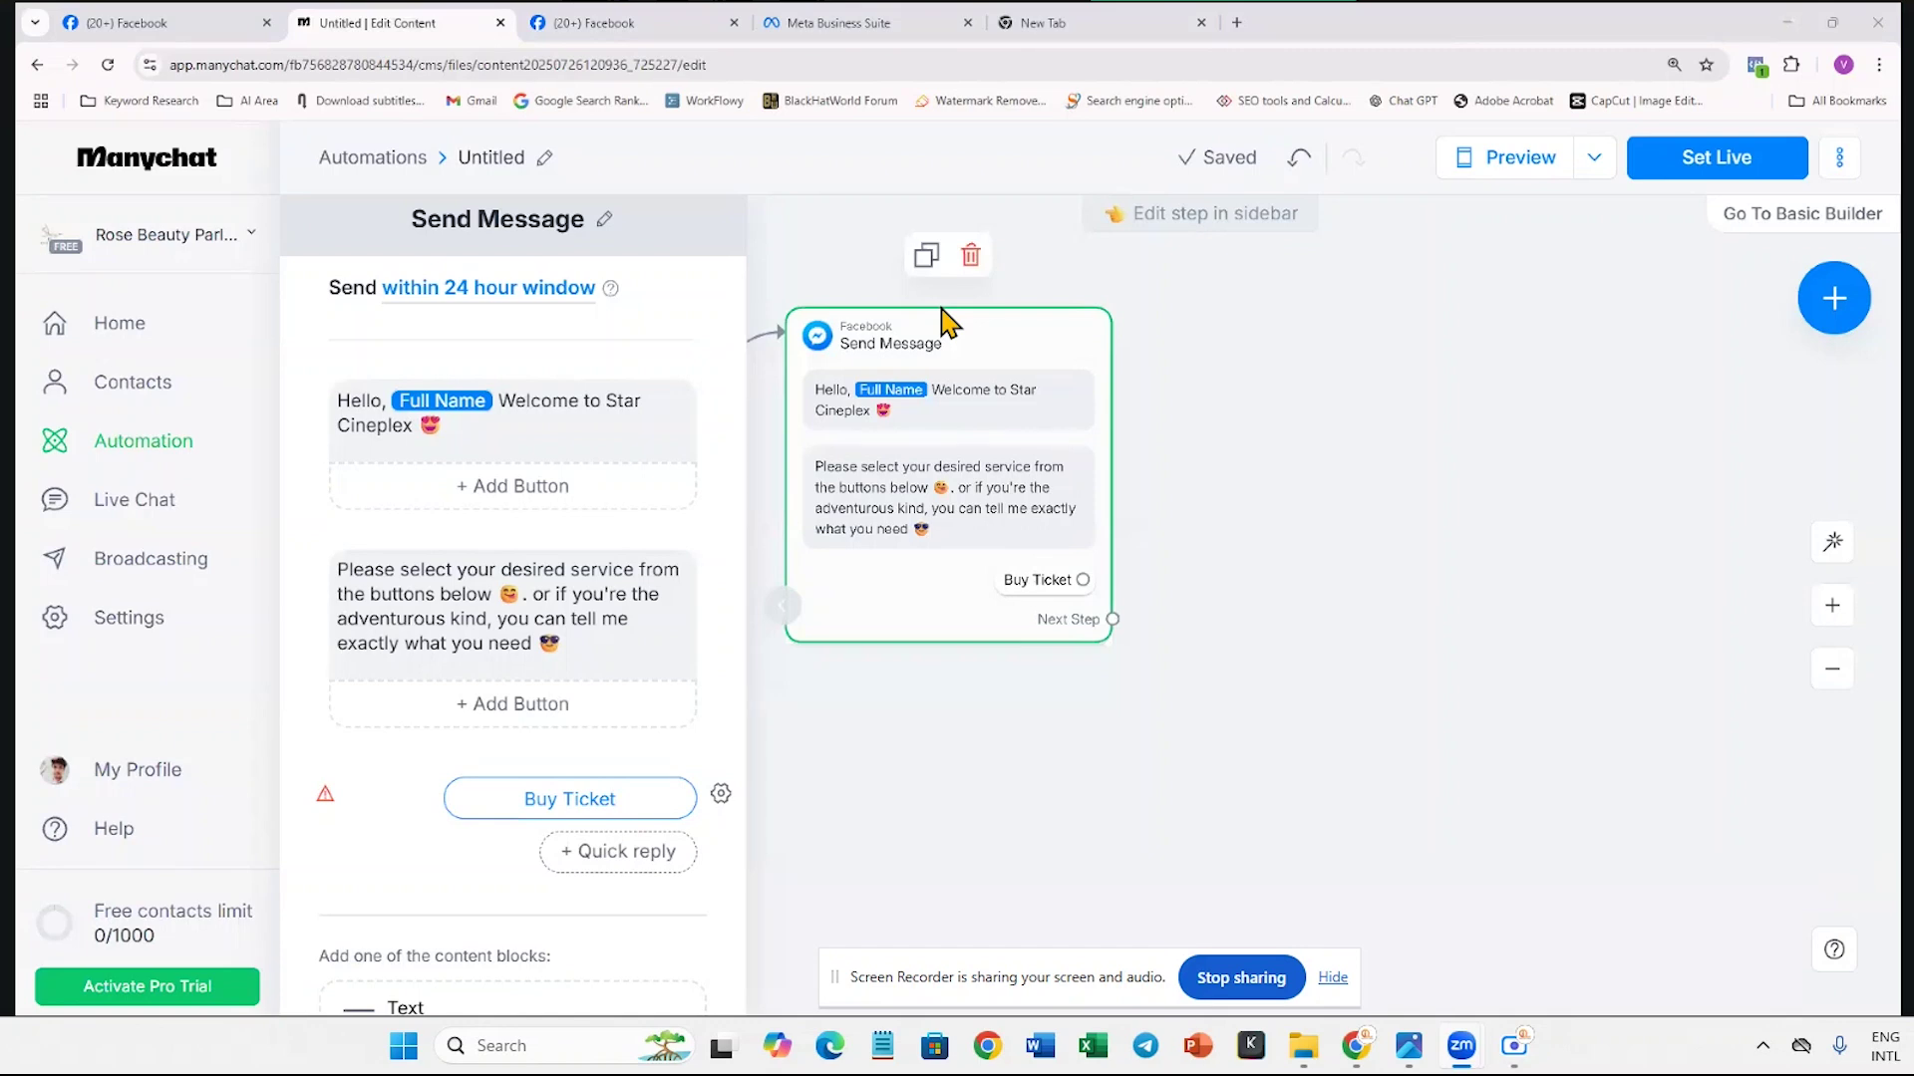
# Check the second reply option in the STAR Cineplex chat and add a quick reply titled "Now Showing" to the Manychat message.
pyautogui.click(200, 14)
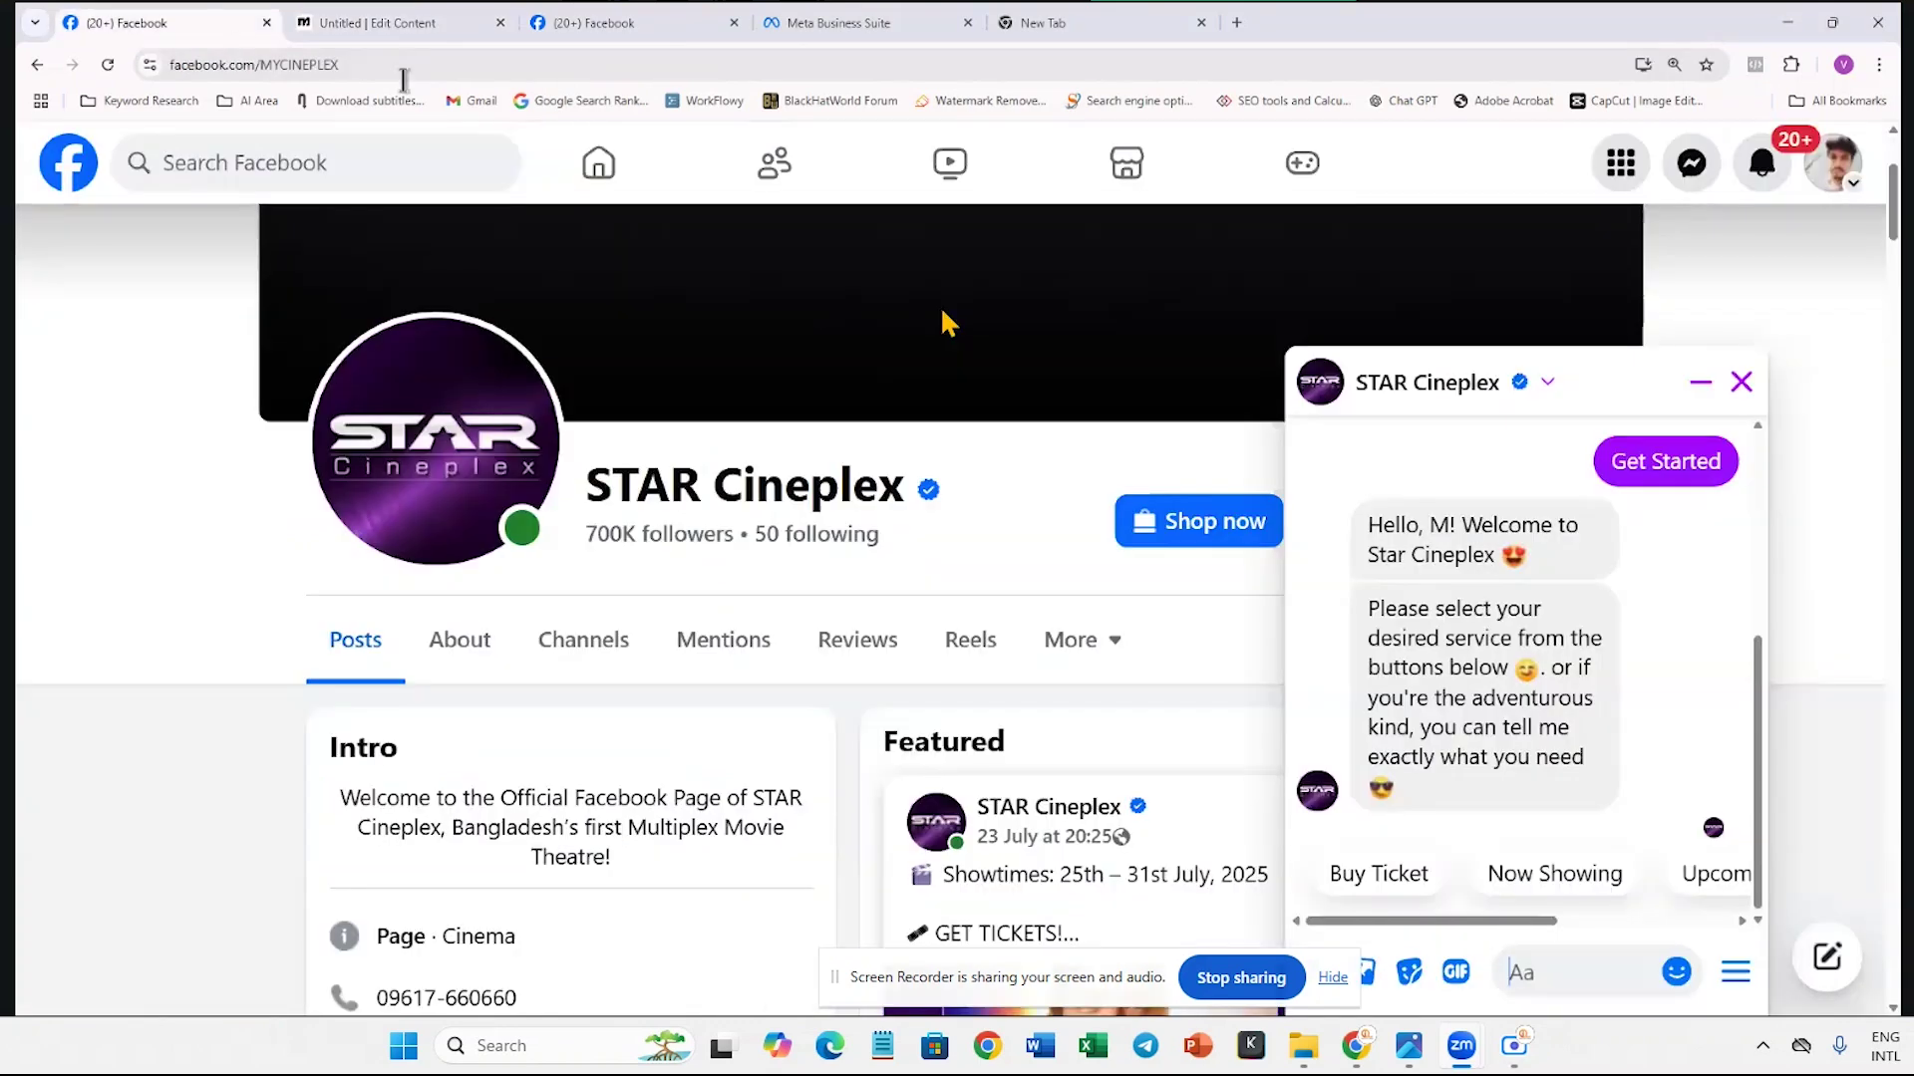
pyautogui.click(320, 21)
pyautogui.click(592, 851)
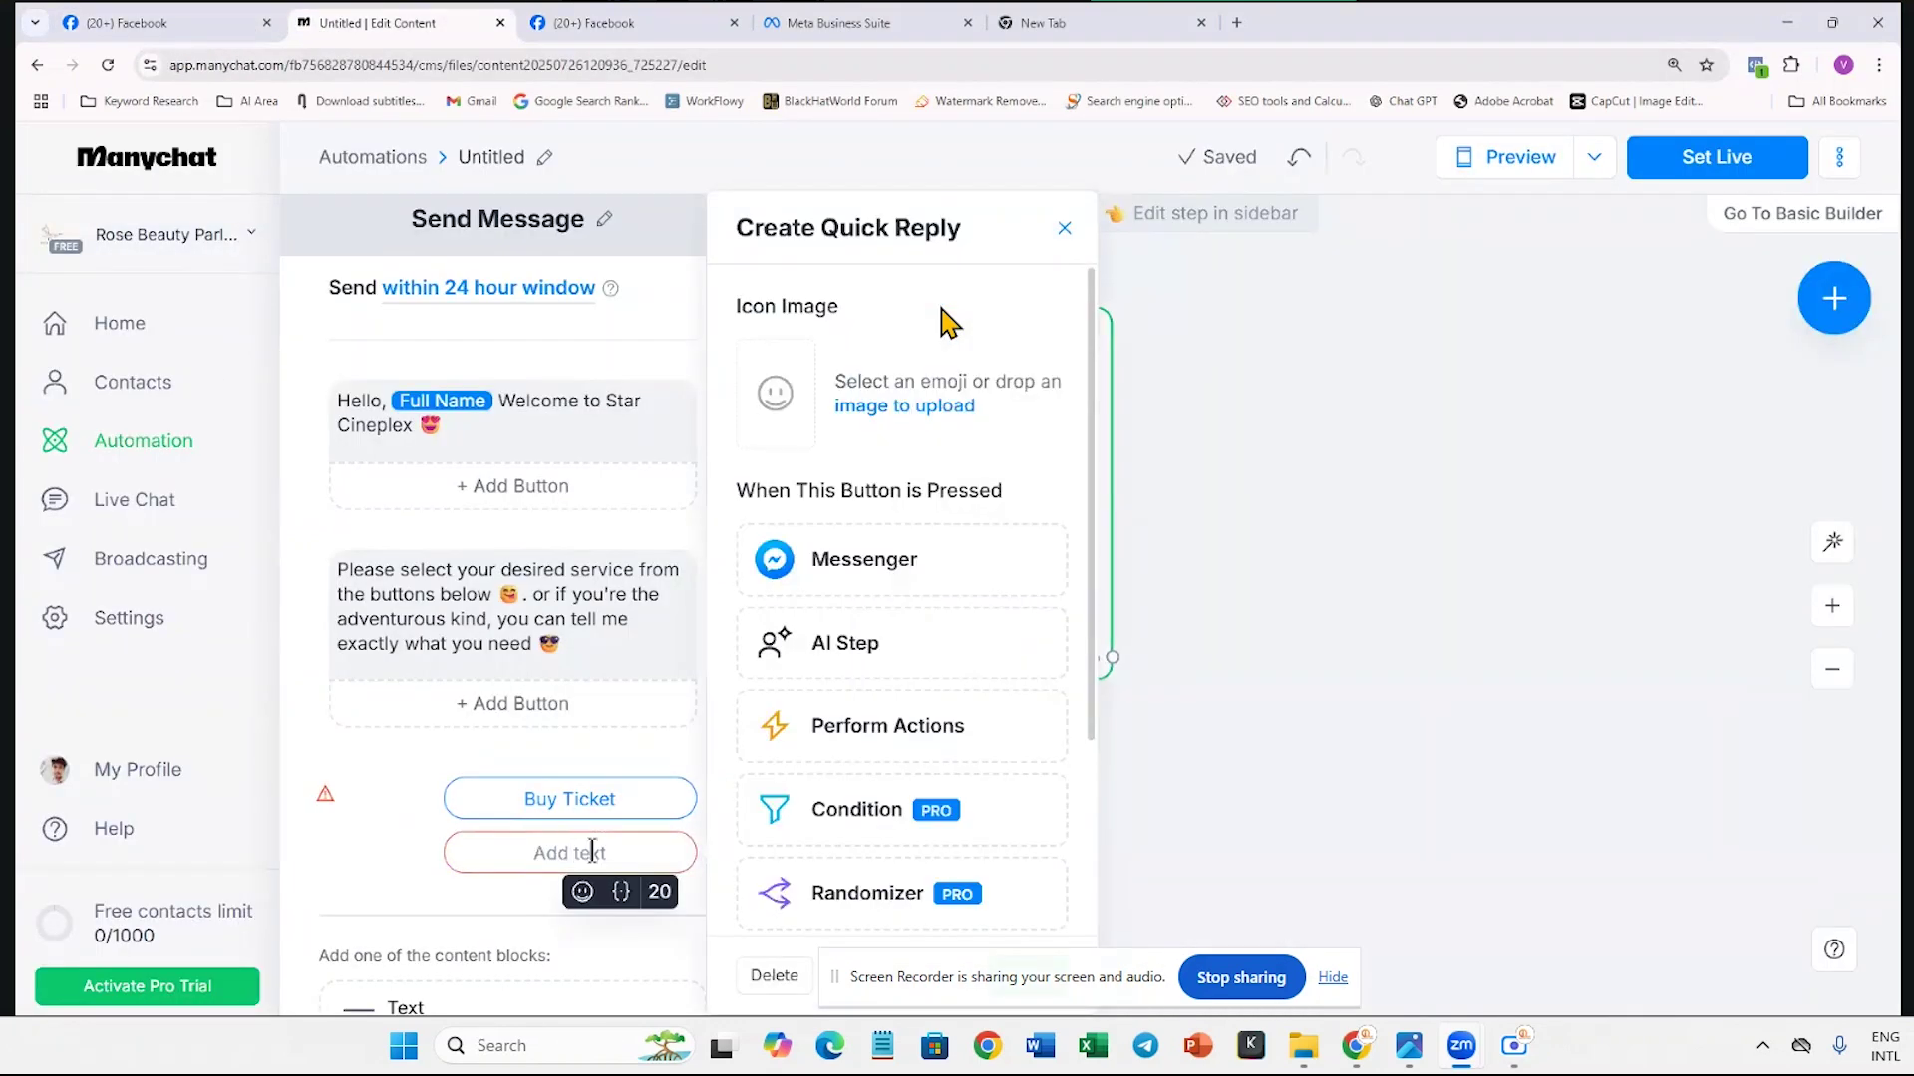
pyautogui.write('Now S')
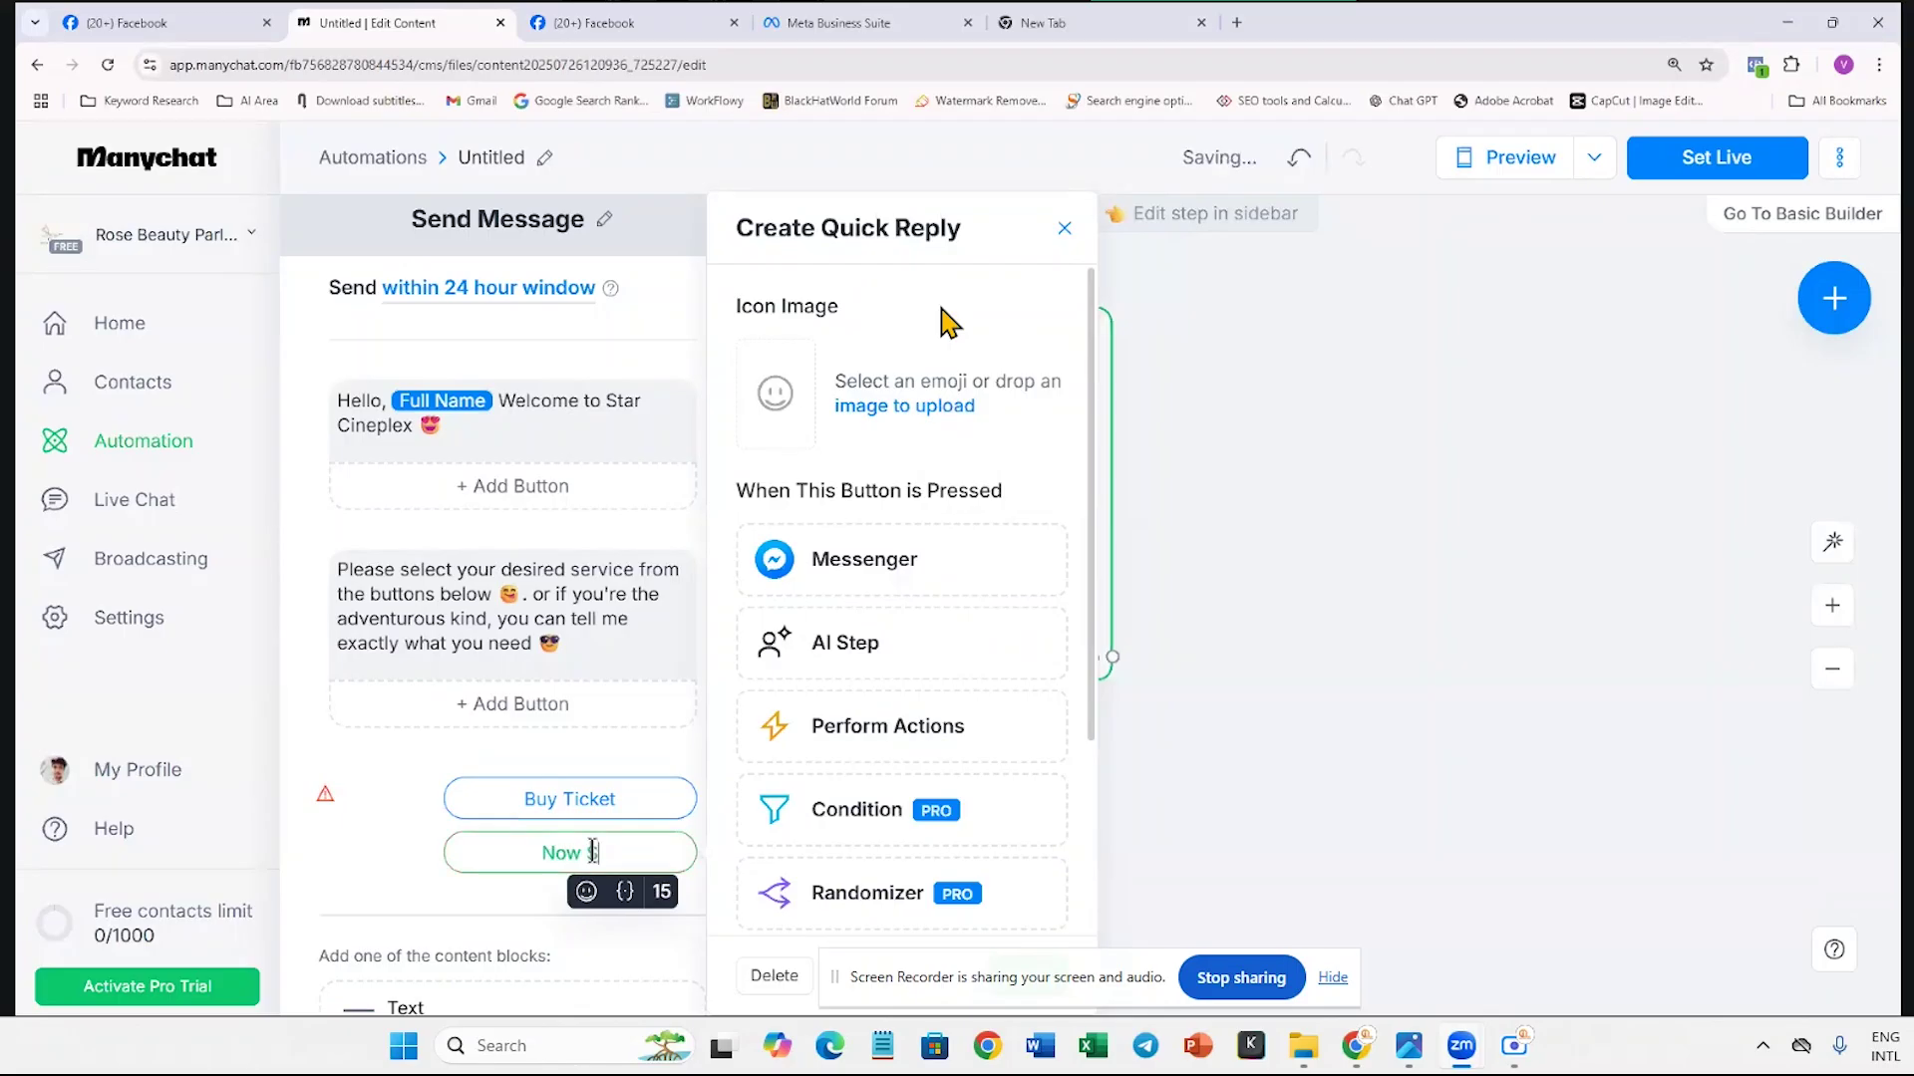
pyautogui.write('howing')
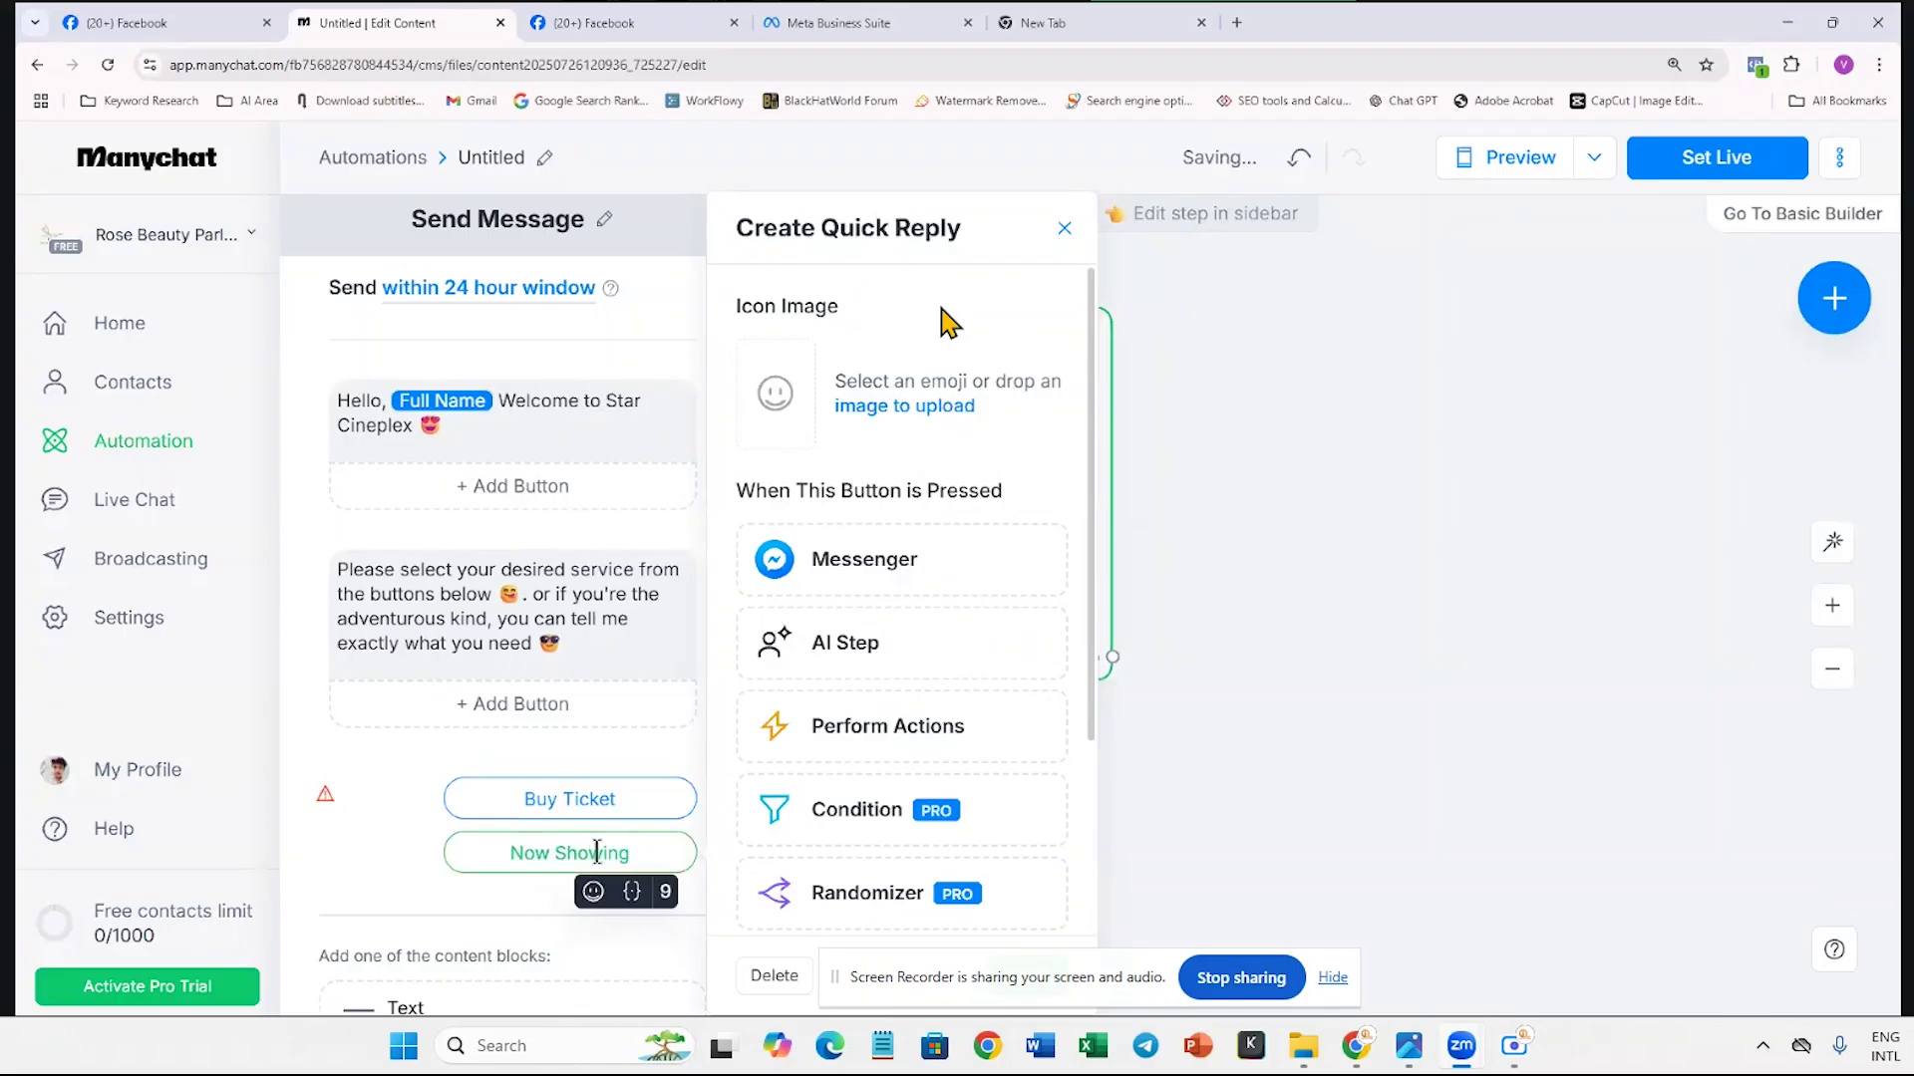
pyautogui.click(1283, 784)
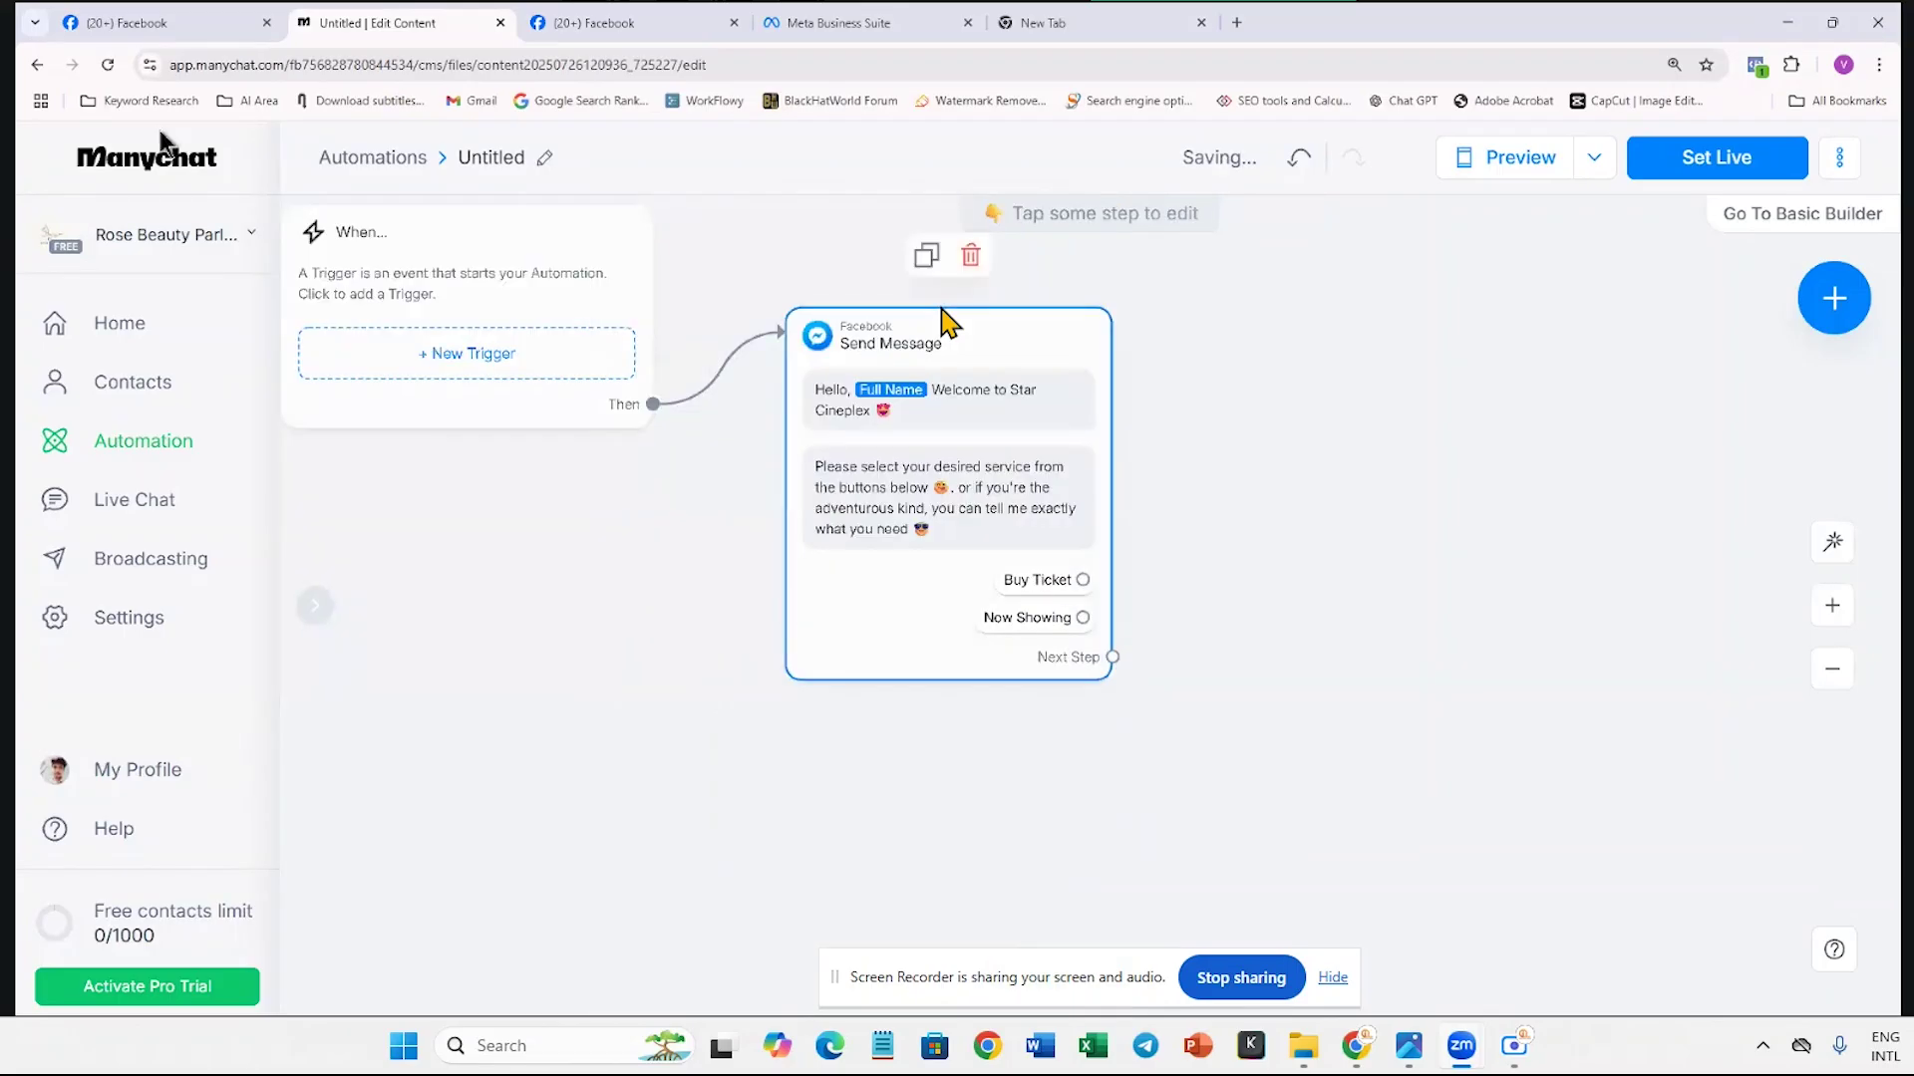
# Choose Buy Ticket in the STAR Cineplex chat and copy the theater-locations reply from its opening line through "3. SKS Tower, Mohakhali".
pyautogui.hotkey('ctrl', 'shift', 'Tab')
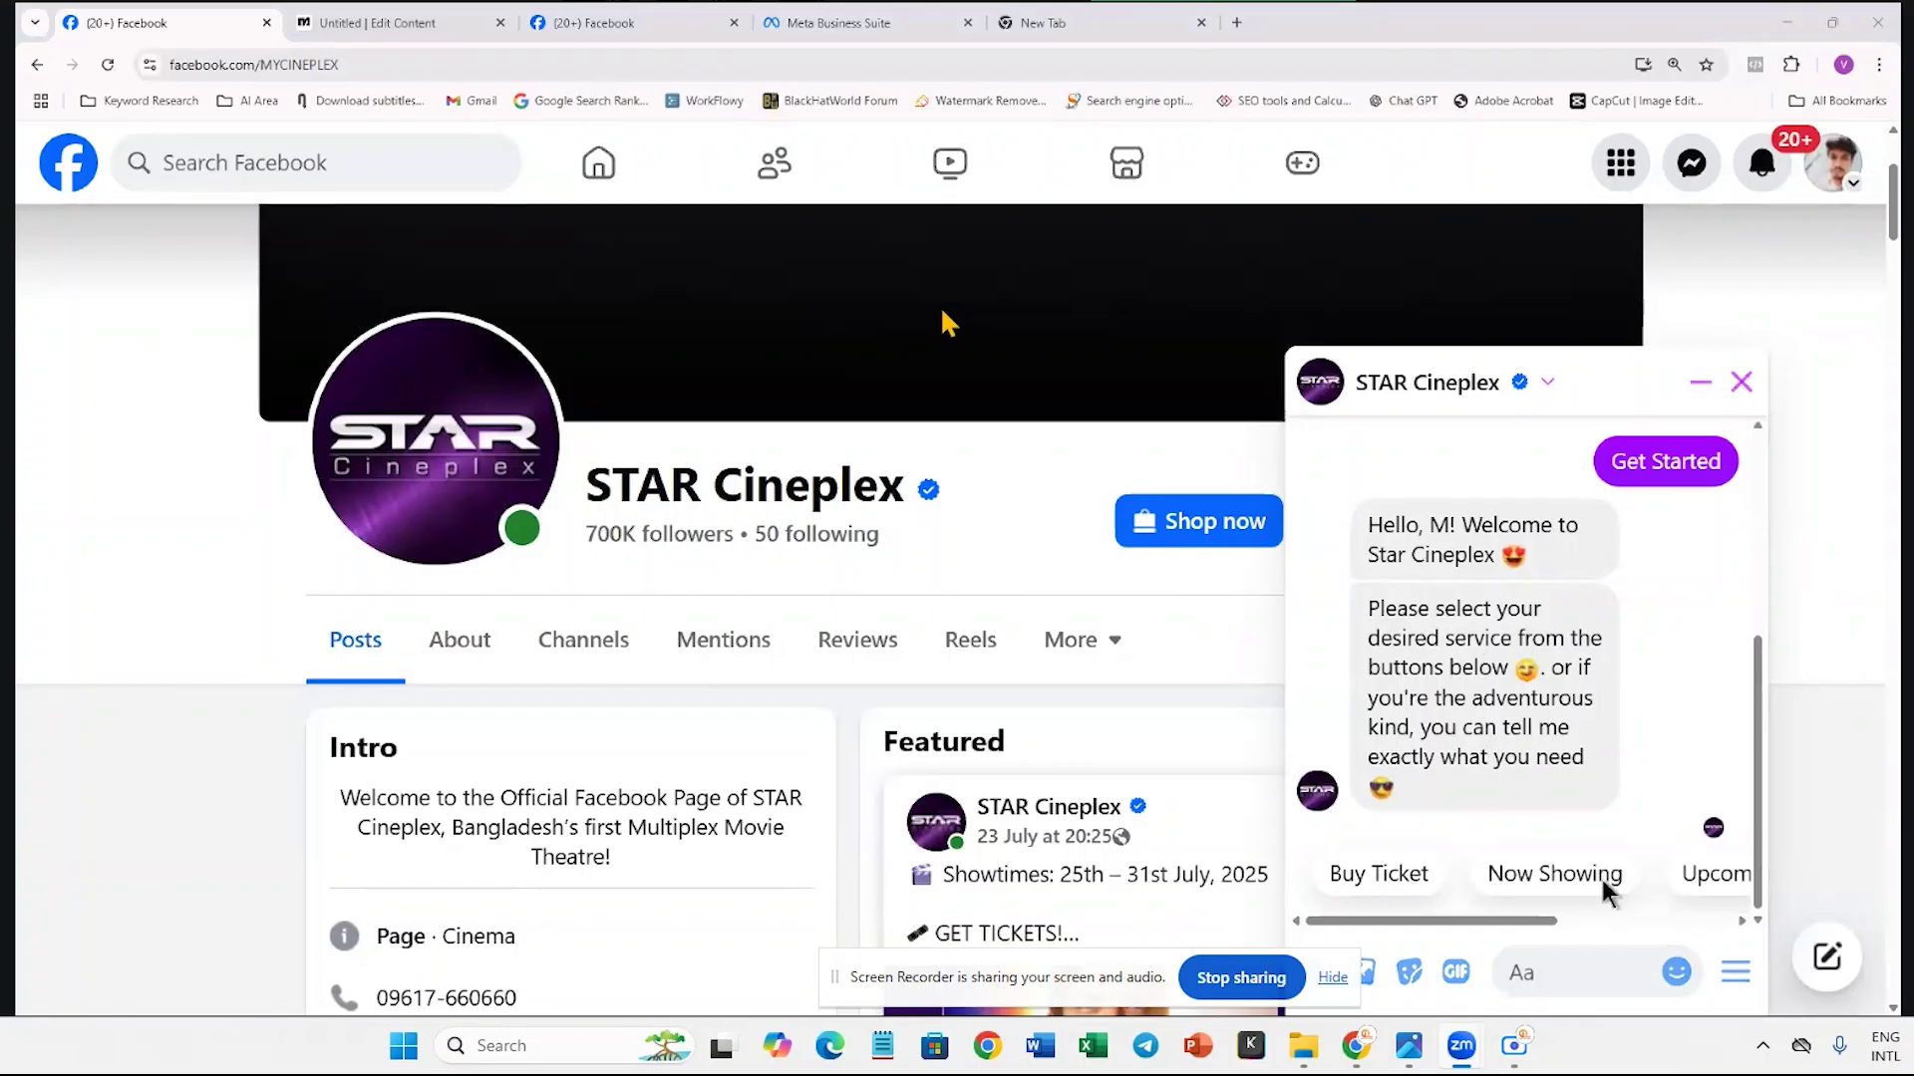
pyautogui.click(1391, 877)
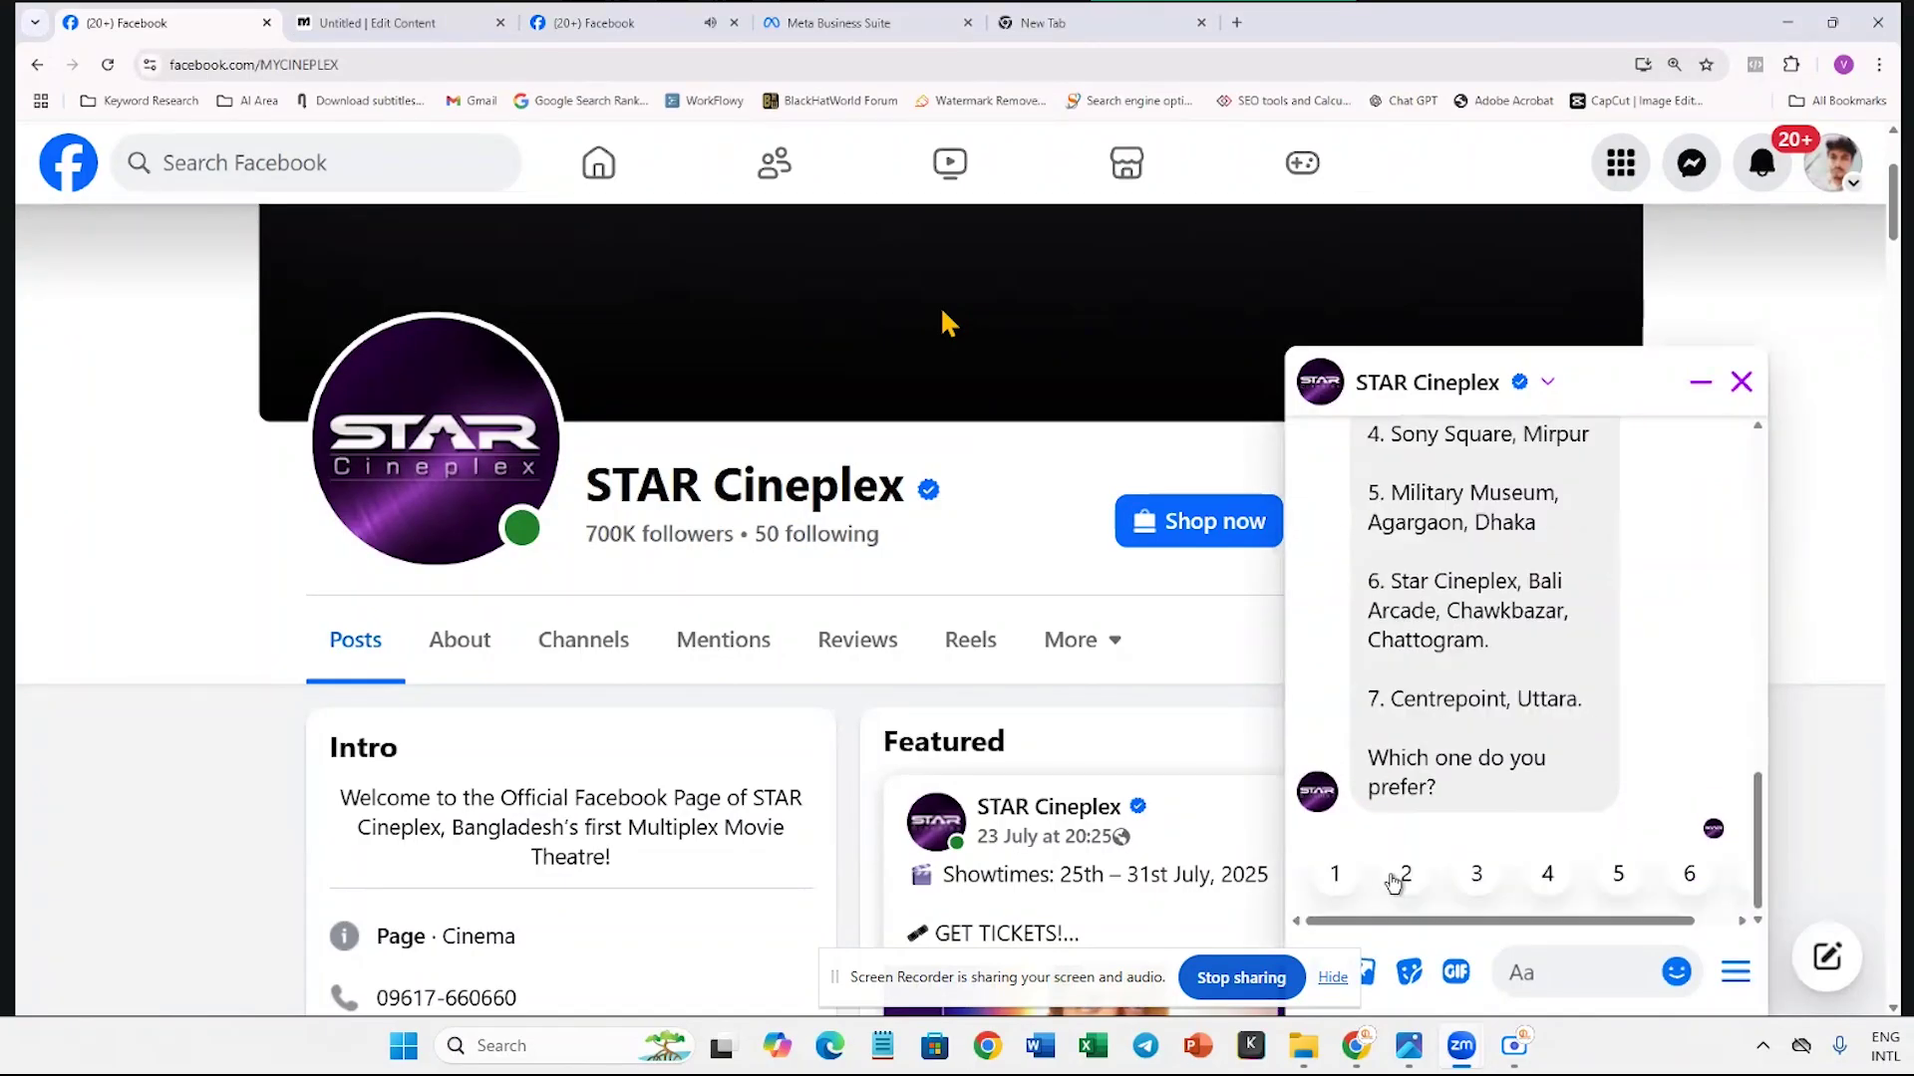
pyautogui.scroll(5, 1394, 766)
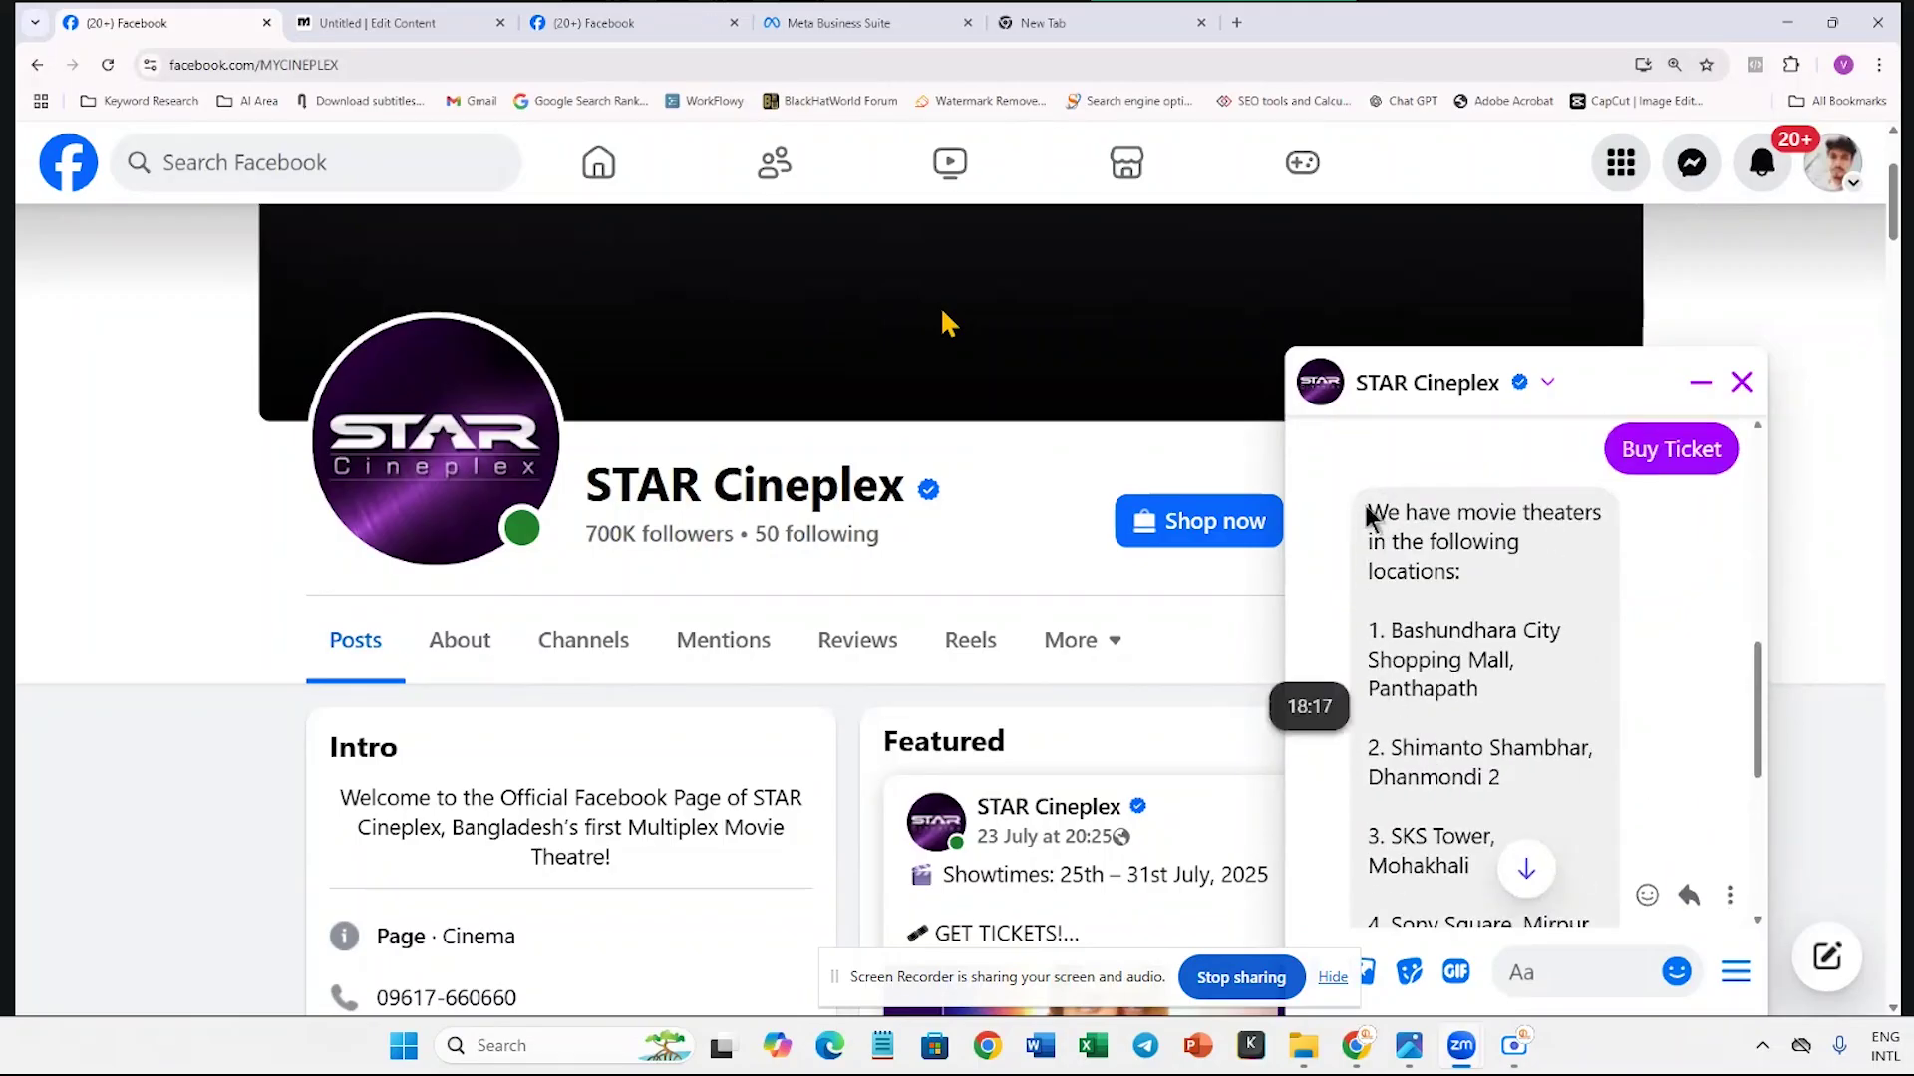
pyautogui.moveTo(1365, 508); pyautogui.dragTo(1399, 863)
pyautogui.hotkey('ctrl', 'c')
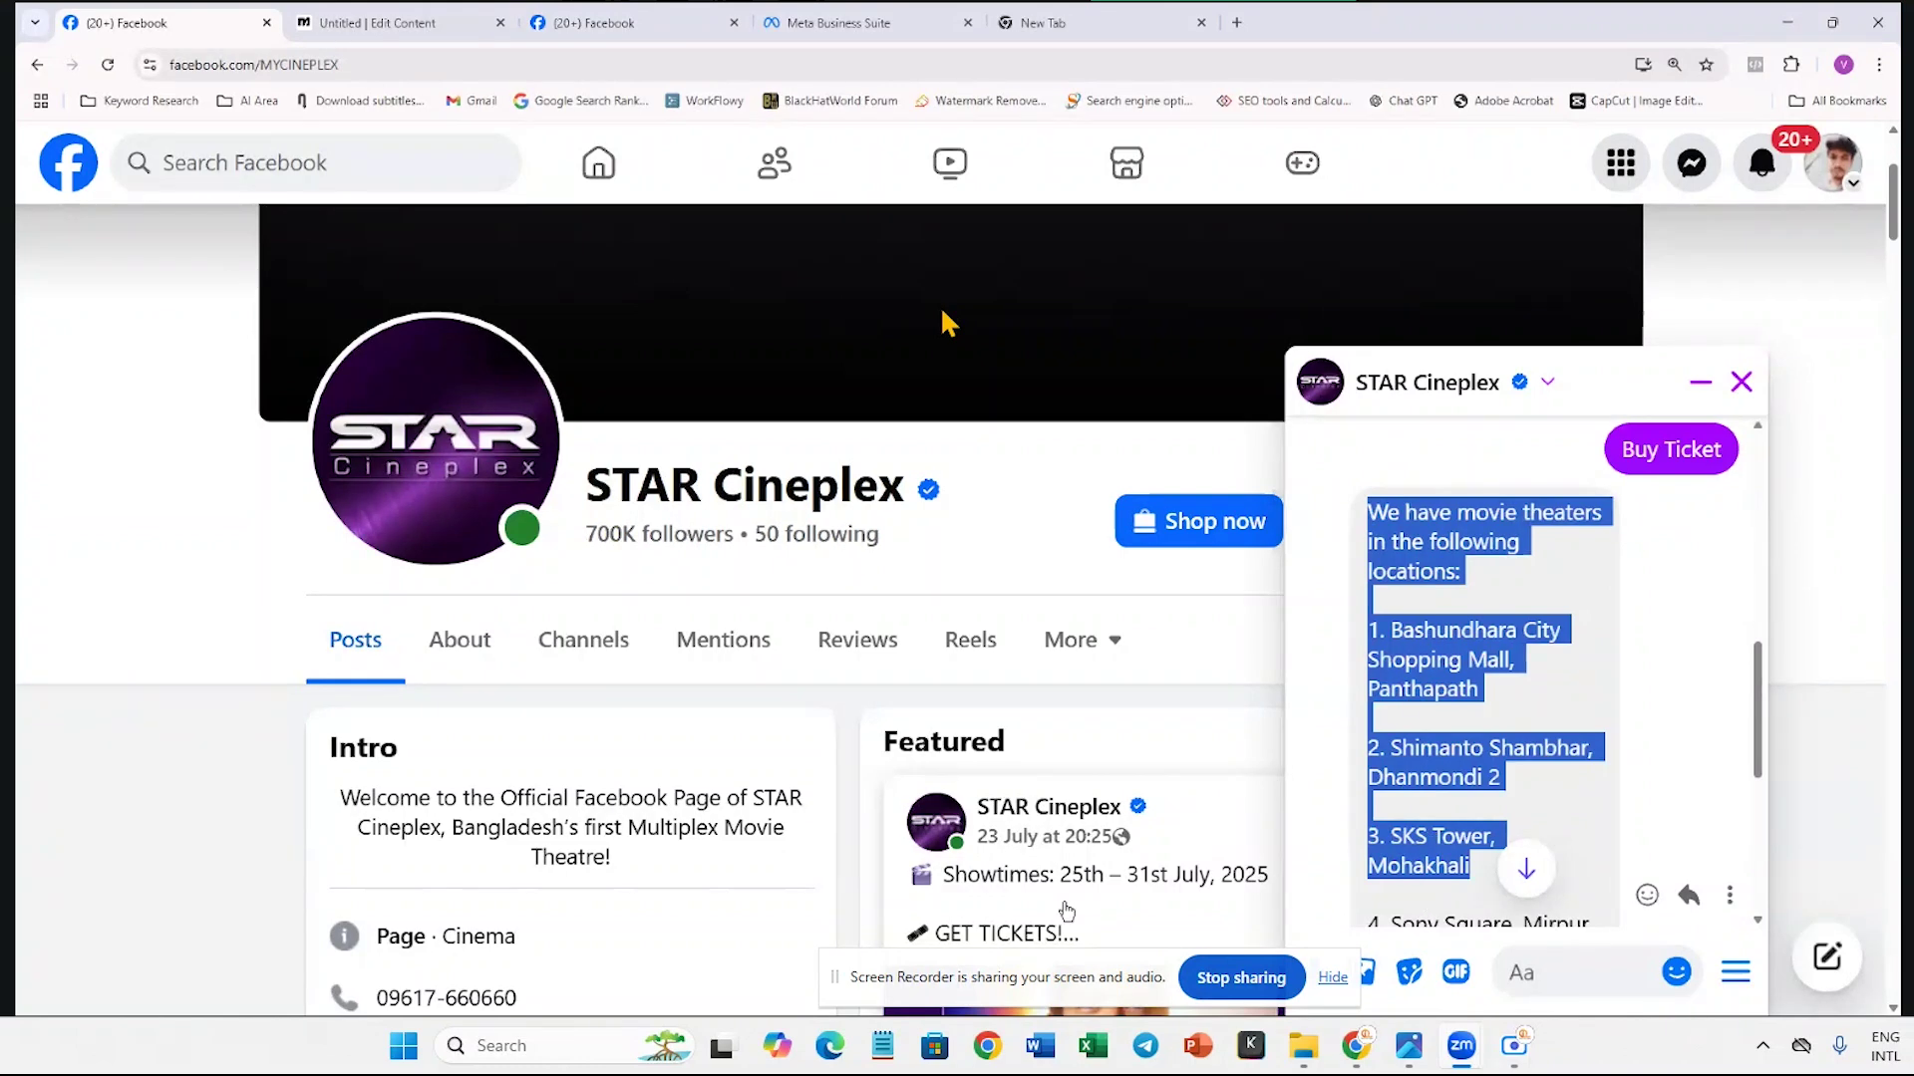
# Compare the quick replies in the Manychat flow with the Buy Ticket reply in the STAR Cineplex chat.
pyautogui.hotkey('ctrl', 'Tab')
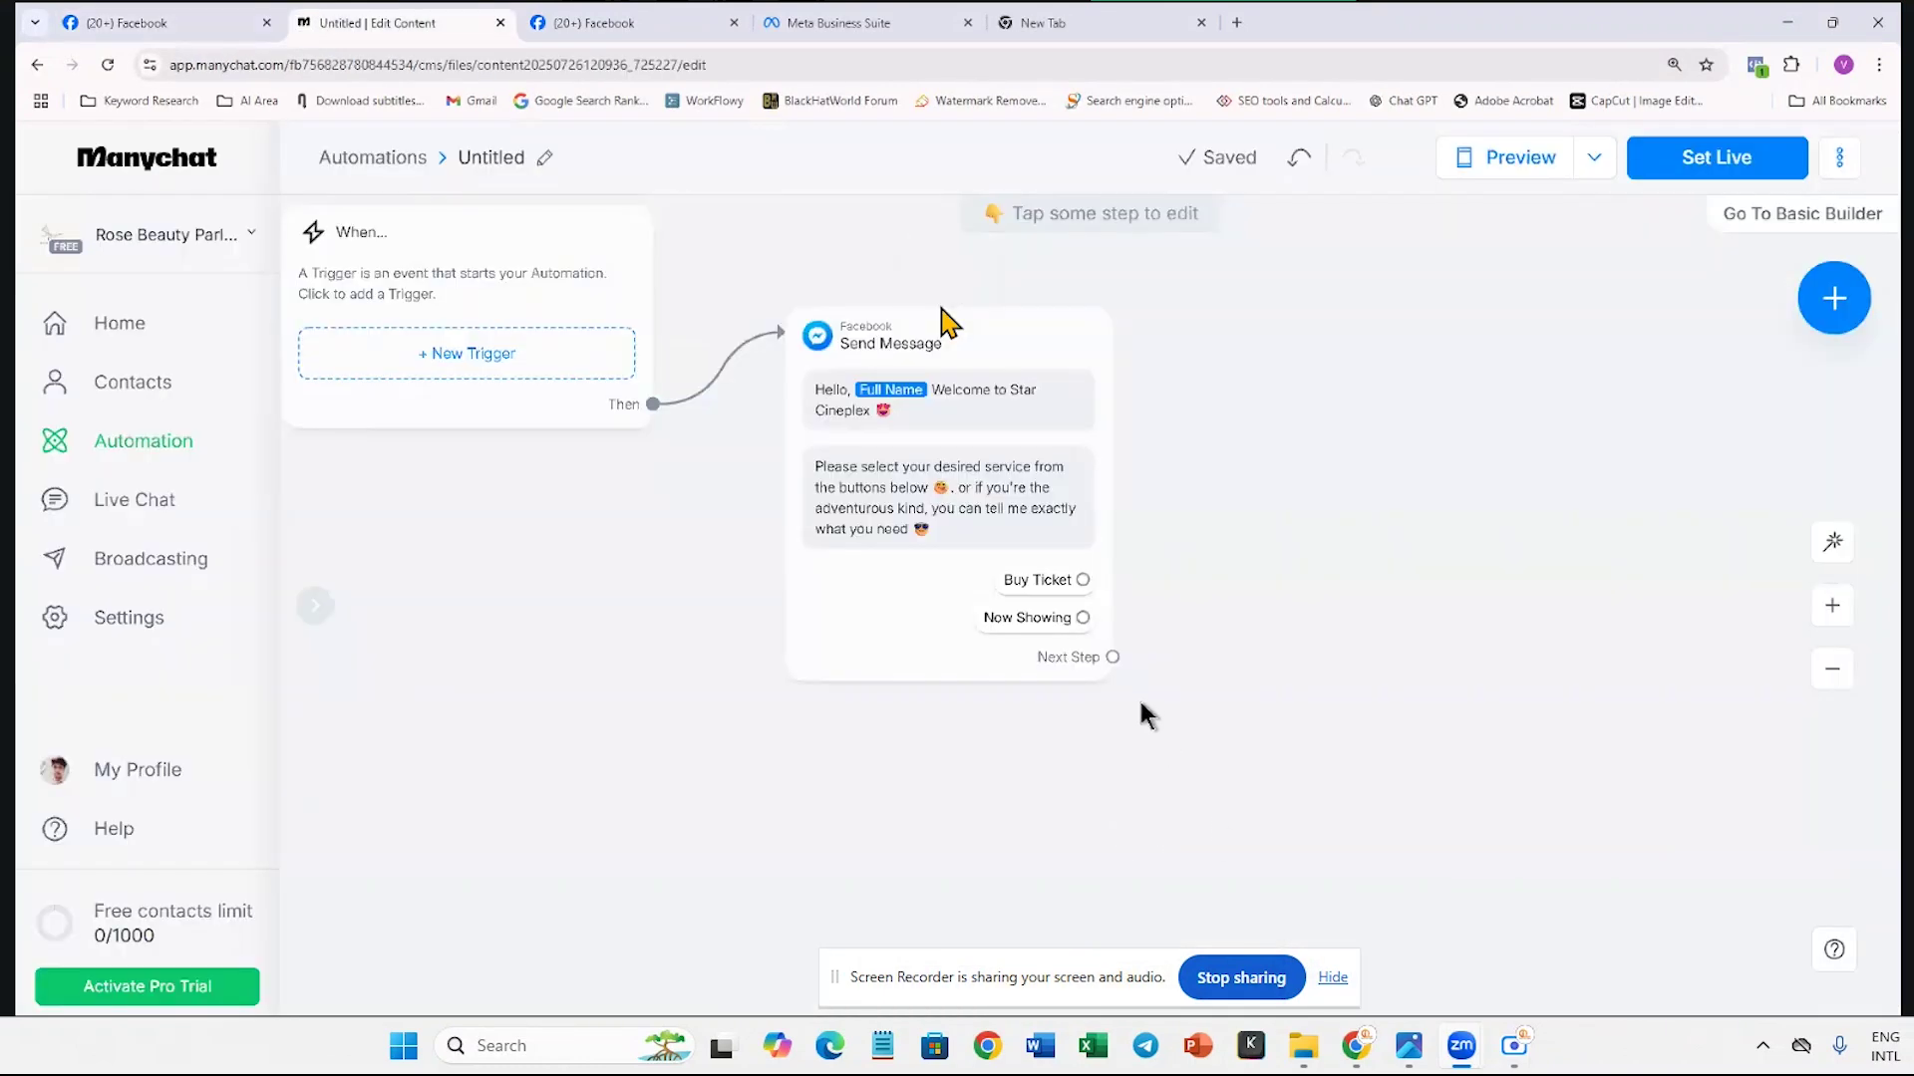
pyautogui.scroll(5, 1406, 668)
pyautogui.scroll(-2, 1109, 638)
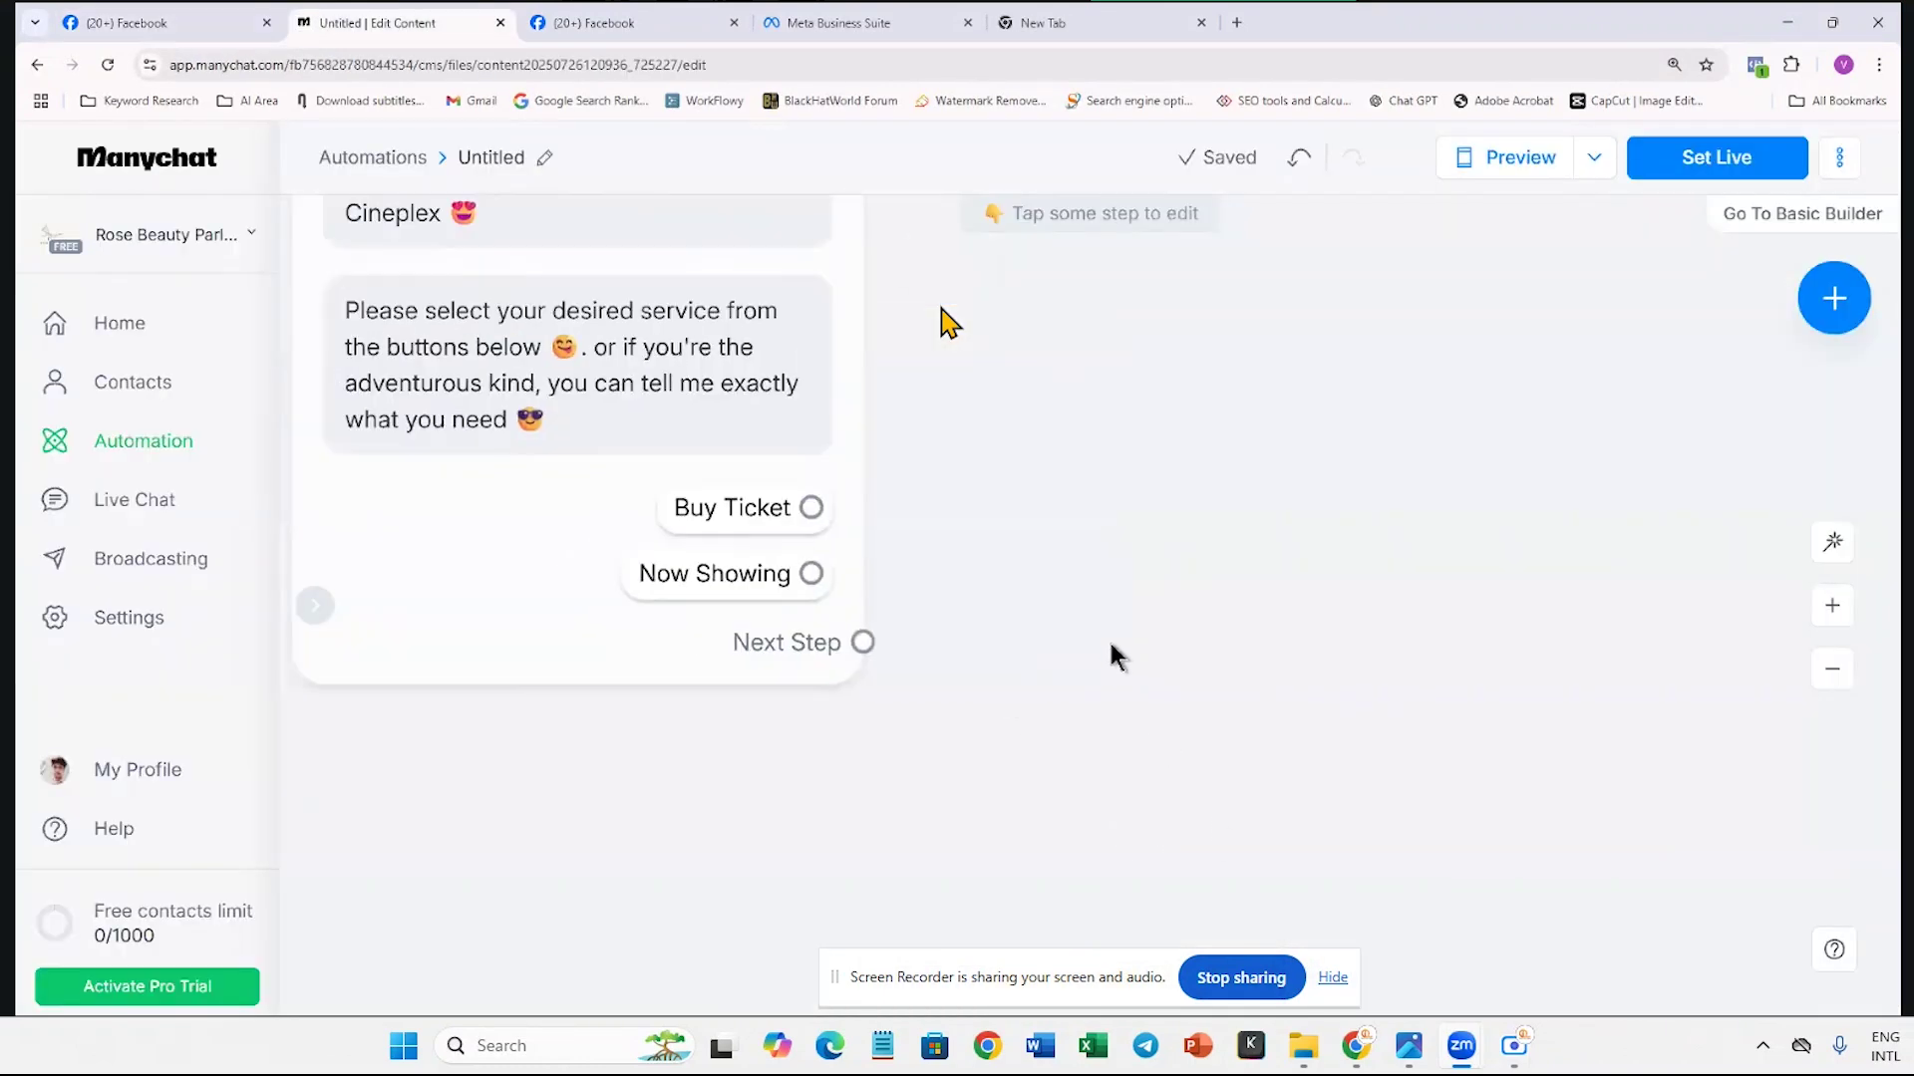
pyautogui.moveTo(518, 809); pyautogui.dragTo(662, 876)
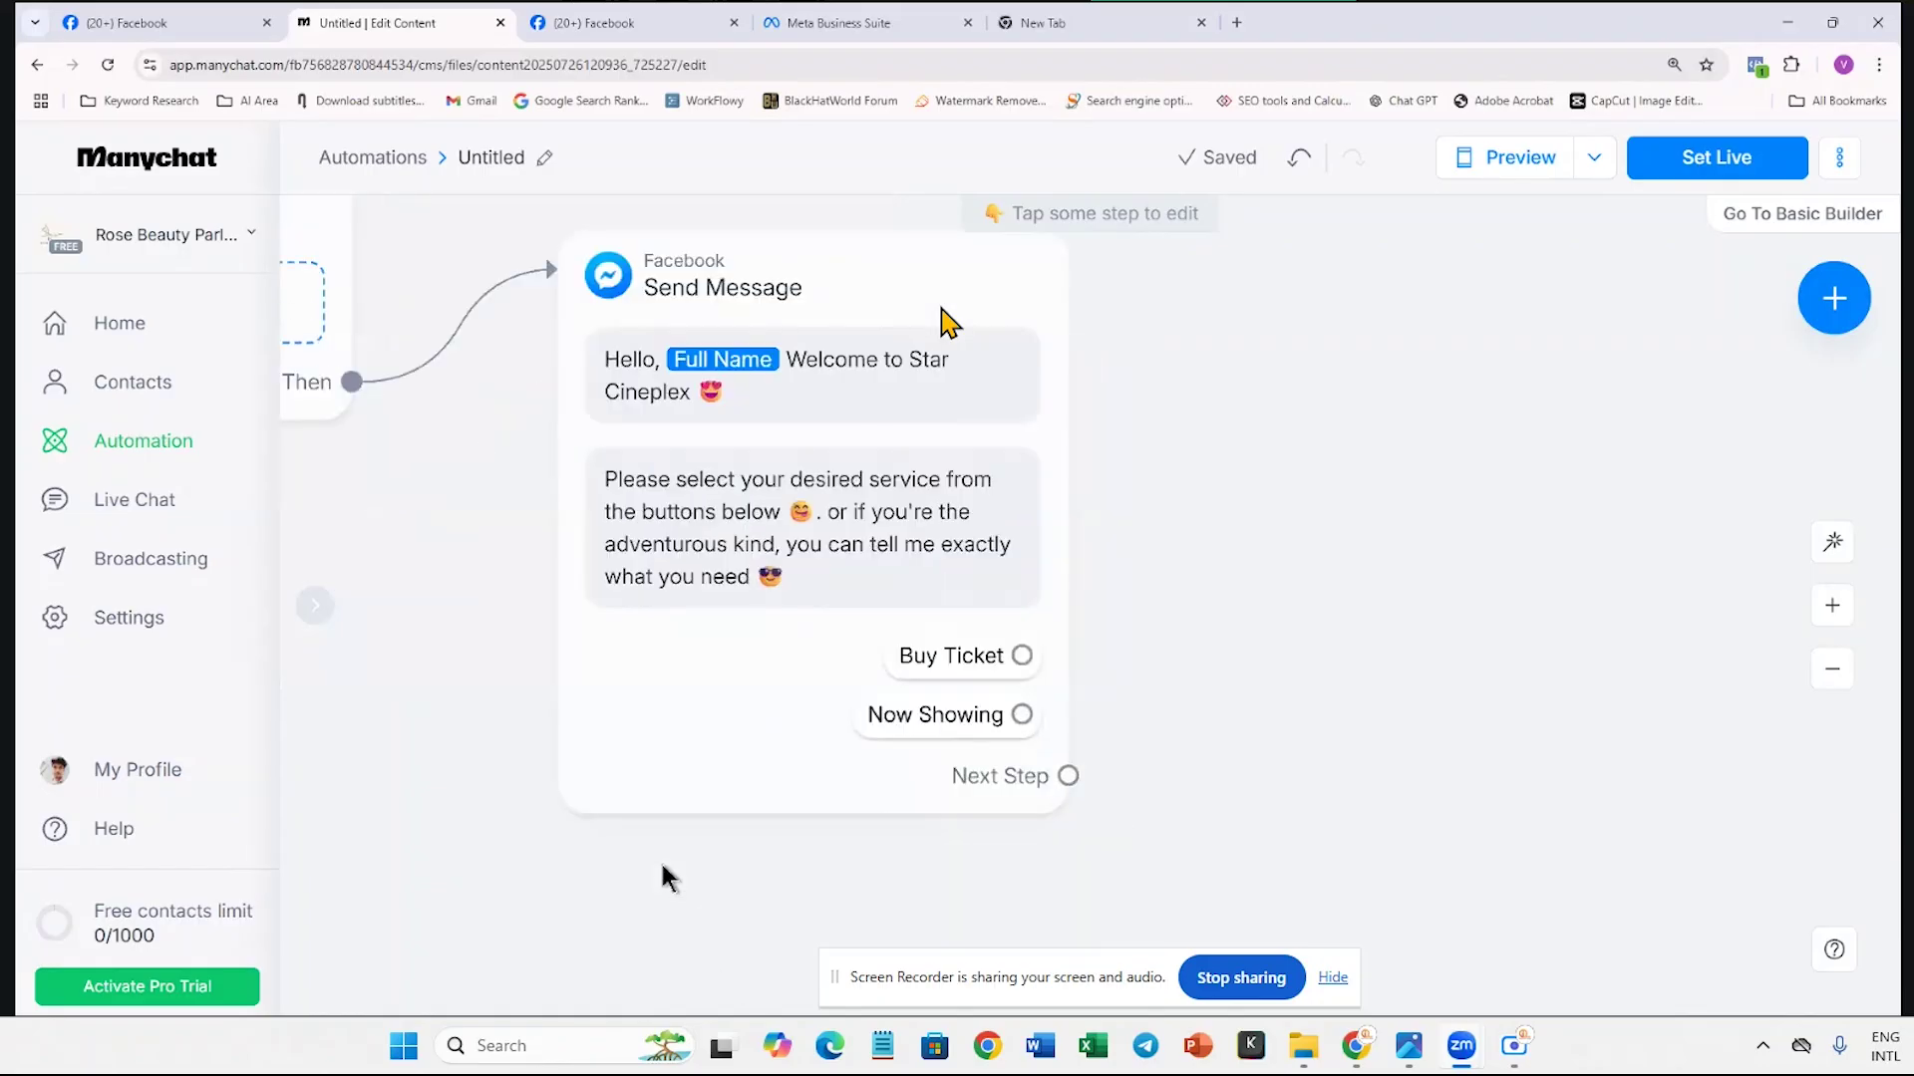
pyautogui.hotkey('ctrl', 'shift', 'Tab')
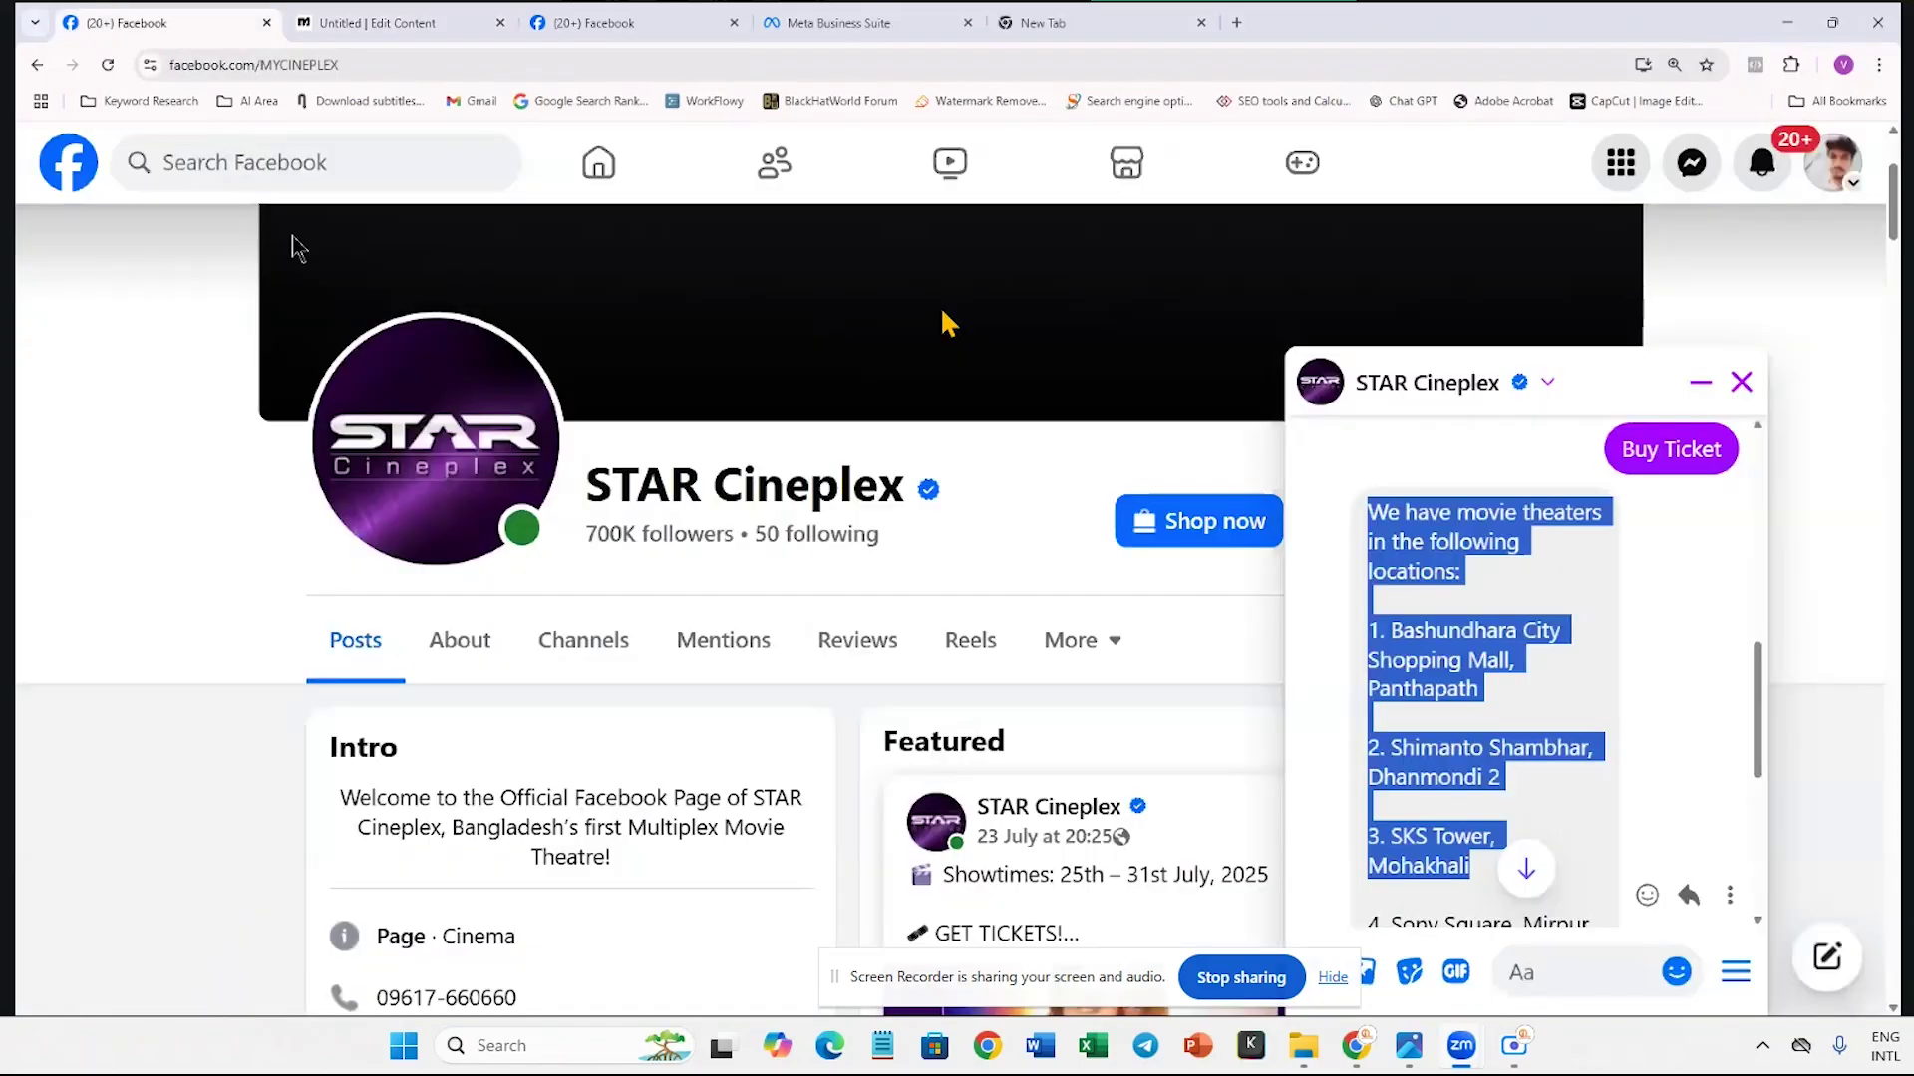
pyautogui.click(1631, 568)
pyautogui.scroll(1, 1635, 568)
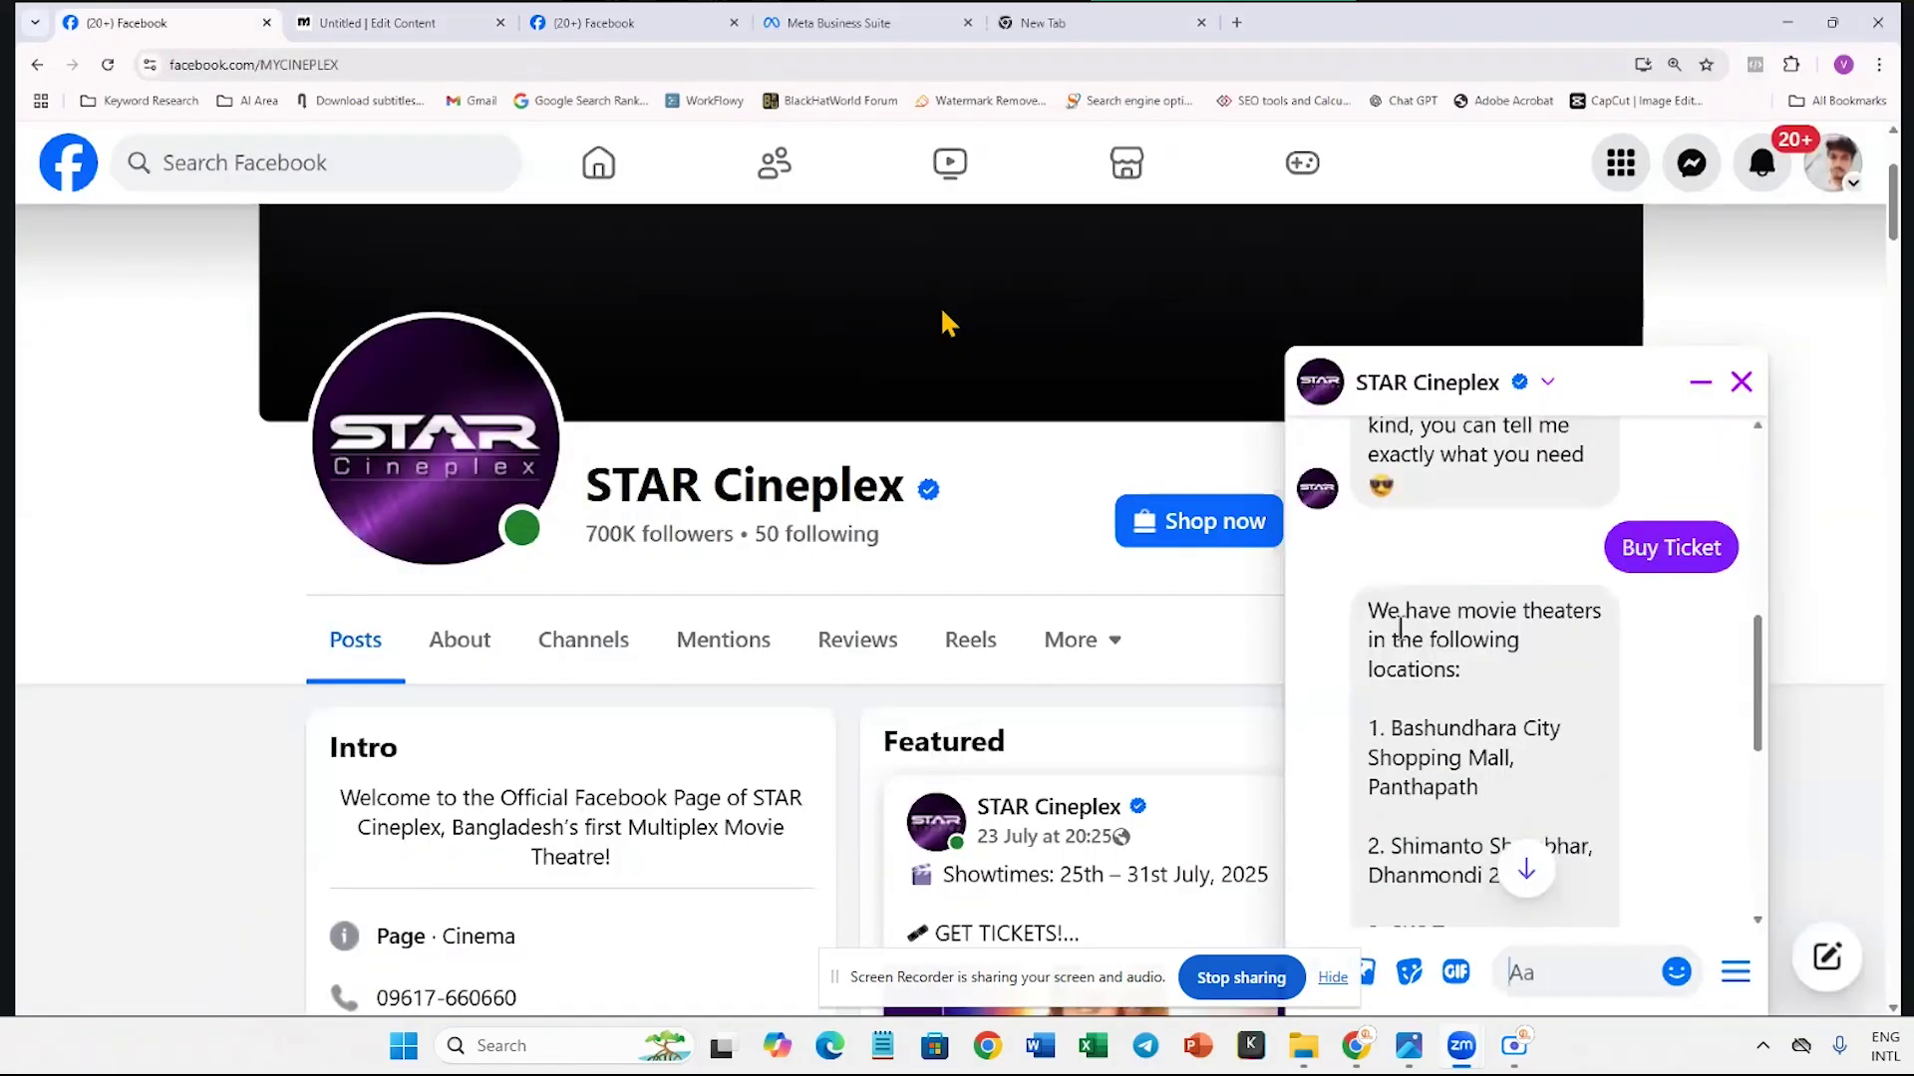
# Switch to Manychat, link the Buy Ticket quick reply to a new Messenger message and paste the theater-locations text into it.
pyautogui.click(376, 22)
pyautogui.scroll(-1, 1324, 659)
pyautogui.scroll(1, 1315, 652)
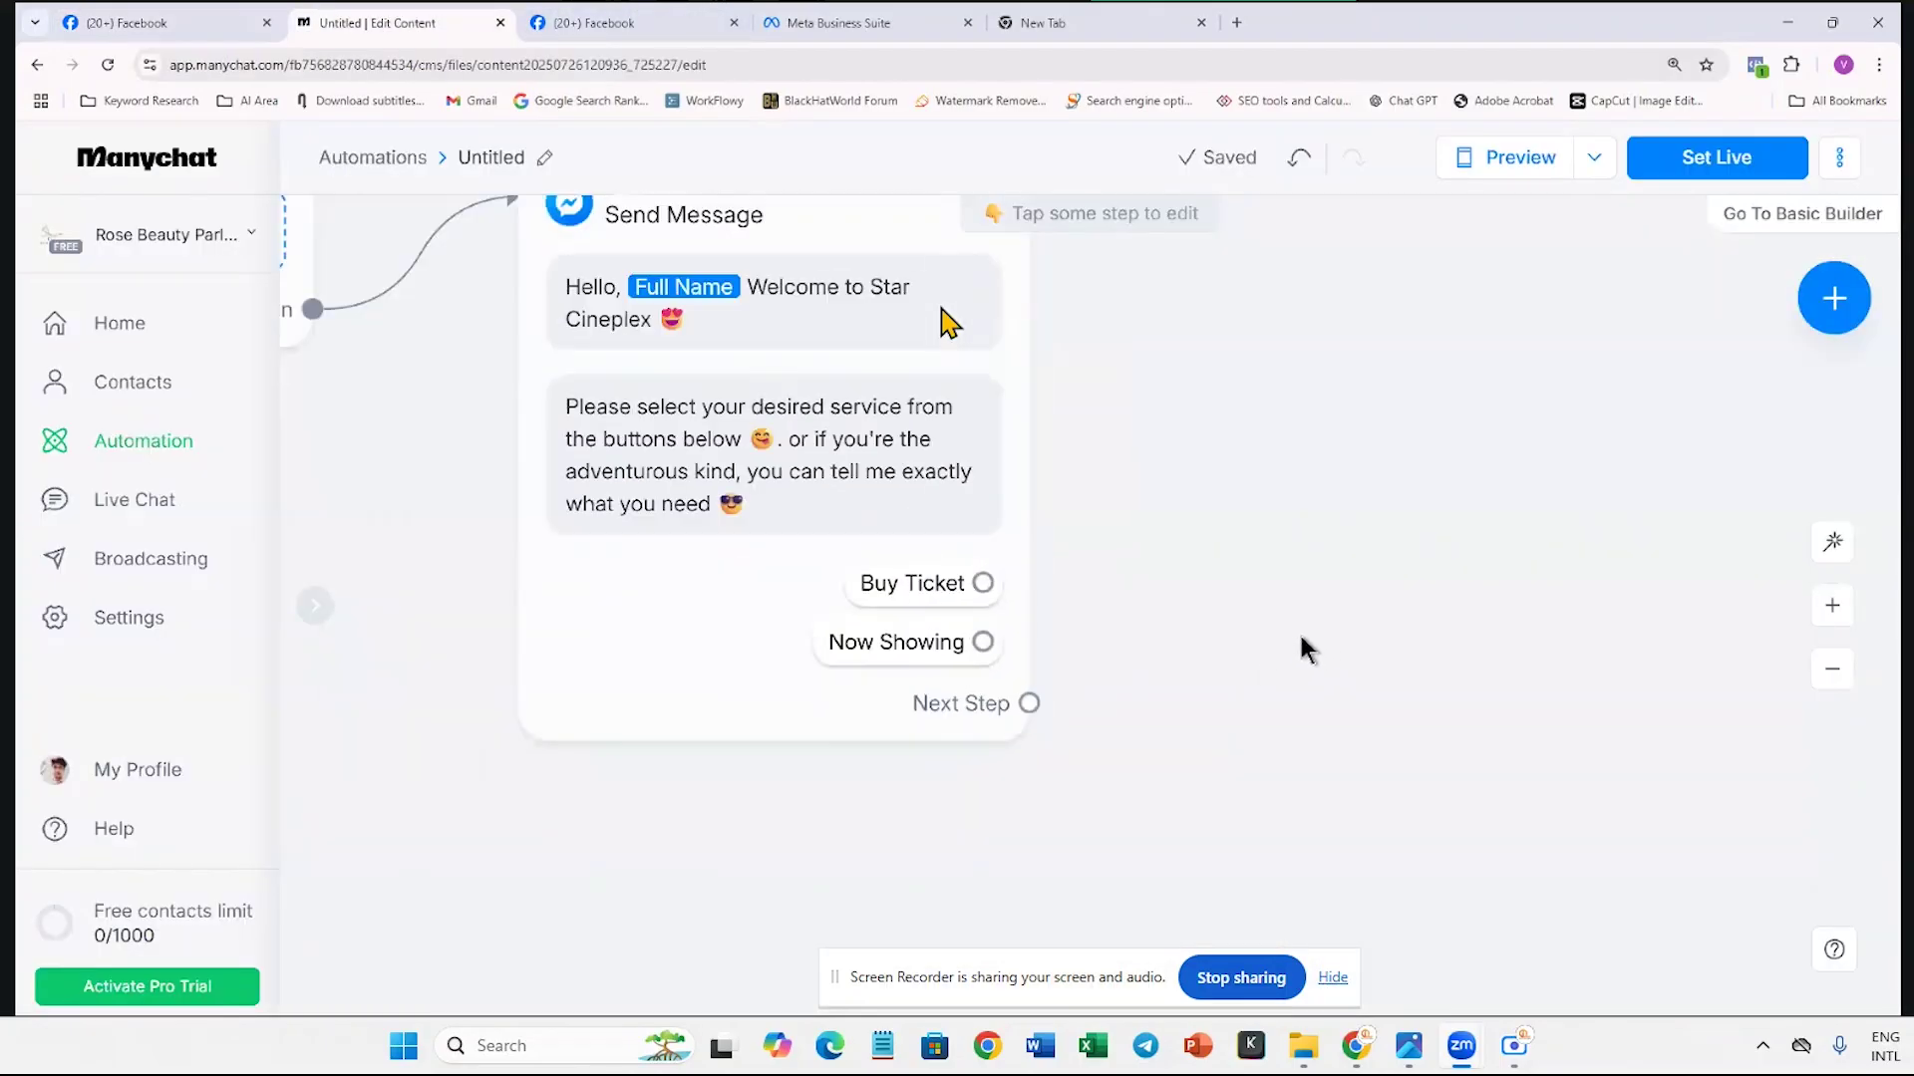
pyautogui.scroll(-1, 954, 729)
pyautogui.moveTo(1042, 696); pyautogui.dragTo(875, 802)
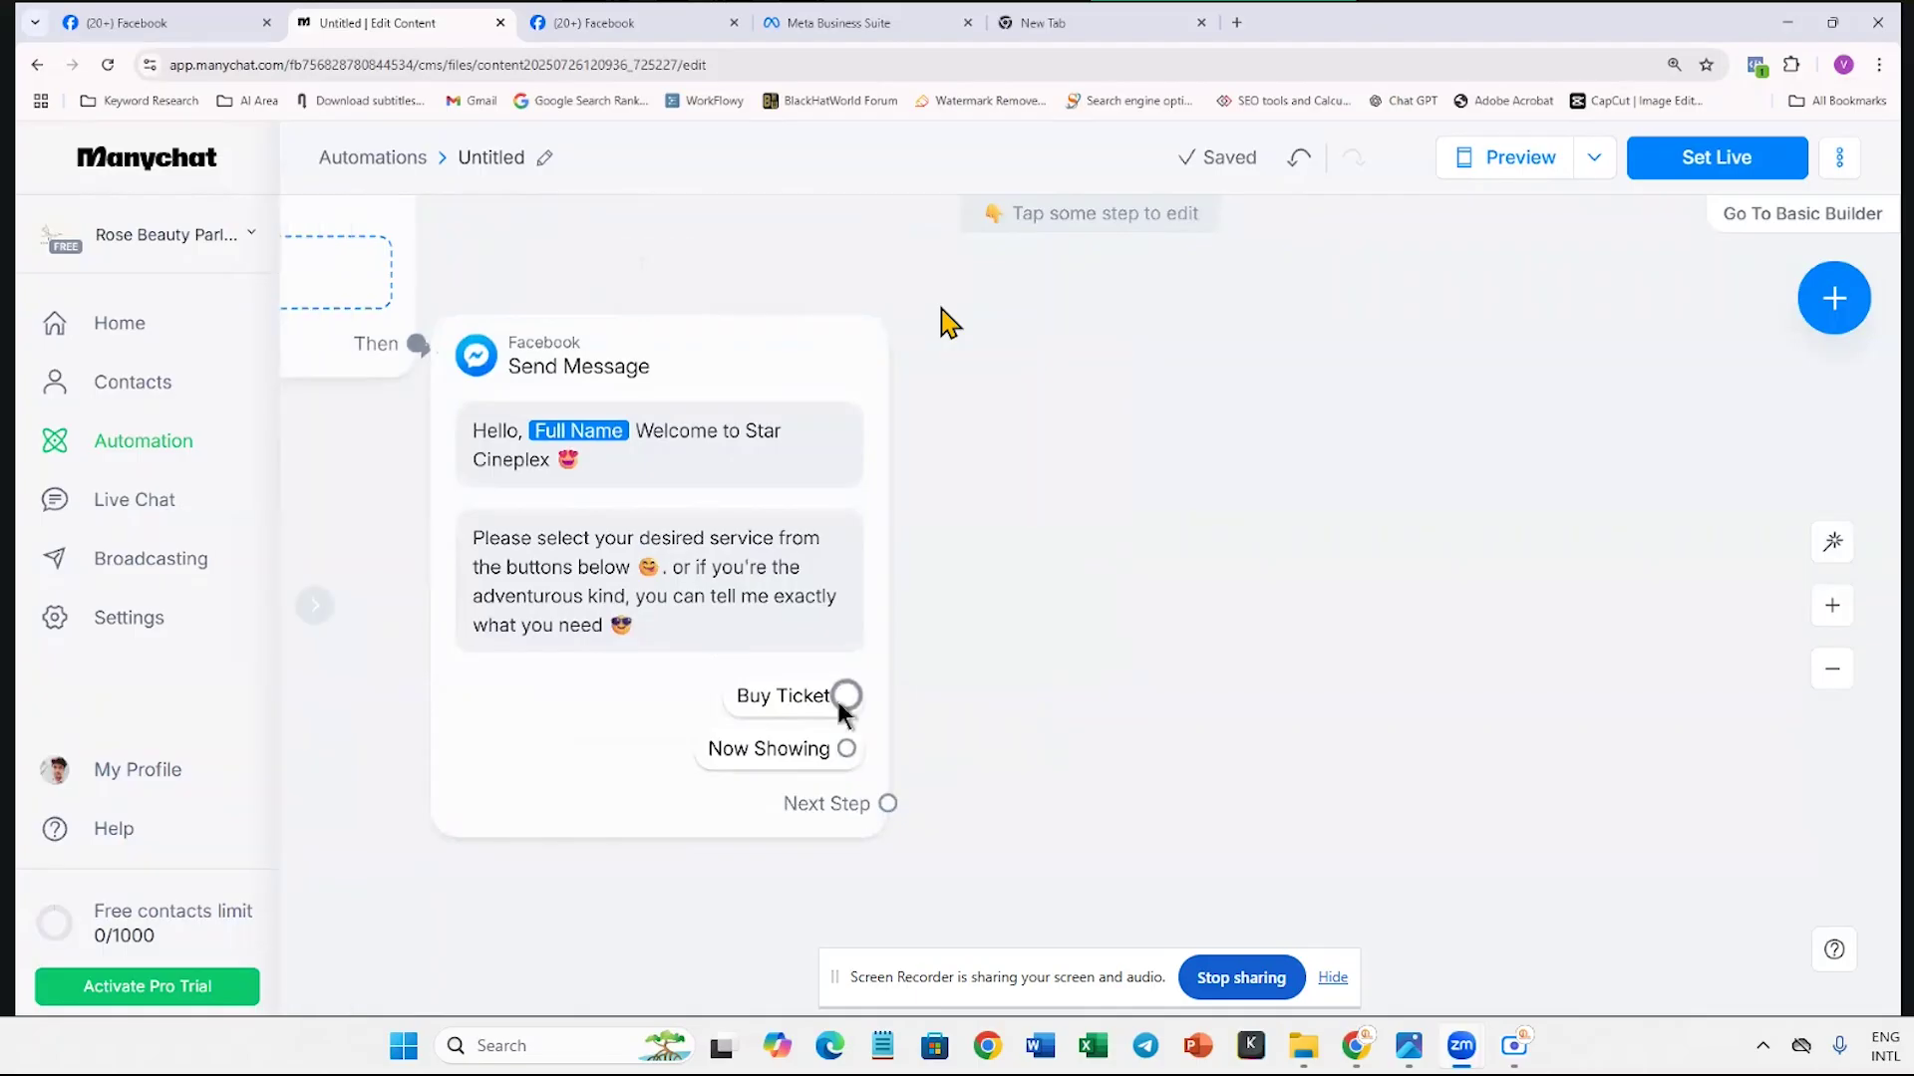
pyautogui.moveTo(847, 696); pyautogui.dragTo(1087, 344)
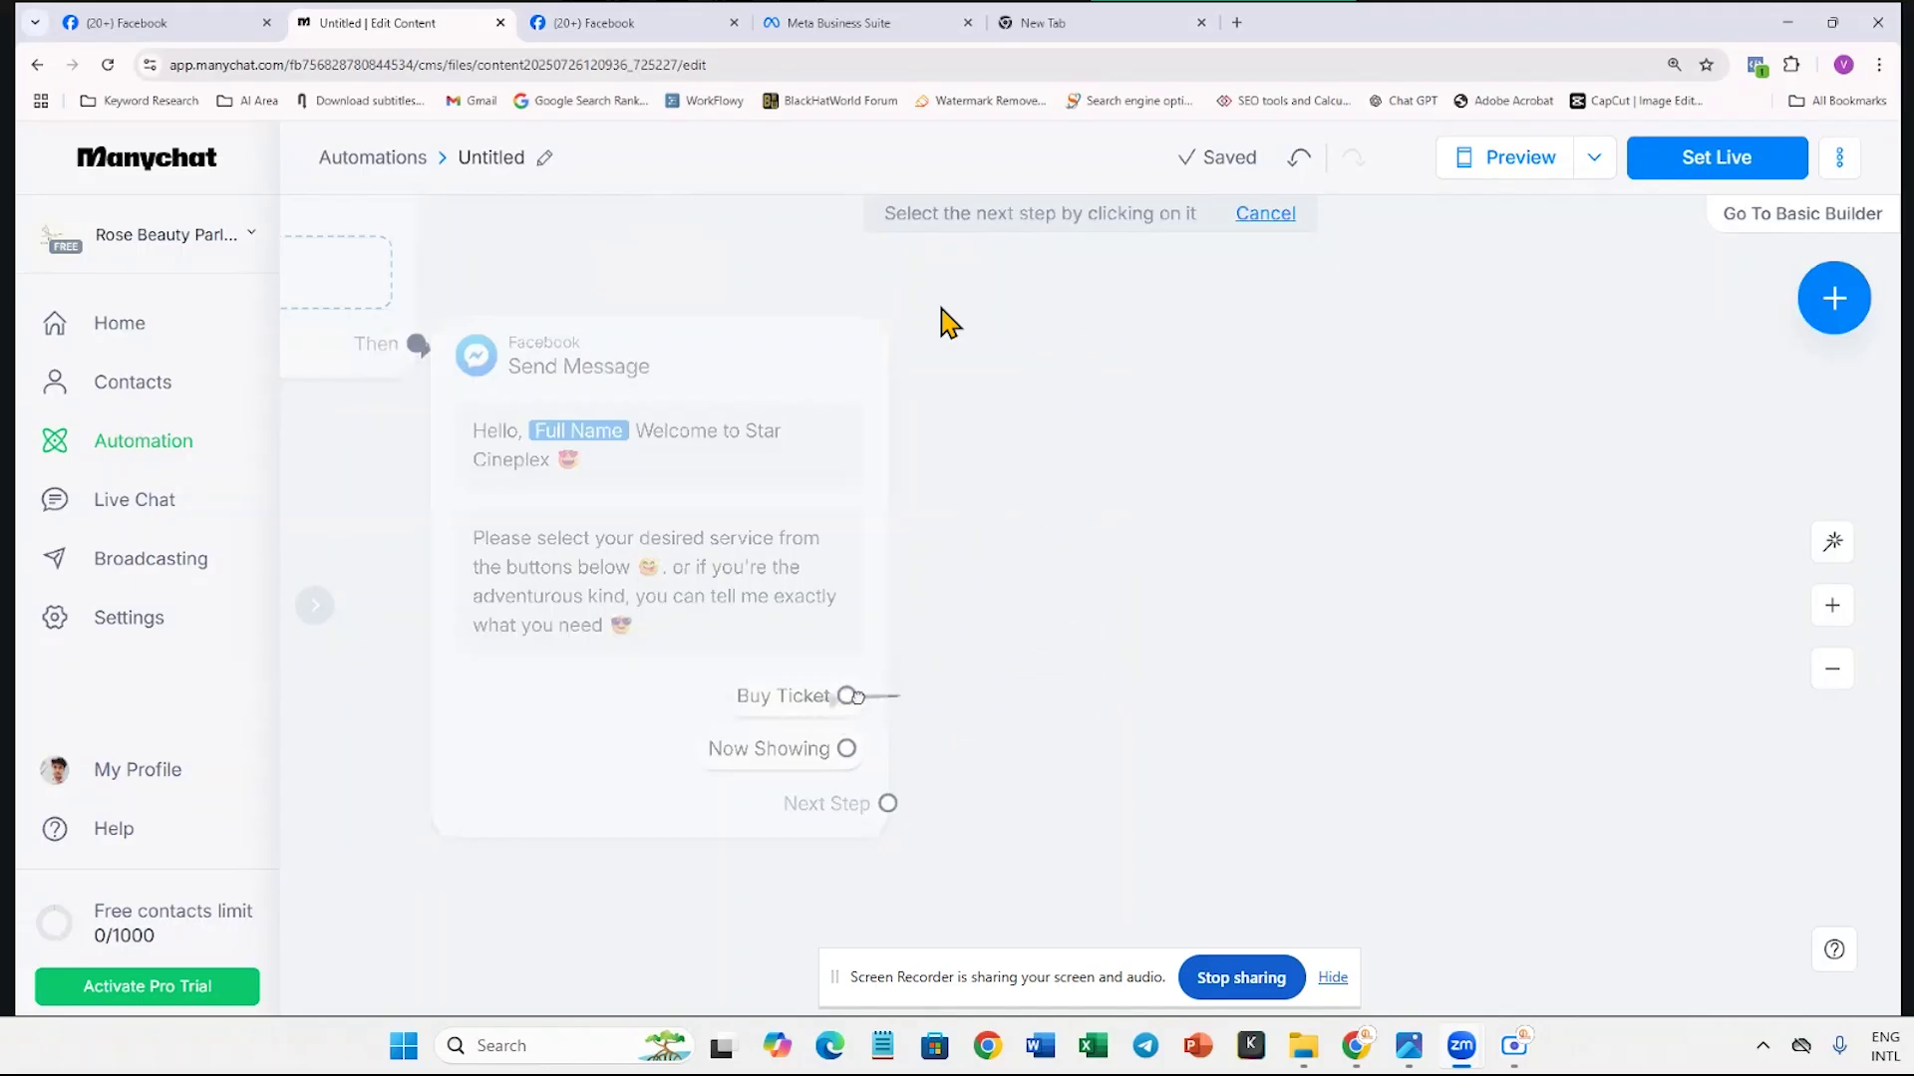
pyautogui.click(1051, 384)
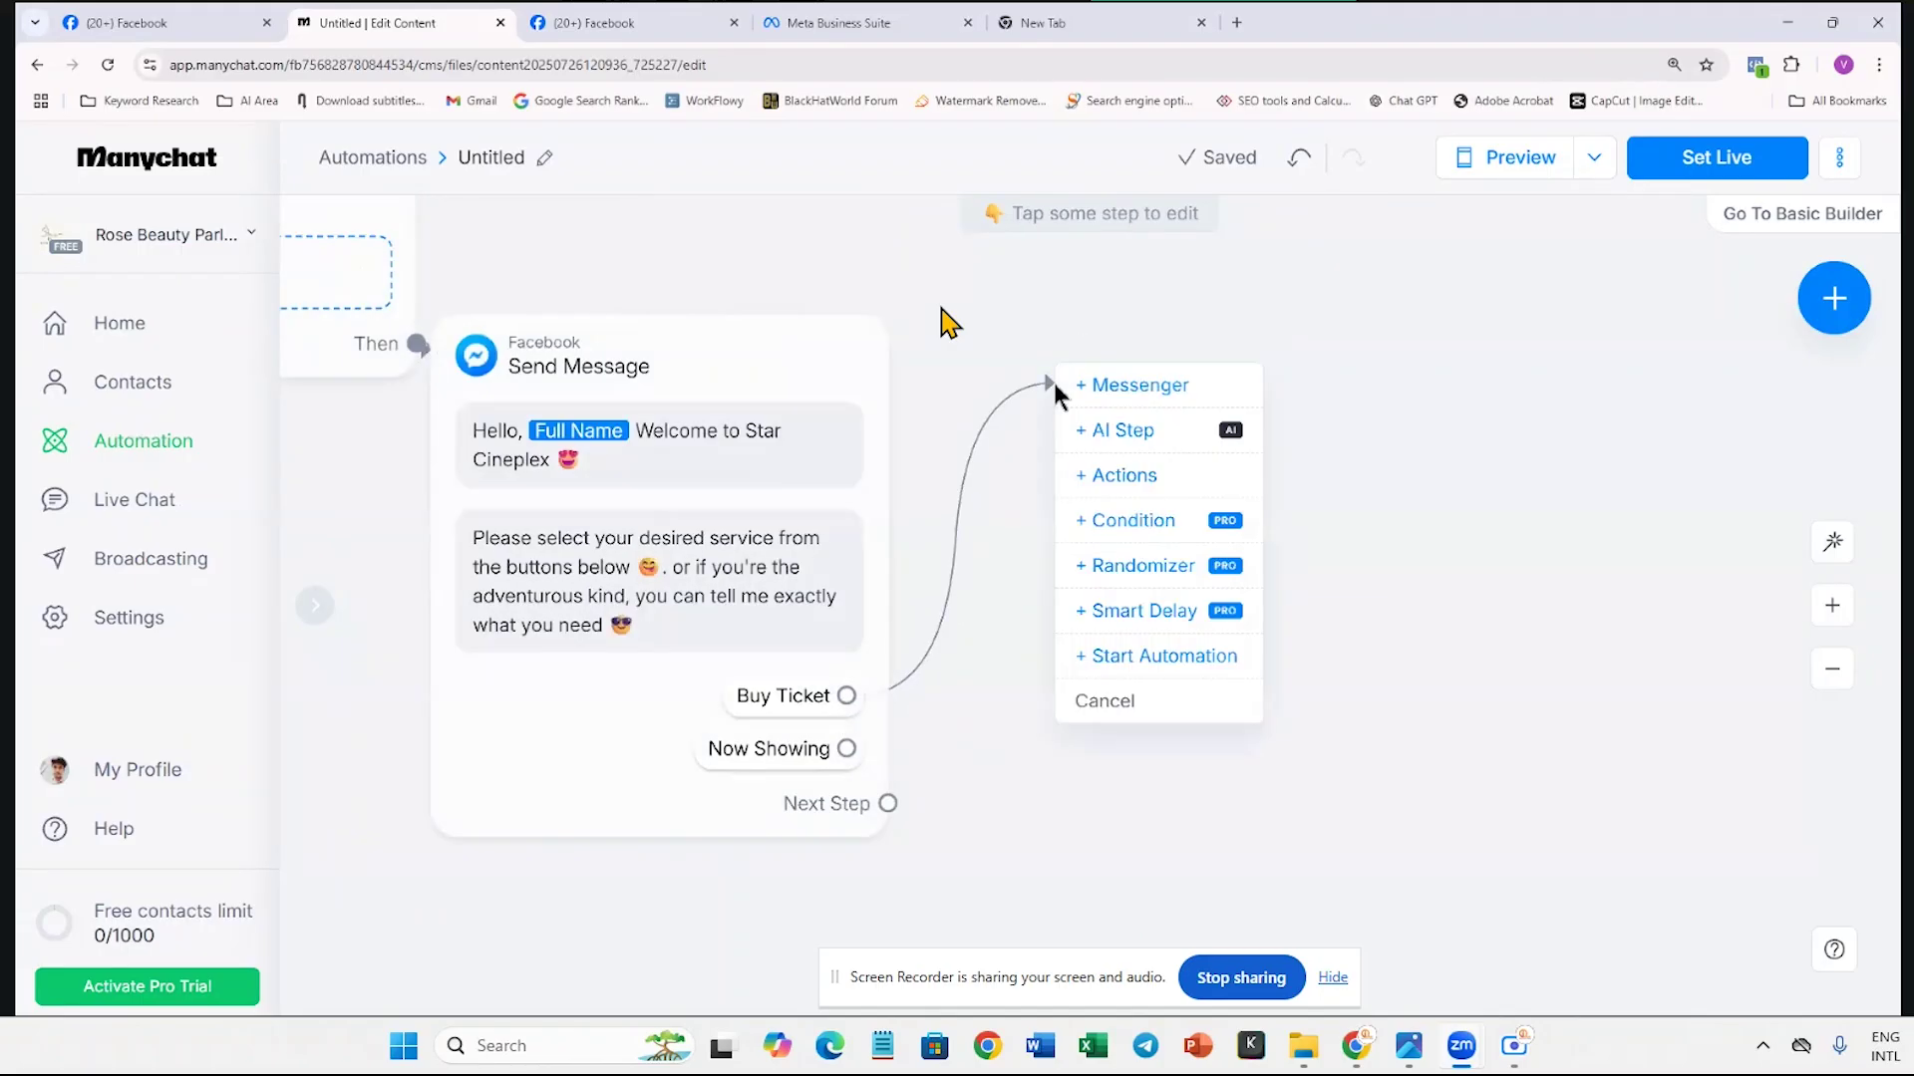
pyautogui.click(1113, 387)
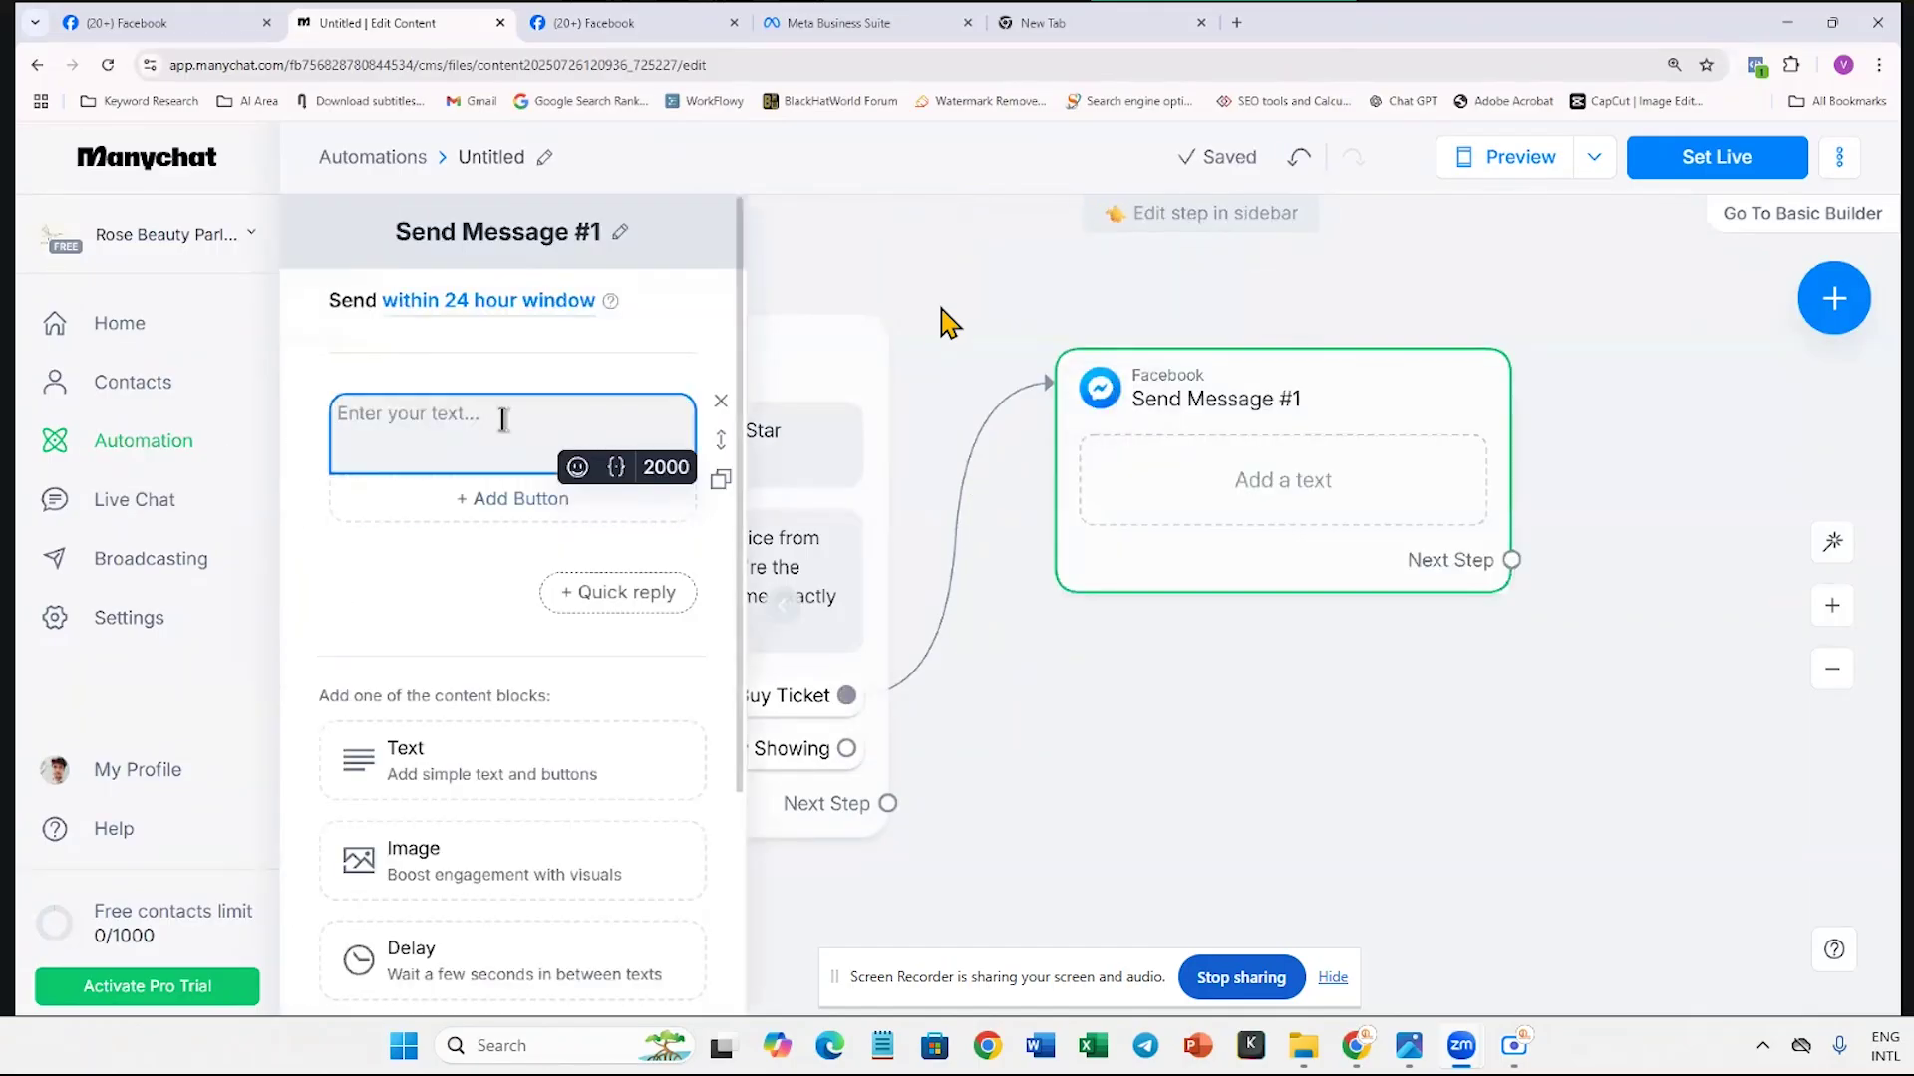
pyautogui.hotkey('ctrl', 'v')
pyautogui.click(962, 736)
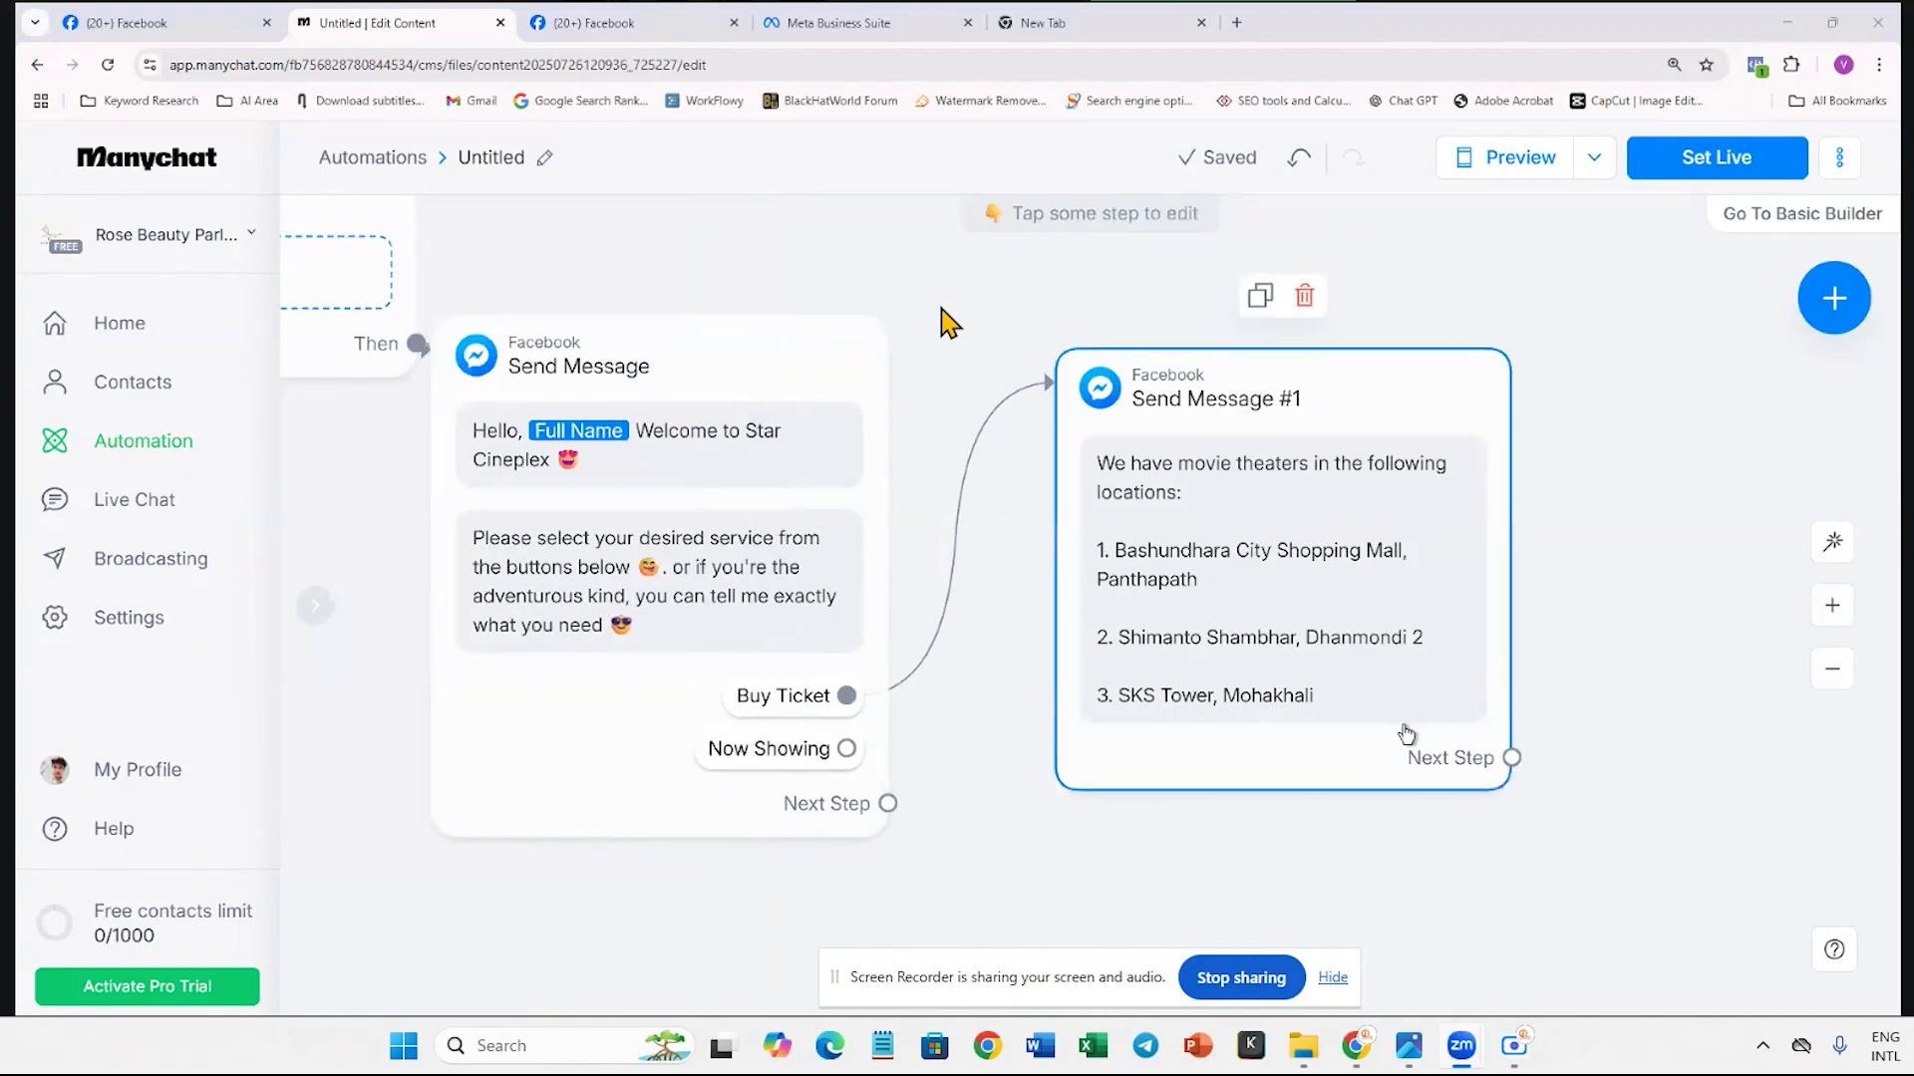
# Remove the Buy Ticket connection and delete the theater-locations message from the Manychat flow.
pyautogui.scroll(-3, 1424, 794)
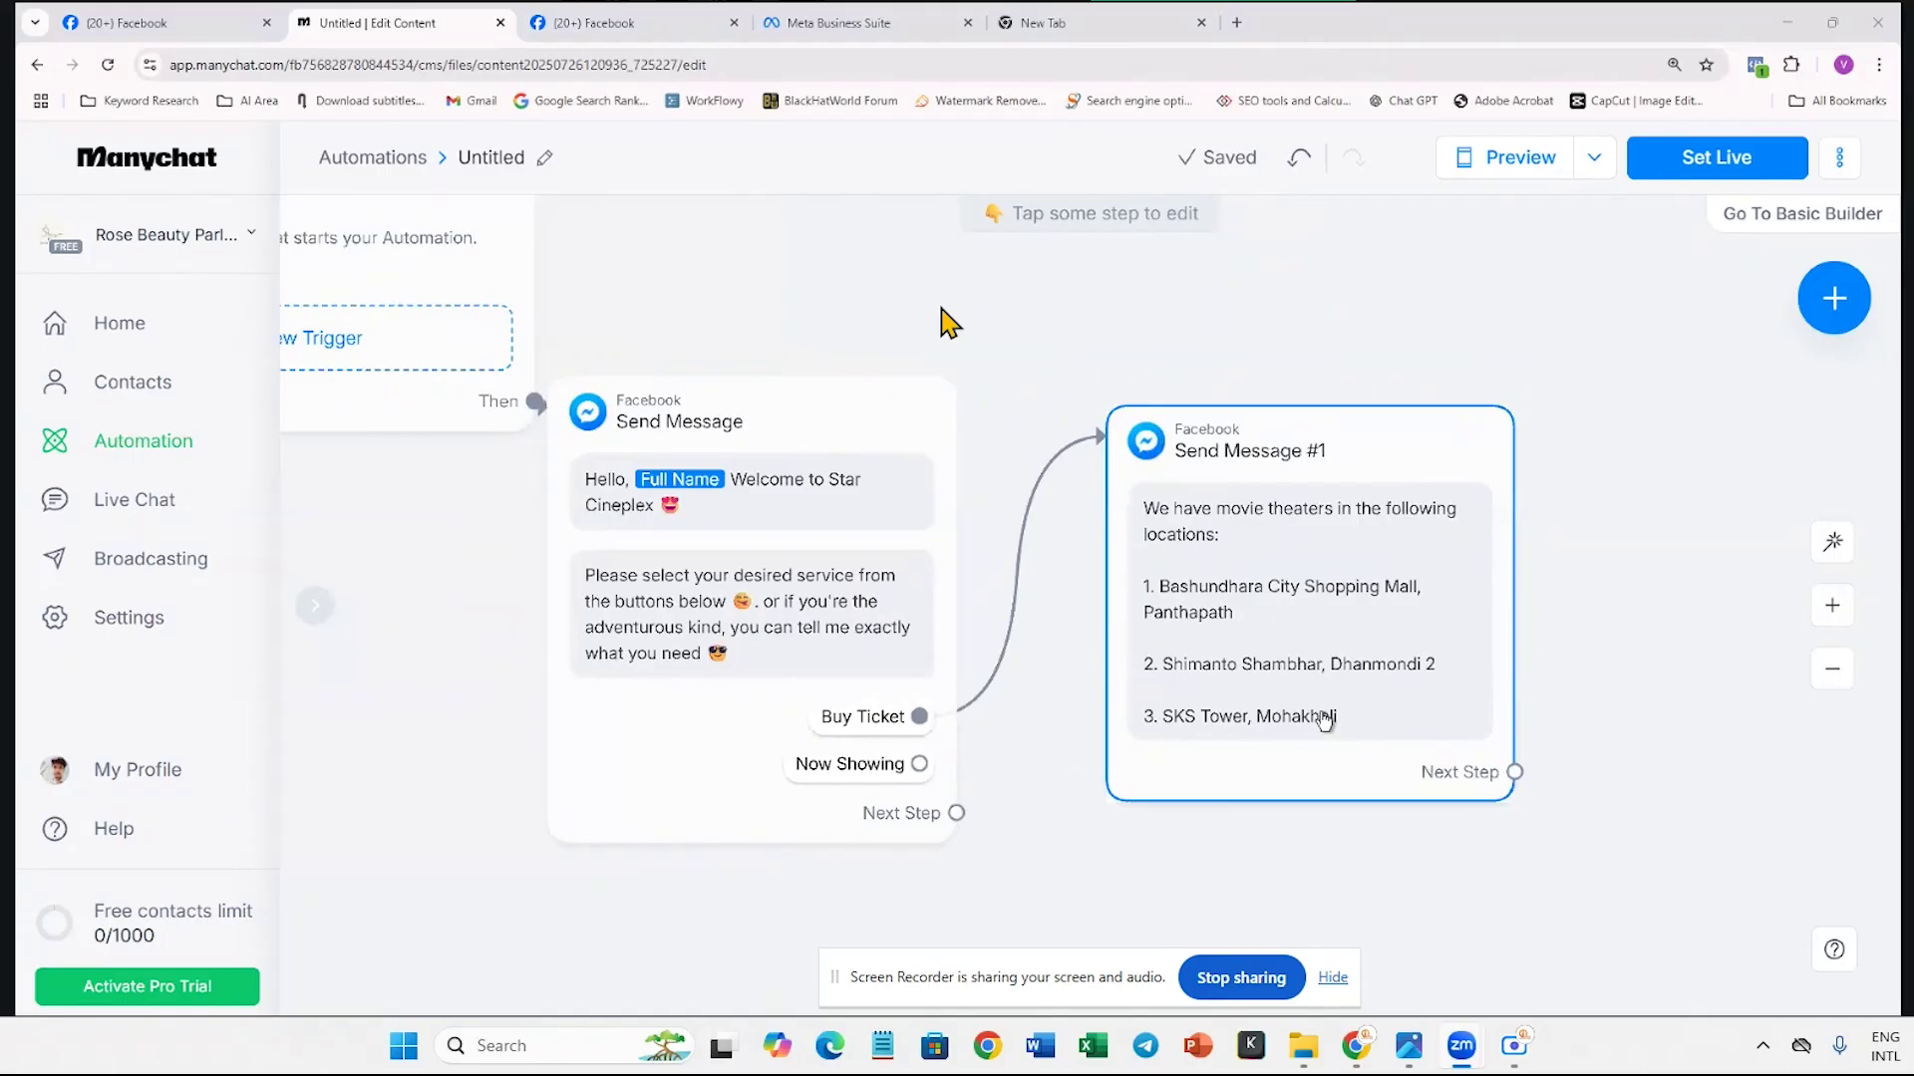
pyautogui.scroll(2, 1325, 723)
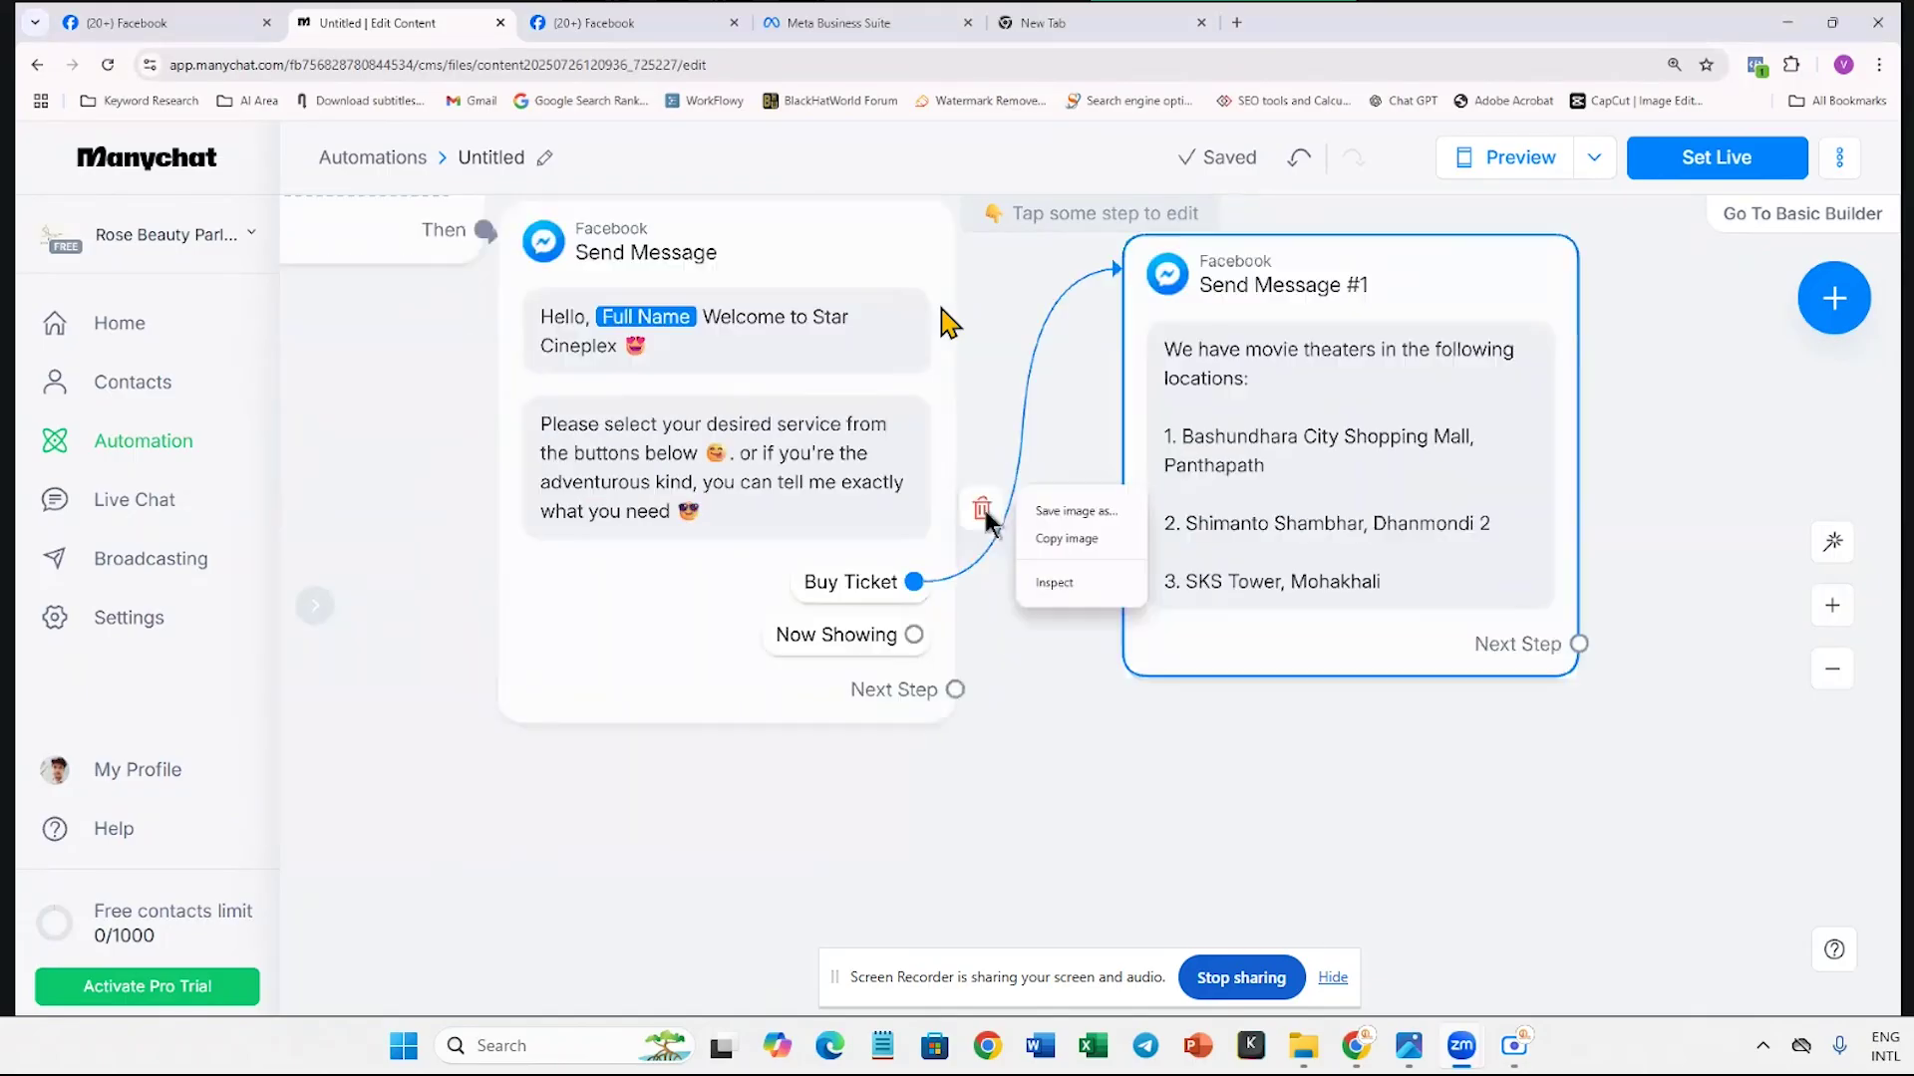
pyautogui.click(1258, 361)
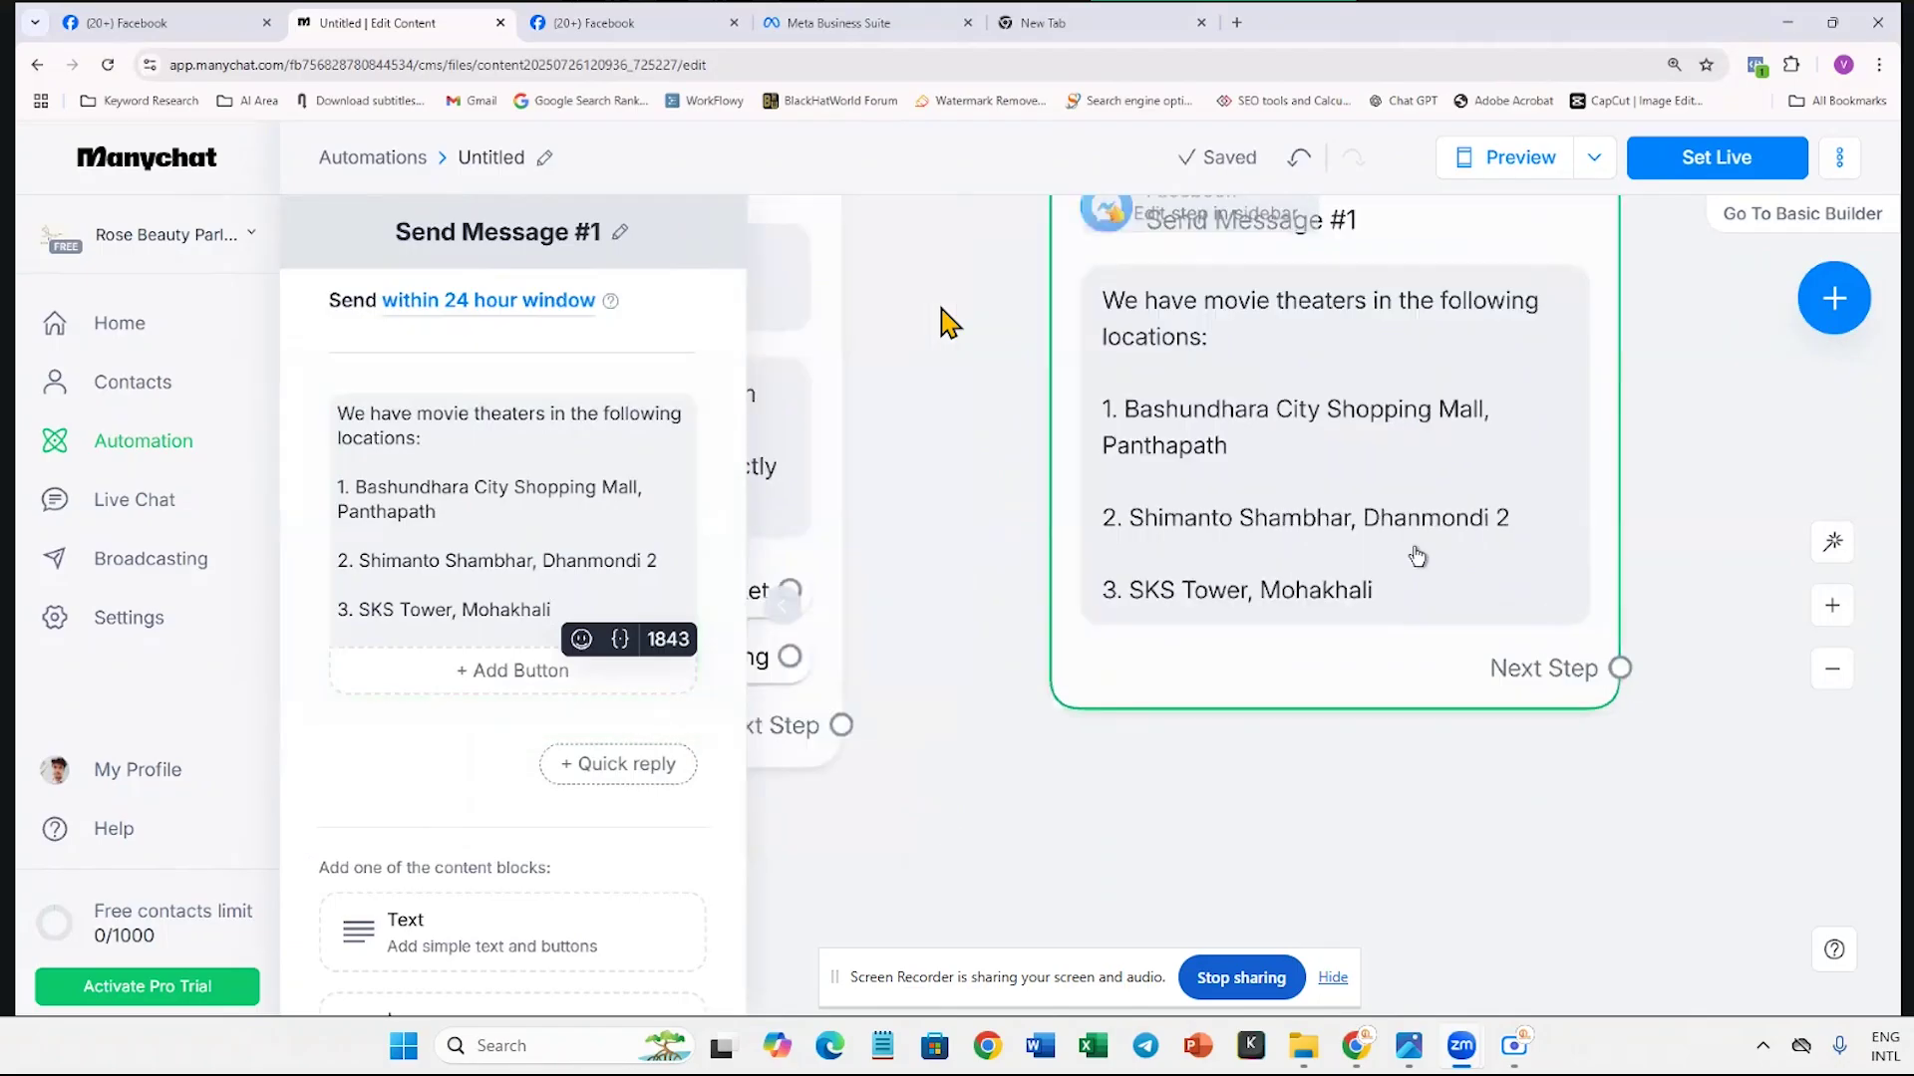
pyautogui.click(1368, 230)
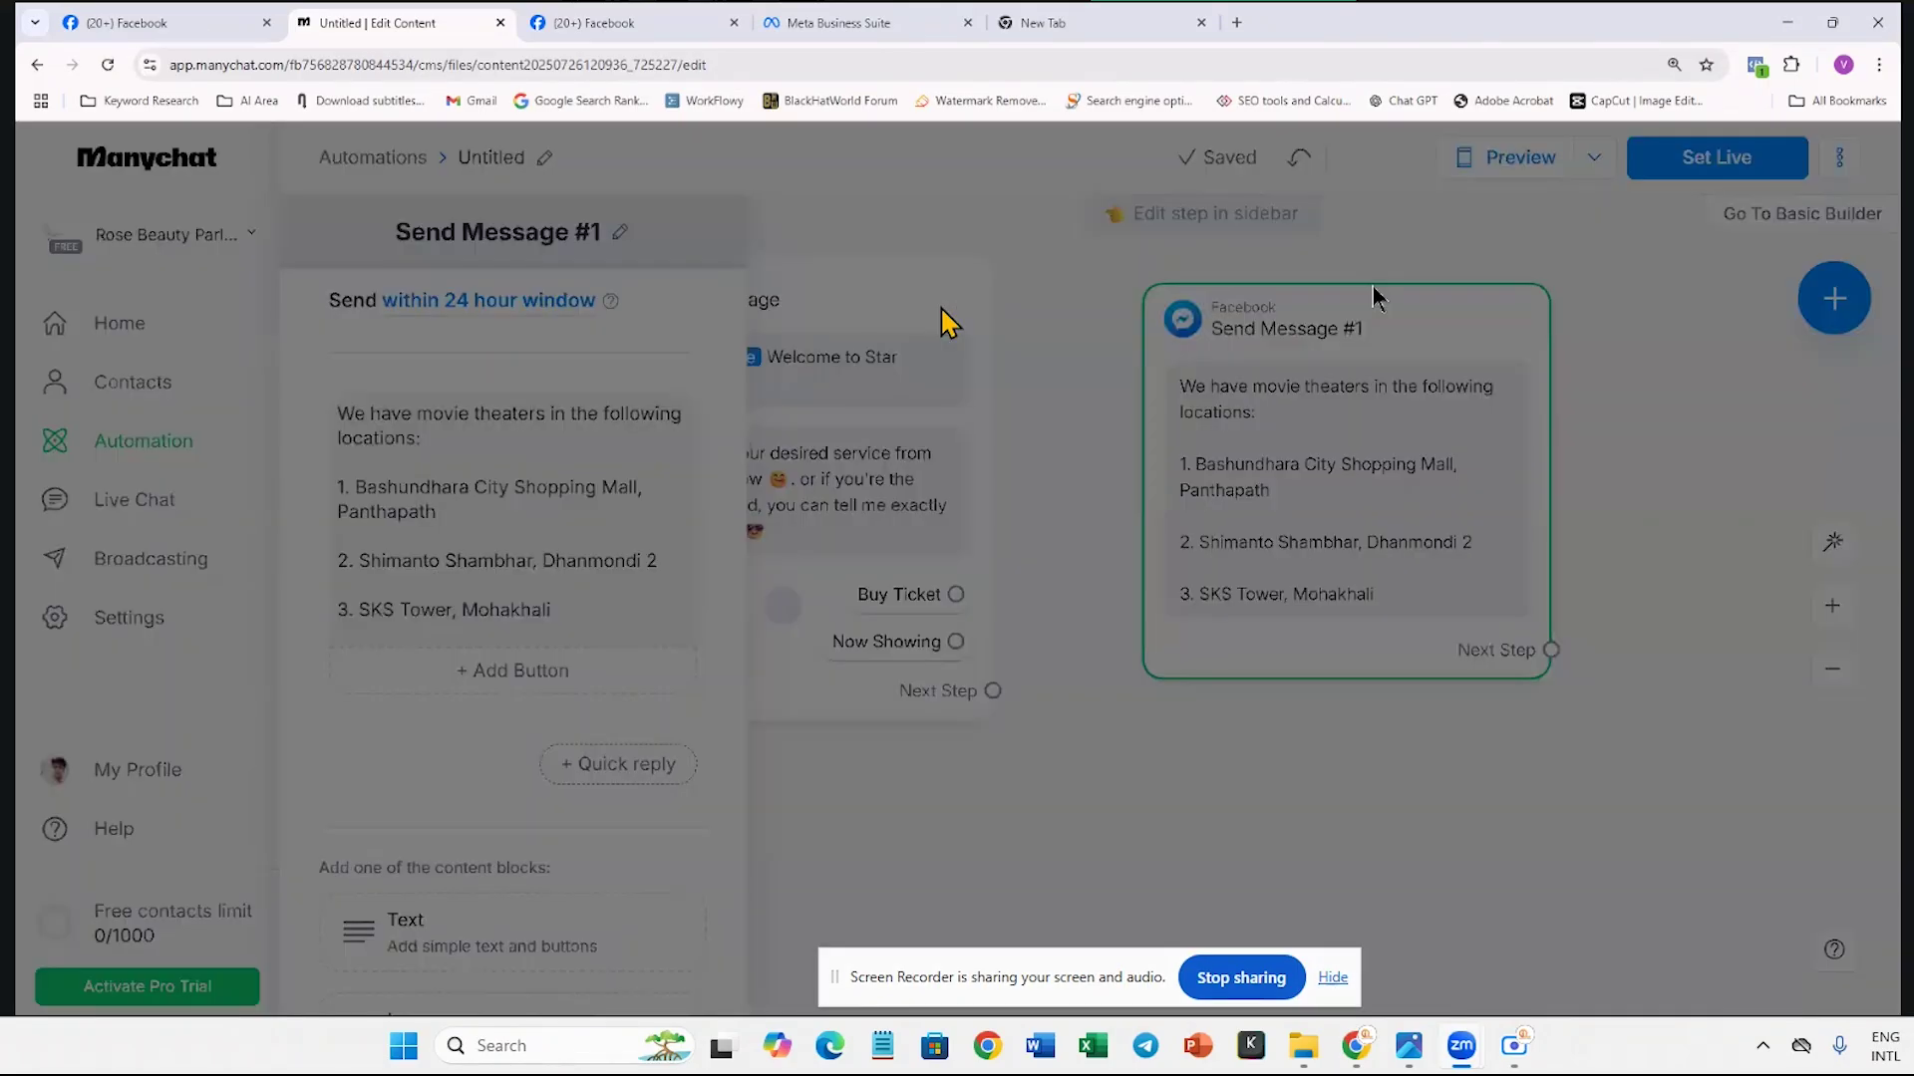
pyautogui.click(1217, 277)
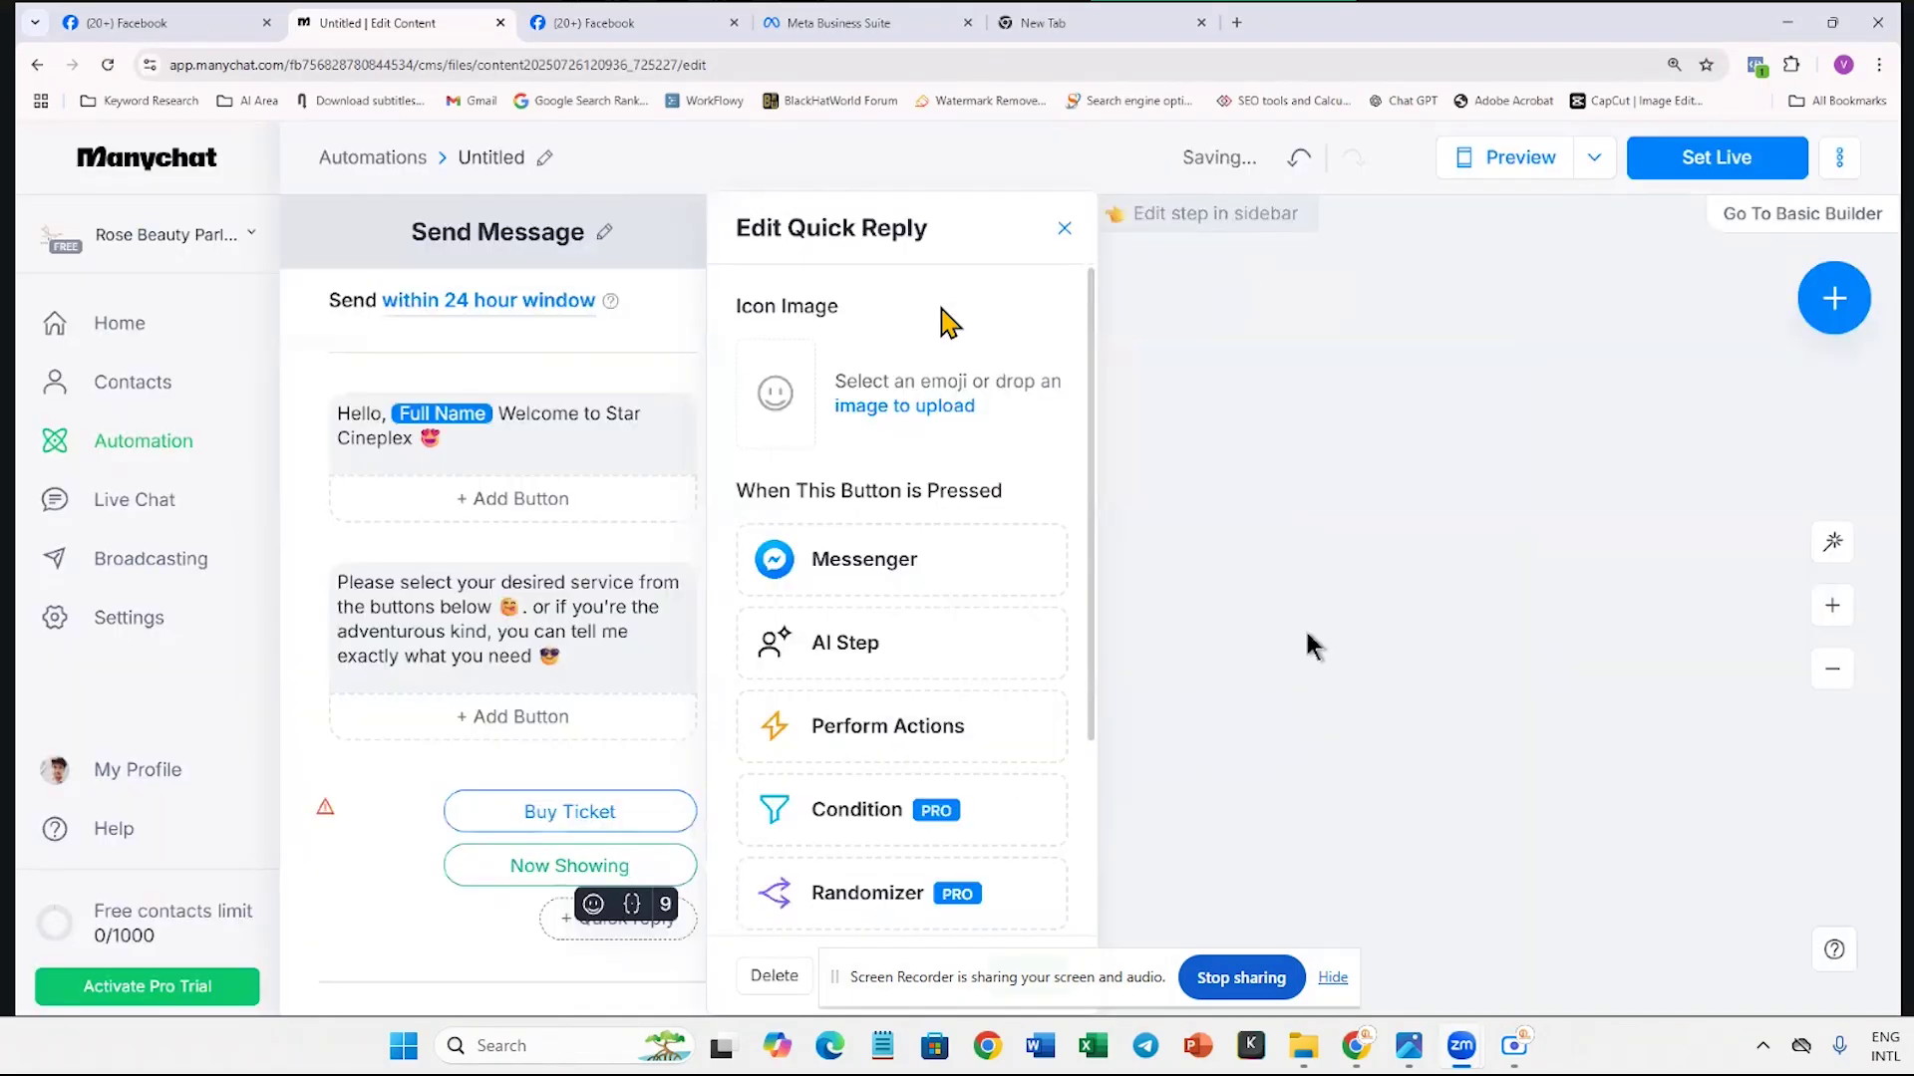
pyautogui.click(1306, 626)
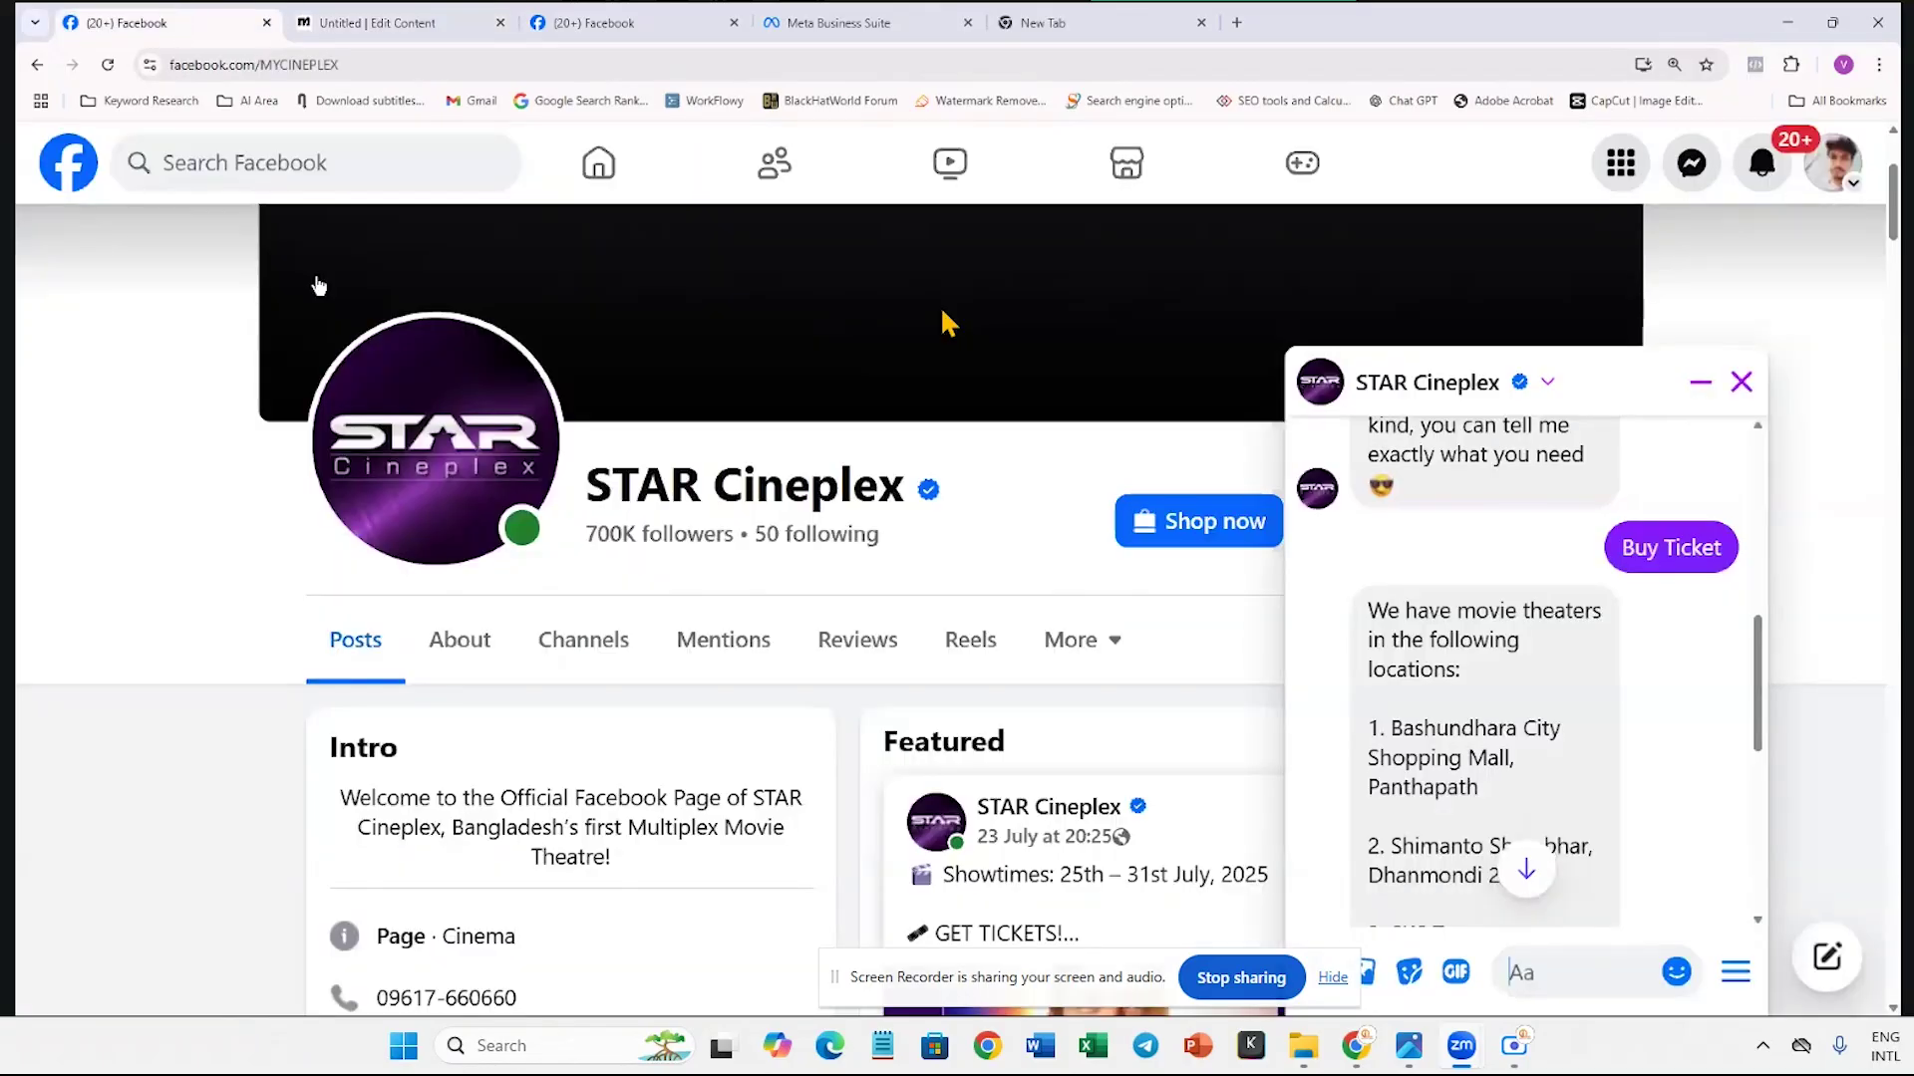
# Connect the Buy Ticket quick reply in Manychat to a new Messenger message containing the copied theater-locations text.
pyautogui.click(314, 22)
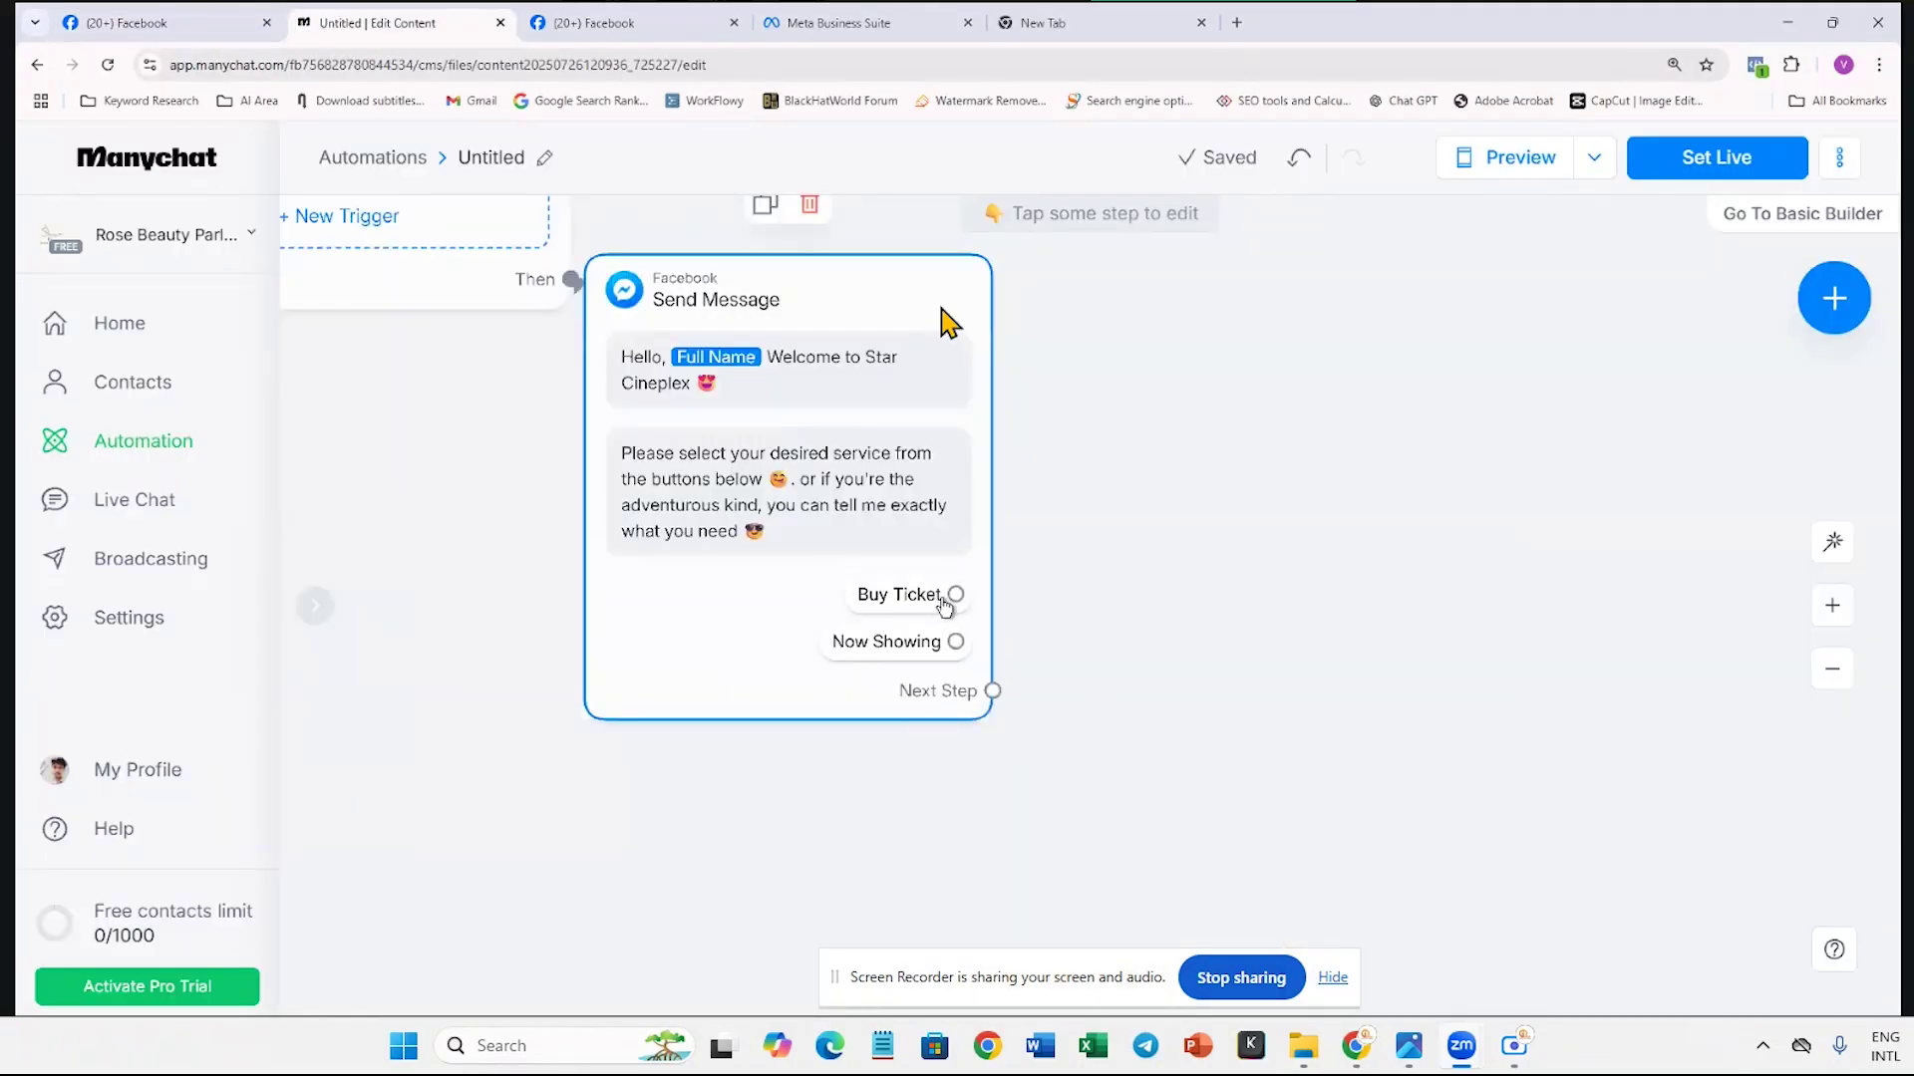
pyautogui.click(953, 598)
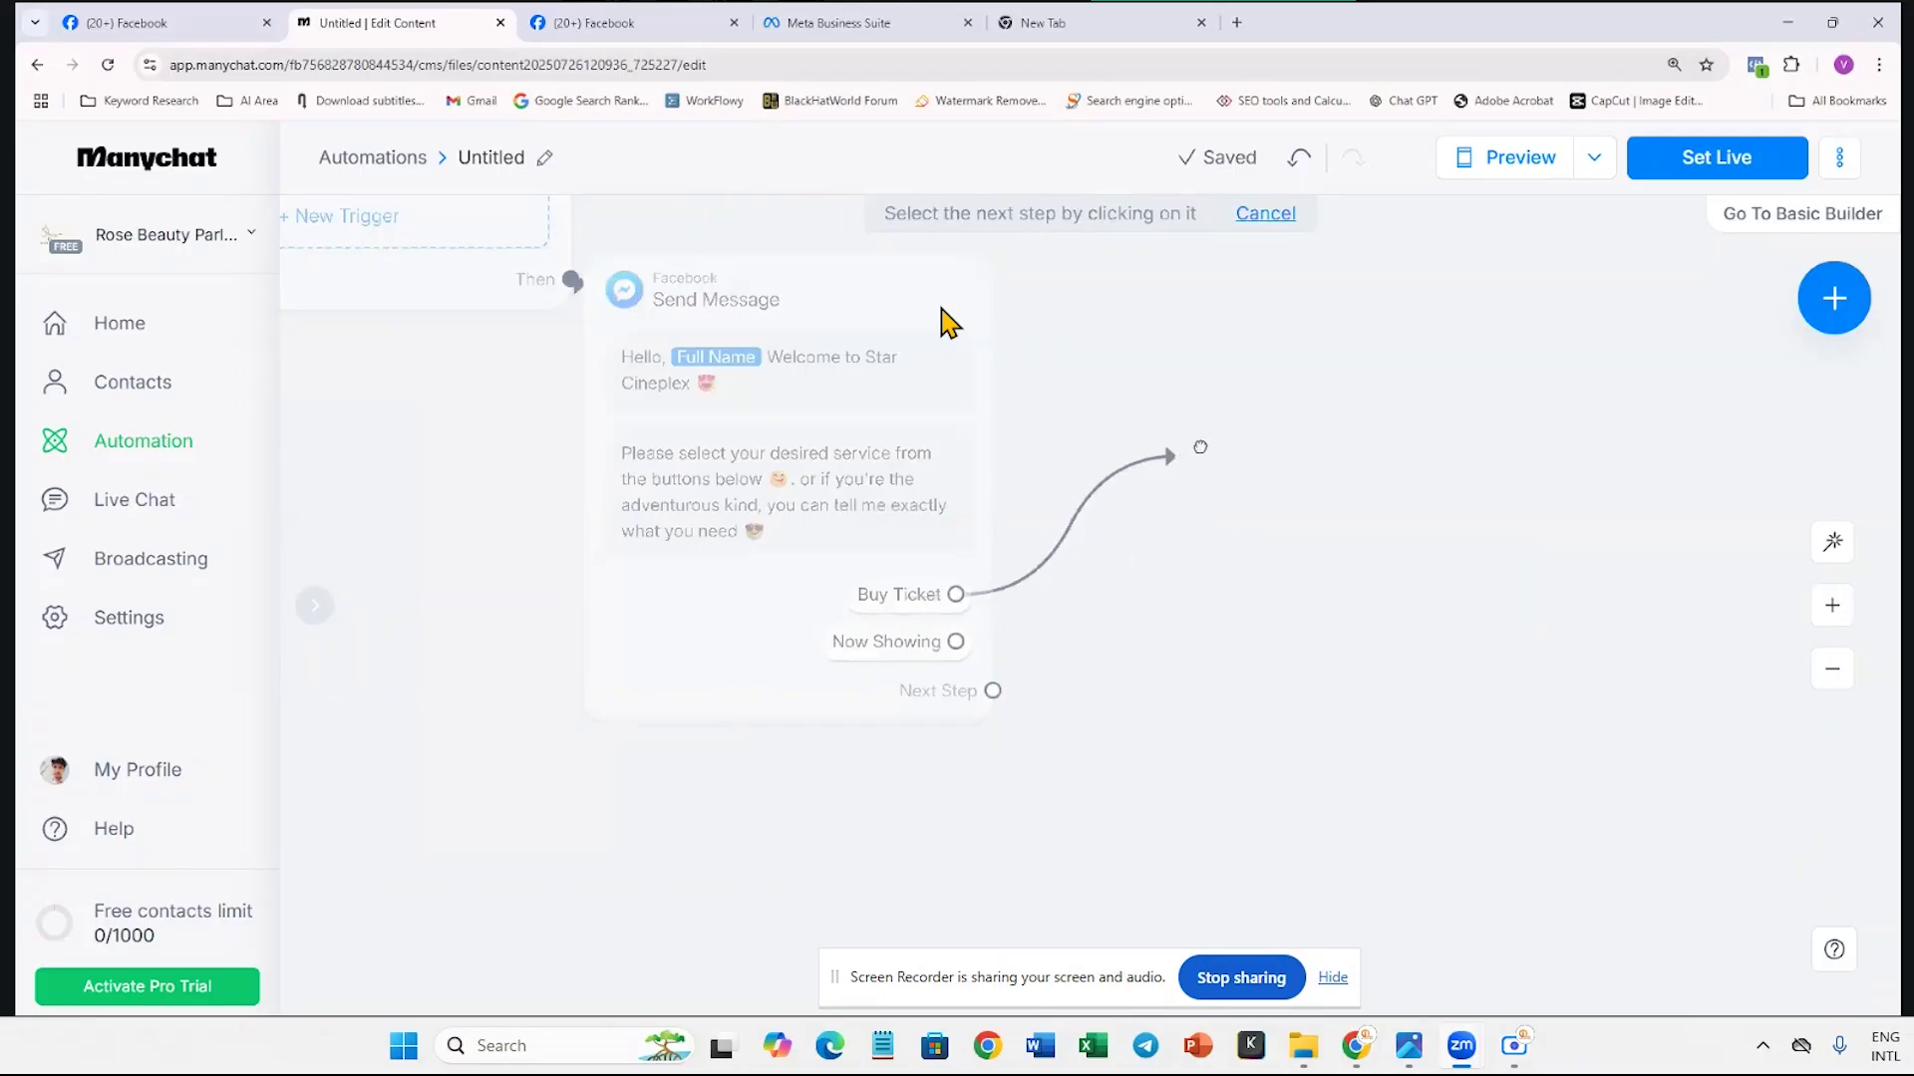
pyautogui.click(1172, 363)
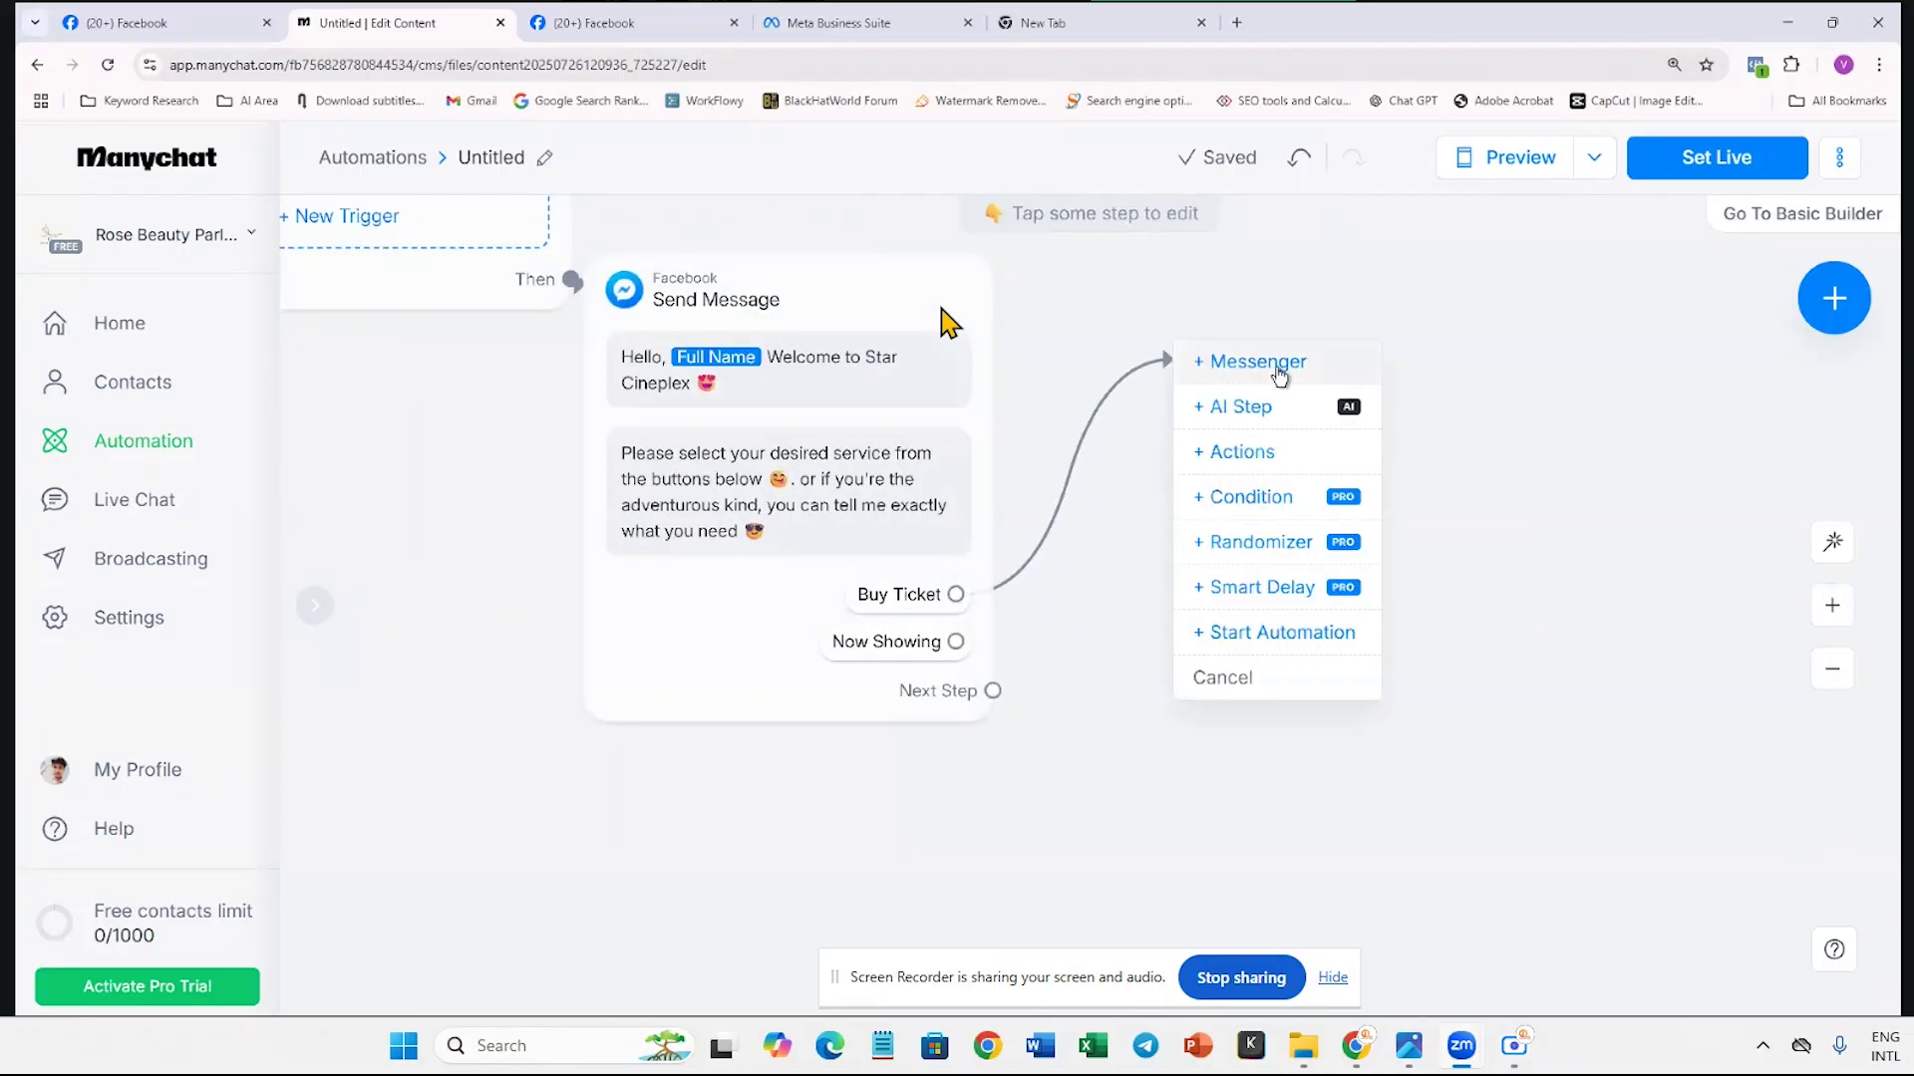
pyautogui.click(847, 600)
pyautogui.click(1259, 363)
pyautogui.click(482, 457)
pyautogui.write('We have movie theaters in the following locations:  1. Bashundhara City Shopping Mall, Panthapath  2. Shimanto Shambhar, Dhanmondi 2  3. SKS Tower, Mohakhali')
pyautogui.click(1287, 902)
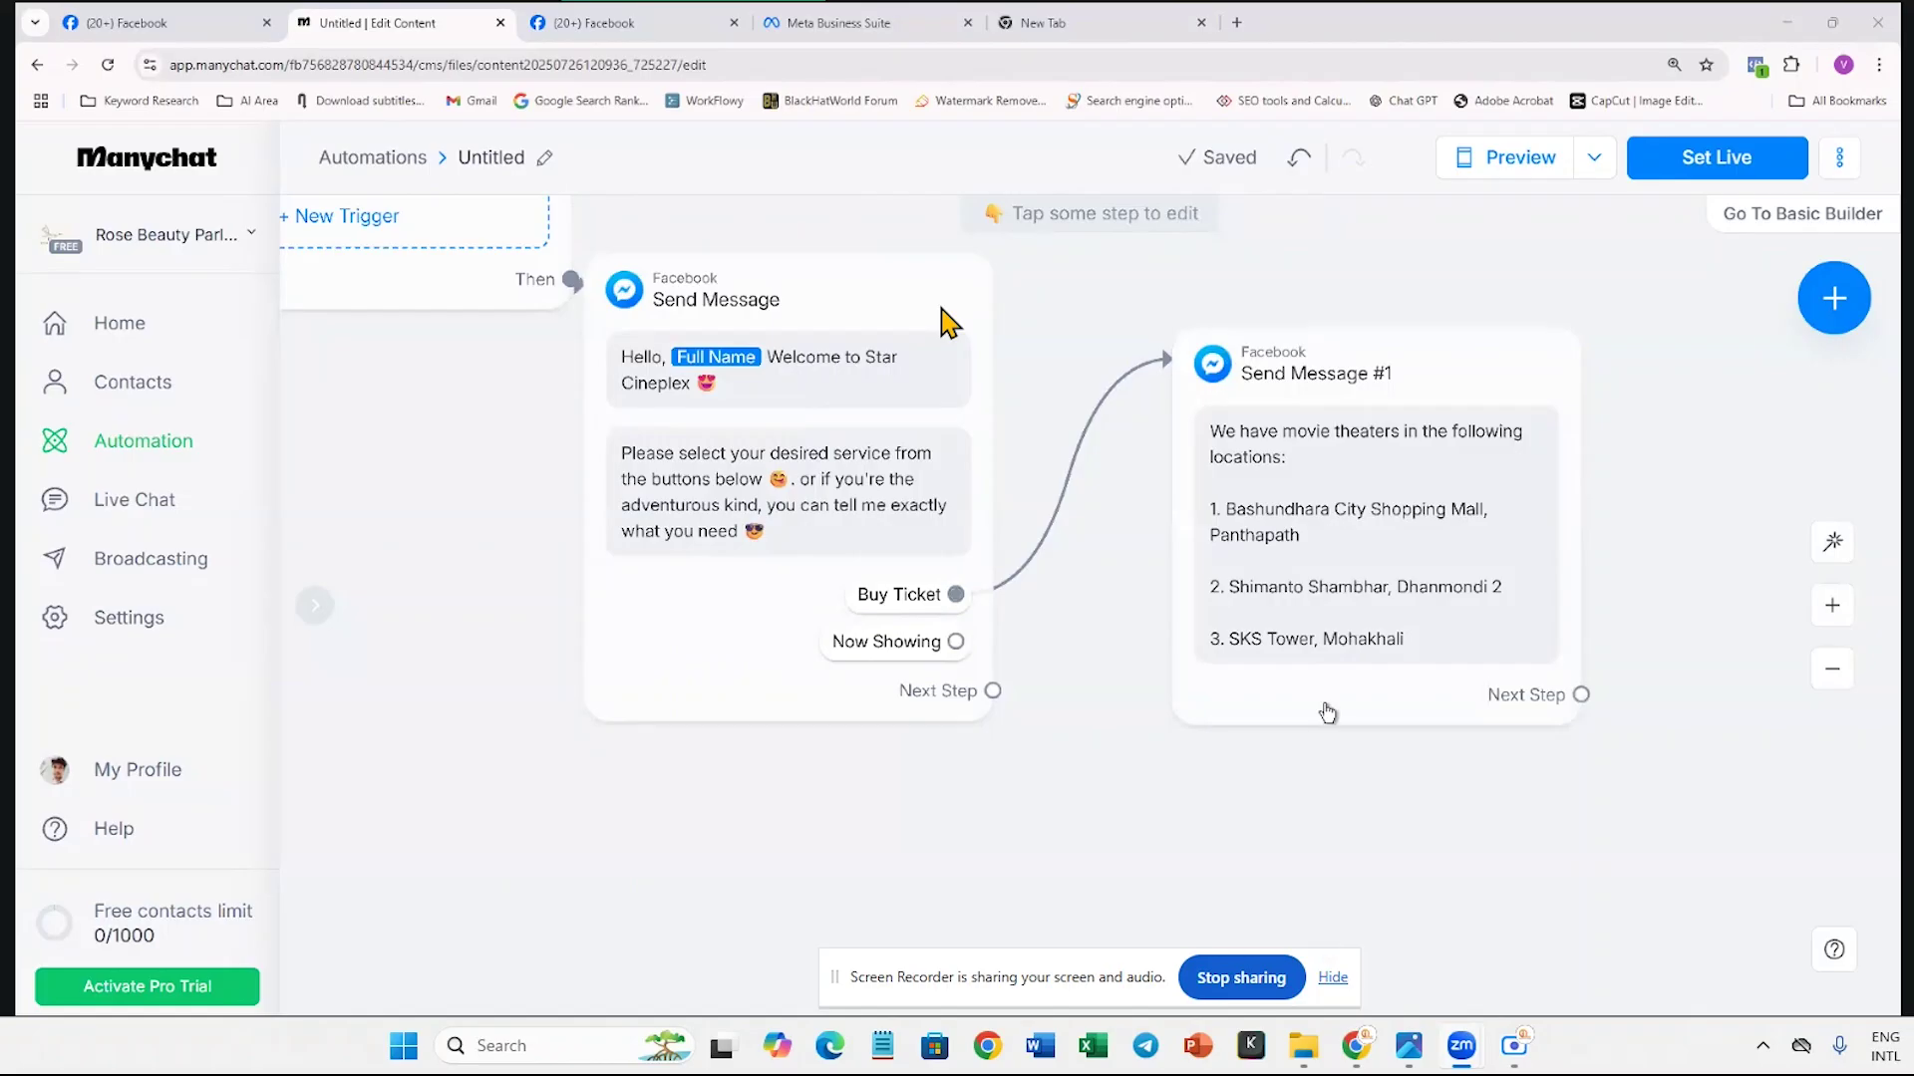
pyautogui.press('super+Down')
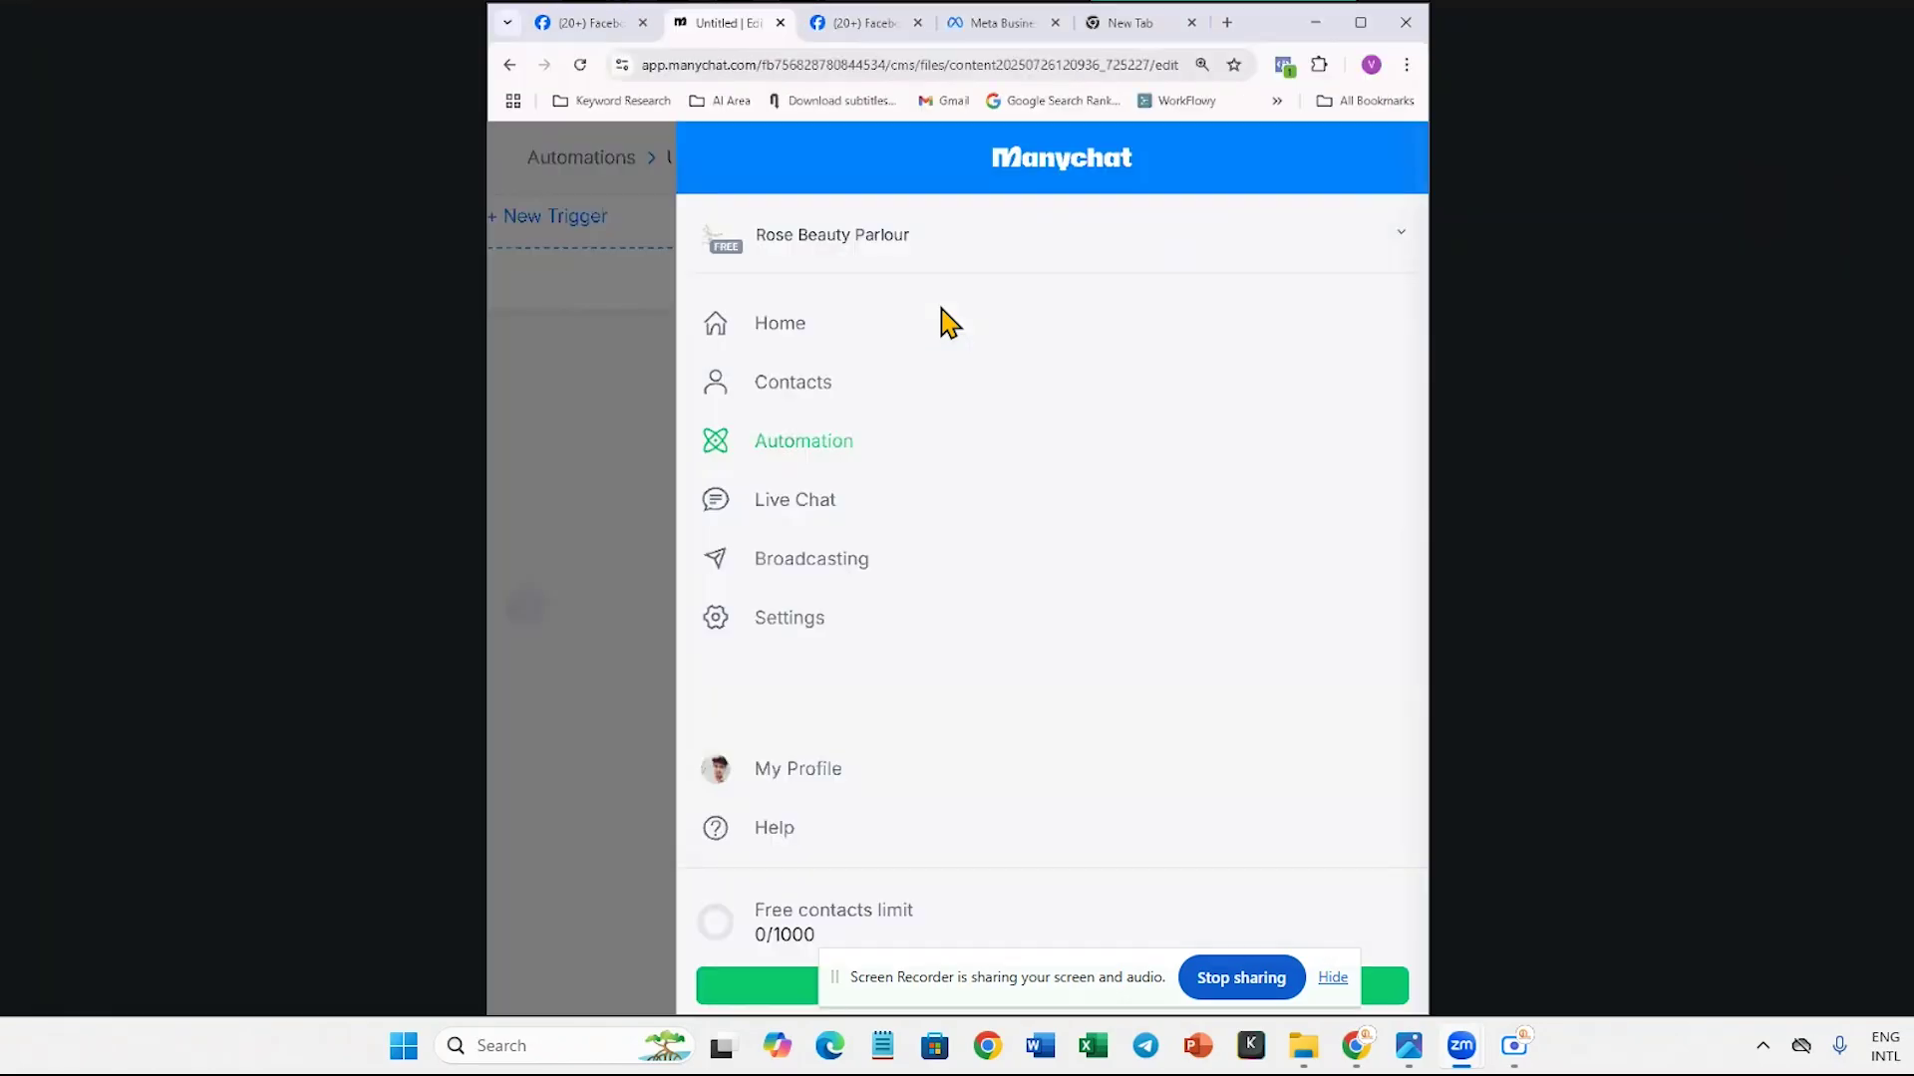
pyautogui.press('super+Up')
pyautogui.moveTo(1381, 833); pyautogui.dragTo(855, 807)
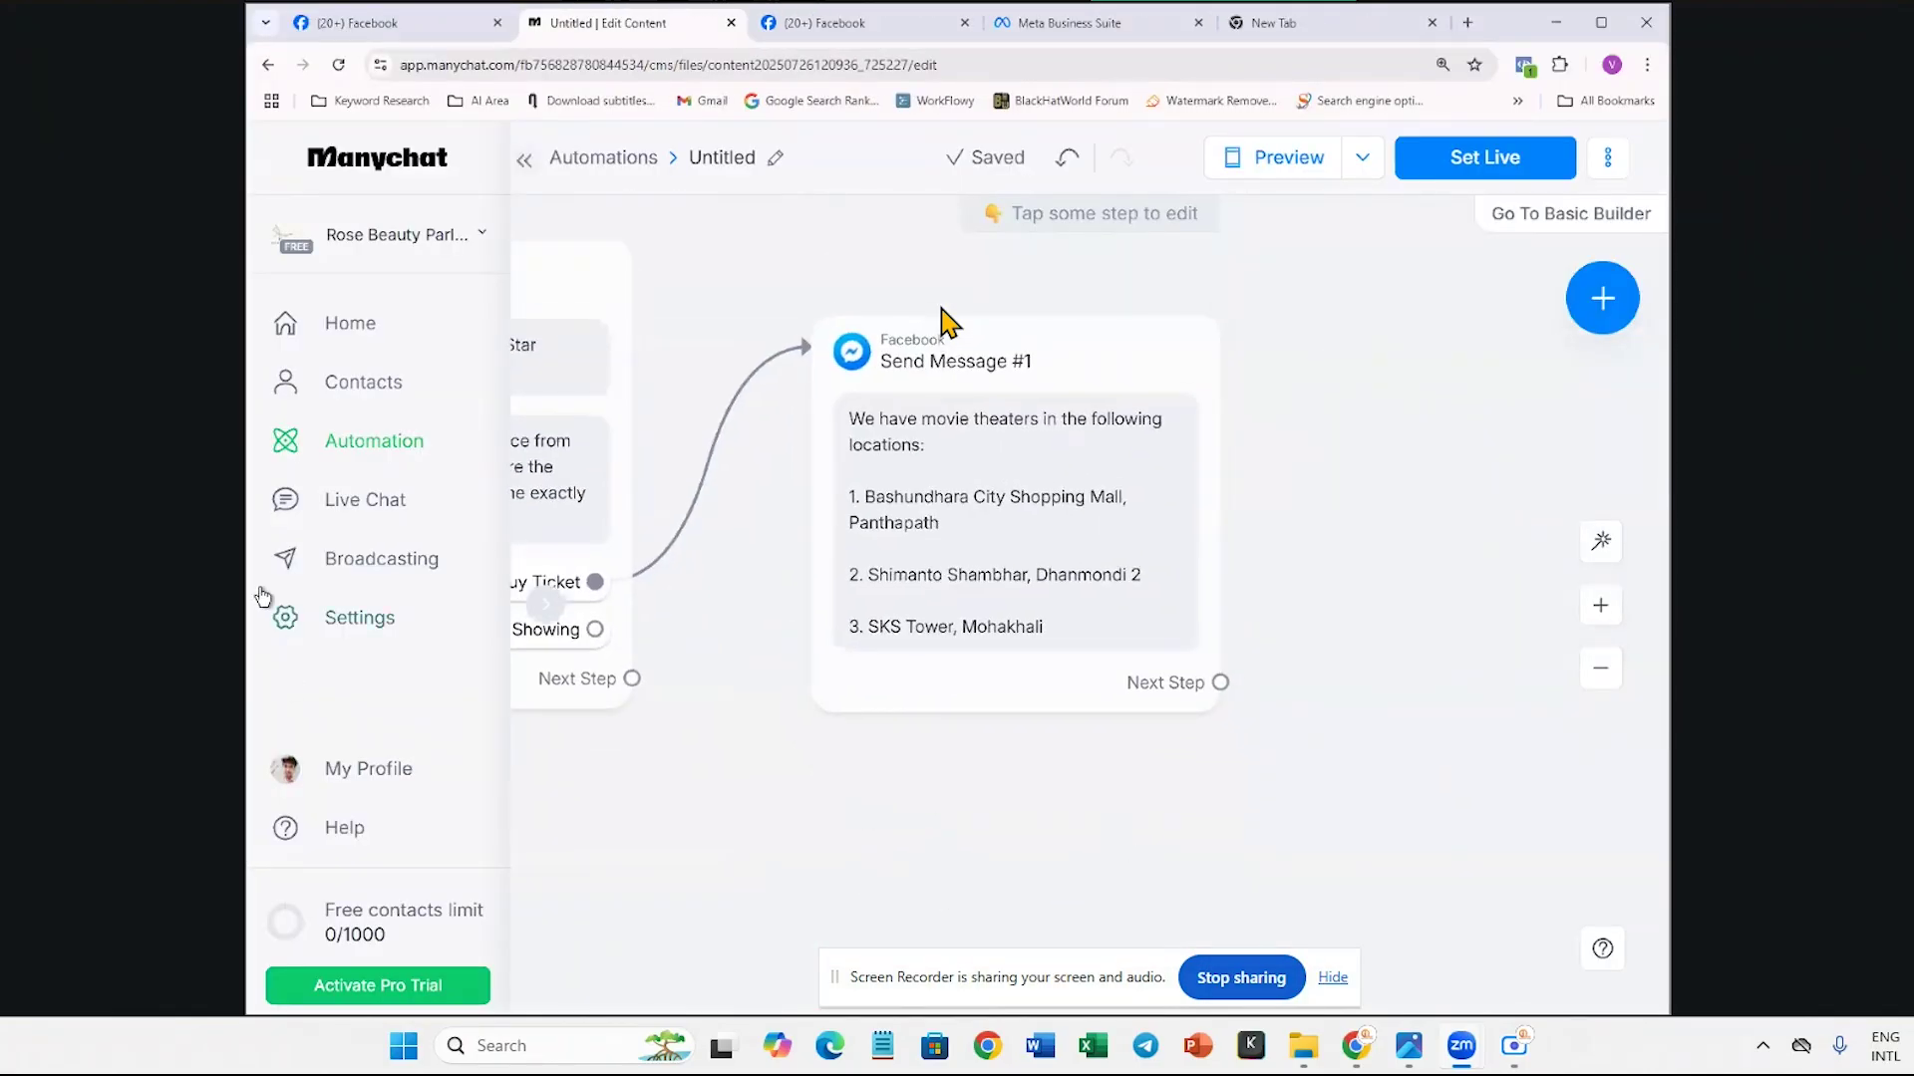
pyautogui.moveTo(792, 832); pyautogui.dragTo(948, 850)
pyautogui.click(1151, 518)
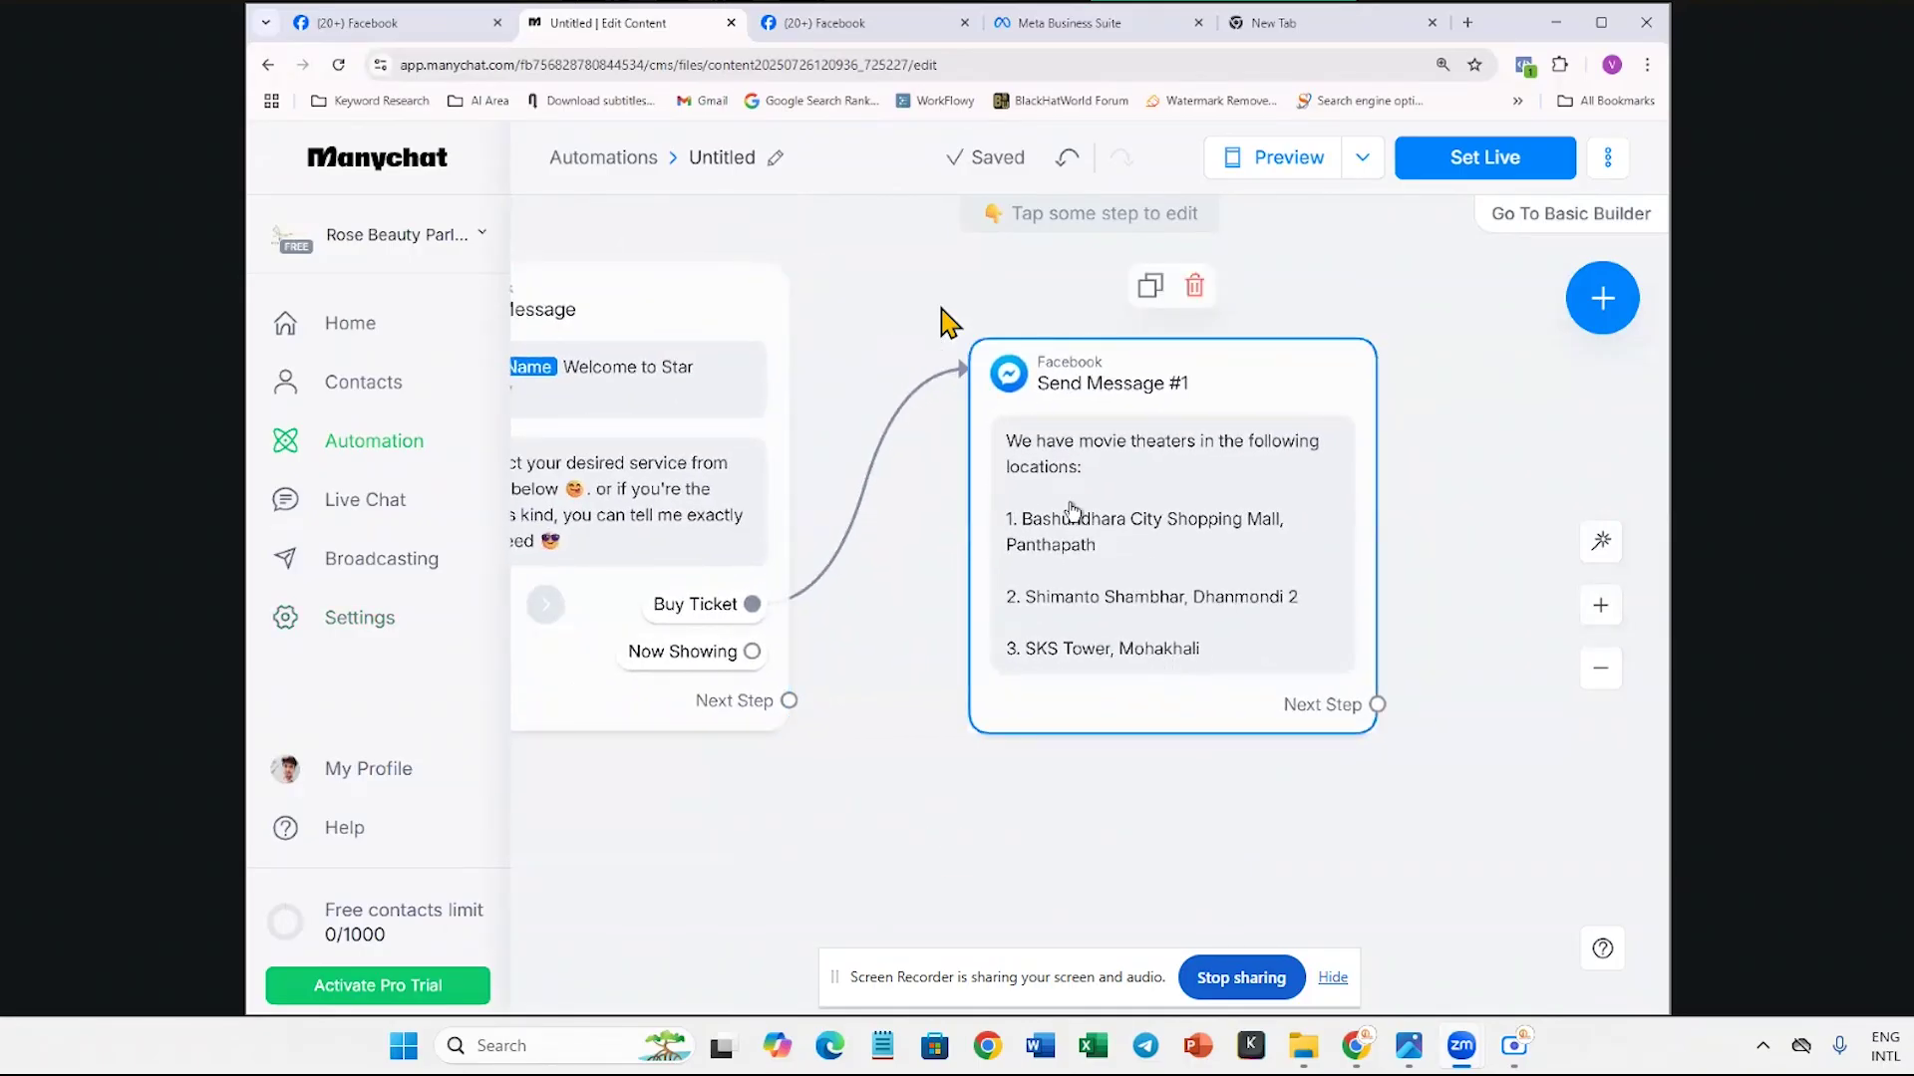
# Review the rest of the Buy Ticket reply and its numbered reply options in the STAR Cineplex chat.
pyautogui.click(359, 22)
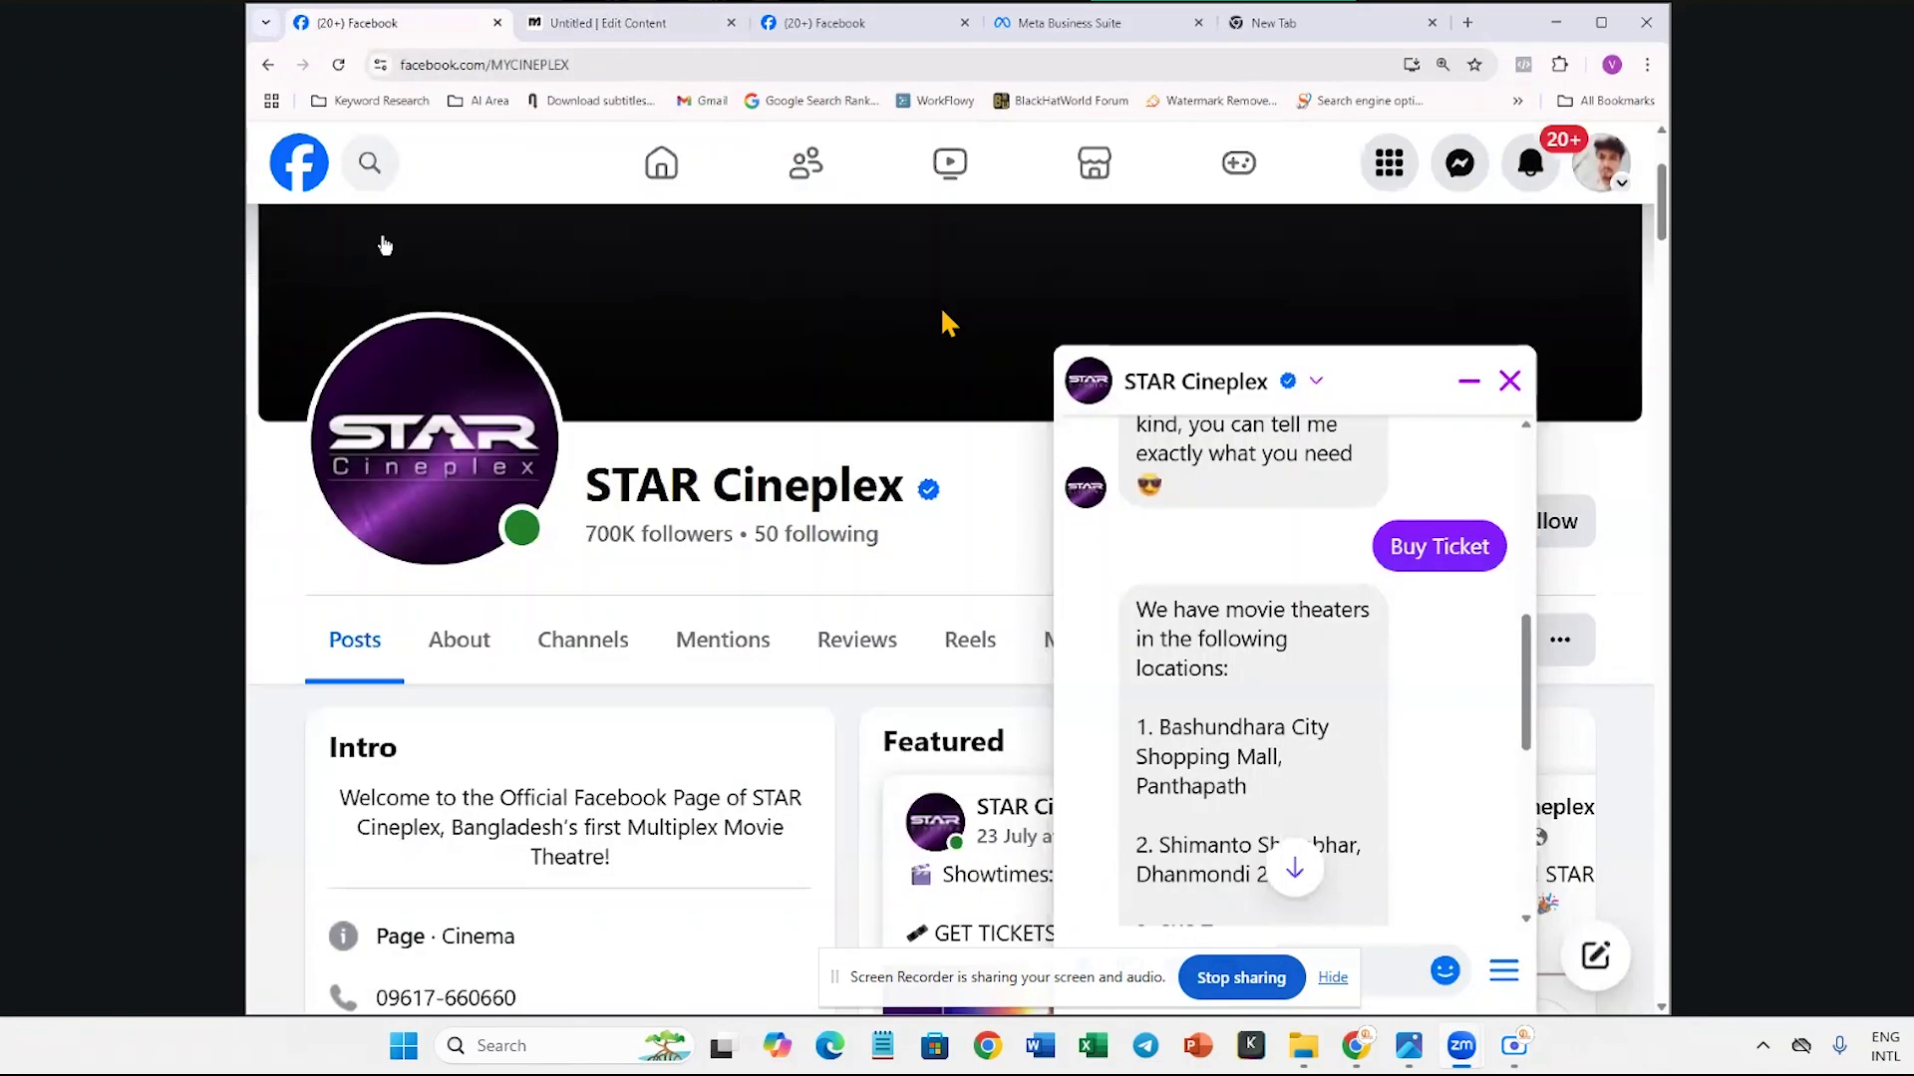
pyautogui.scroll(-2, 1276, 606)
pyautogui.scroll(-4, 1276, 610)
pyautogui.scroll(2, 1221, 648)
pyautogui.scroll(-2, 1218, 653)
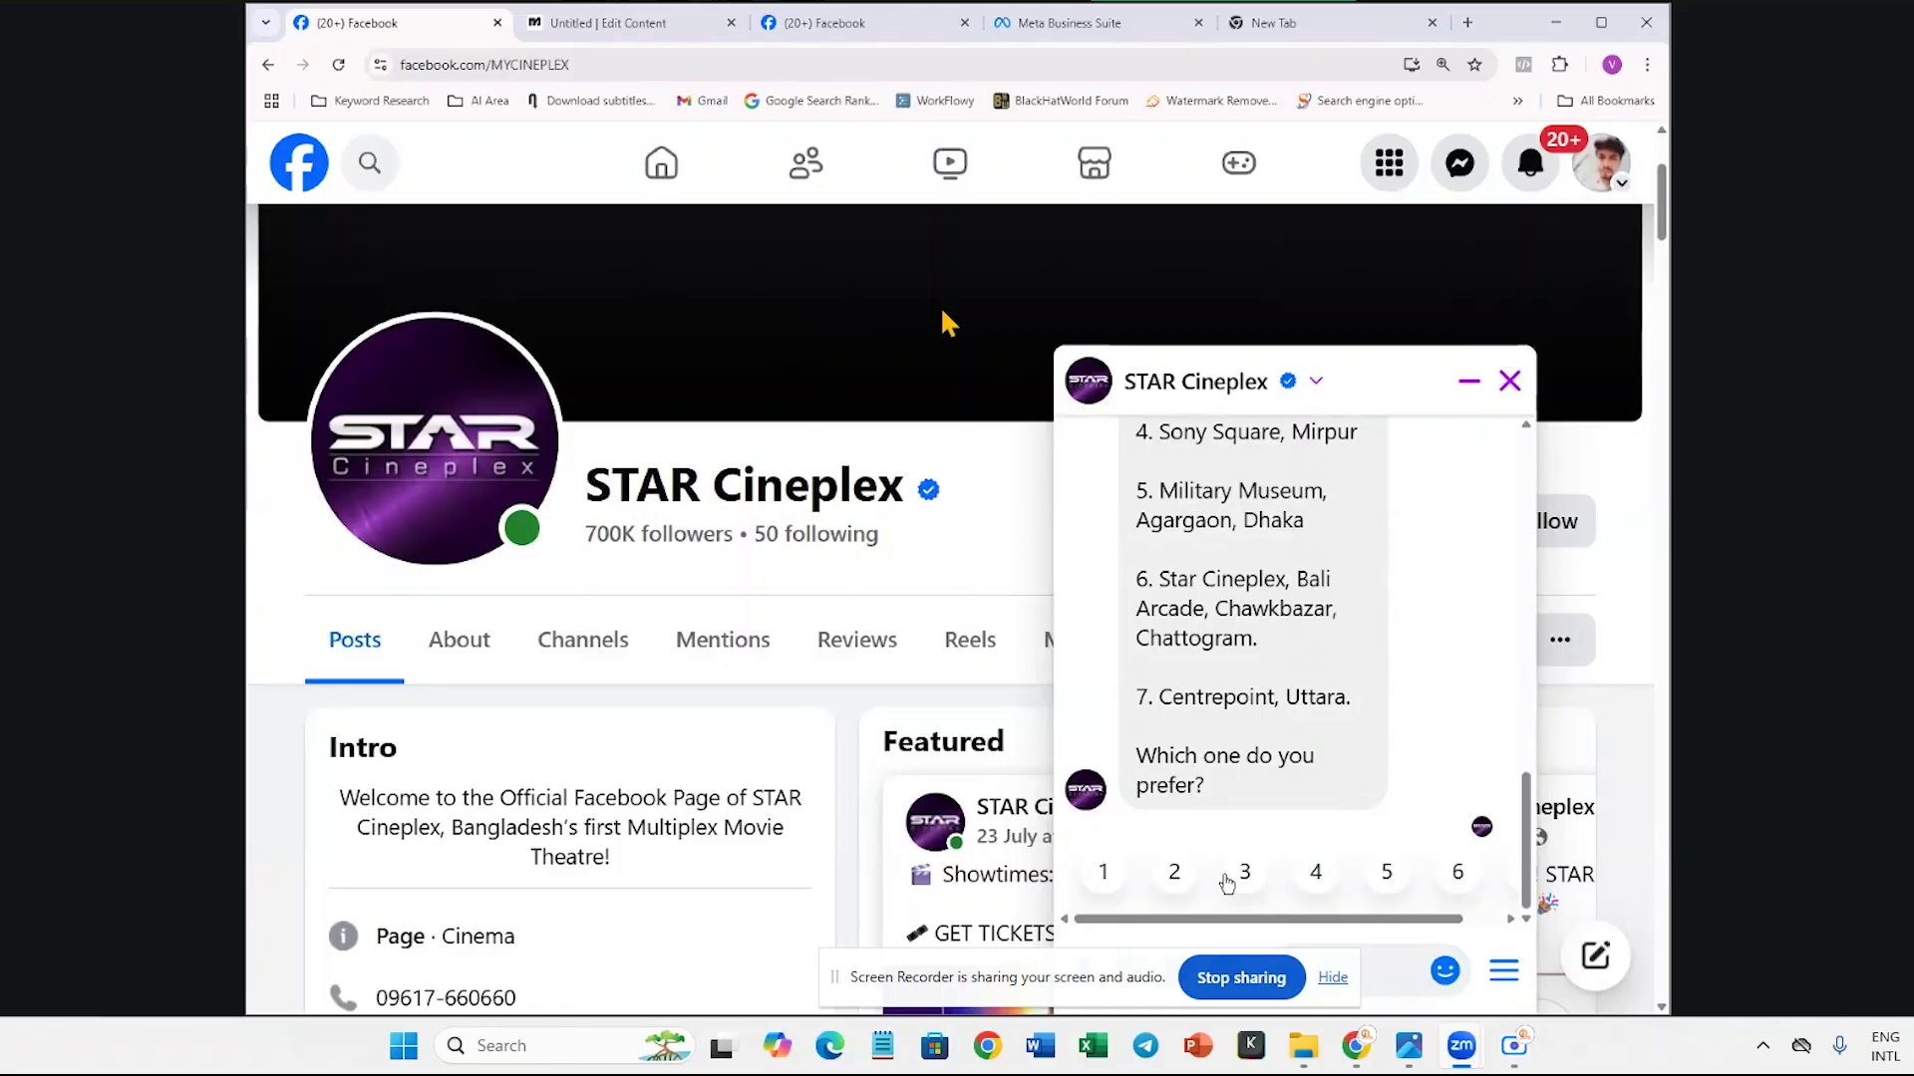
# Switch to Manychat and add the quick replies 1, 2 and 3 to the theater-locations message.
pyautogui.click(632, 30)
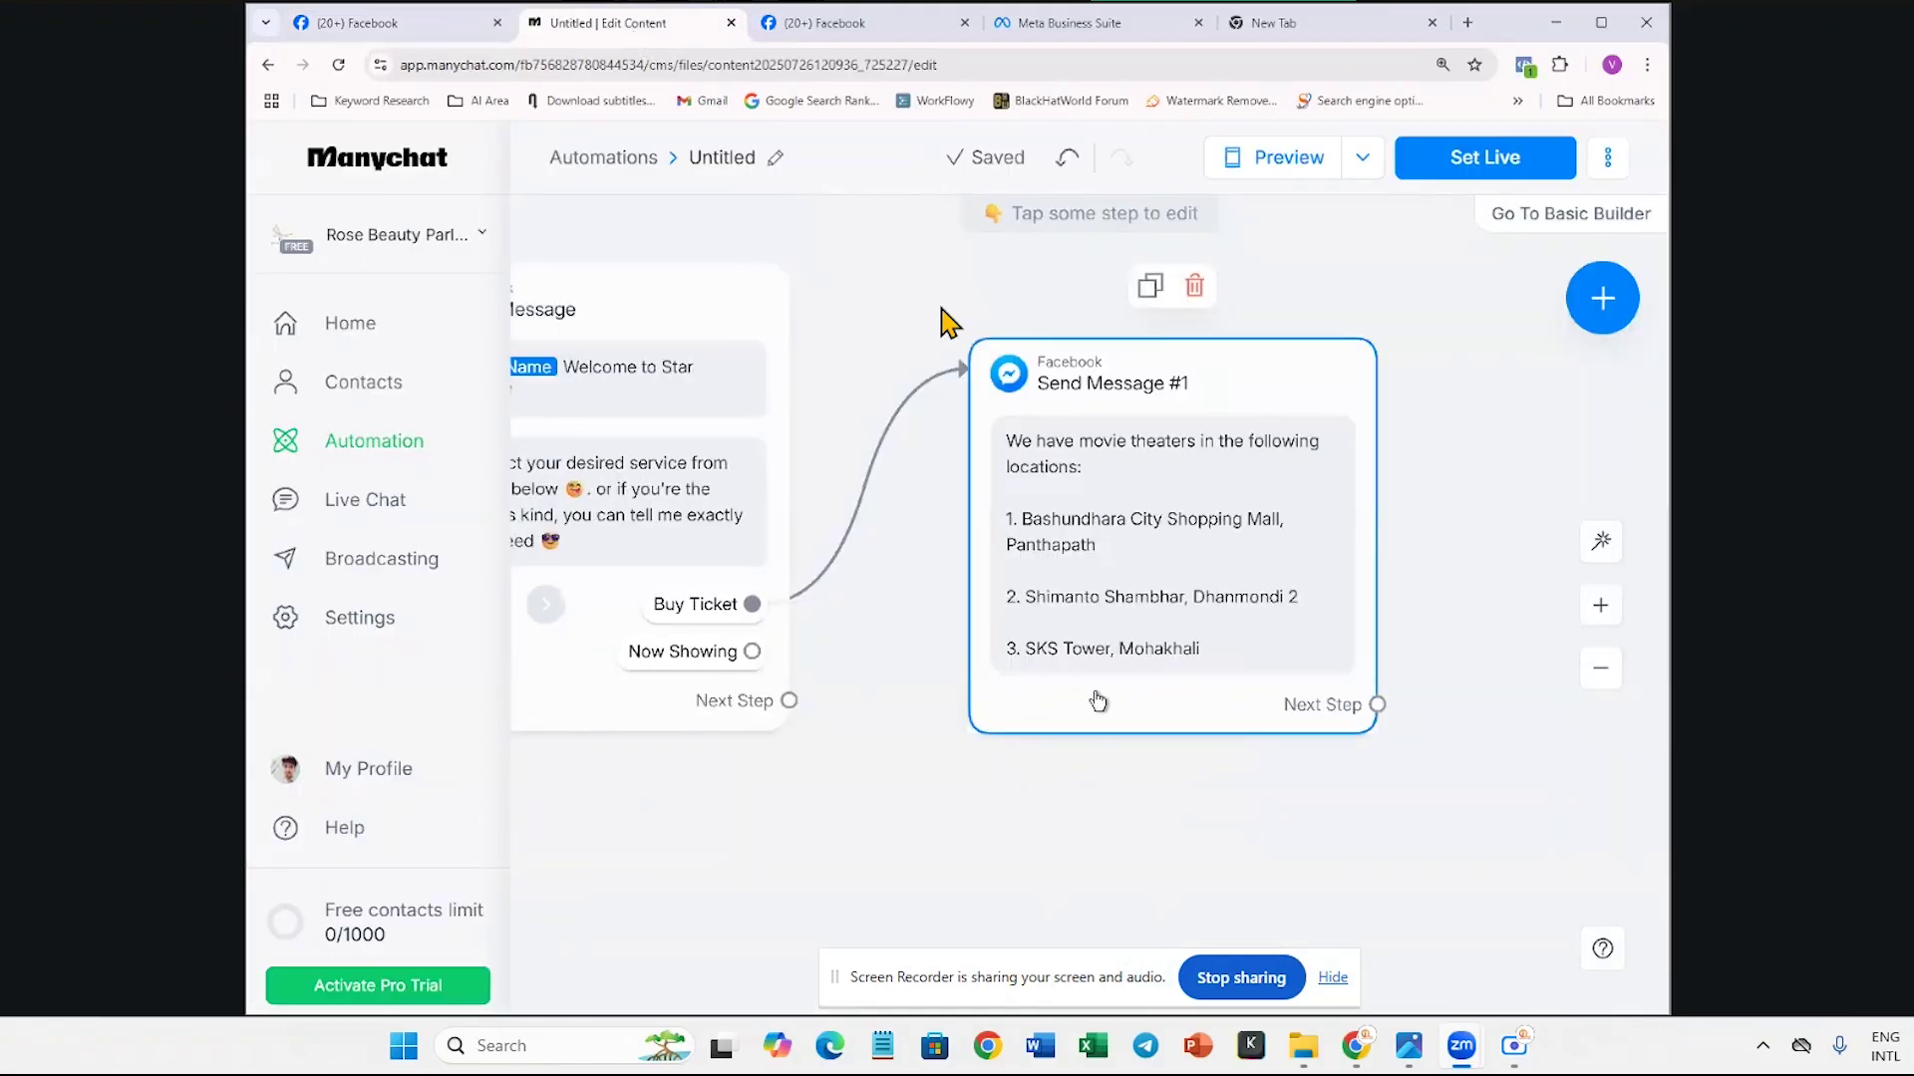
pyautogui.click(1142, 703)
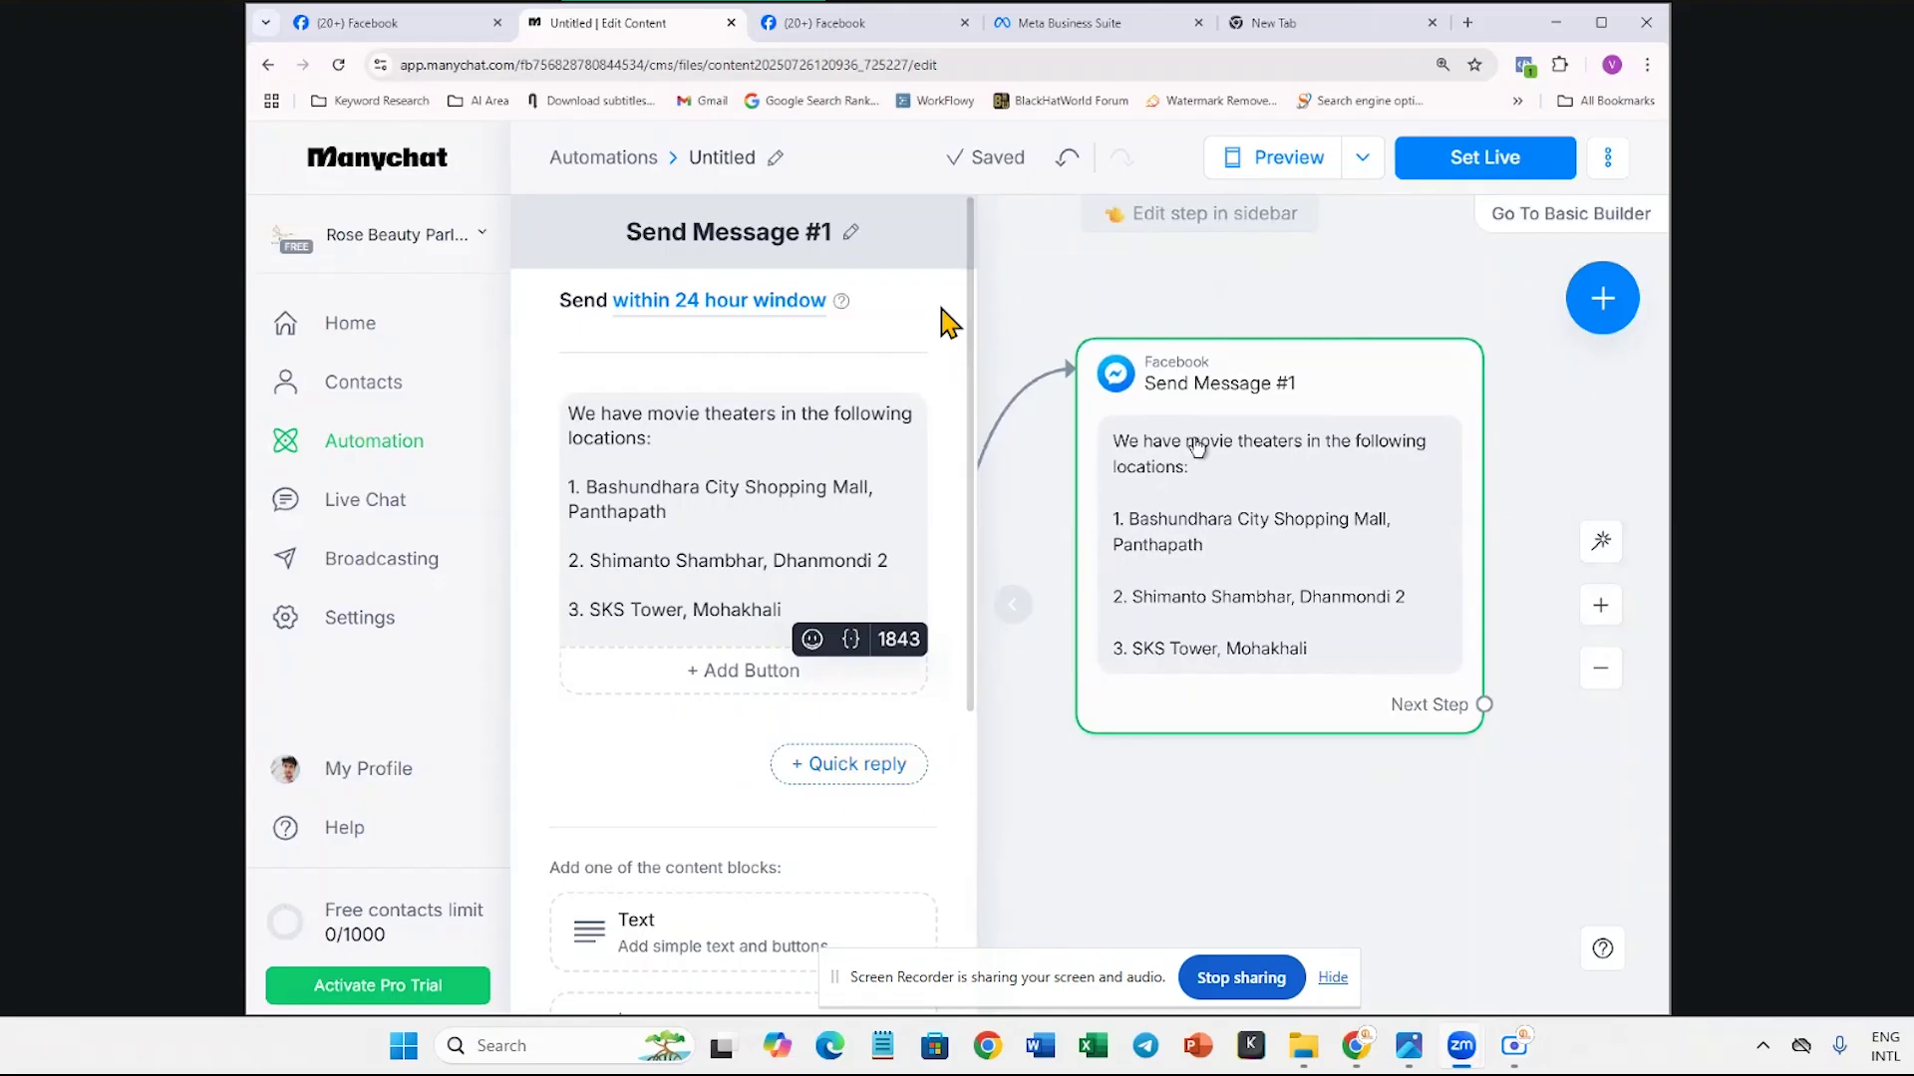
pyautogui.click(828, 765)
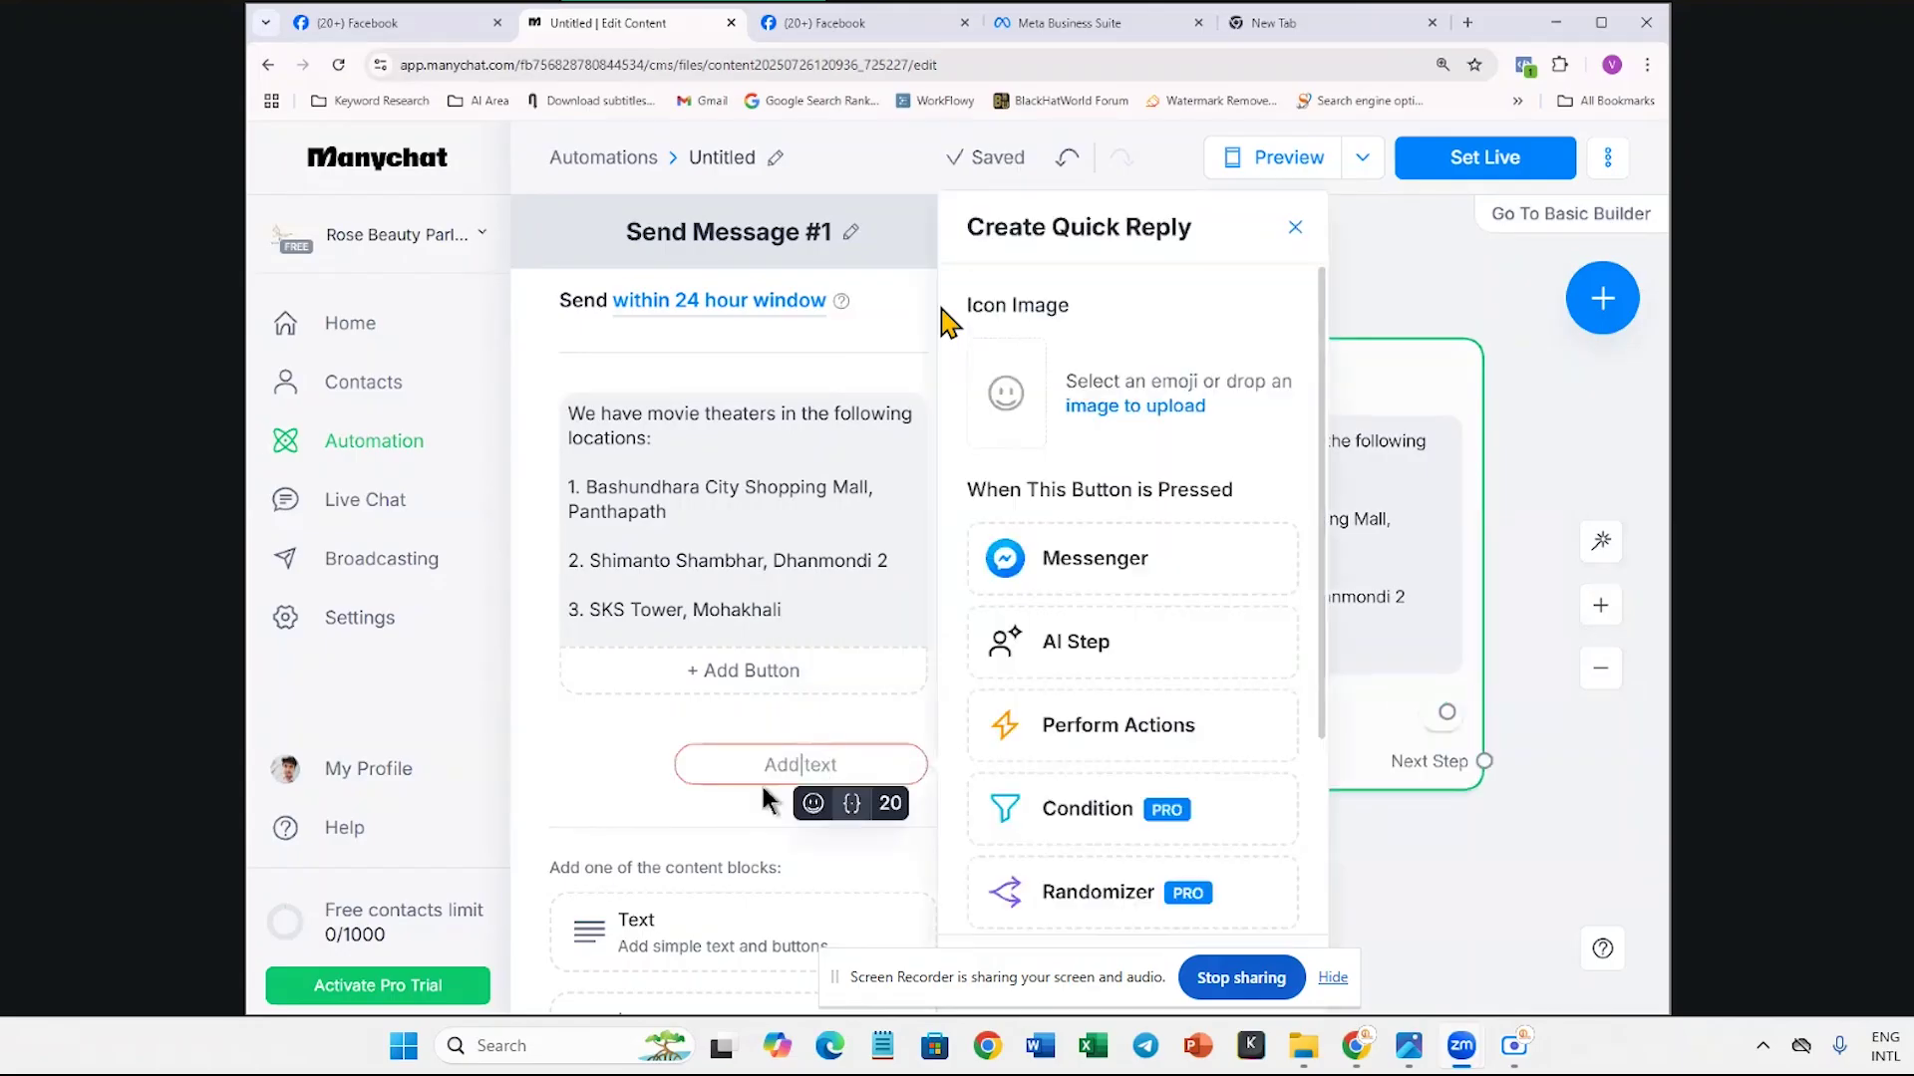
pyautogui.write('1')
pyautogui.click(681, 807)
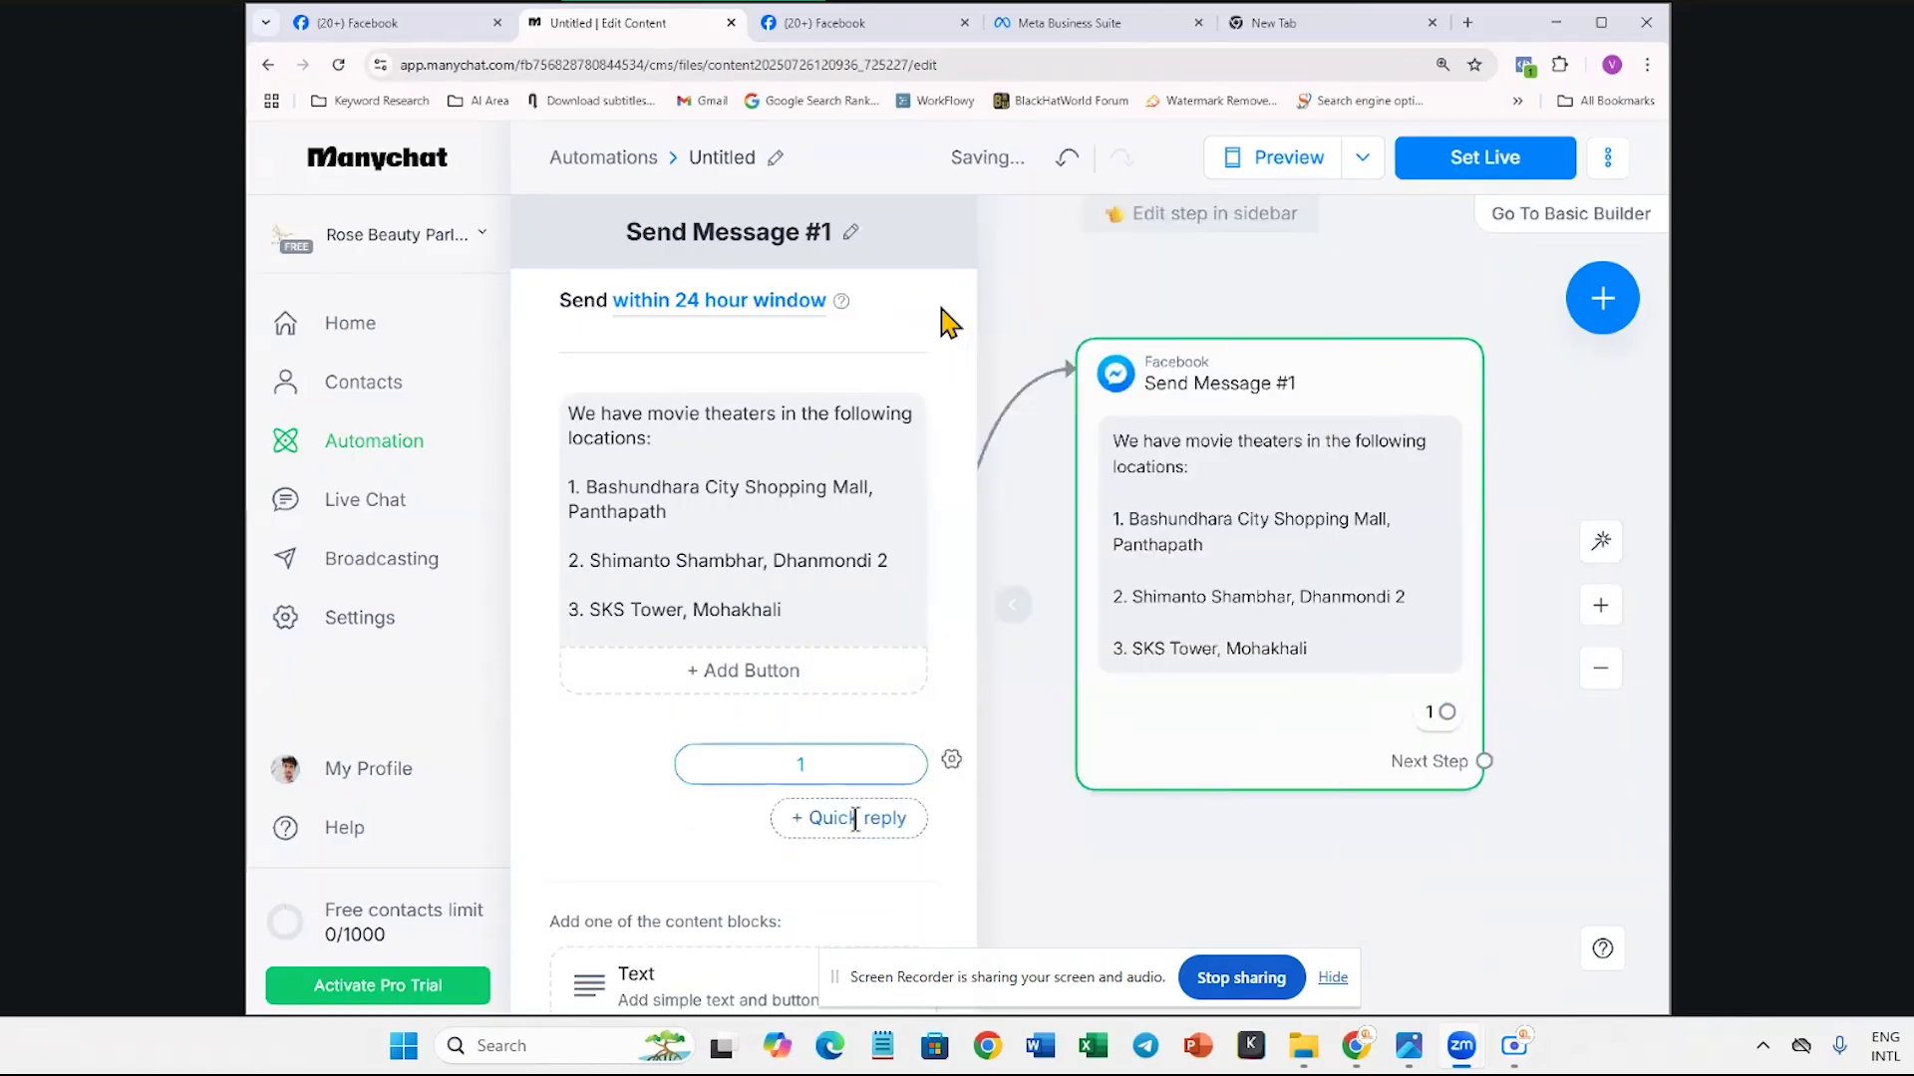
pyautogui.click(855, 819)
pyautogui.write('2')
pyautogui.click(666, 845)
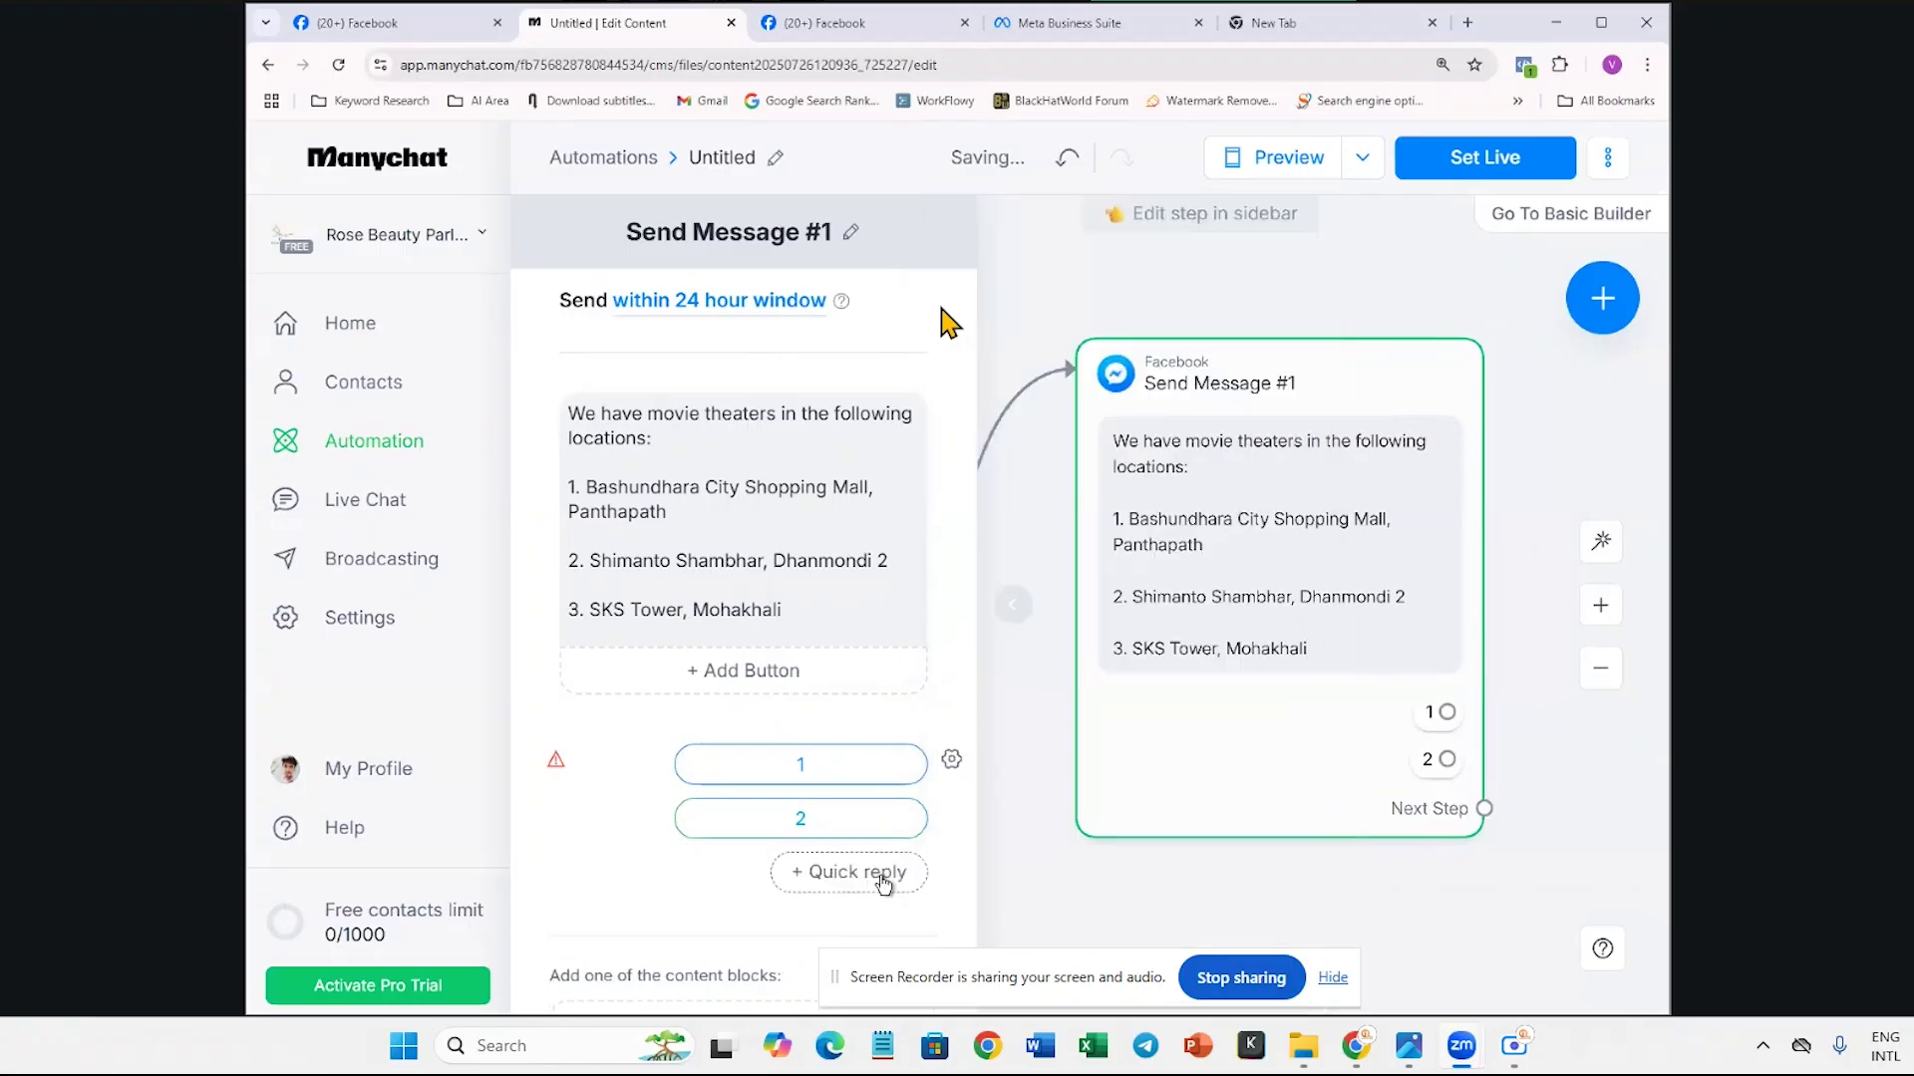
pyautogui.click(881, 877)
pyautogui.write('3')
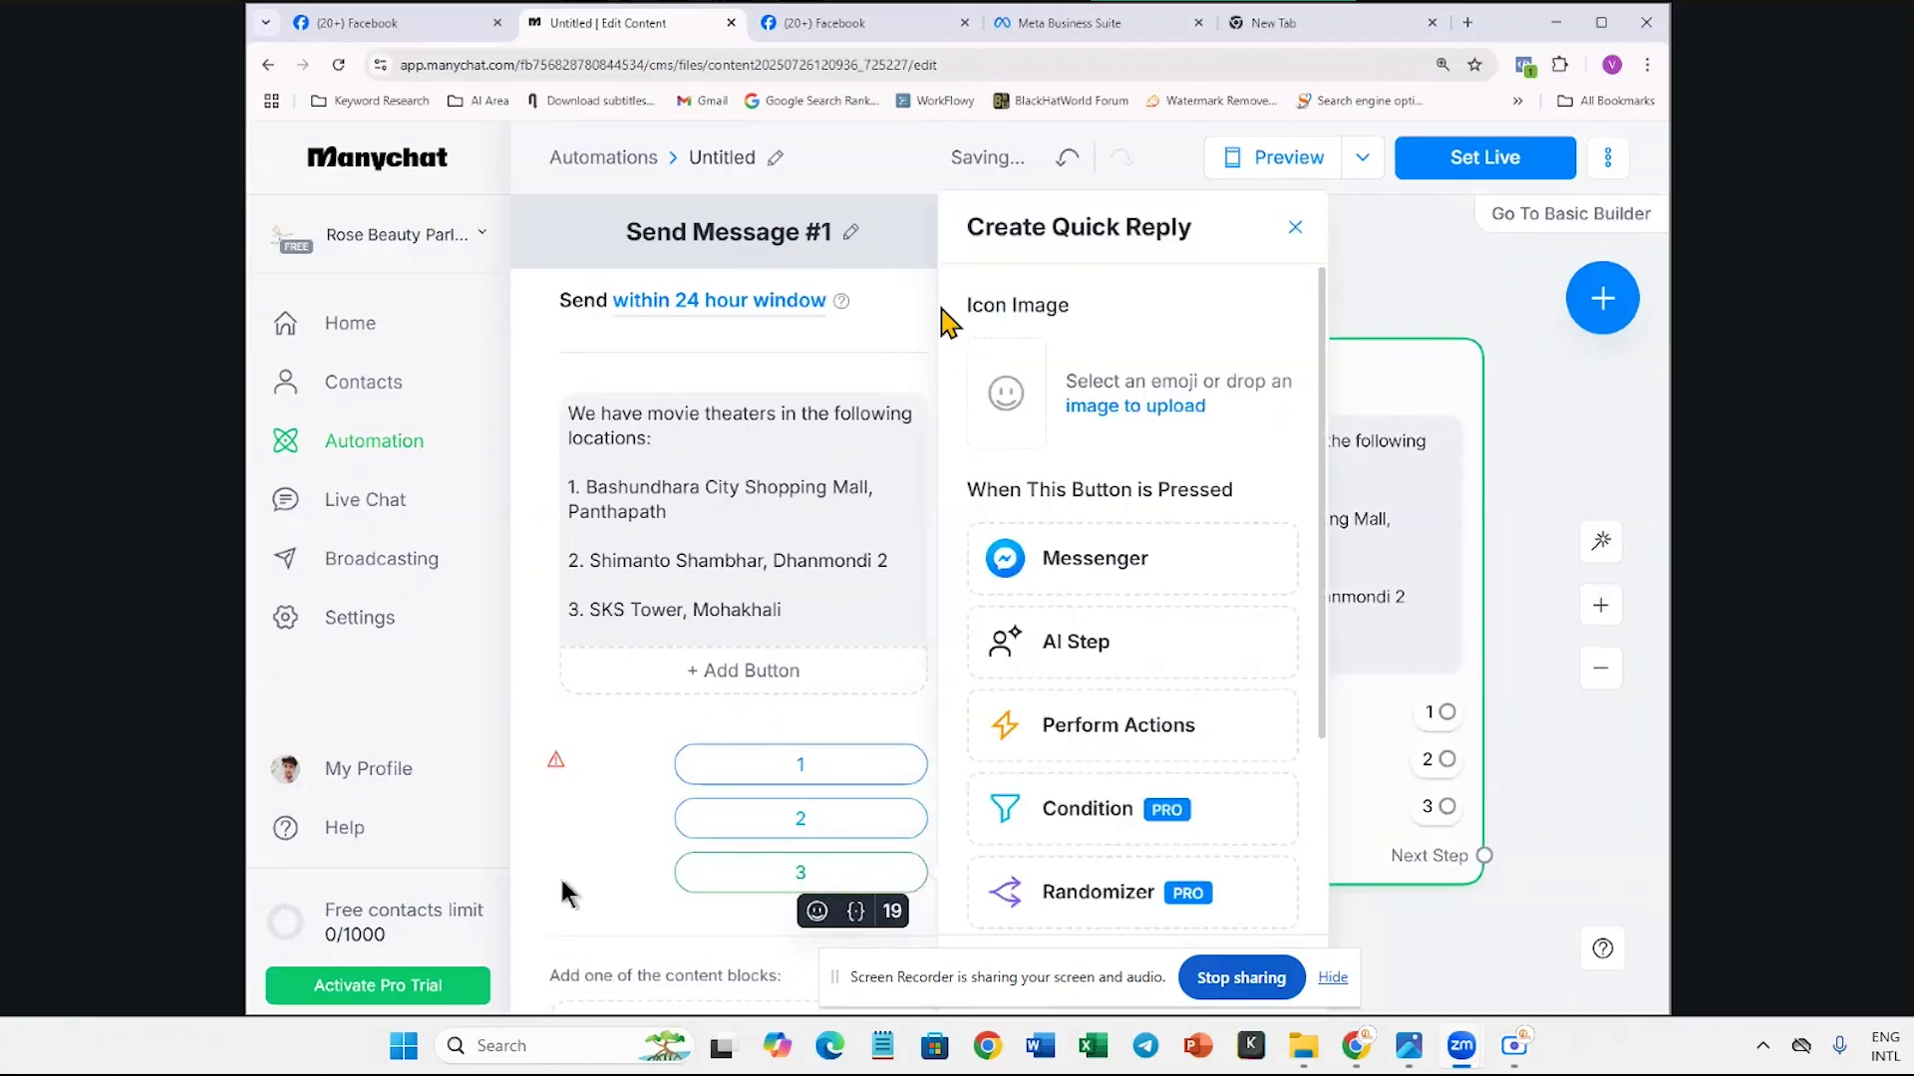
pyautogui.click(944, 321)
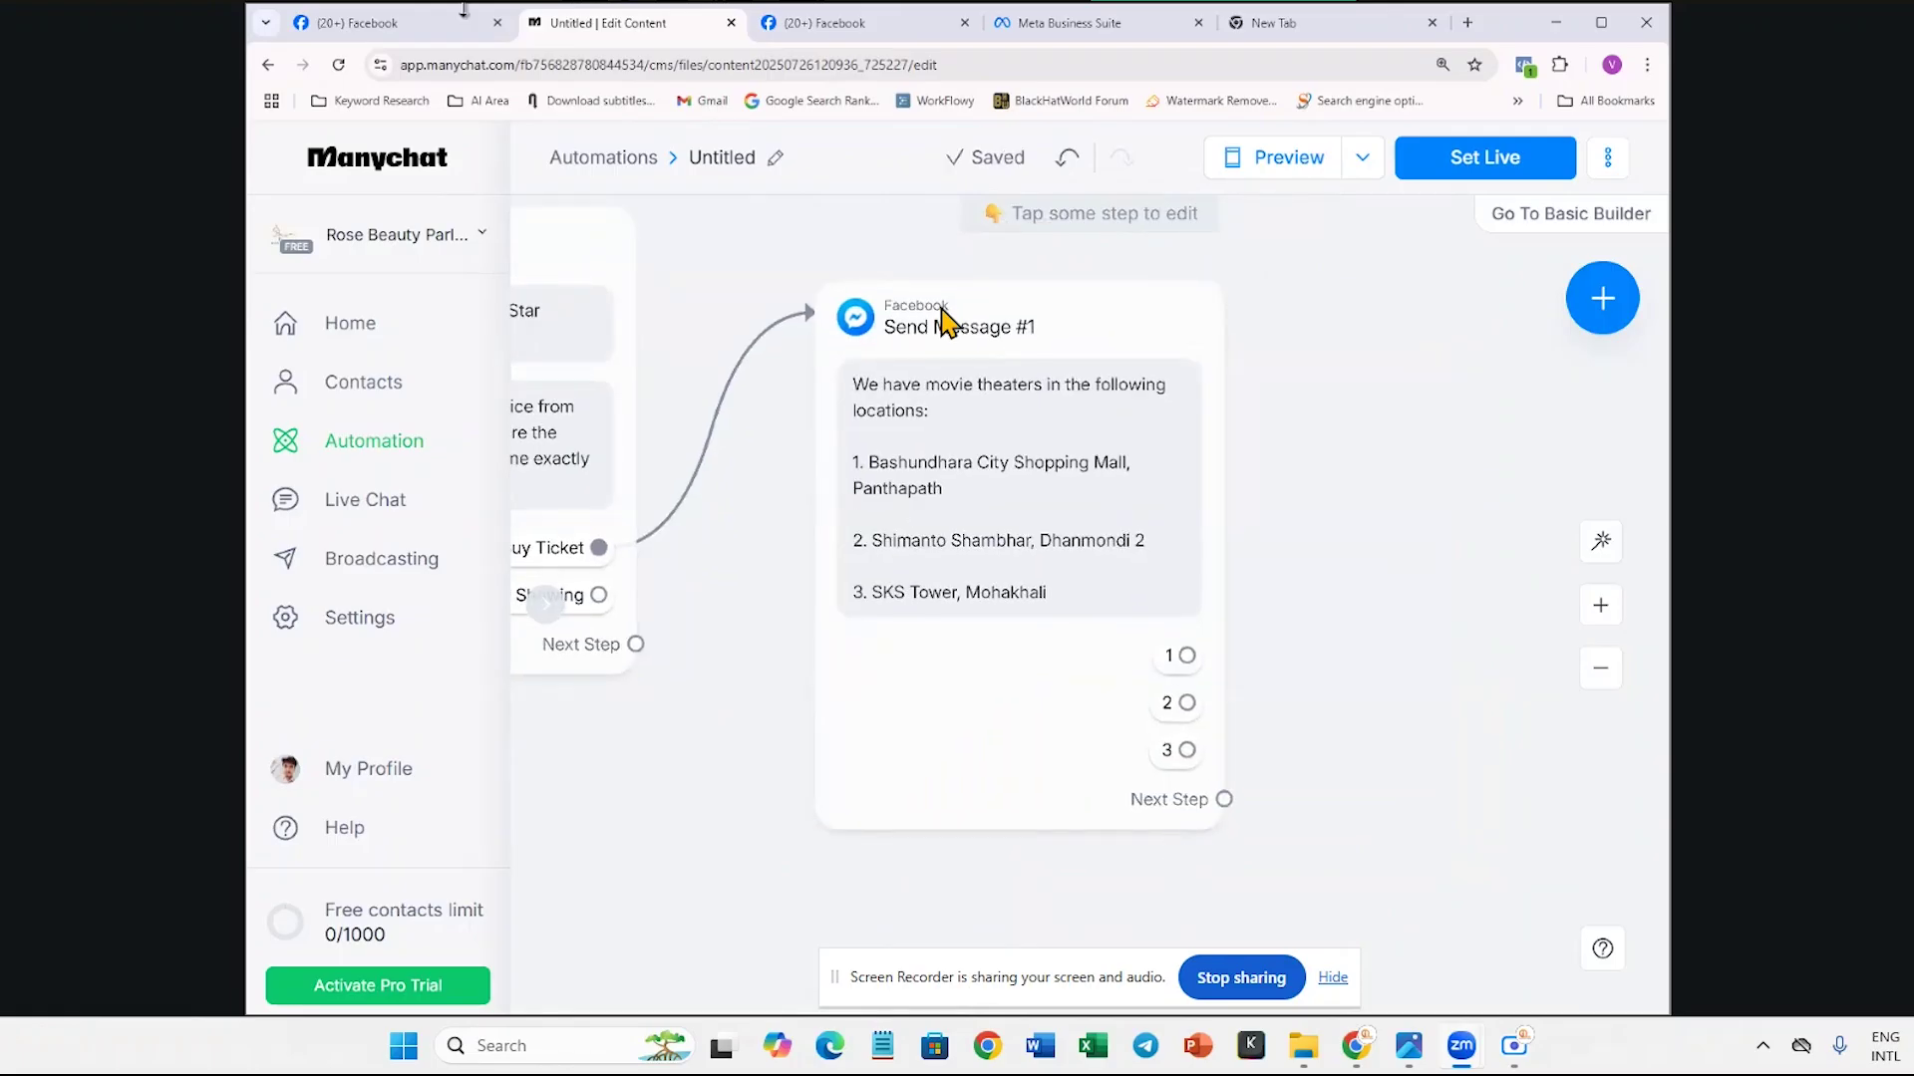
# Copy "Which one do you prefer?" from the STAR Cineplex chat and add it below the theater list in the Manychat message.
pyautogui.click(398, 20)
pyautogui.moveTo(1210, 794); pyautogui.dragTo(1146, 760)
pyautogui.hotkey('ctrl', 'c')
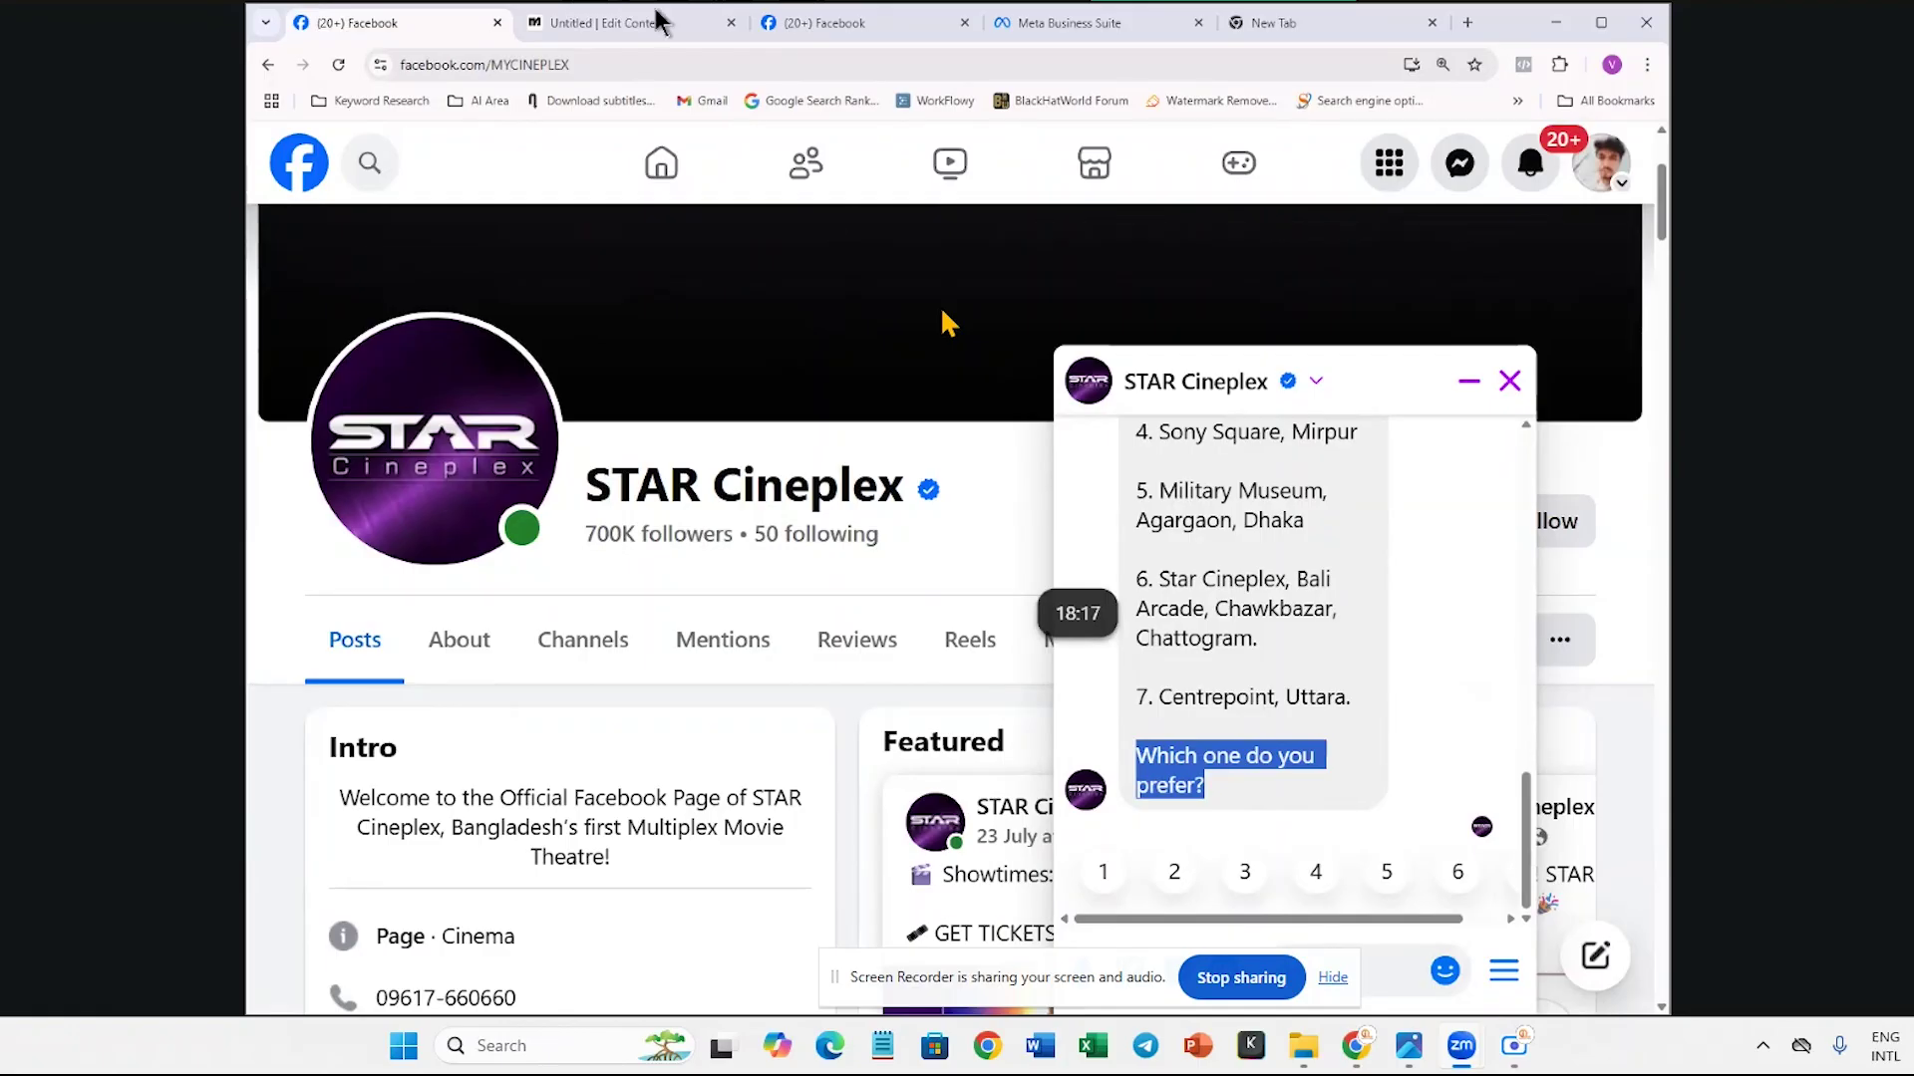
pyautogui.hotkey('ctrl', 'Tab')
pyautogui.click(947, 322)
pyautogui.click(821, 609)
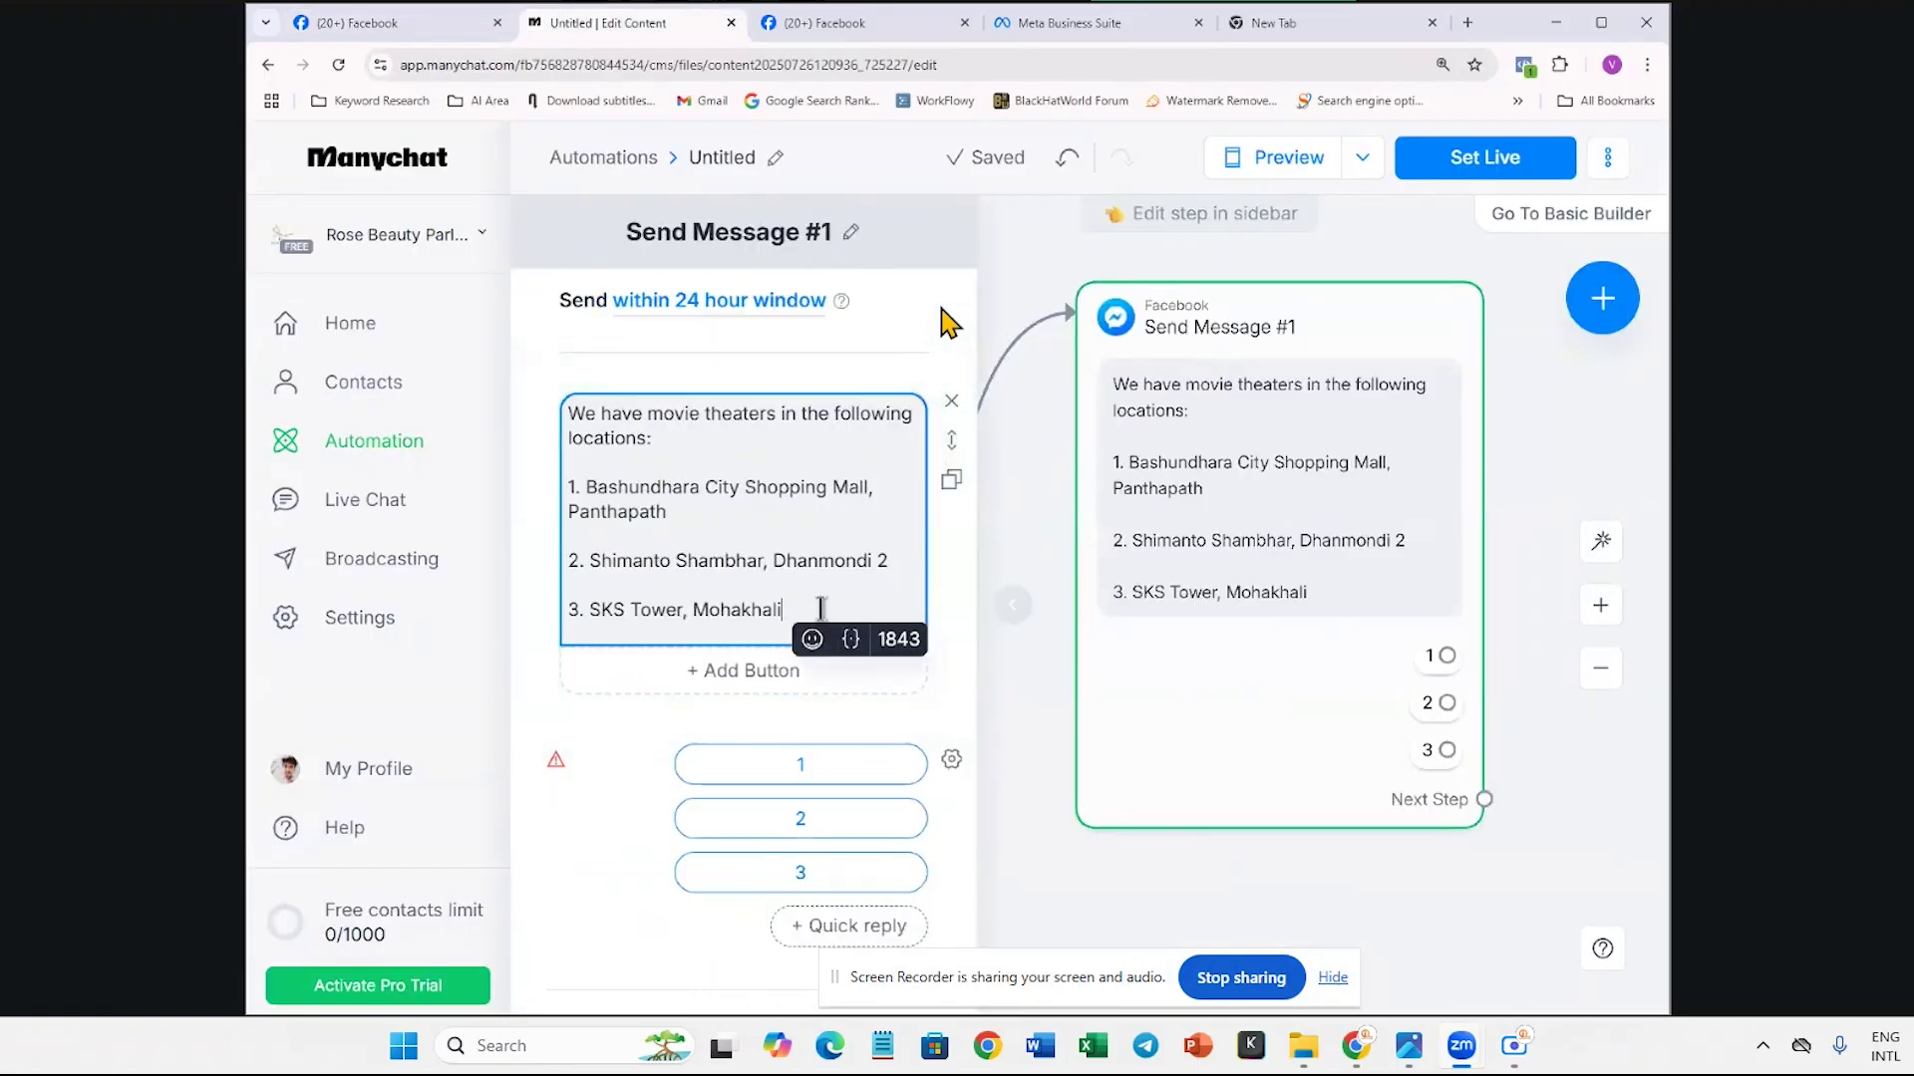
pyautogui.press('Return')
pyautogui.press('Return')
pyautogui.hotkey('ctrl', 'v')
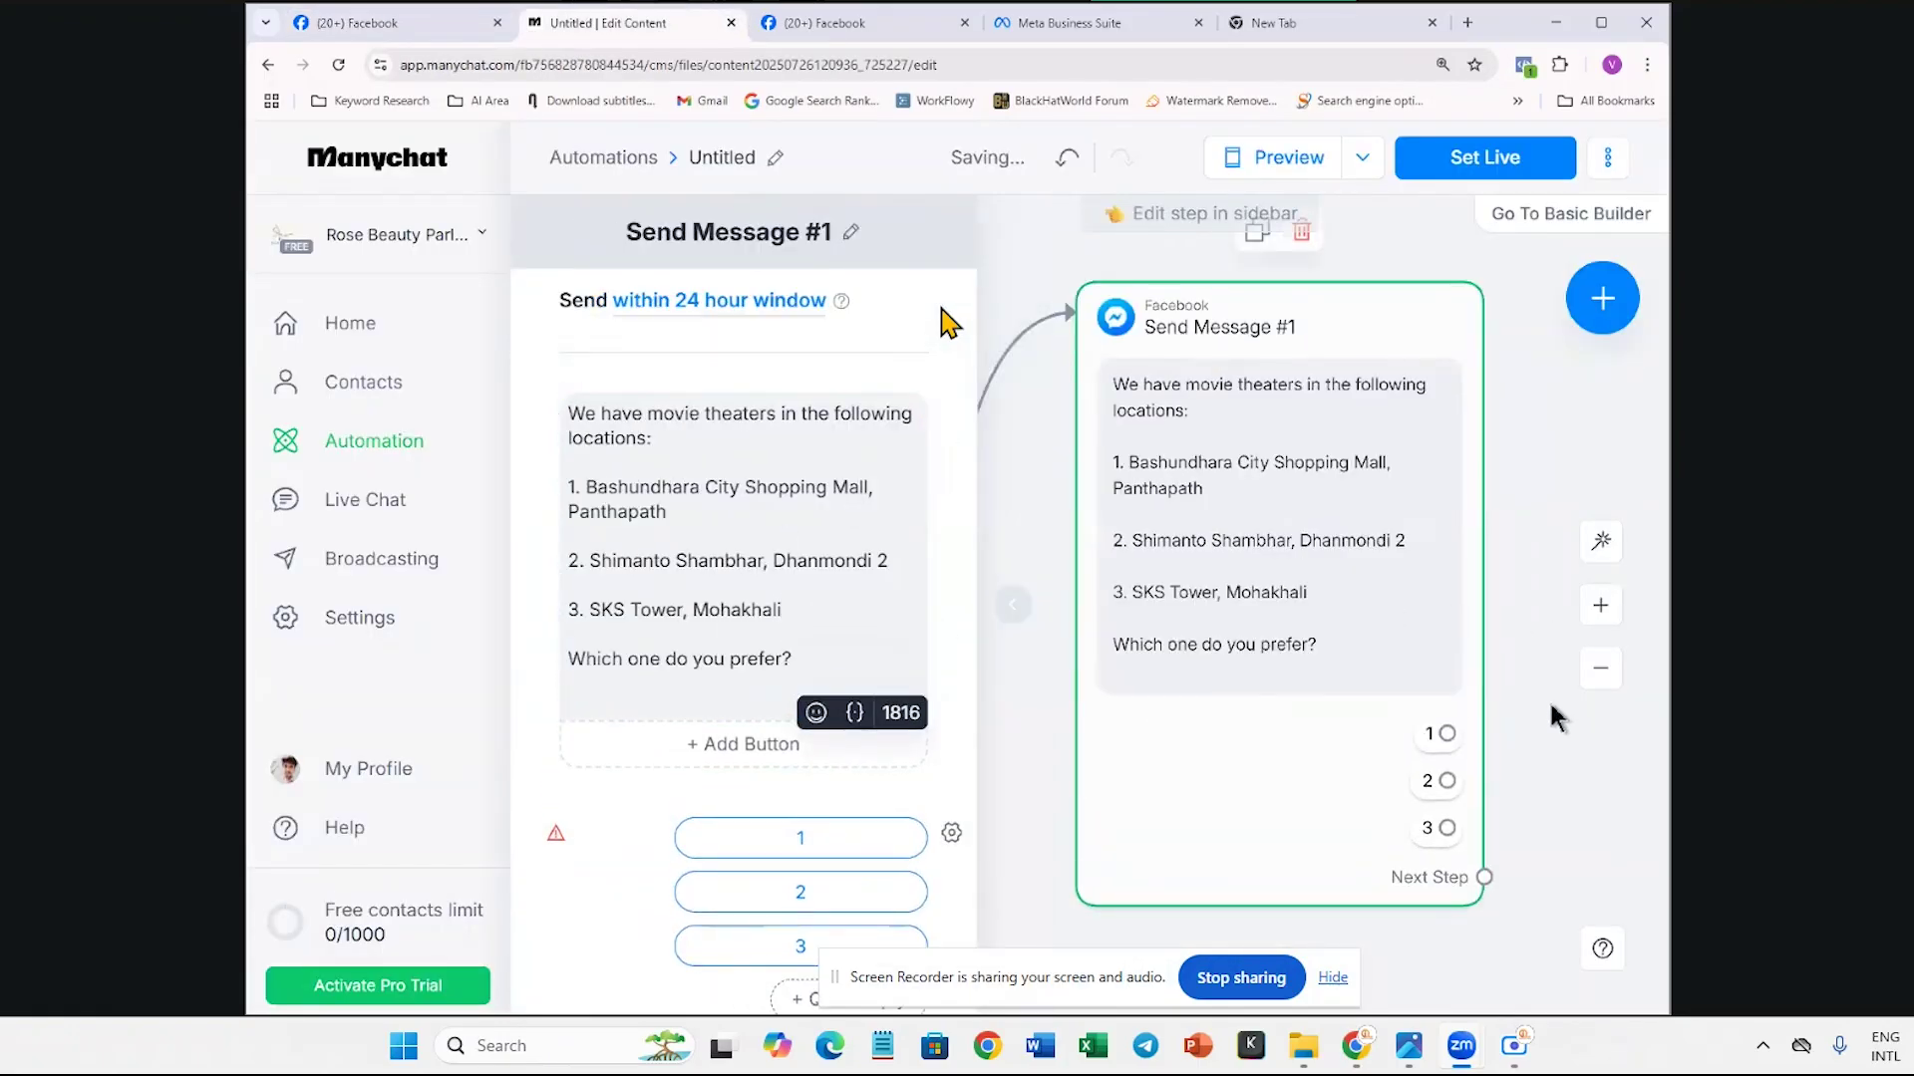
pyautogui.click(1538, 773)
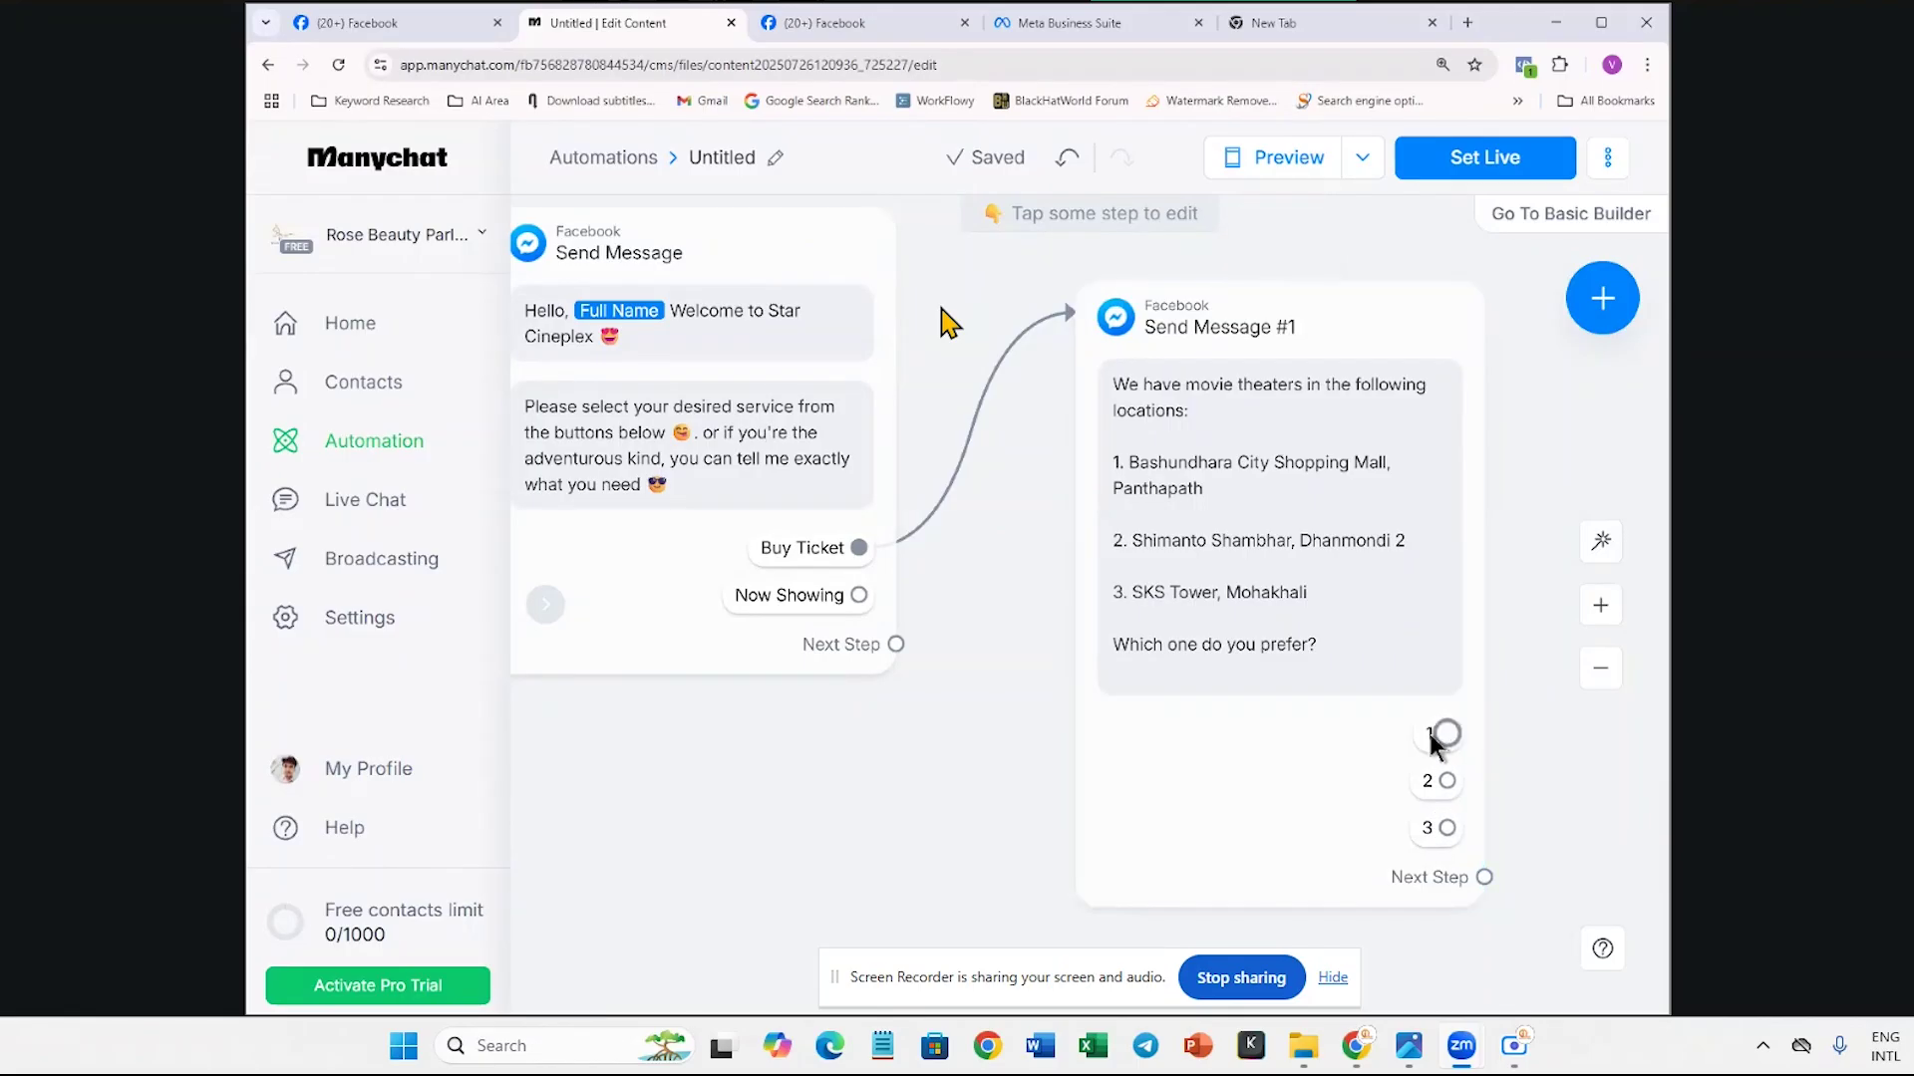
# Answer the STAR Cineplex chat with option 1 and copy the reply "Here are all the show dates that are available.".
pyautogui.click(348, 24)
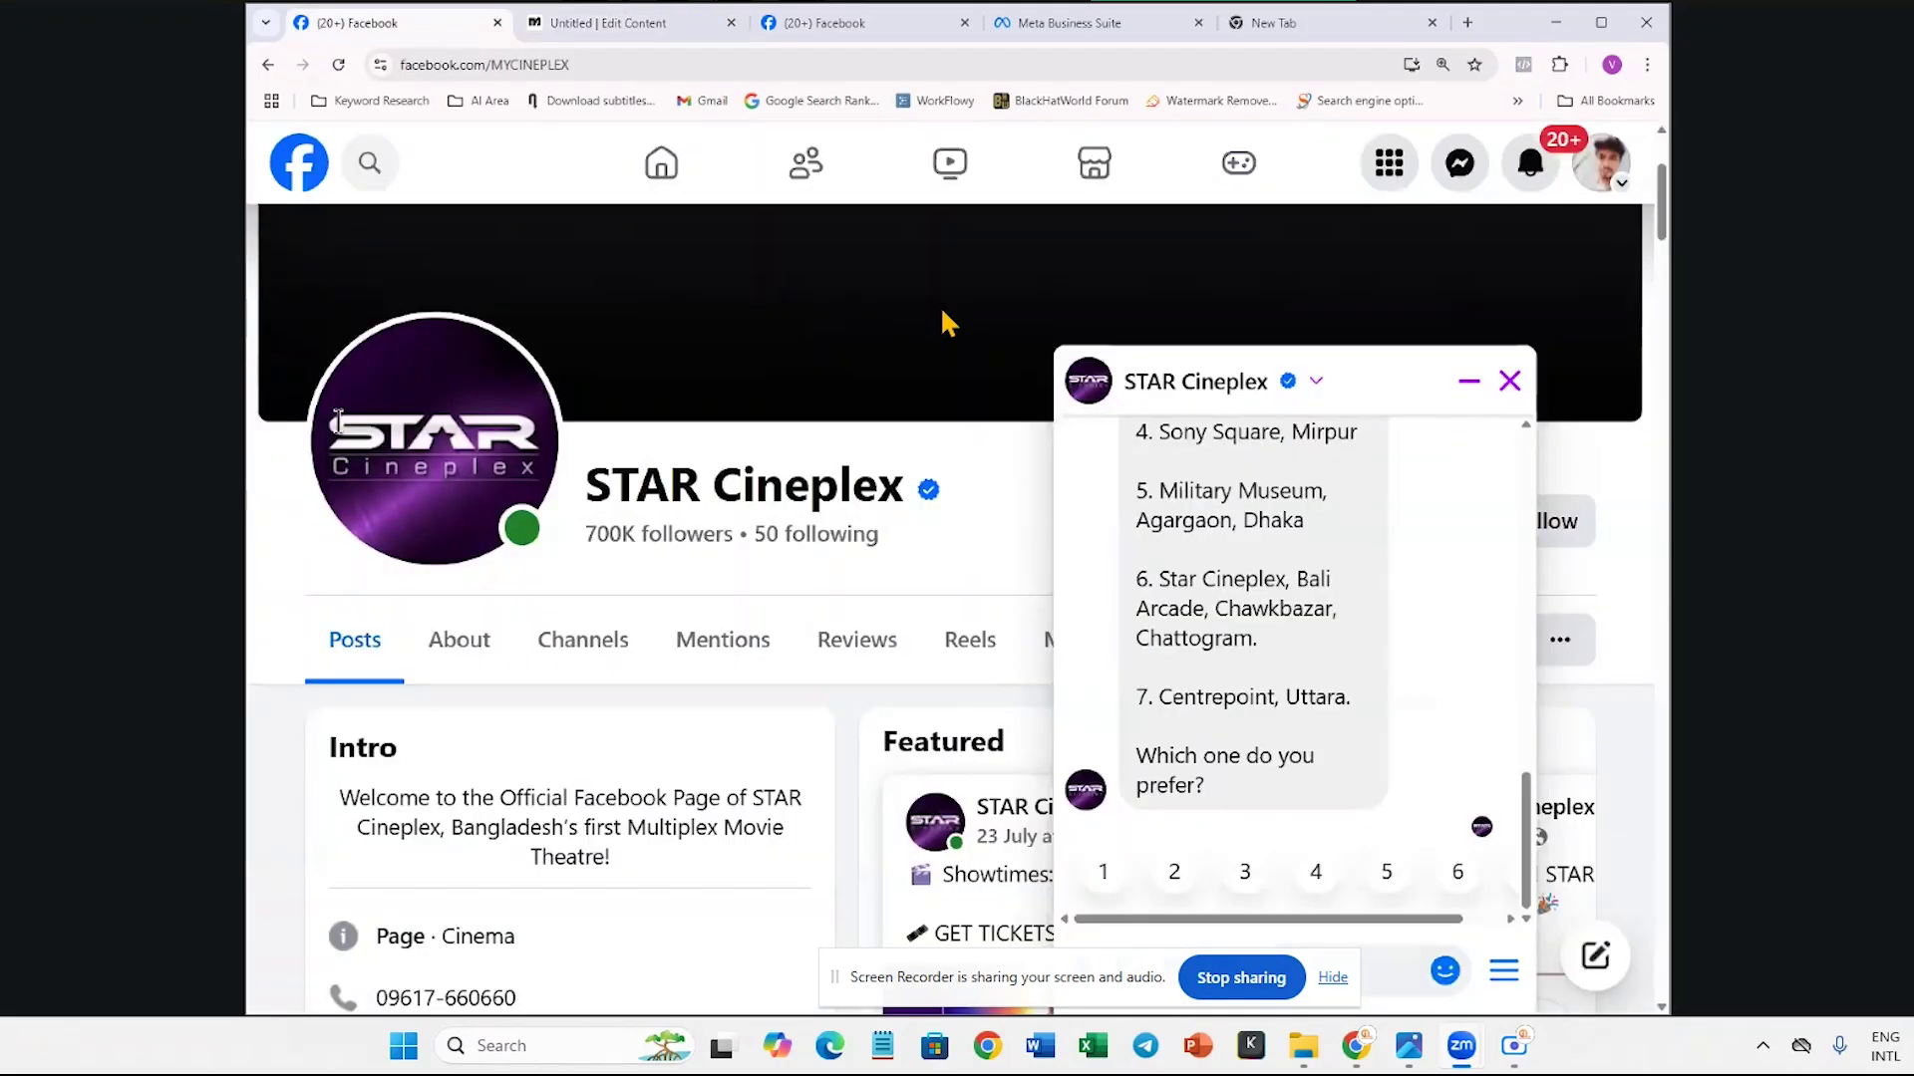
pyautogui.click(1106, 874)
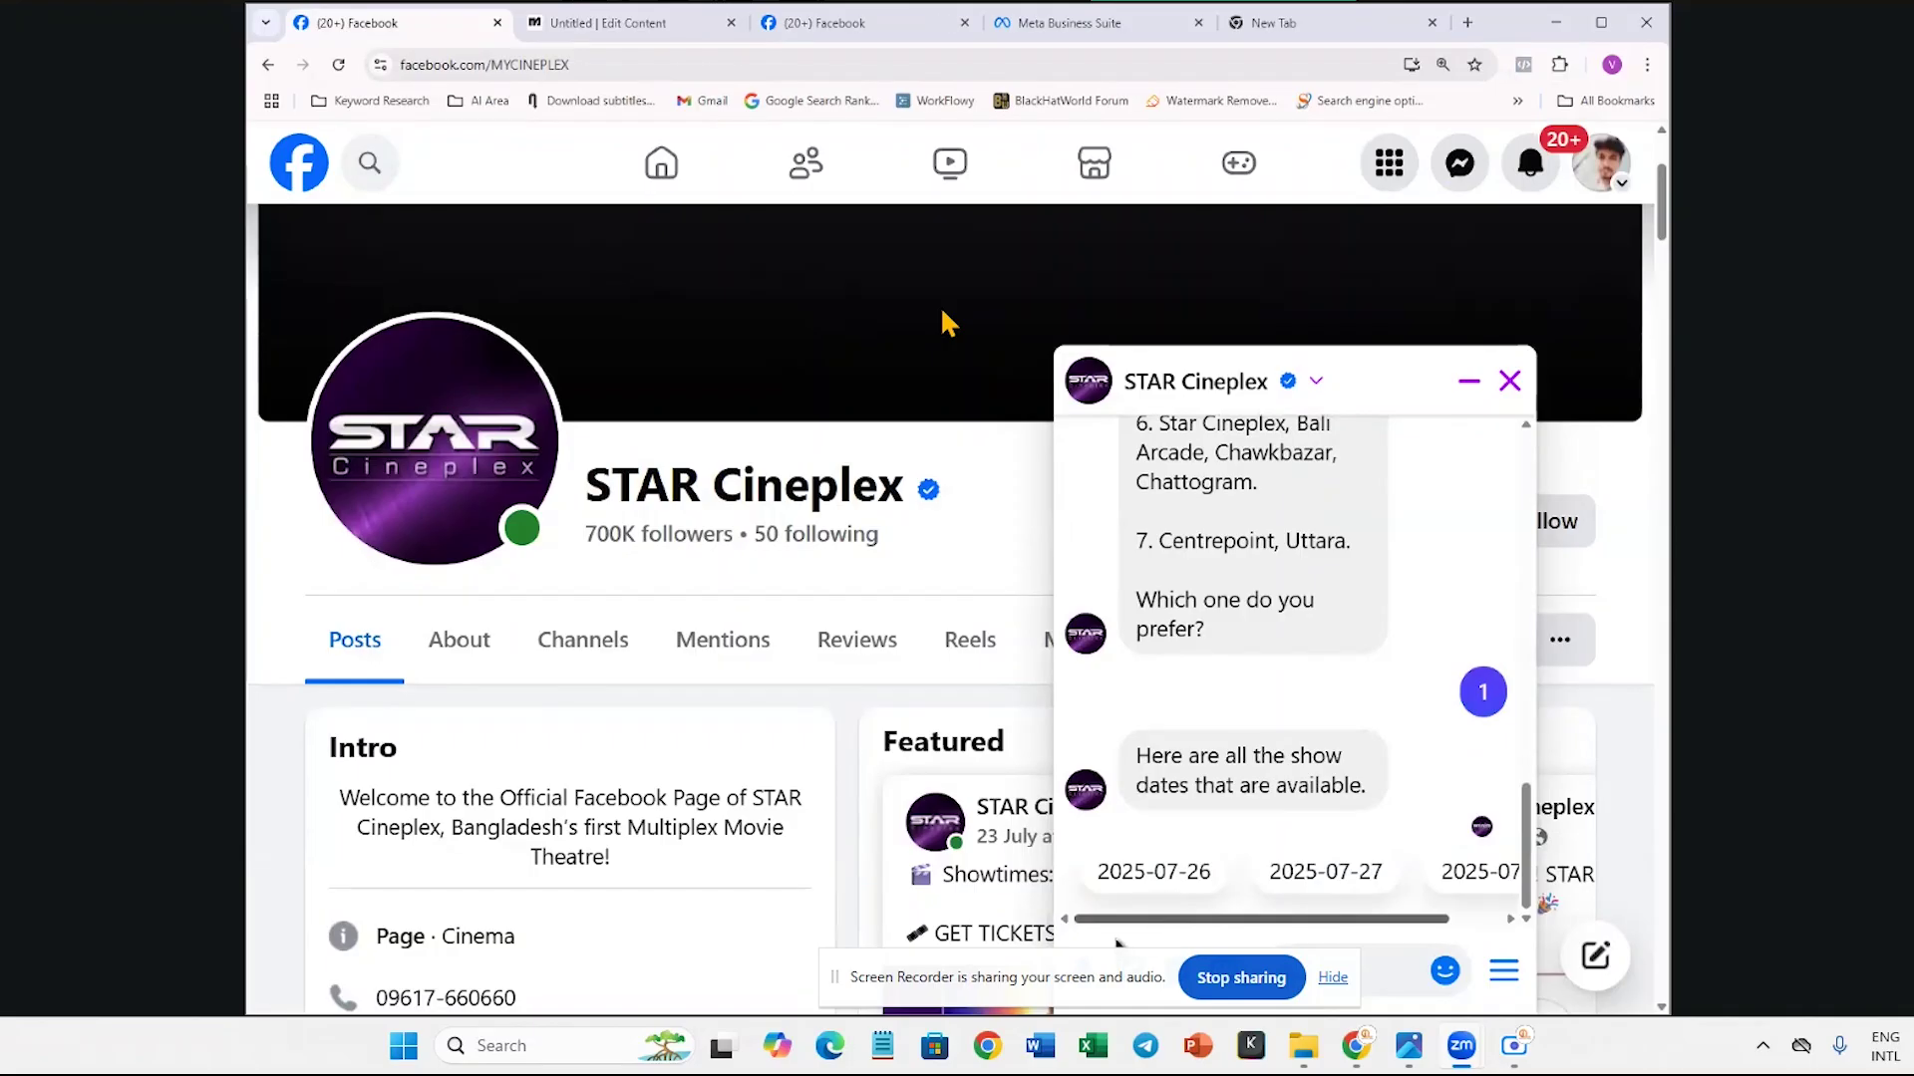
pyautogui.moveTo(1479, 690)
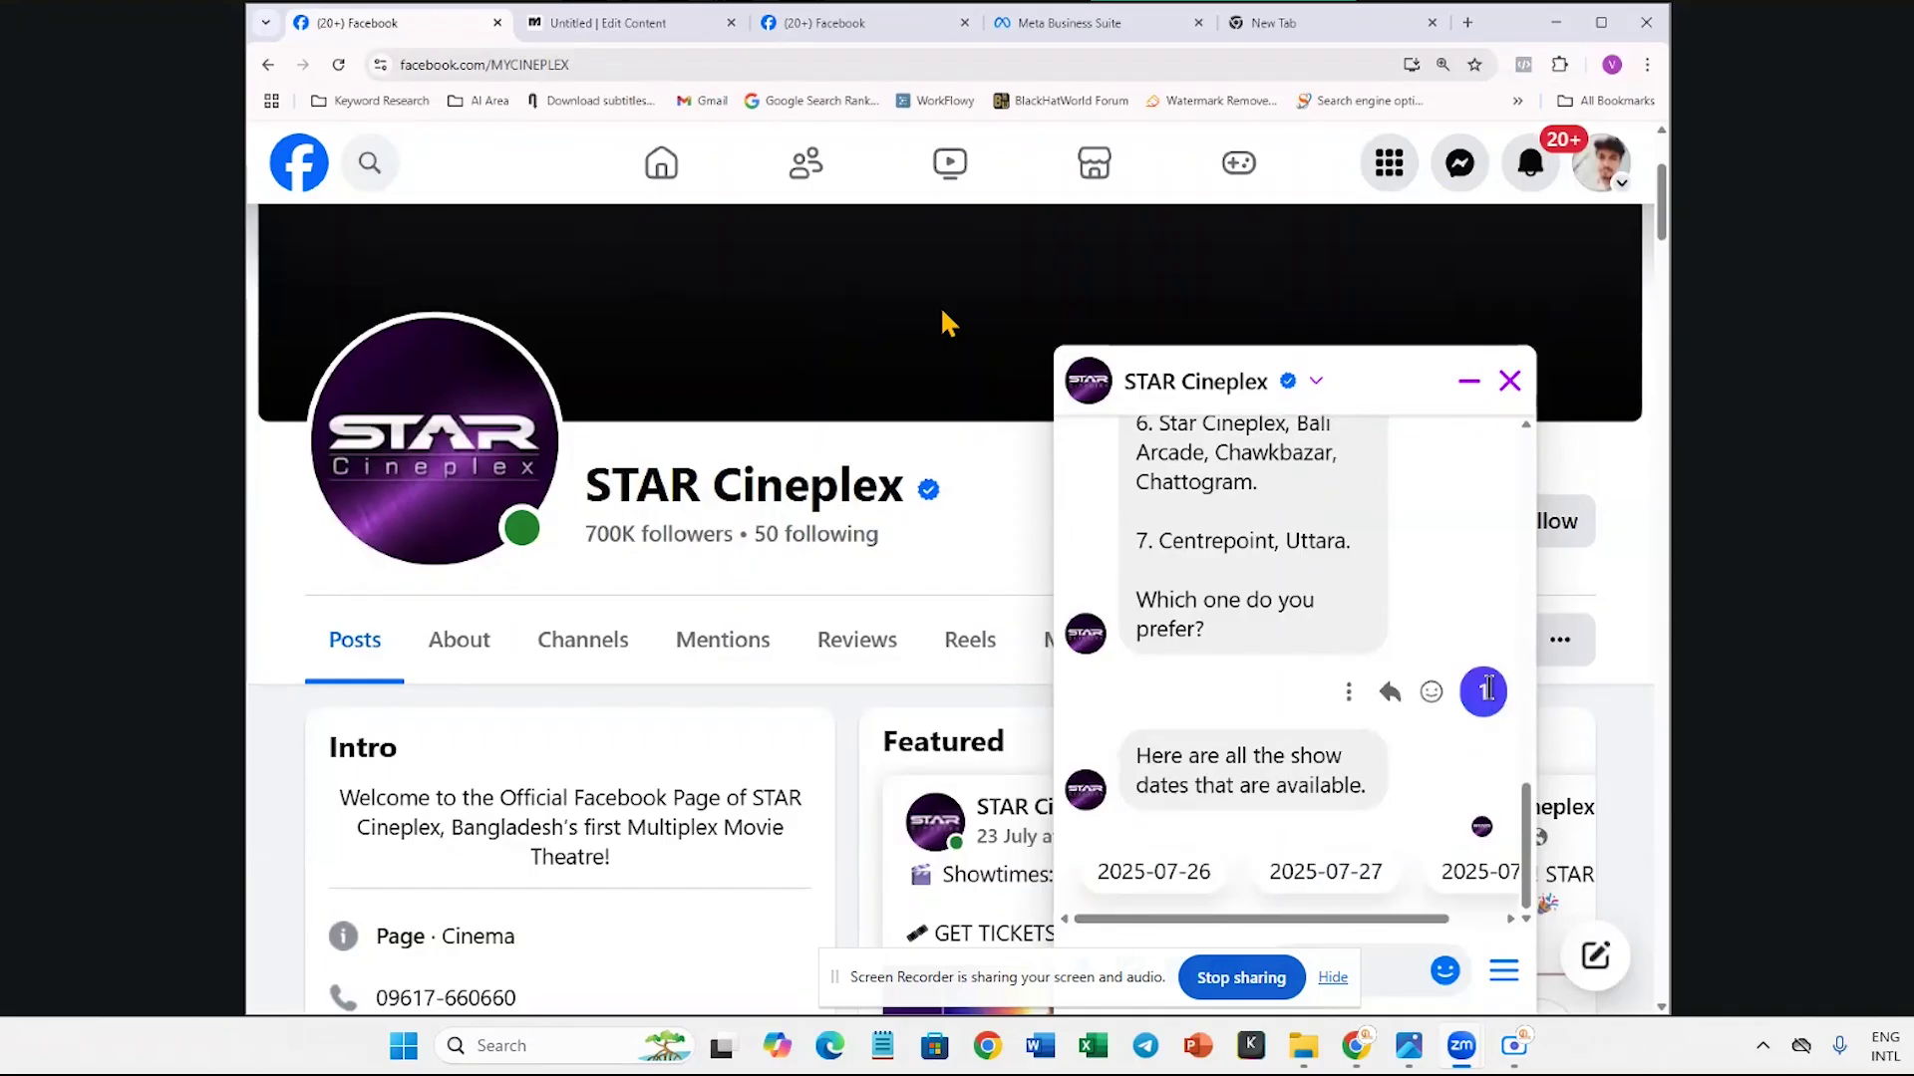
pyautogui.moveTo(1135, 756); pyautogui.dragTo(1363, 788)
pyautogui.hotkey('ctrl', 'c')
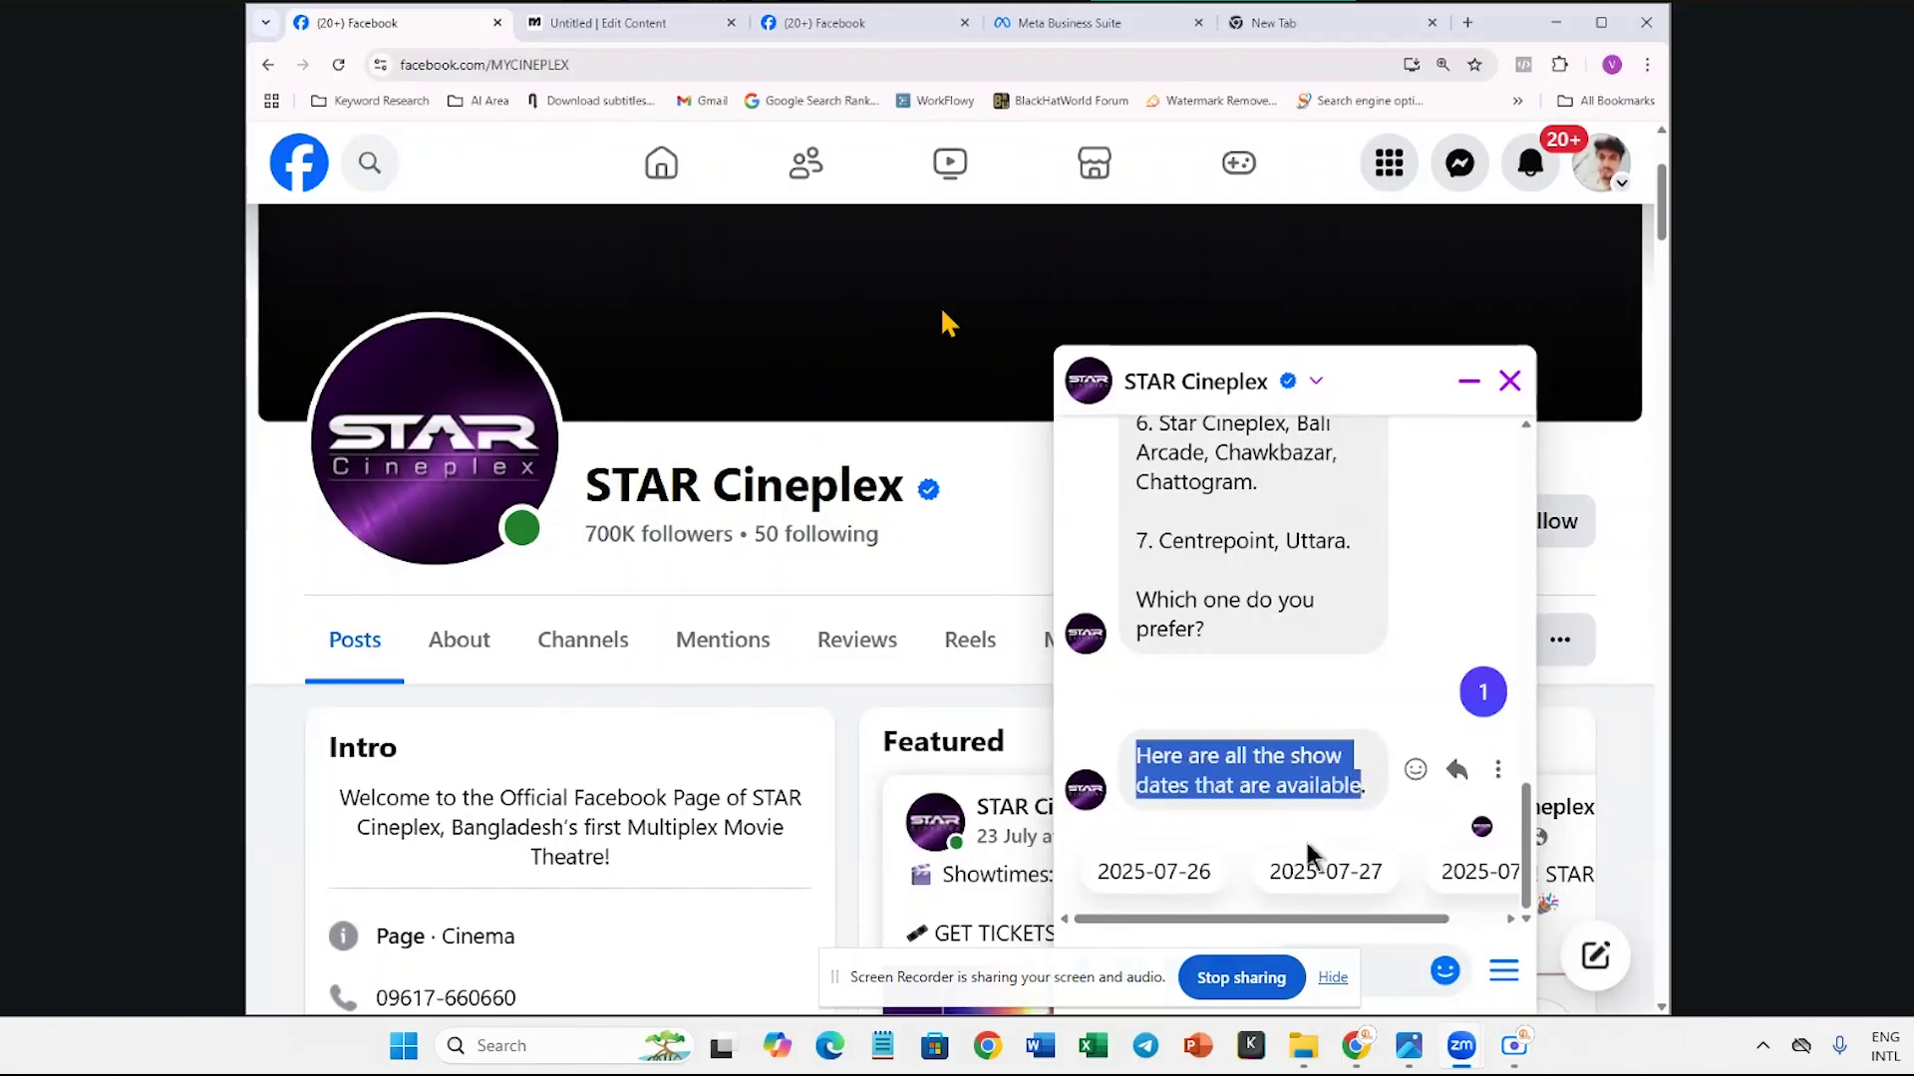
pyautogui.press('Return')
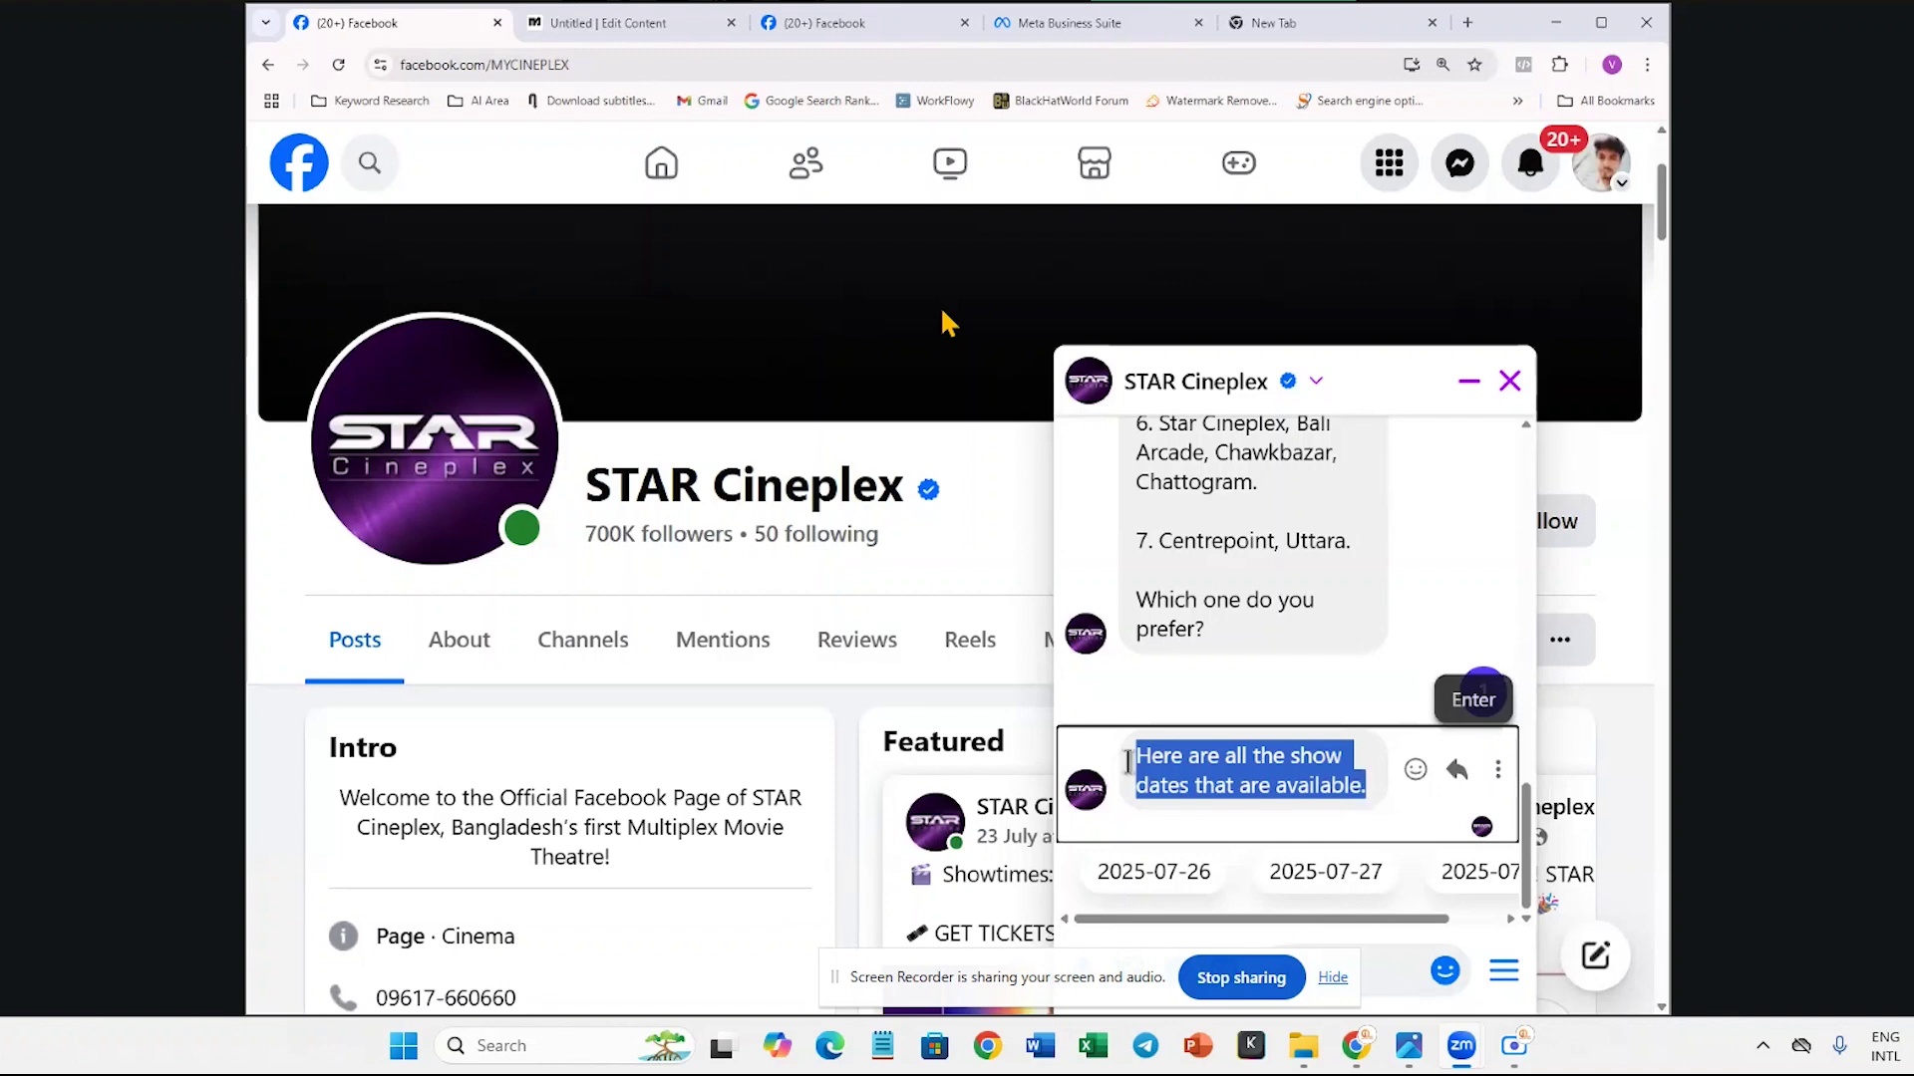
# In Manychat, connect quick reply 1 to a new Messenger message containing the copied show-dates text.
pyautogui.click(632, 20)
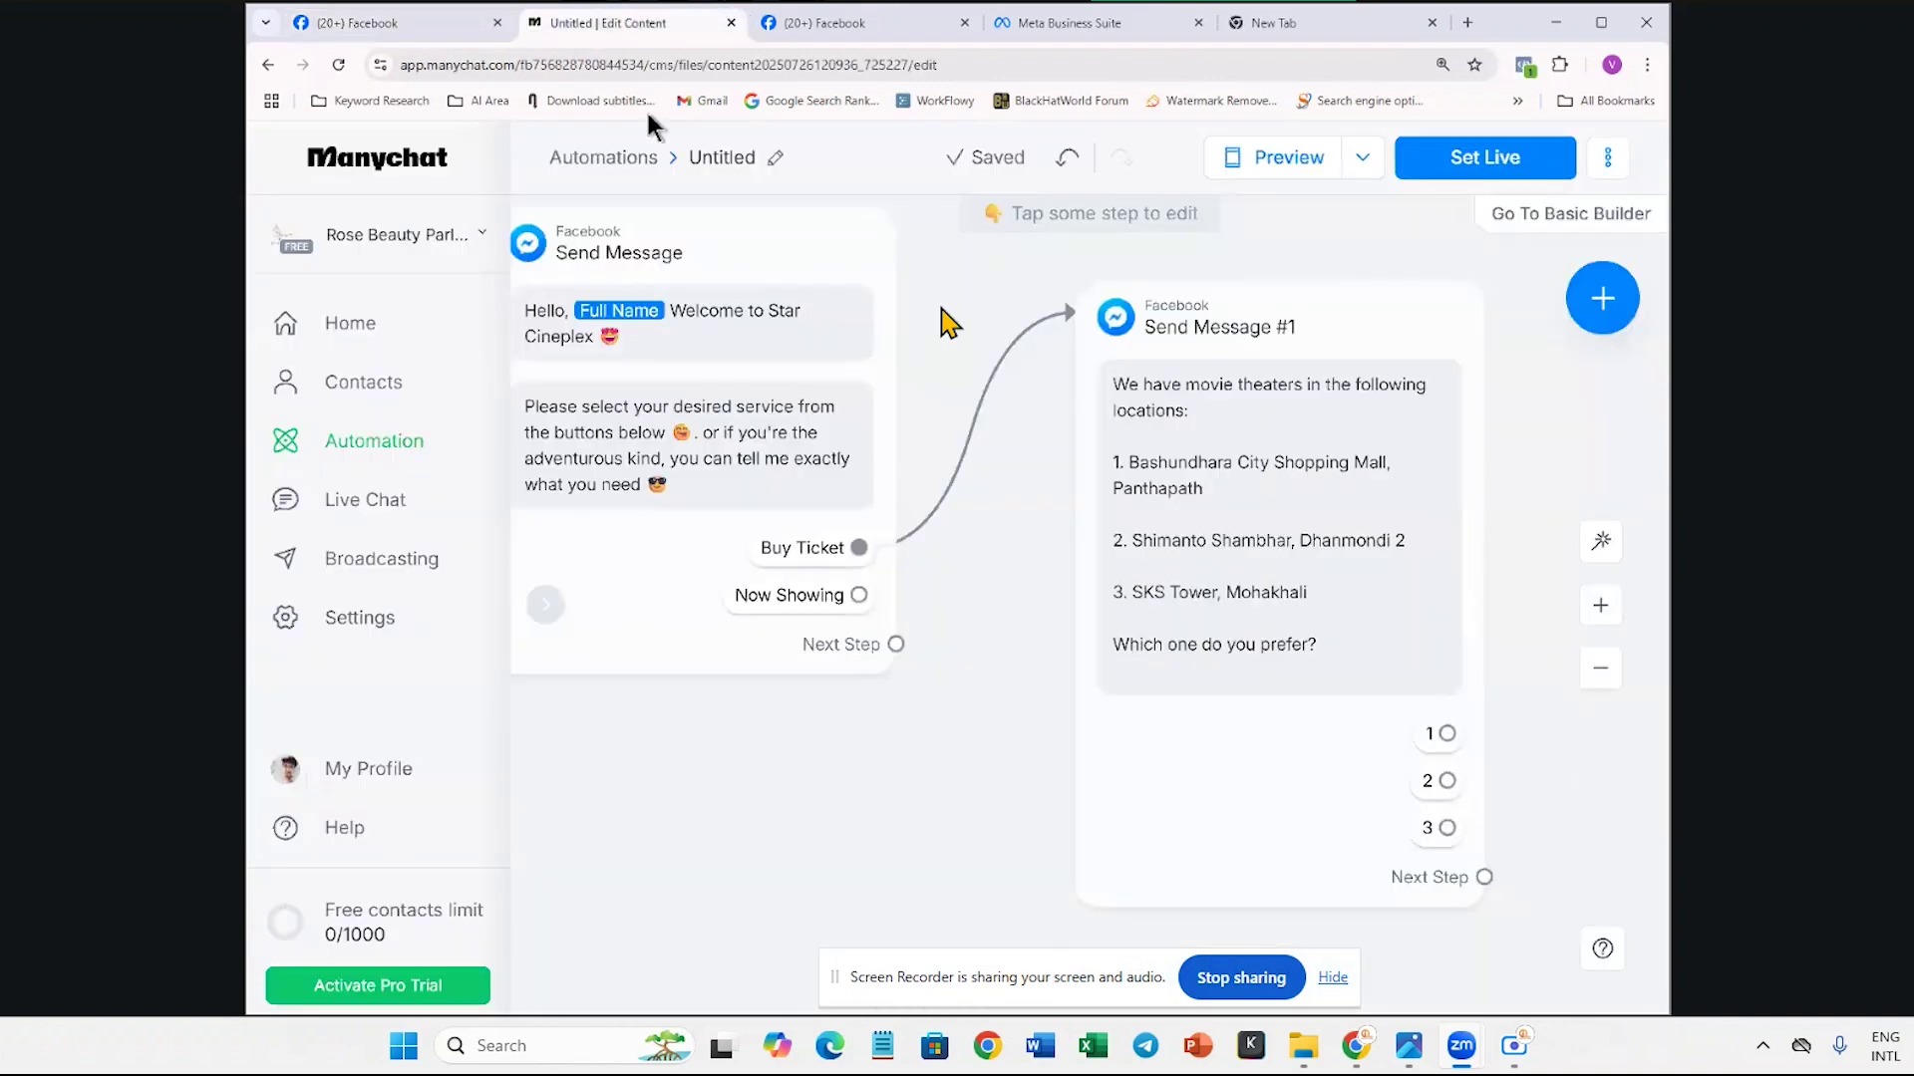
pyautogui.moveTo(1176, 807); pyautogui.dragTo(1246, 807)
pyautogui.moveTo(1054, 936); pyautogui.dragTo(654, 900)
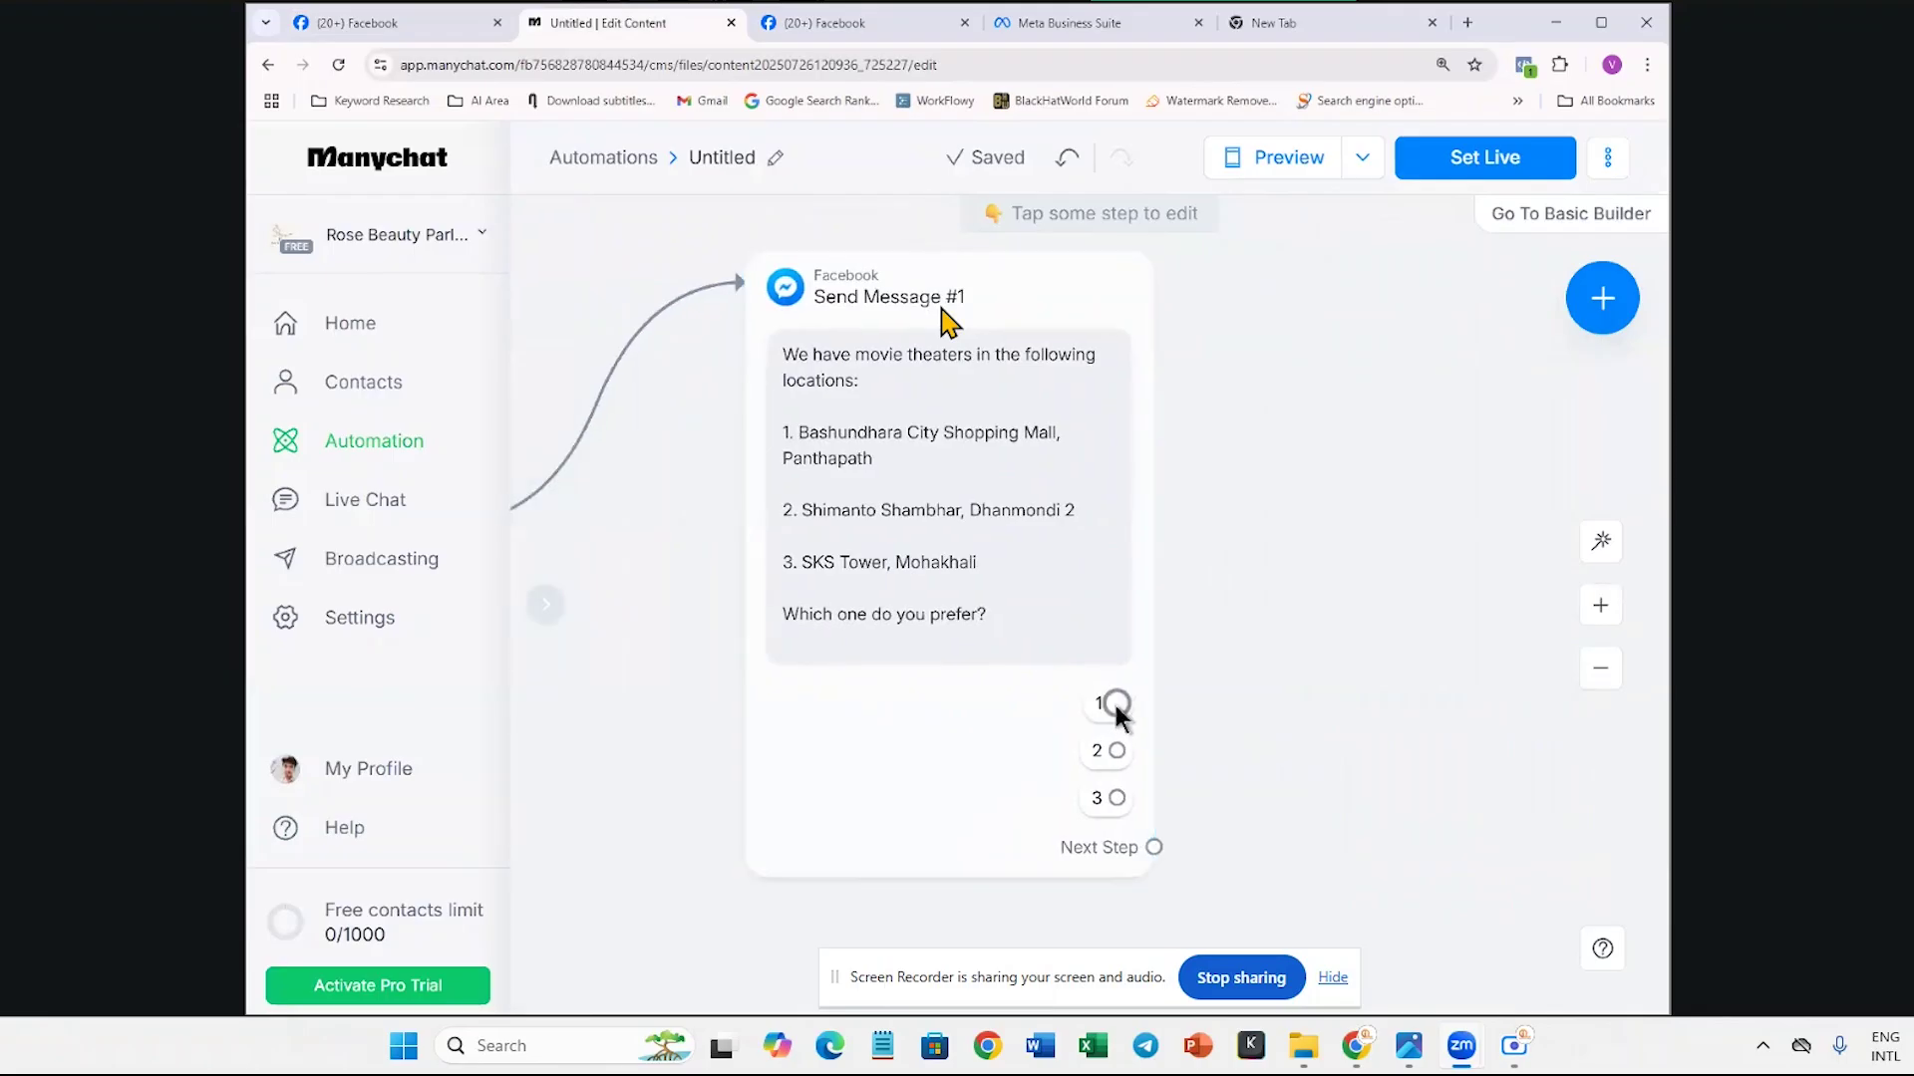
pyautogui.click(1116, 703)
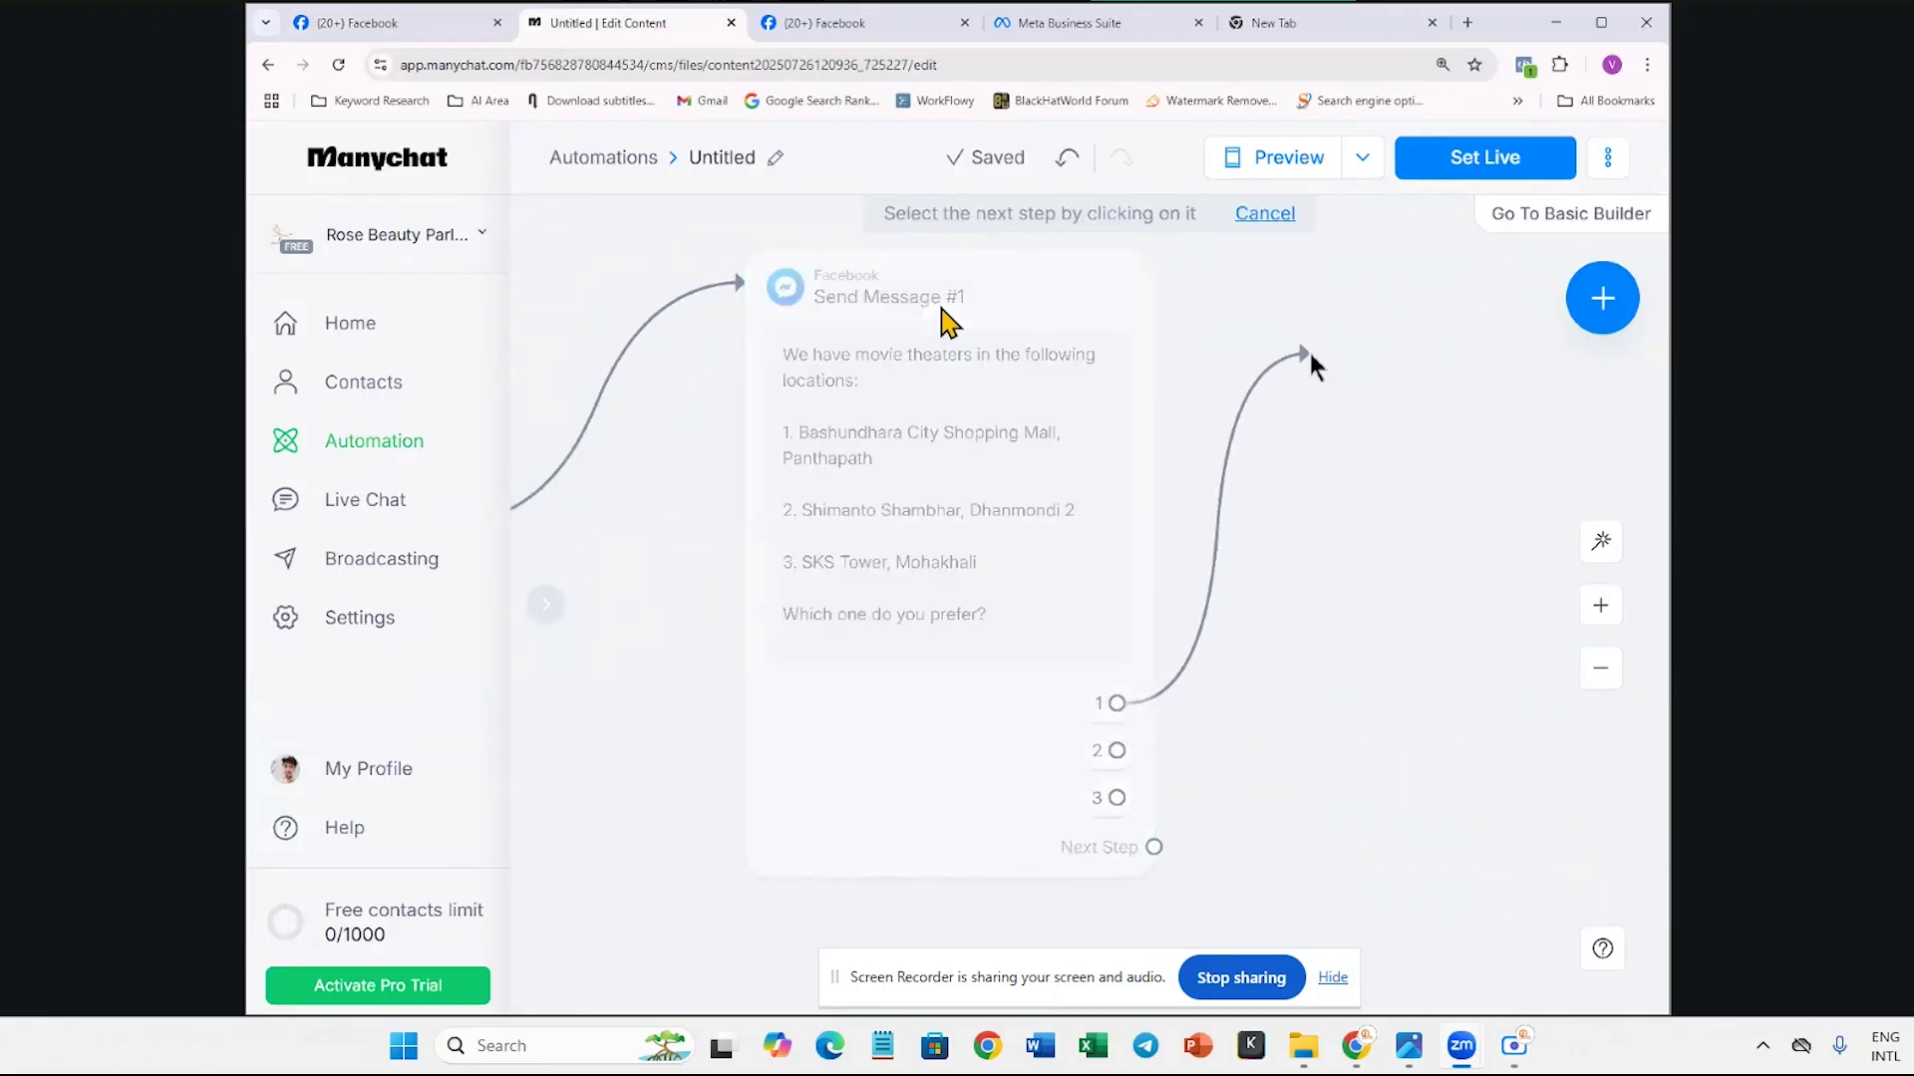
pyautogui.click(1309, 352)
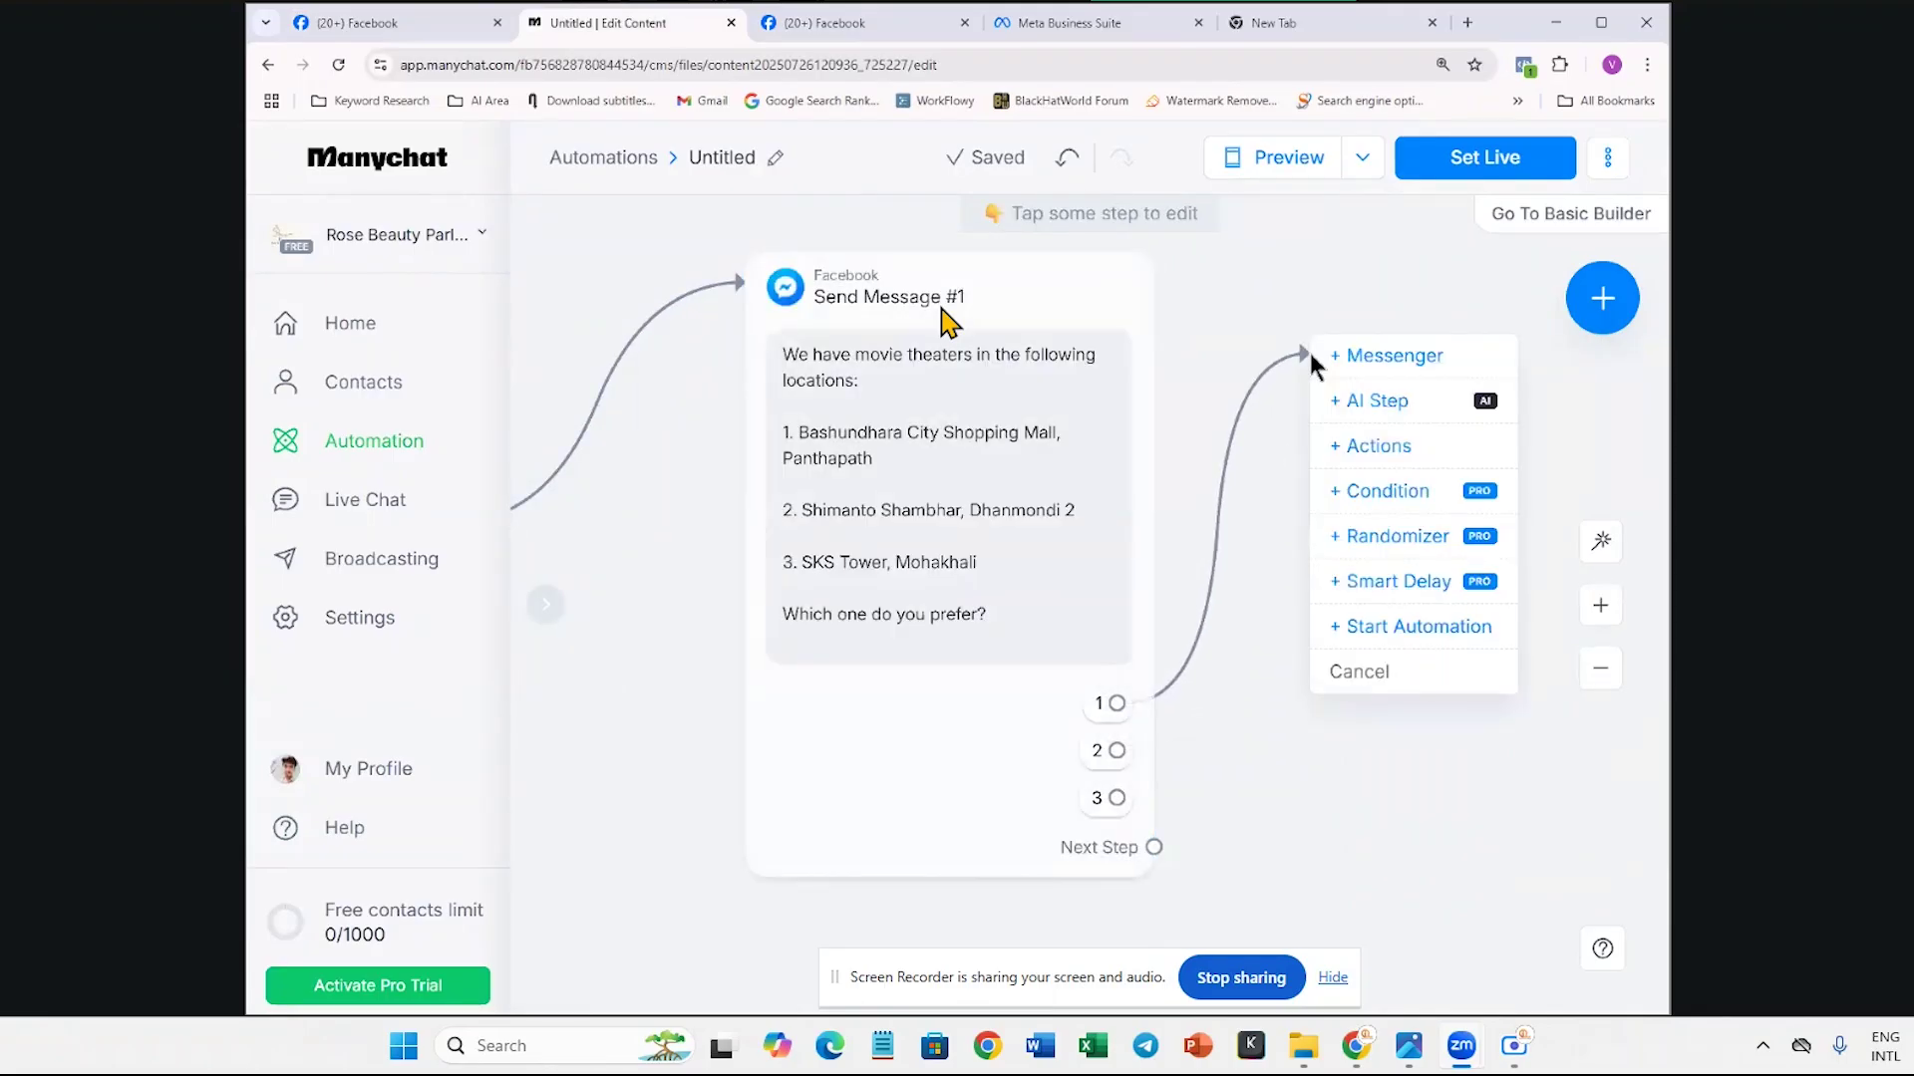
pyautogui.click(1362, 373)
pyautogui.click(687, 440)
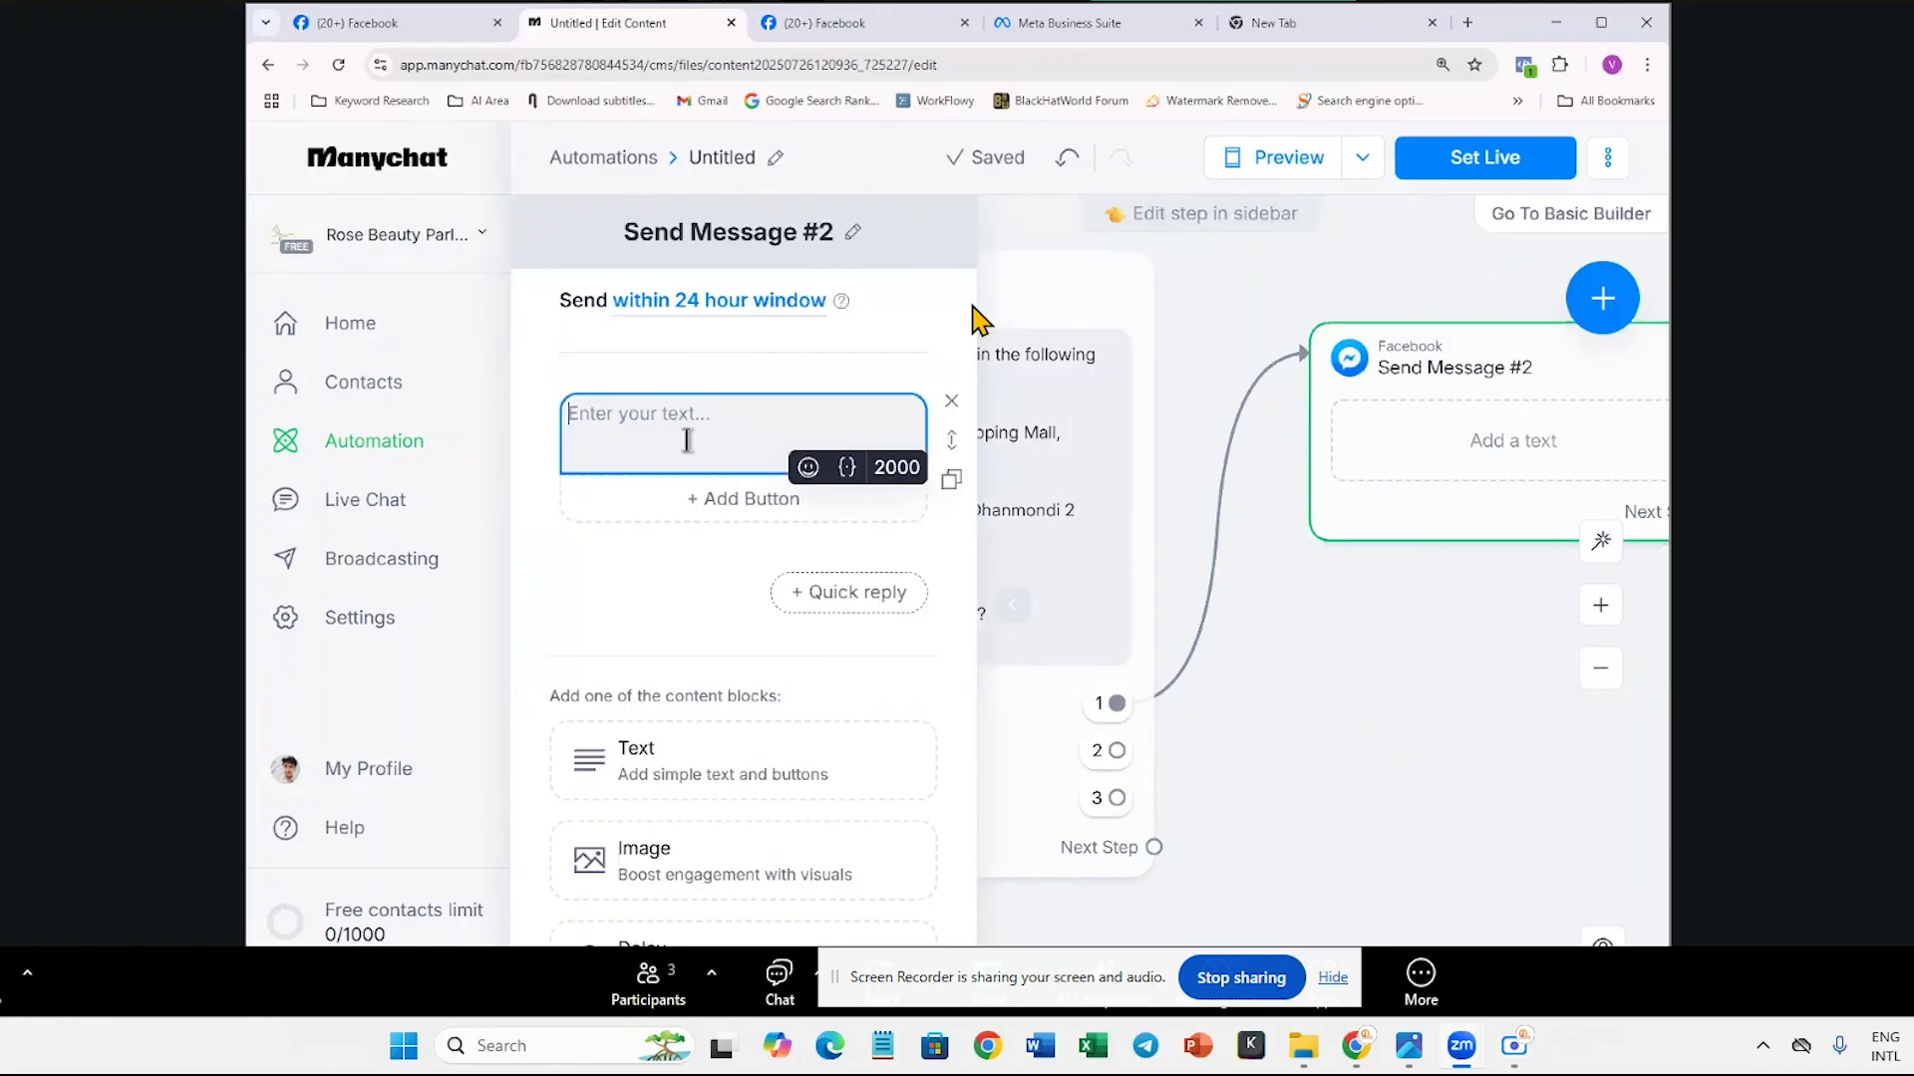
pyautogui.hotkey('ctrl', 'v')
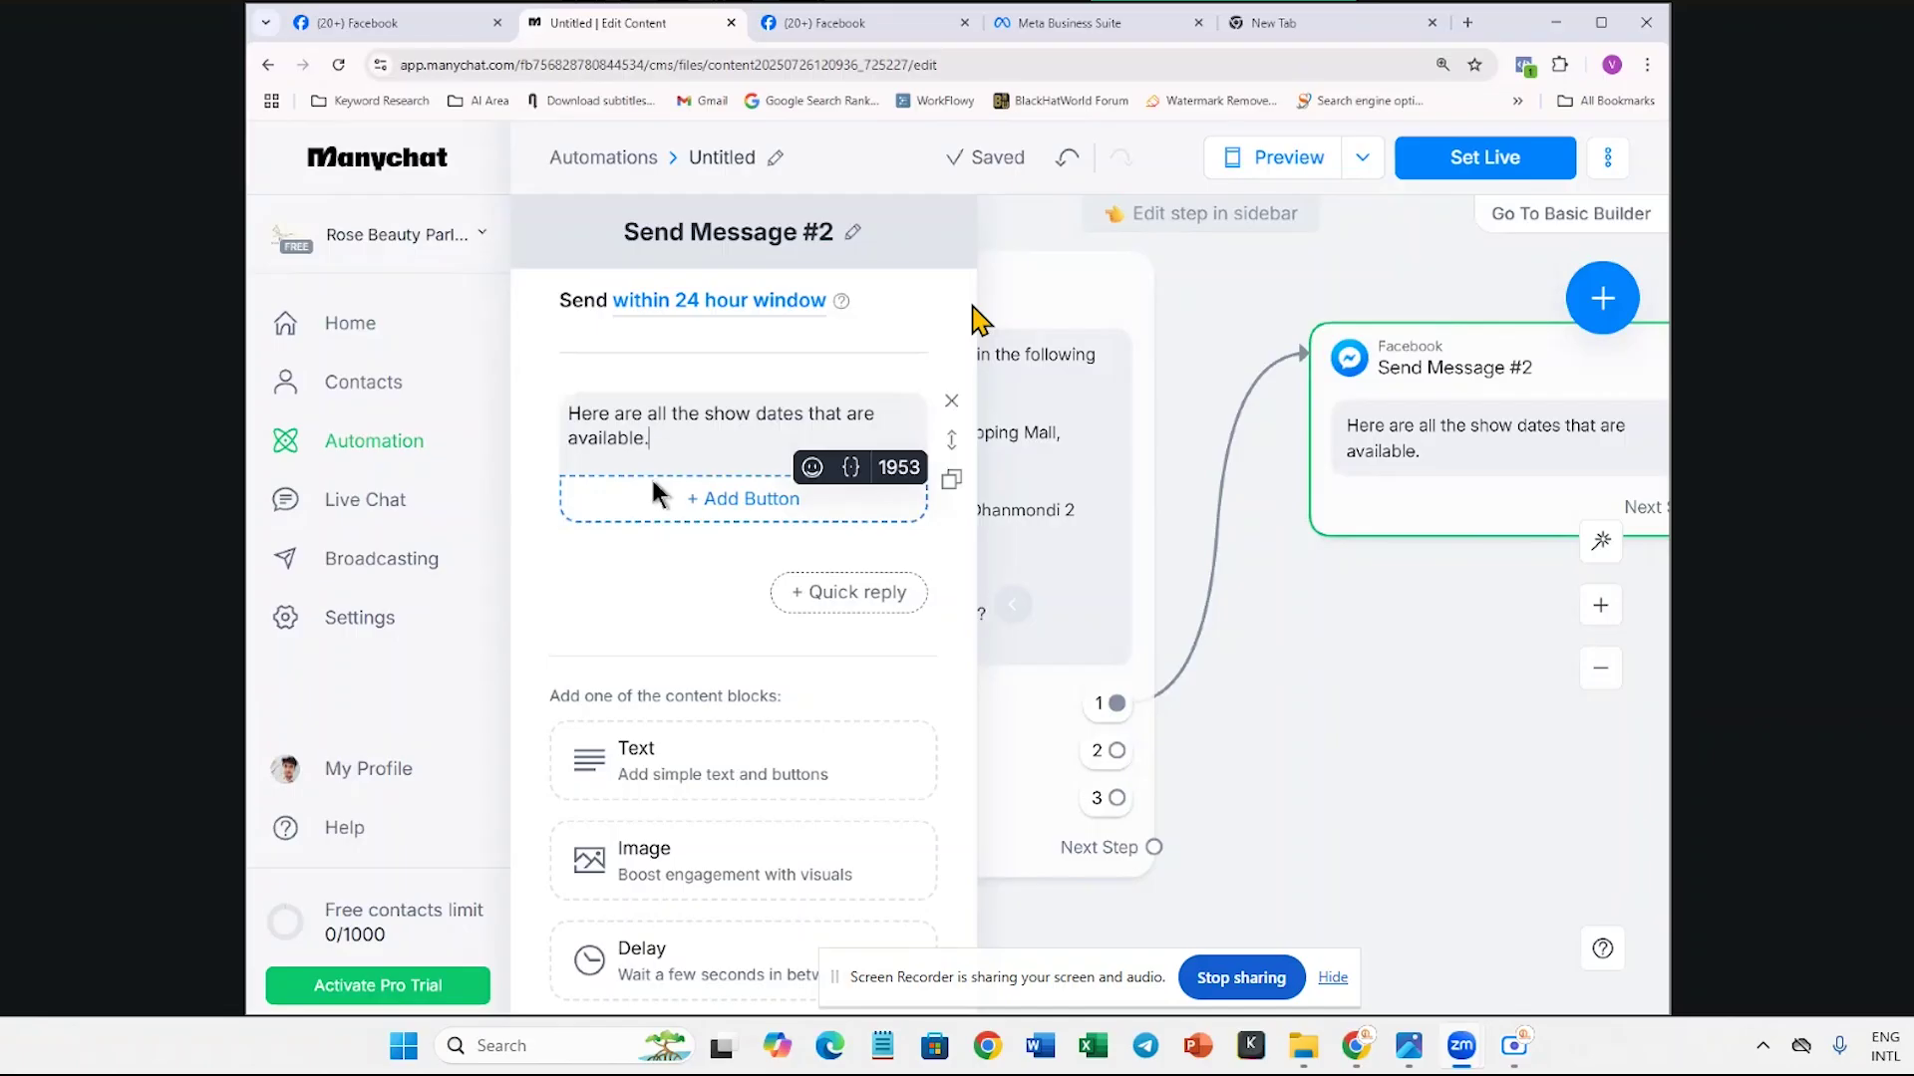
# Add a quick reply labelled 2025-07-26 to the show-dates message.
pyautogui.click(818, 593)
pyautogui.write('2025')
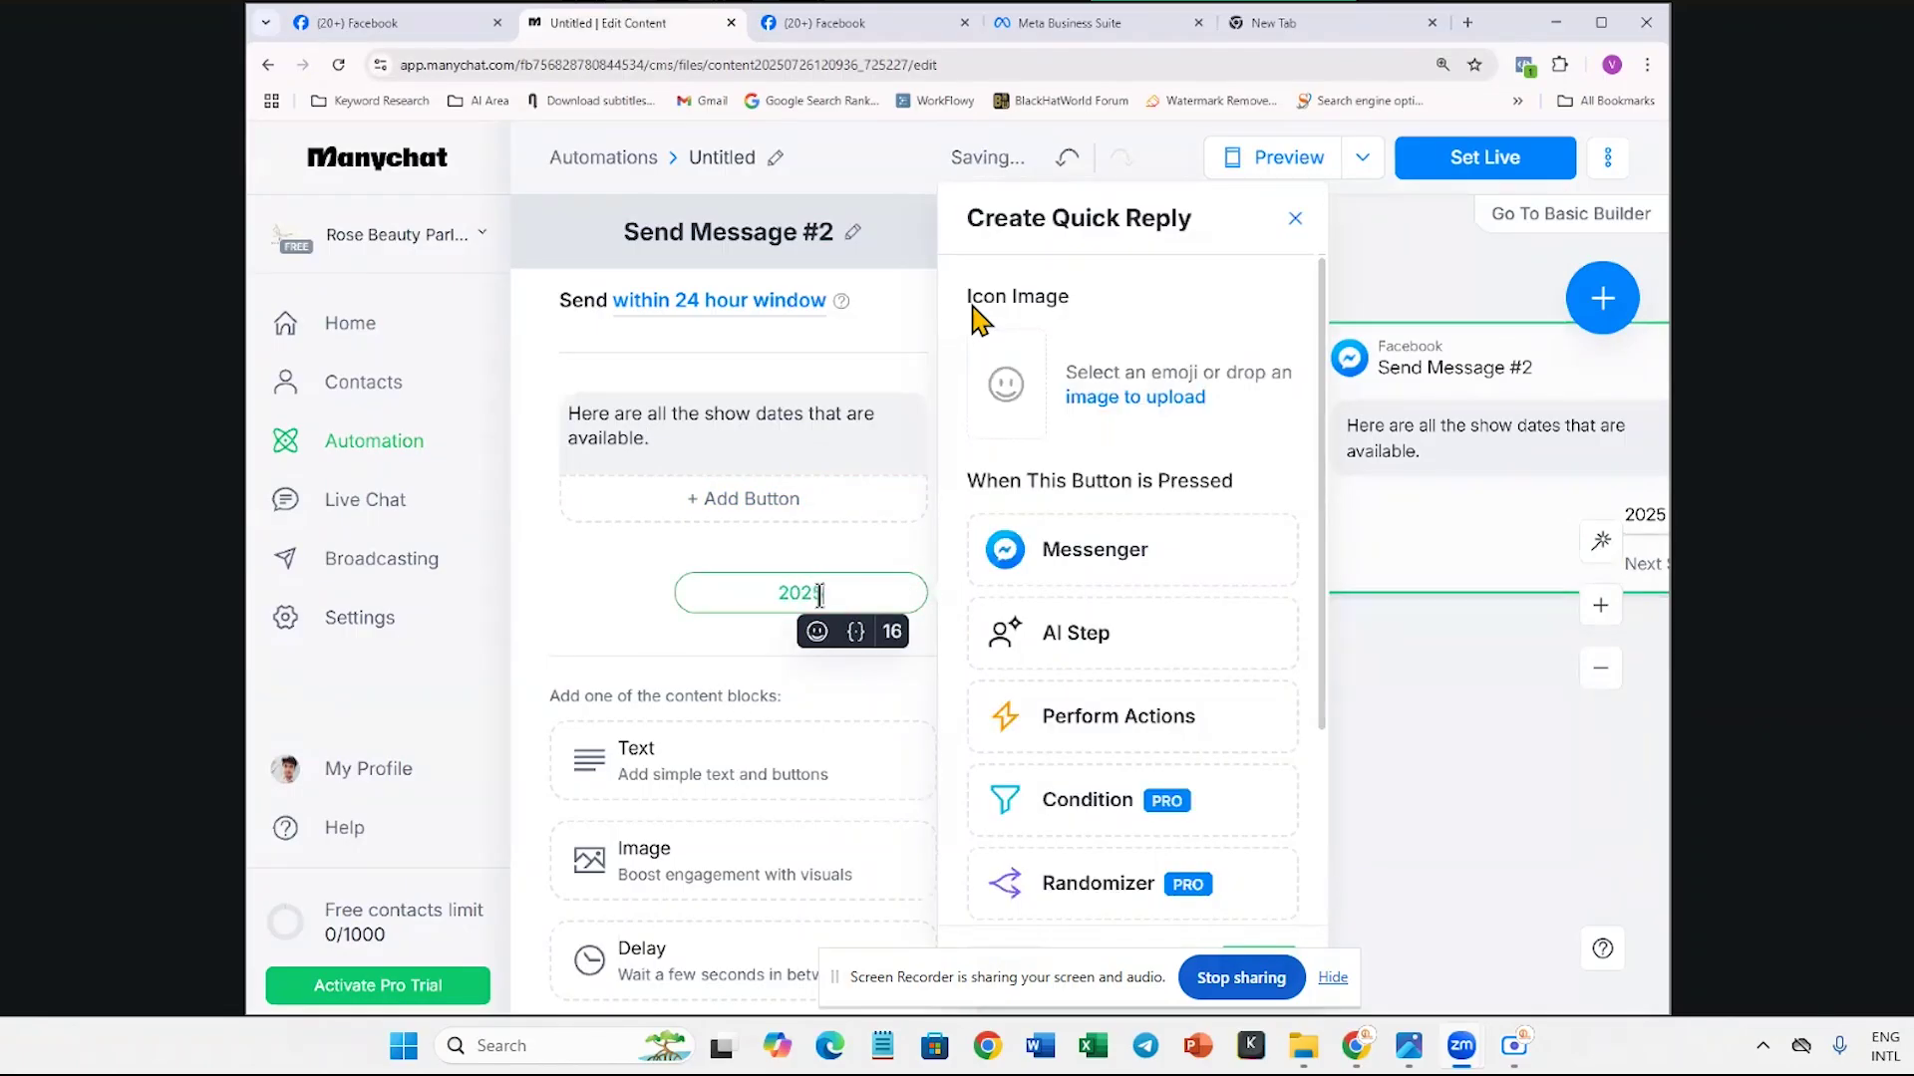
pyautogui.write('-0')
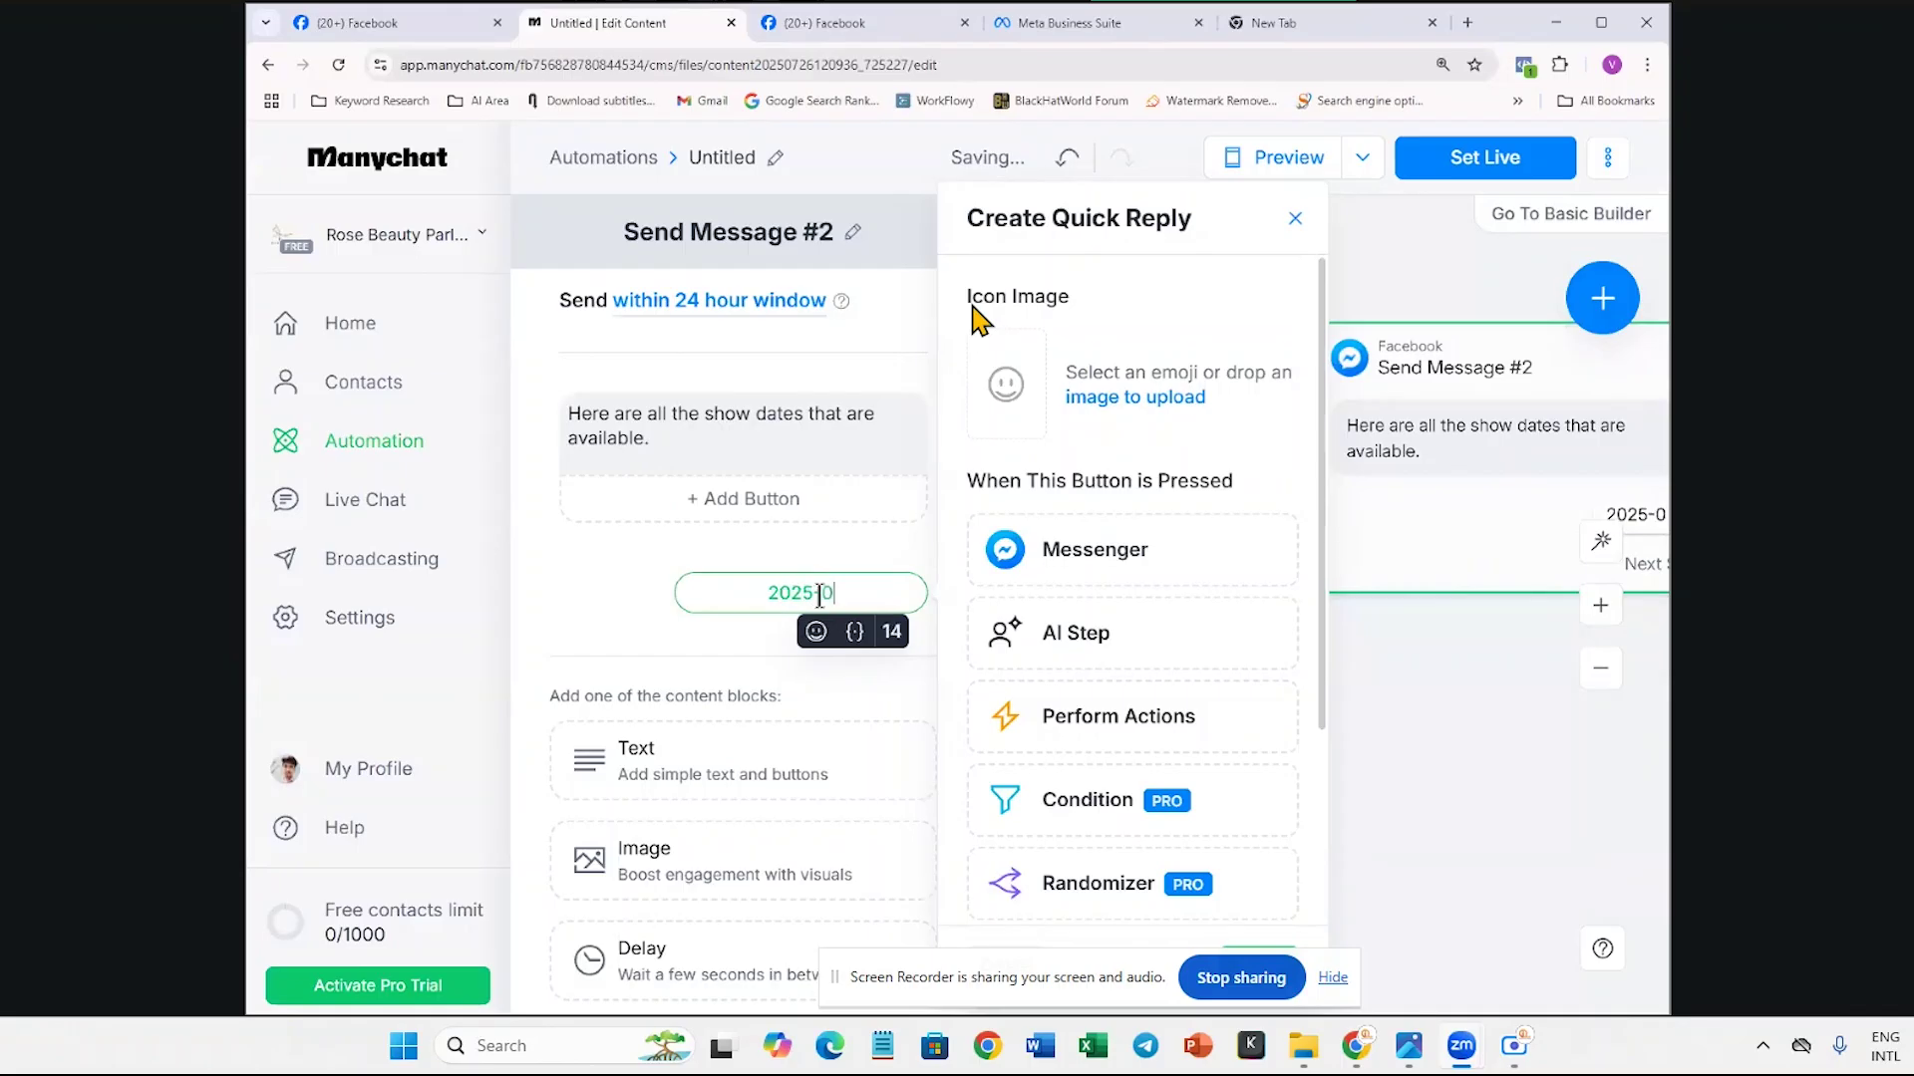
pyautogui.write('8-26')
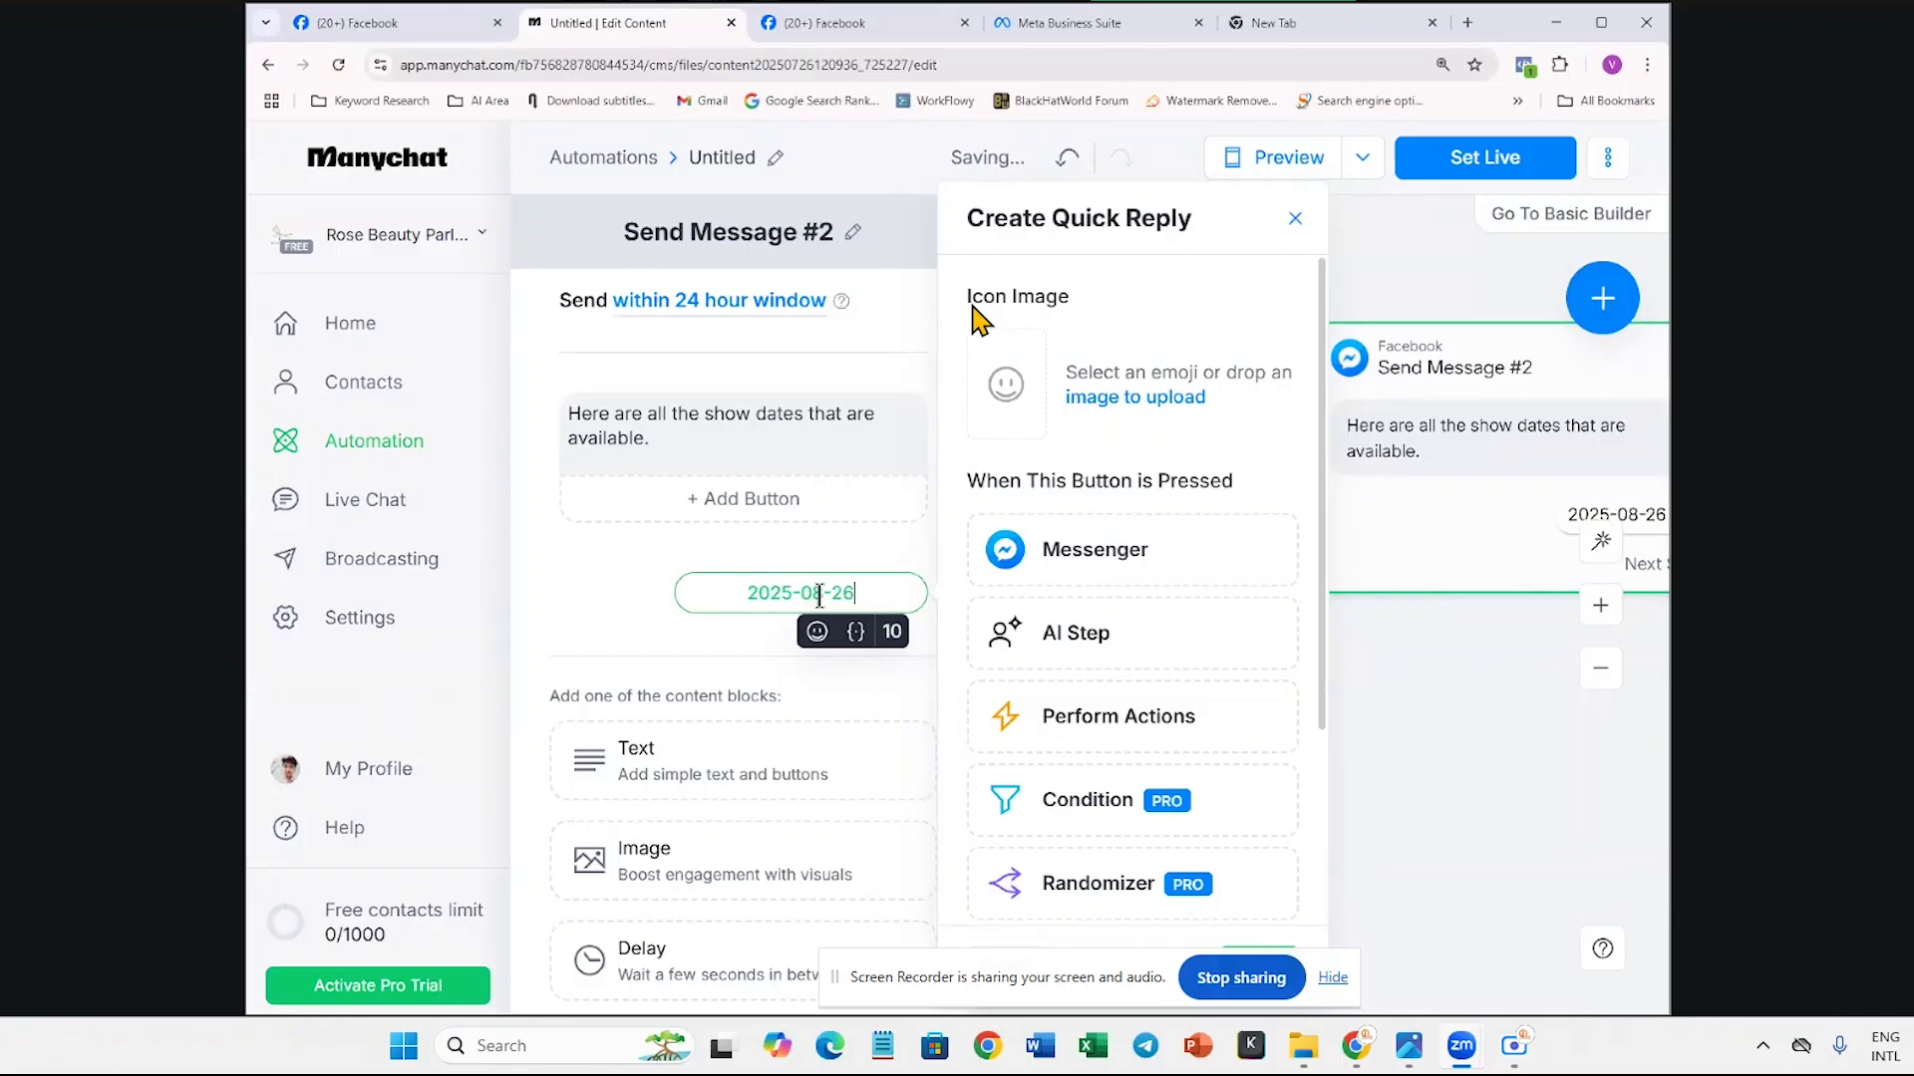
pyautogui.click(822, 595)
pyautogui.press('BackSpace')
pyautogui.write('7')
pyautogui.click(764, 650)
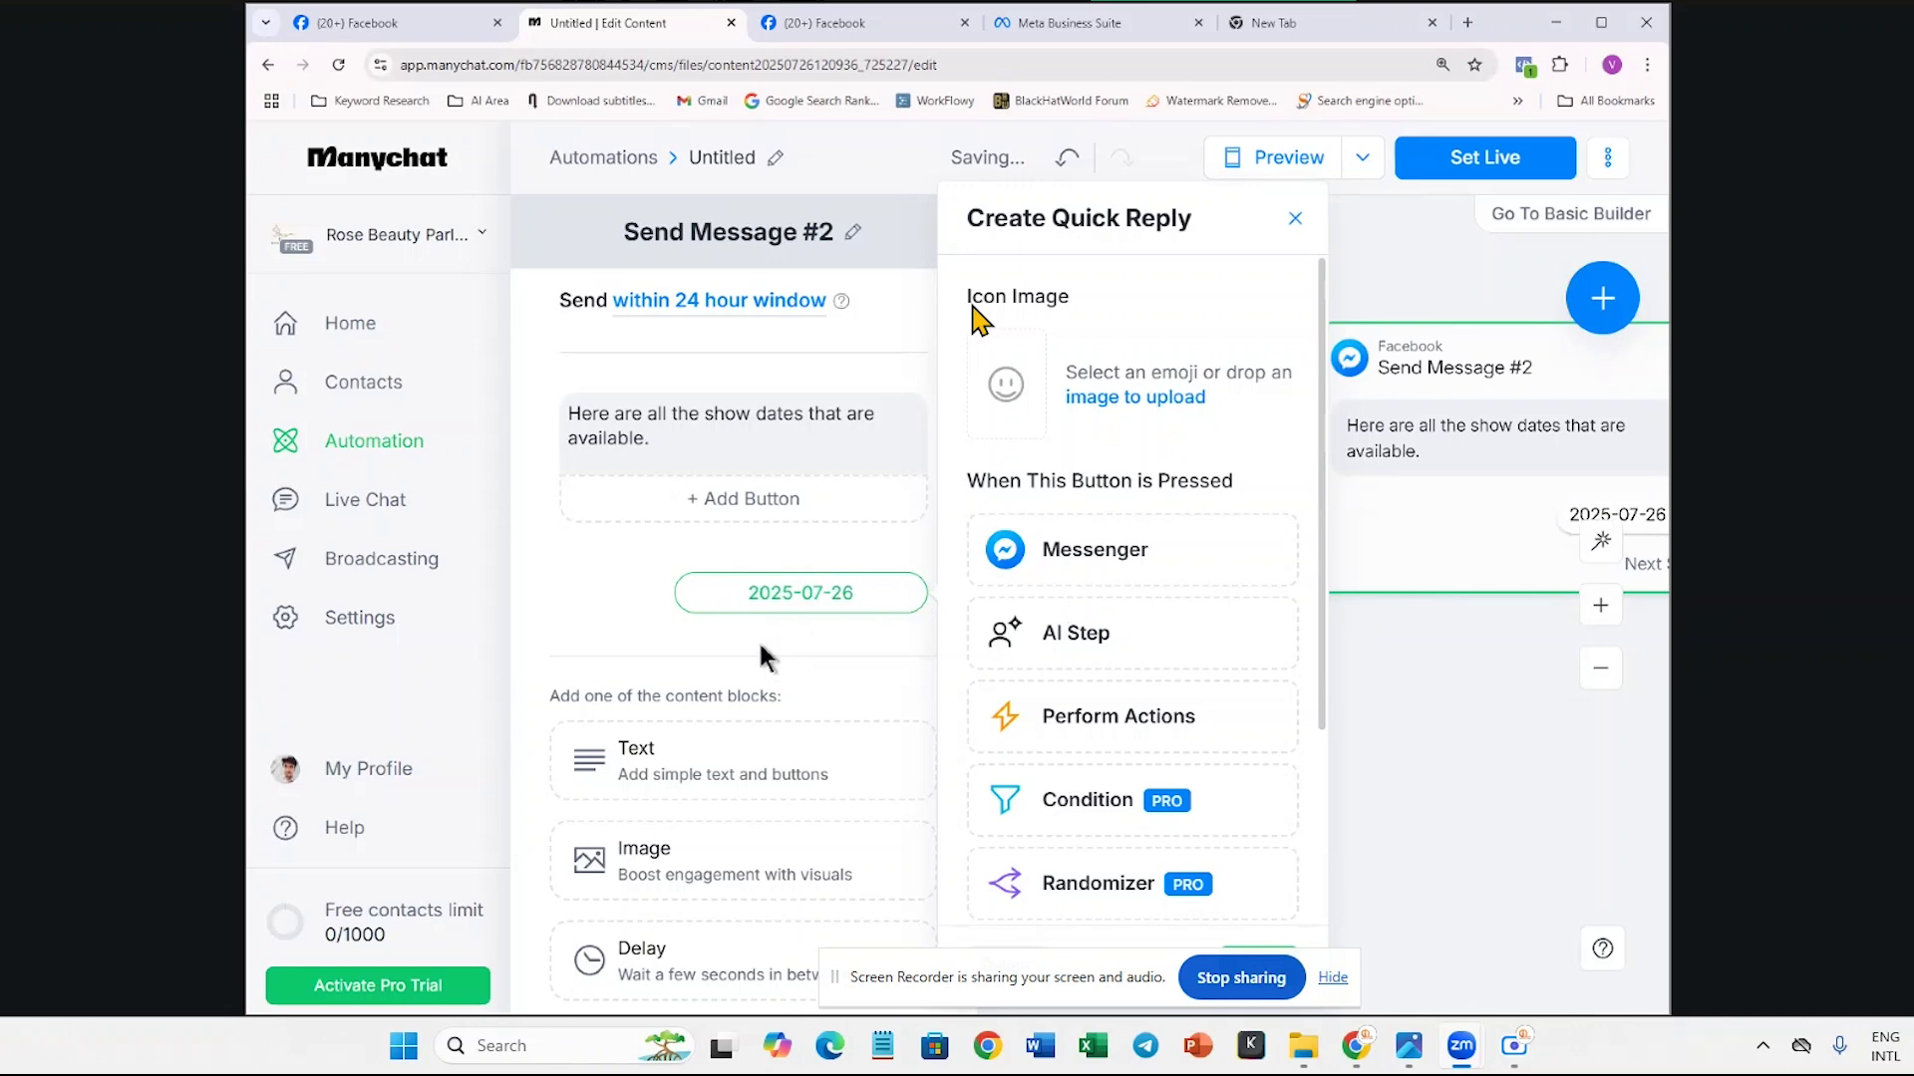
# Add a second quick reply labelled 2025-07-27 to the show-dates message and finish editing it.
pyautogui.click(828, 650)
pyautogui.write('202')
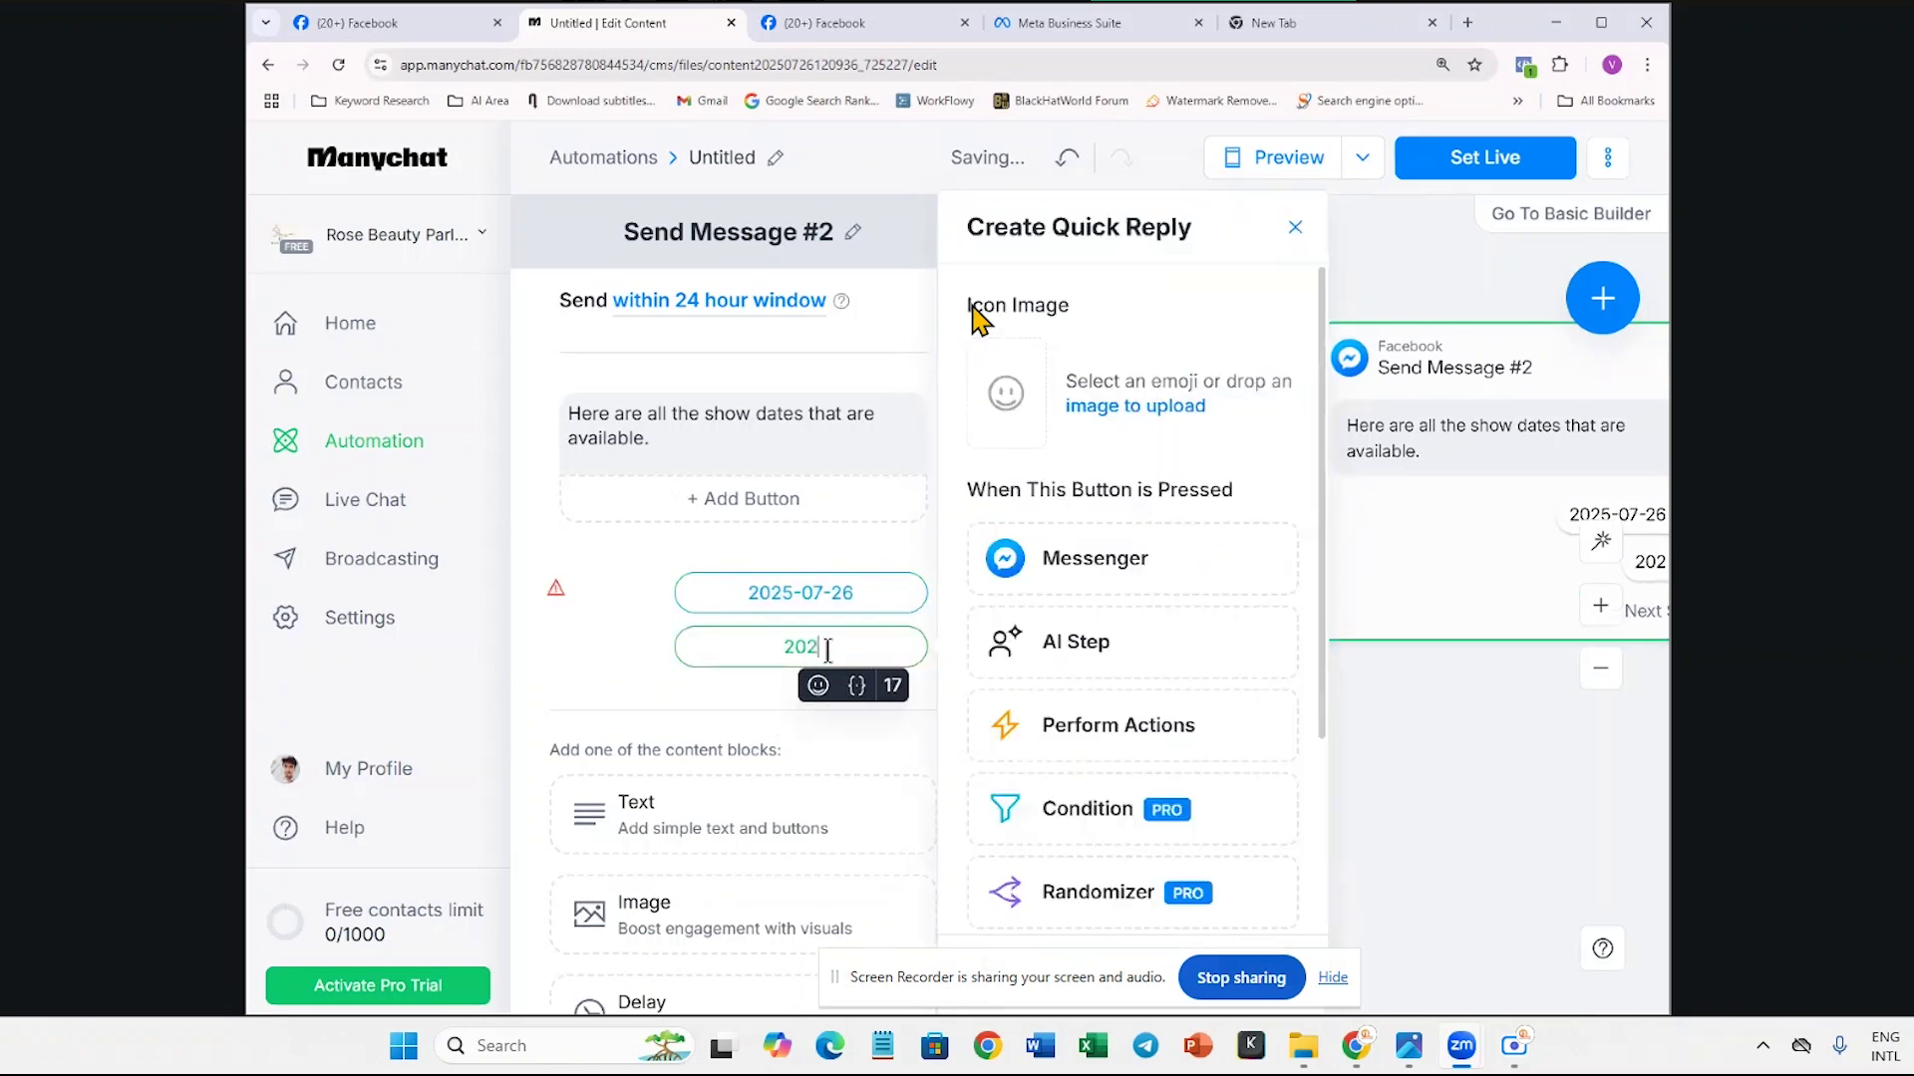
pyautogui.write('5-2')
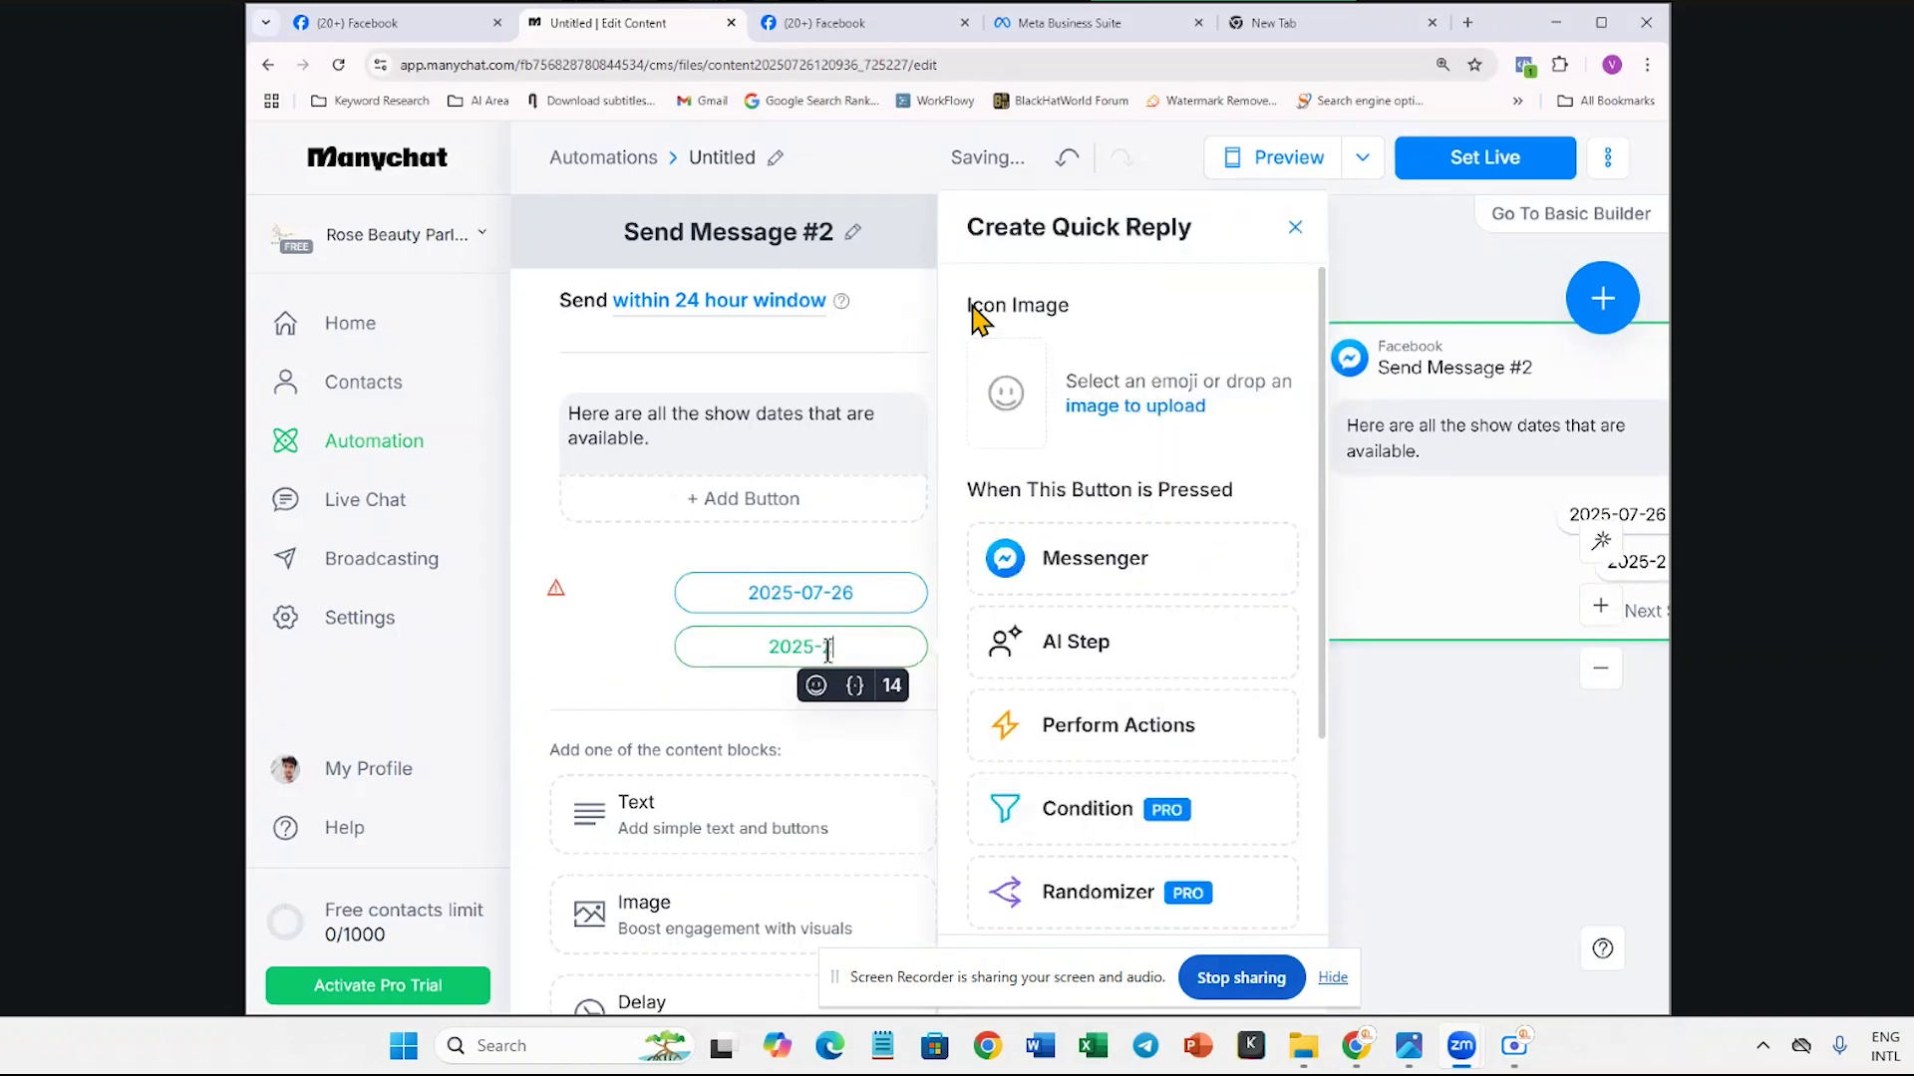
pyautogui.press('BackSpace')
pyautogui.write('07')
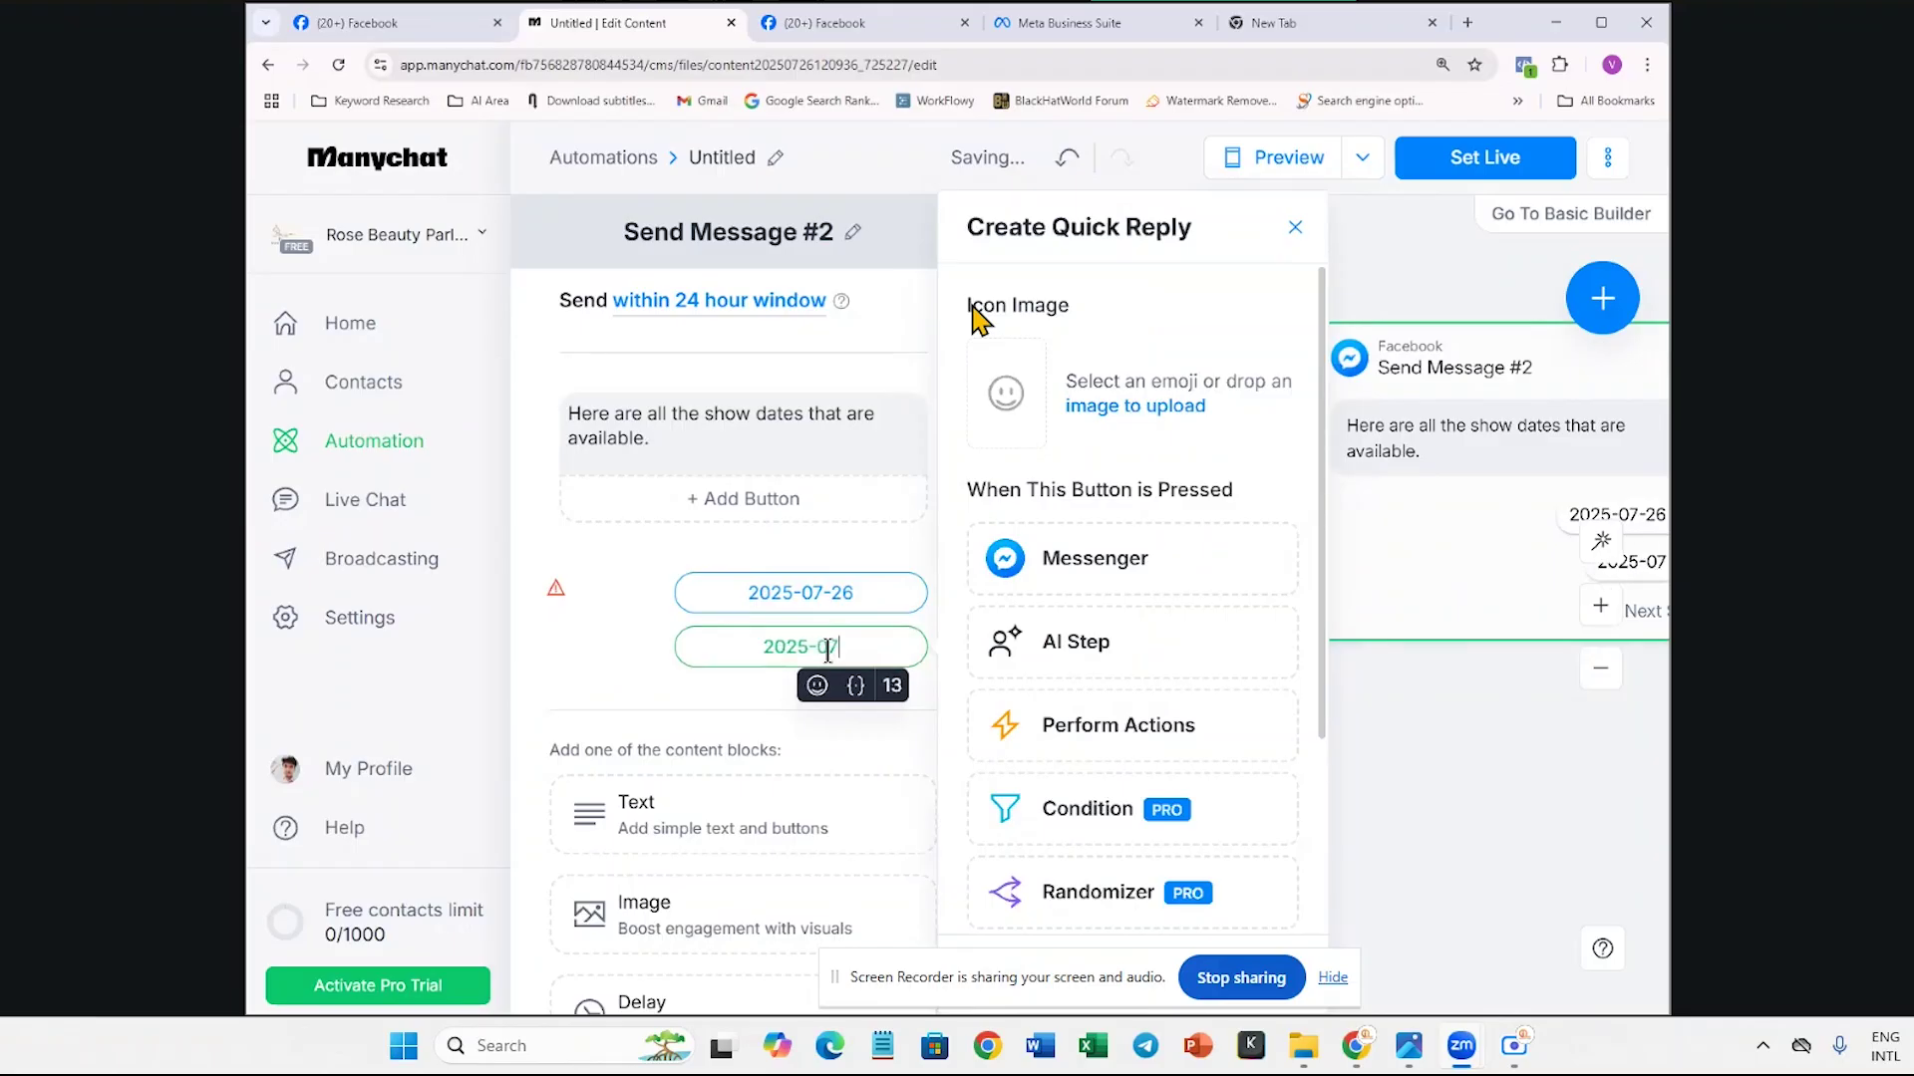
pyautogui.write('-27')
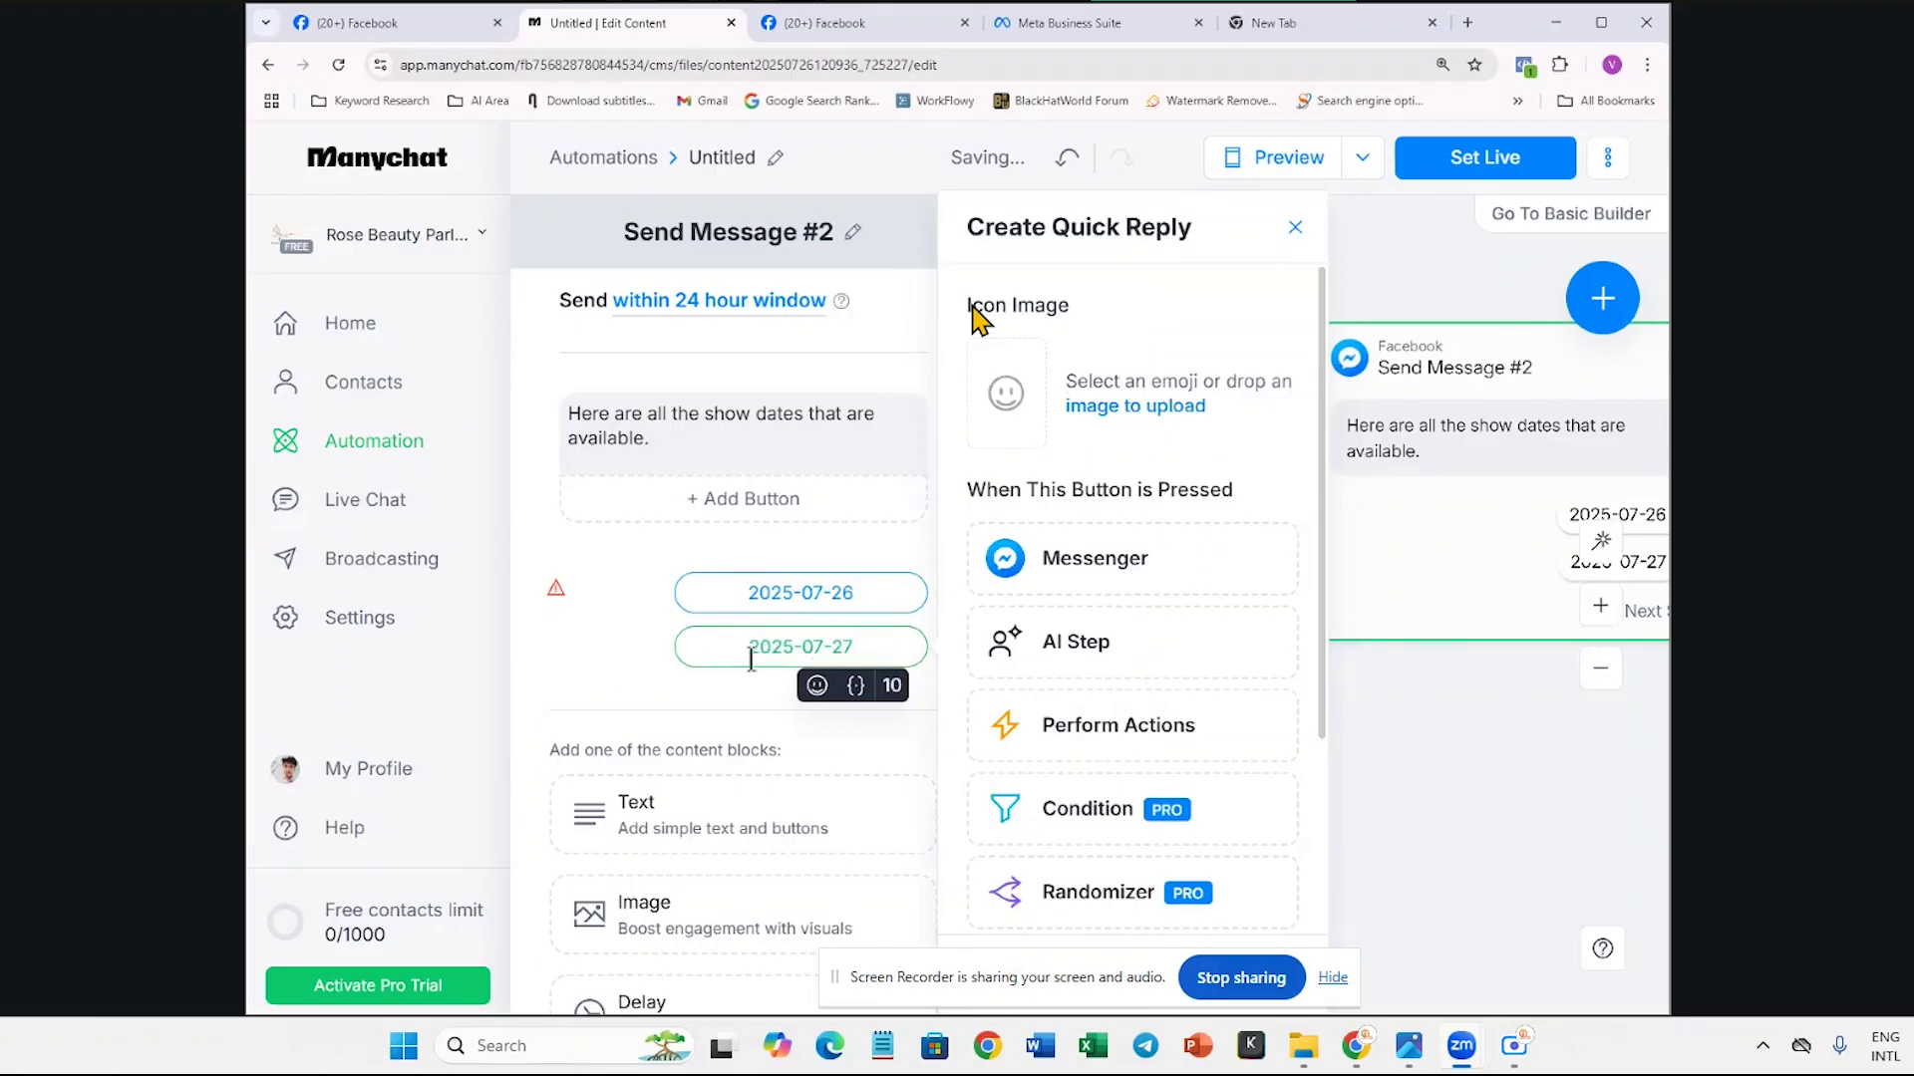
pyautogui.click(700, 683)
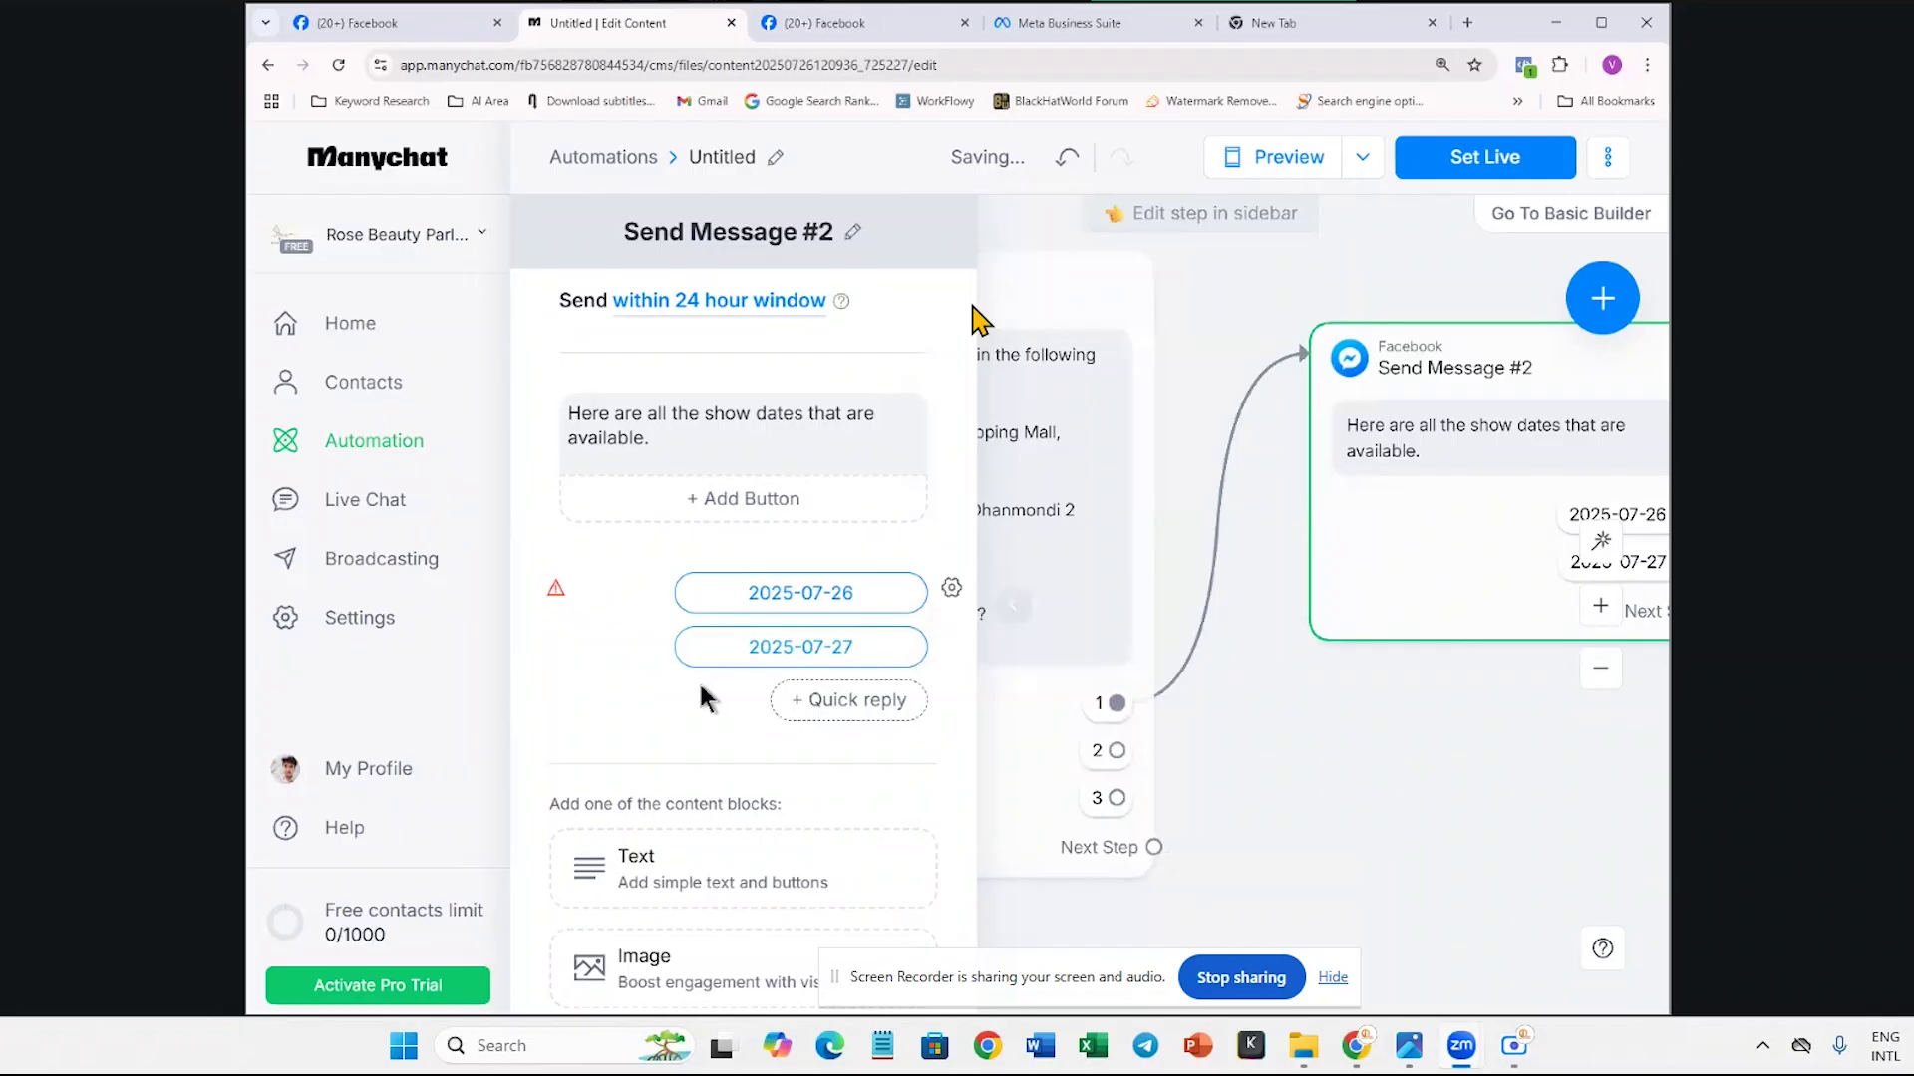
pyautogui.click(1495, 775)
# Switch to the STAR Cineplex chat and choose the show date 2025-07-26.
pyautogui.moveTo(1495, 777); pyautogui.dragTo(1122, 799)
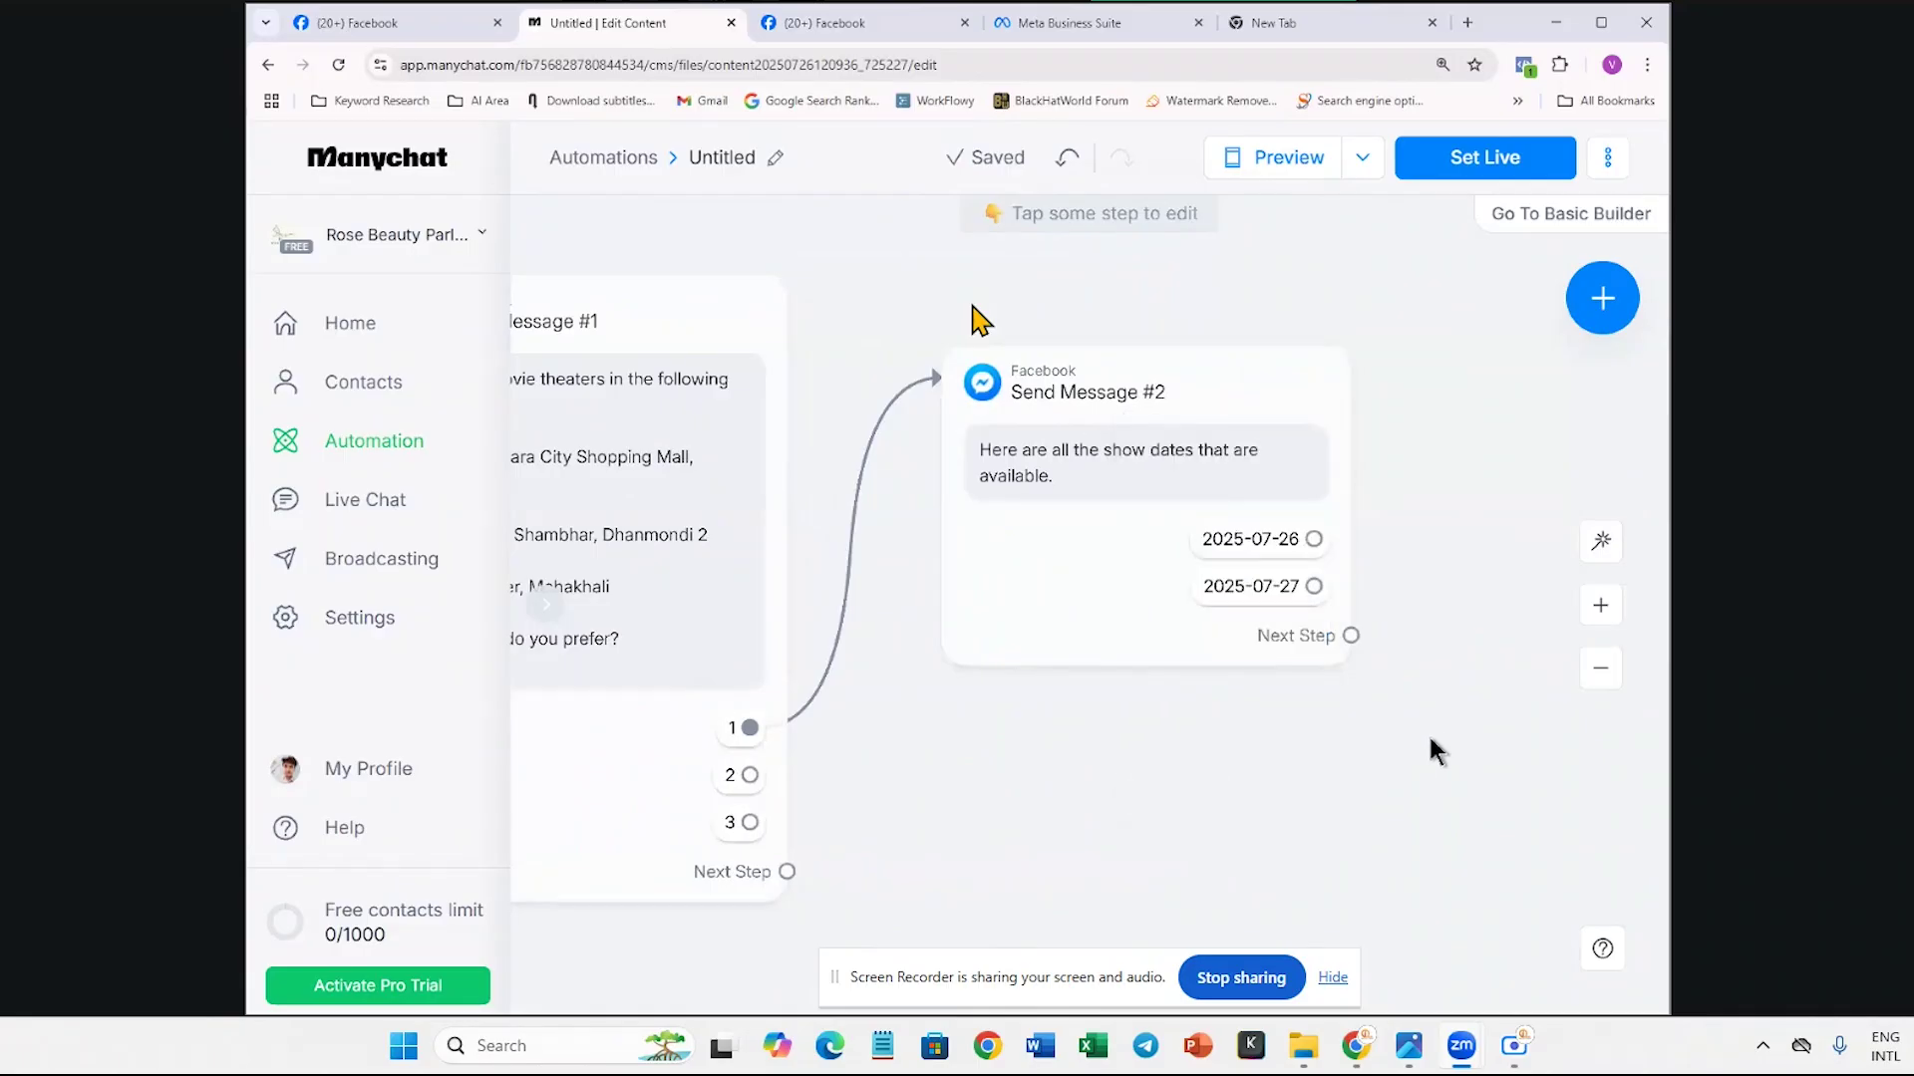
pyautogui.moveTo(1431, 738); pyautogui.dragTo(1177, 811)
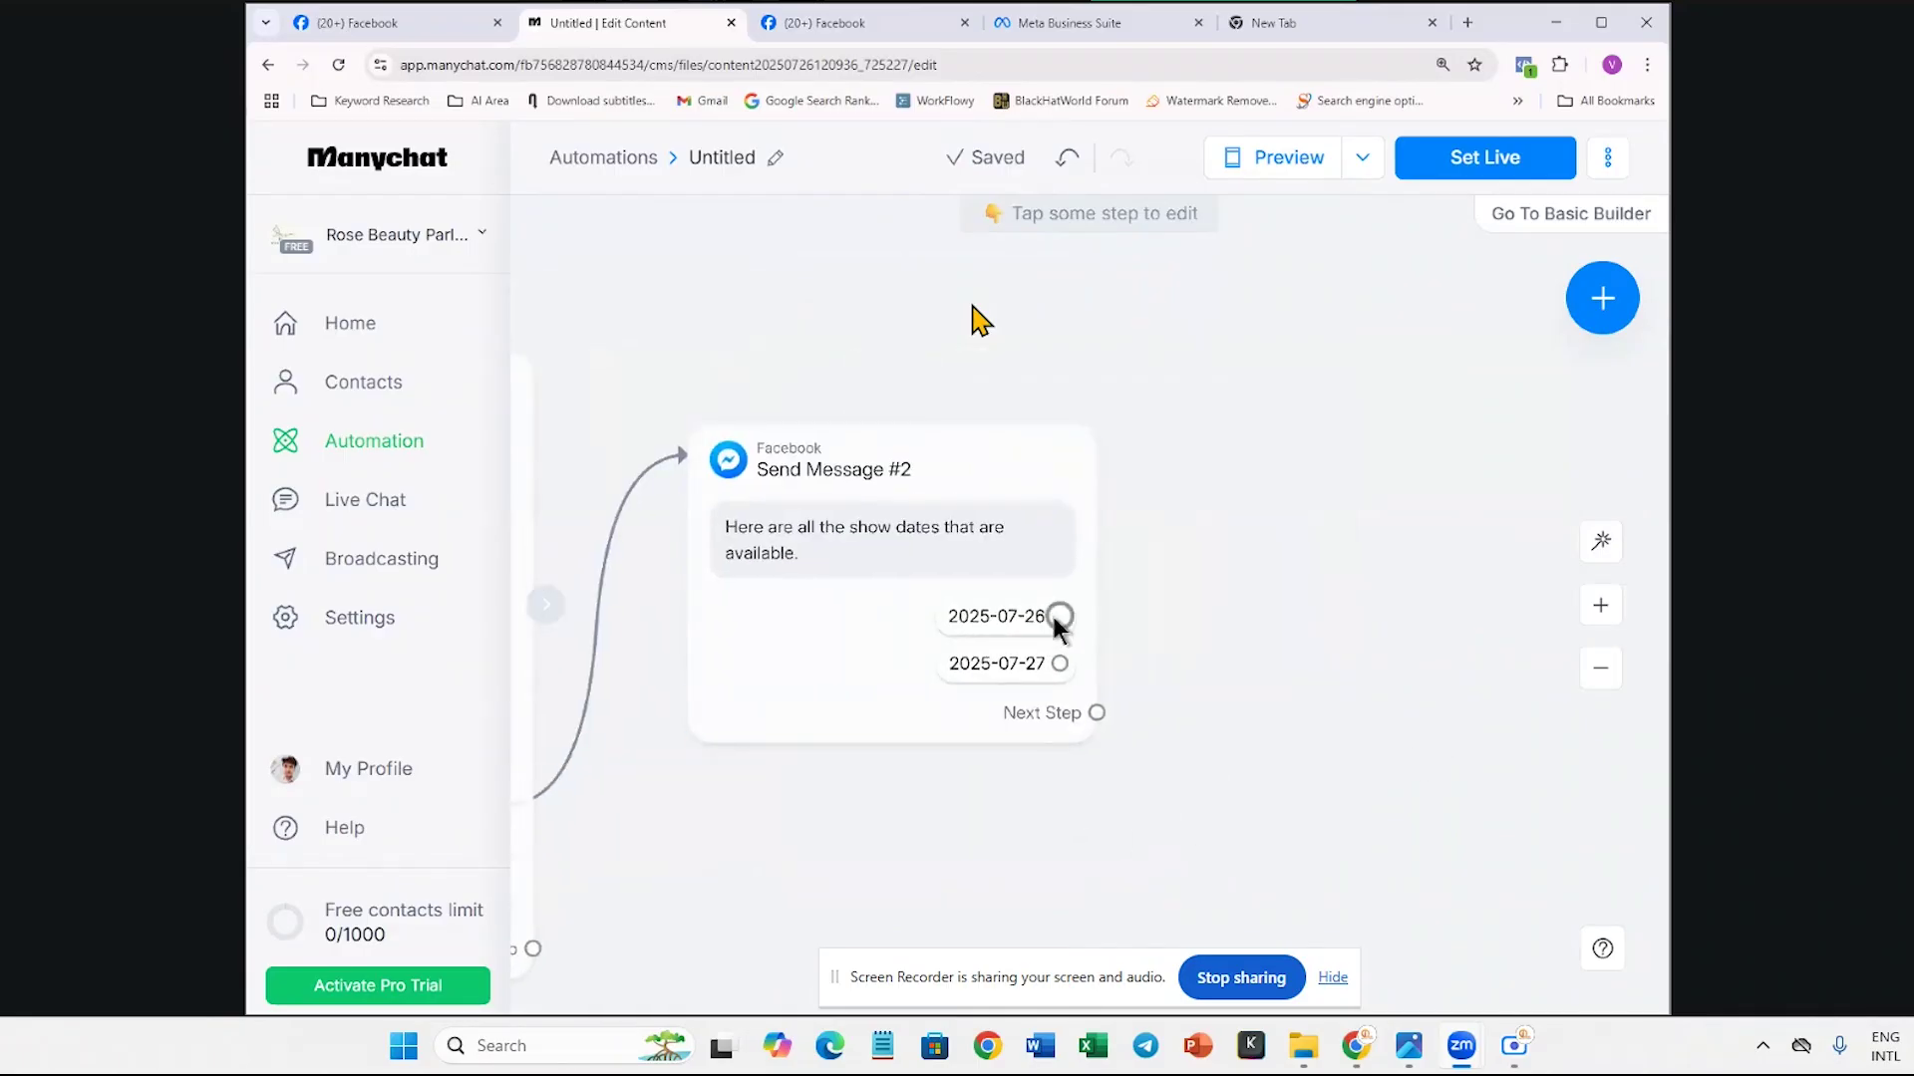
pyautogui.click(425, 25)
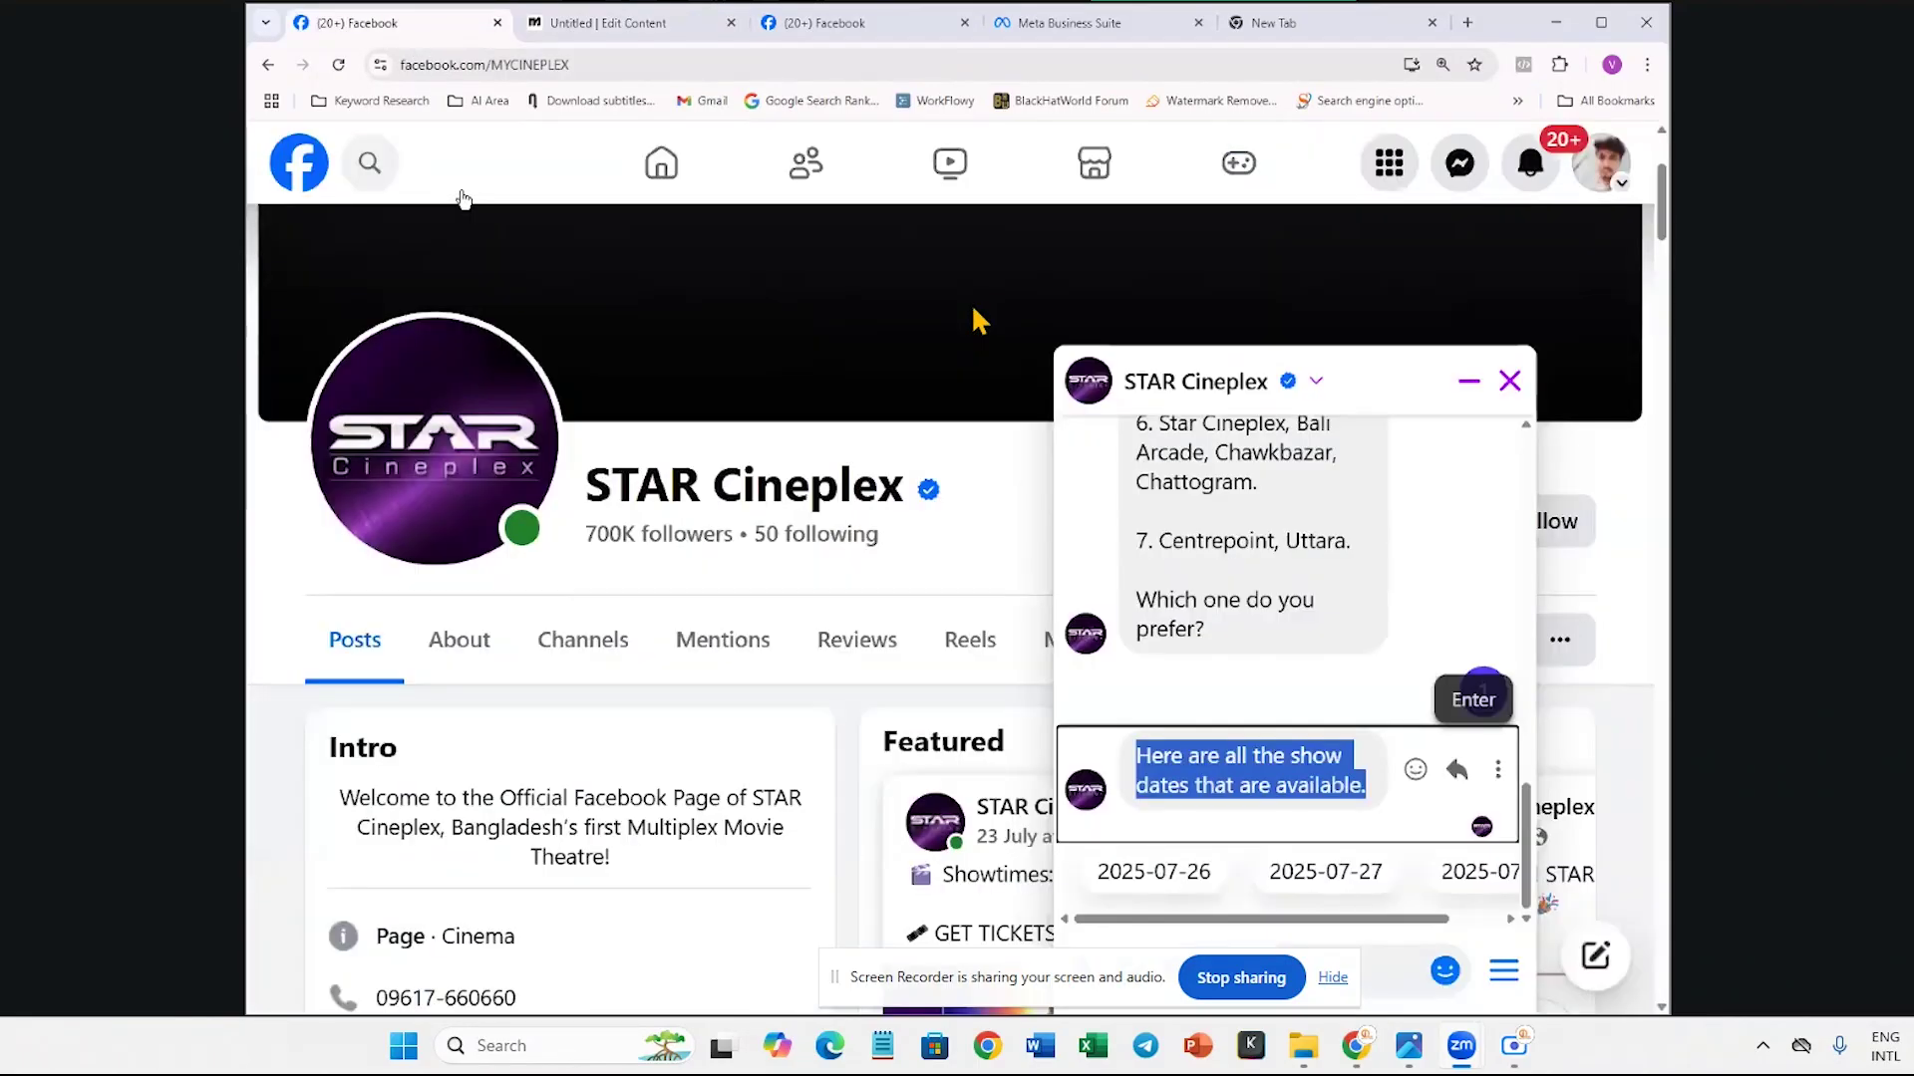
pyautogui.click(1182, 872)
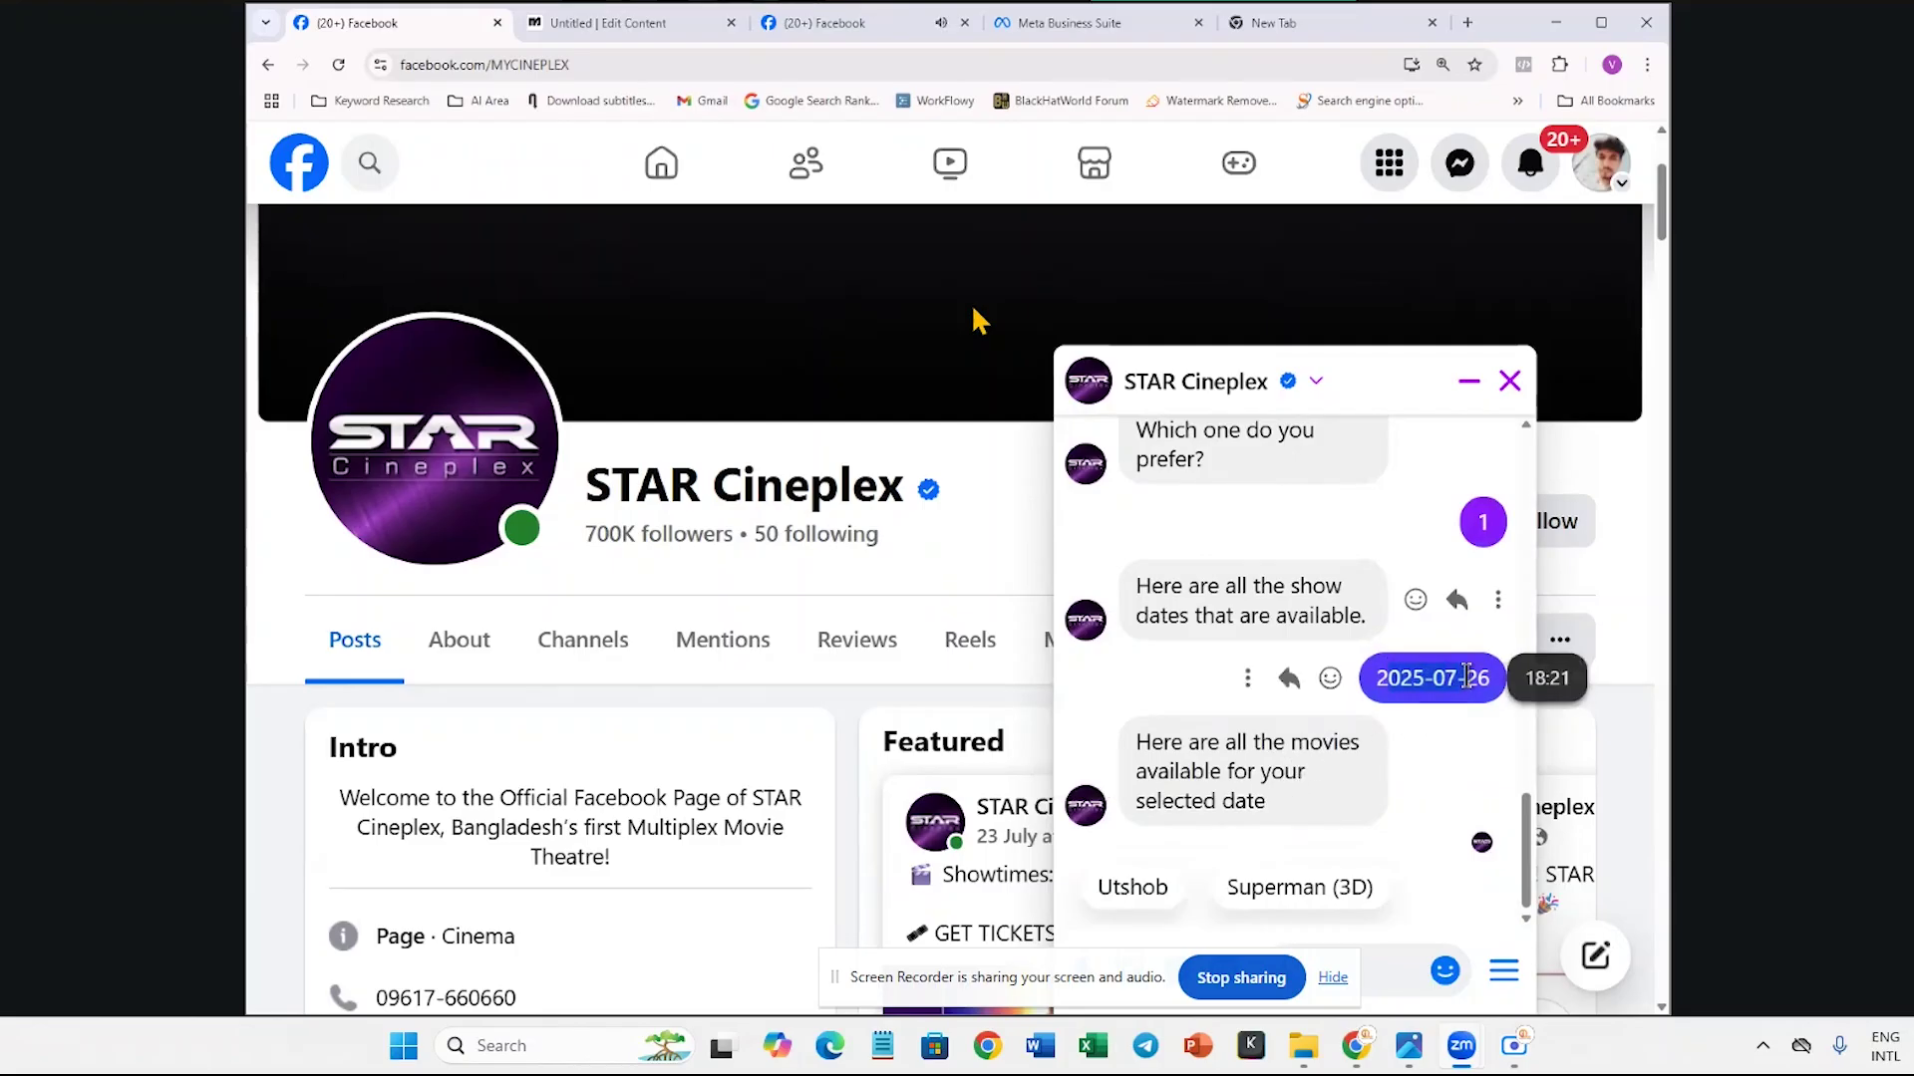
# Copy the available-movies text from the chat and connect the 2025-07-26 reply in Manychat to a new Messenger message containing it.
pyautogui.moveTo(1139, 748); pyautogui.dragTo(1265, 816)
pyautogui.hotkey('ctrl', 'c')
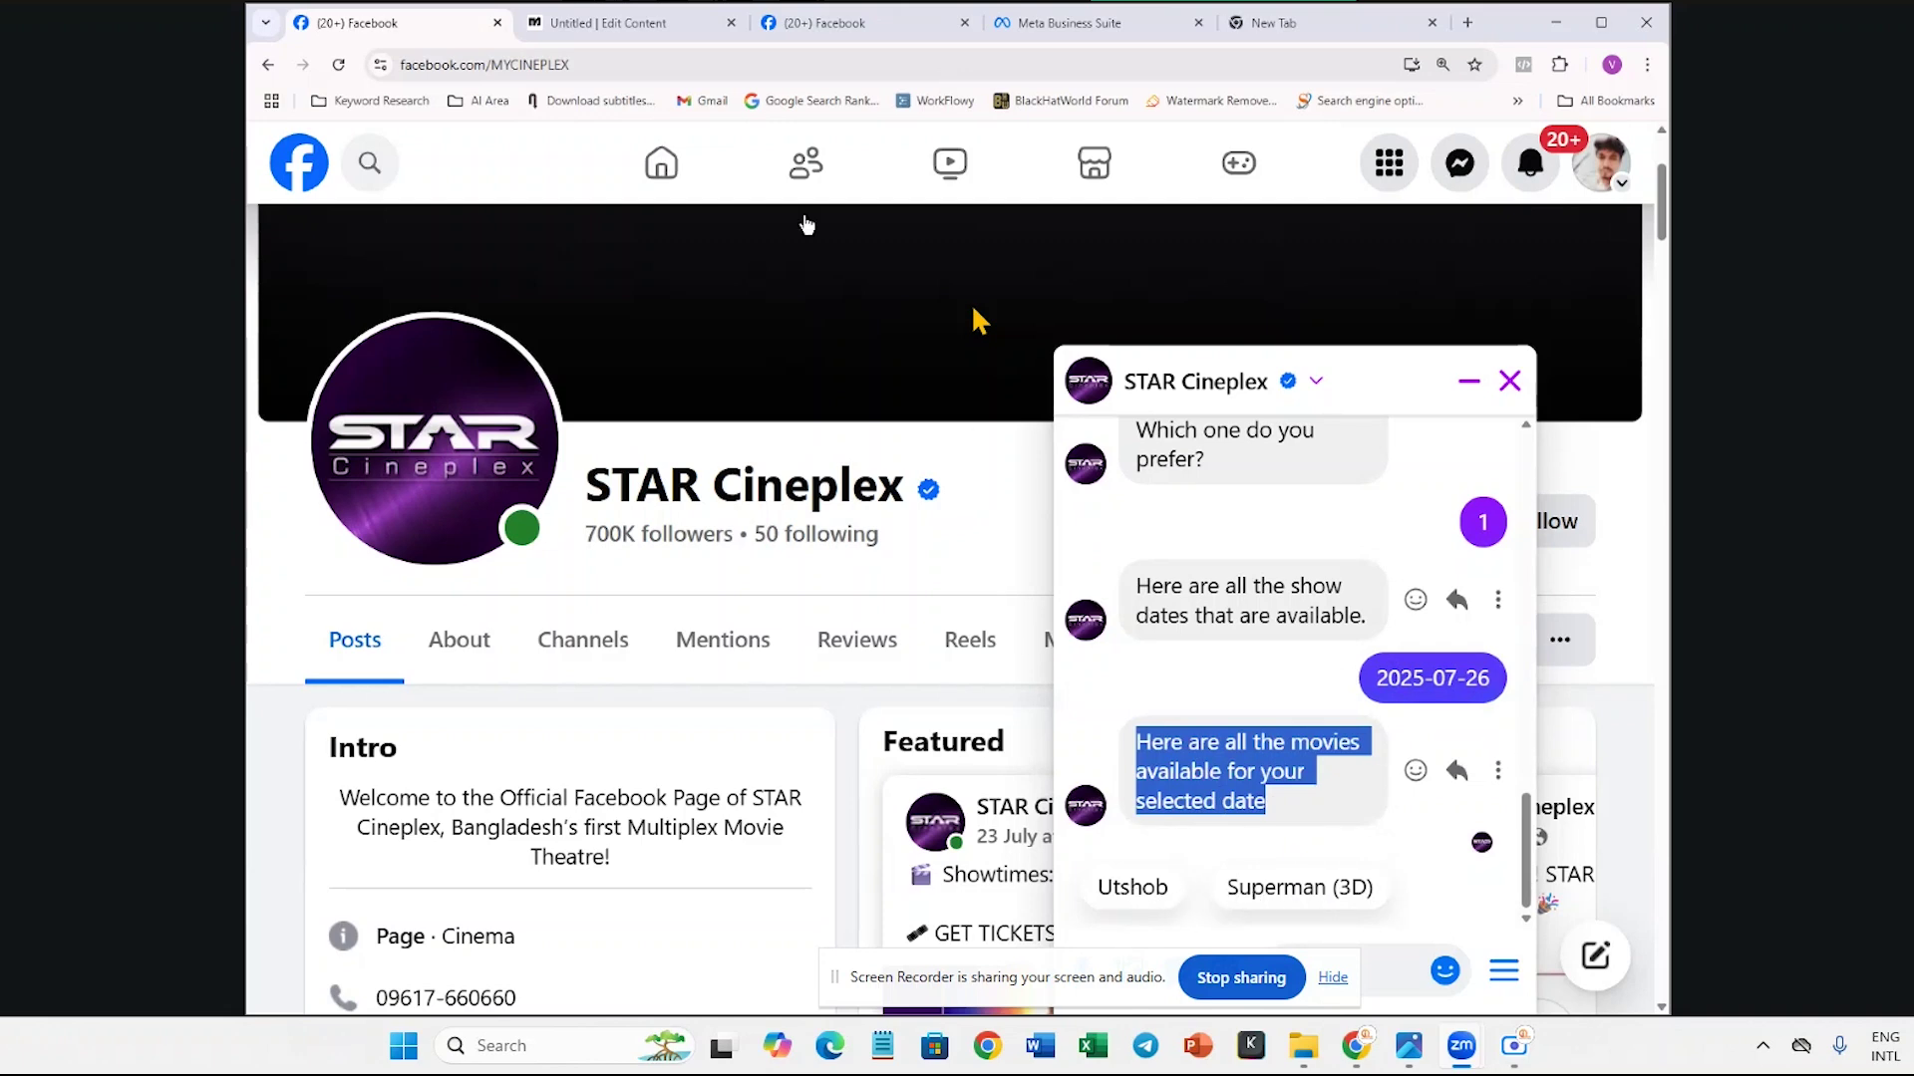
pyautogui.click(616, 26)
pyautogui.moveTo(1058, 616); pyautogui.dragTo(1192, 419)
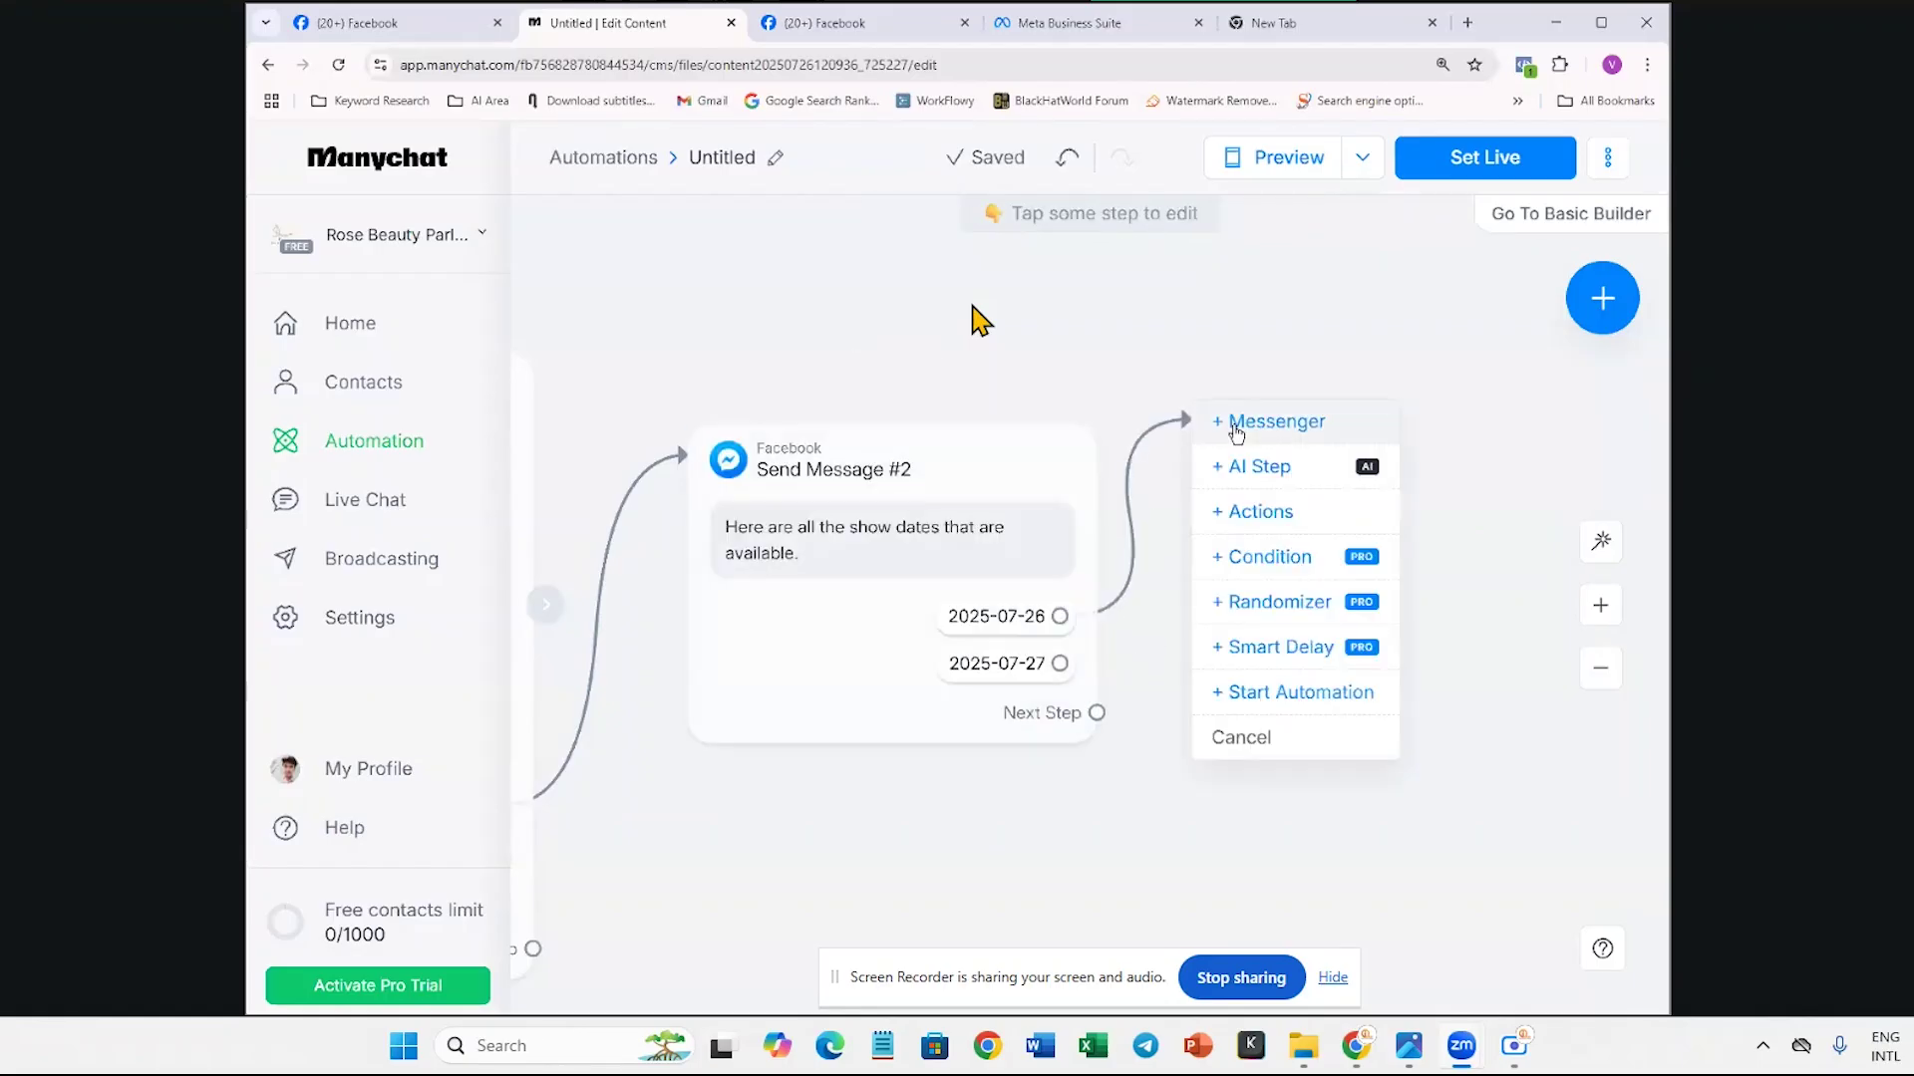
pyautogui.click(1235, 426)
pyautogui.hotkey('ctrl', 'v')
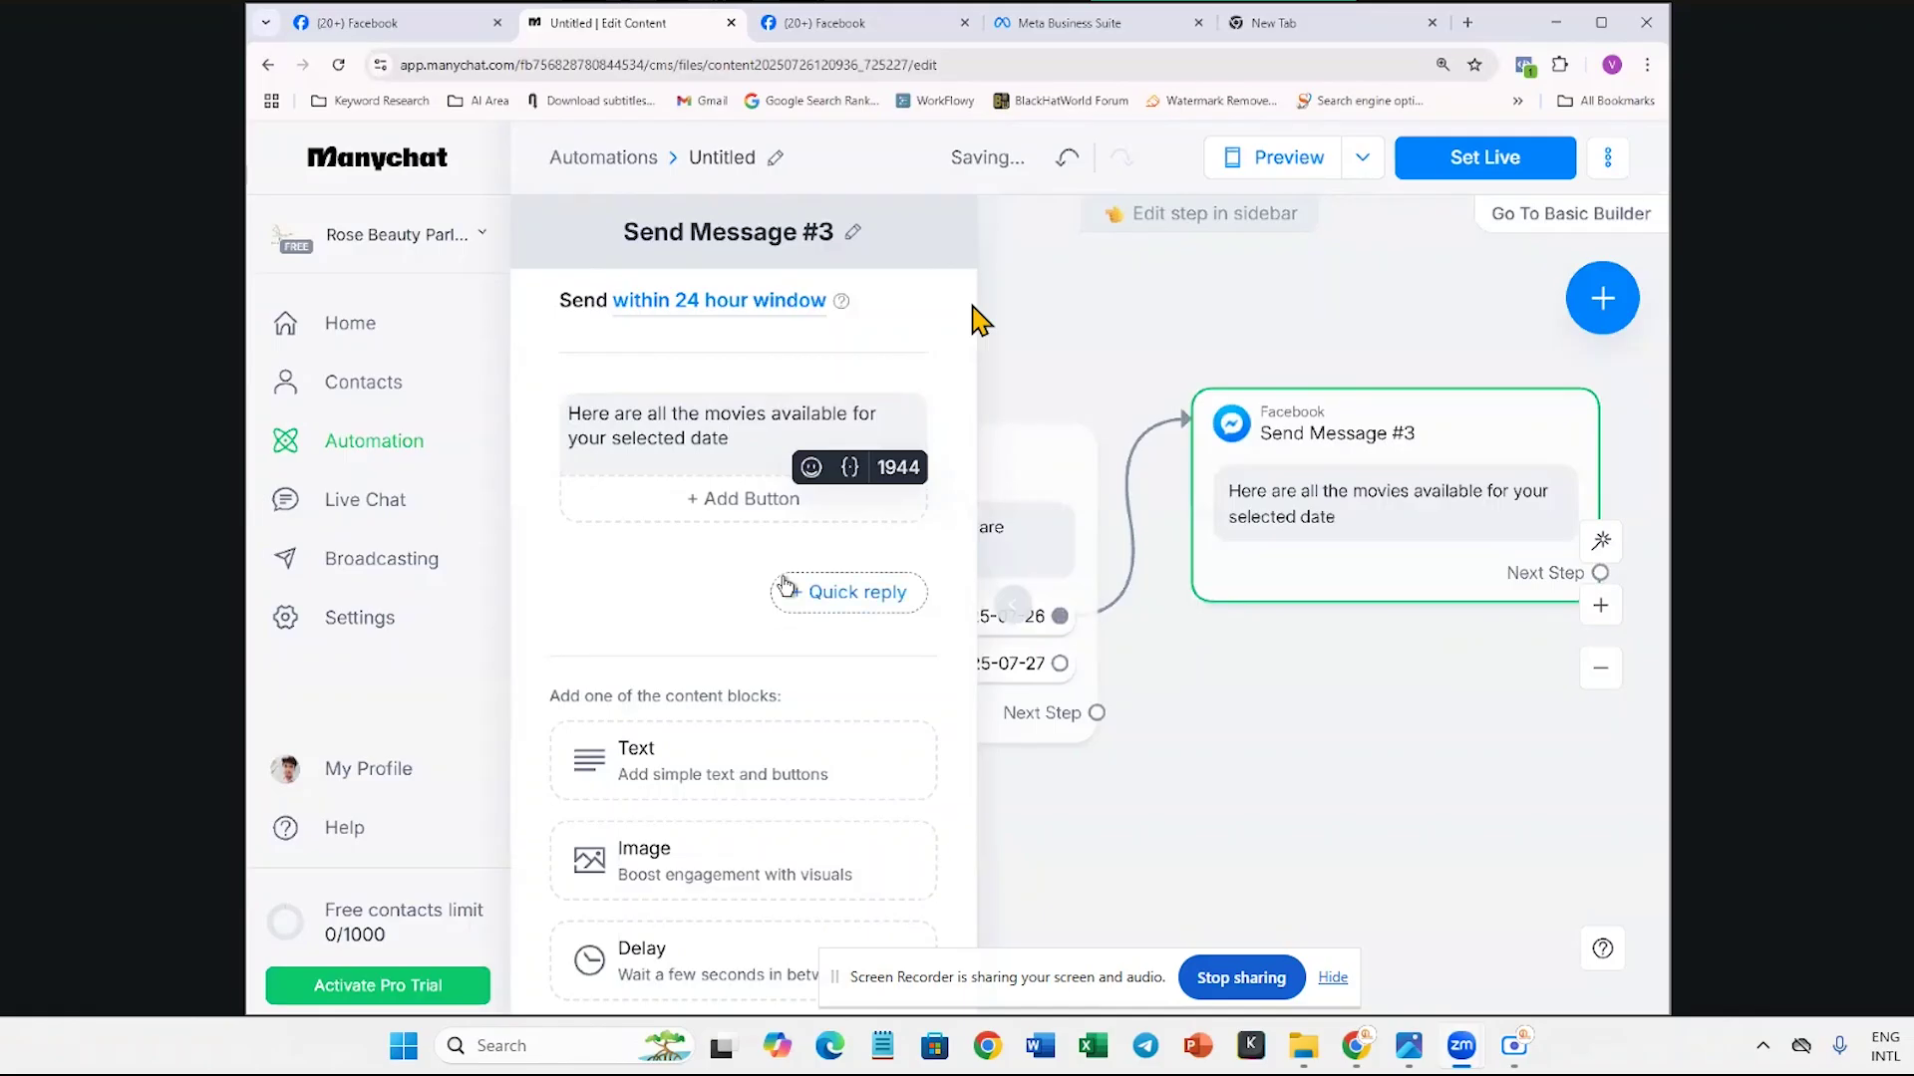
# Check the movie choices in the STAR Cineplex chat and add a quick reply labelled Superman (3D) to the movies message in Manychat.
pyautogui.click(419, 18)
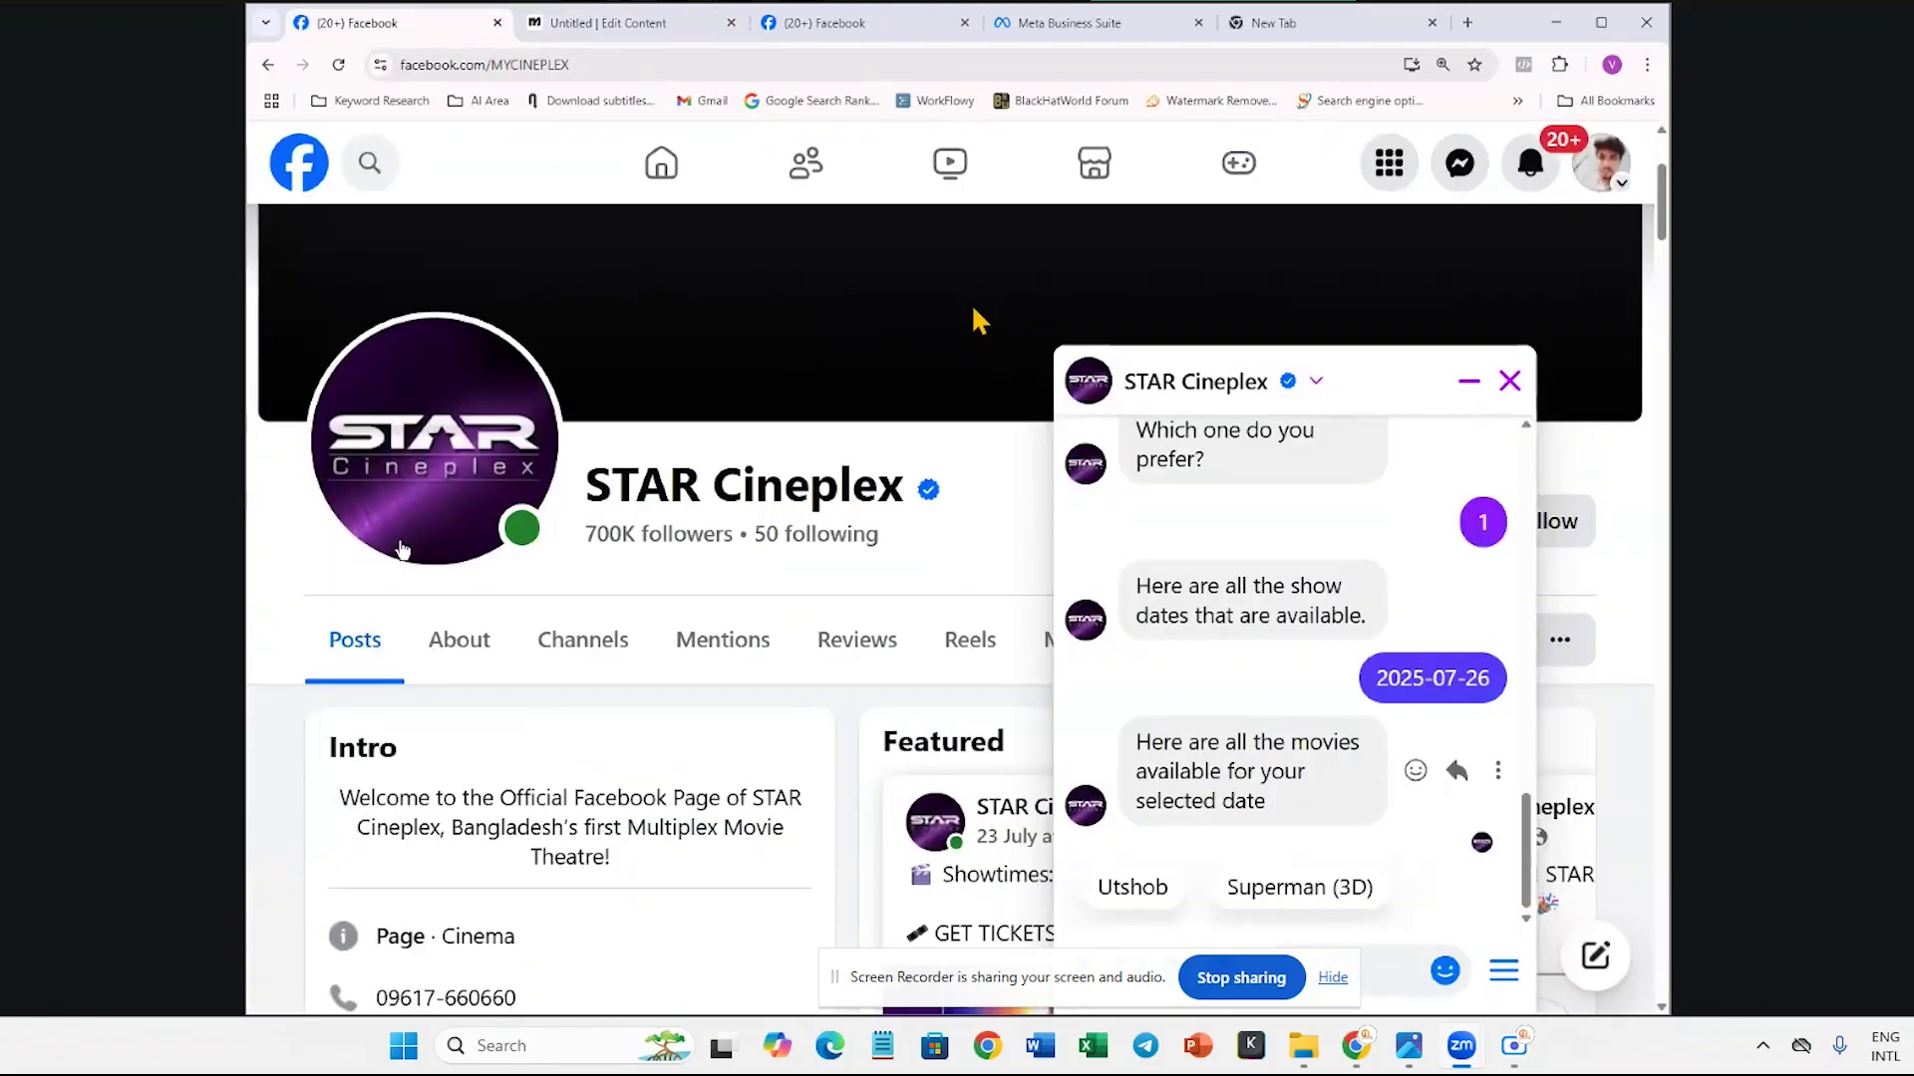
pyautogui.click(606, 24)
pyautogui.click(837, 593)
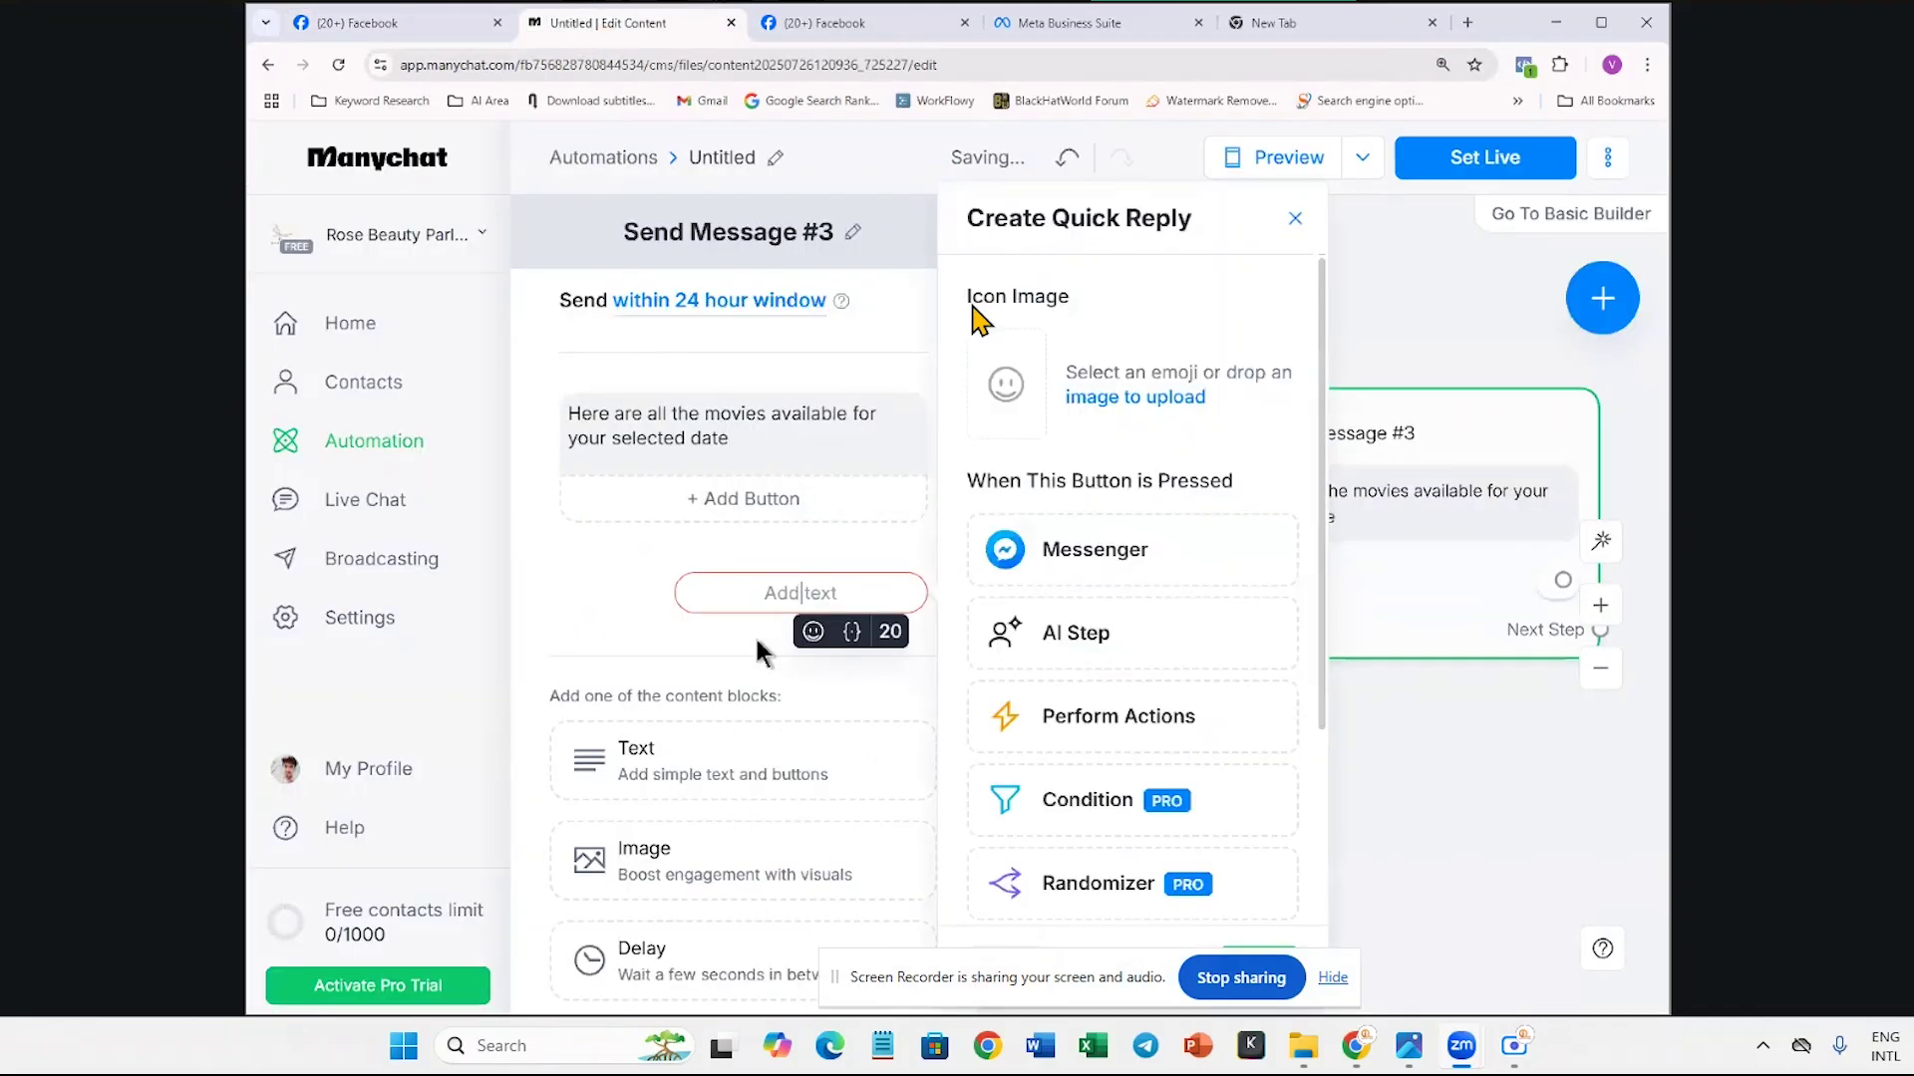
pyautogui.write('Superman ')
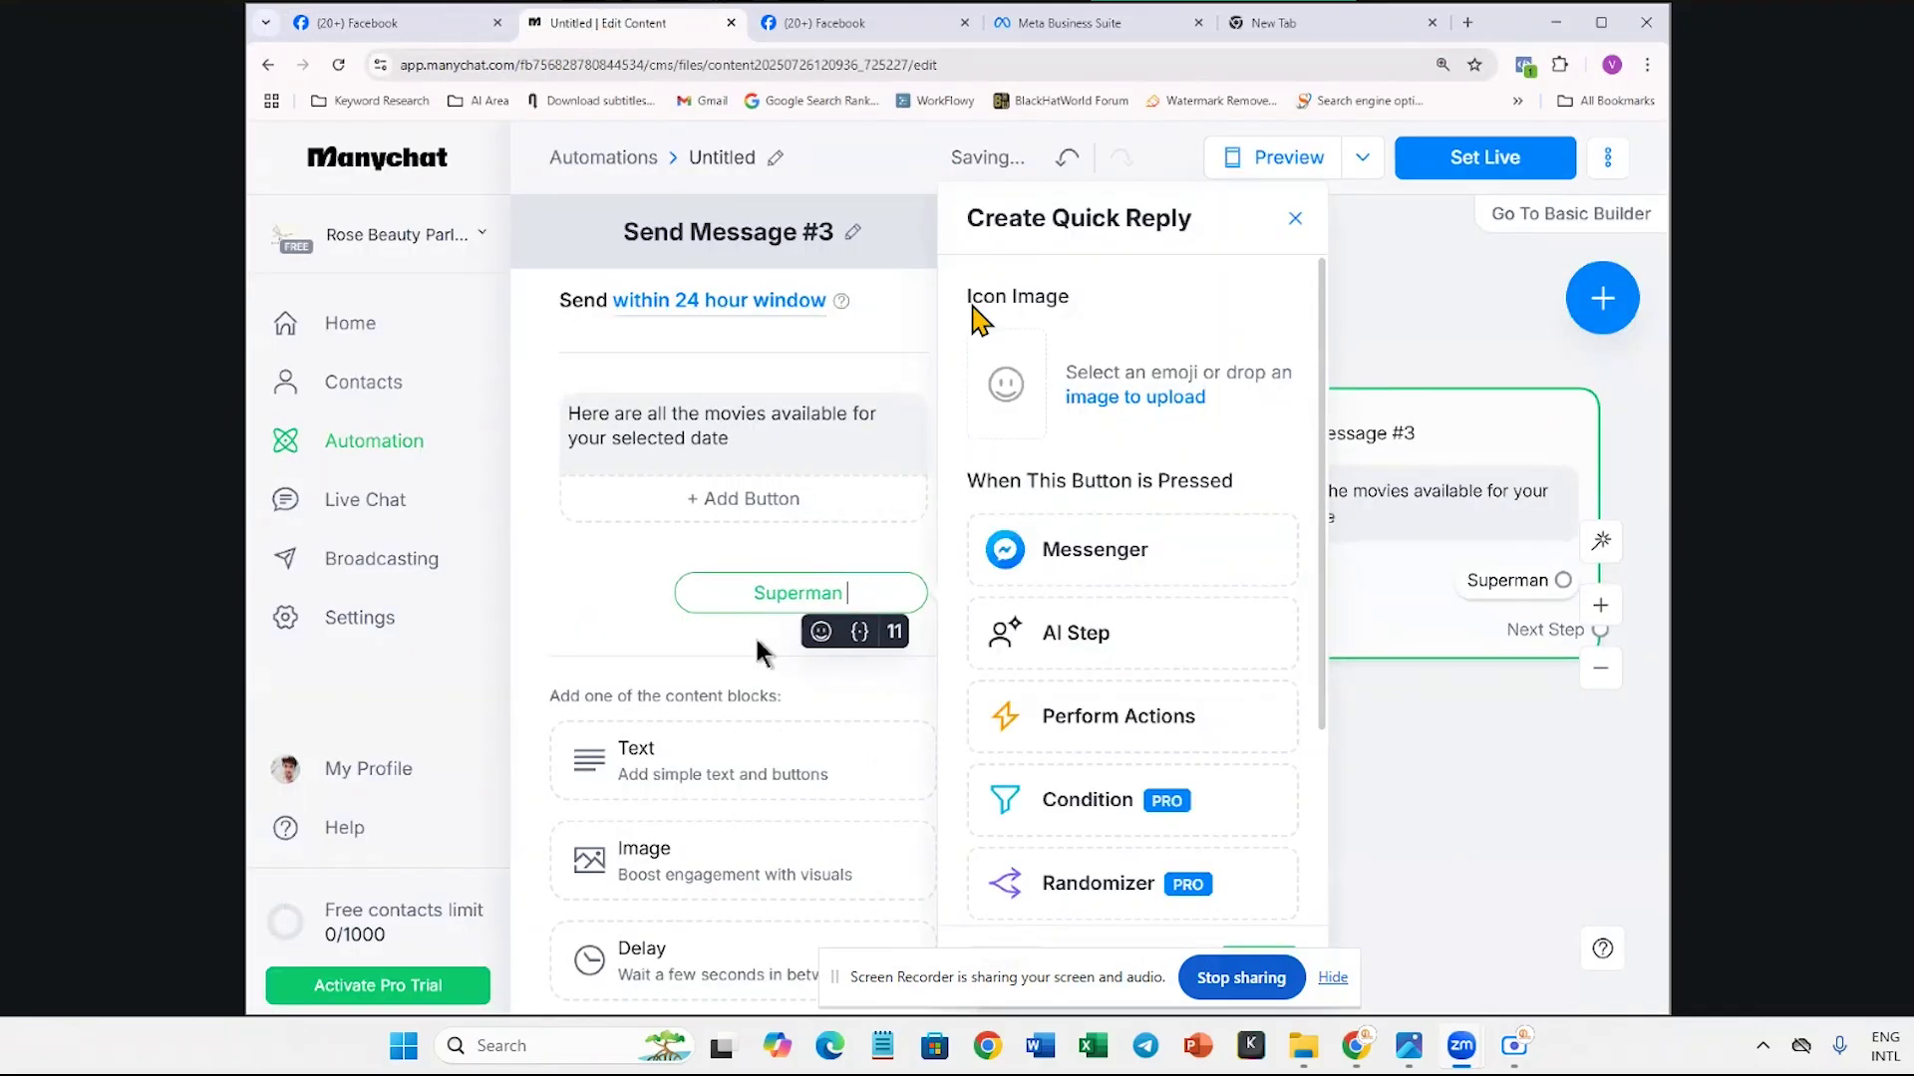
pyautogui.write('()')
pyautogui.press('Left')
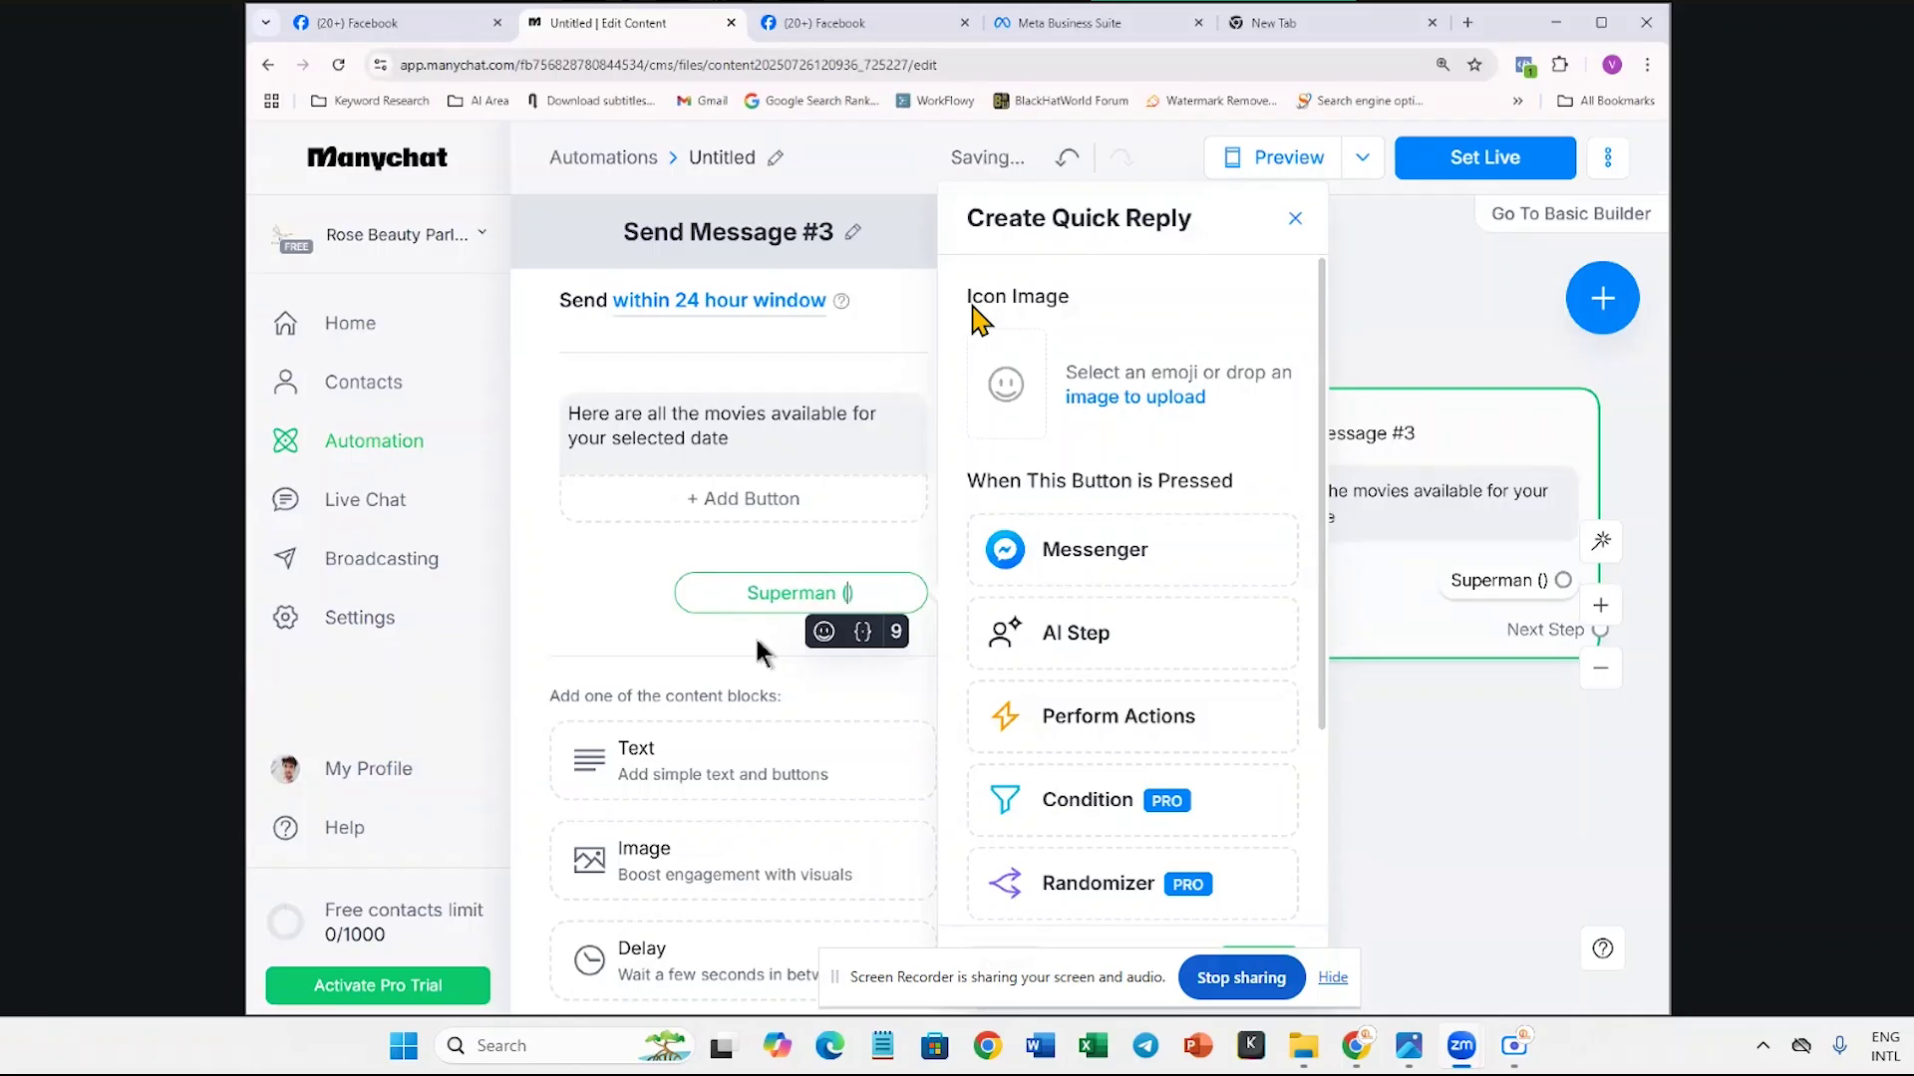
pyautogui.write('3D')
pyautogui.click(758, 655)
# Add a second quick reply labelled Utshob to the movies message and finish editing it.
pyautogui.click(864, 647)
pyautogui.write('Utshon')
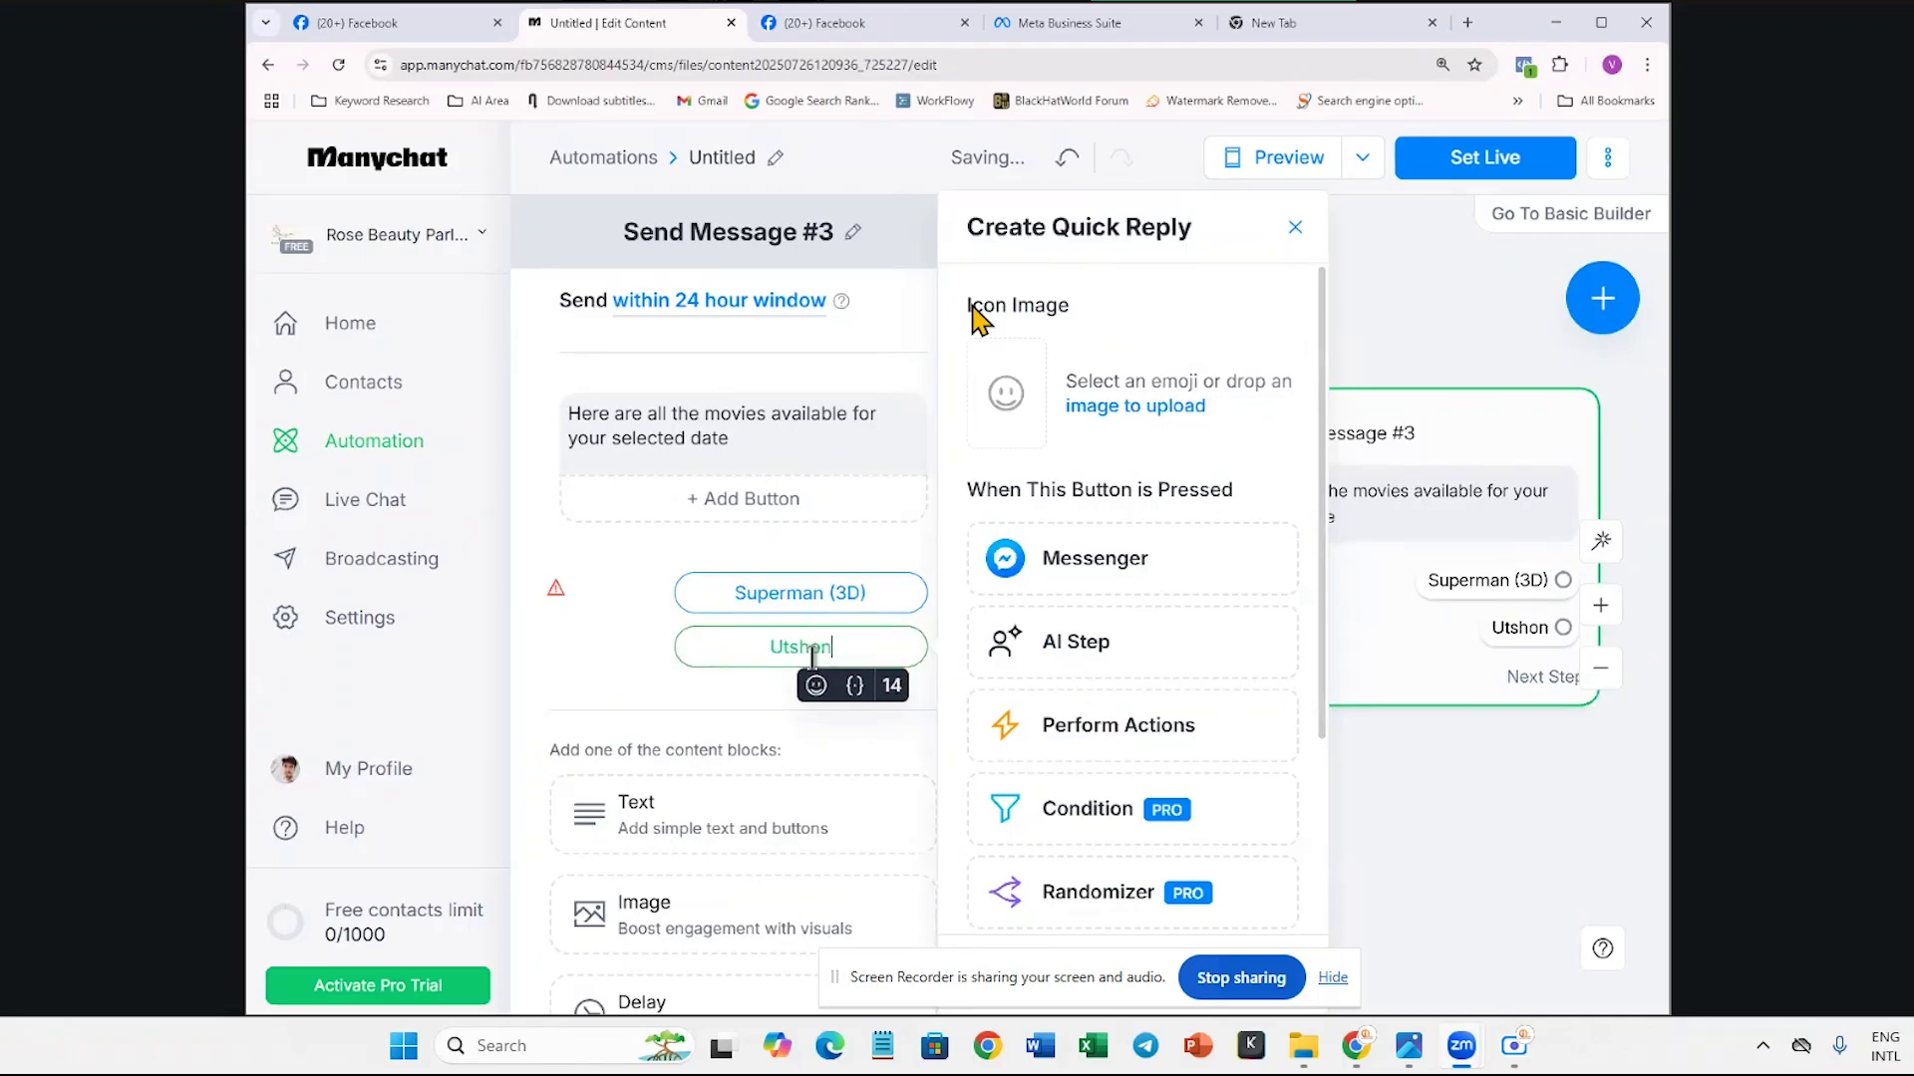
pyautogui.press('BackSpace')
pyautogui.write('b')
pyautogui.click(1417, 785)
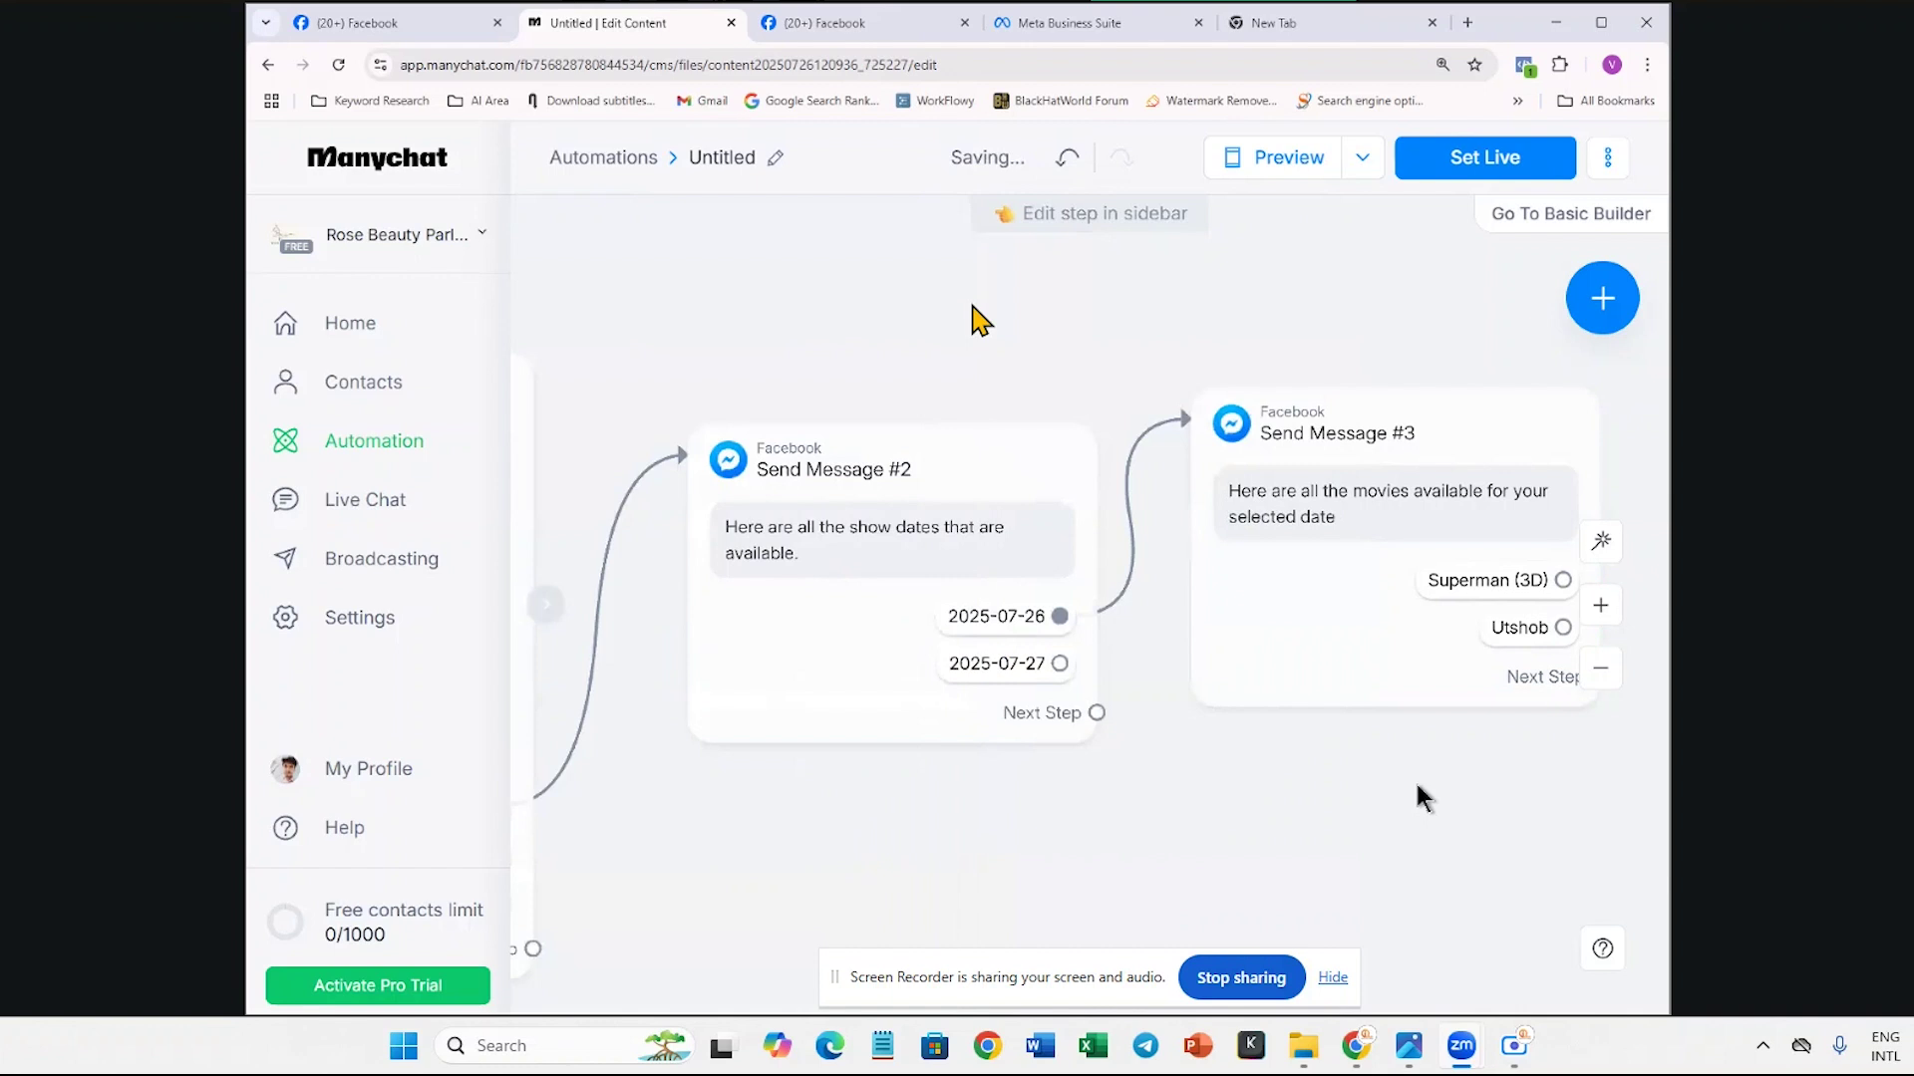
# Switch to the STAR Cineplex chat, choose Superman (3D) and copy the show-times message.
pyautogui.click(370, 18)
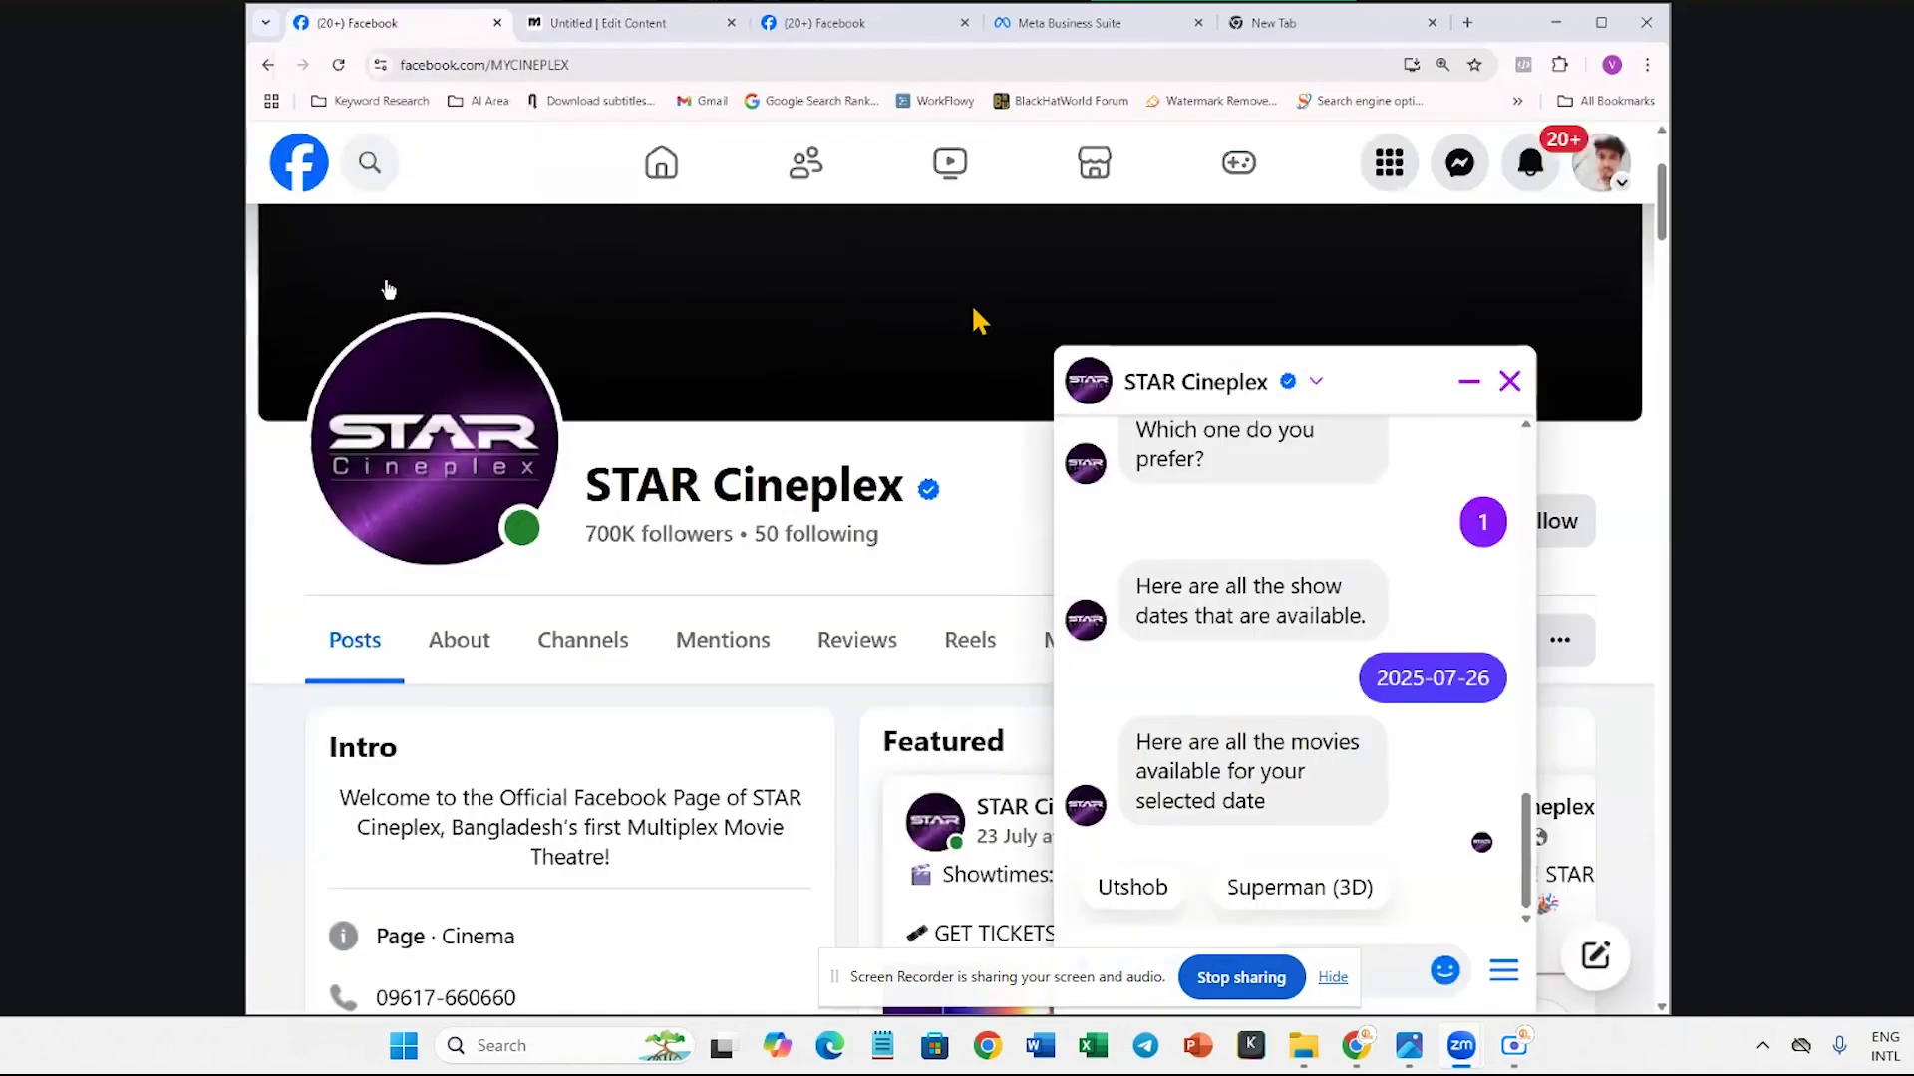
pyautogui.click(1316, 900)
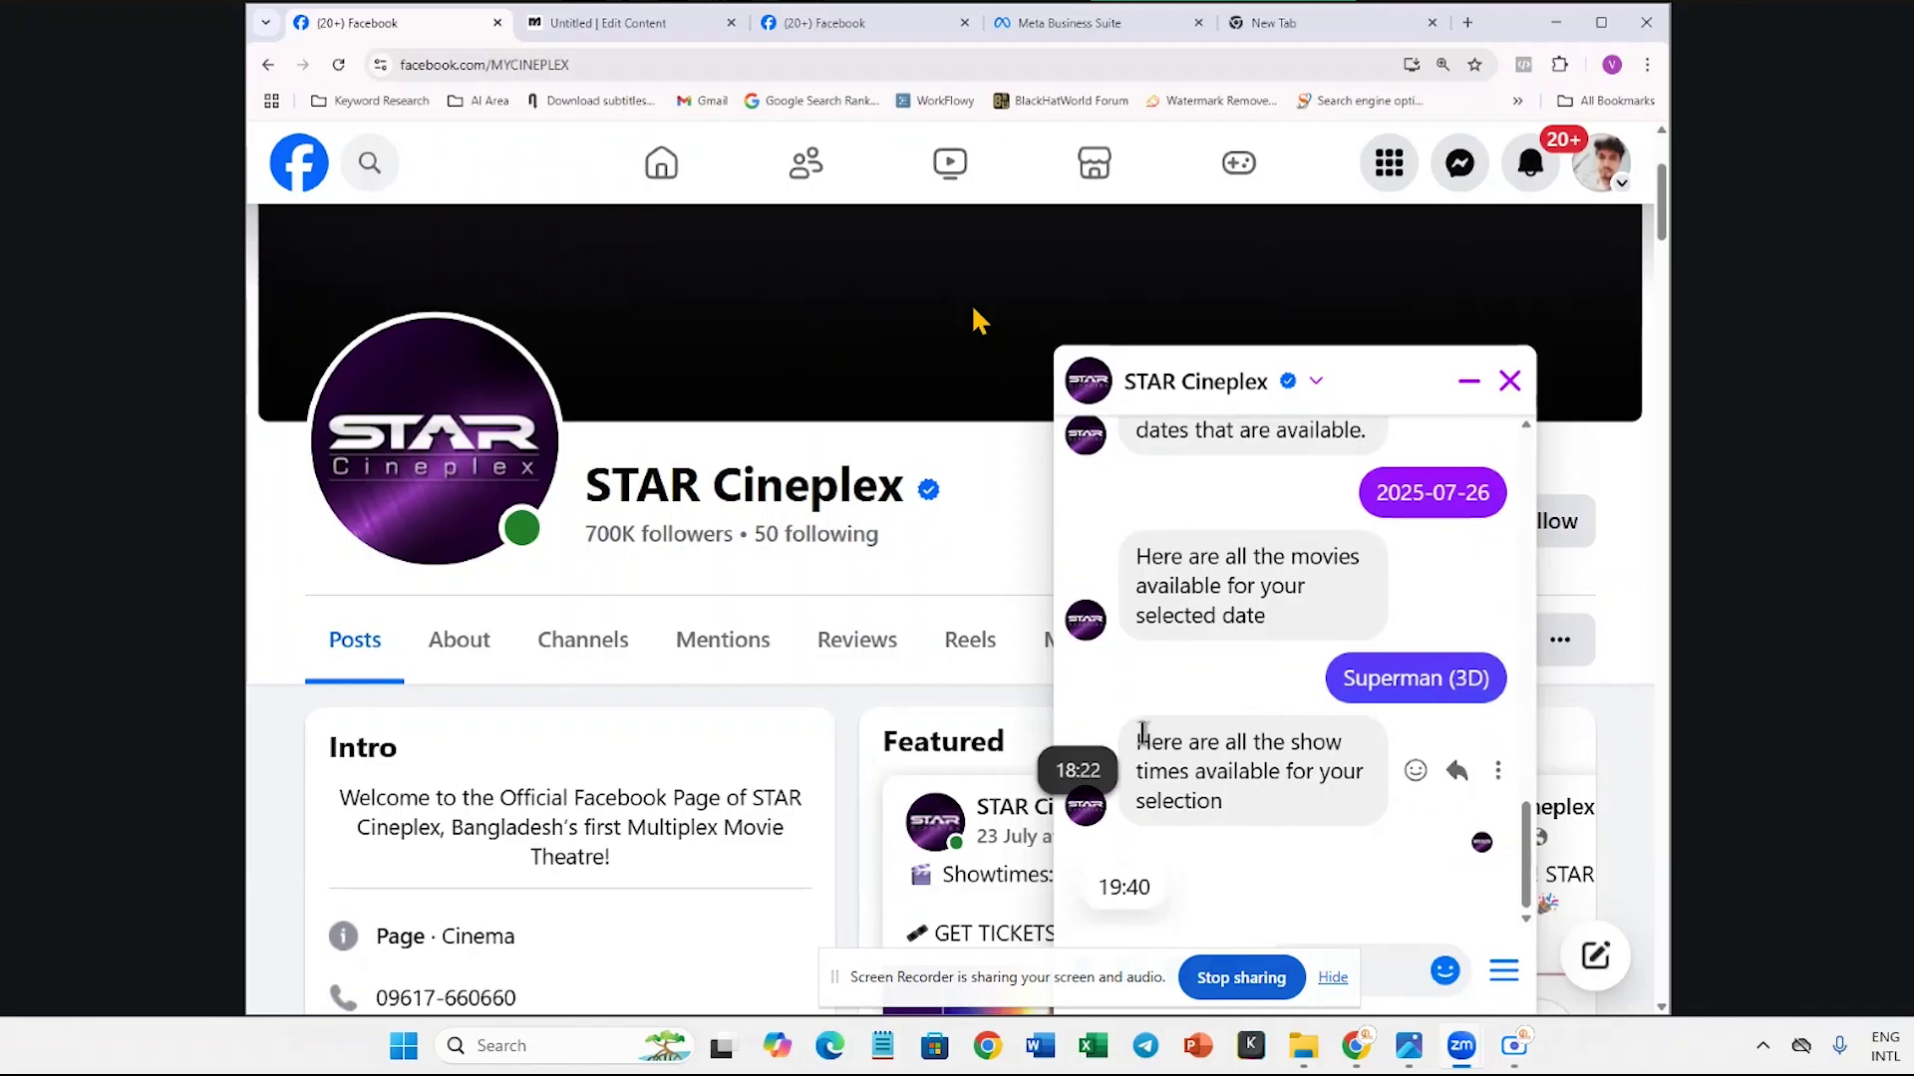
pyautogui.moveTo(1143, 738); pyautogui.dragTo(1110, 897)
pyautogui.hotkey('ctrl', 'c')
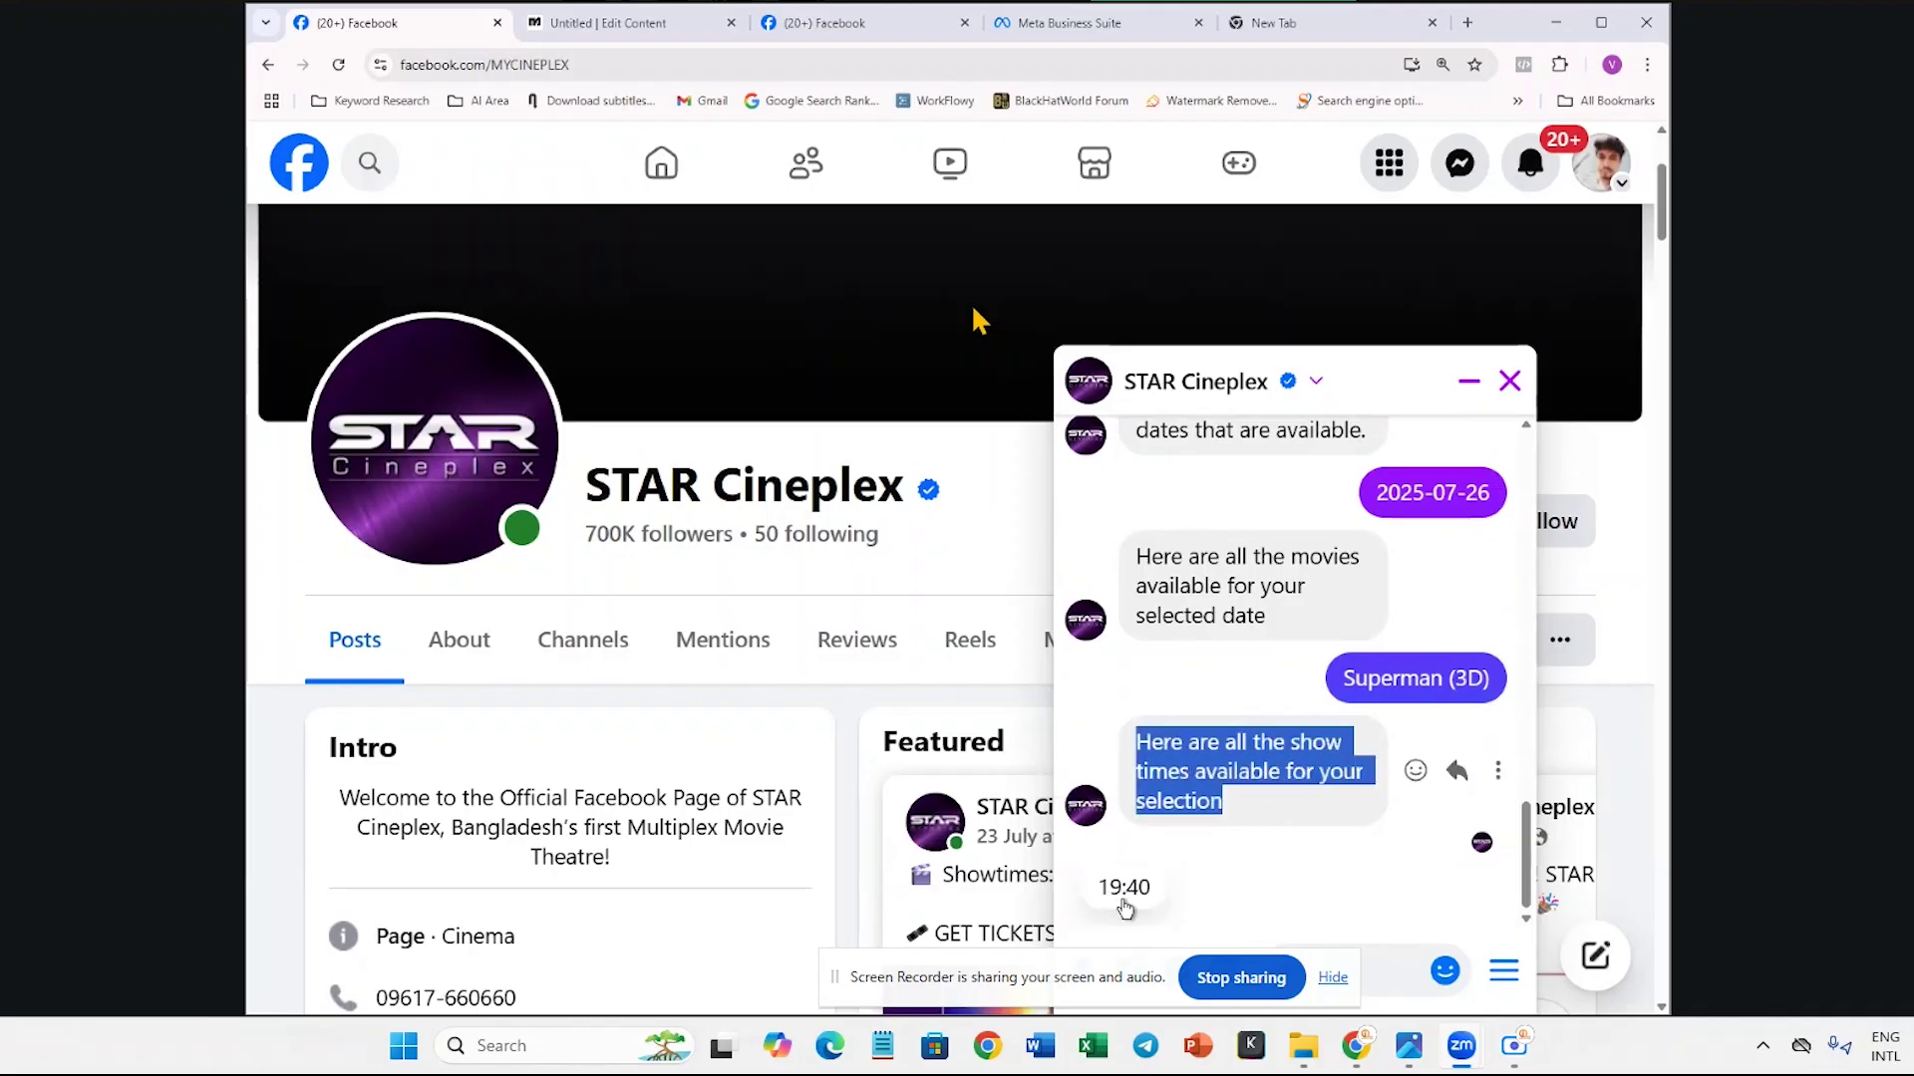
# In Manychat, connect the Superman (3D) quick reply to a new Messenger message containing the copied show-times text.
pyautogui.click(598, 22)
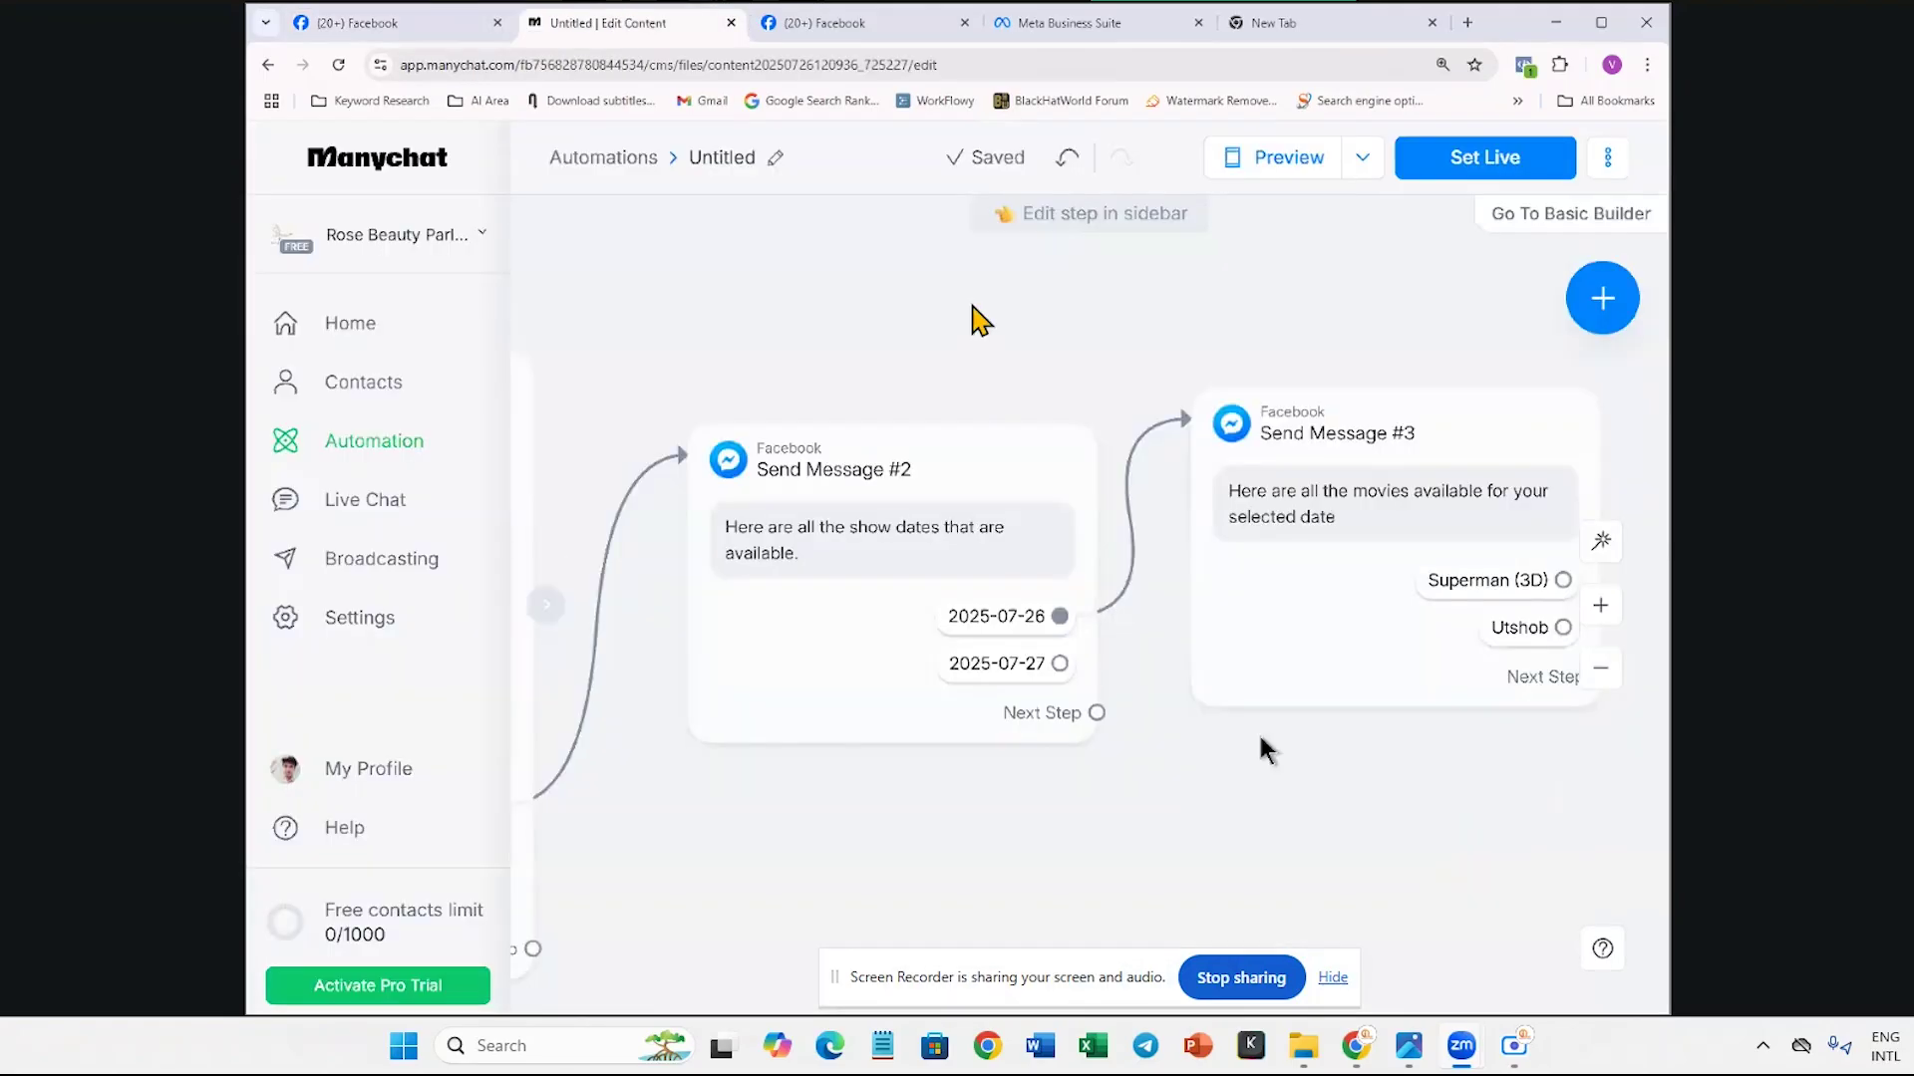
pyautogui.hscroll(5, 1043, 696)
pyautogui.click(1062, 574)
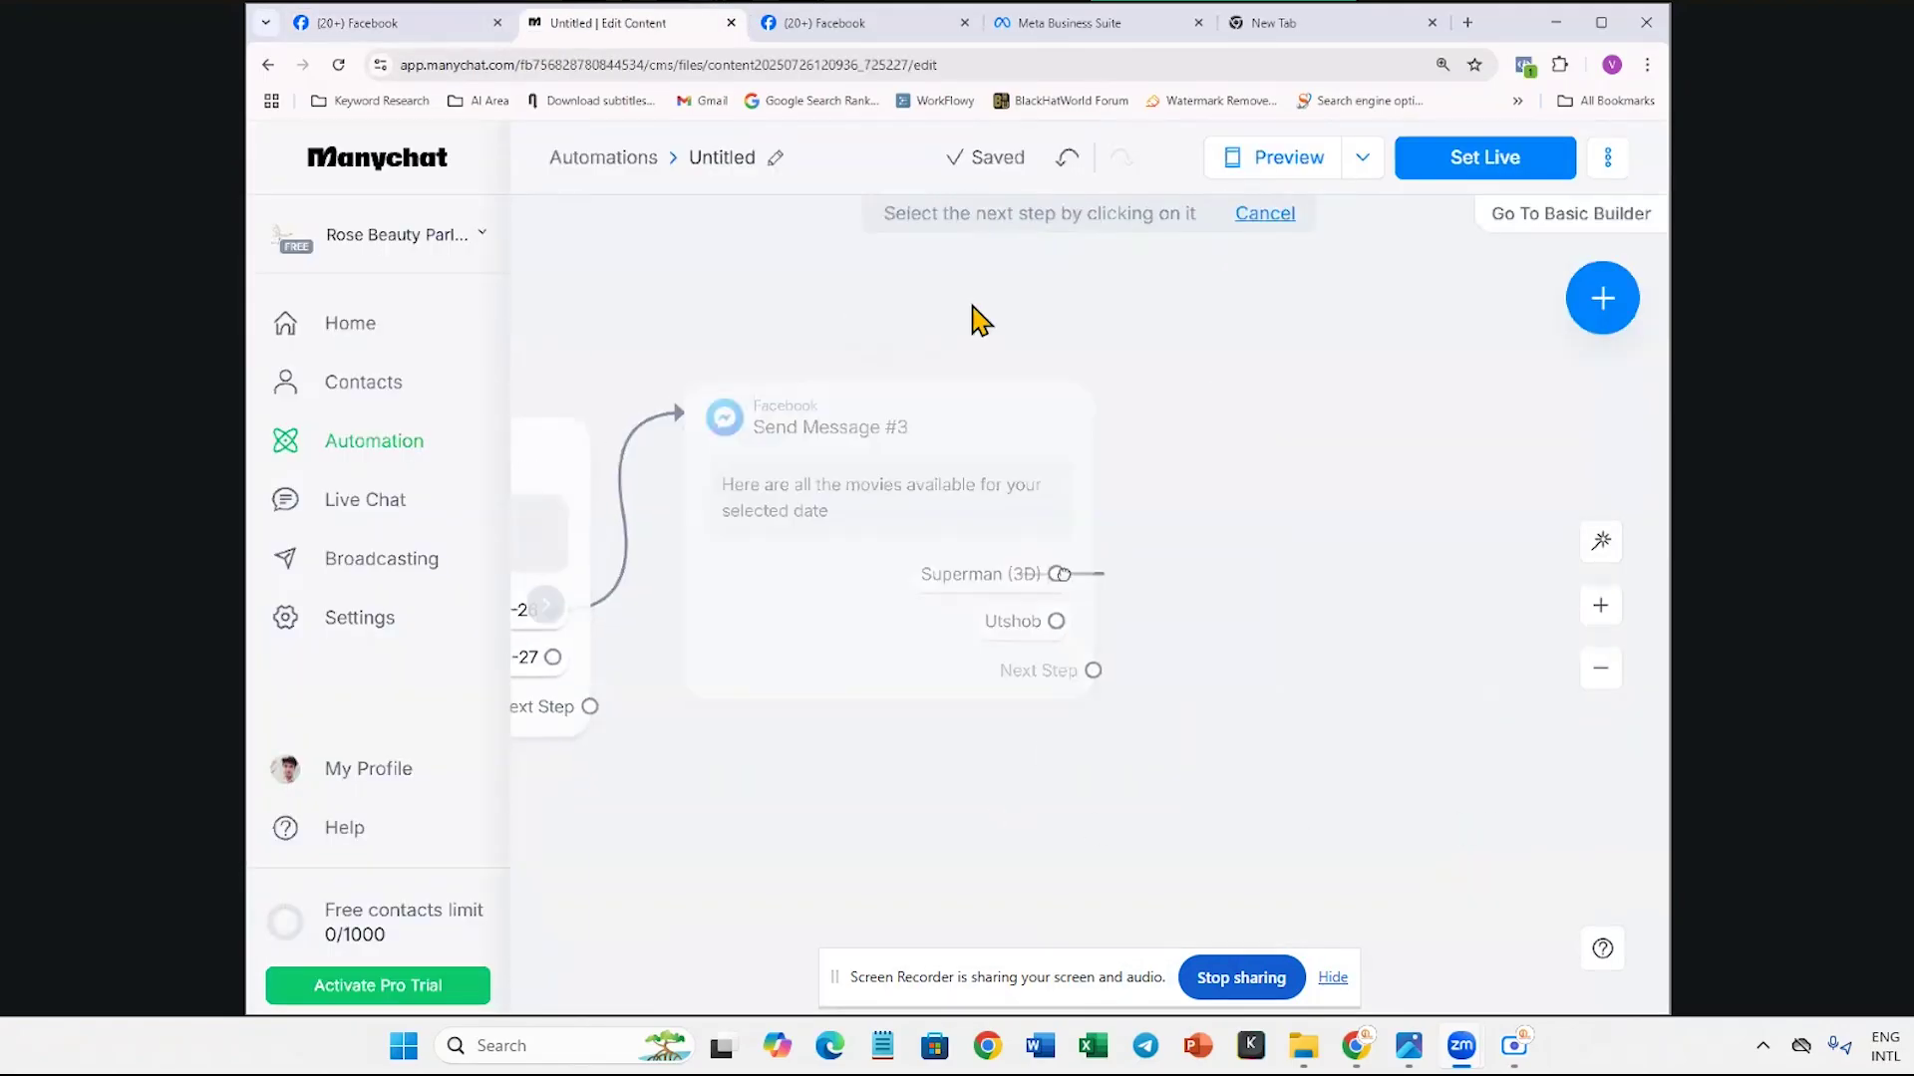
pyautogui.click(1280, 351)
pyautogui.click(1341, 349)
pyautogui.click(693, 432)
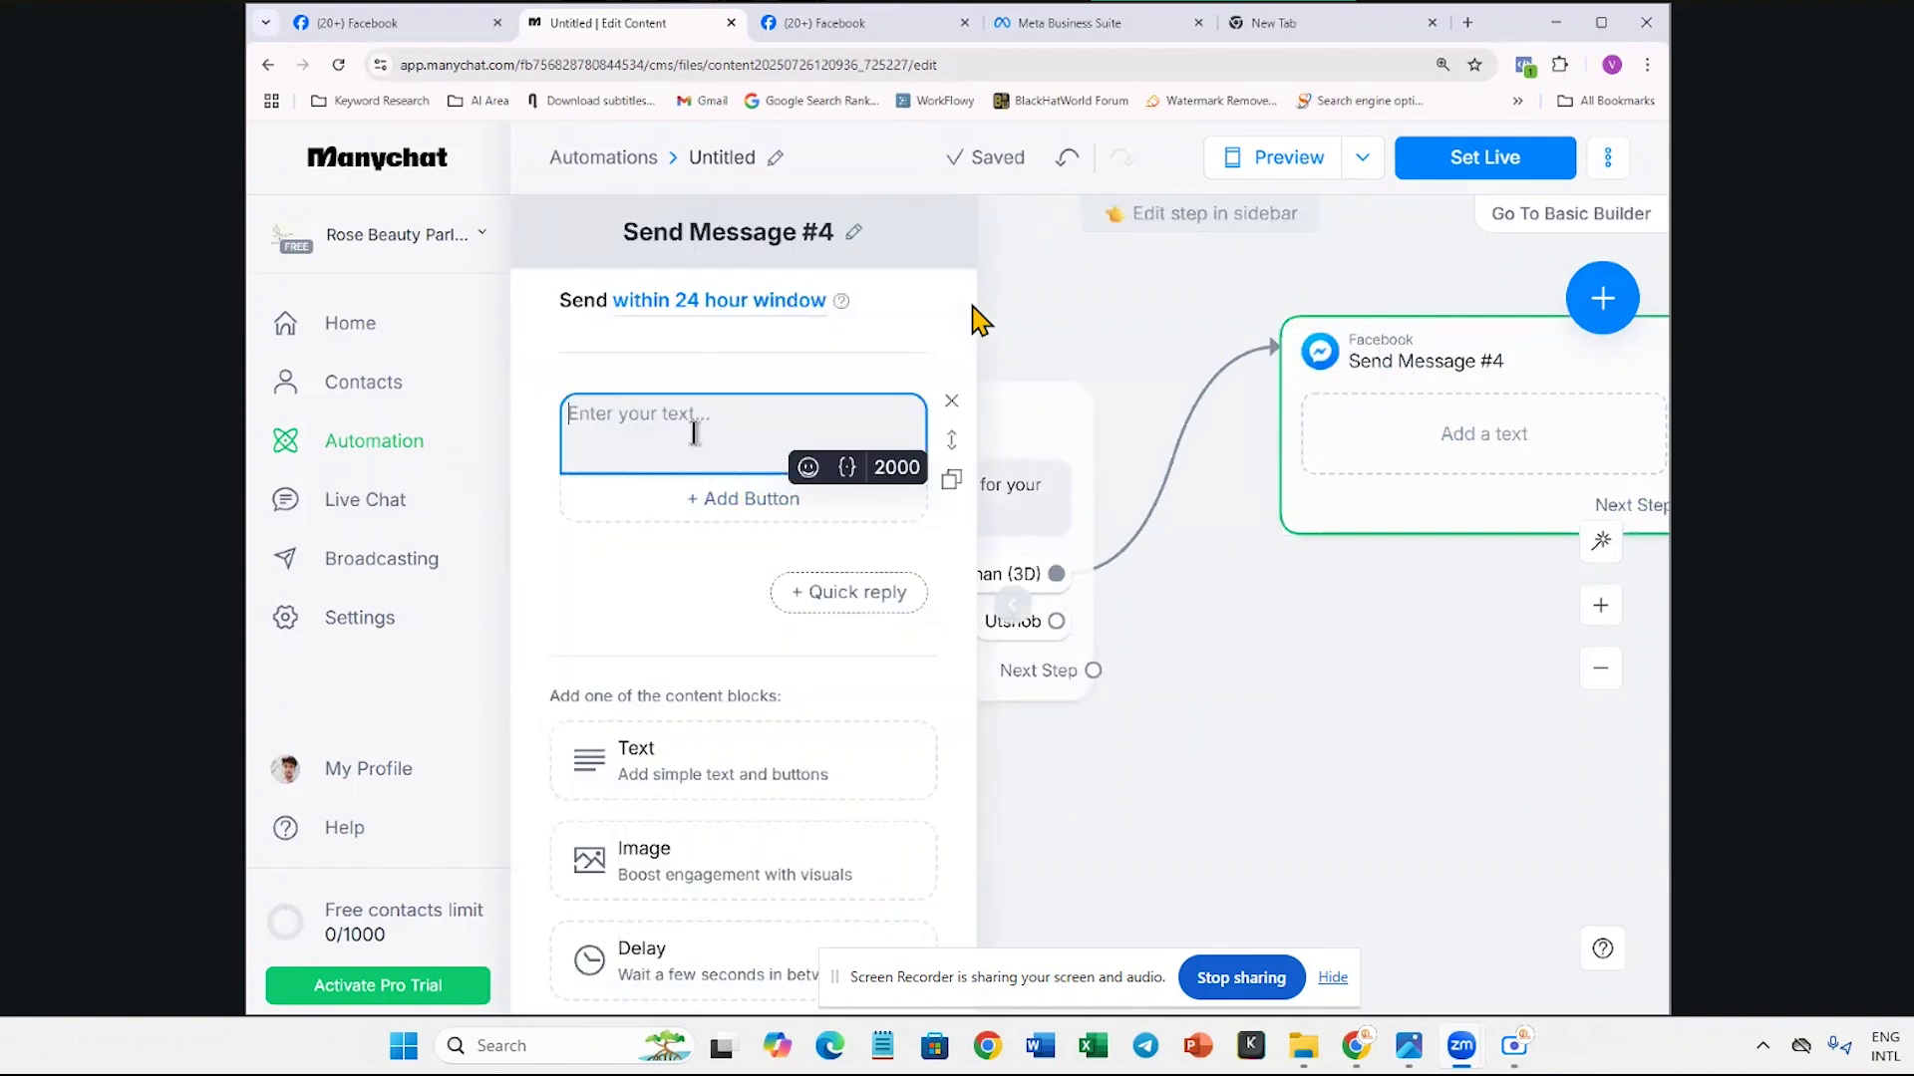
pyautogui.hotkey('ctrl', 'v')
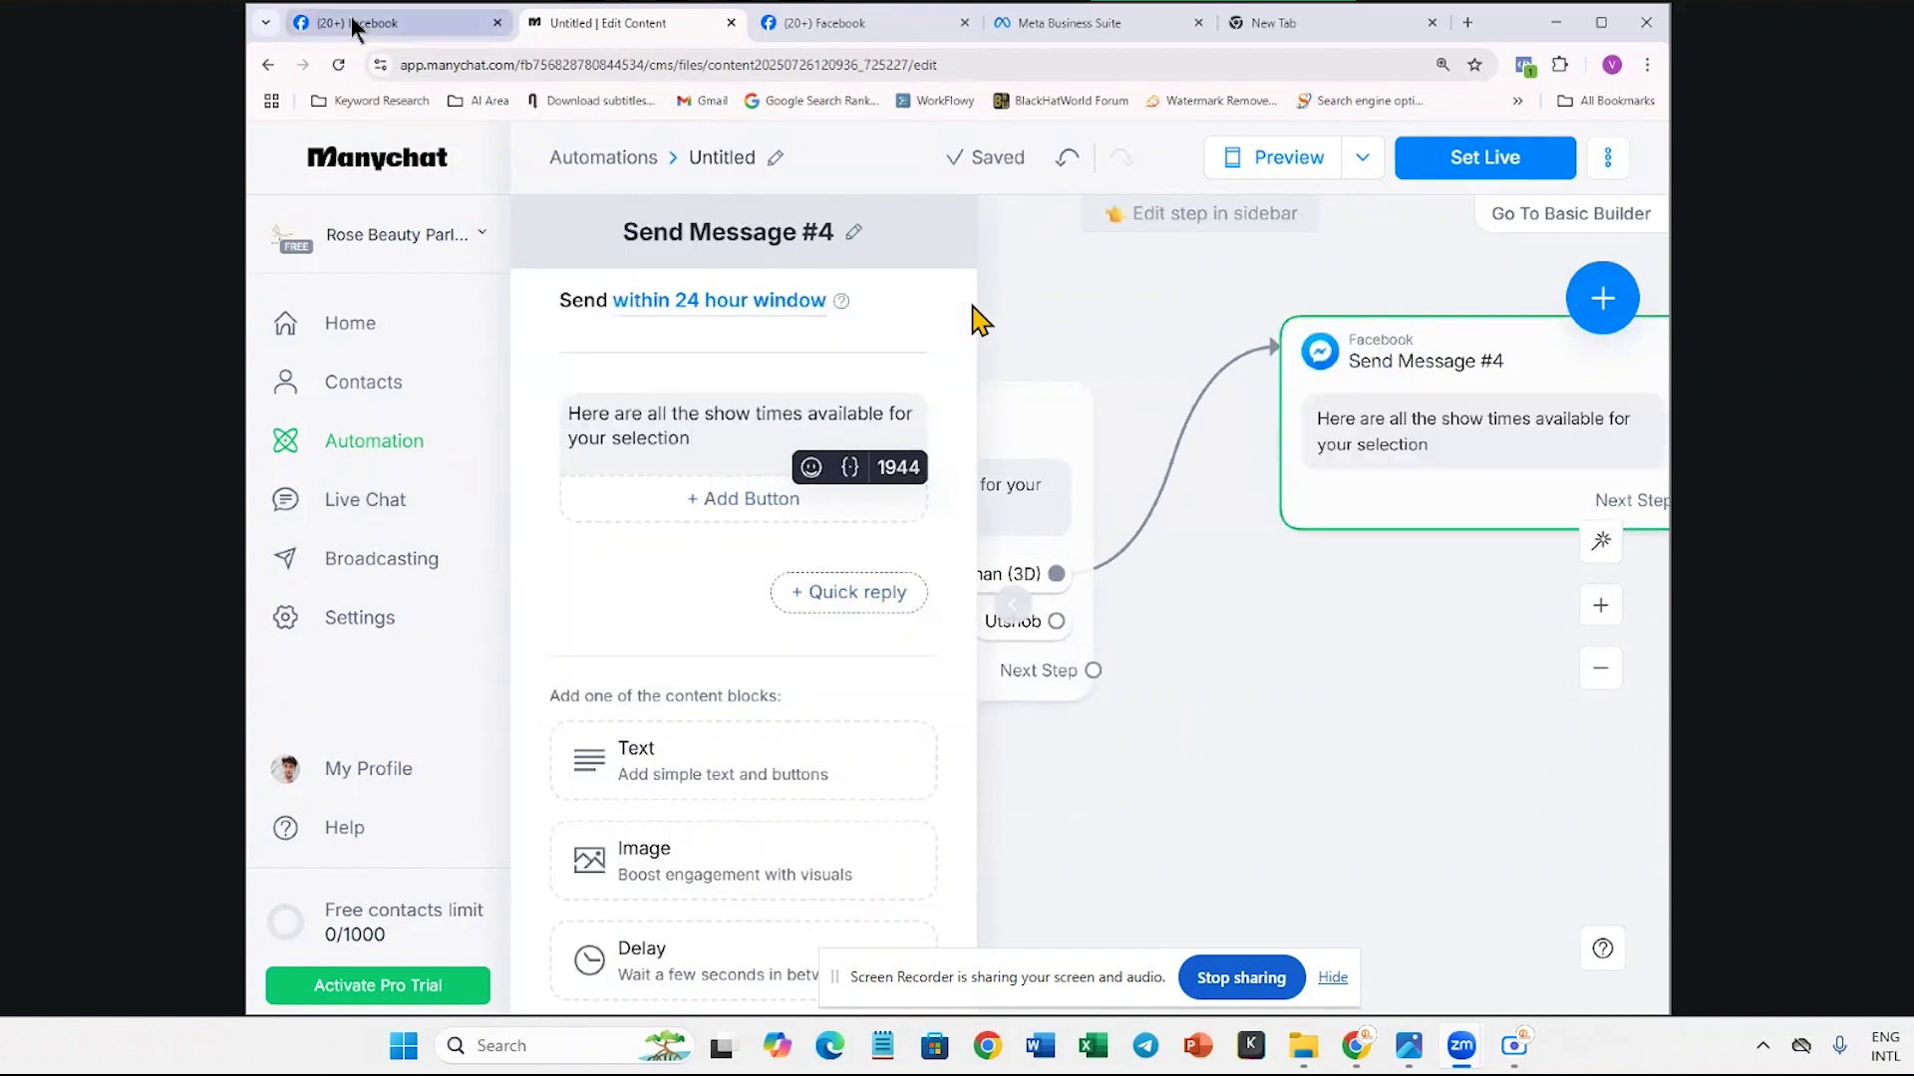
# Add a quick reply labelled 19:04 to the show-times message and finish editing it.
pyautogui.click(827, 591)
pyautogui.write('1')
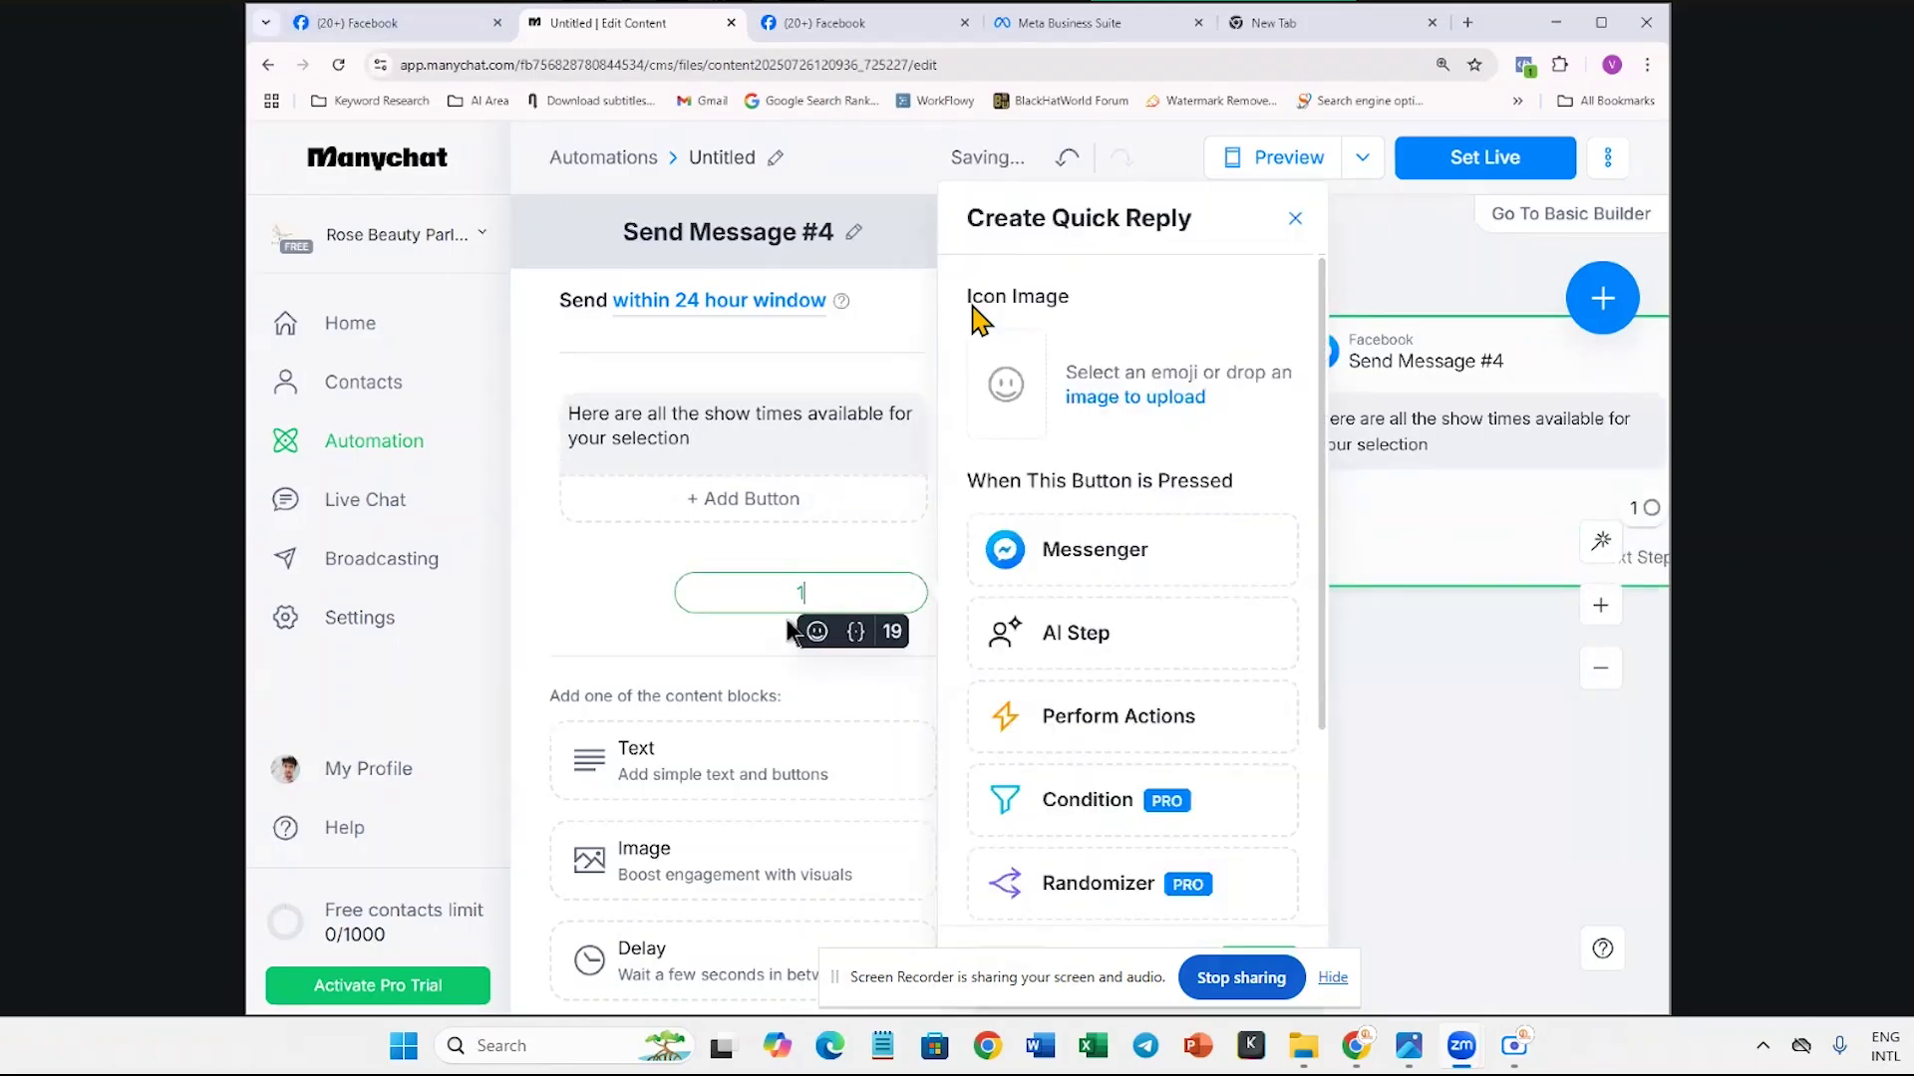
pyautogui.write('9:04')
pyautogui.click(1485, 683)
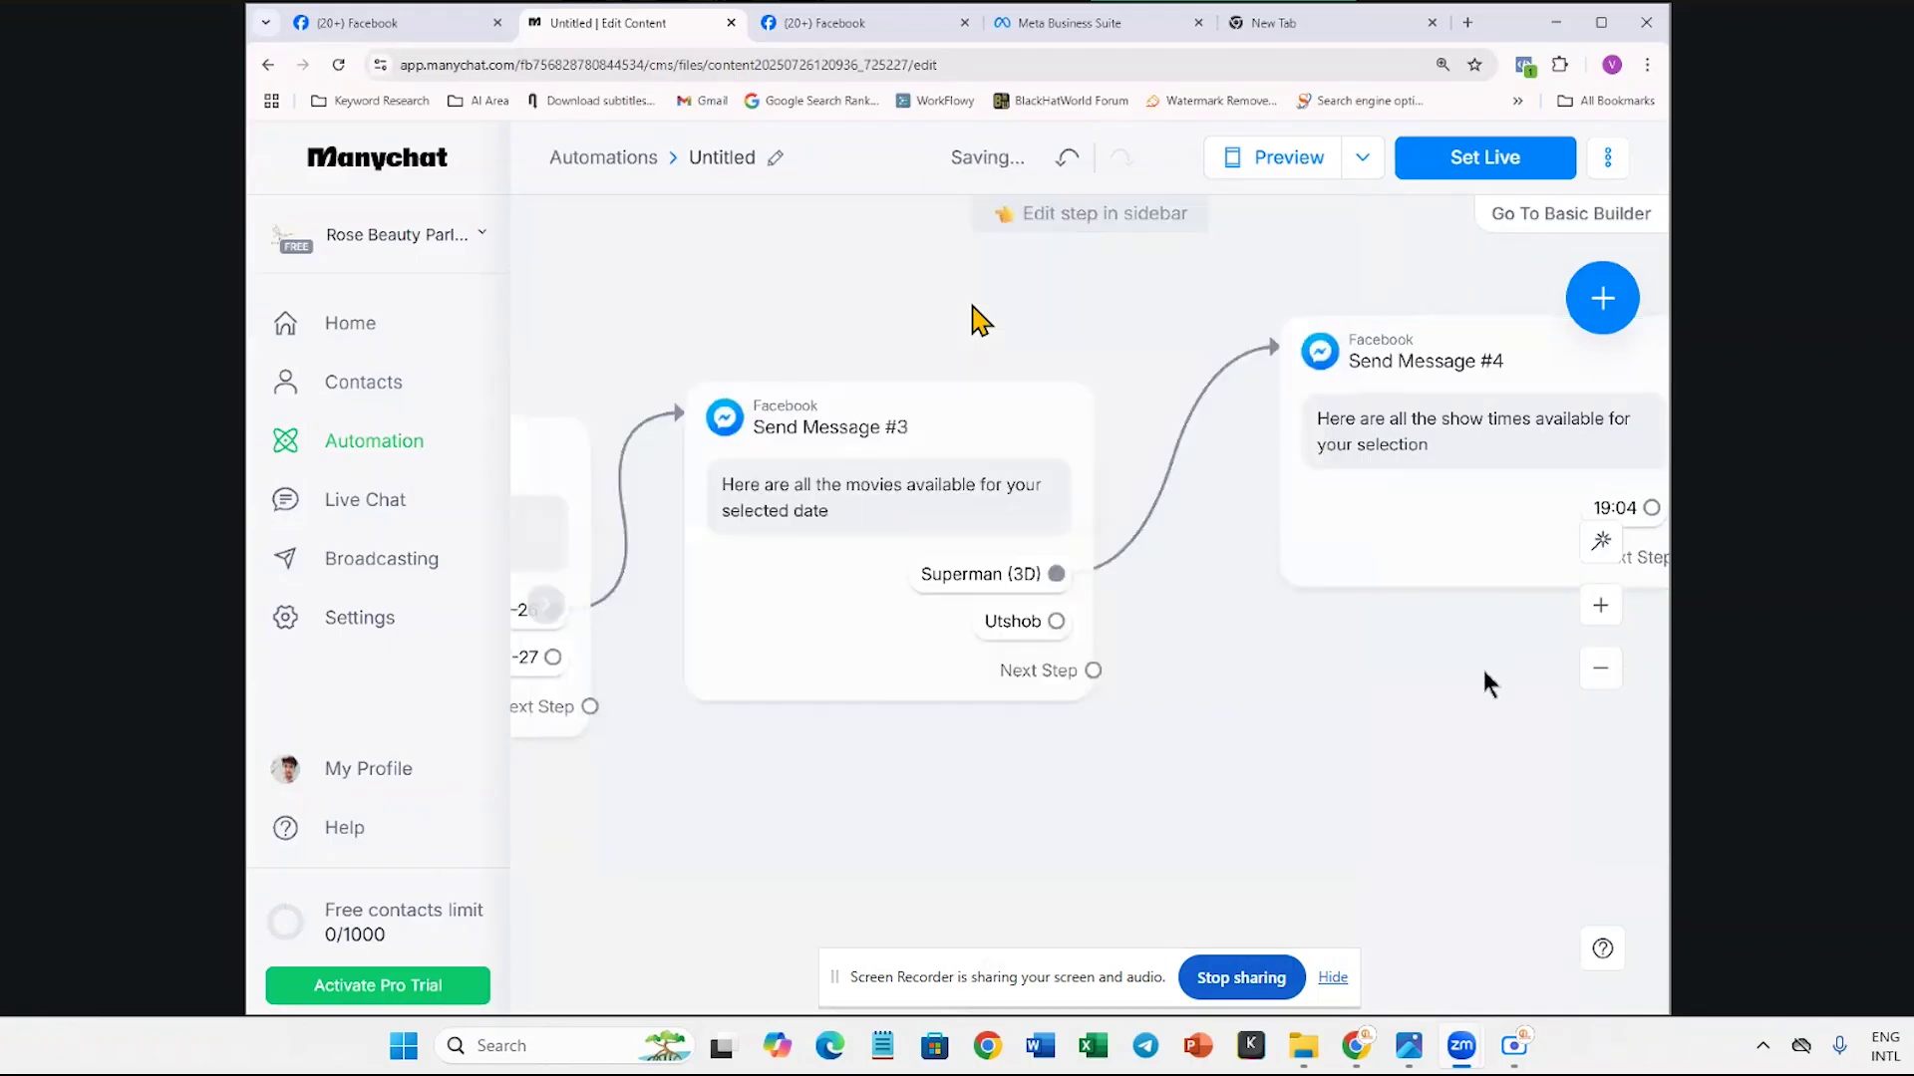
pyautogui.moveTo(1445, 684); pyautogui.dragTo(1163, 727)
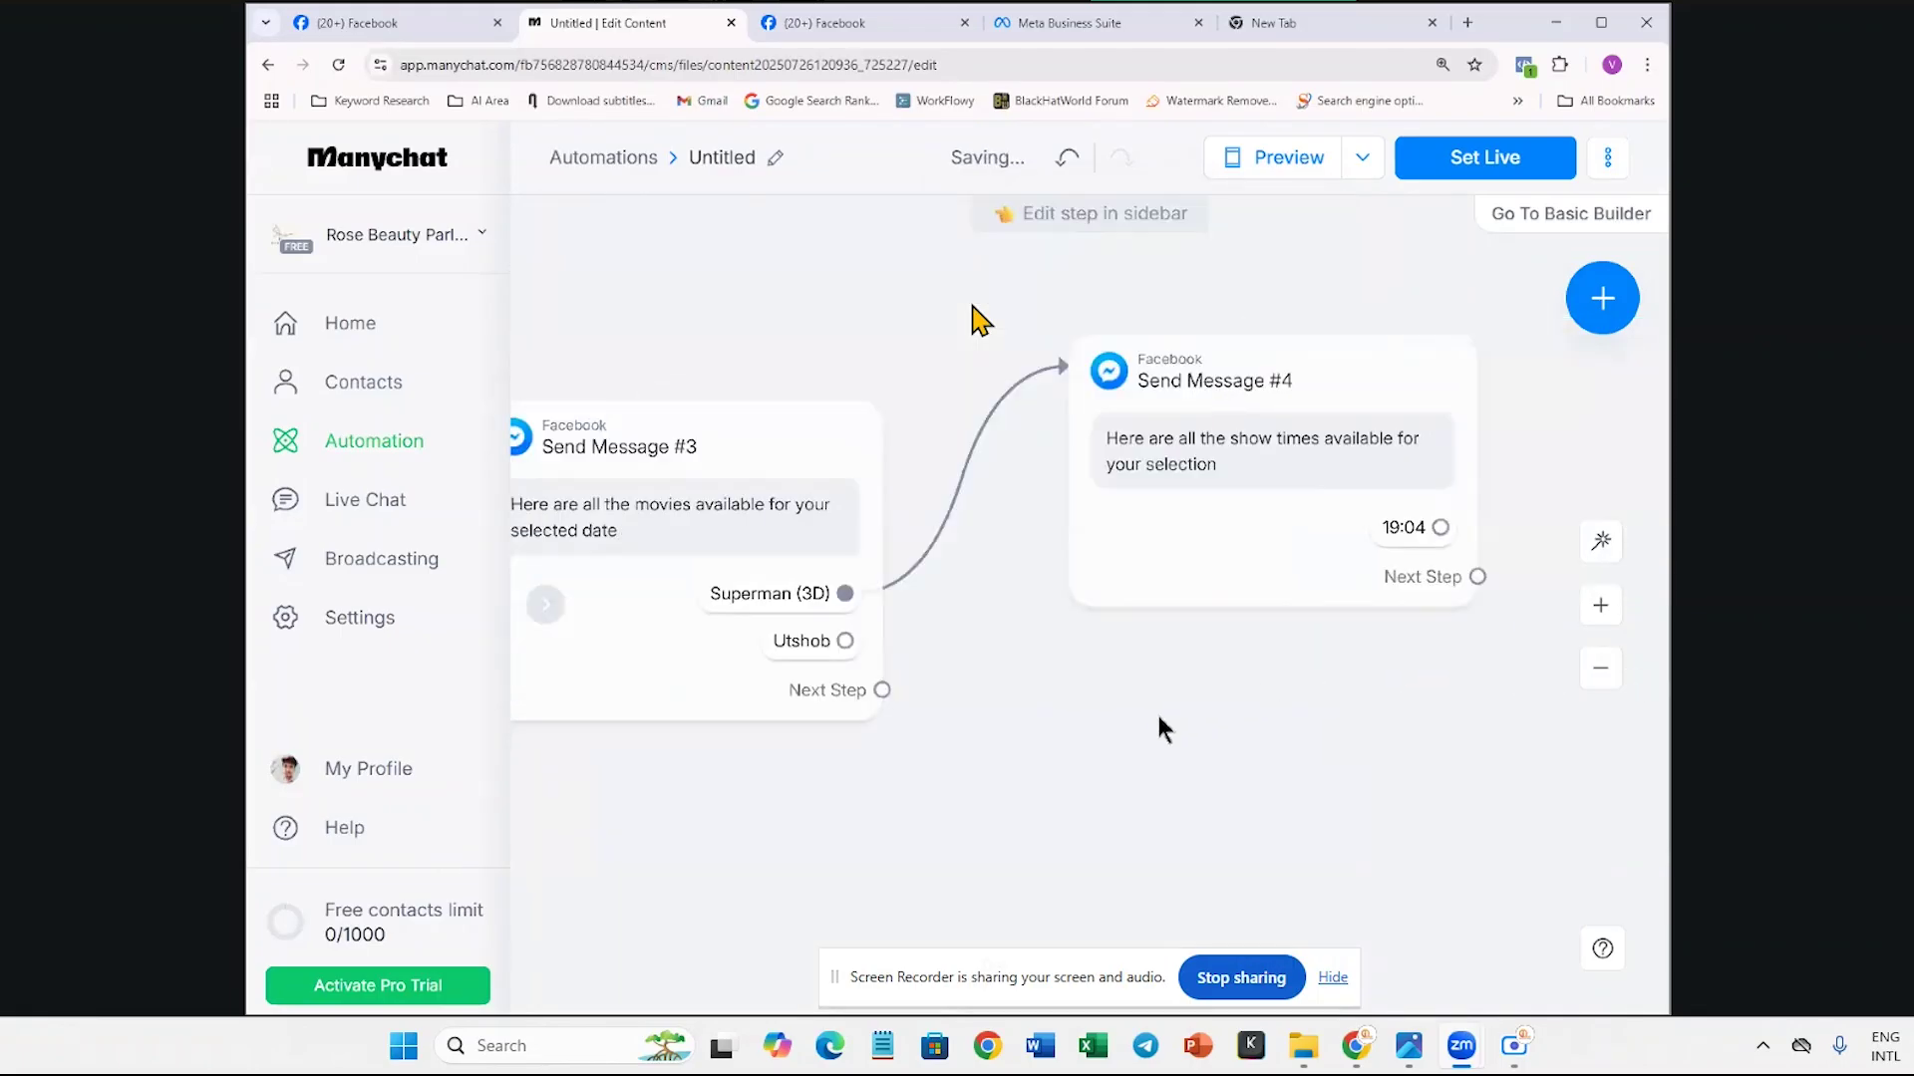
# Switch to the STAR Cineplex chat, choose the 19:40 show time and copy the seat-type message.
pyautogui.click(348, 22)
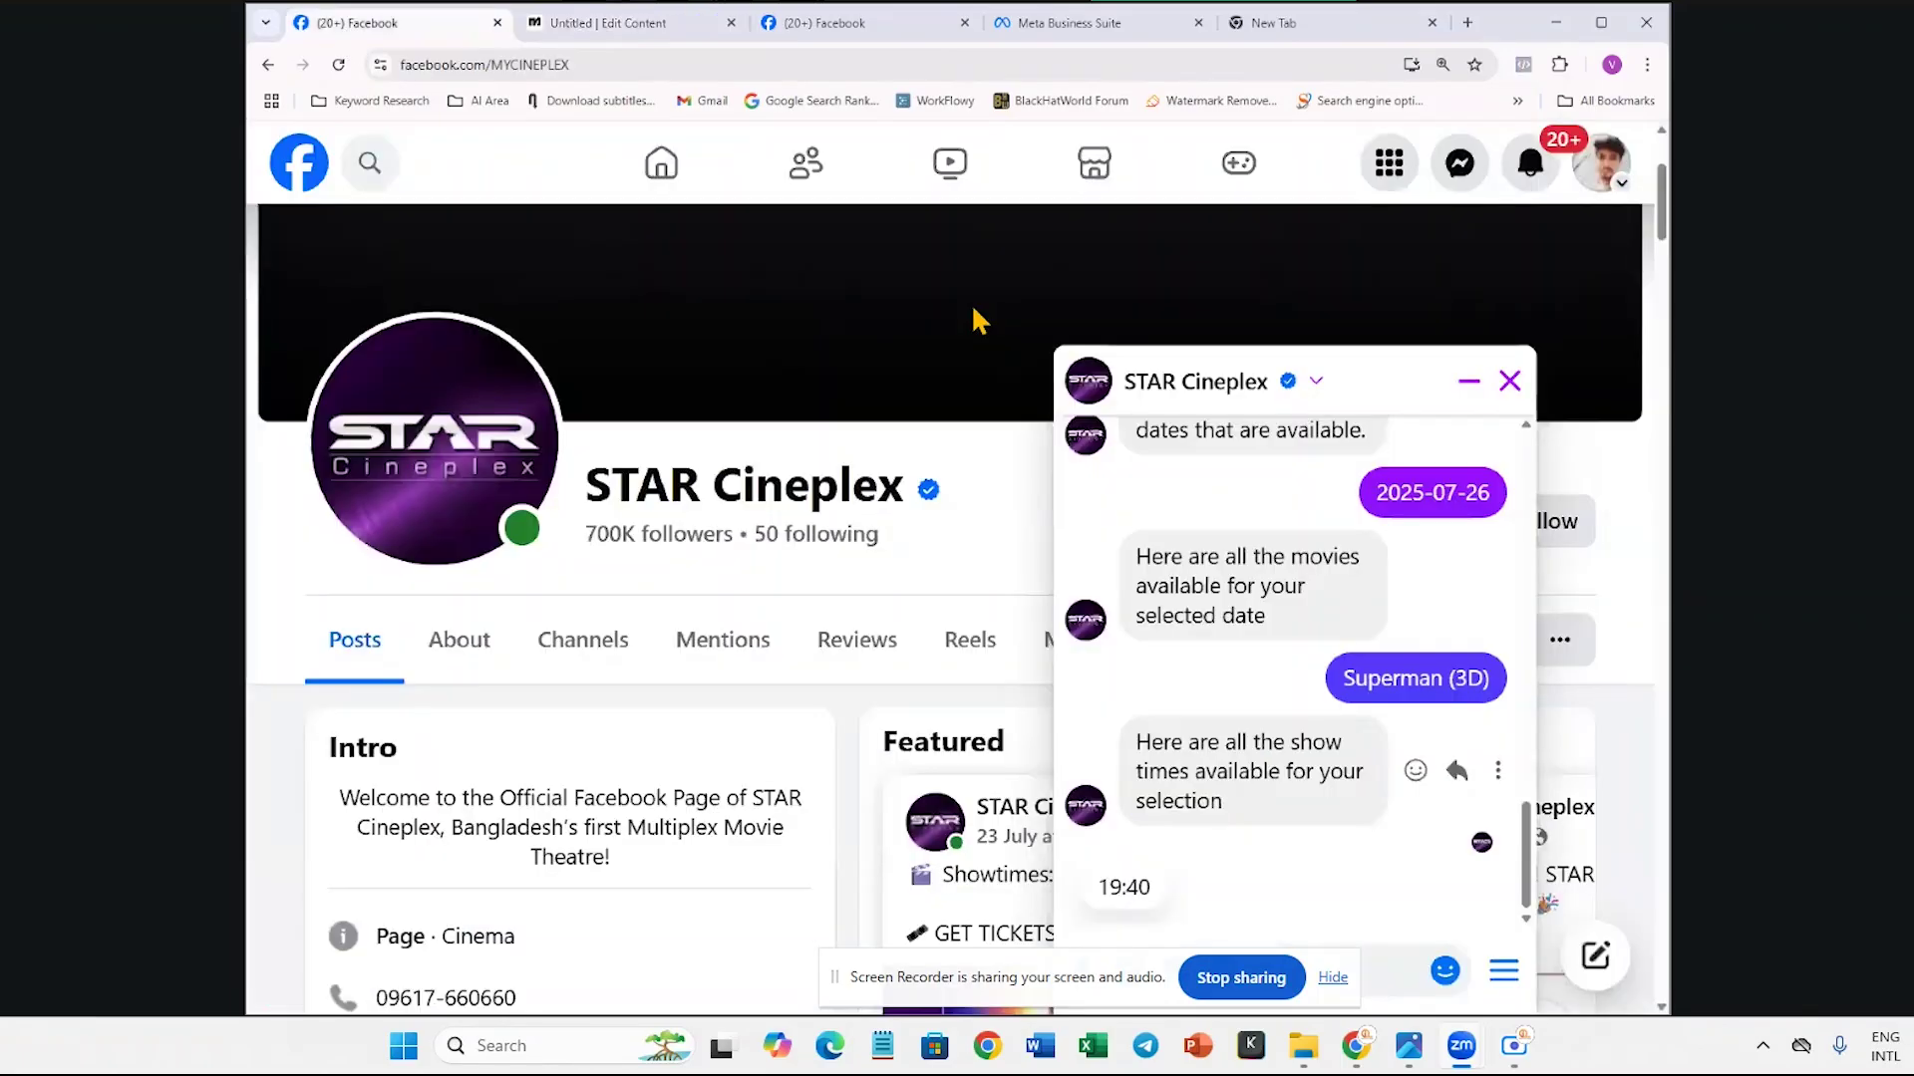
pyautogui.click(1126, 885)
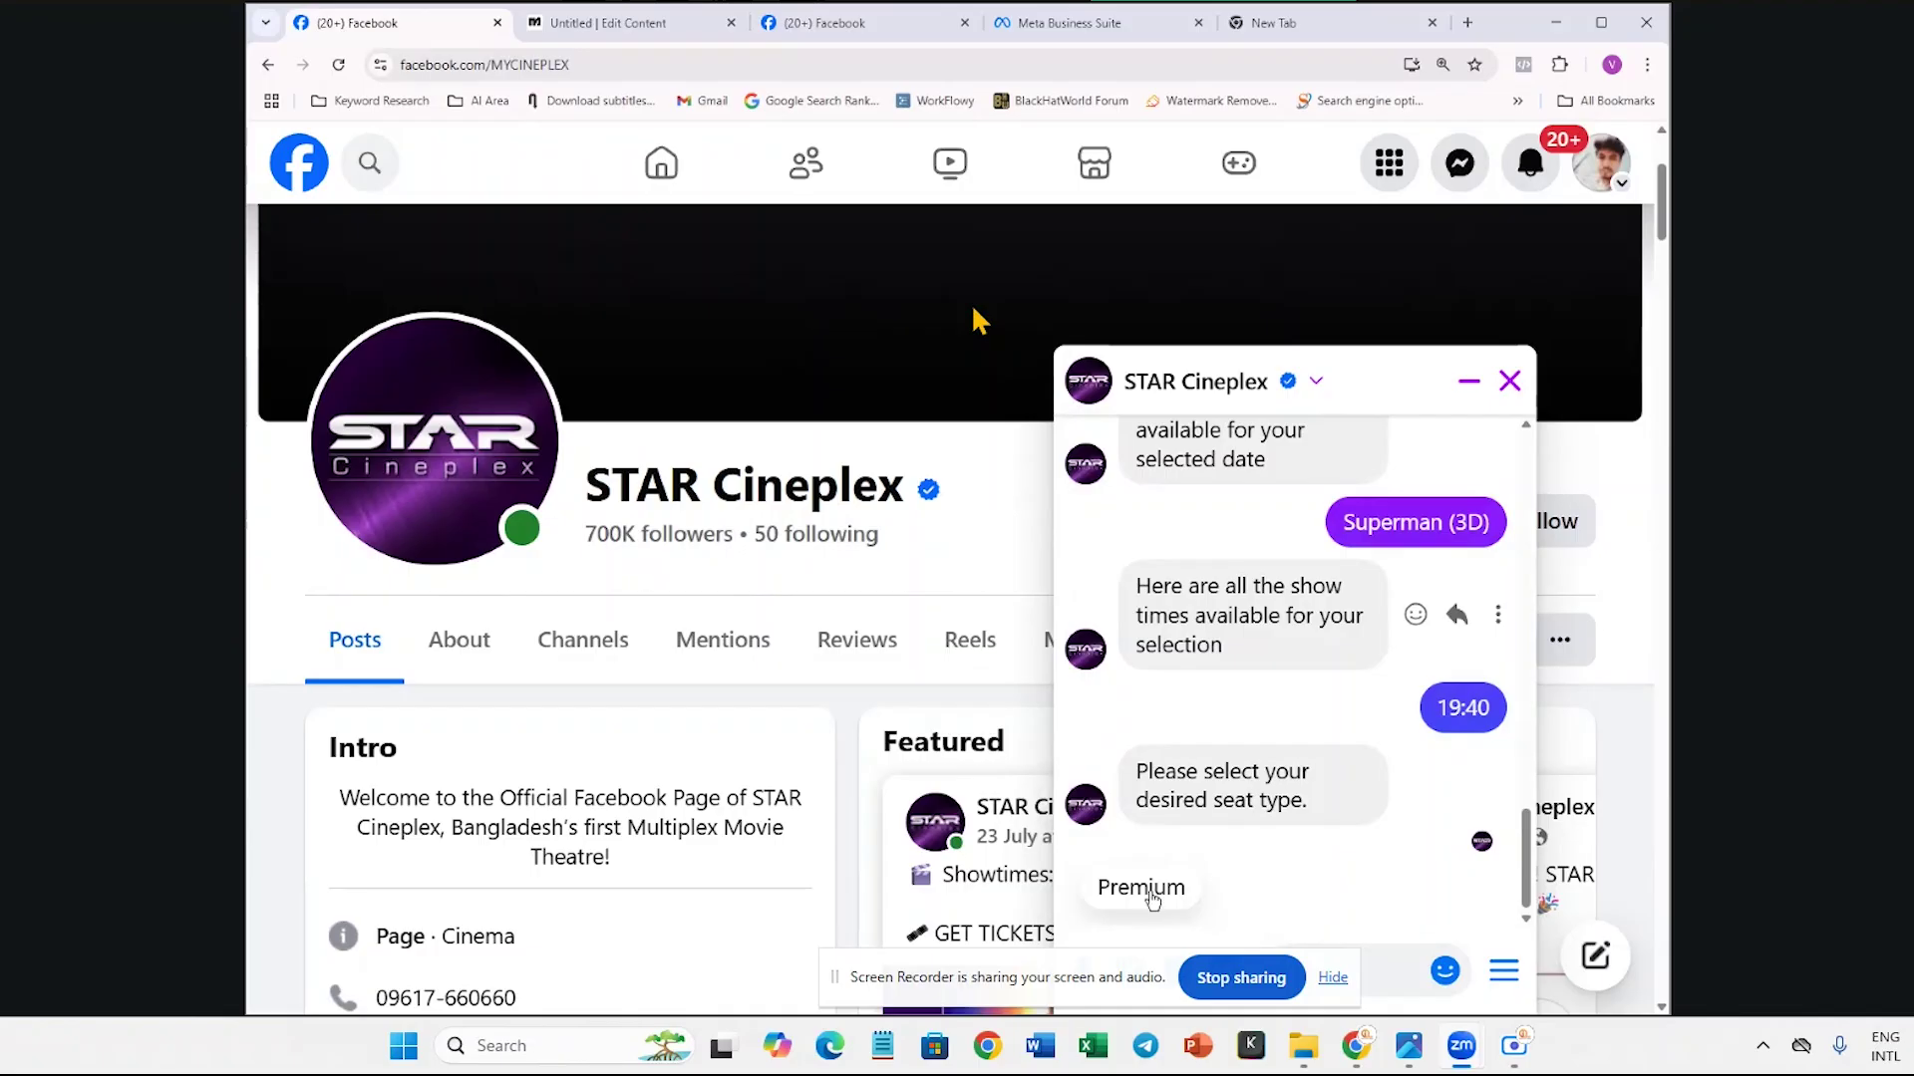
pyautogui.moveTo(1136, 773); pyautogui.dragTo(1392, 817)
pyautogui.hotkey('ctrl', 'c')
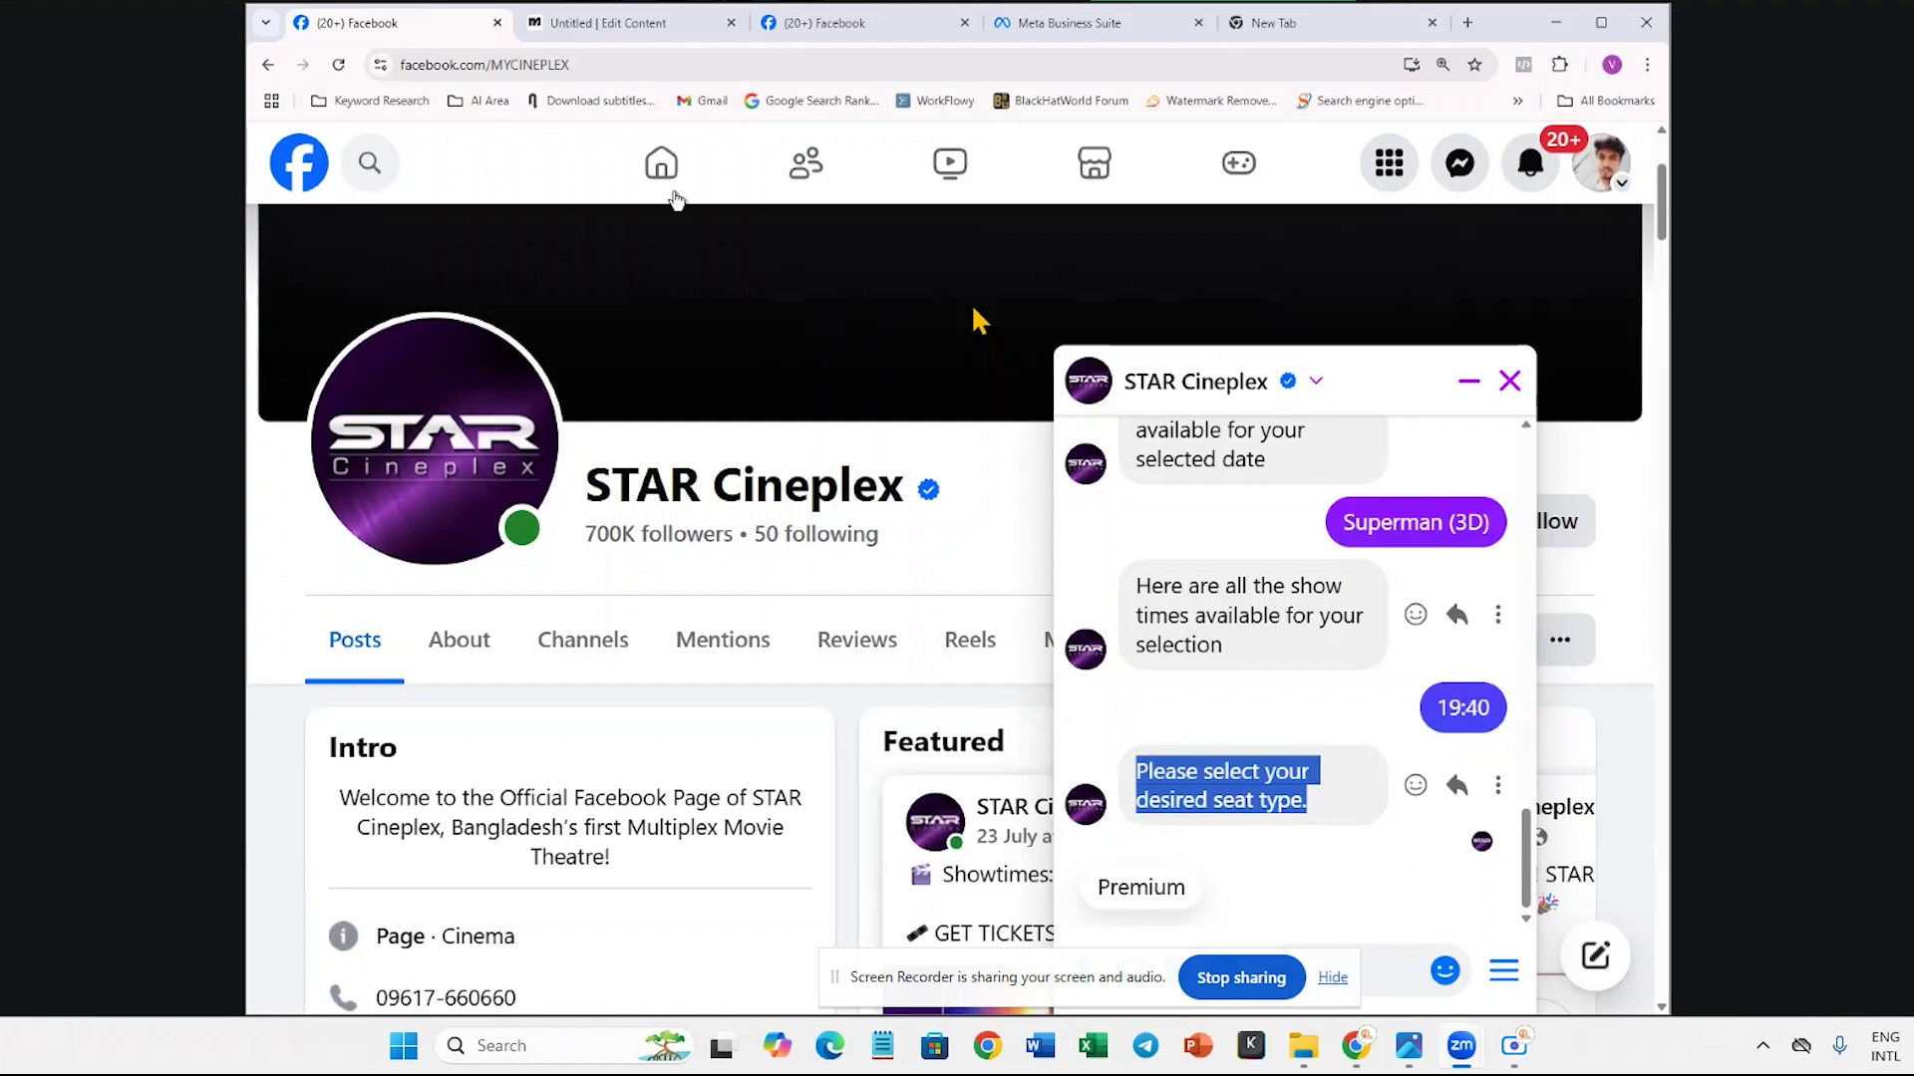
# In Manychat, connect the 19:04 quick reply to a new Messenger message containing the copied seat-type text.
pyautogui.click(643, 21)
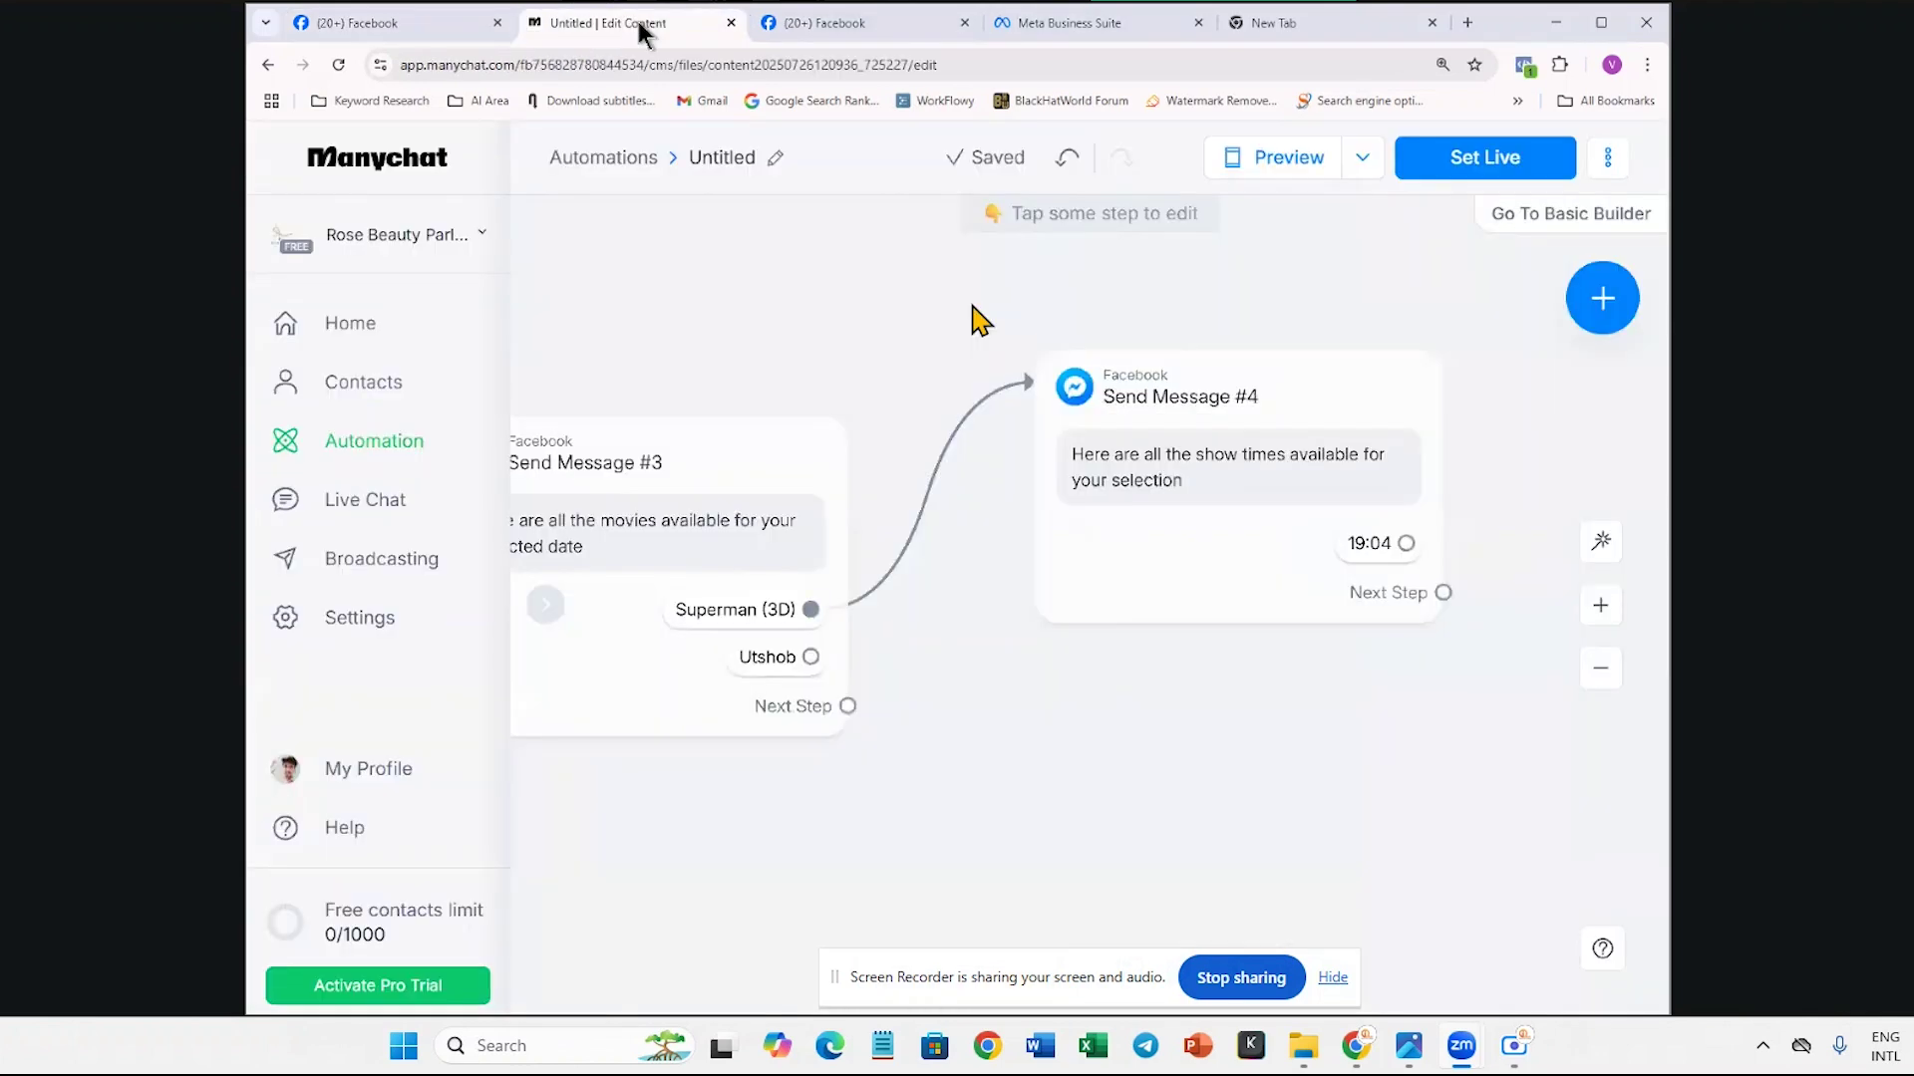
pyautogui.click(1056, 529)
pyautogui.moveTo(1152, 635); pyautogui.dragTo(845, 708)
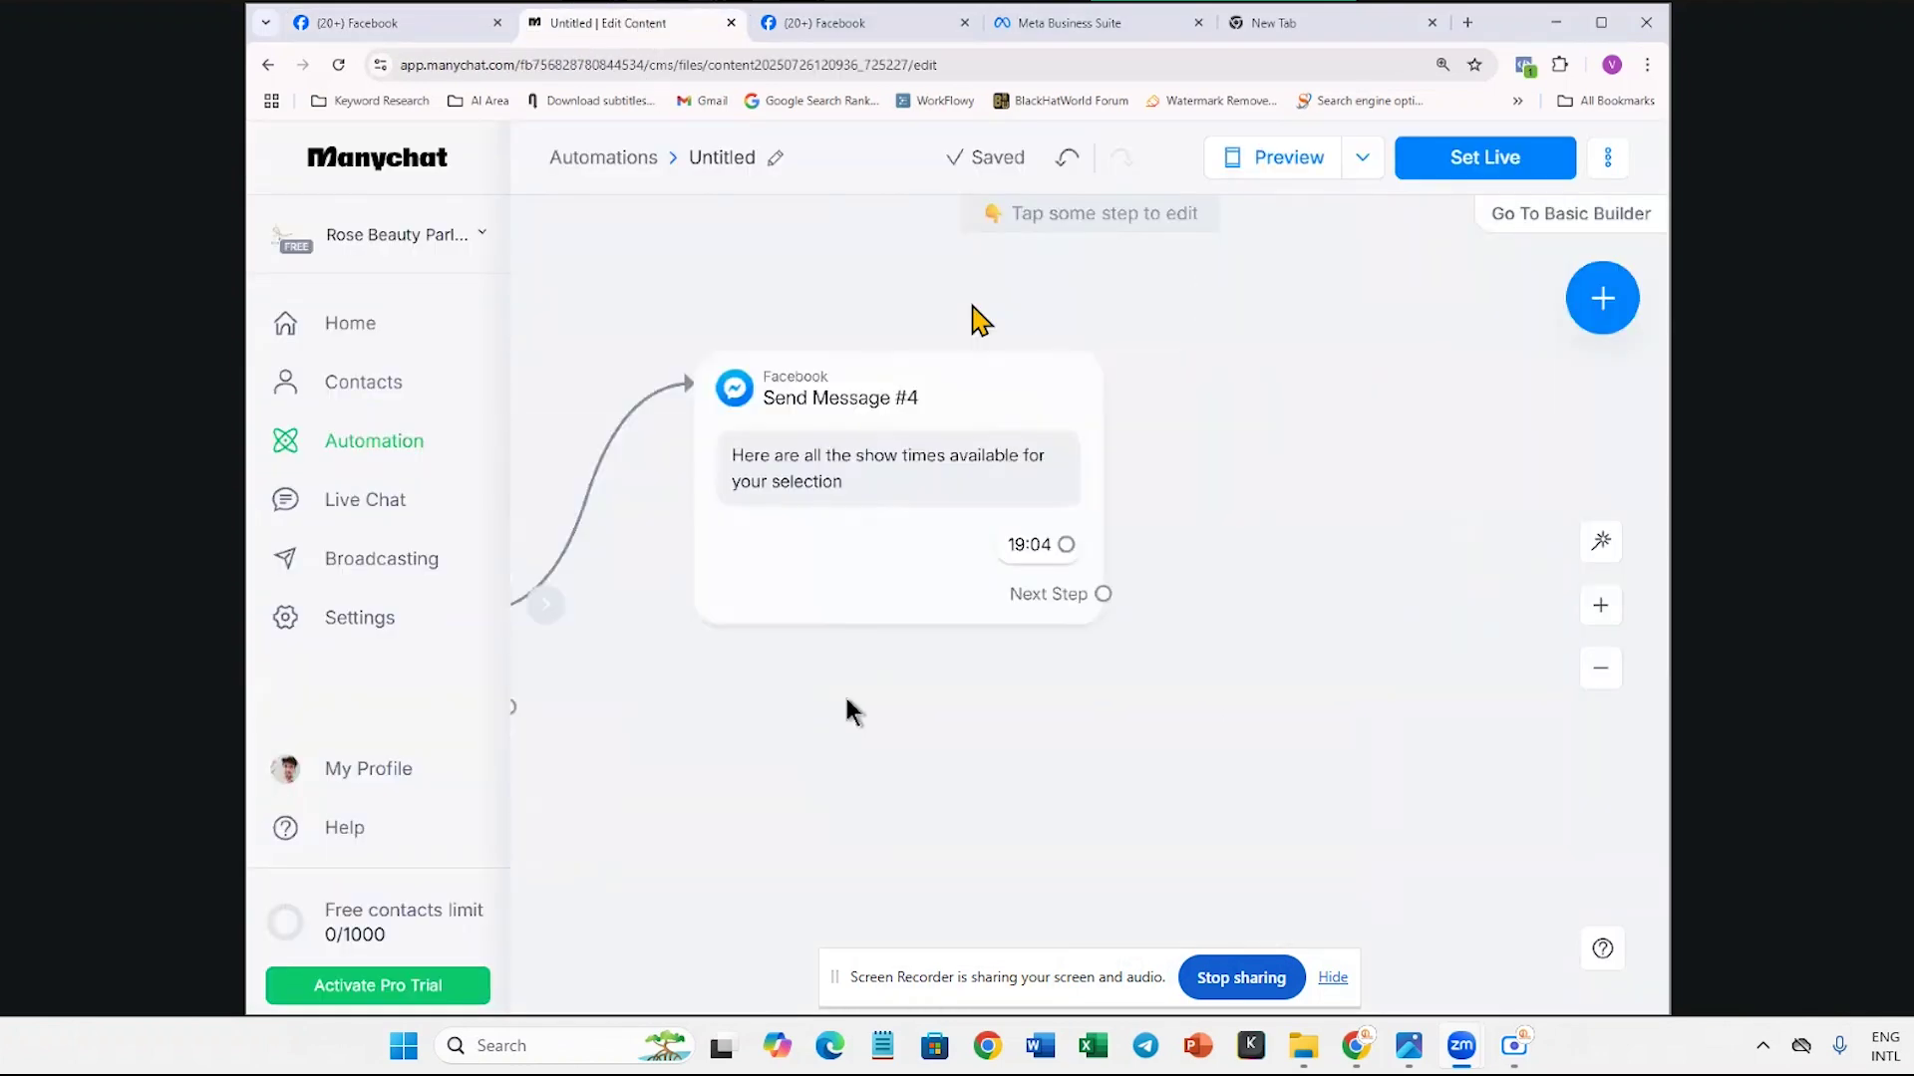
pyautogui.click(1026, 566)
pyautogui.moveTo(1028, 548); pyautogui.dragTo(1240, 329)
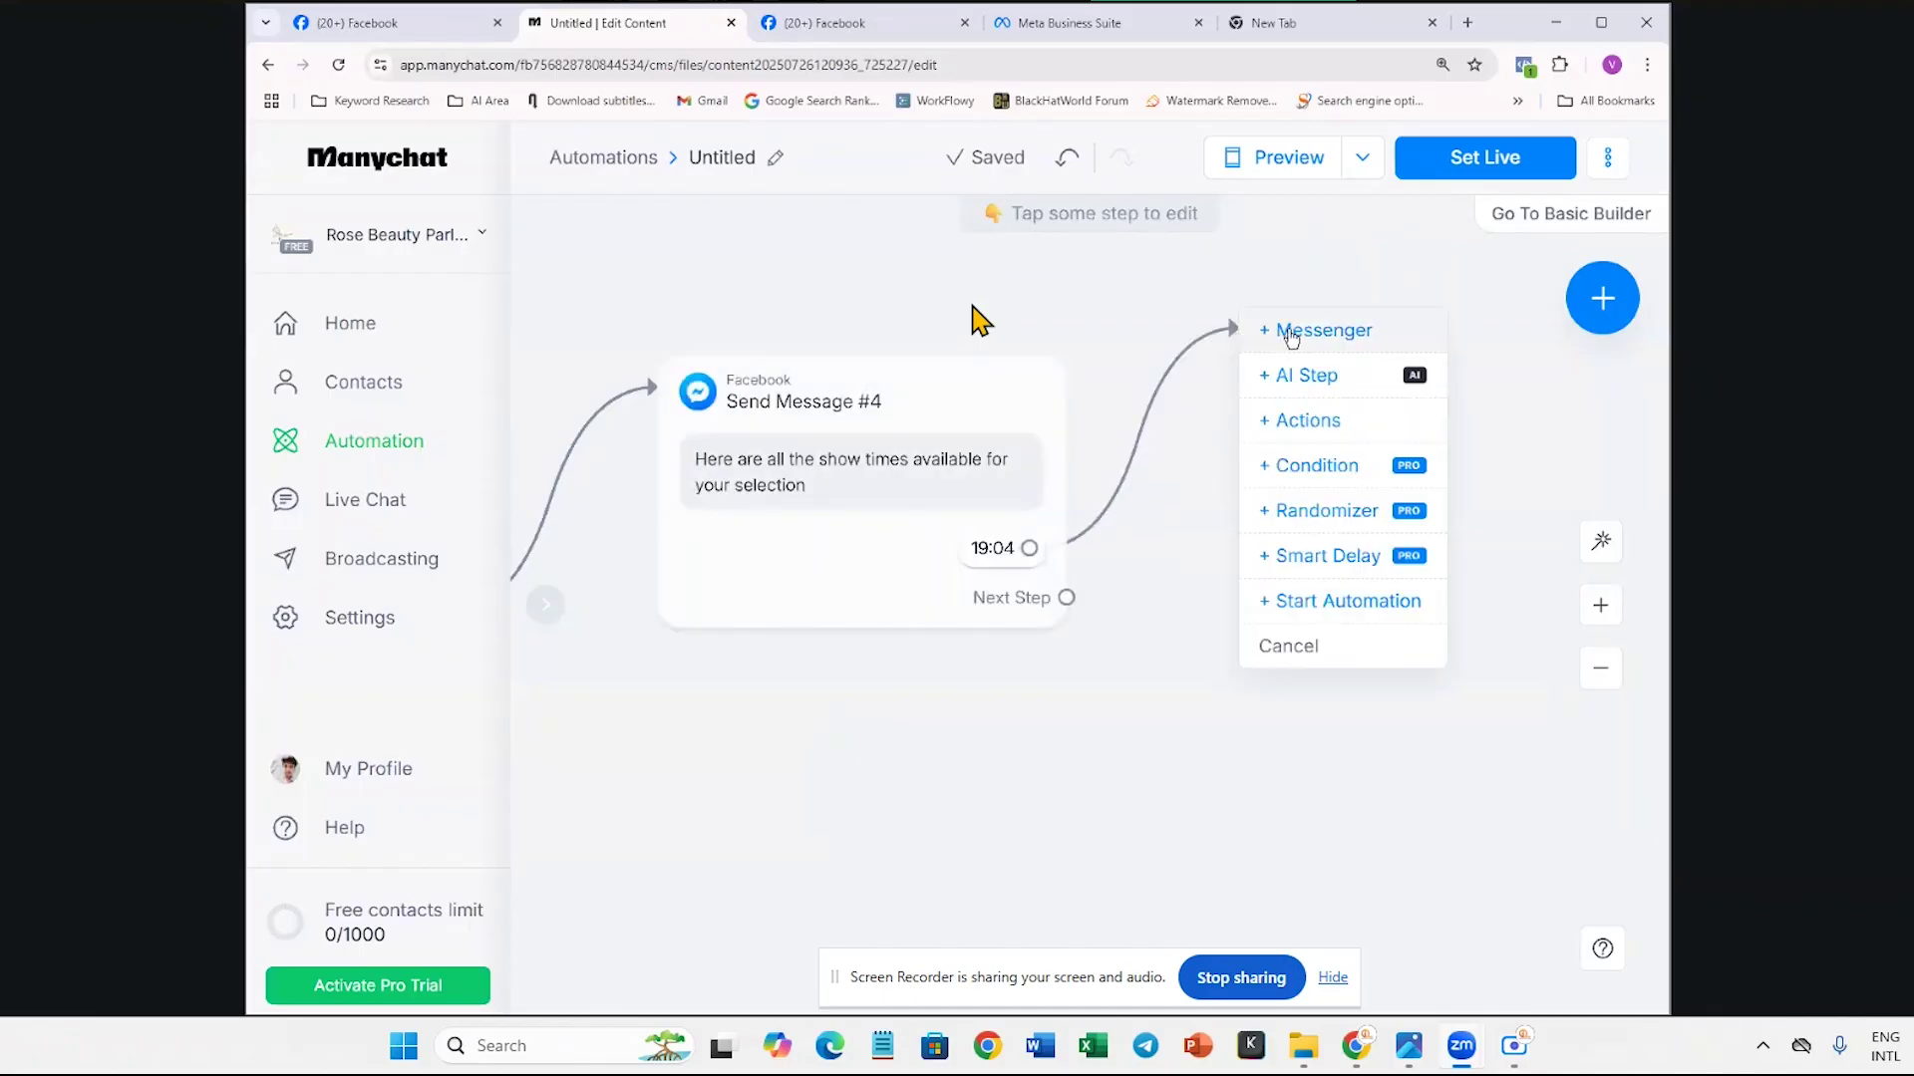
pyautogui.click(1324, 329)
pyautogui.hotkey('ctrl', 'v')
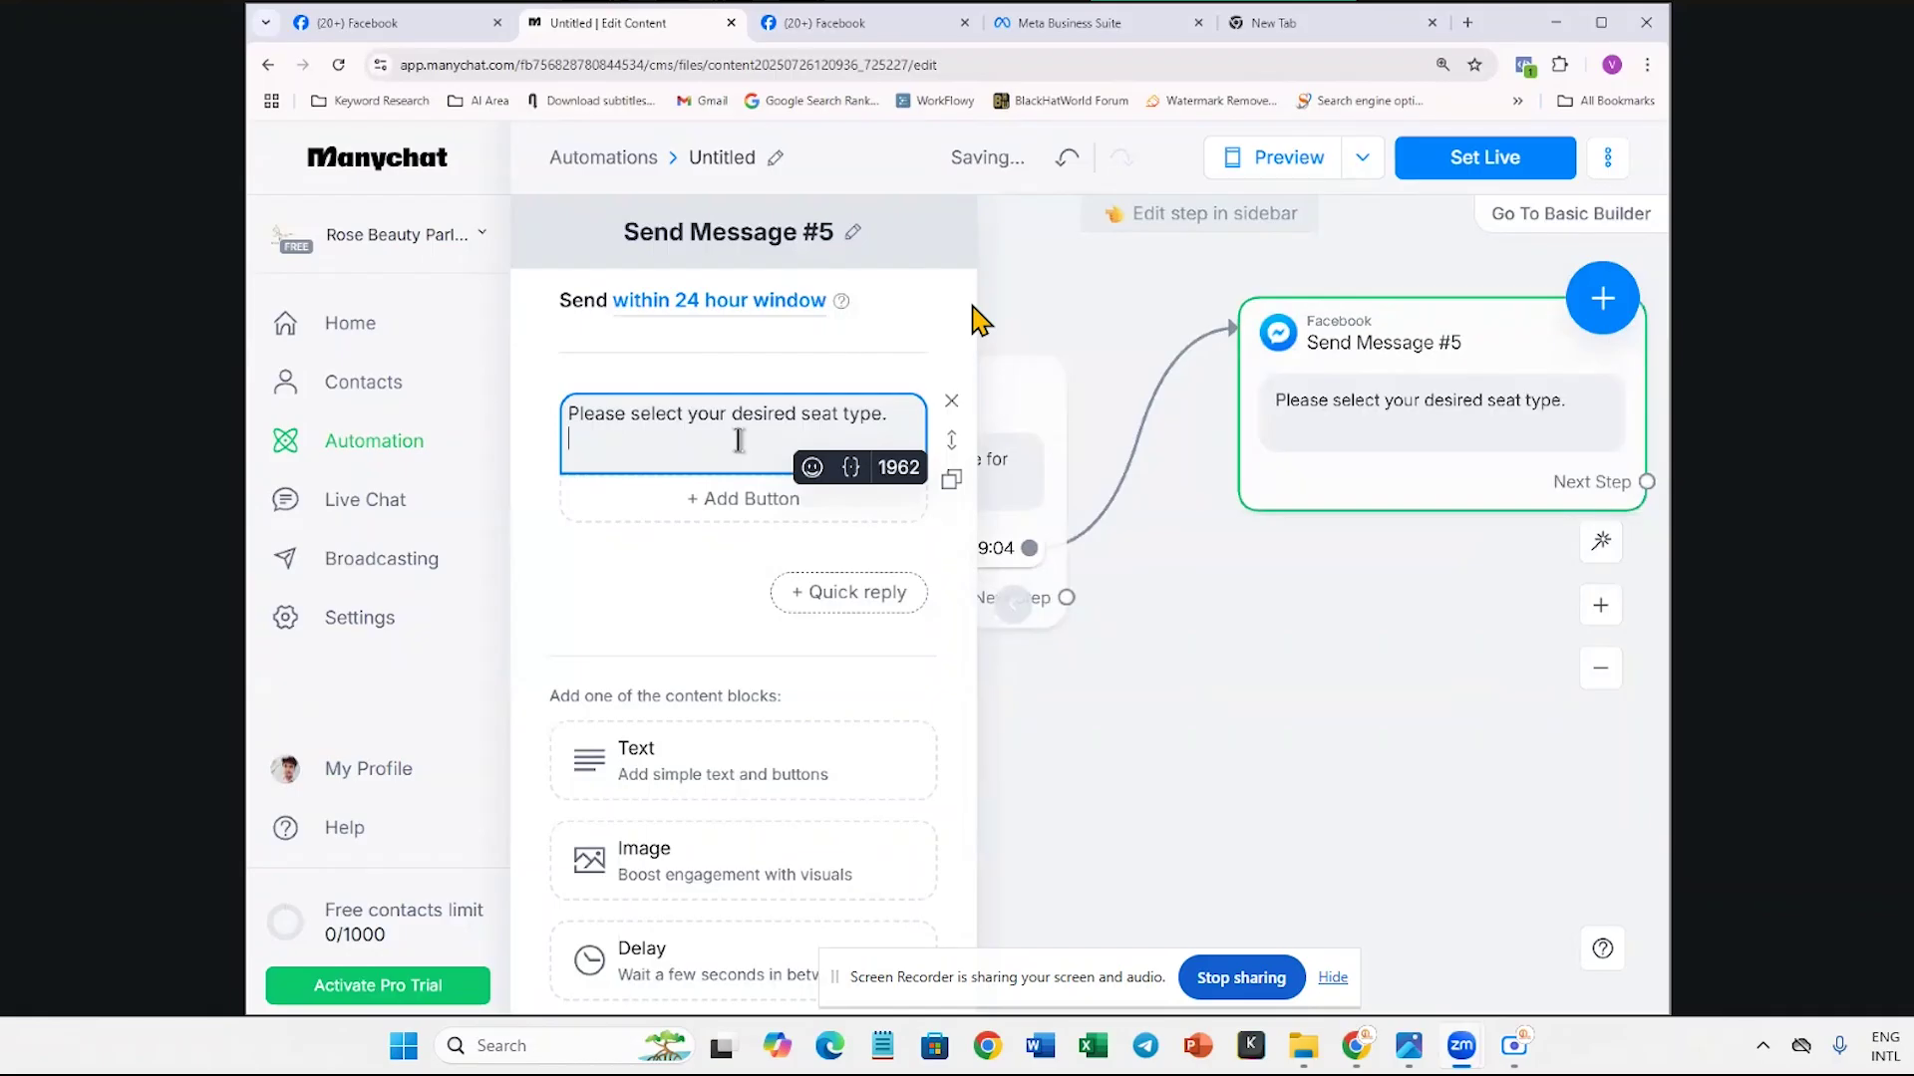
# Add a quick reply labelled Premium to the seat-type message.
pyautogui.click(829, 594)
pyautogui.write('Premi')
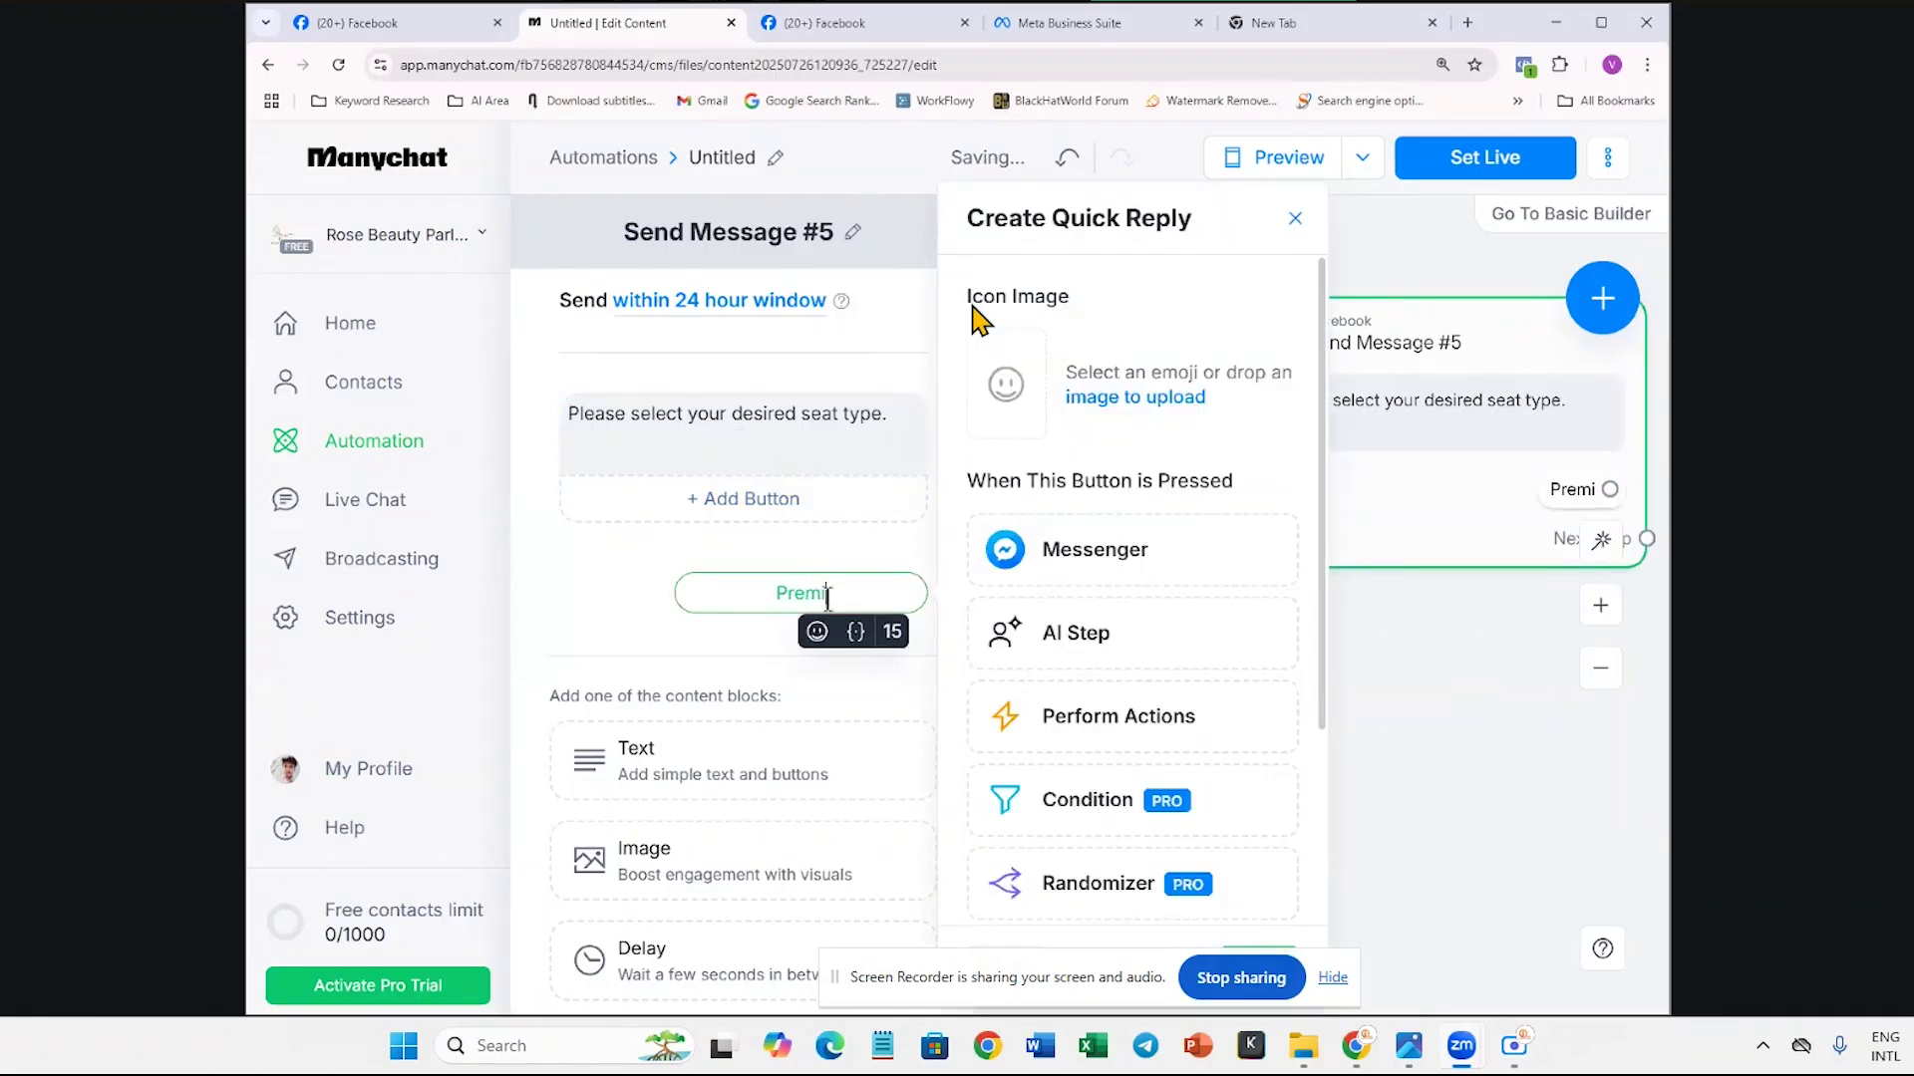
pyautogui.write('um')
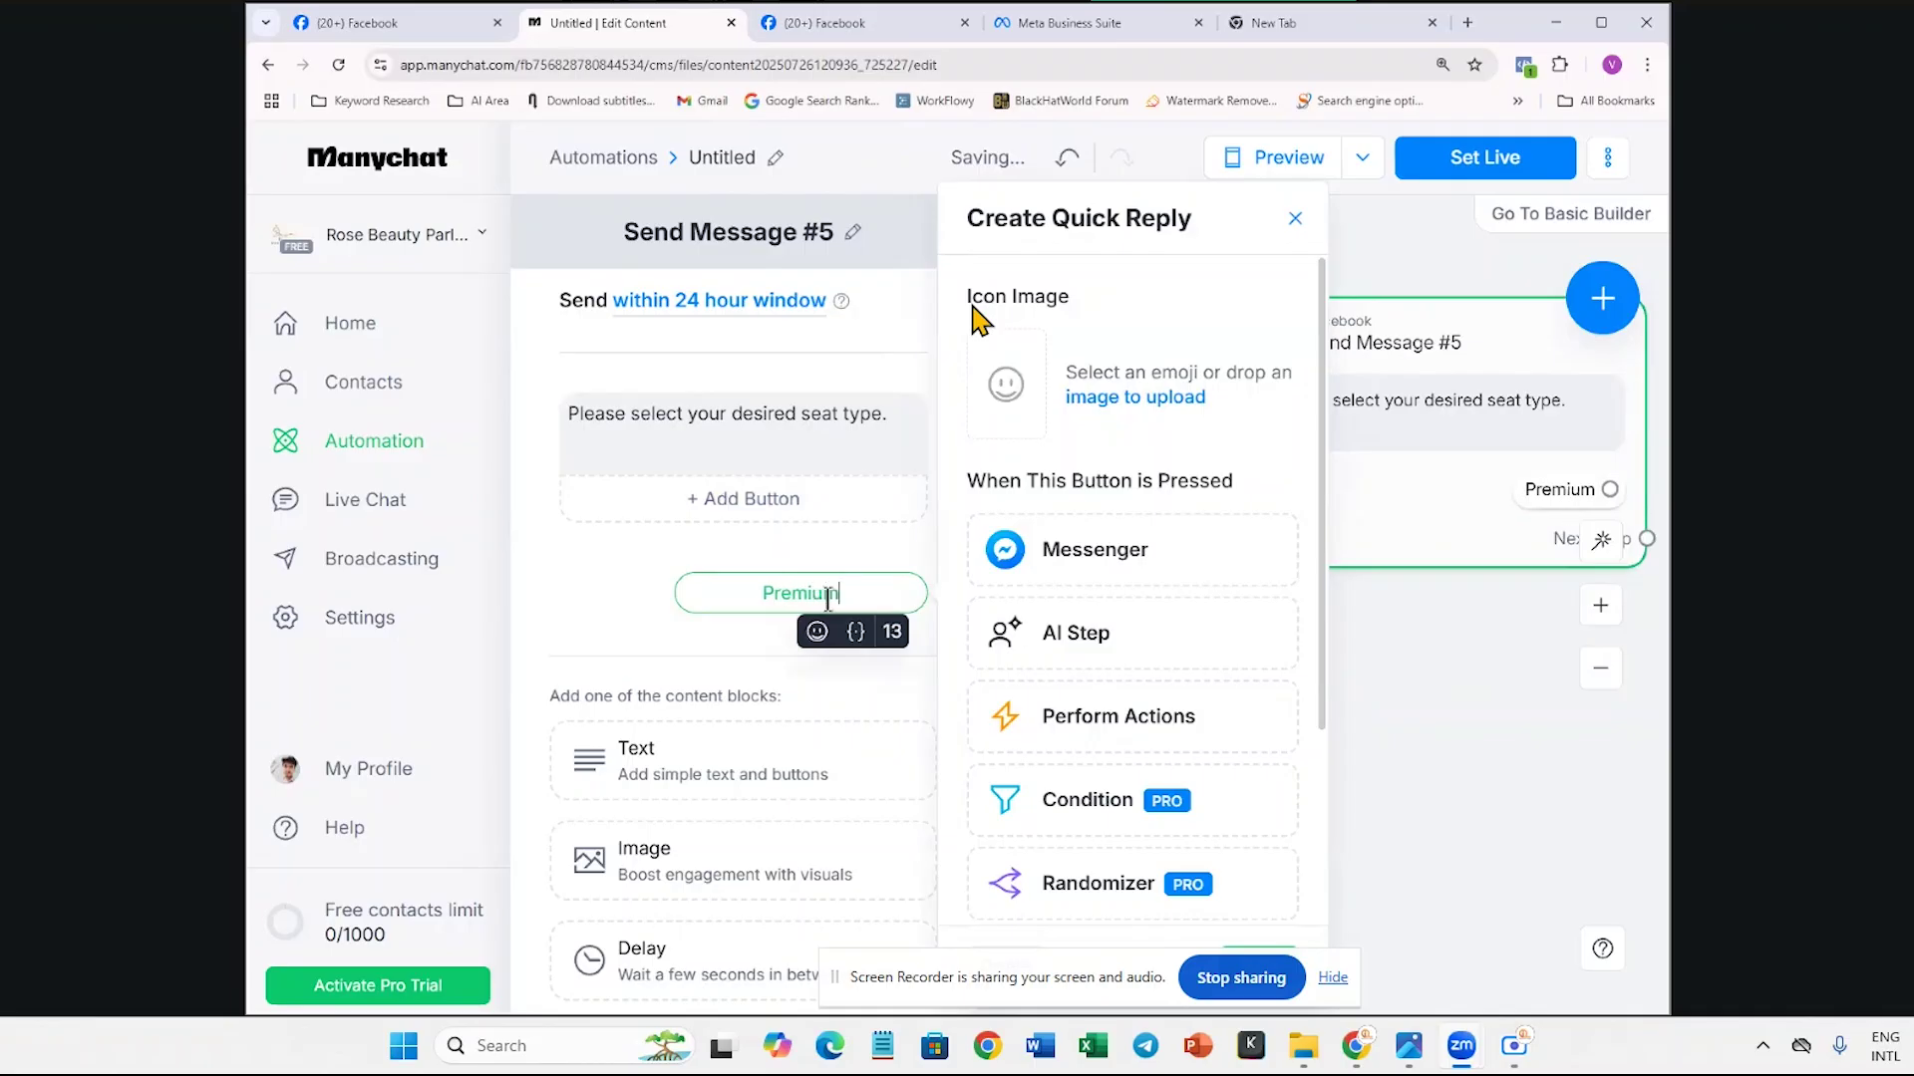
pyautogui.click(705, 632)
# Add a second quick reply labelled Regular to the seat-type message.
pyautogui.click(809, 646)
pyautogui.write('Regular')
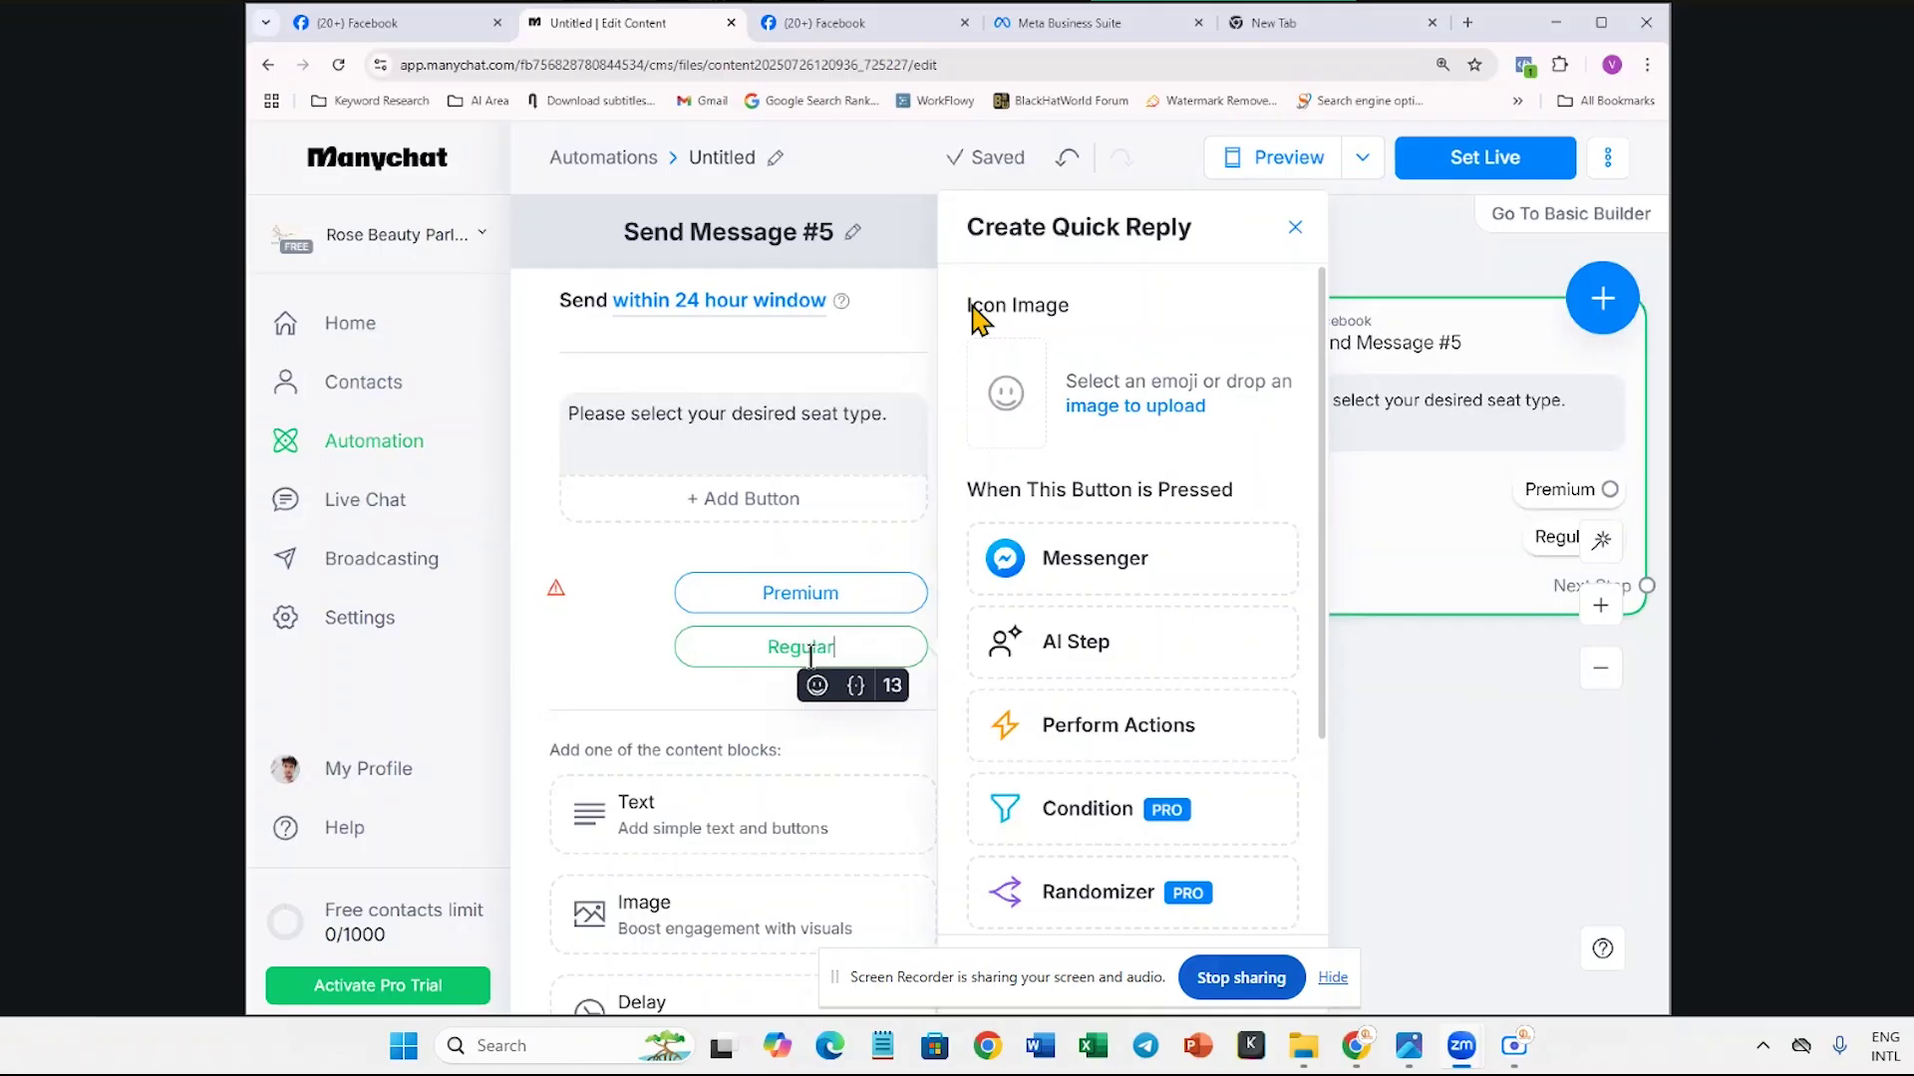
pyautogui.click(760, 702)
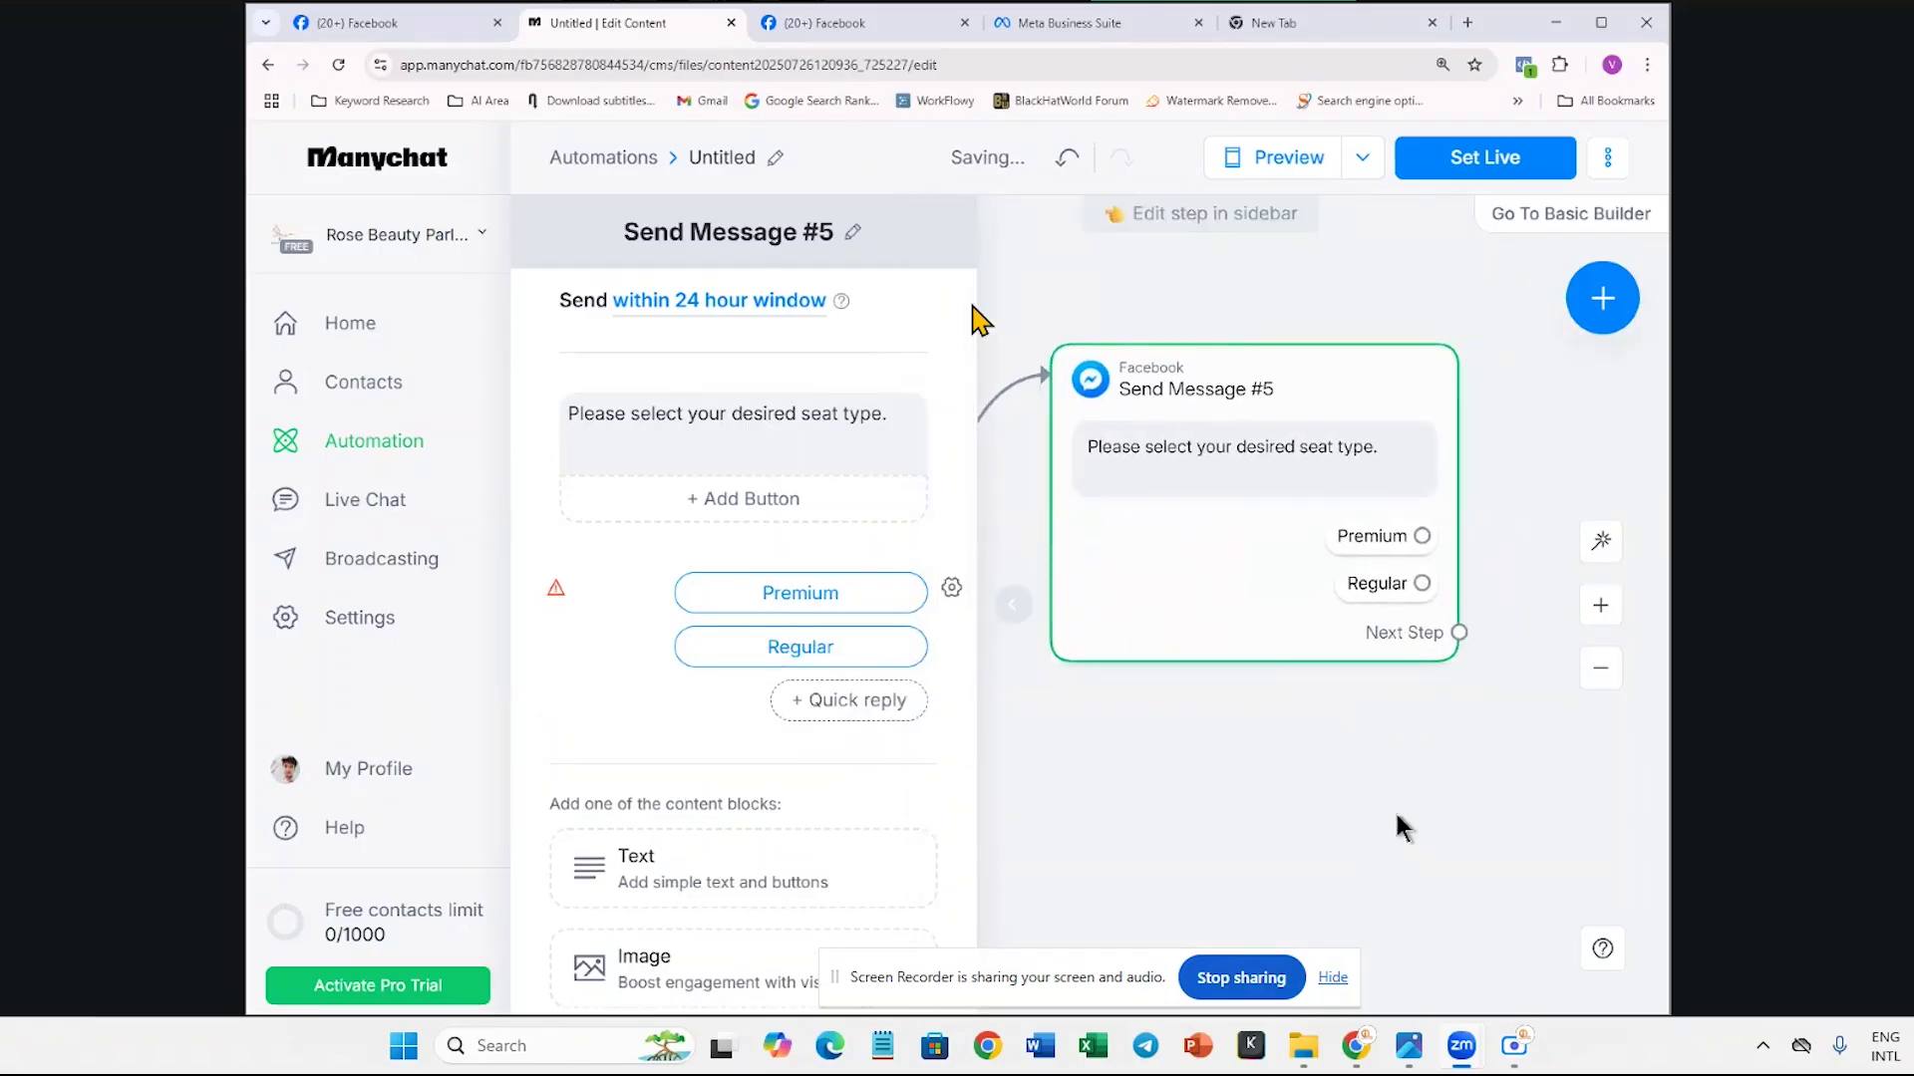
# In the STAR Cineplex chat, choose the Premium seat type and copy the ticket-price message to bring back to Manychat.
pyautogui.click(379, 23)
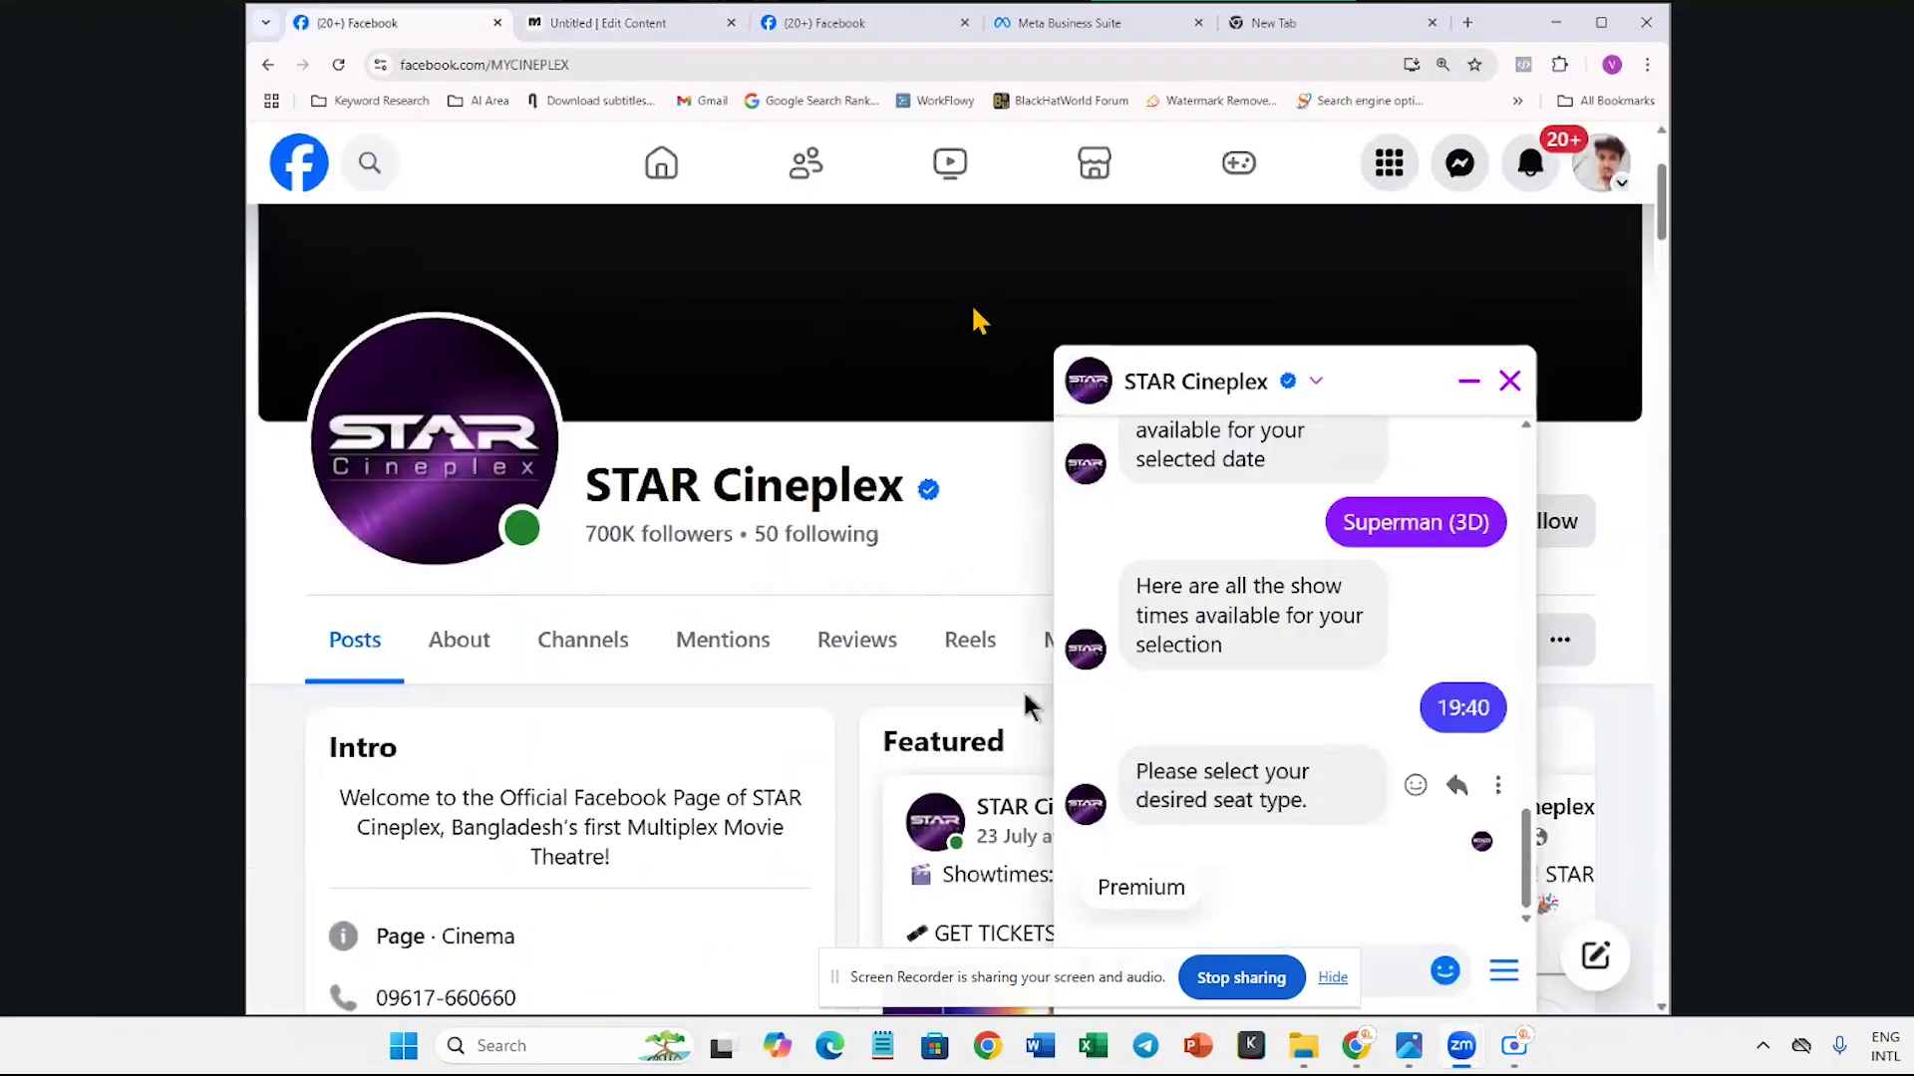
pyautogui.click(1139, 890)
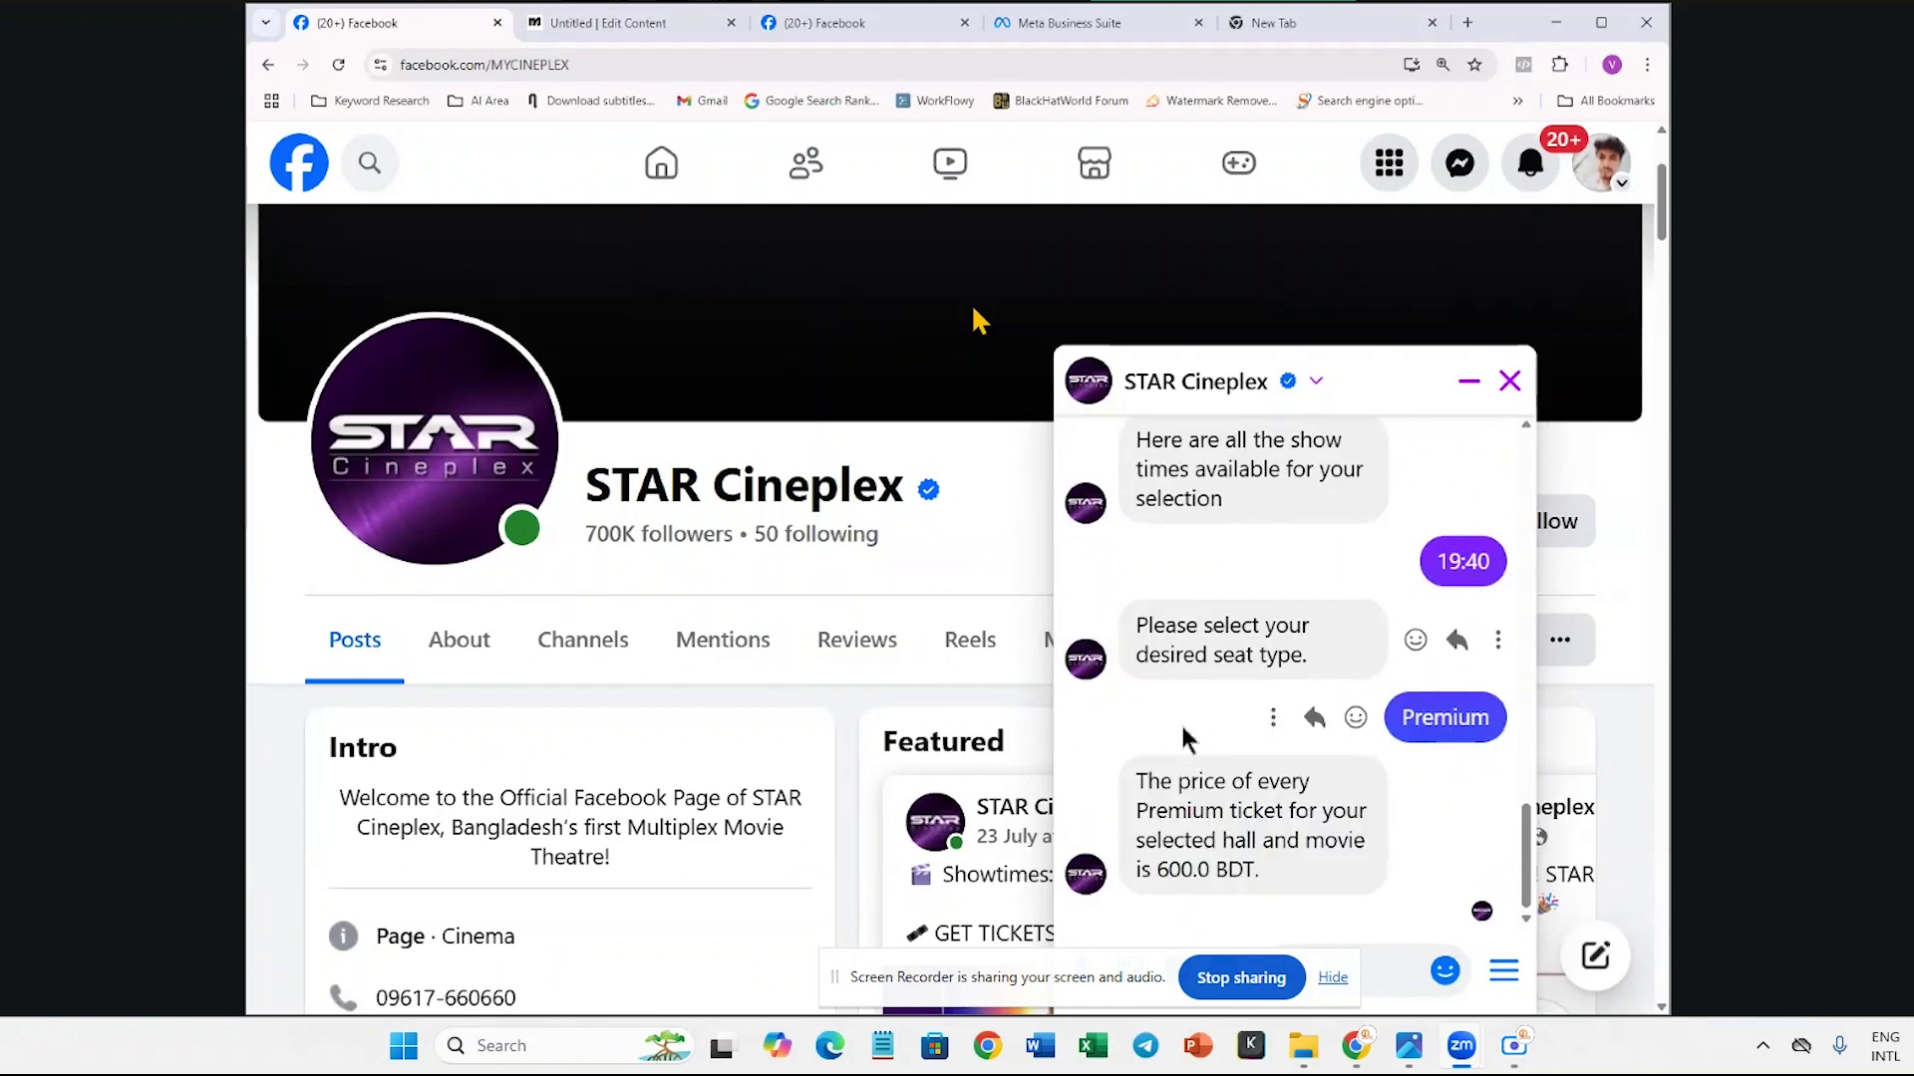
pyautogui.moveTo(1143, 783); pyautogui.dragTo(1261, 877)
pyautogui.click(1255, 720)
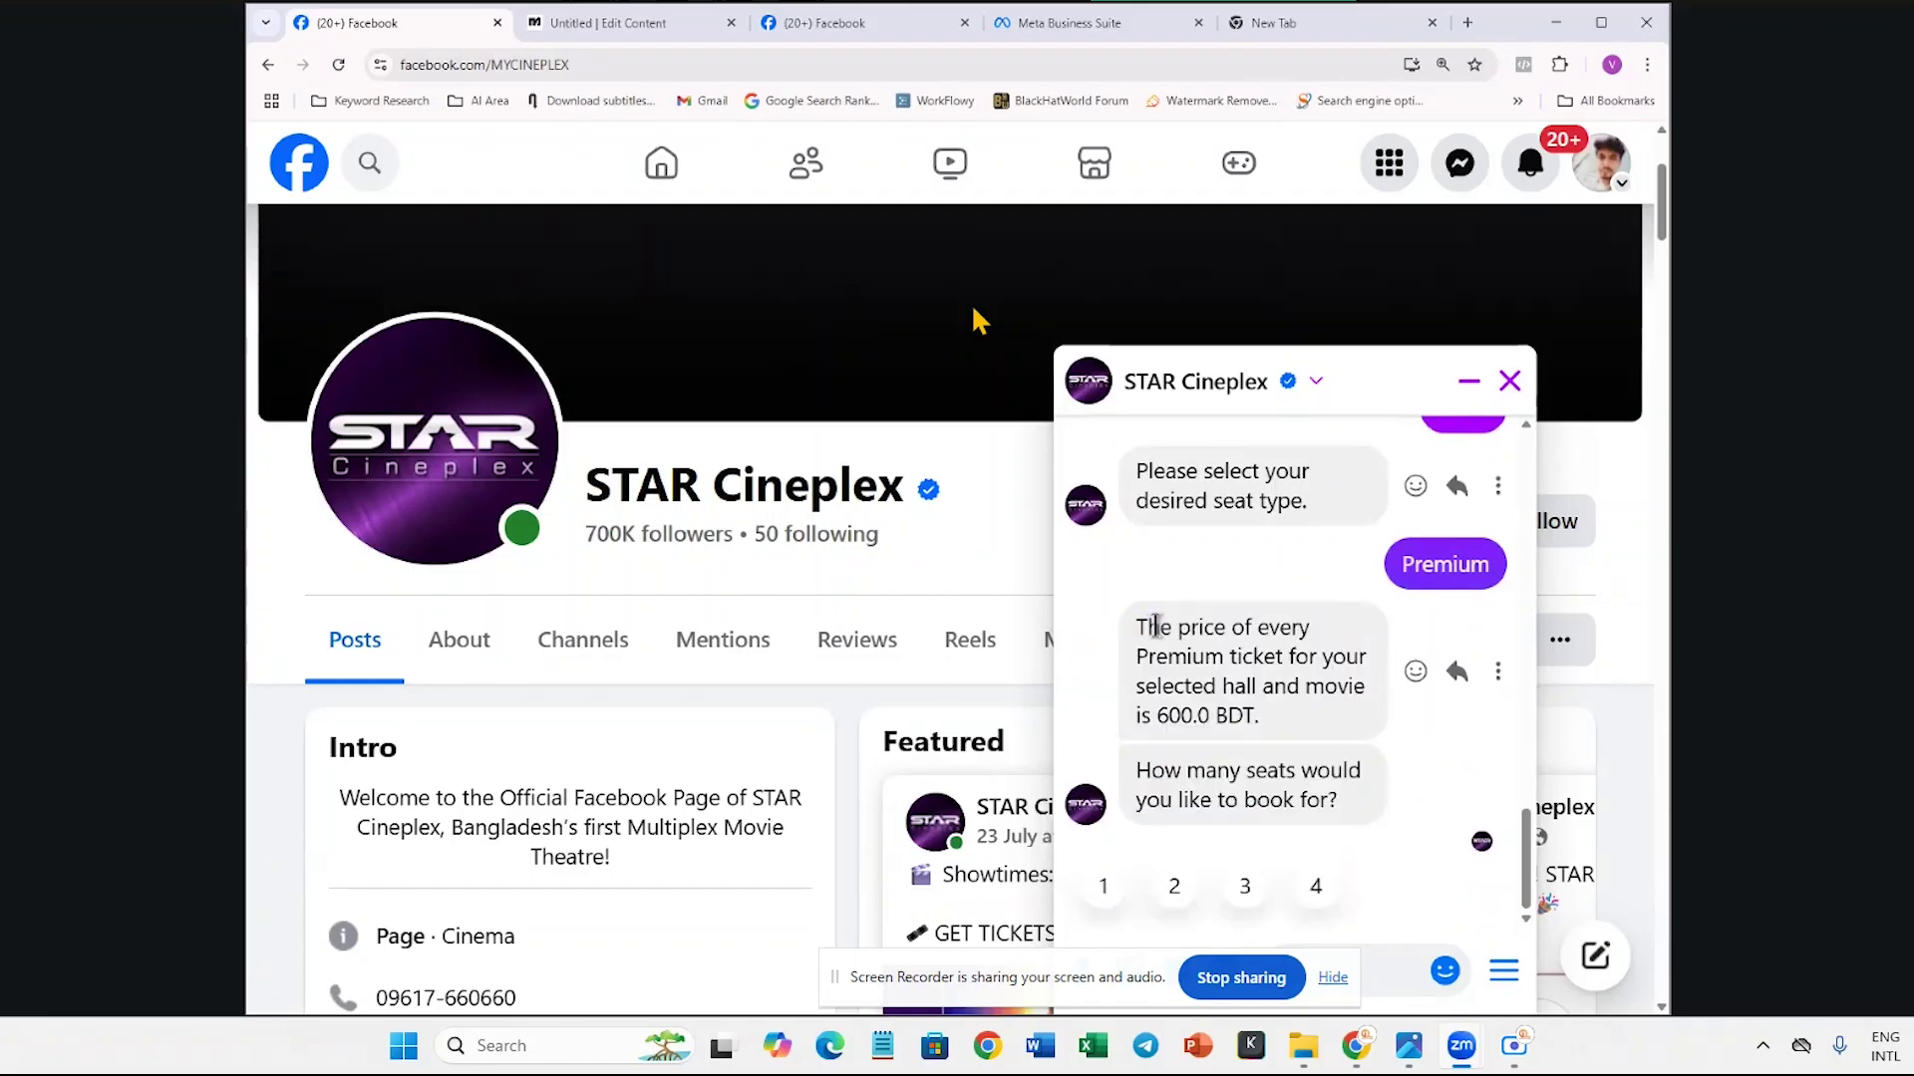
pyautogui.moveTo(1136, 626); pyautogui.dragTo(1270, 734)
pyautogui.hotkey('ctrl', 'c')
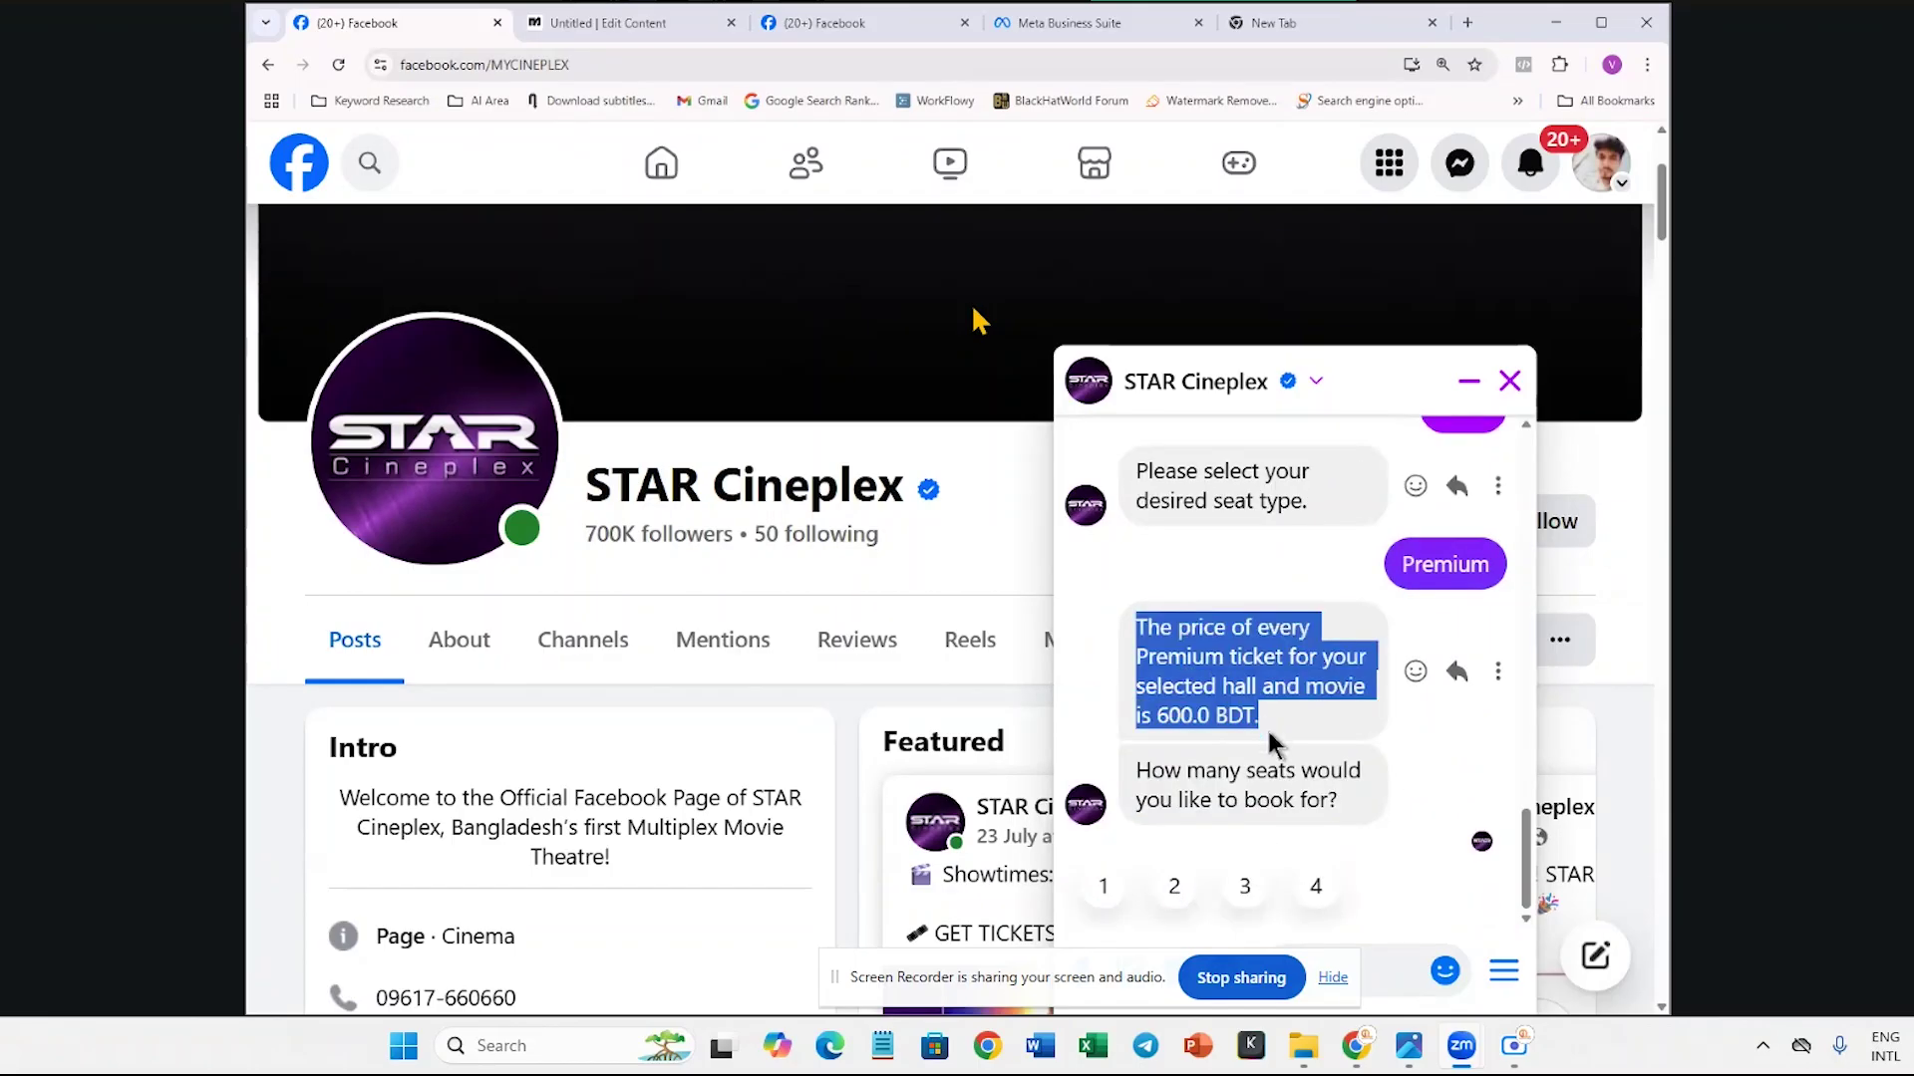
pyautogui.click(613, 22)
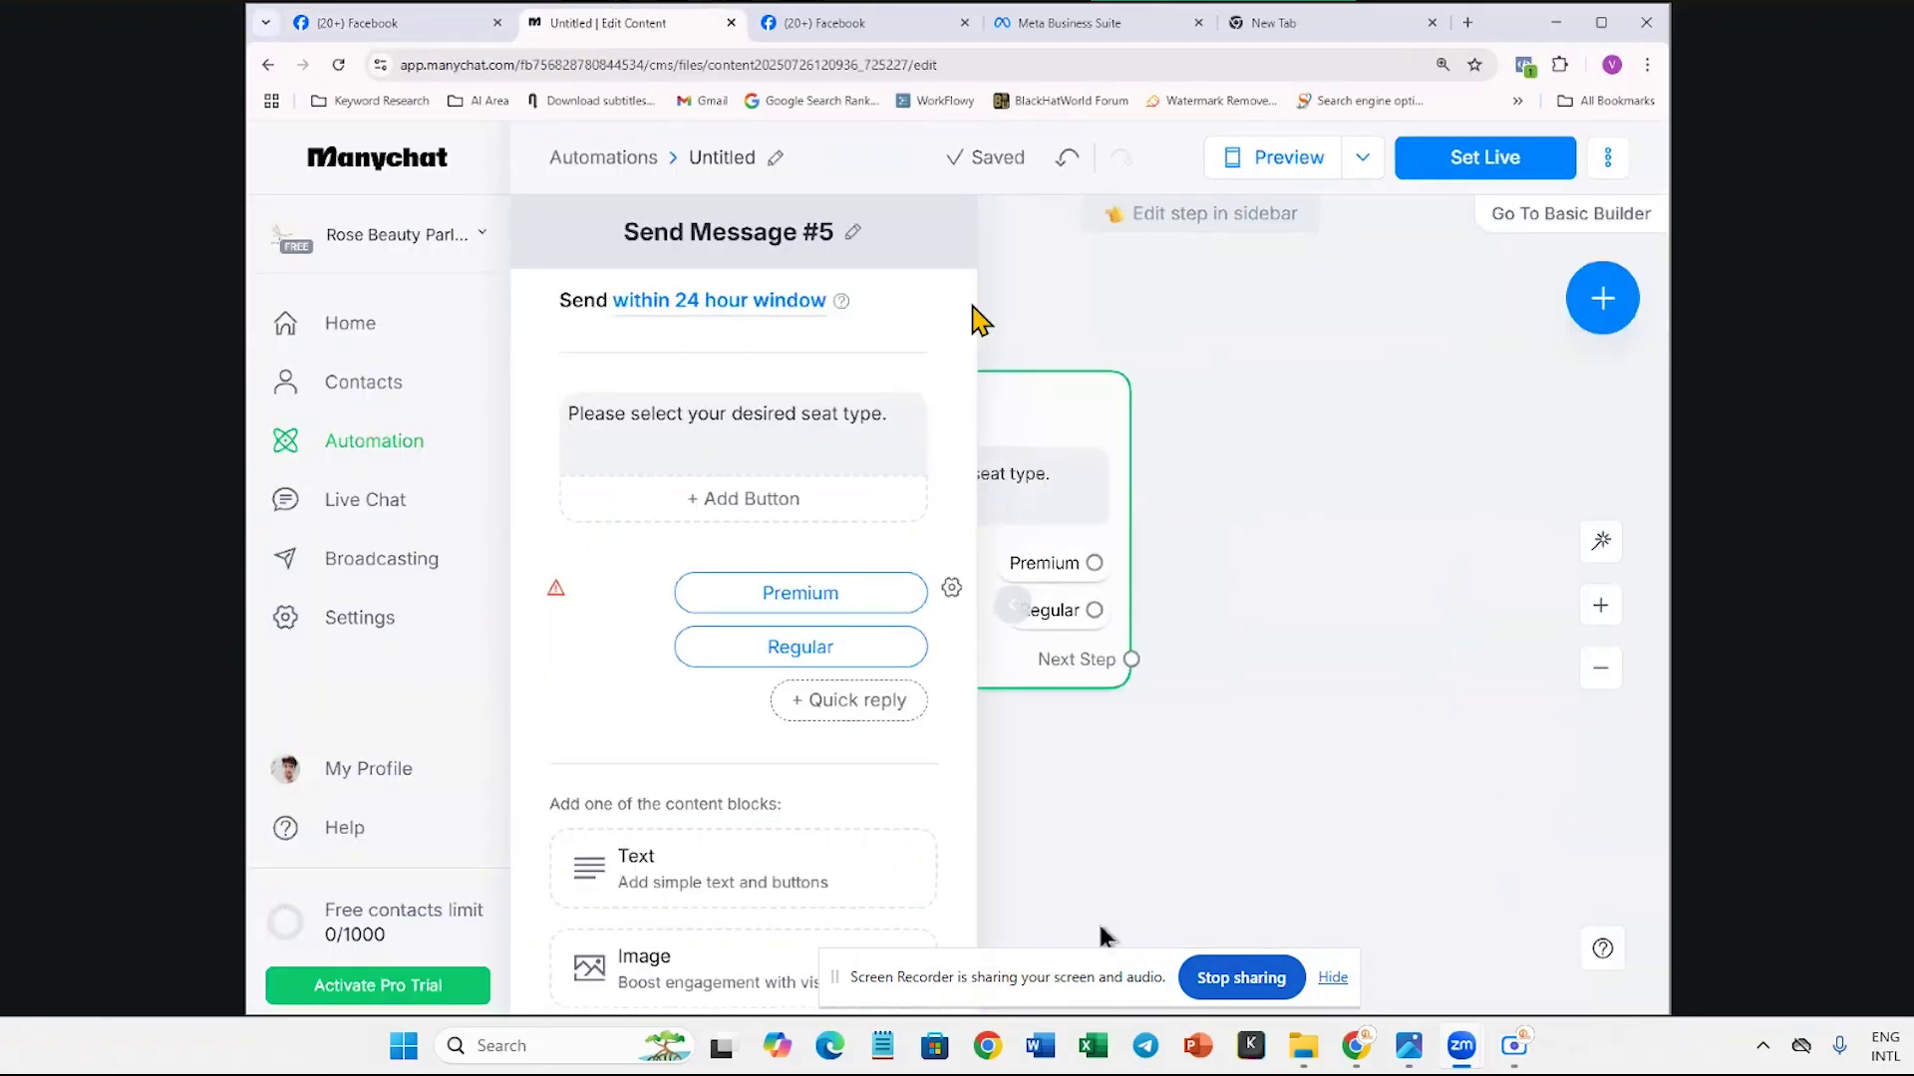
# Connect the Premium quick reply to a new Messenger message containing the copied ticket-price text.
pyautogui.moveTo(1318, 522); pyautogui.dragTo(1463, 398)
pyautogui.click(1407, 397)
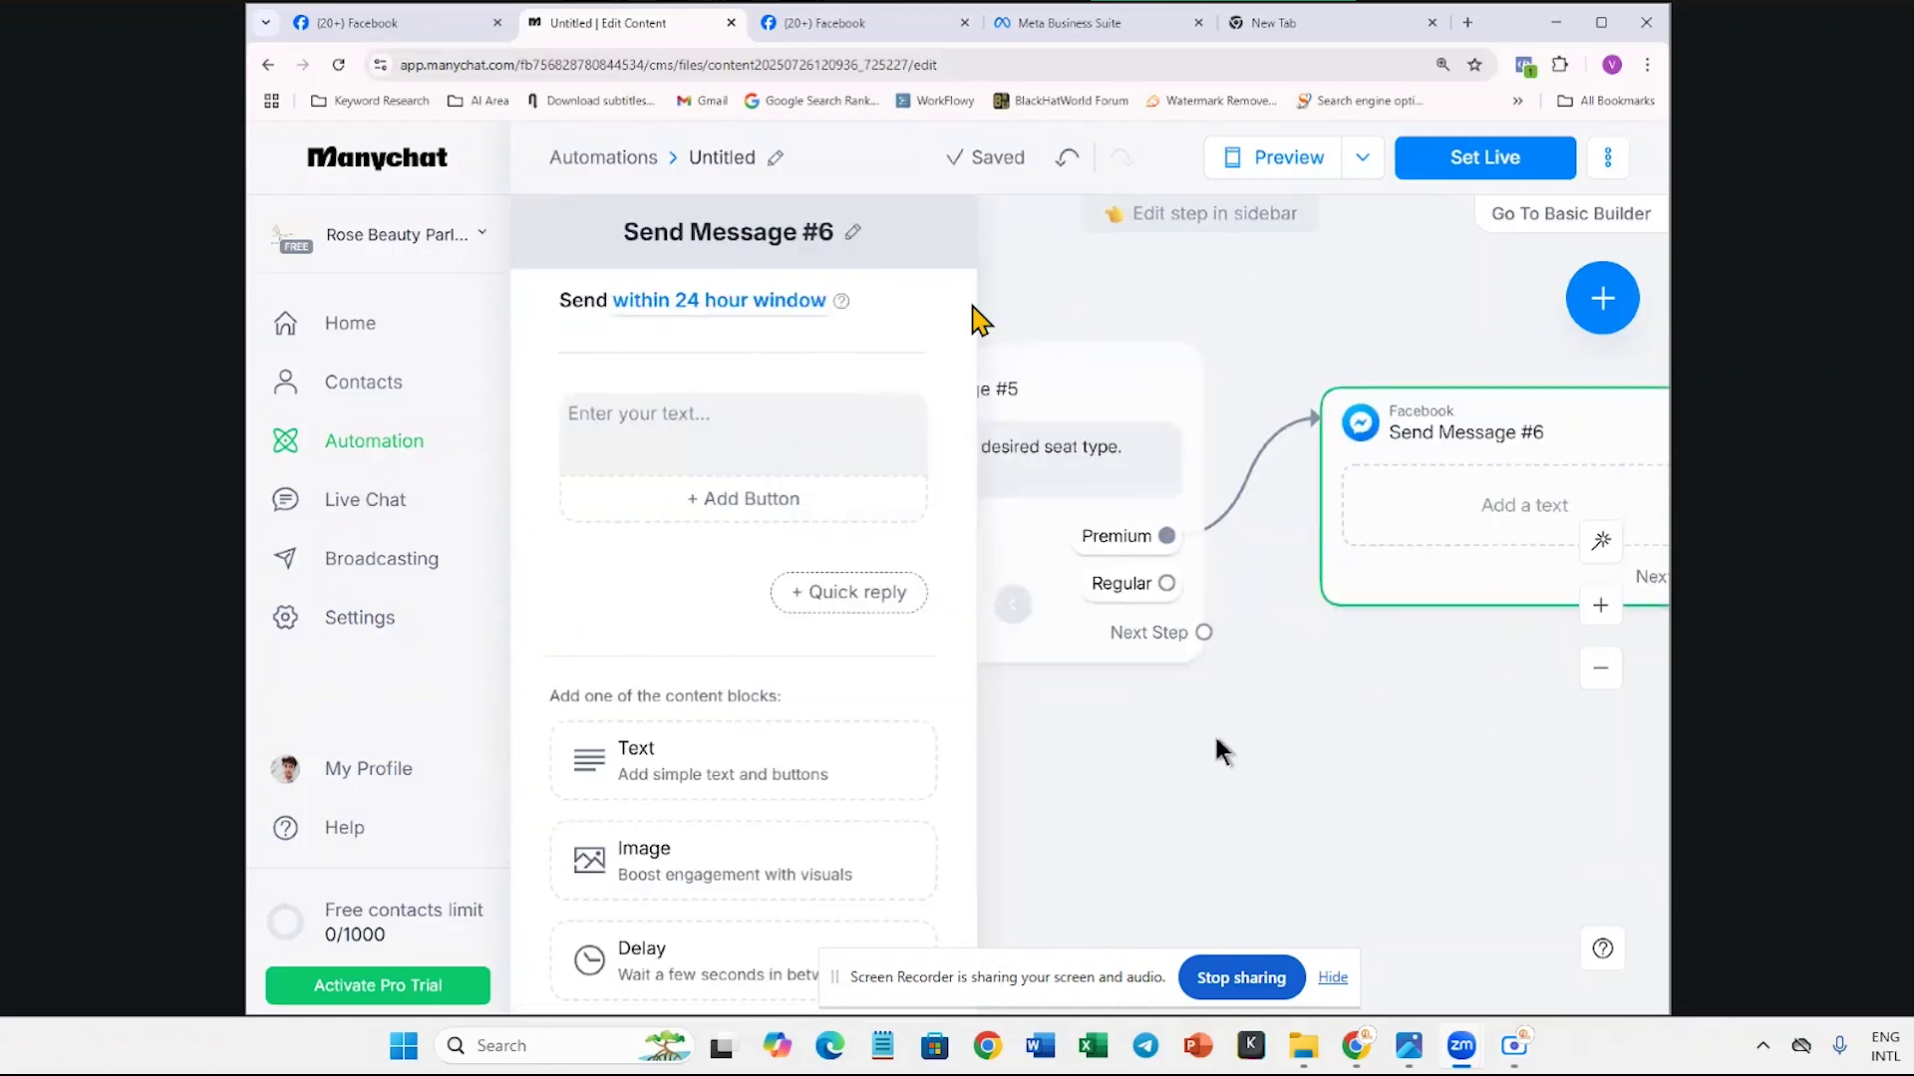
pyautogui.click(662, 431)
pyautogui.hotkey('ctrl', 'v')
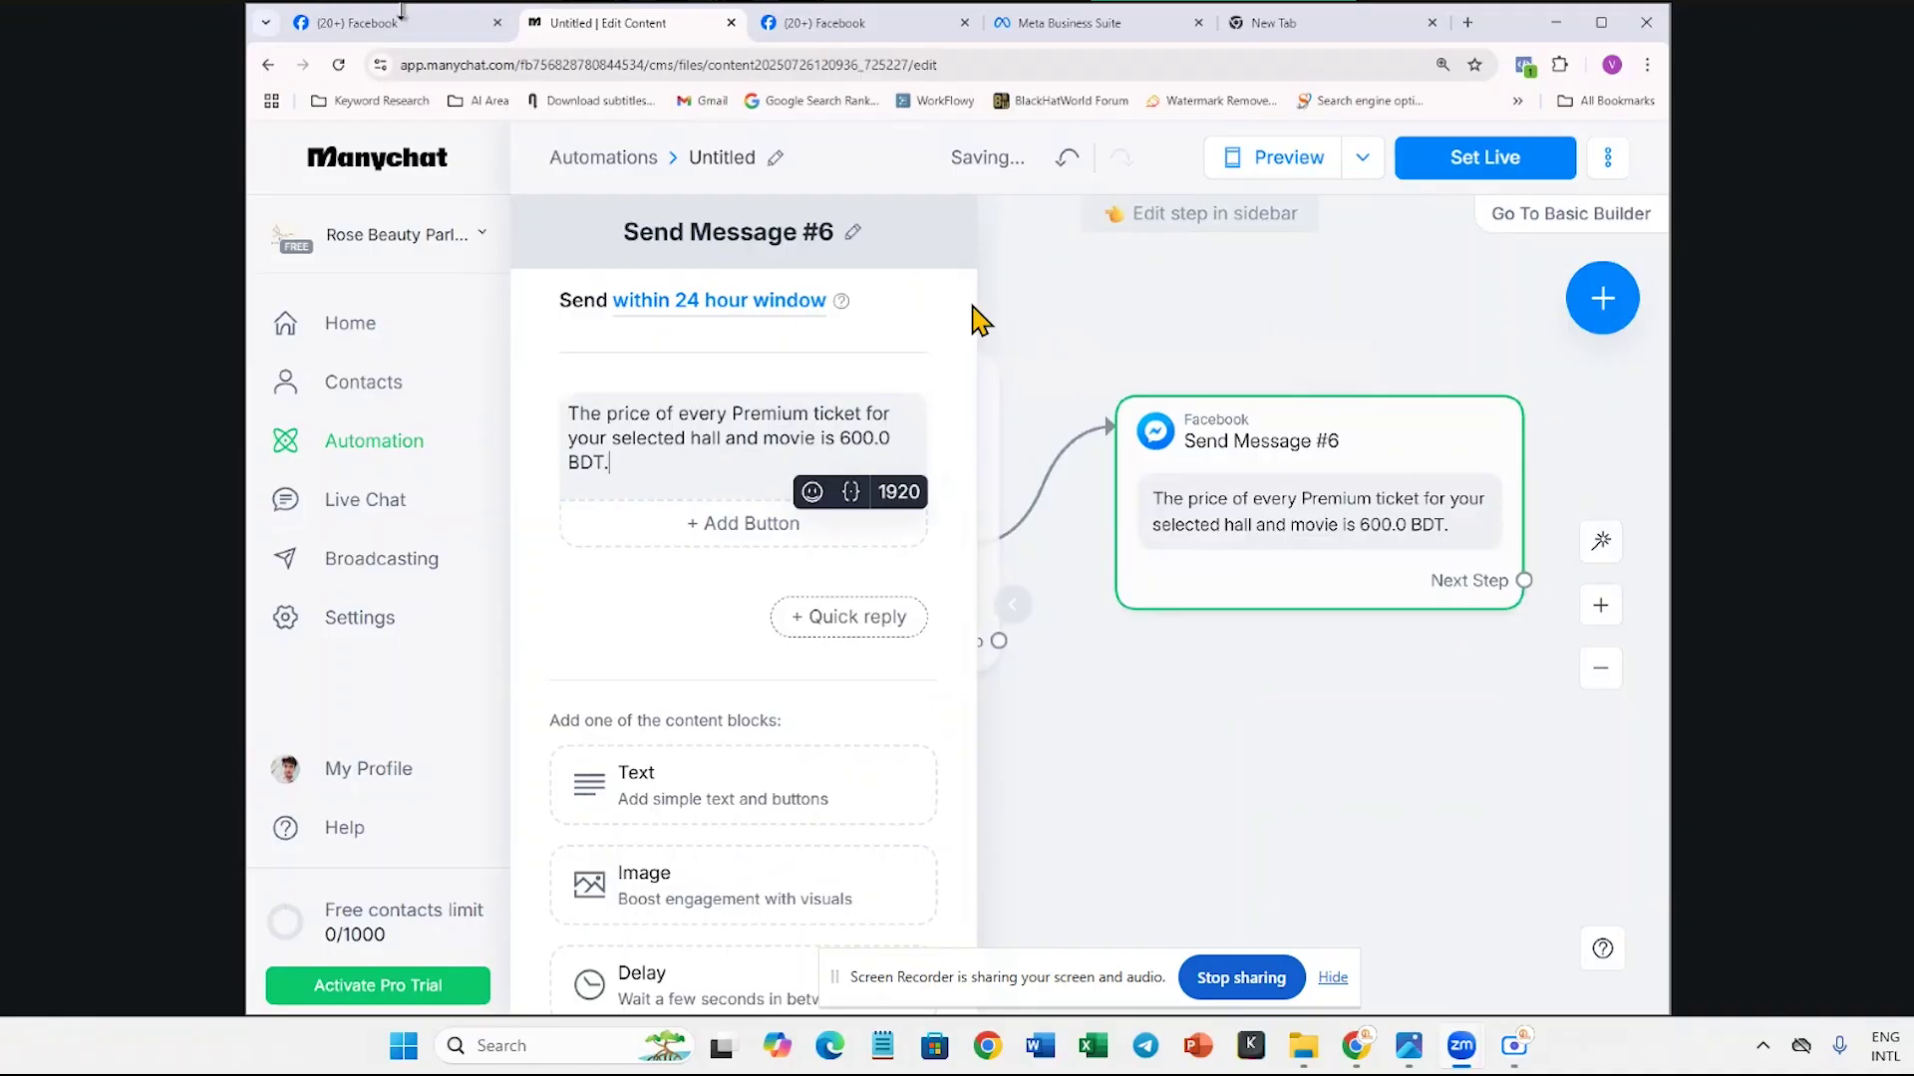
# Copy "How many seats would you like to book for?" from the STAR Cineplex chat into a second text block of the Manychat ticket-price message.
pyautogui.click(344, 23)
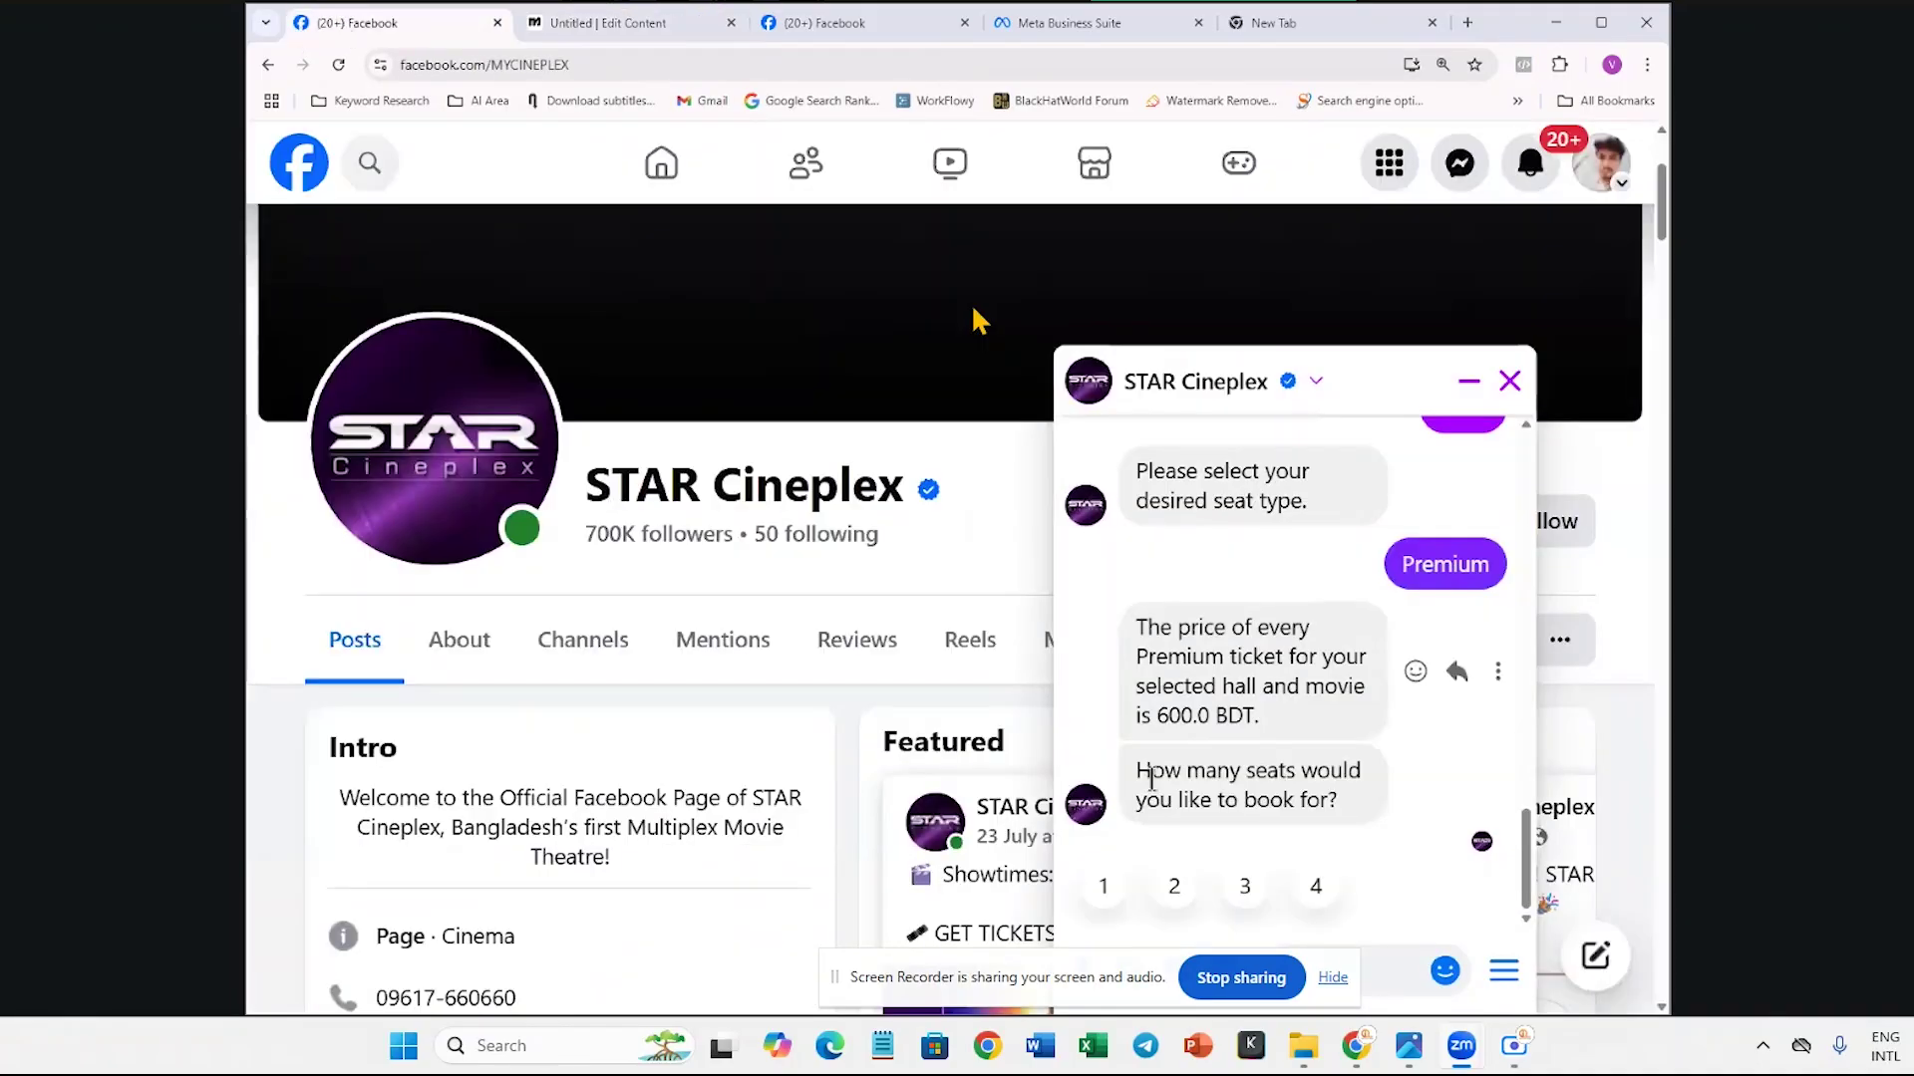
pyautogui.moveTo(1137, 773); pyautogui.dragTo(1345, 816)
pyautogui.hotkey('ctrl', 'c')
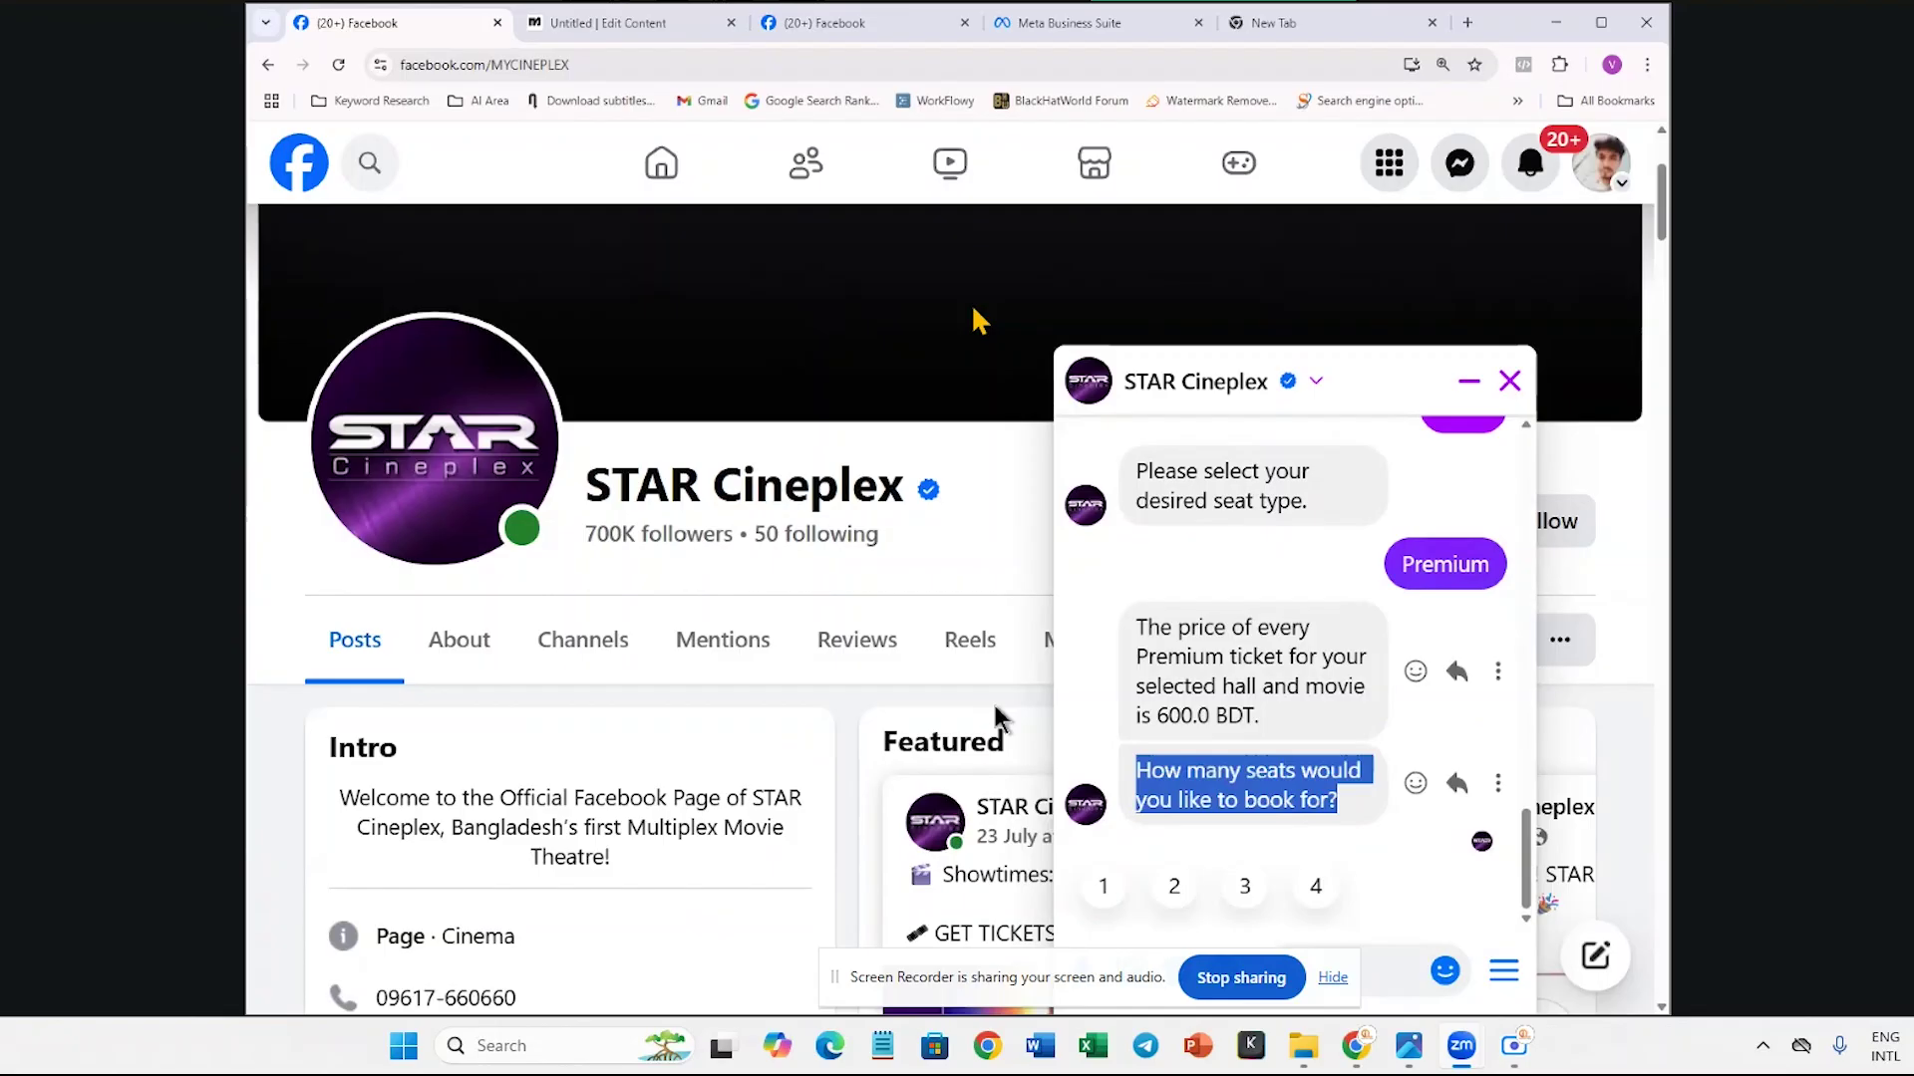
pyautogui.click(598, 22)
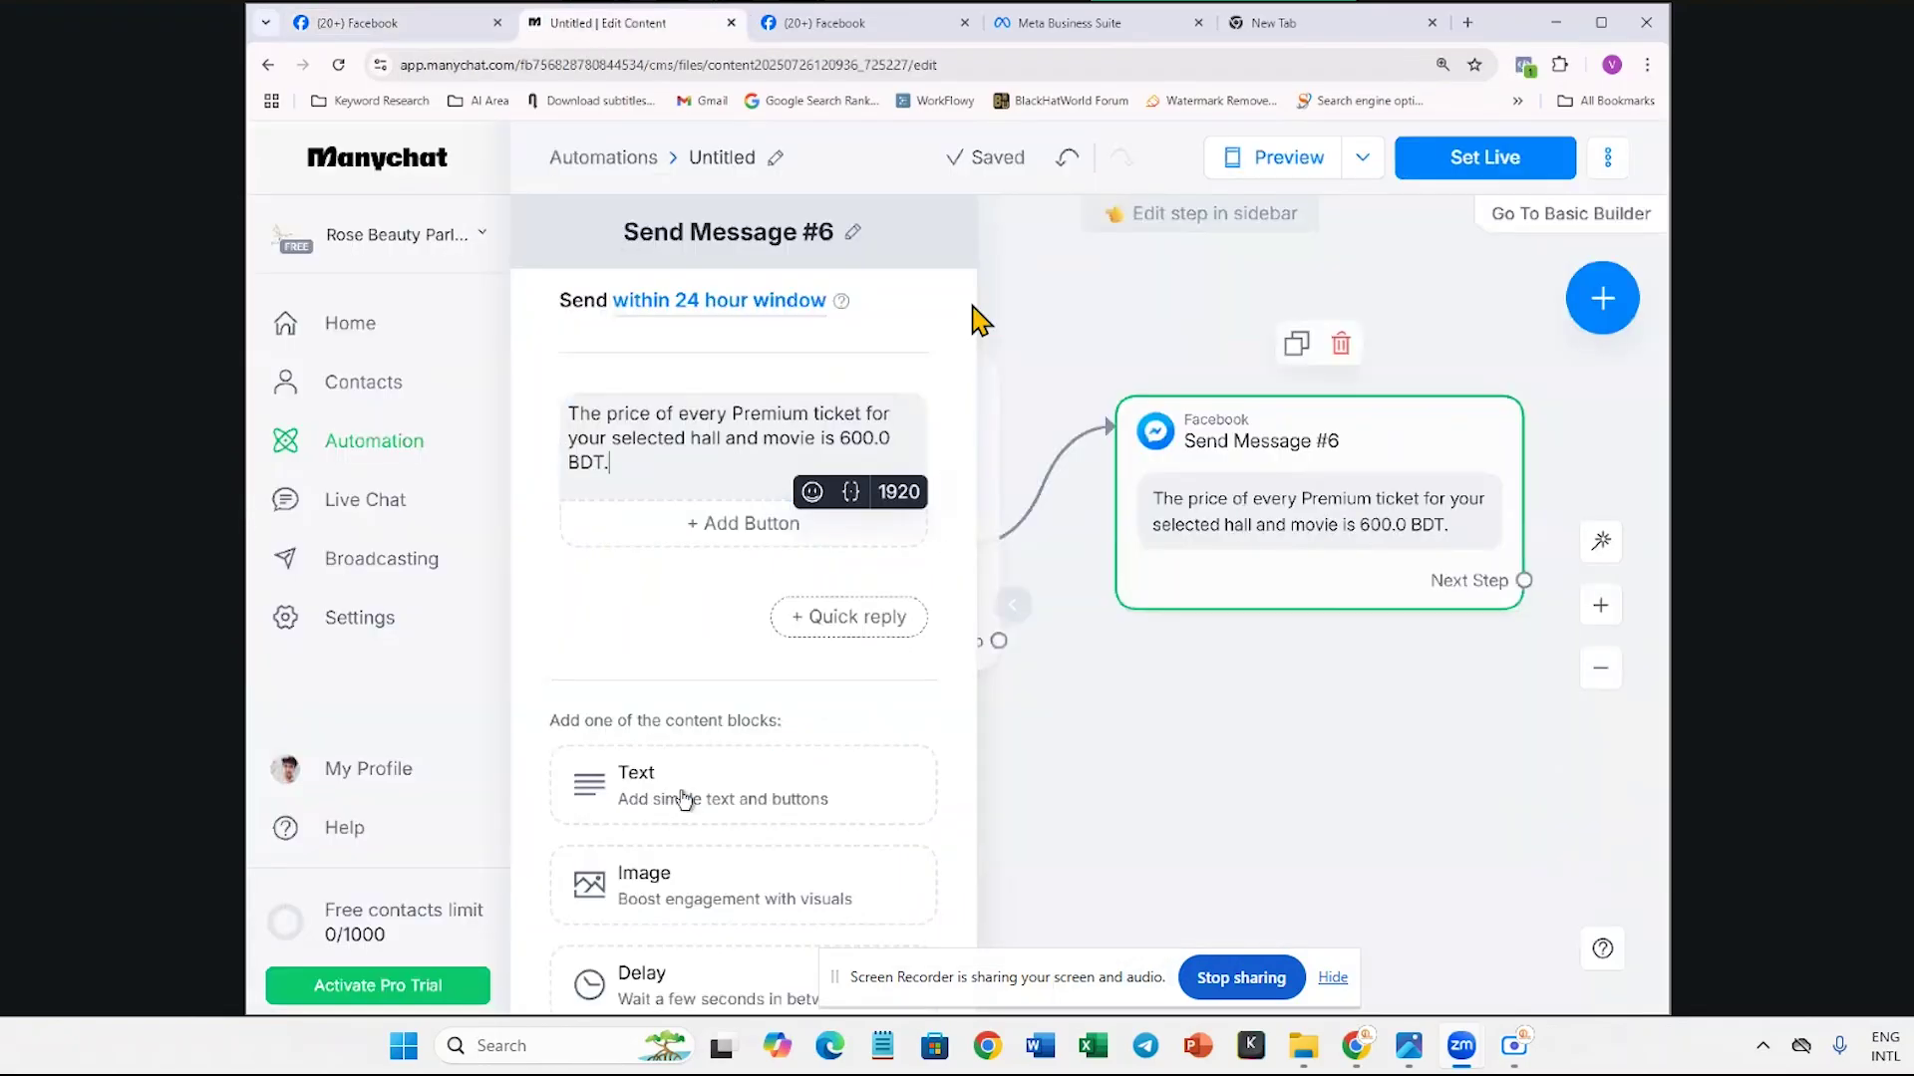
pyautogui.click(773, 803)
pyautogui.hotkey('ctrl', 'v')
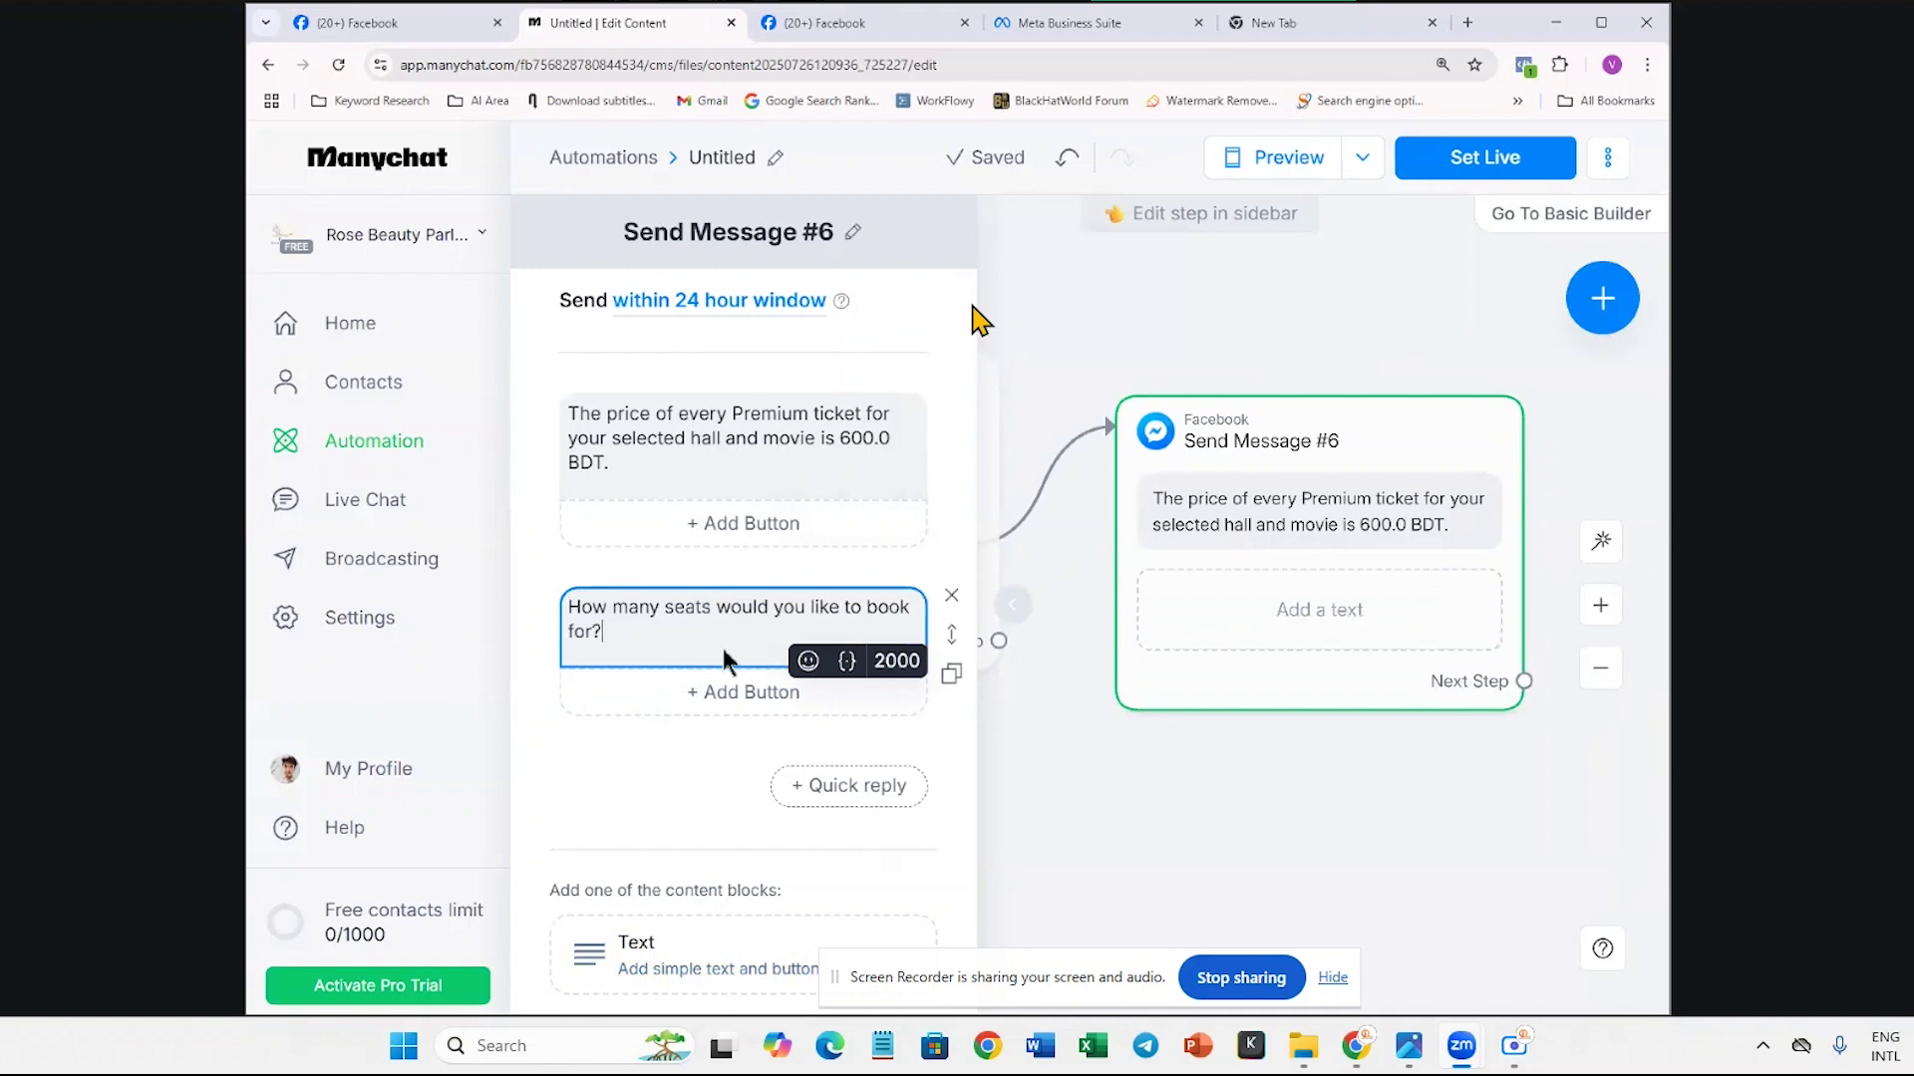
# Add four quick replies labelled 1, 2, 3 and 4 to the message asking for the number of seats.
pyautogui.click(859, 789)
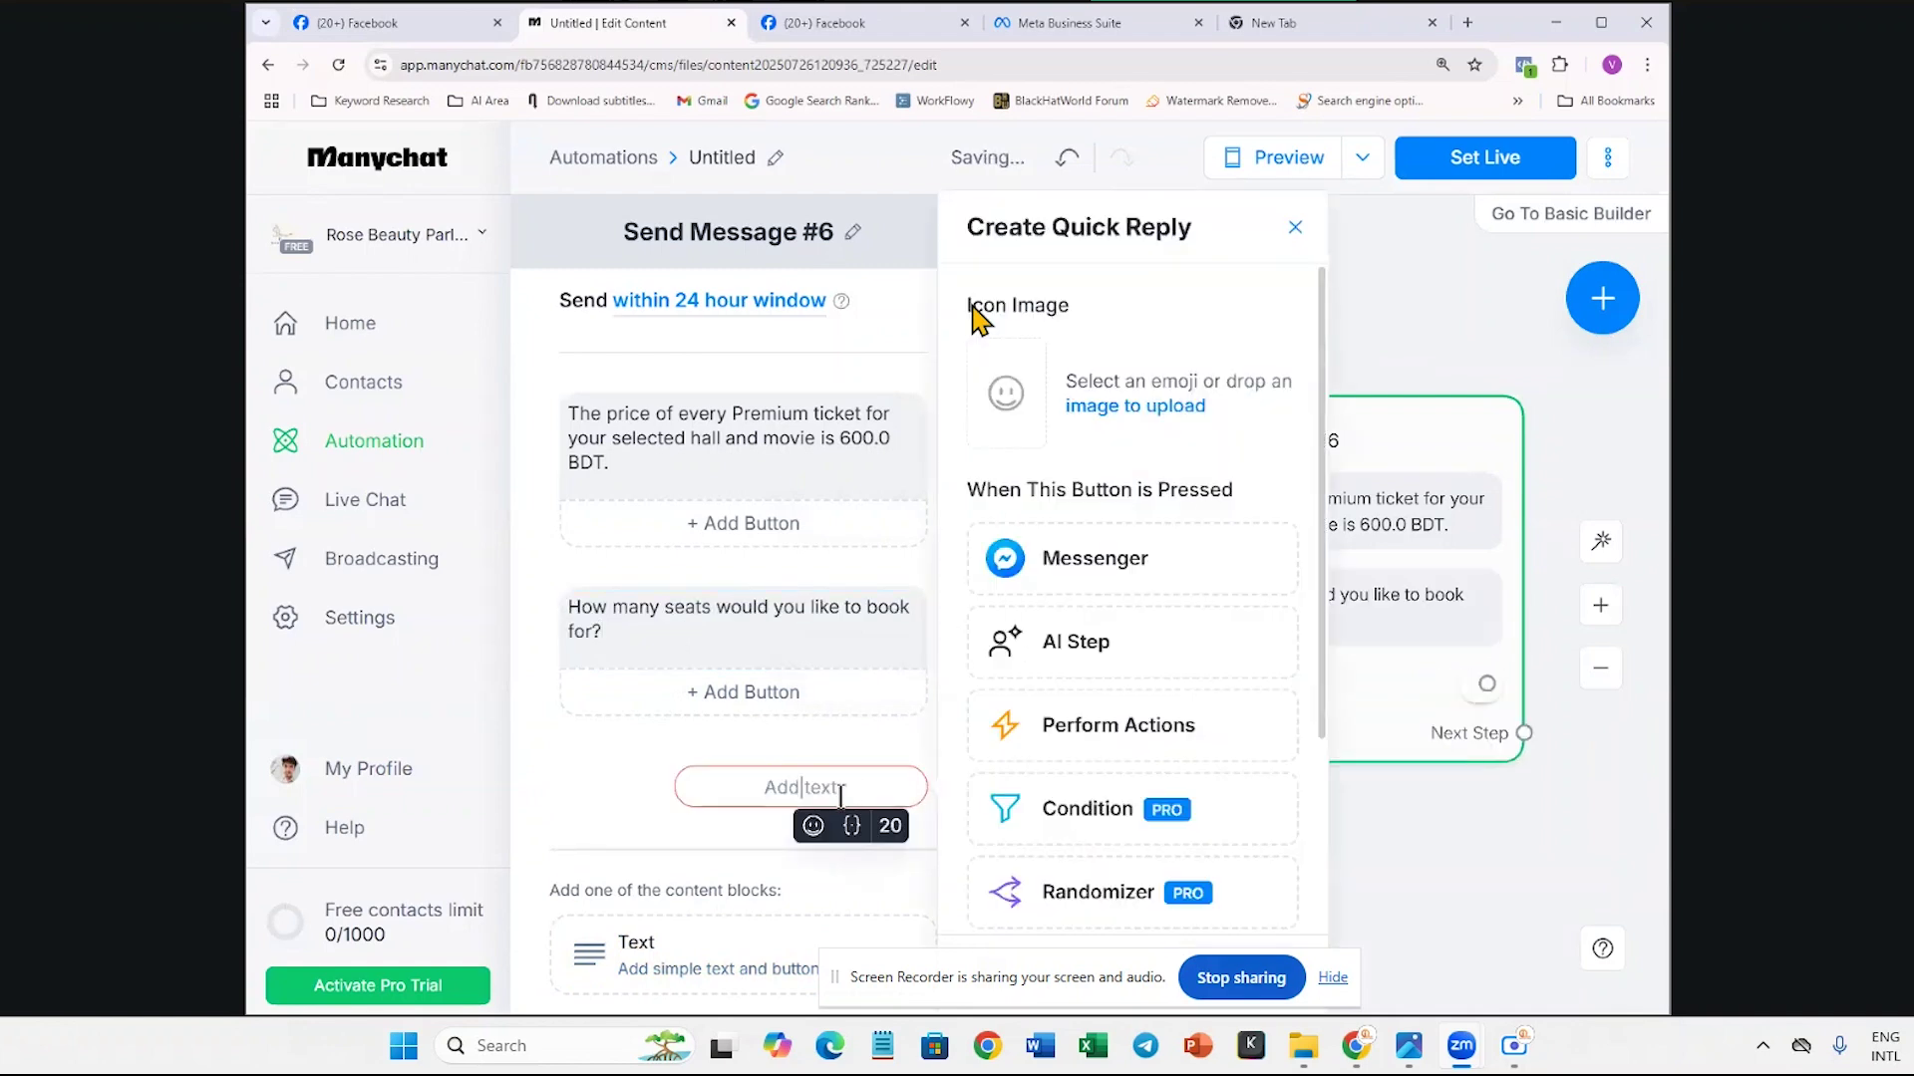
pyautogui.write('1')
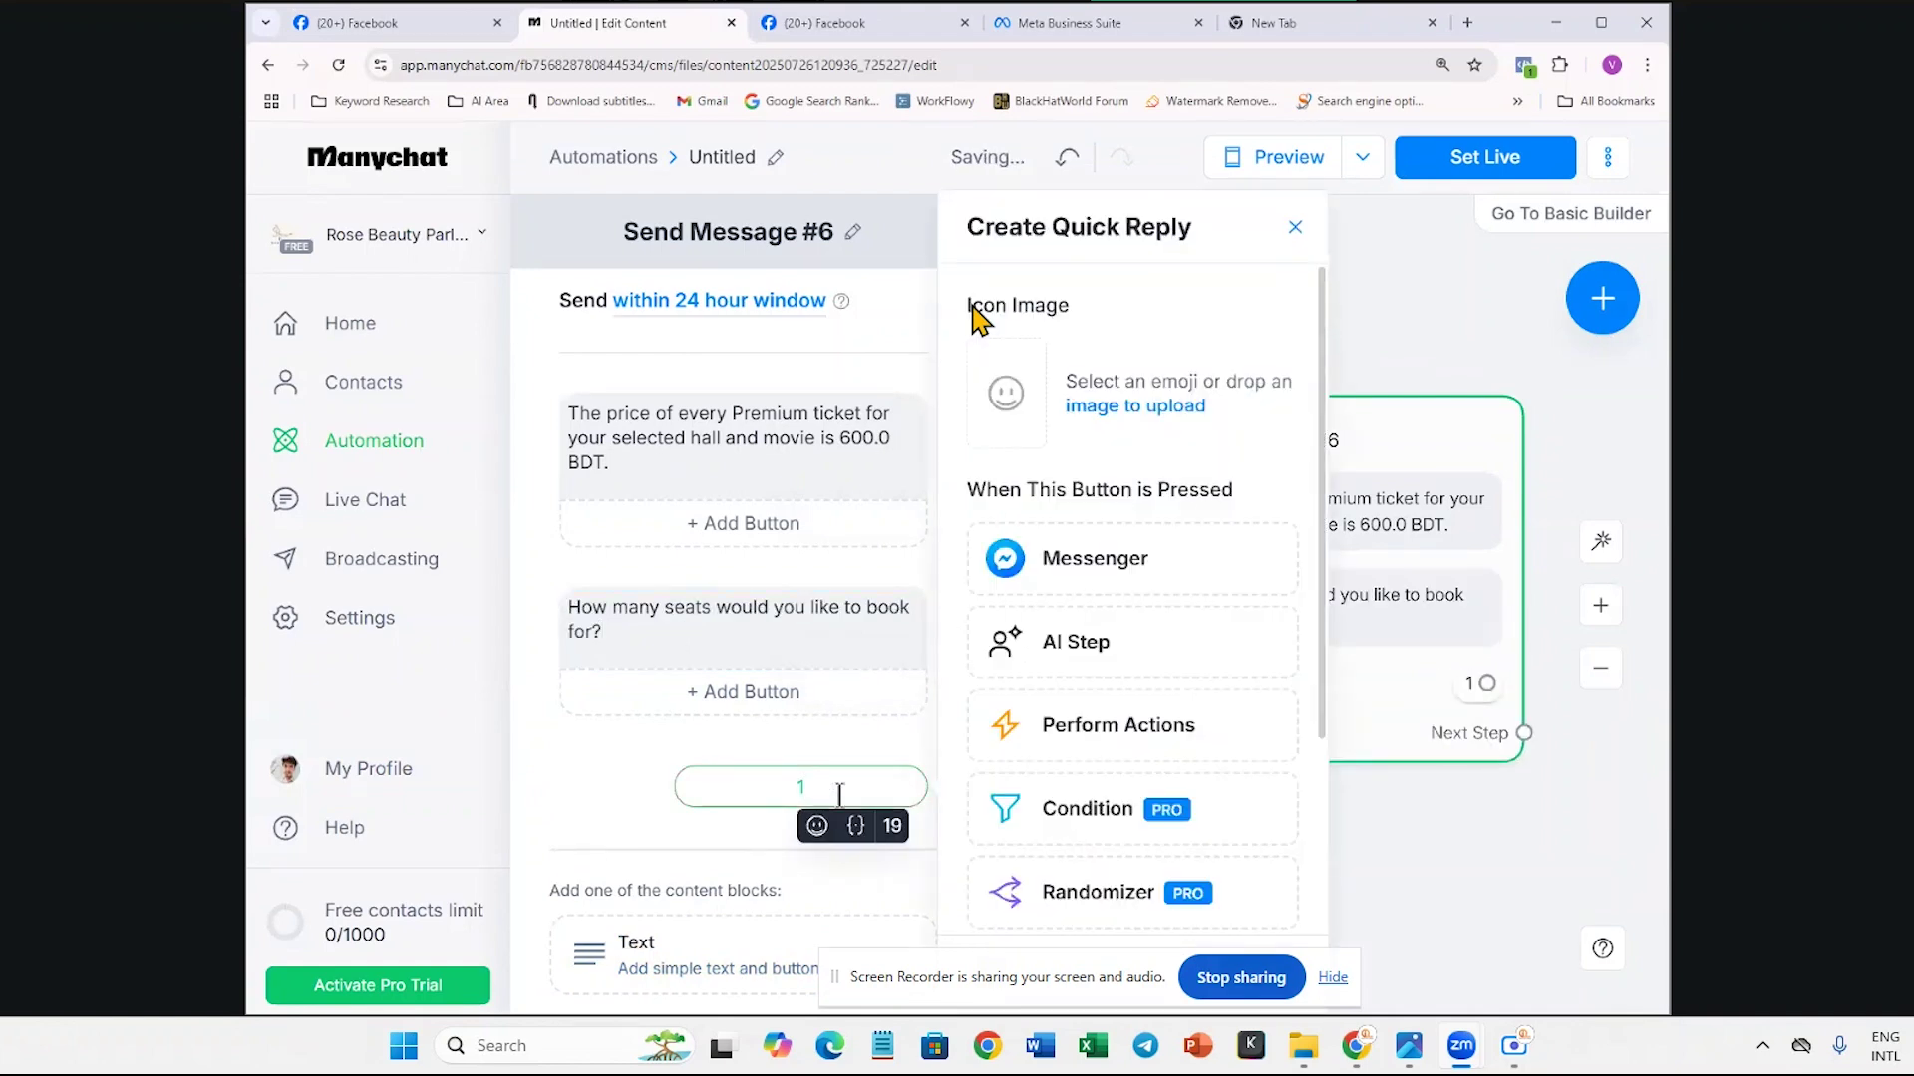
pyautogui.click(703, 853)
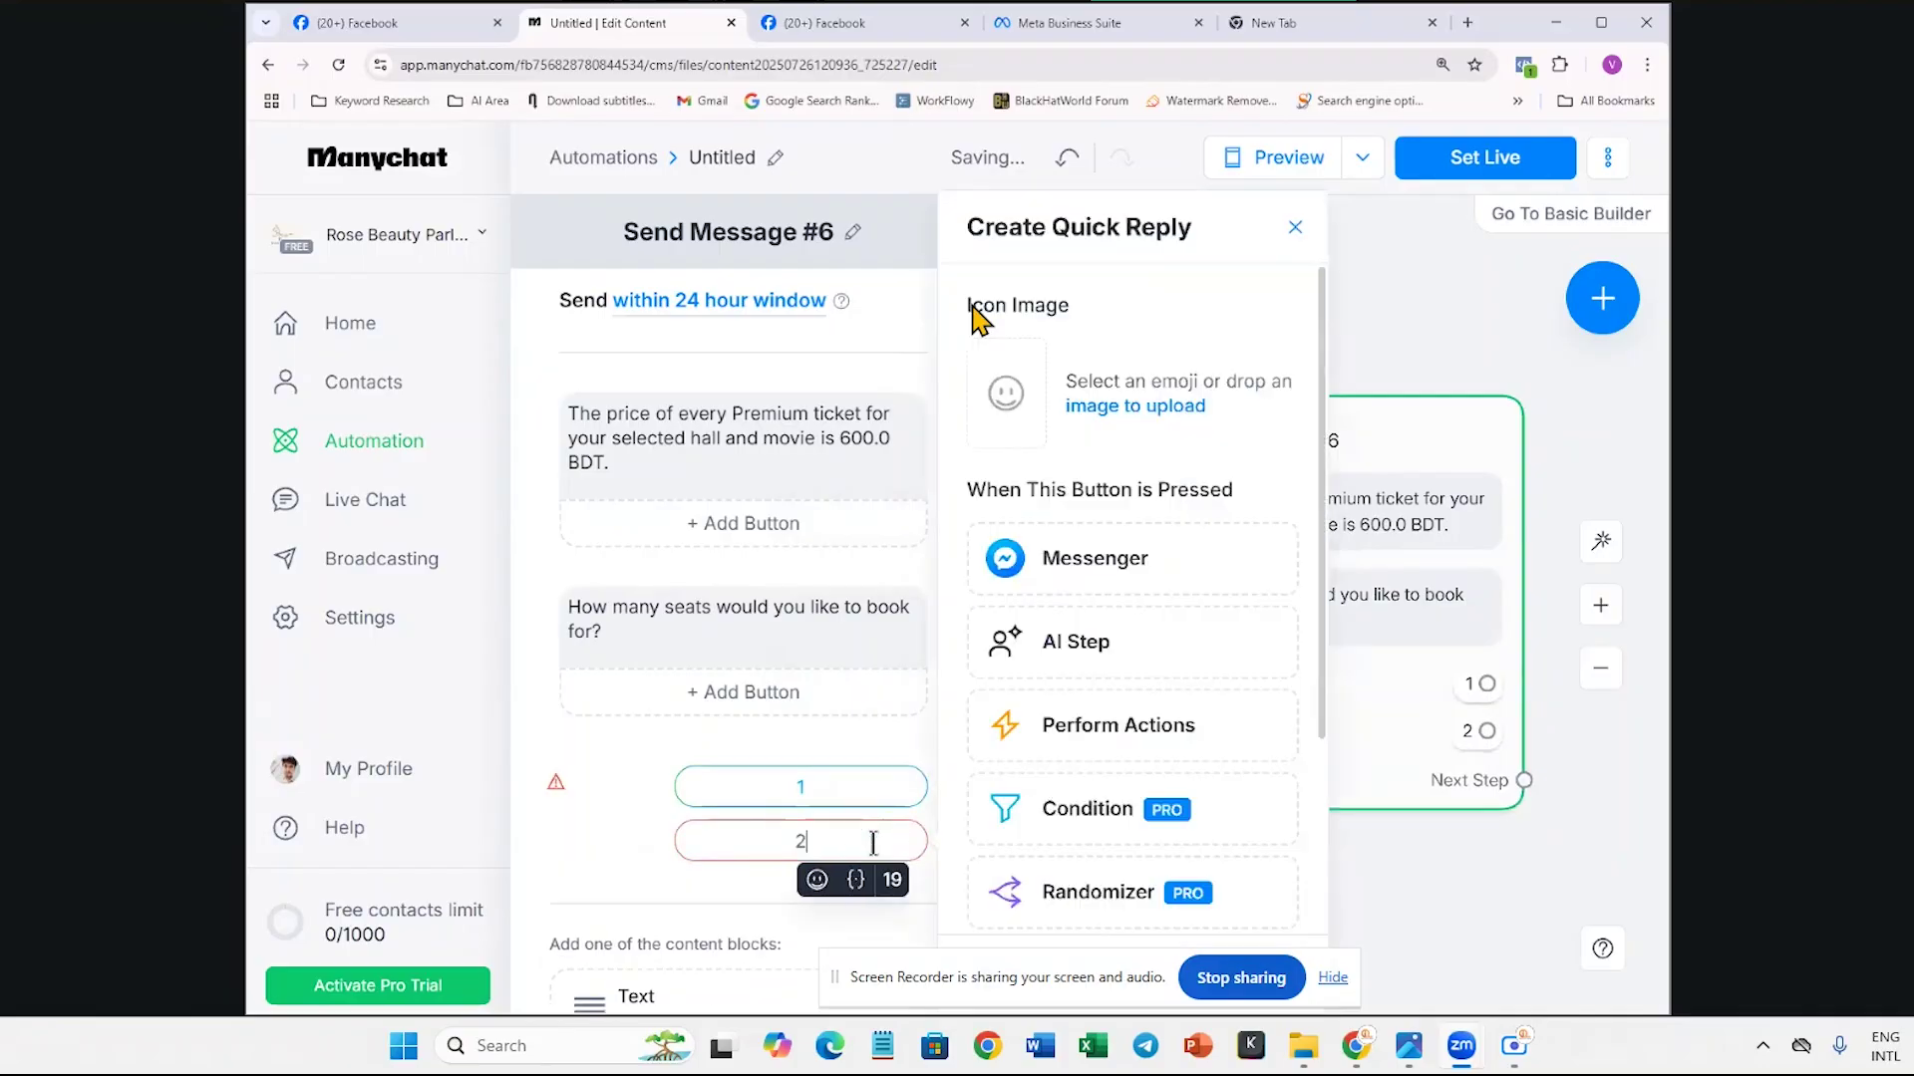
pyautogui.write('2')
pyautogui.click(819, 897)
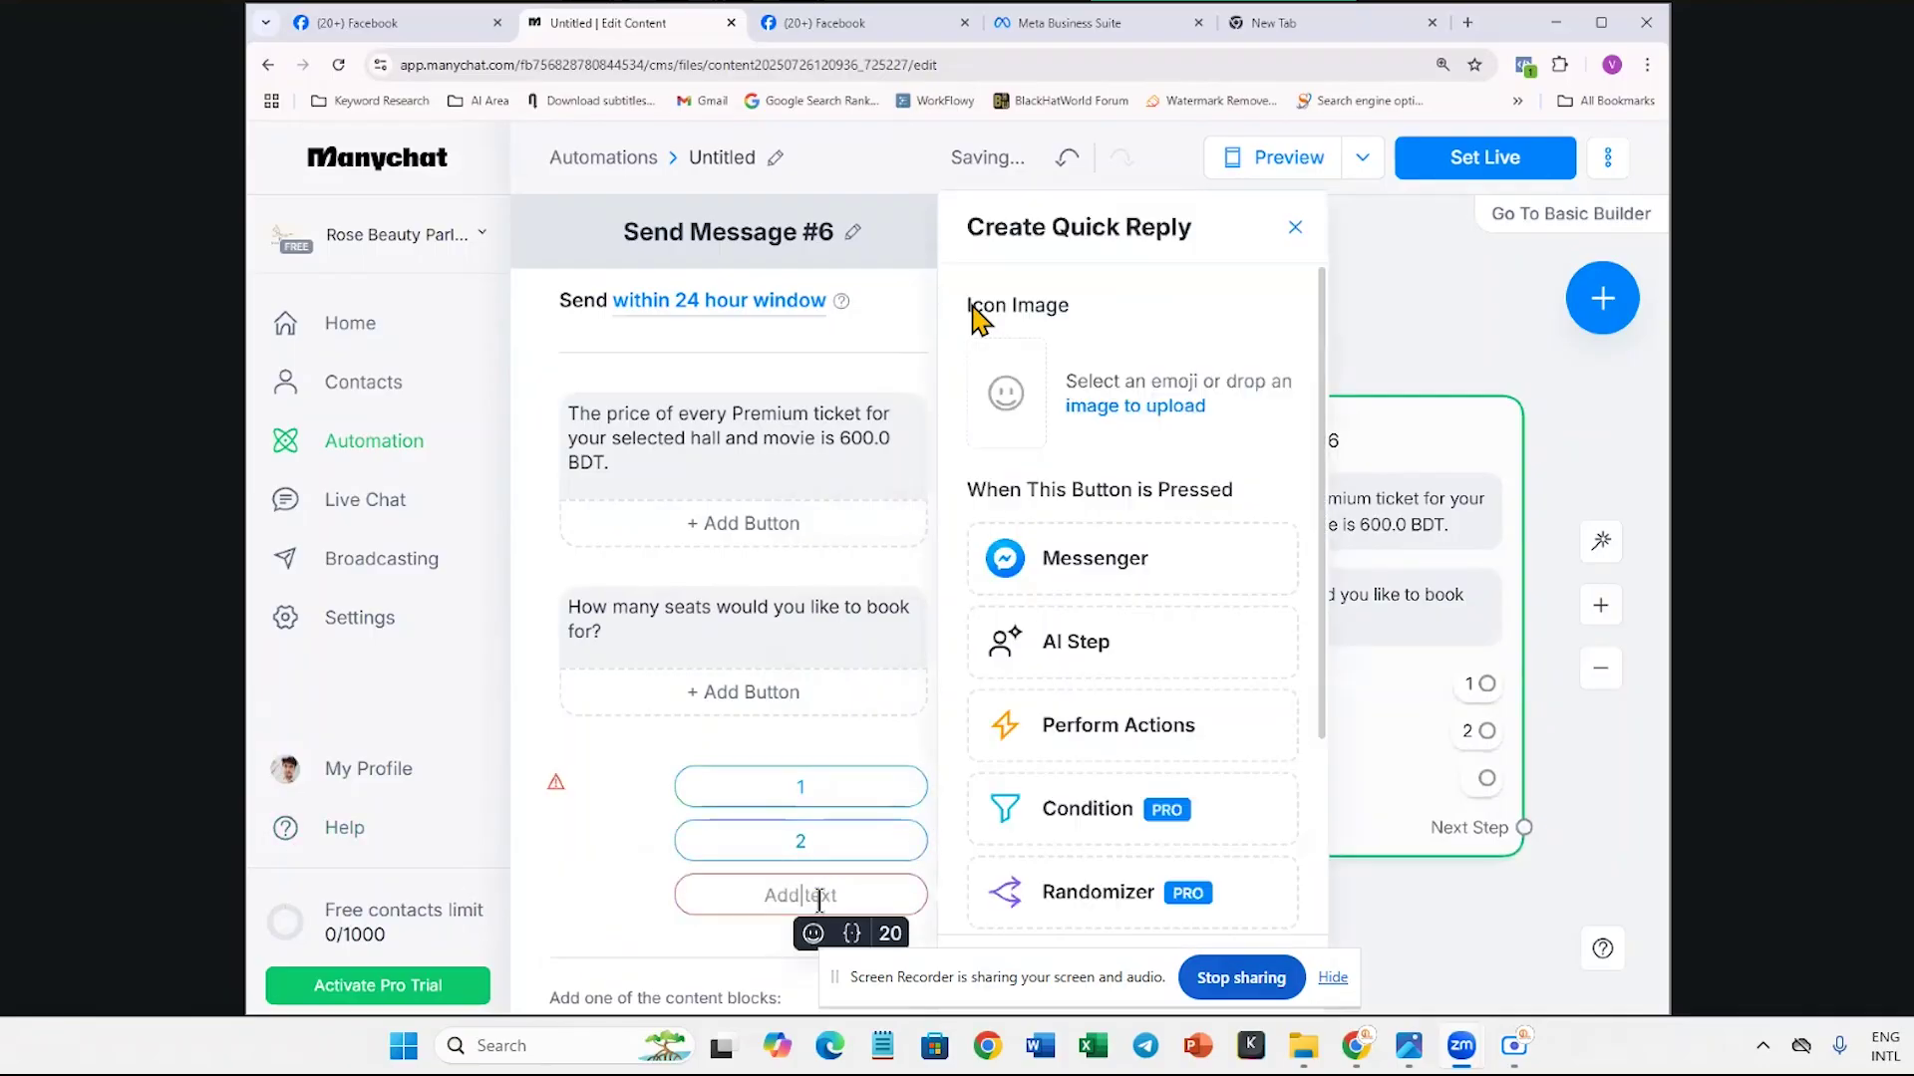
pyautogui.write('3')
pyautogui.click(563, 942)
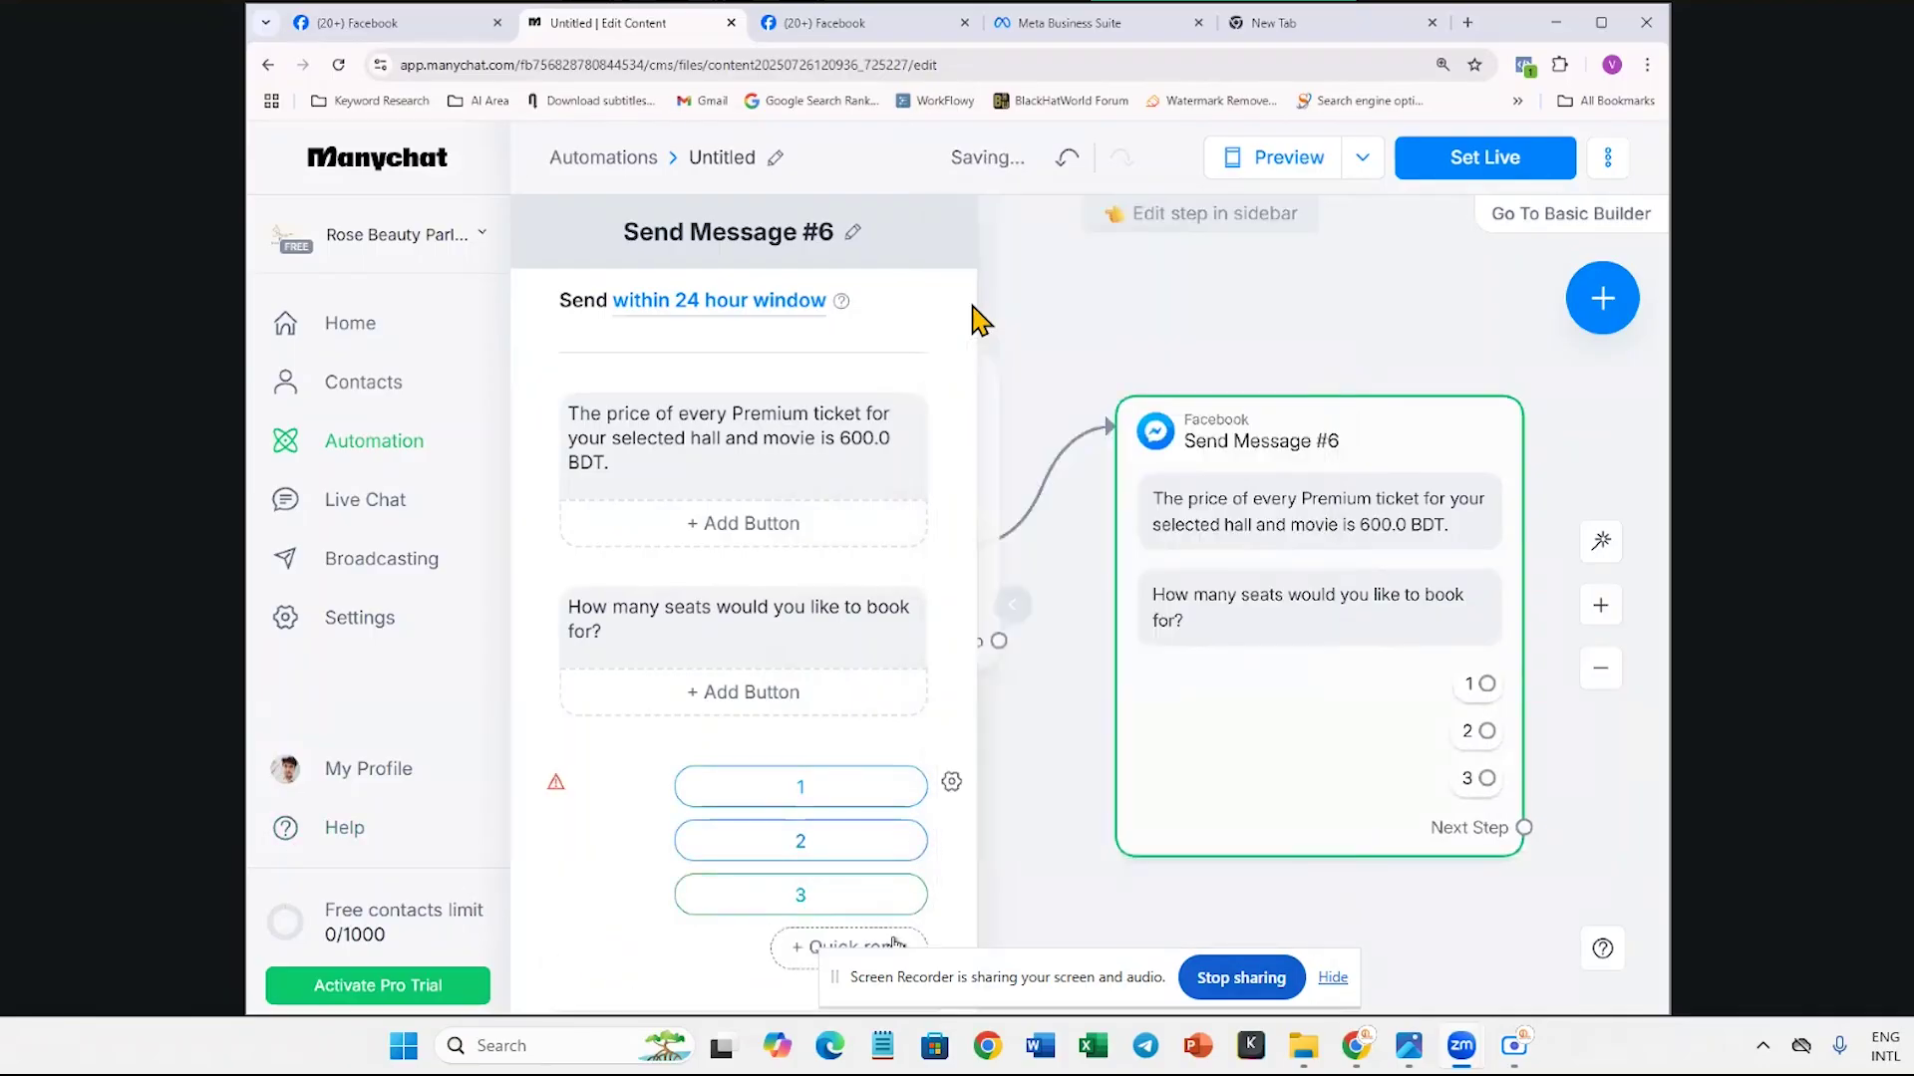
pyautogui.click(894, 943)
pyautogui.write('4')
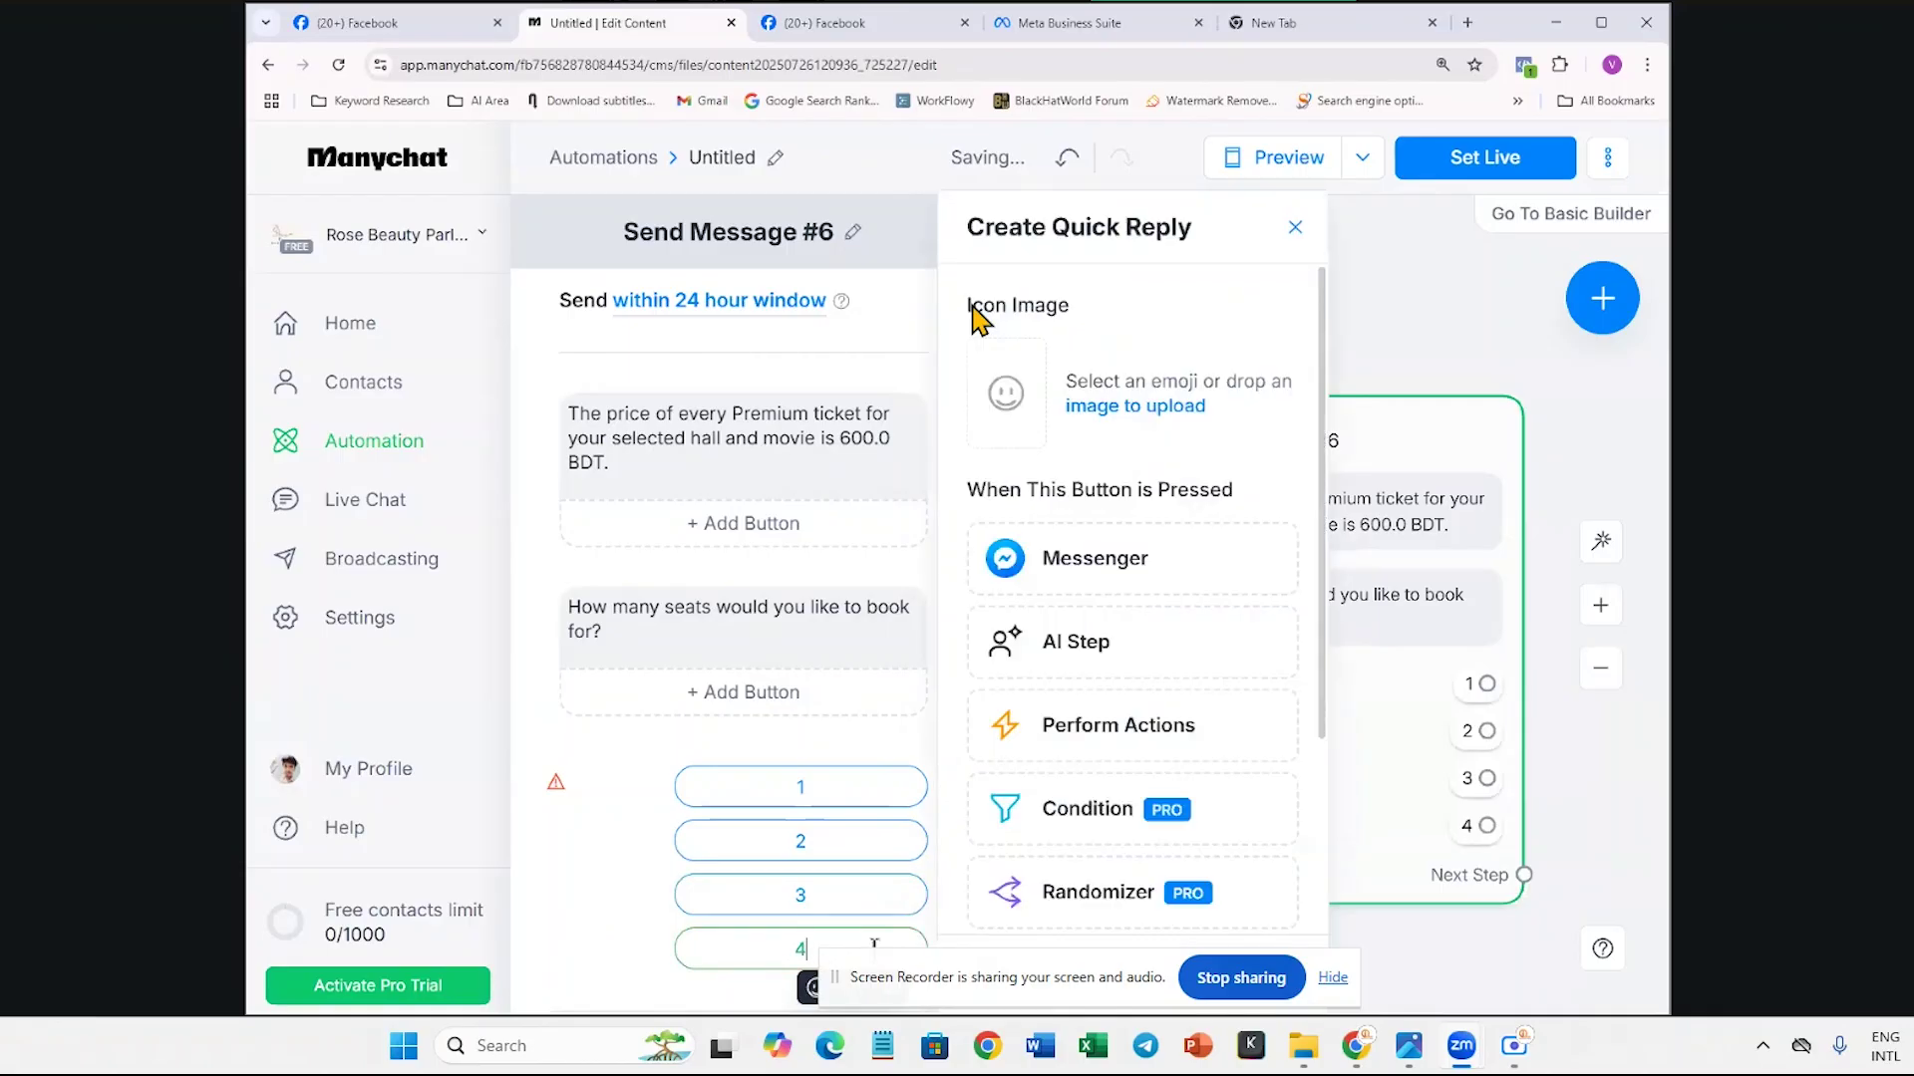
pyautogui.click(595, 895)
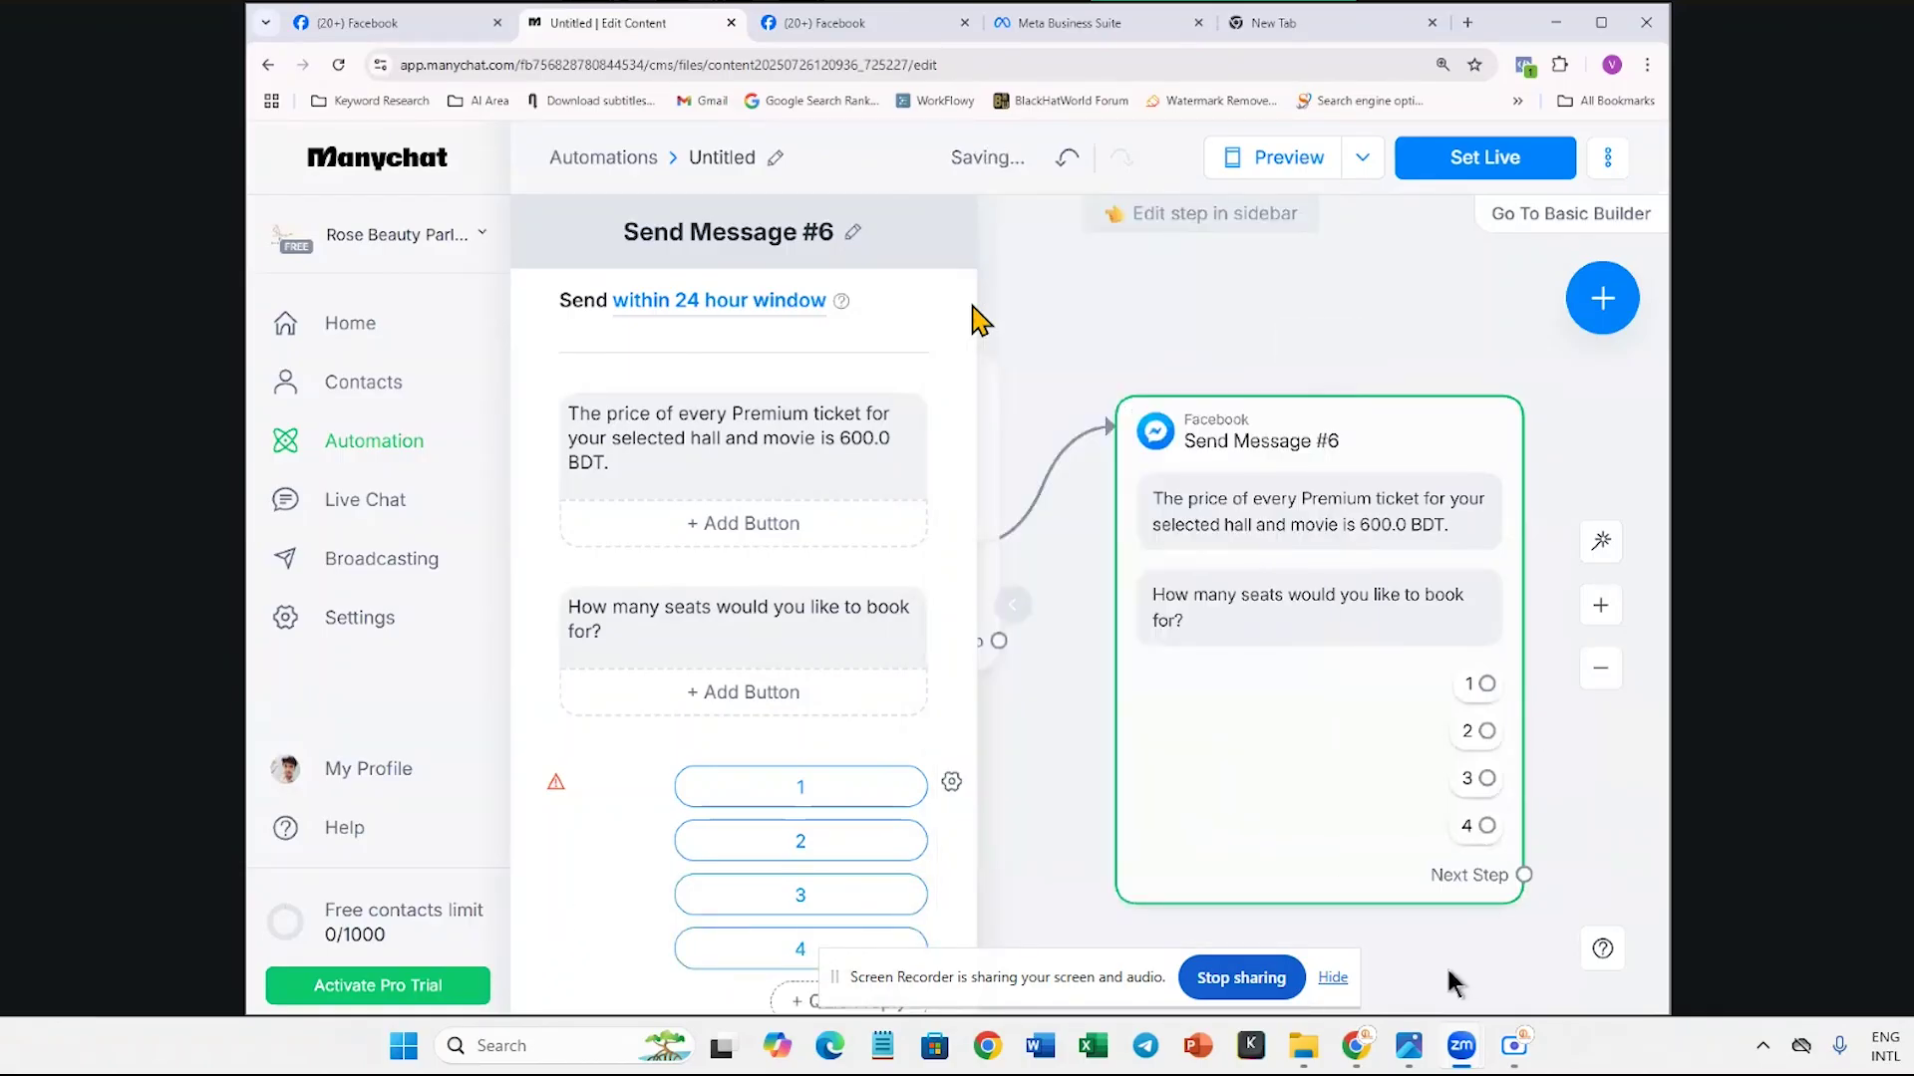
# In the STAR Cineplex chat, choose 3 seats and copy the phone-number request to bring back to Manychat.
pyautogui.click(357, 22)
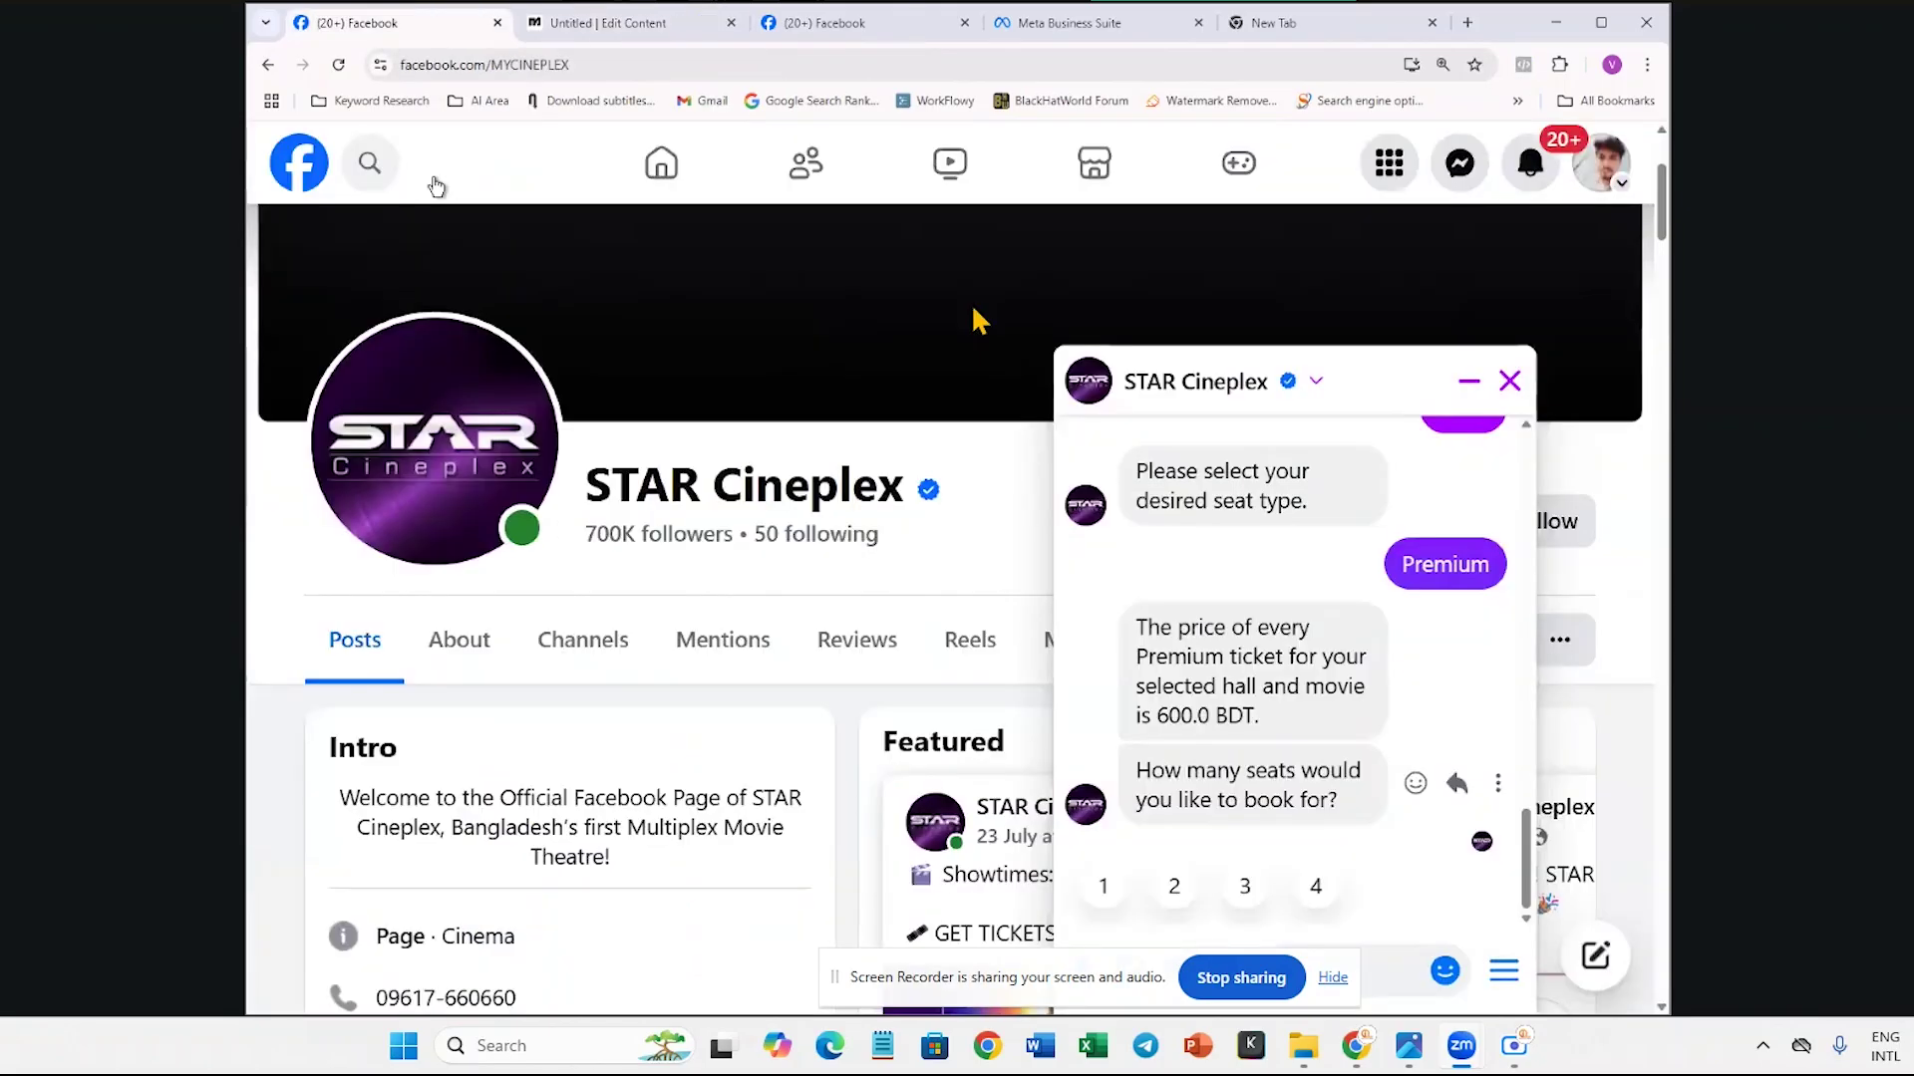
pyautogui.click(1235, 890)
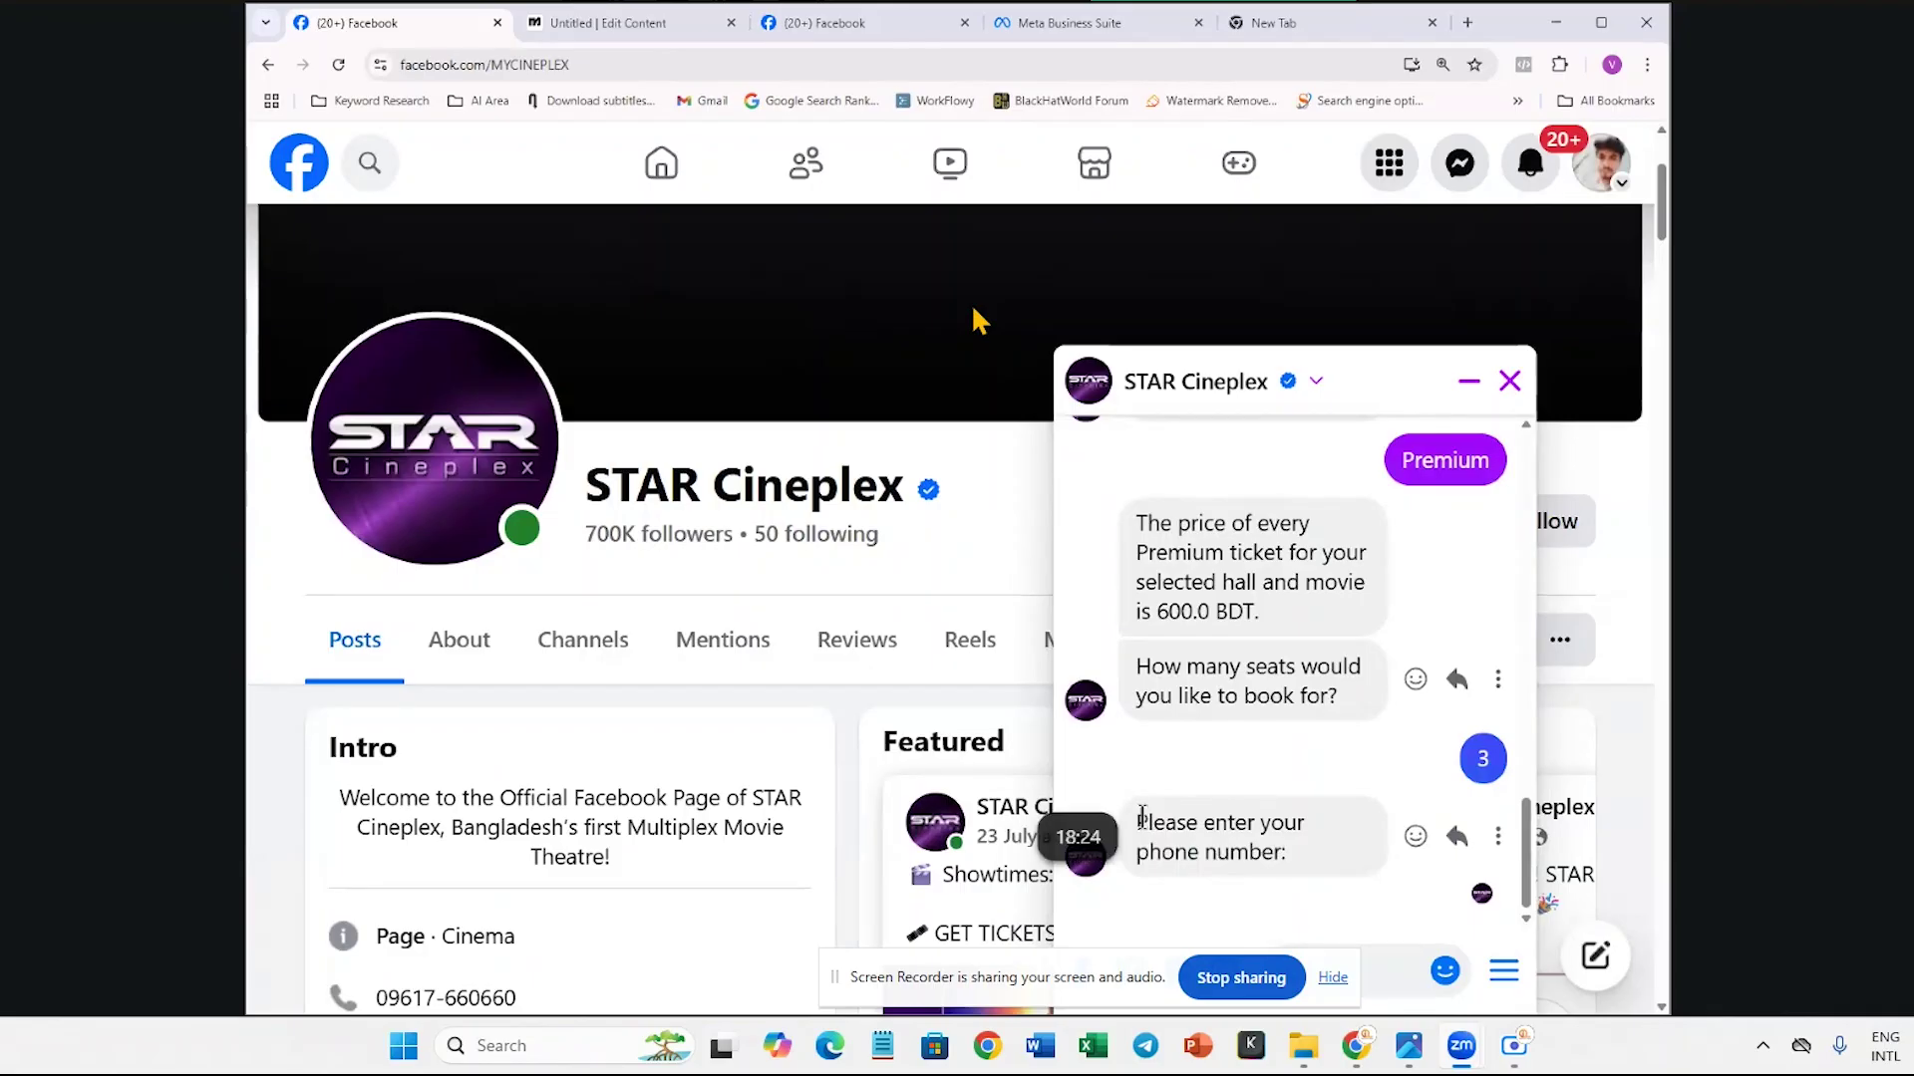
pyautogui.moveTo(1137, 823); pyautogui.dragTo(1357, 885)
pyautogui.hotkey('ctrl', 'c')
pyautogui.hotkey('ctrl', 'Tab')
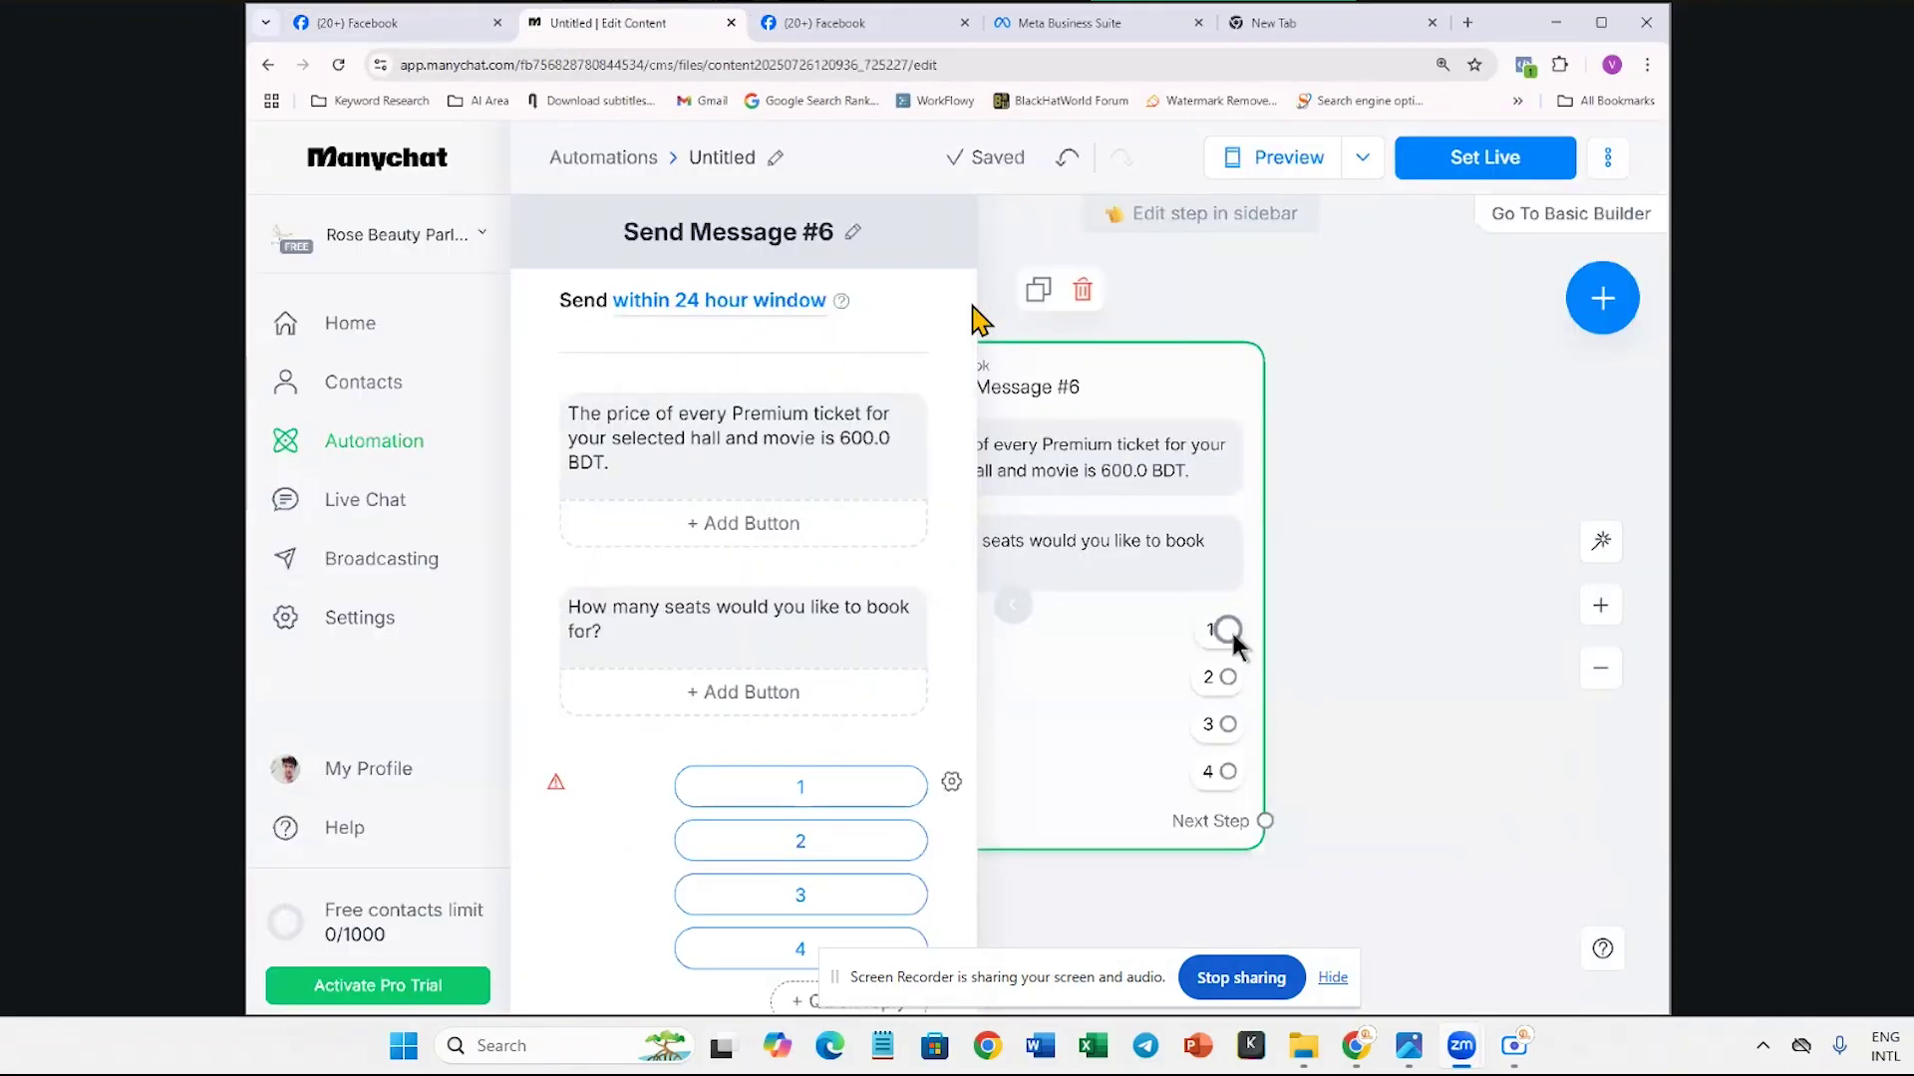
# Connect quick reply 3 to a new Messenger message with the text "Please enter your phone number:".
pyautogui.click(1228, 723)
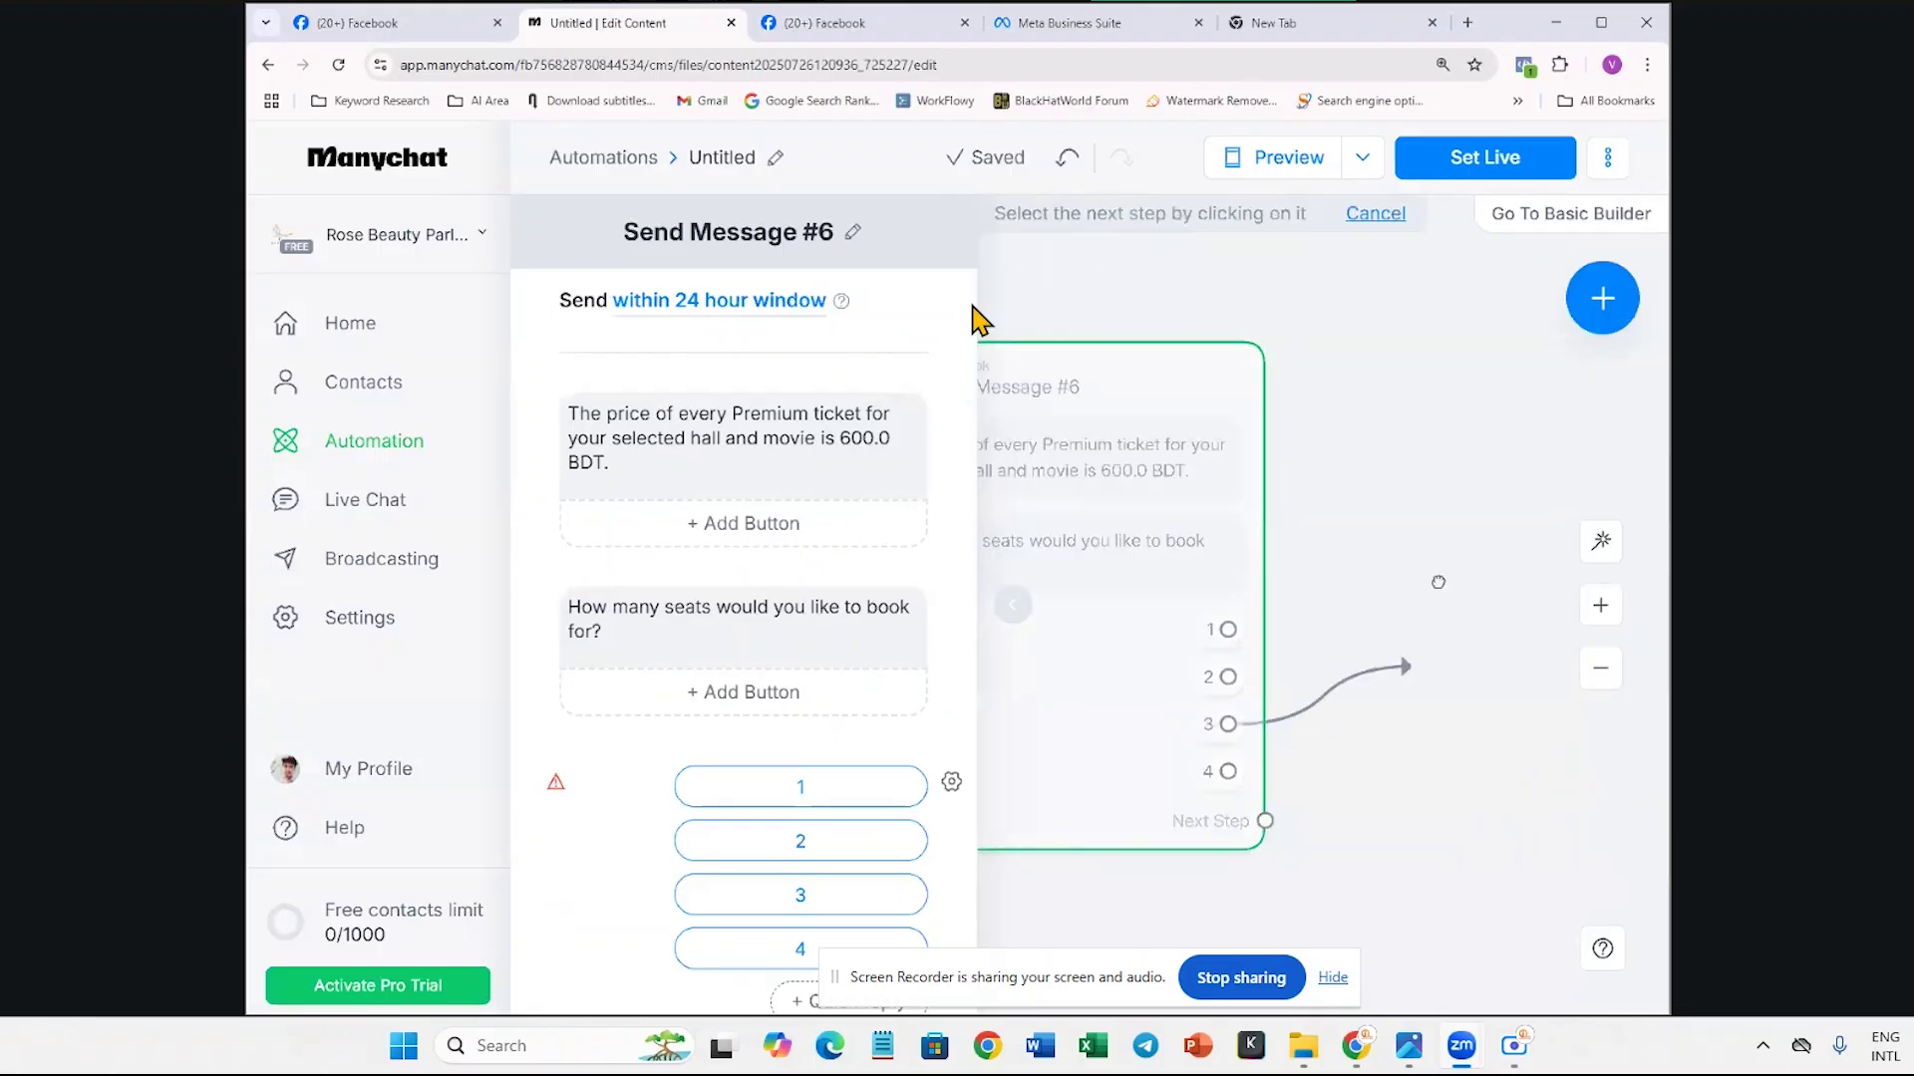
pyautogui.click(1450, 517)
pyautogui.click(1379, 534)
pyautogui.click(728, 434)
pyautogui.hotkey('ctrl', 'v')
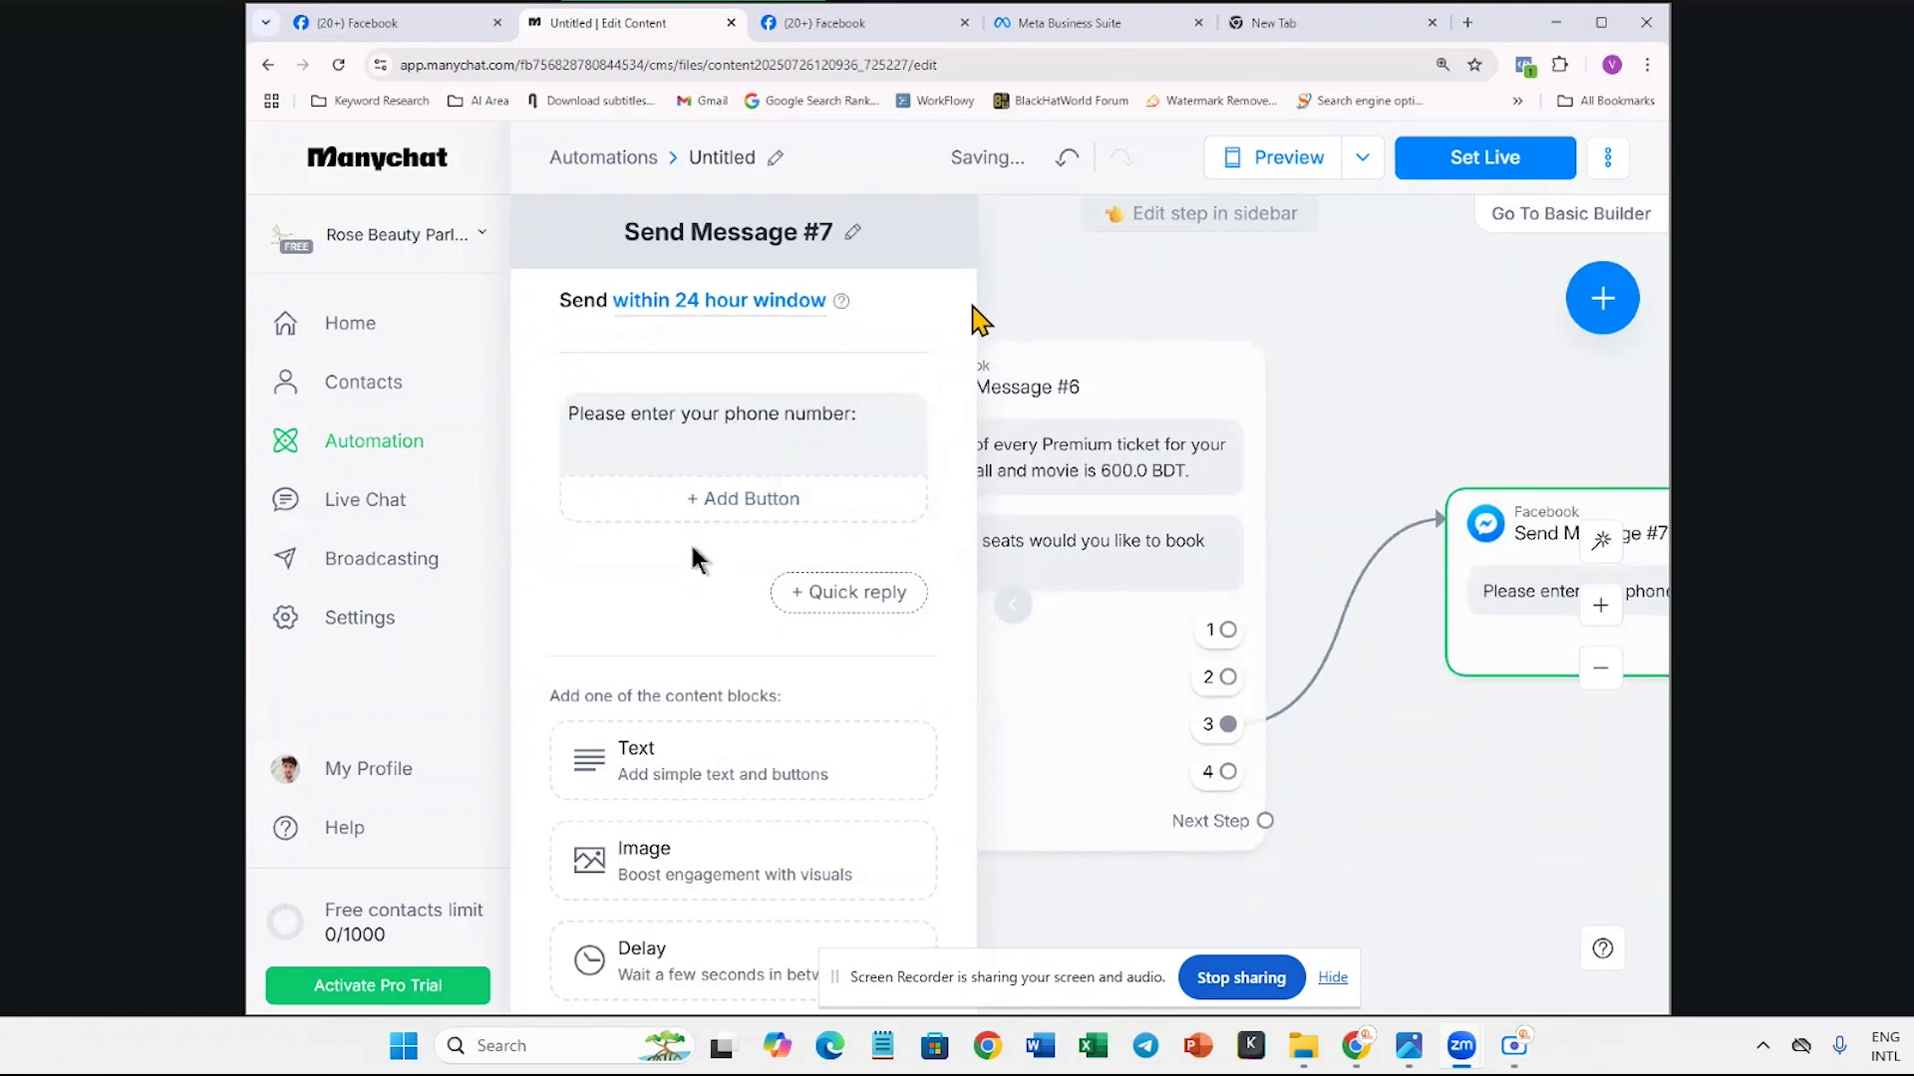
# Add a Data Collection block and an empty Image block below the text in the phone-number message.
pyautogui.moveTo(1516, 750); pyautogui.dragTo(1195, 712)
pyautogui.moveTo(1280, 569)
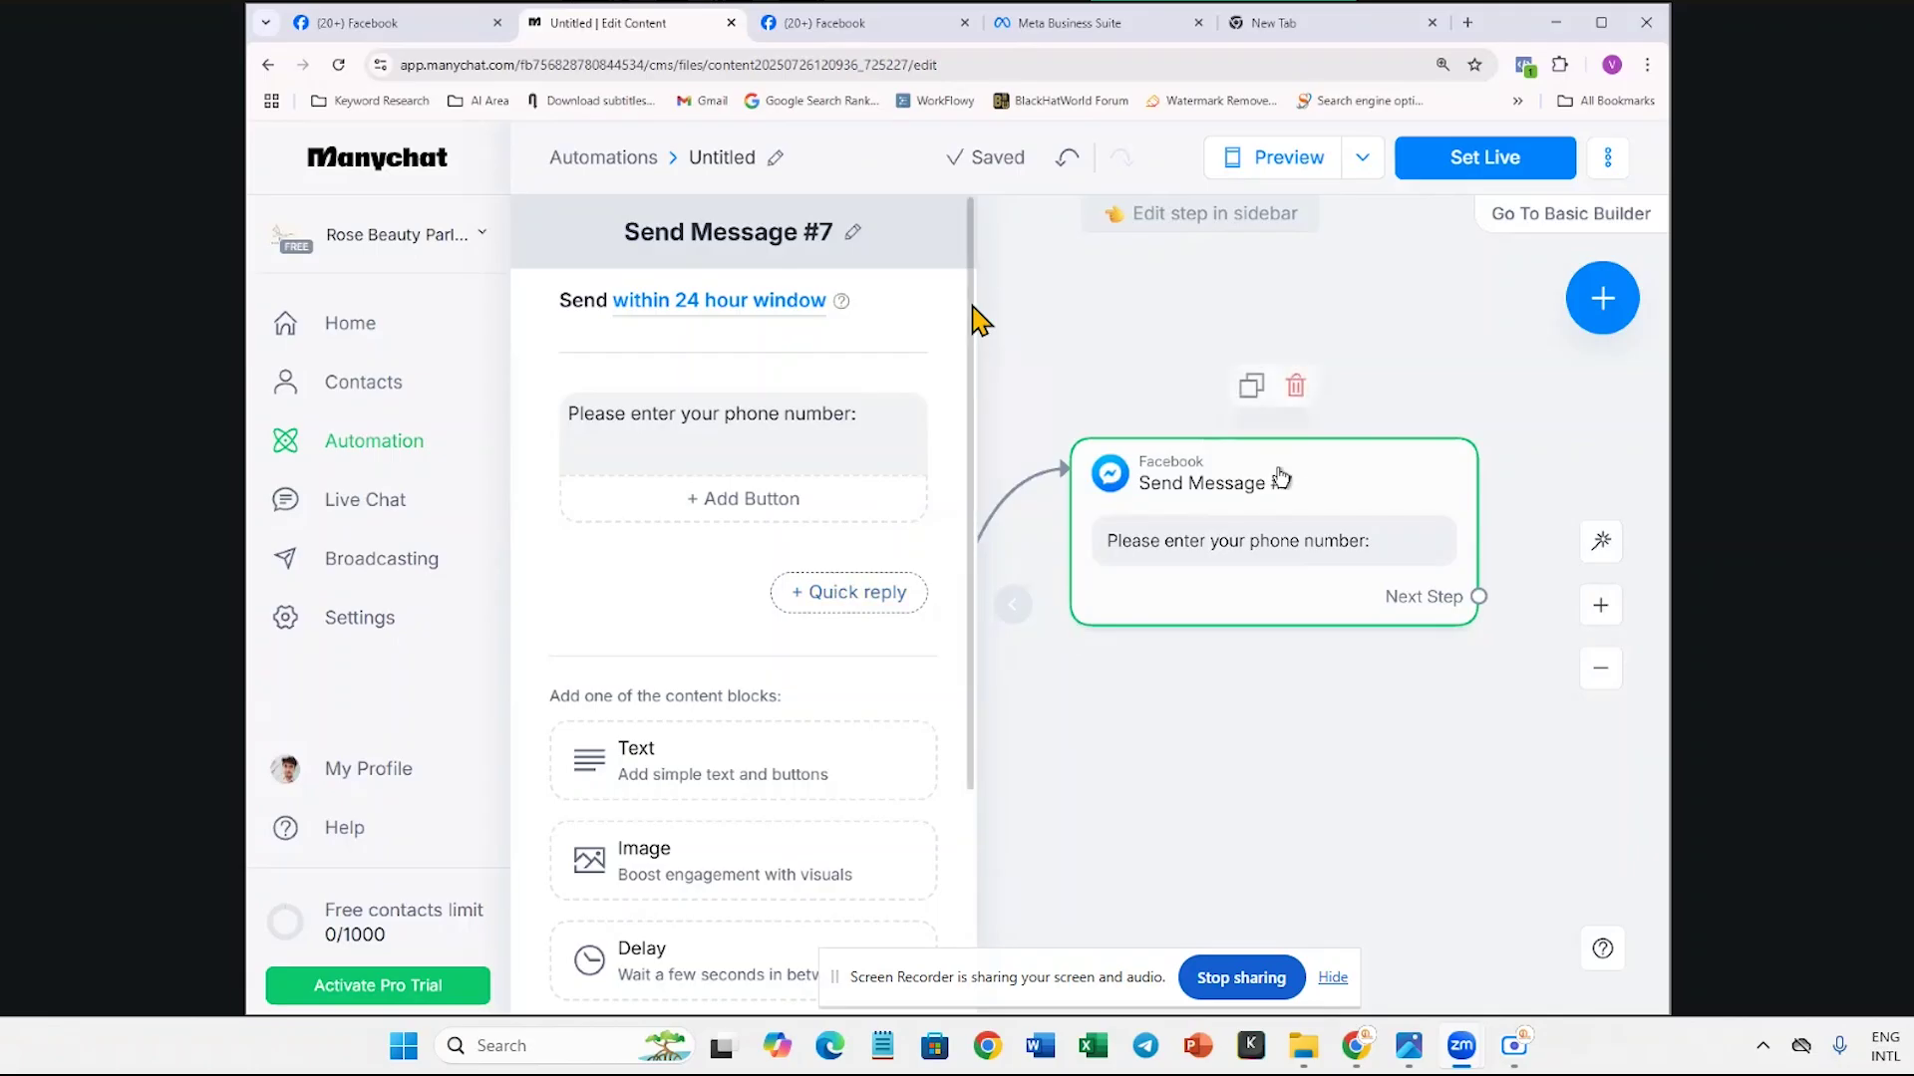
pyautogui.scroll(-3, 782, 543)
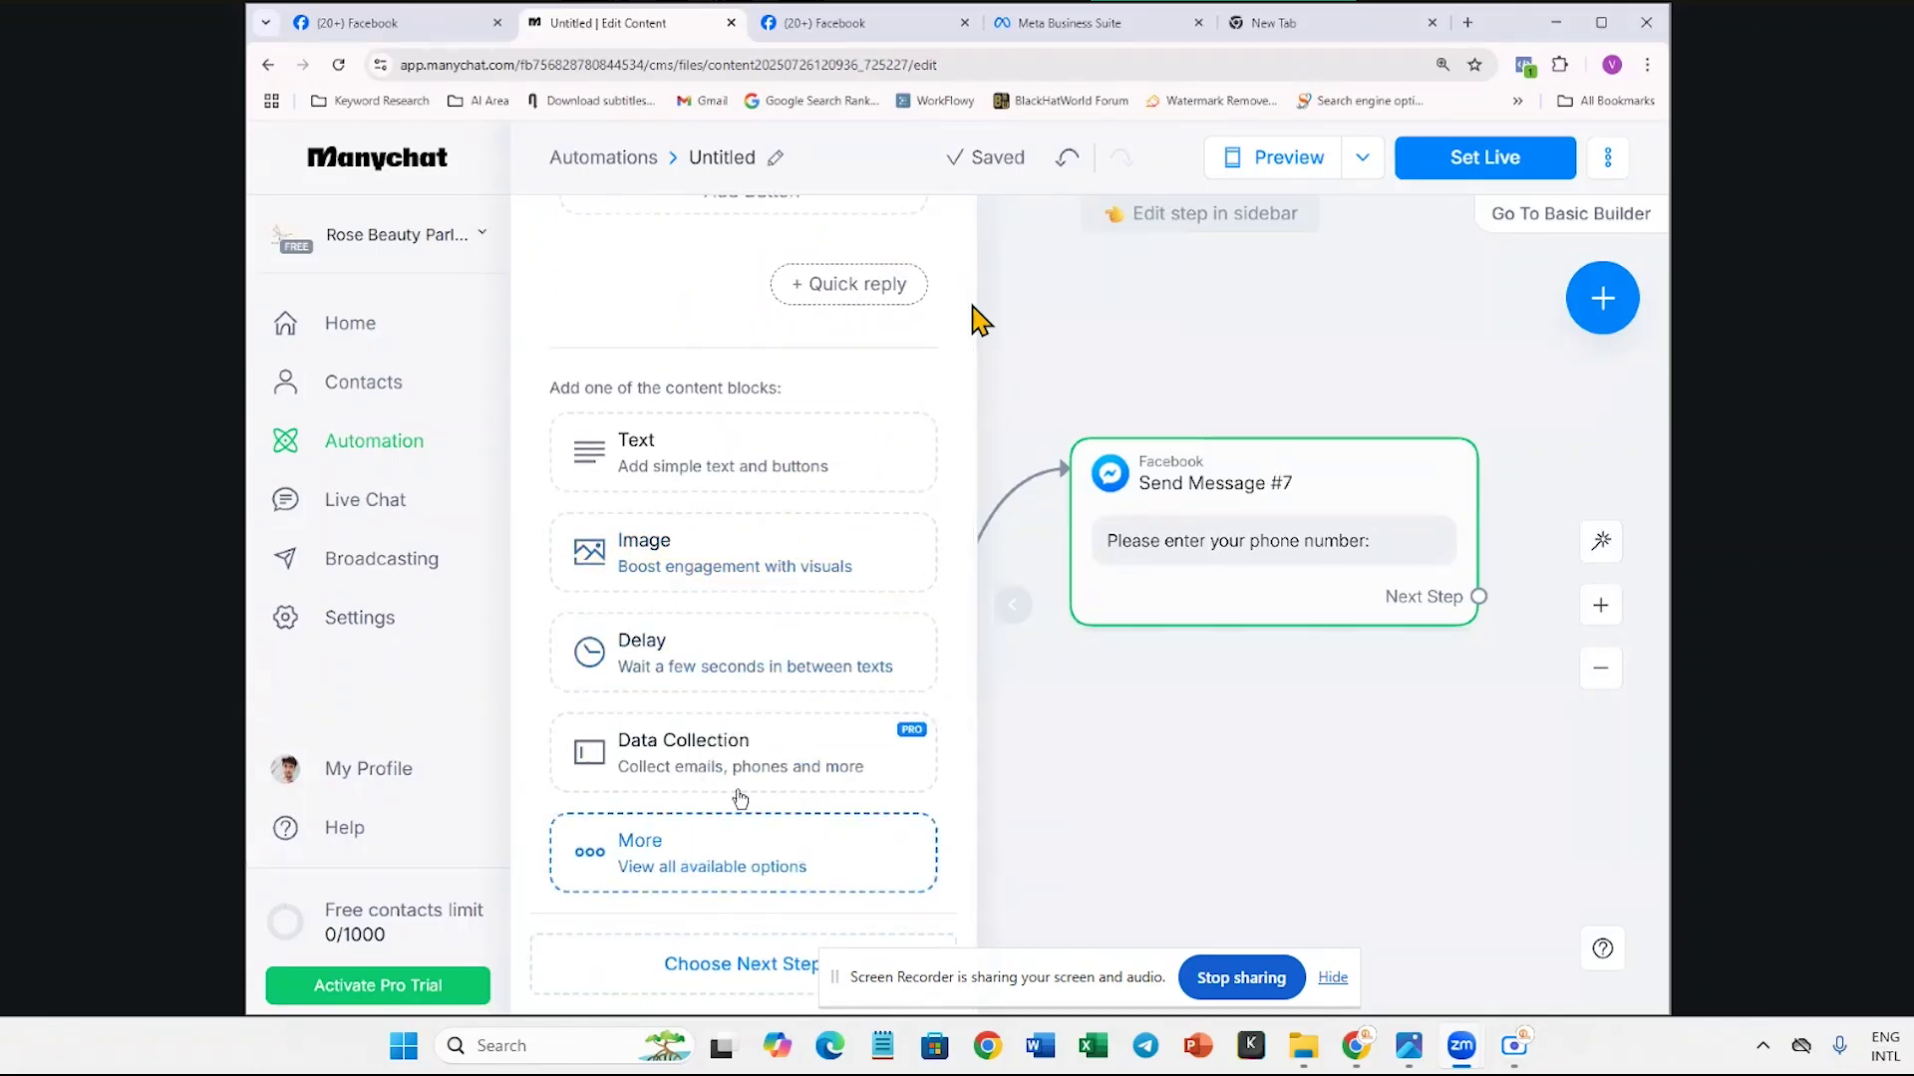
pyautogui.click(693, 863)
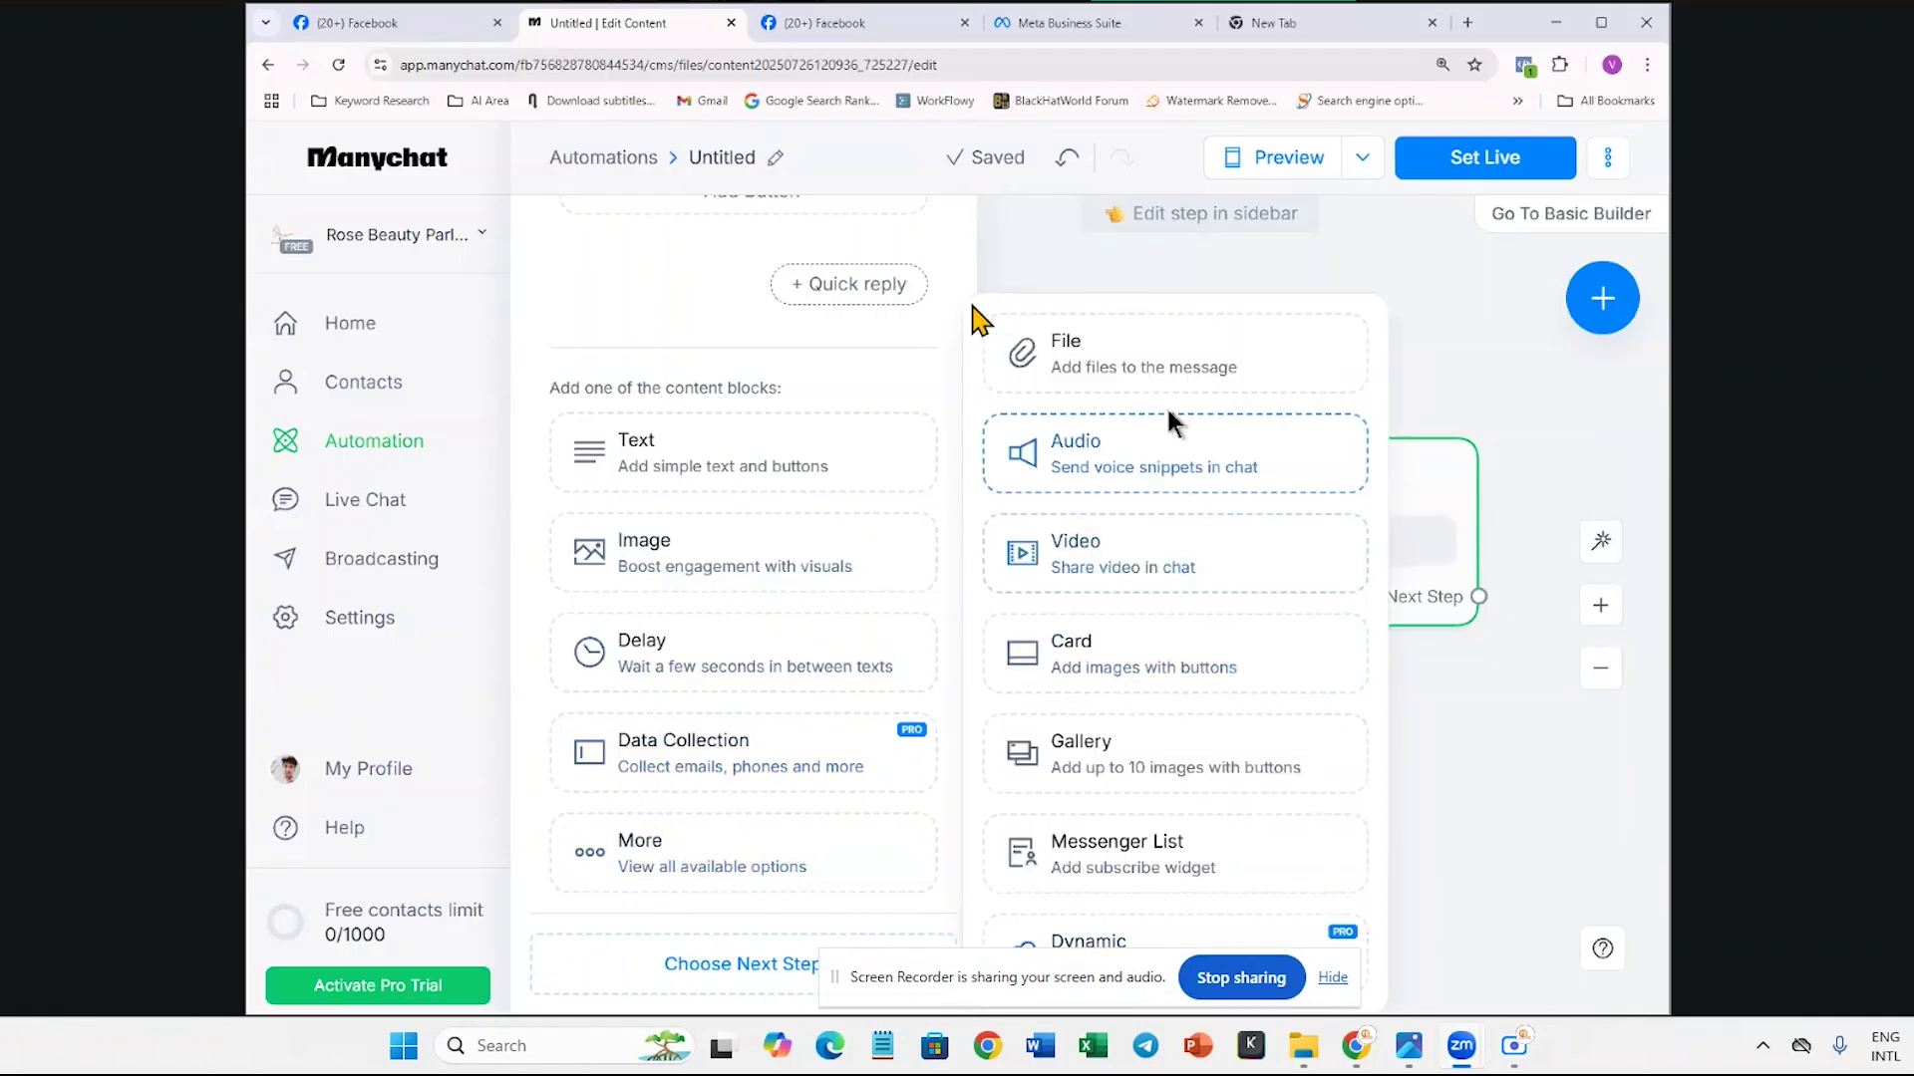
pyautogui.click(705, 763)
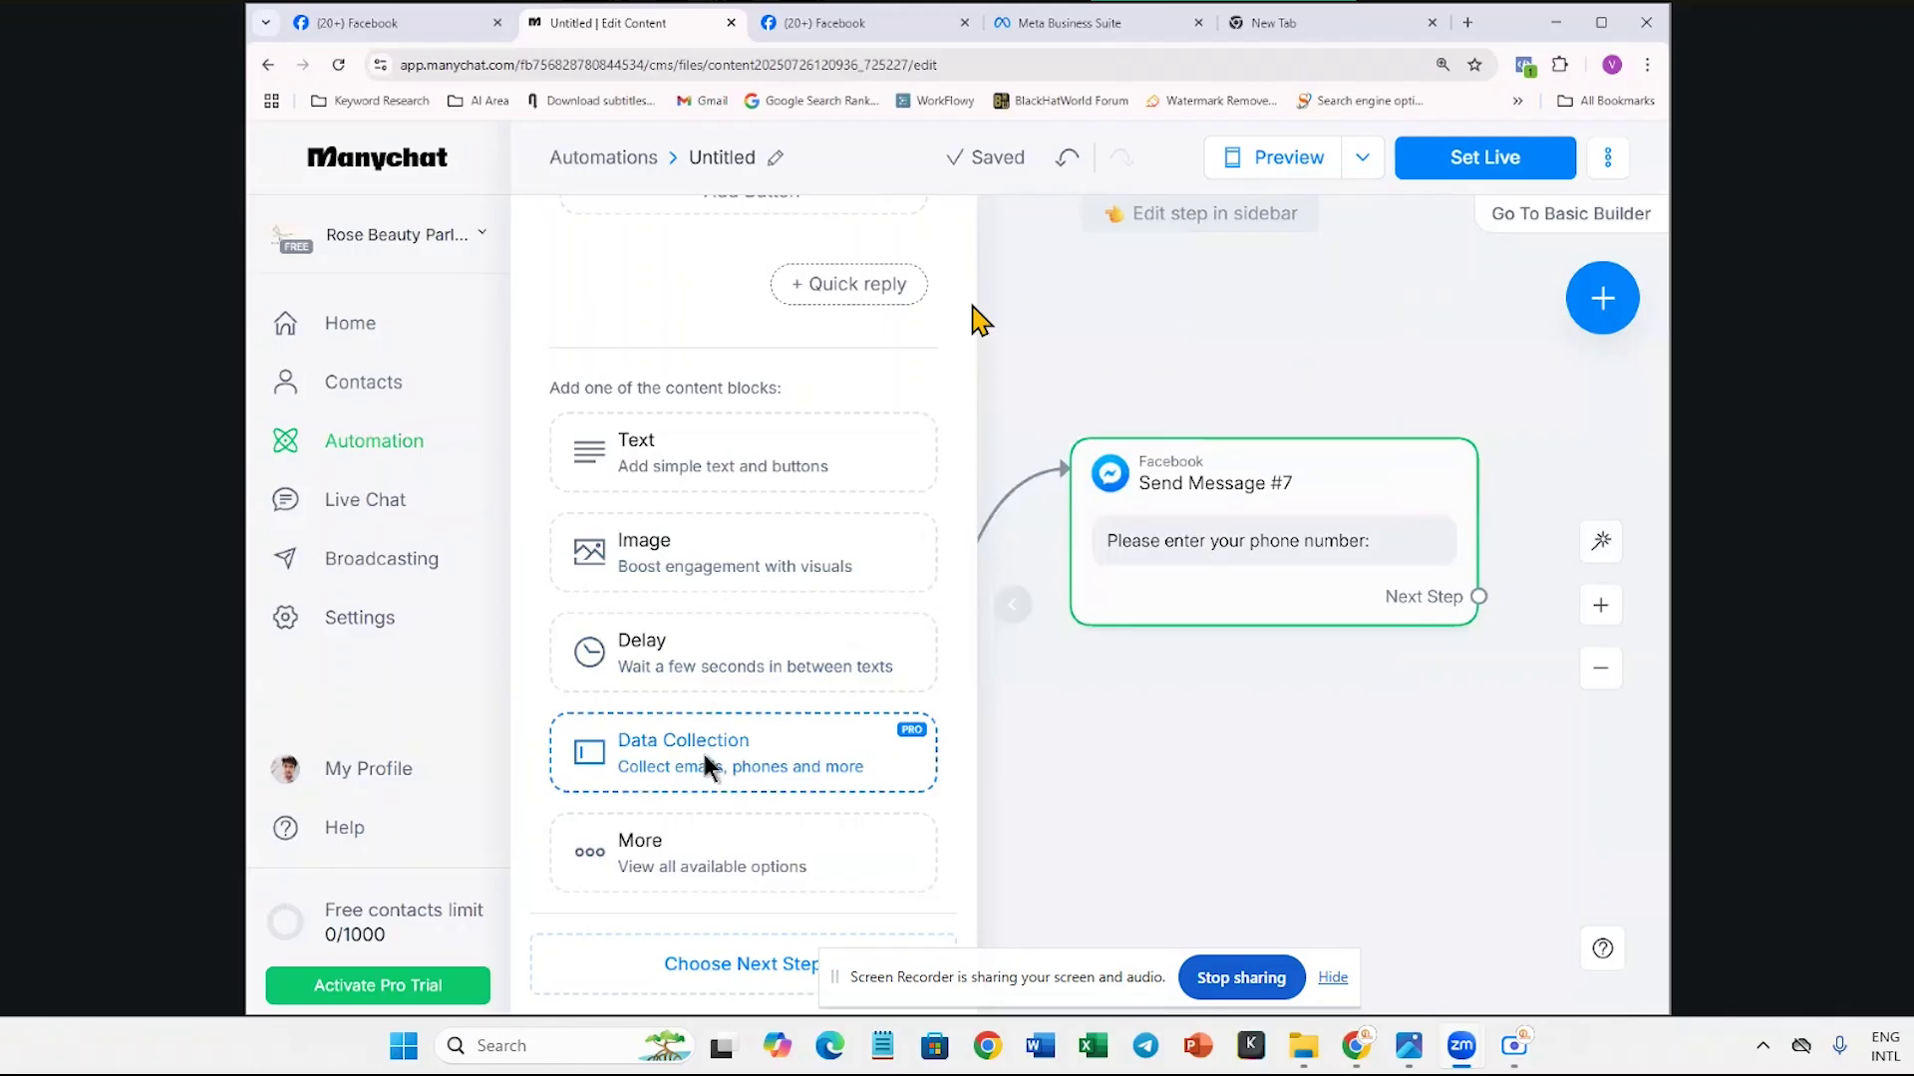
pyautogui.click(706, 762)
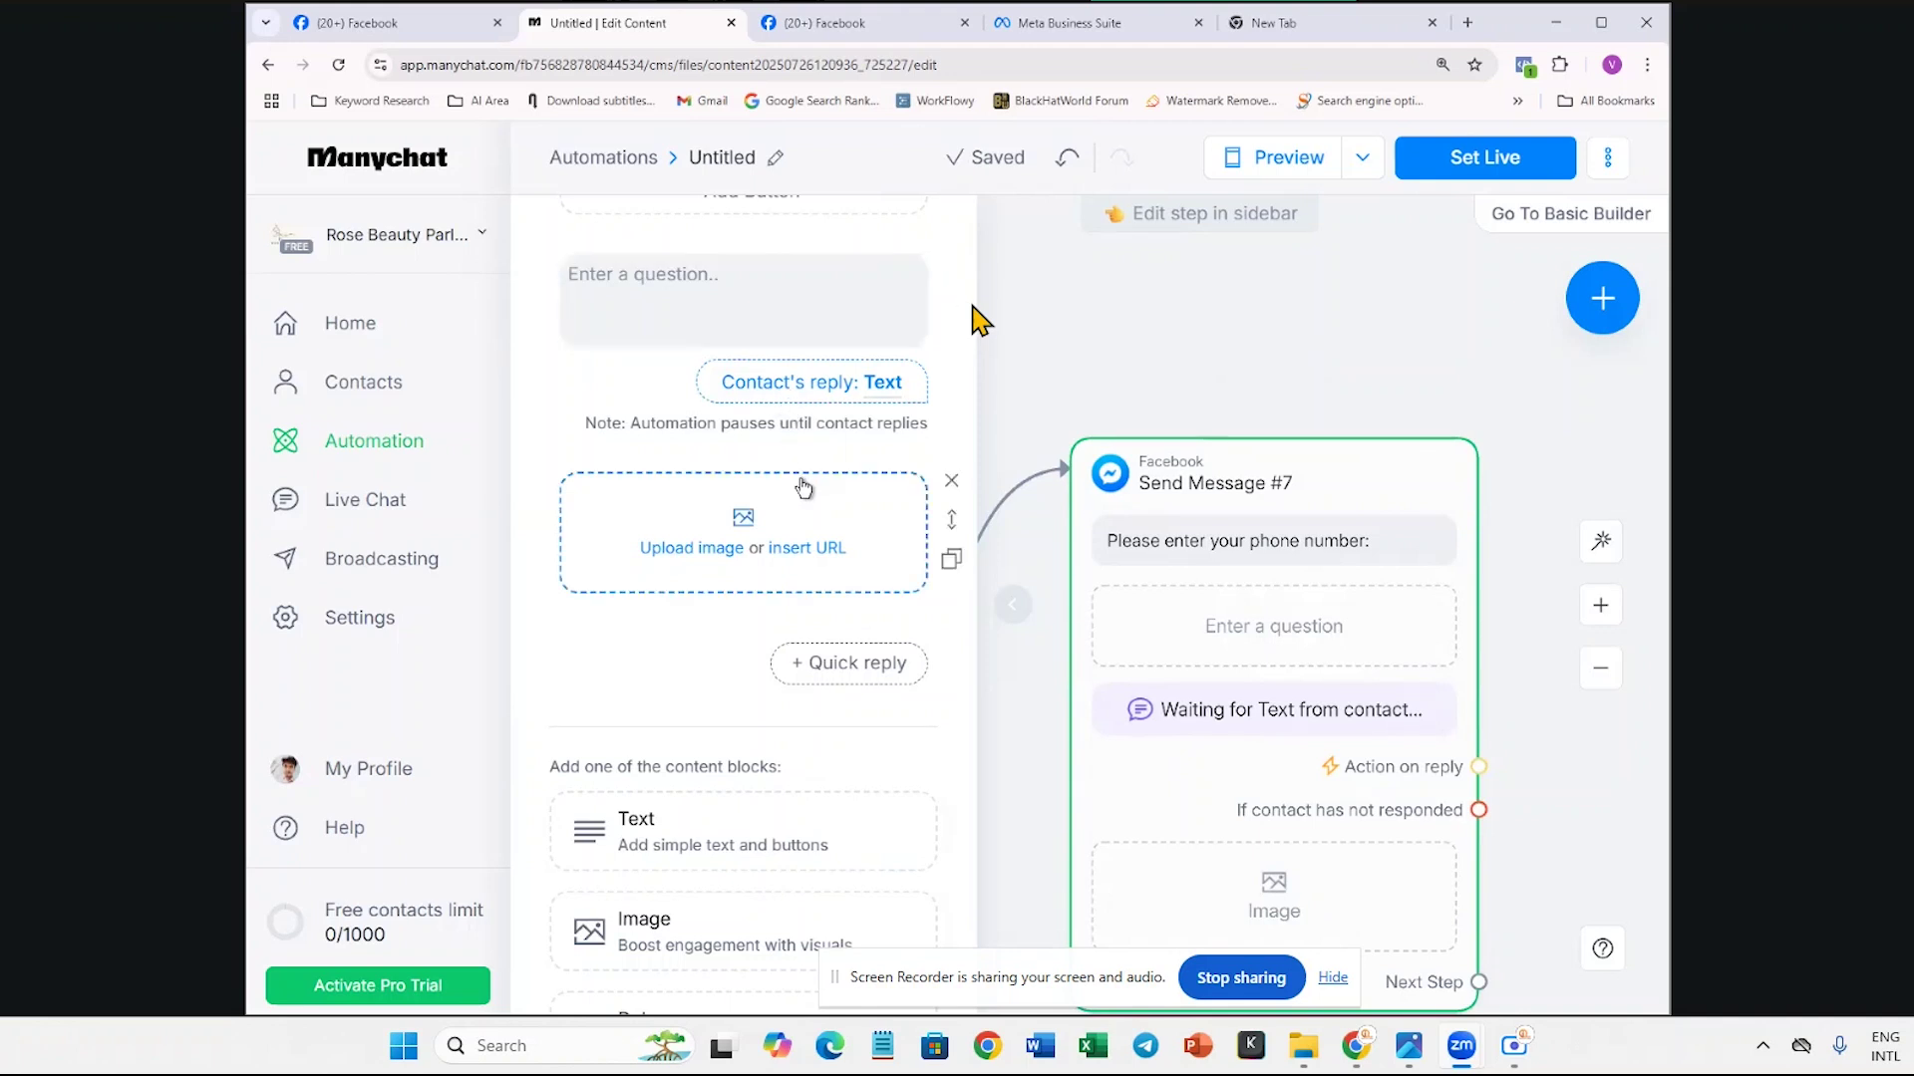
pyautogui.scroll(3, 807, 499)
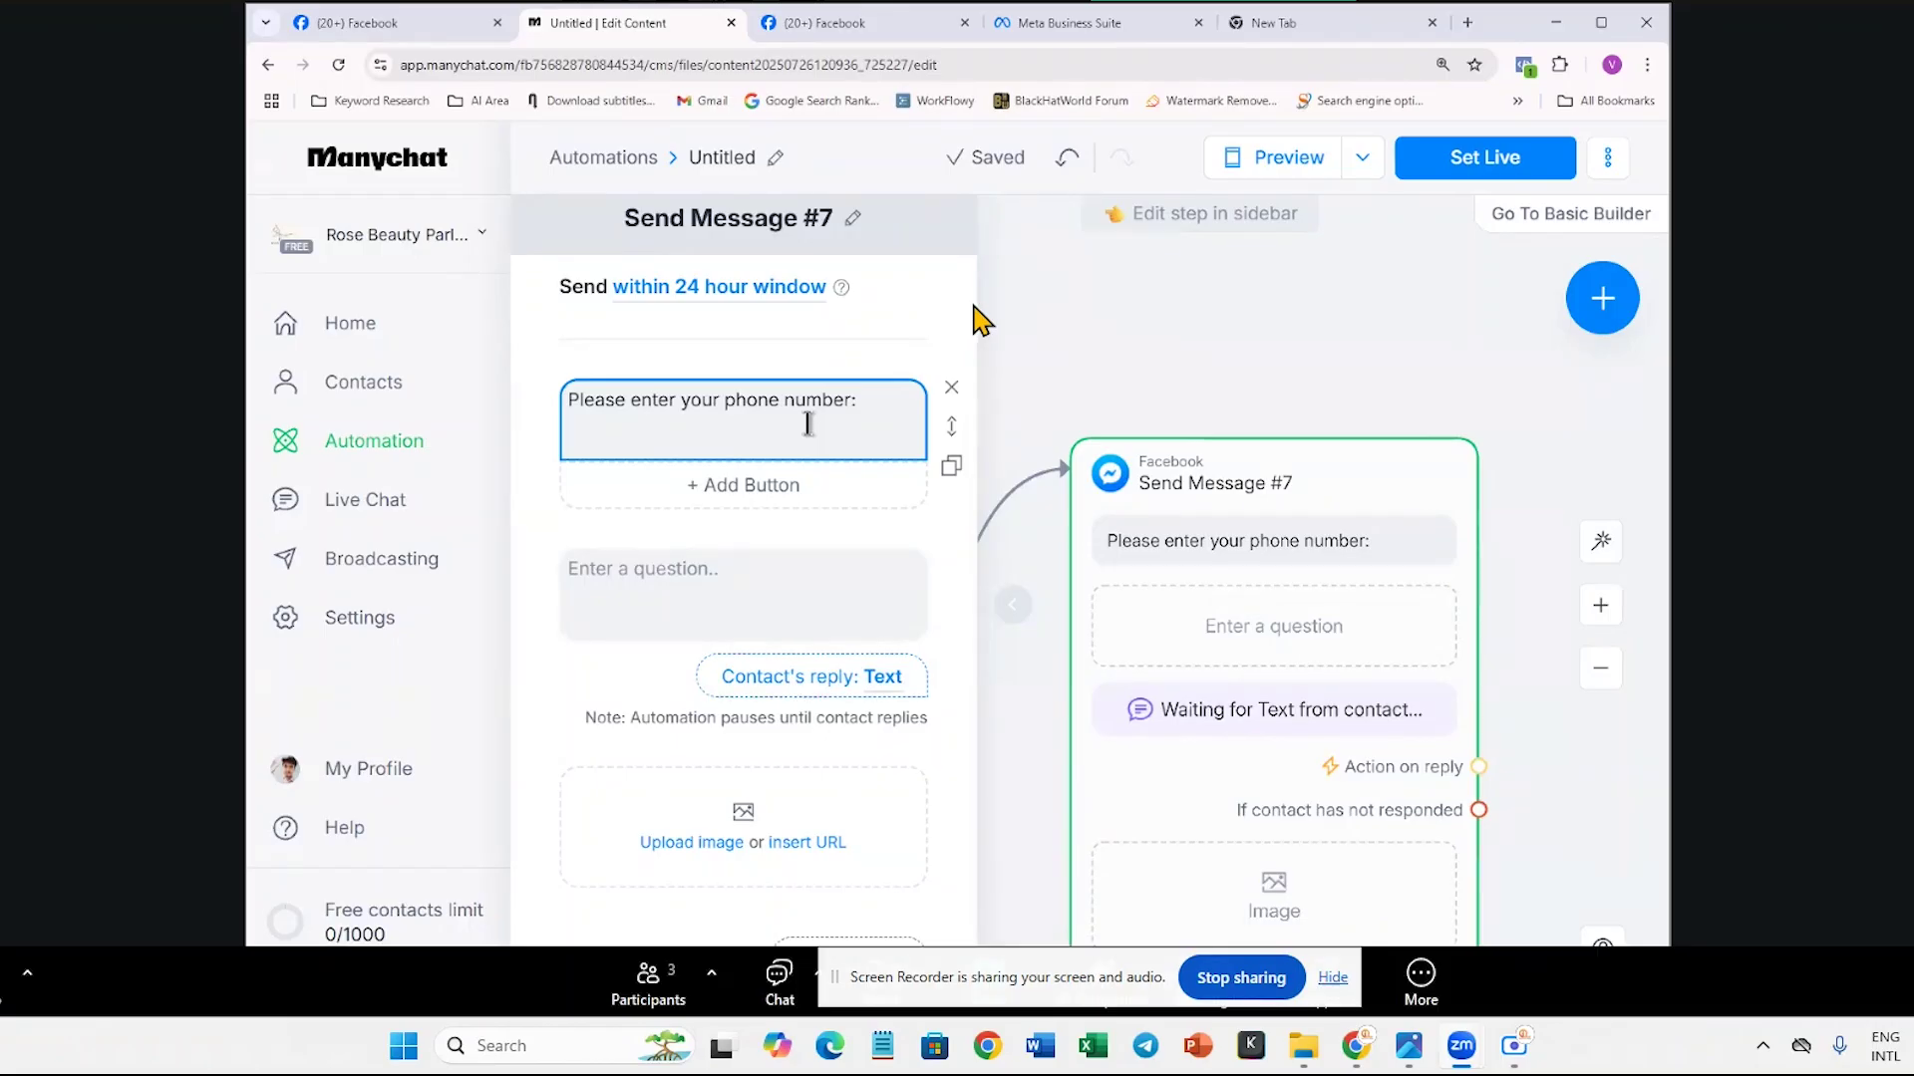
# Set the Data Collection block's reply type to Phone, look through its remaining options and close its settings.
pyautogui.click(747, 630)
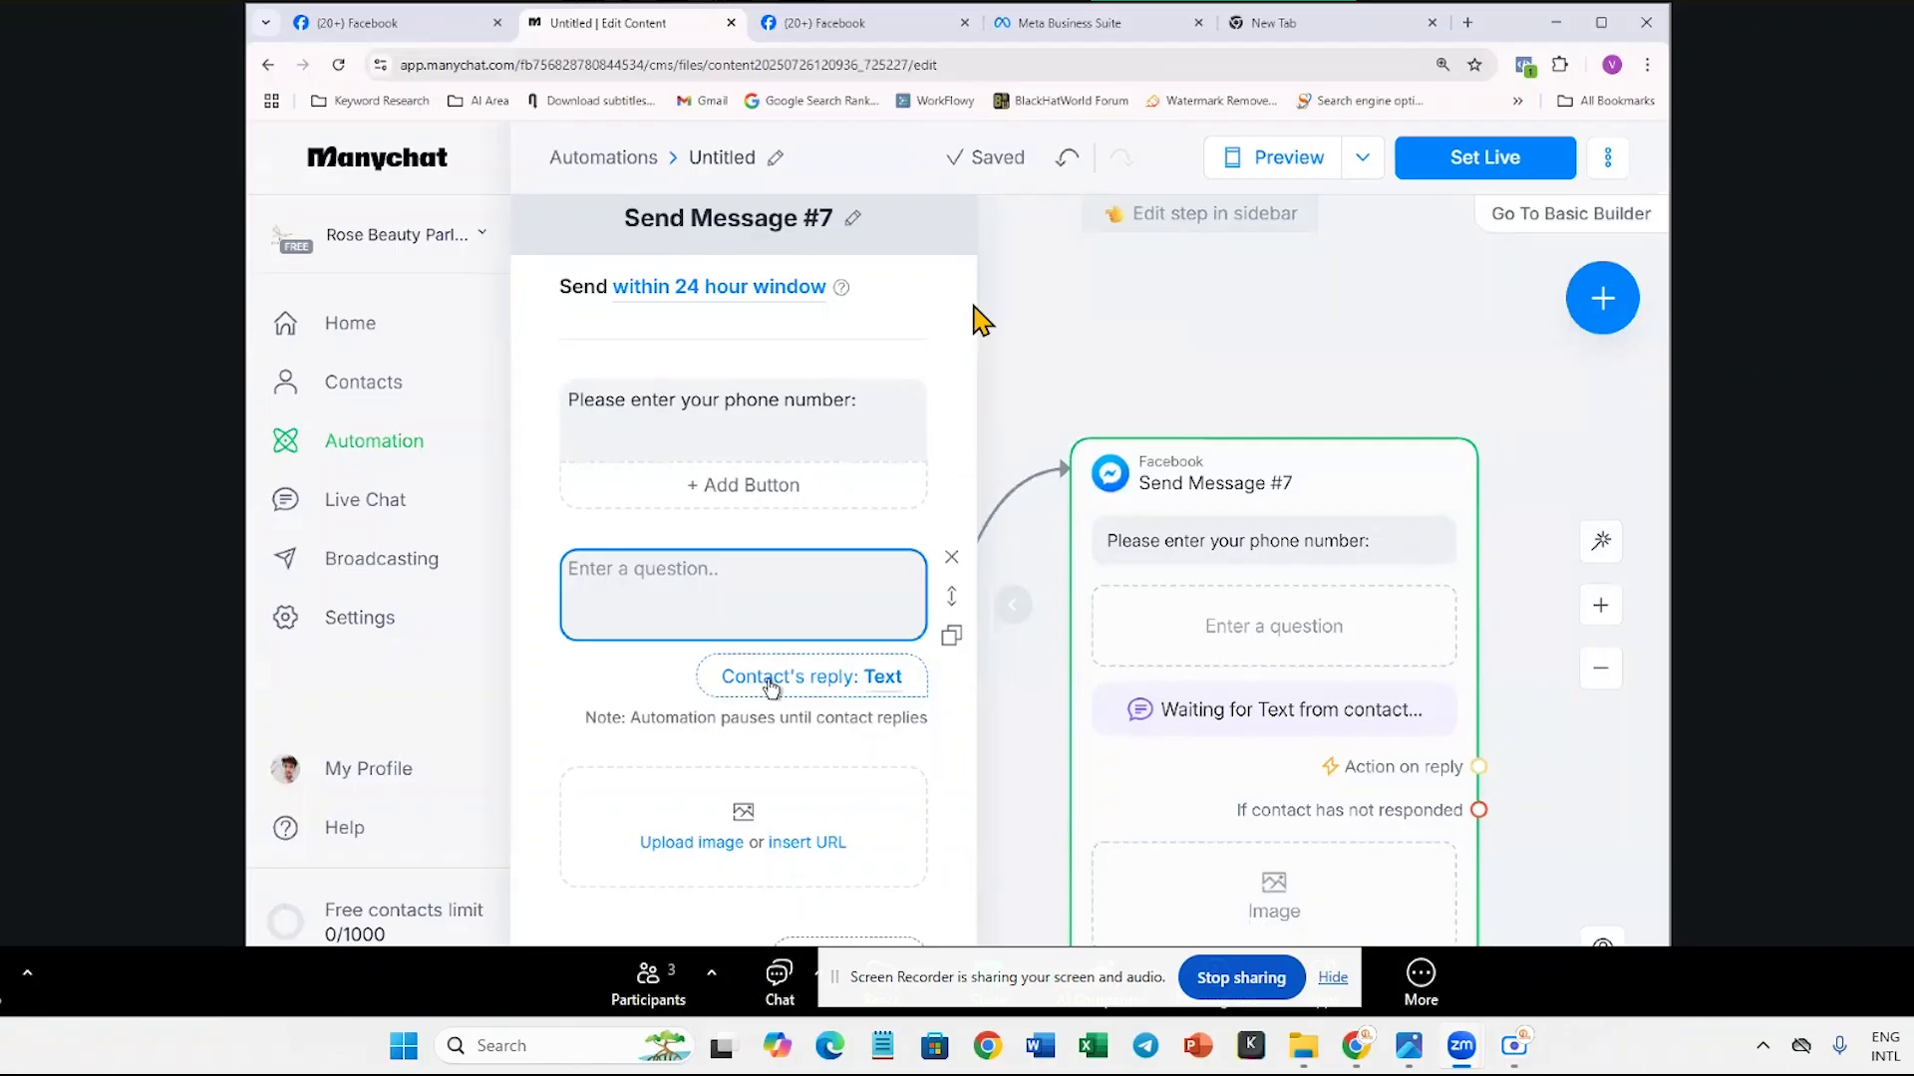
pyautogui.click(882, 682)
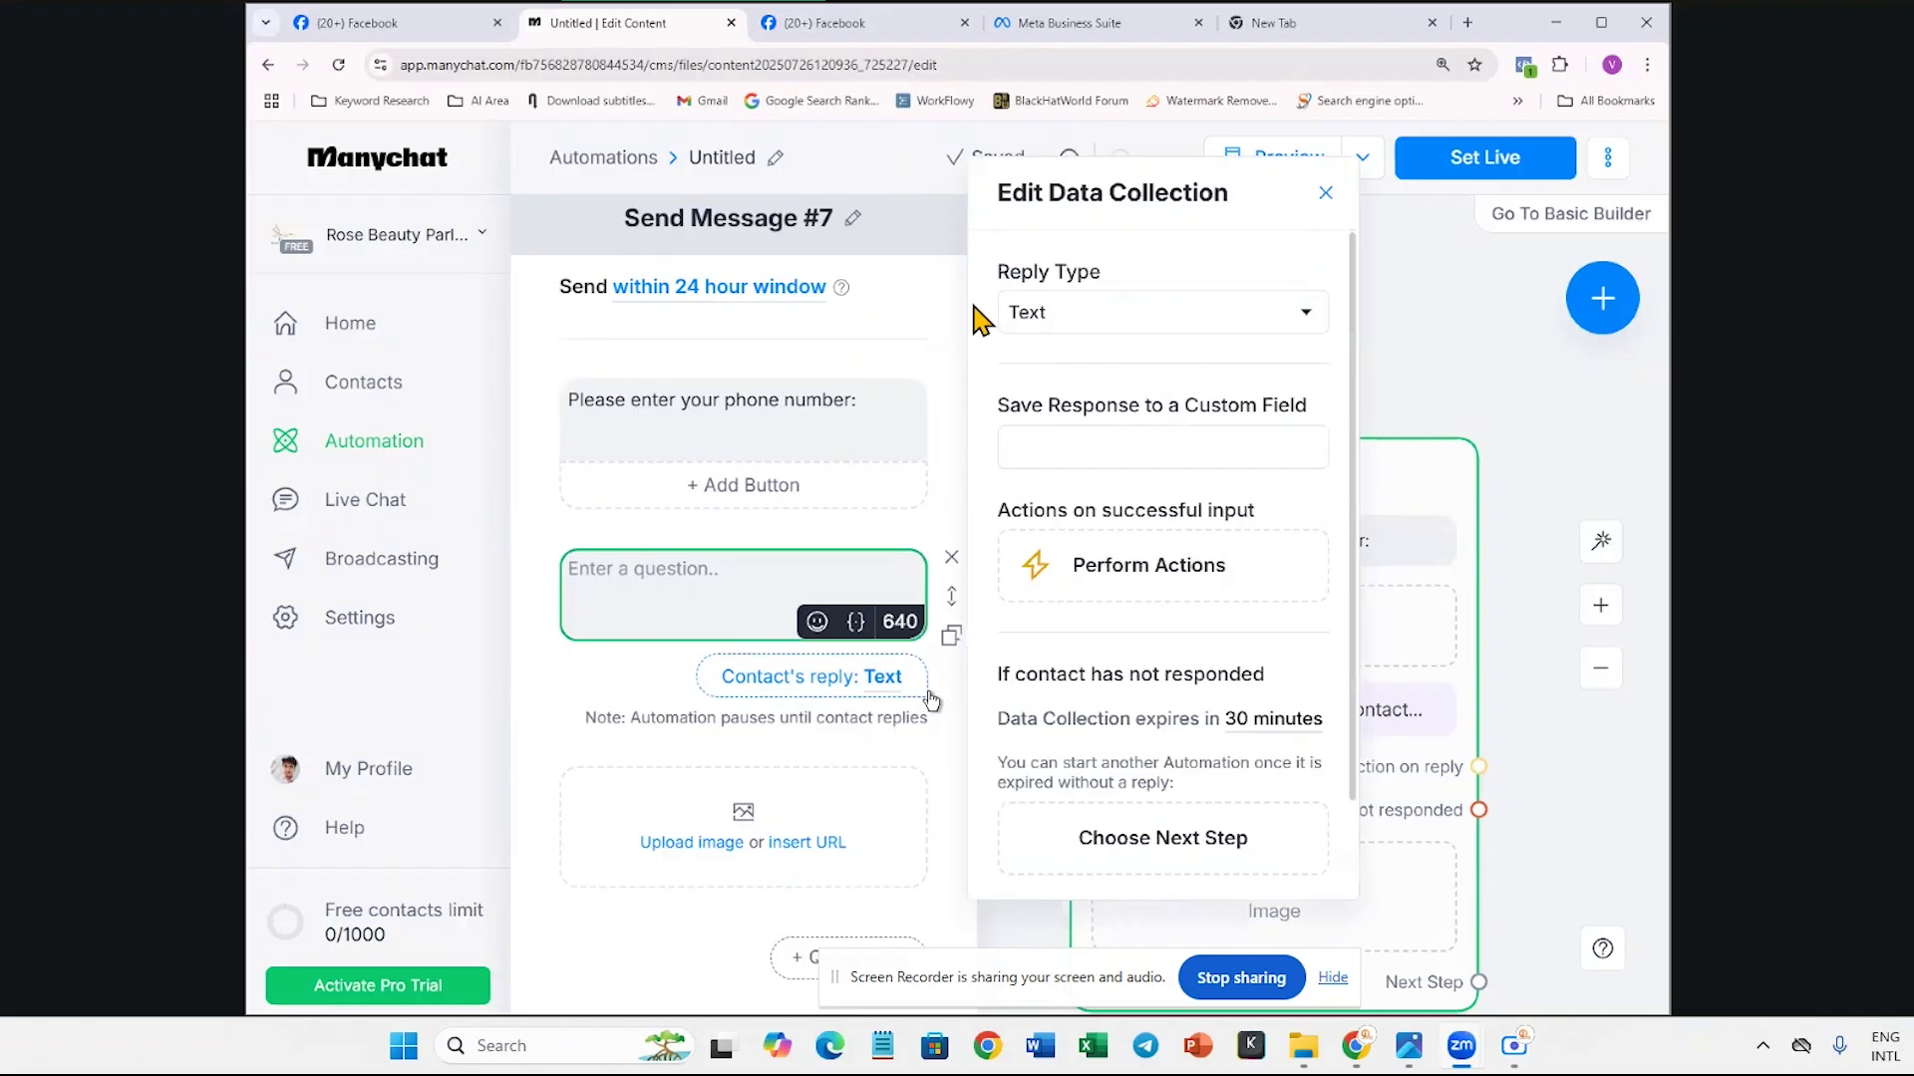
pyautogui.click(1052, 317)
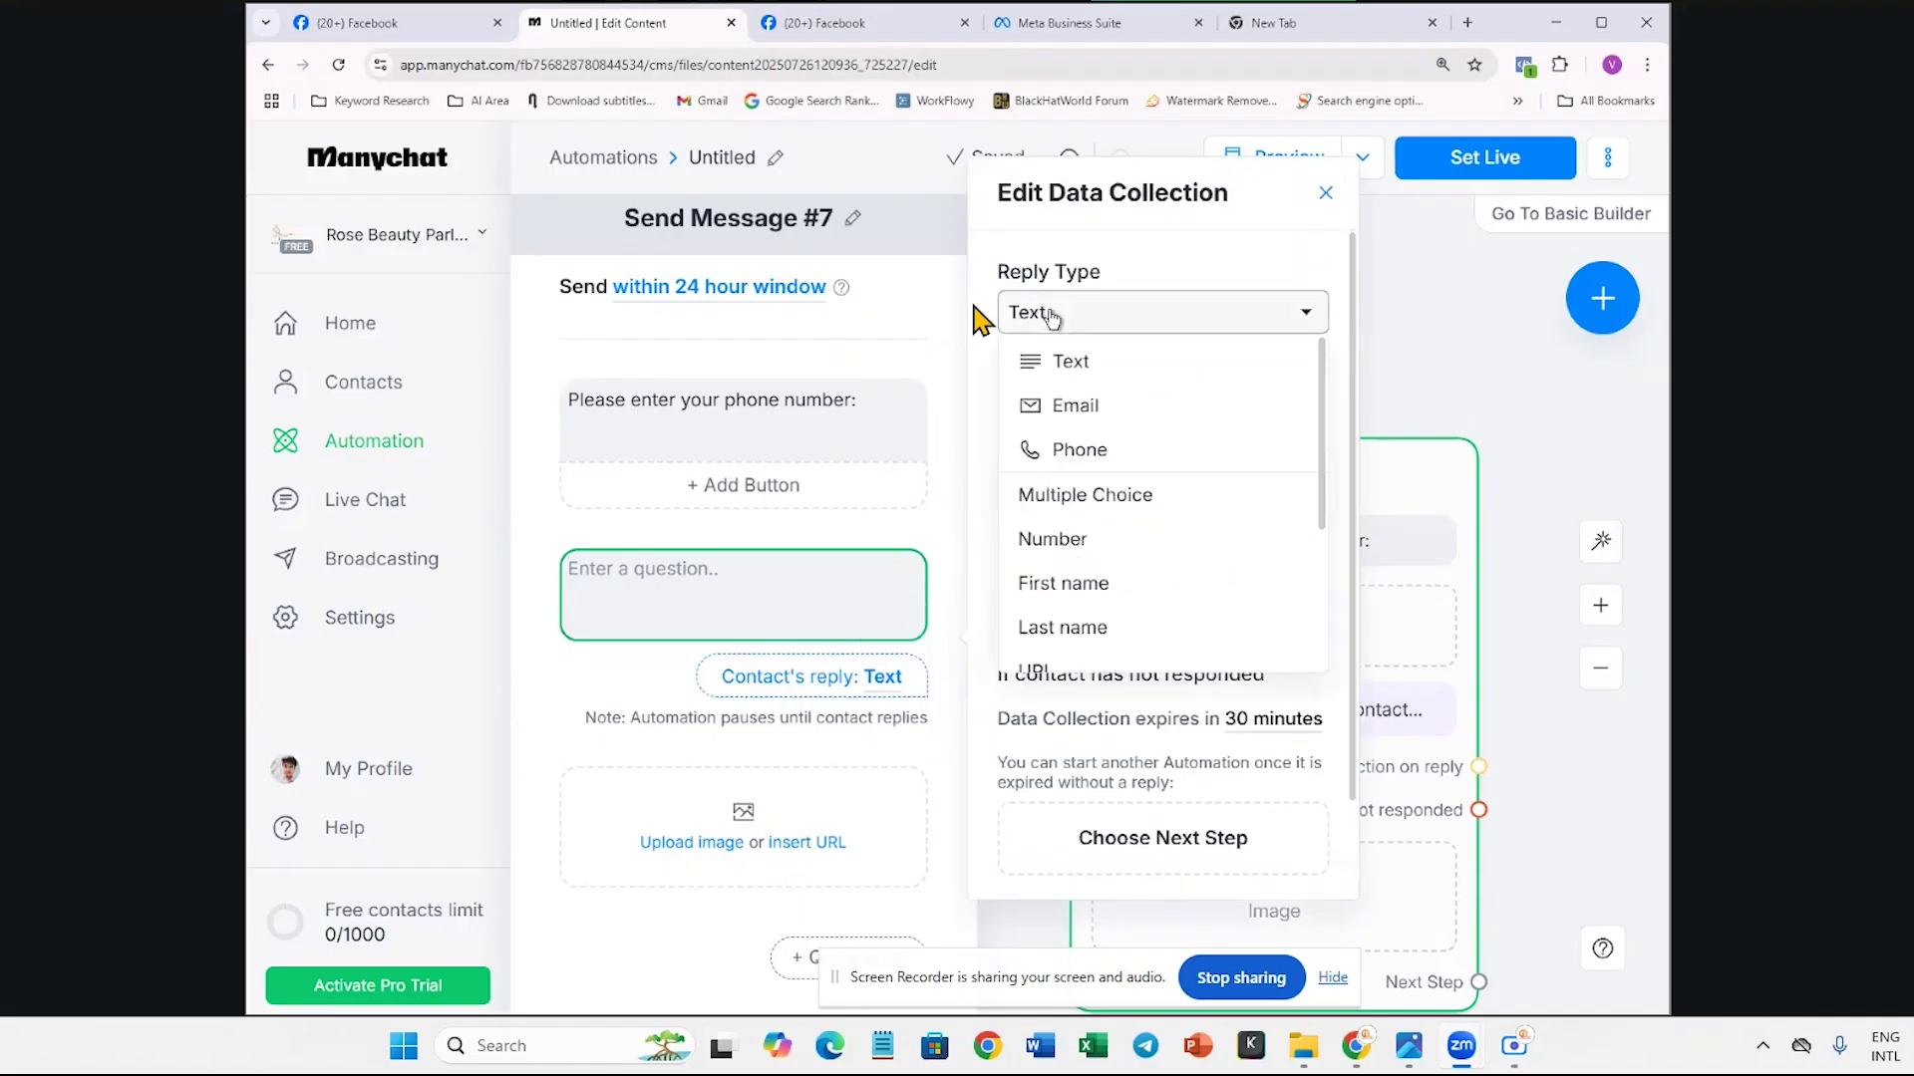
pyautogui.click(1062, 451)
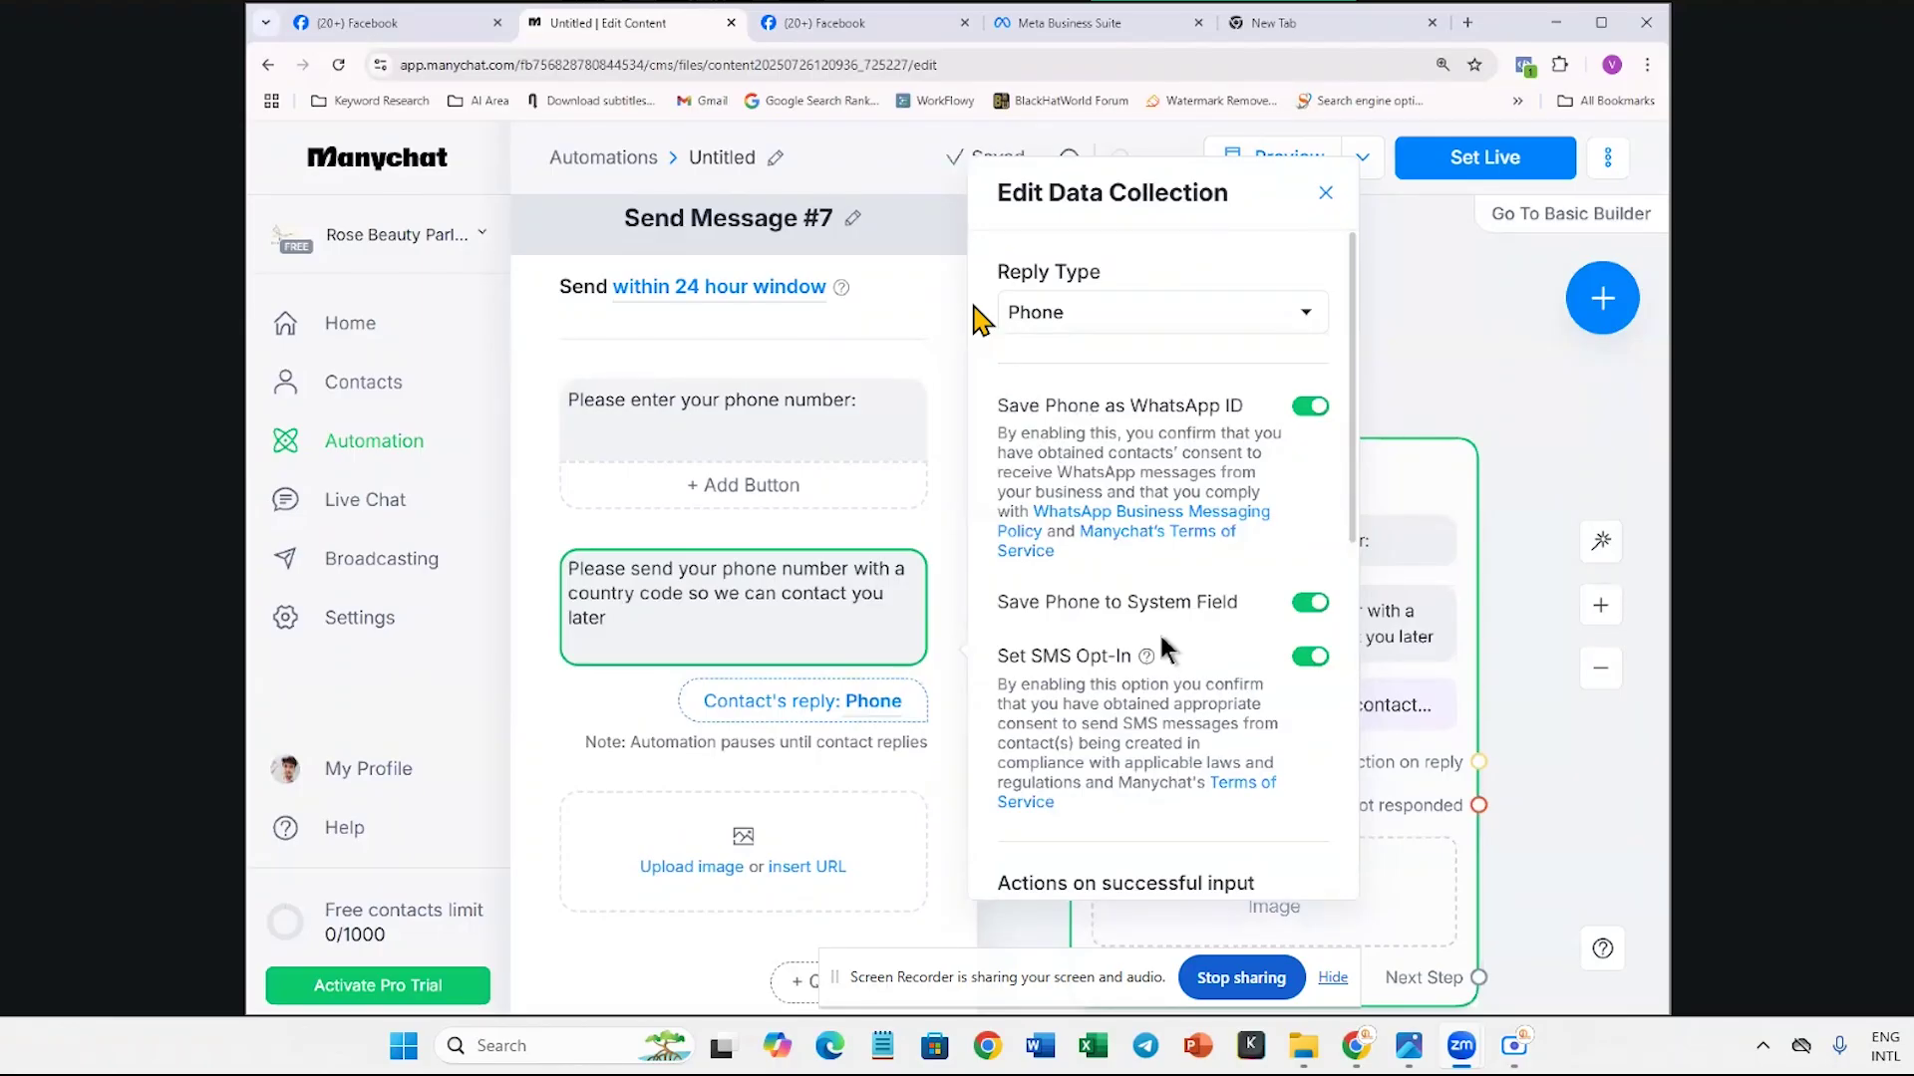
pyautogui.scroll(-2, 1097, 499)
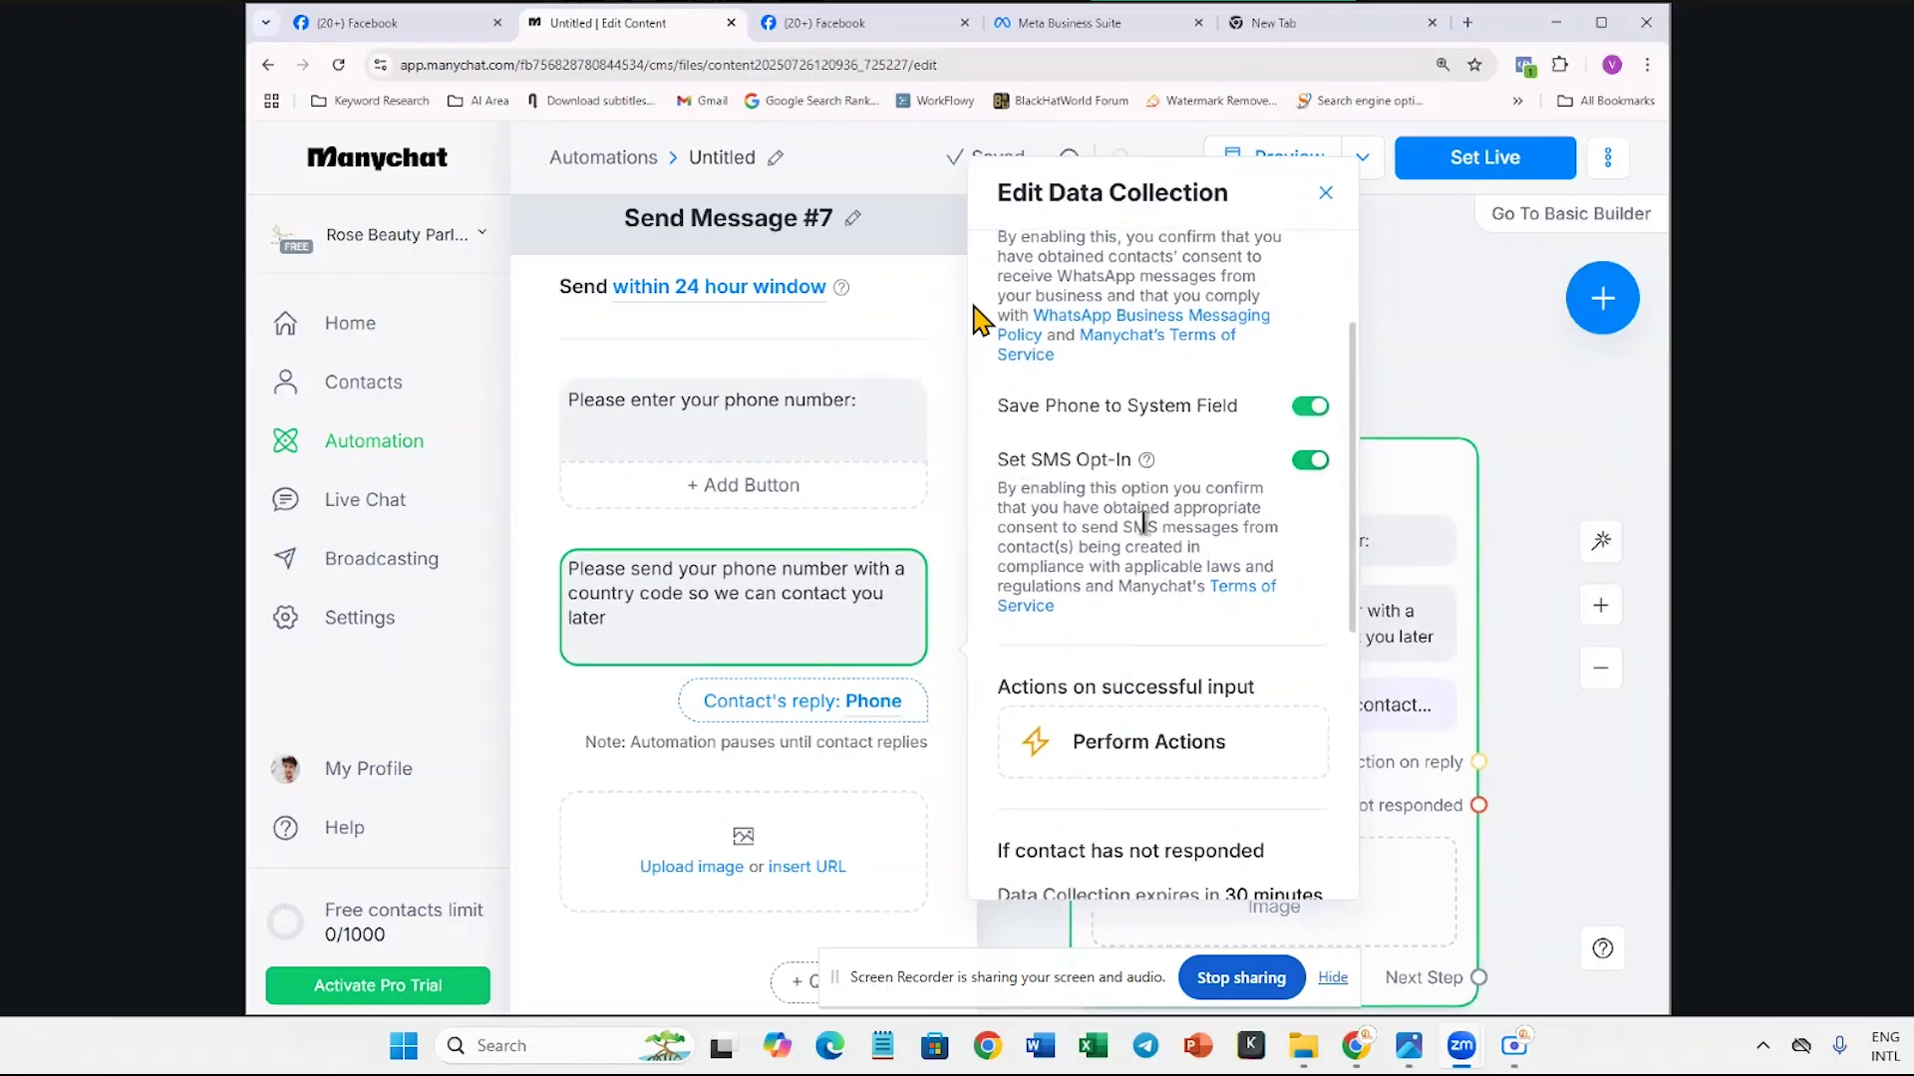
pyautogui.scroll(-2, 1041, 752)
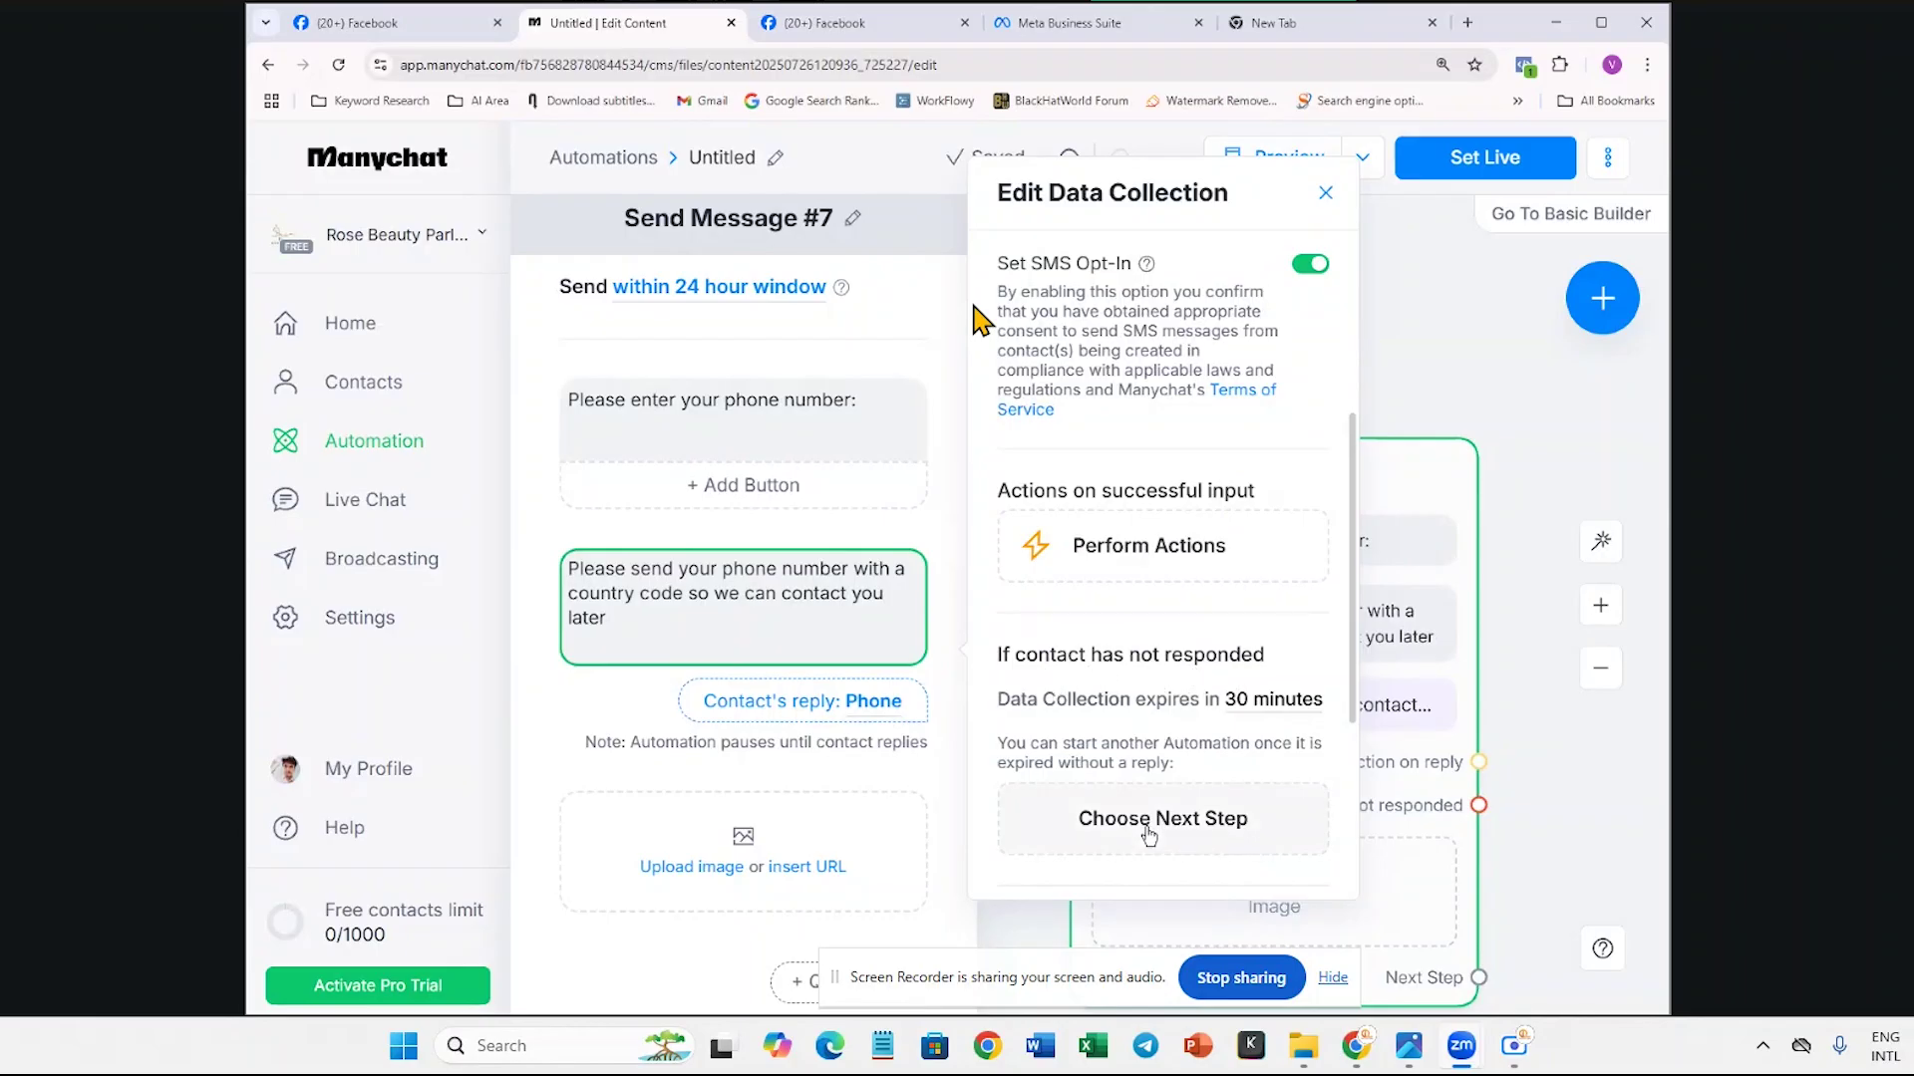
pyautogui.click(854, 779)
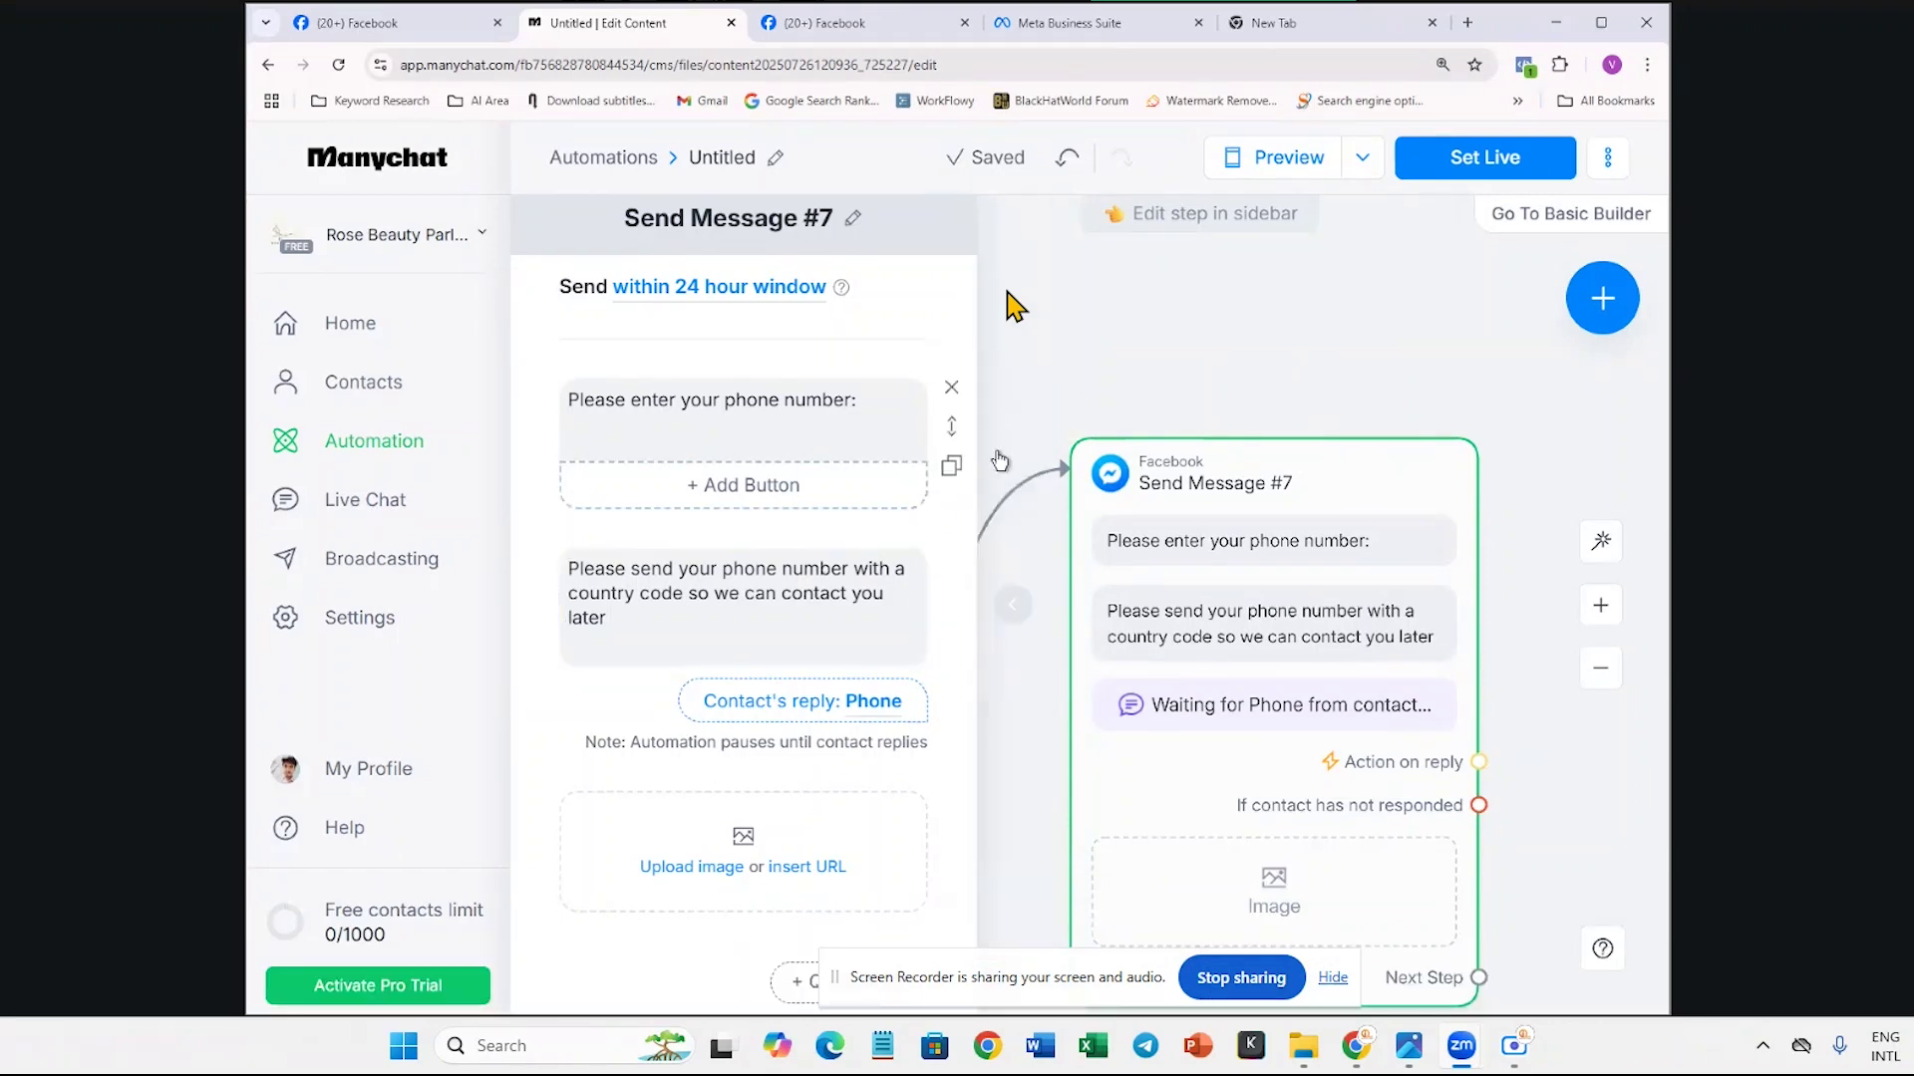
# Deselect the message, maximize the browser window and review the flow back to the greeting and theater-location messages.
pyautogui.click(1103, 351)
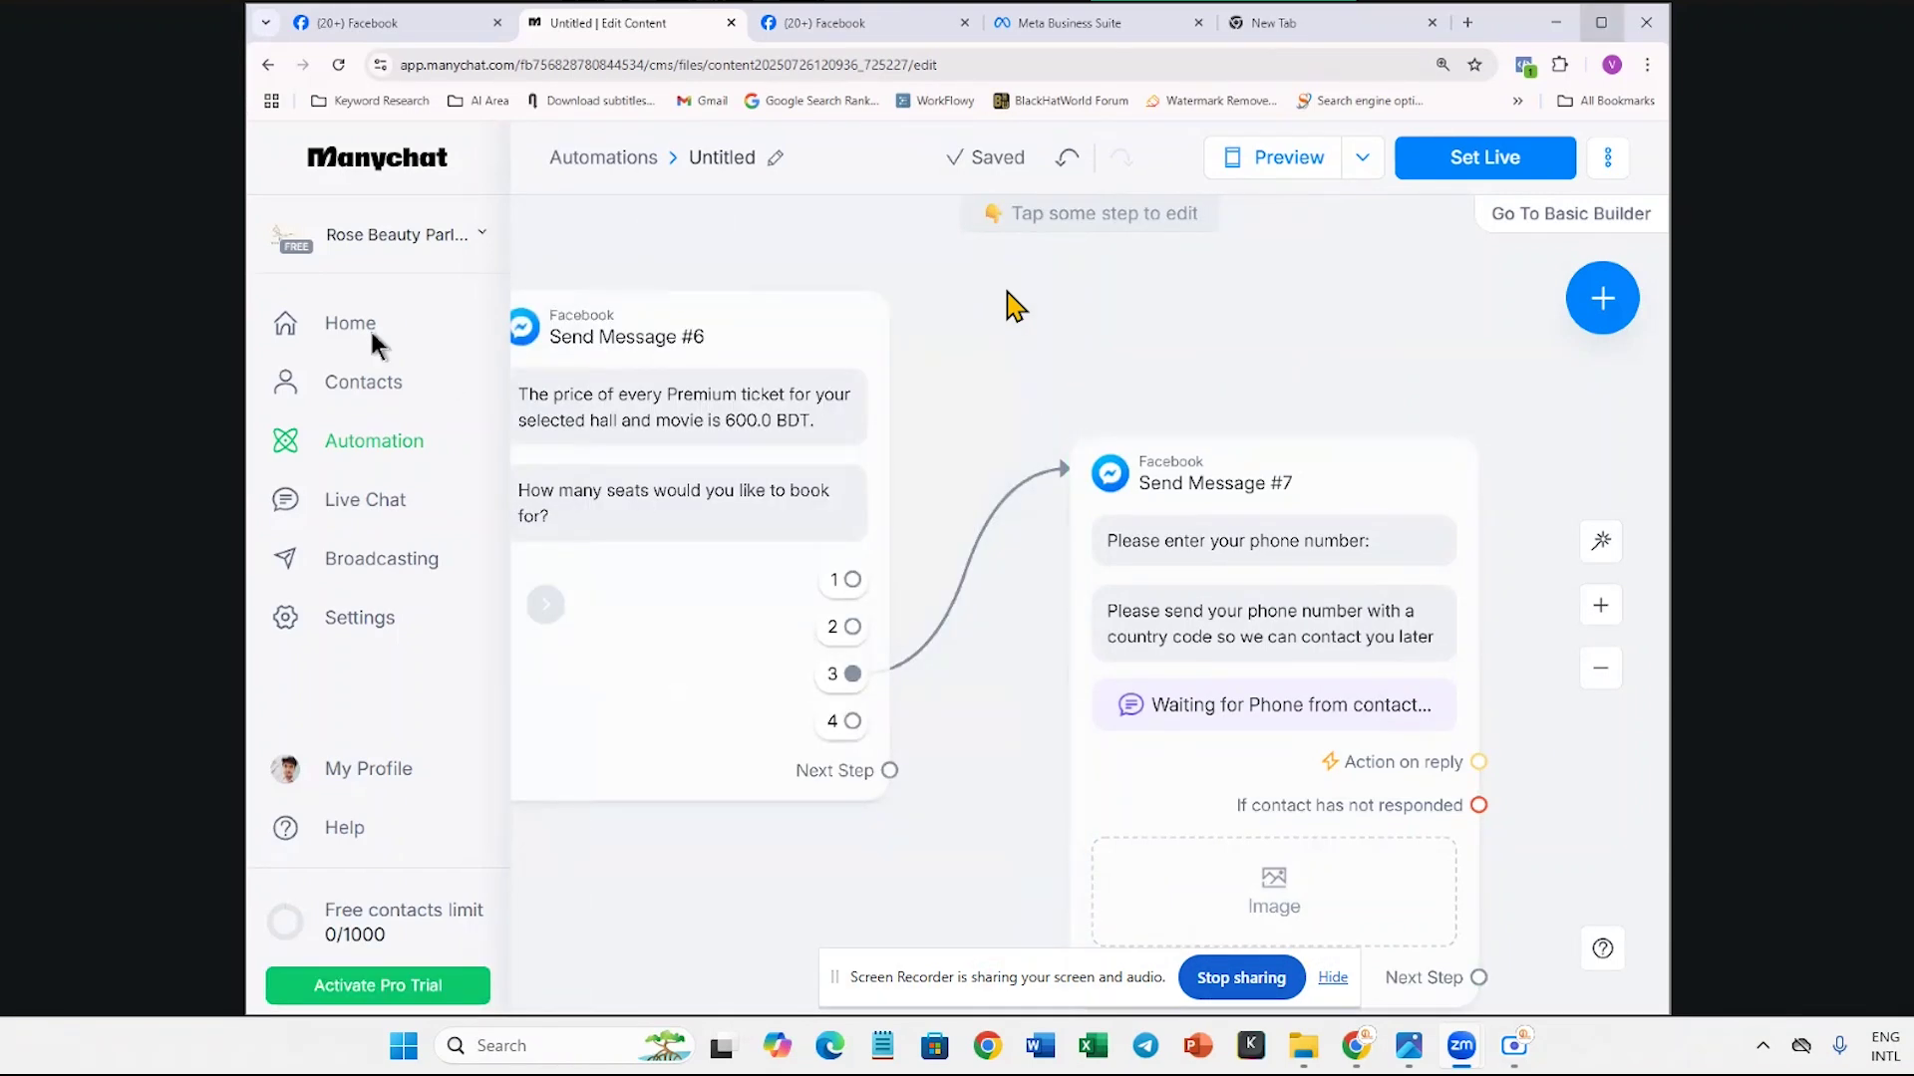
pyautogui.press('super+Up')
pyautogui.hscroll(-10, 1214, 877)
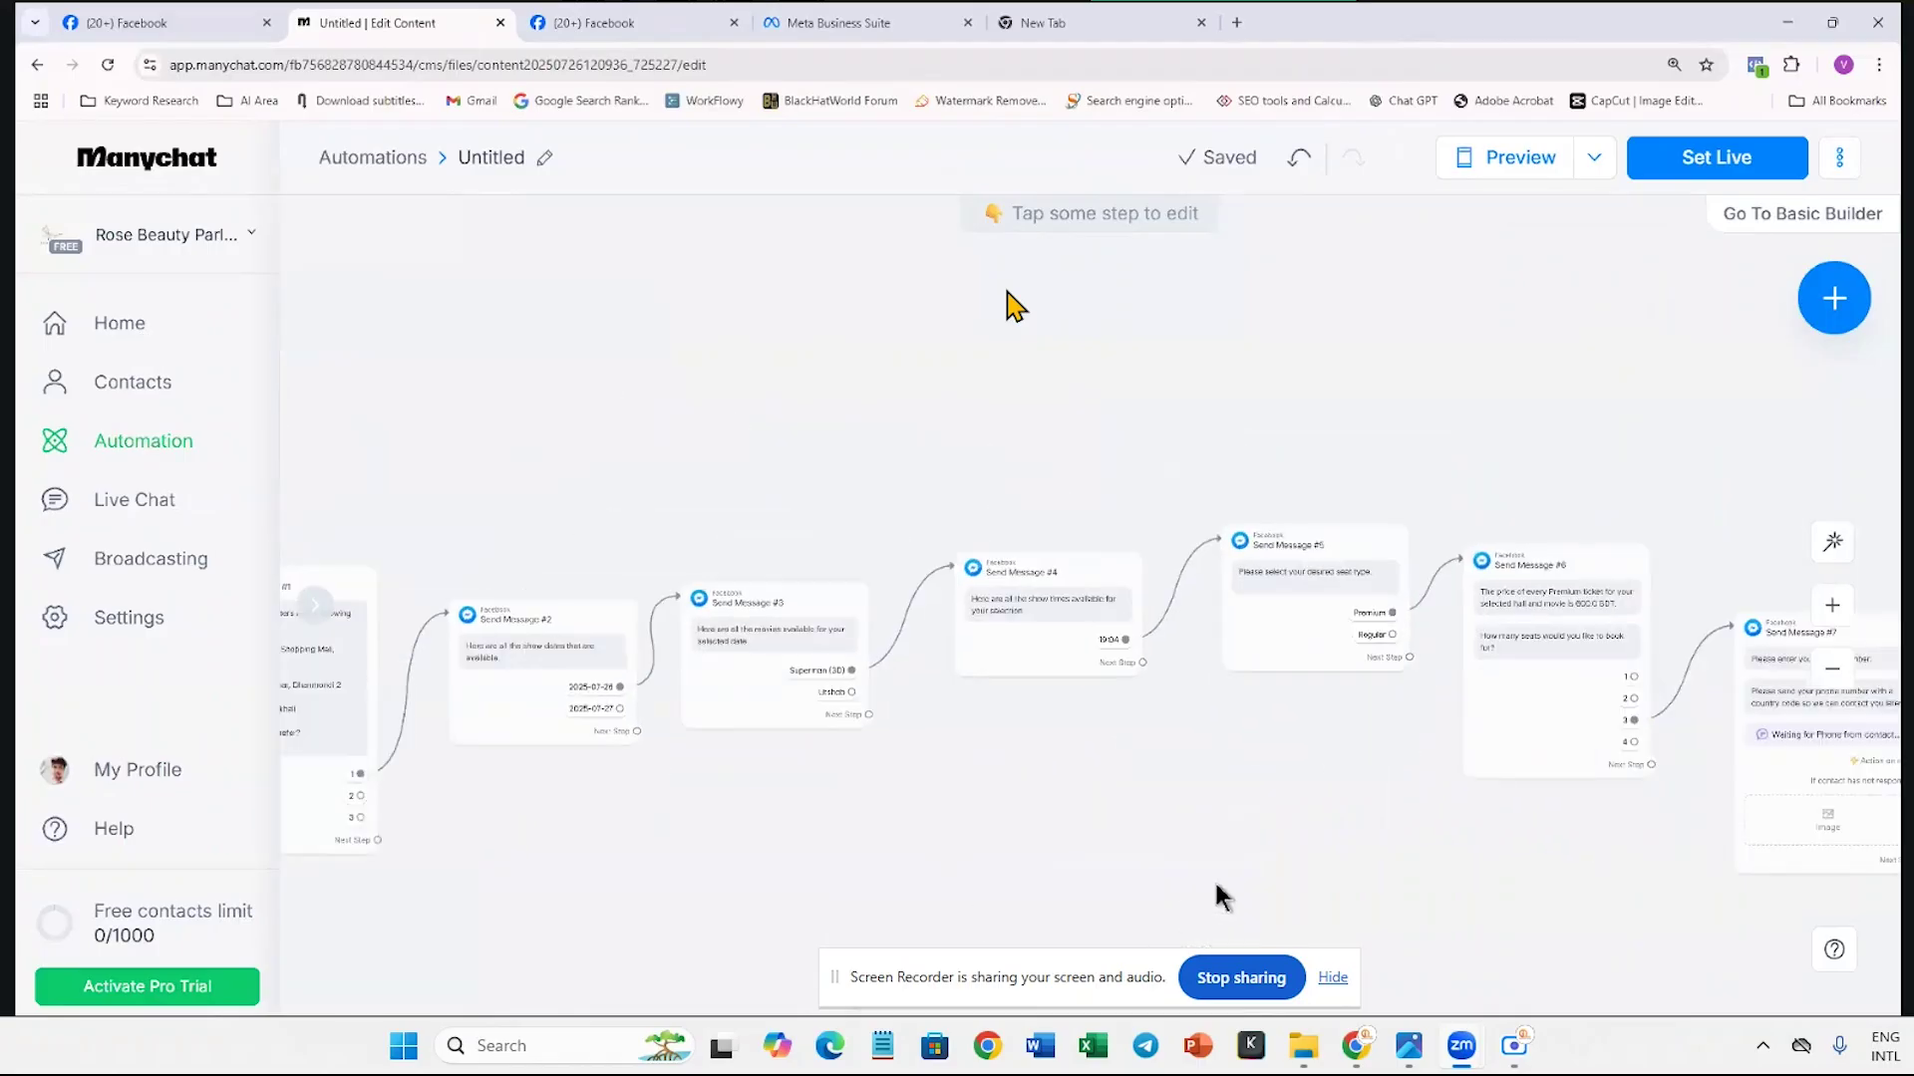
pyautogui.hscroll(-5, 1156, 645)
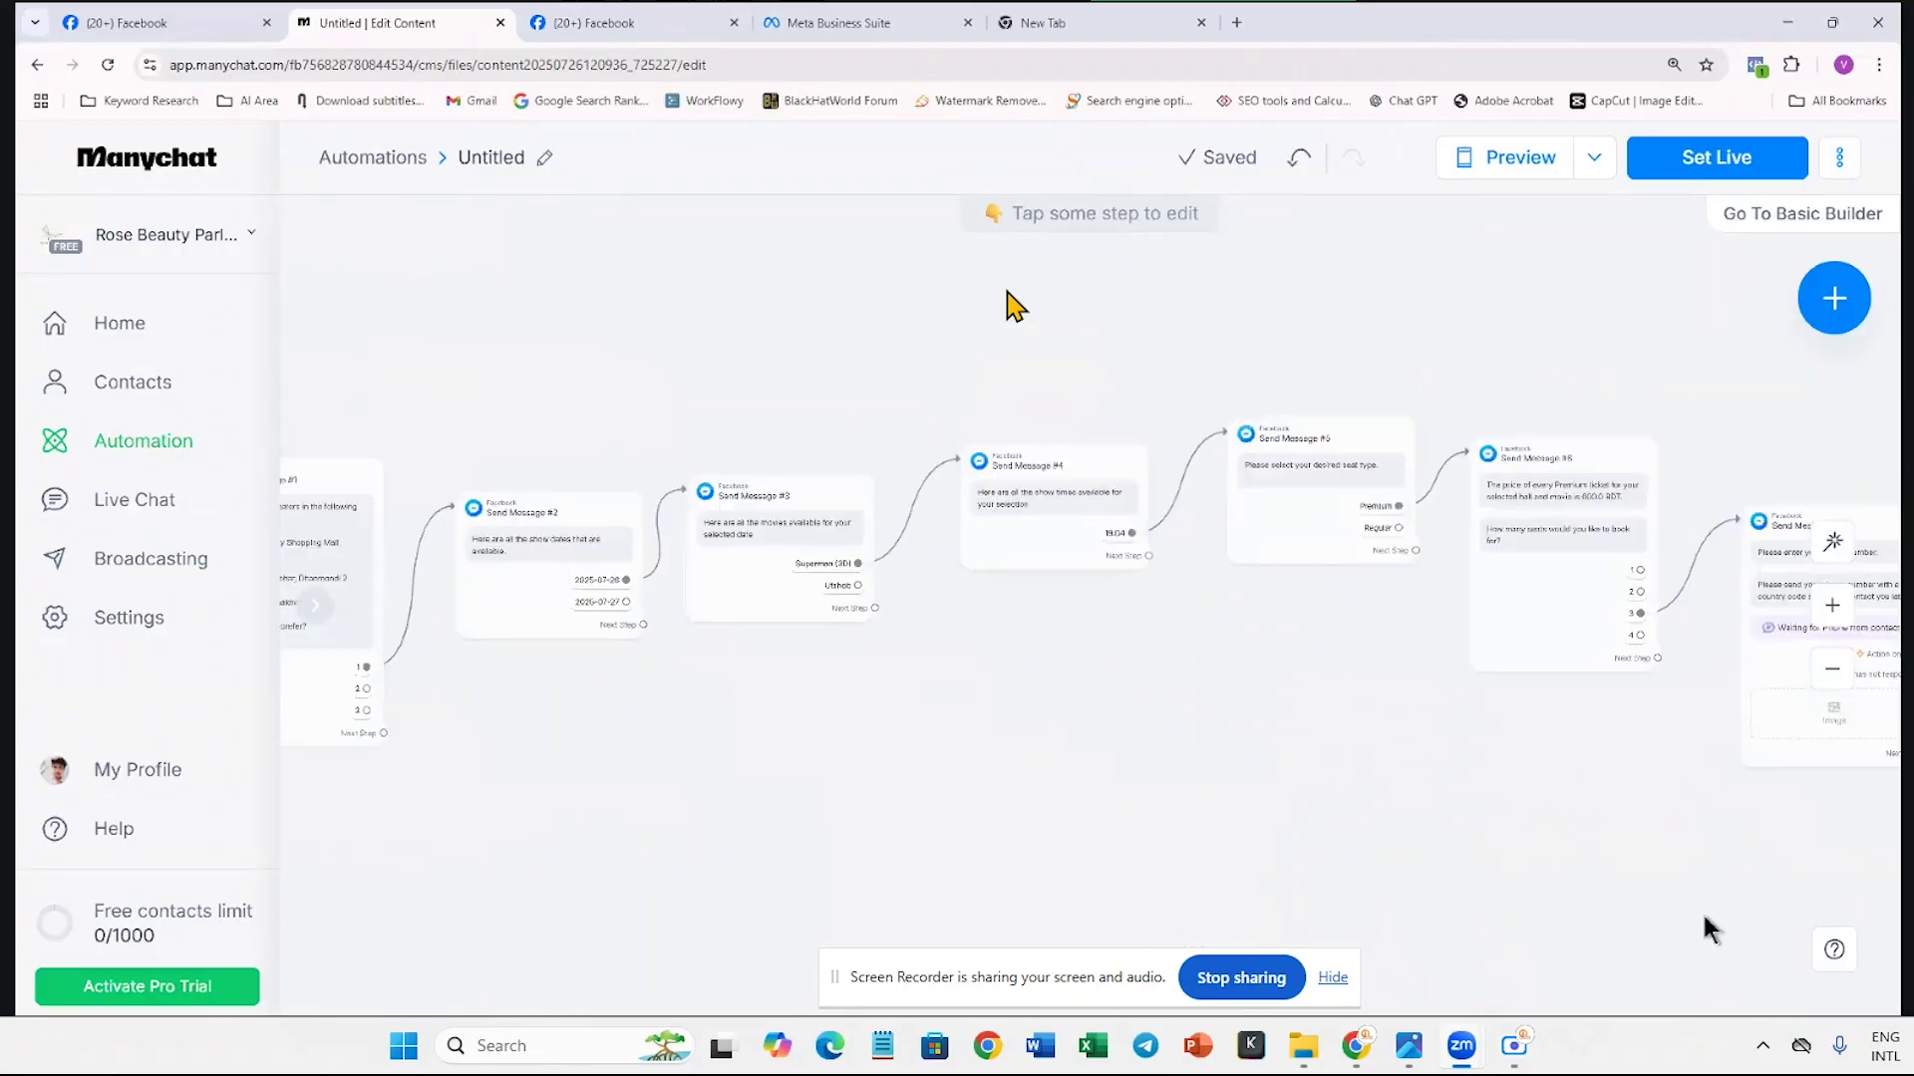
pyautogui.scroll(3, 712, 737)
pyautogui.scroll(3, 714, 745)
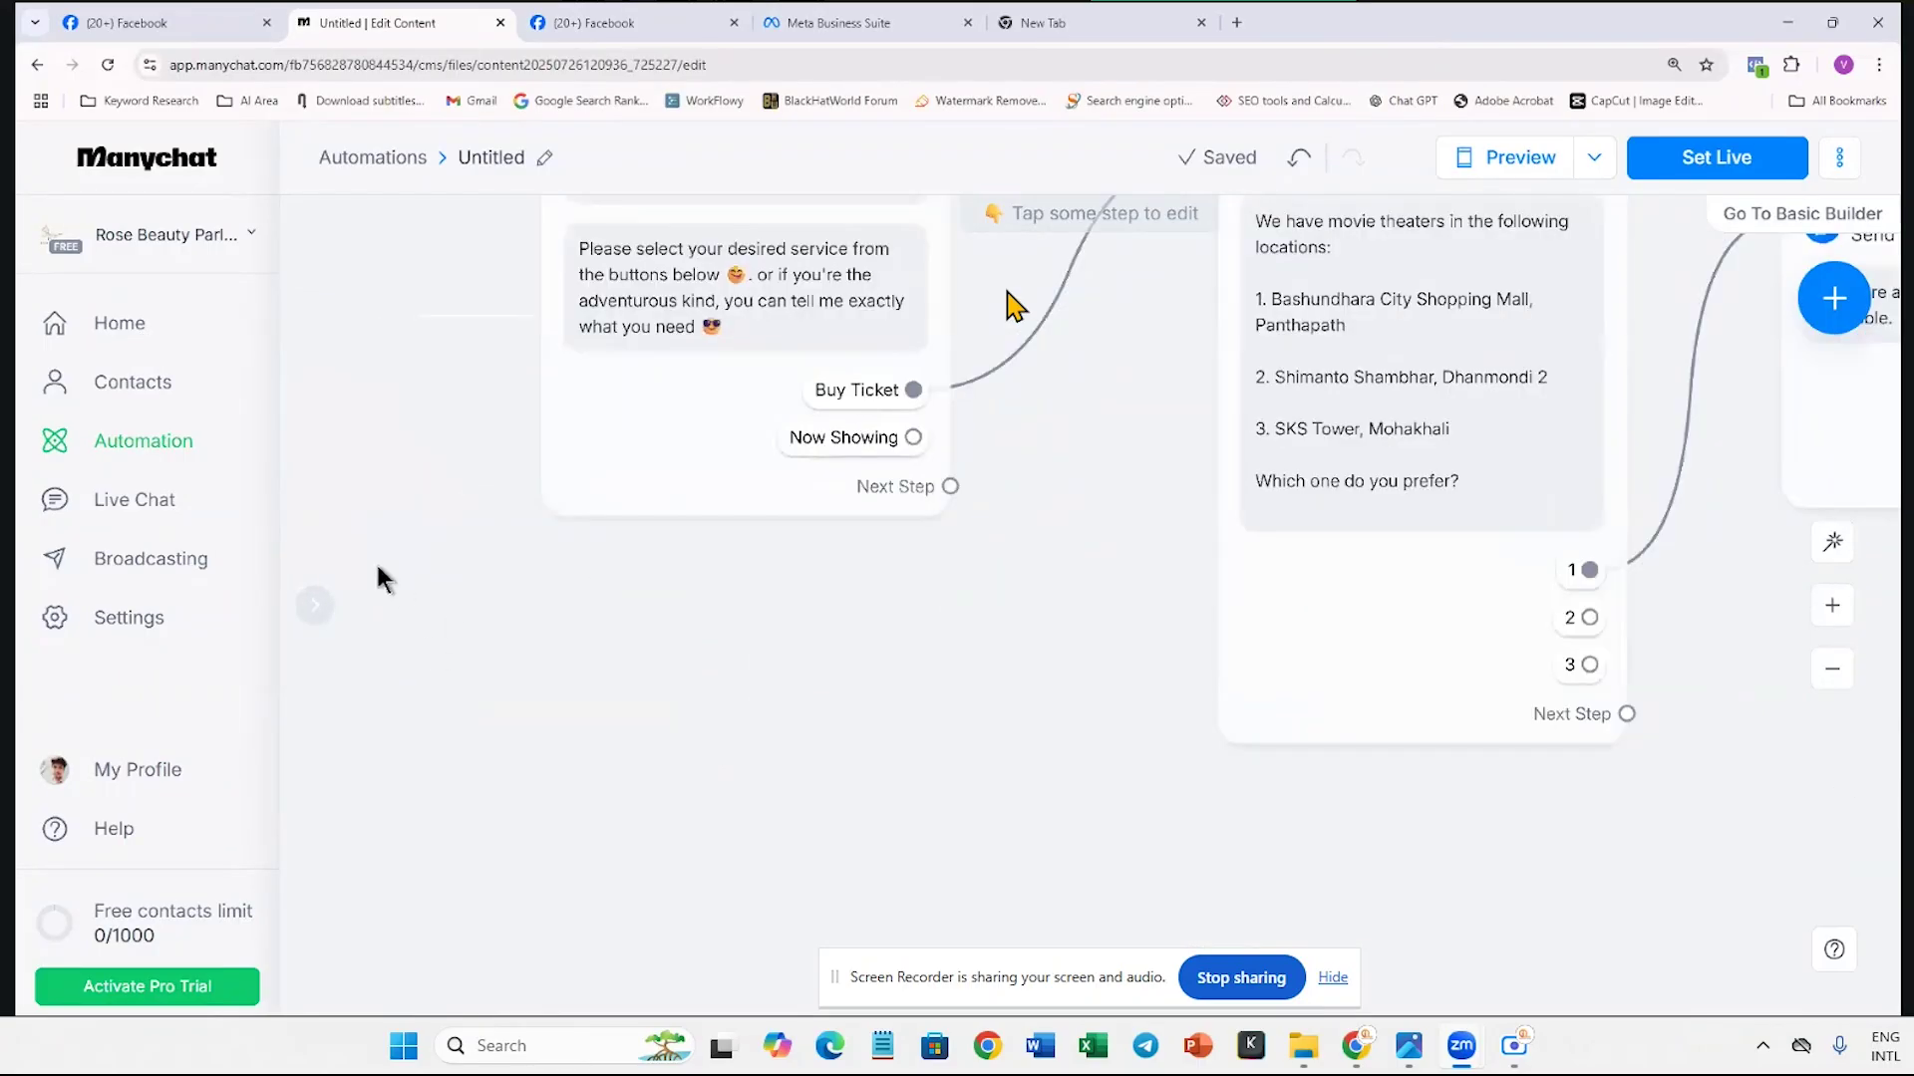
# Move the theater-locations message up beside the greeting message so their top edges line up.
pyautogui.scroll(5, 375, 572)
pyautogui.scroll(2, 619, 320)
pyautogui.moveTo(601, 303); pyautogui.dragTo(464, 235)
pyautogui.moveTo(1197, 885); pyautogui.dragTo(1067, 270)
pyautogui.moveTo(1196, 867); pyautogui.dragTo(983, 858)
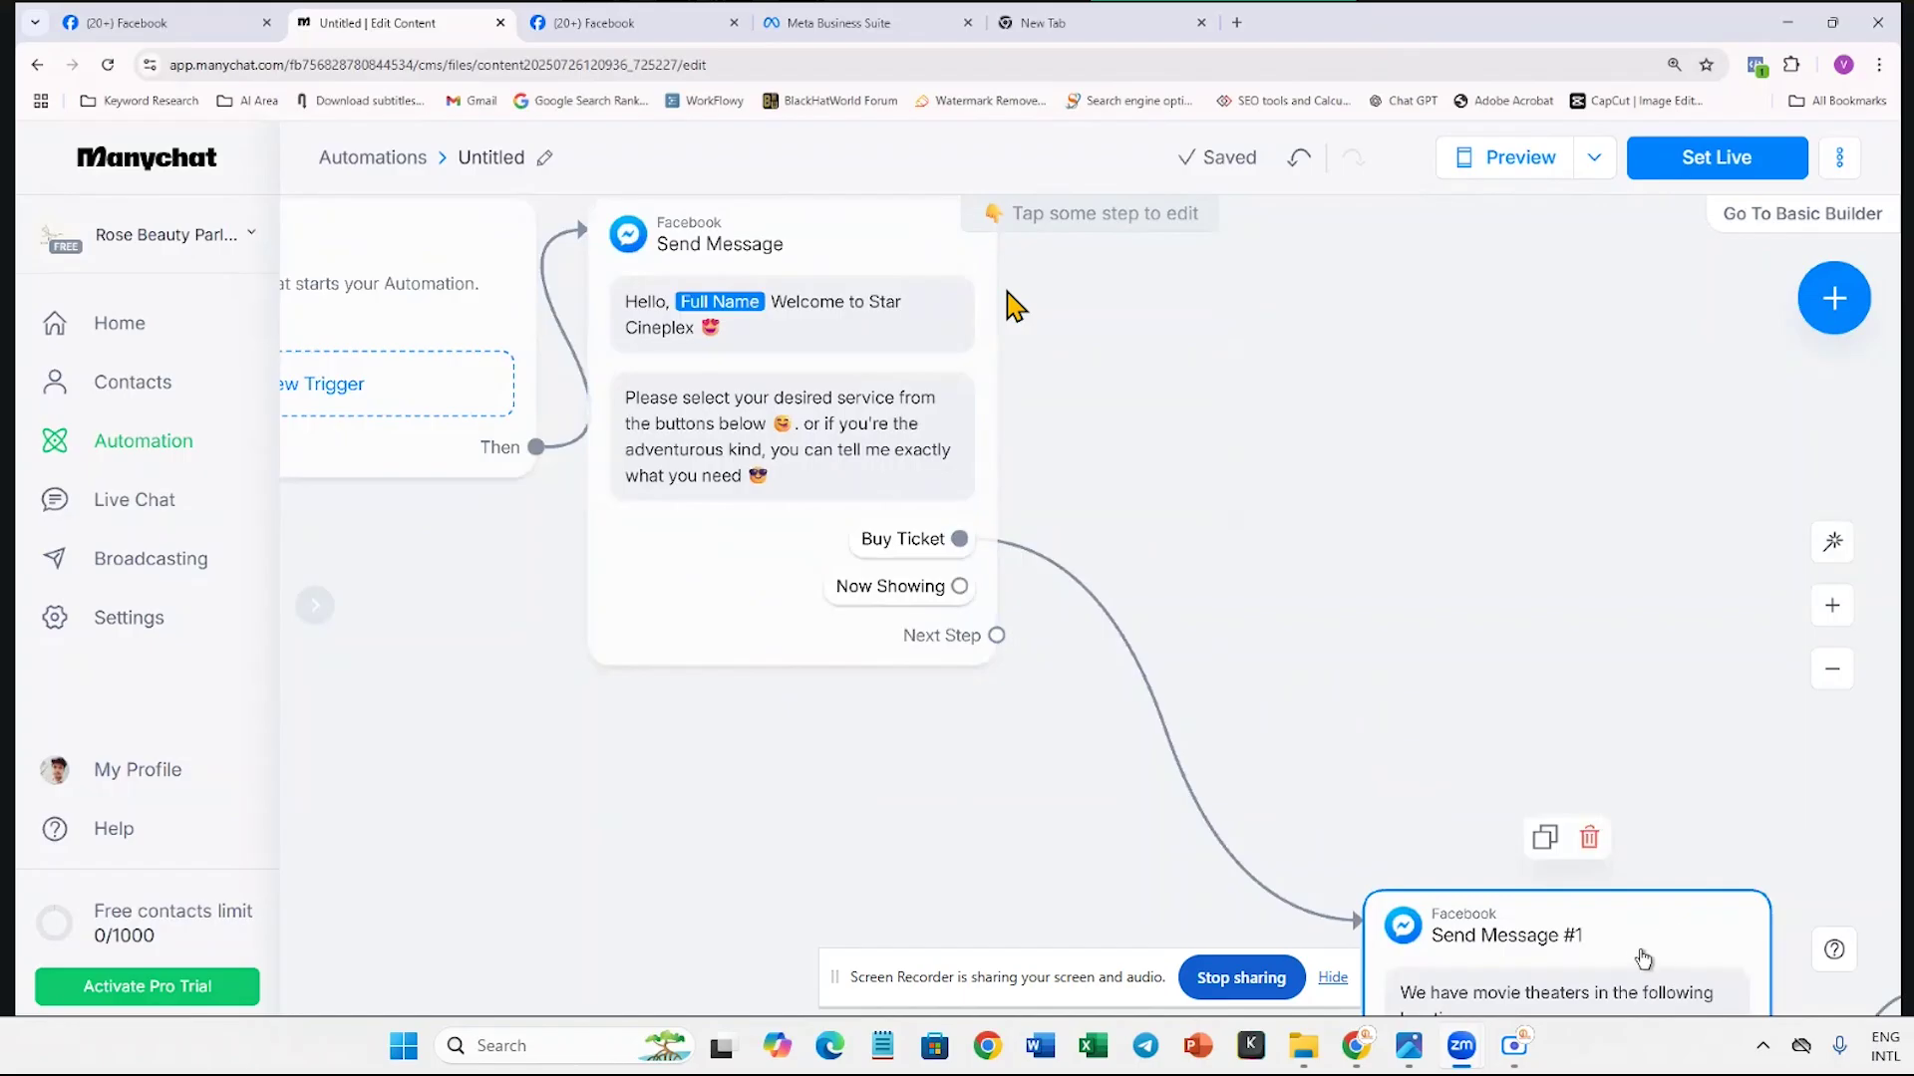
pyautogui.moveTo(1628, 930); pyautogui.dragTo(1357, 474)
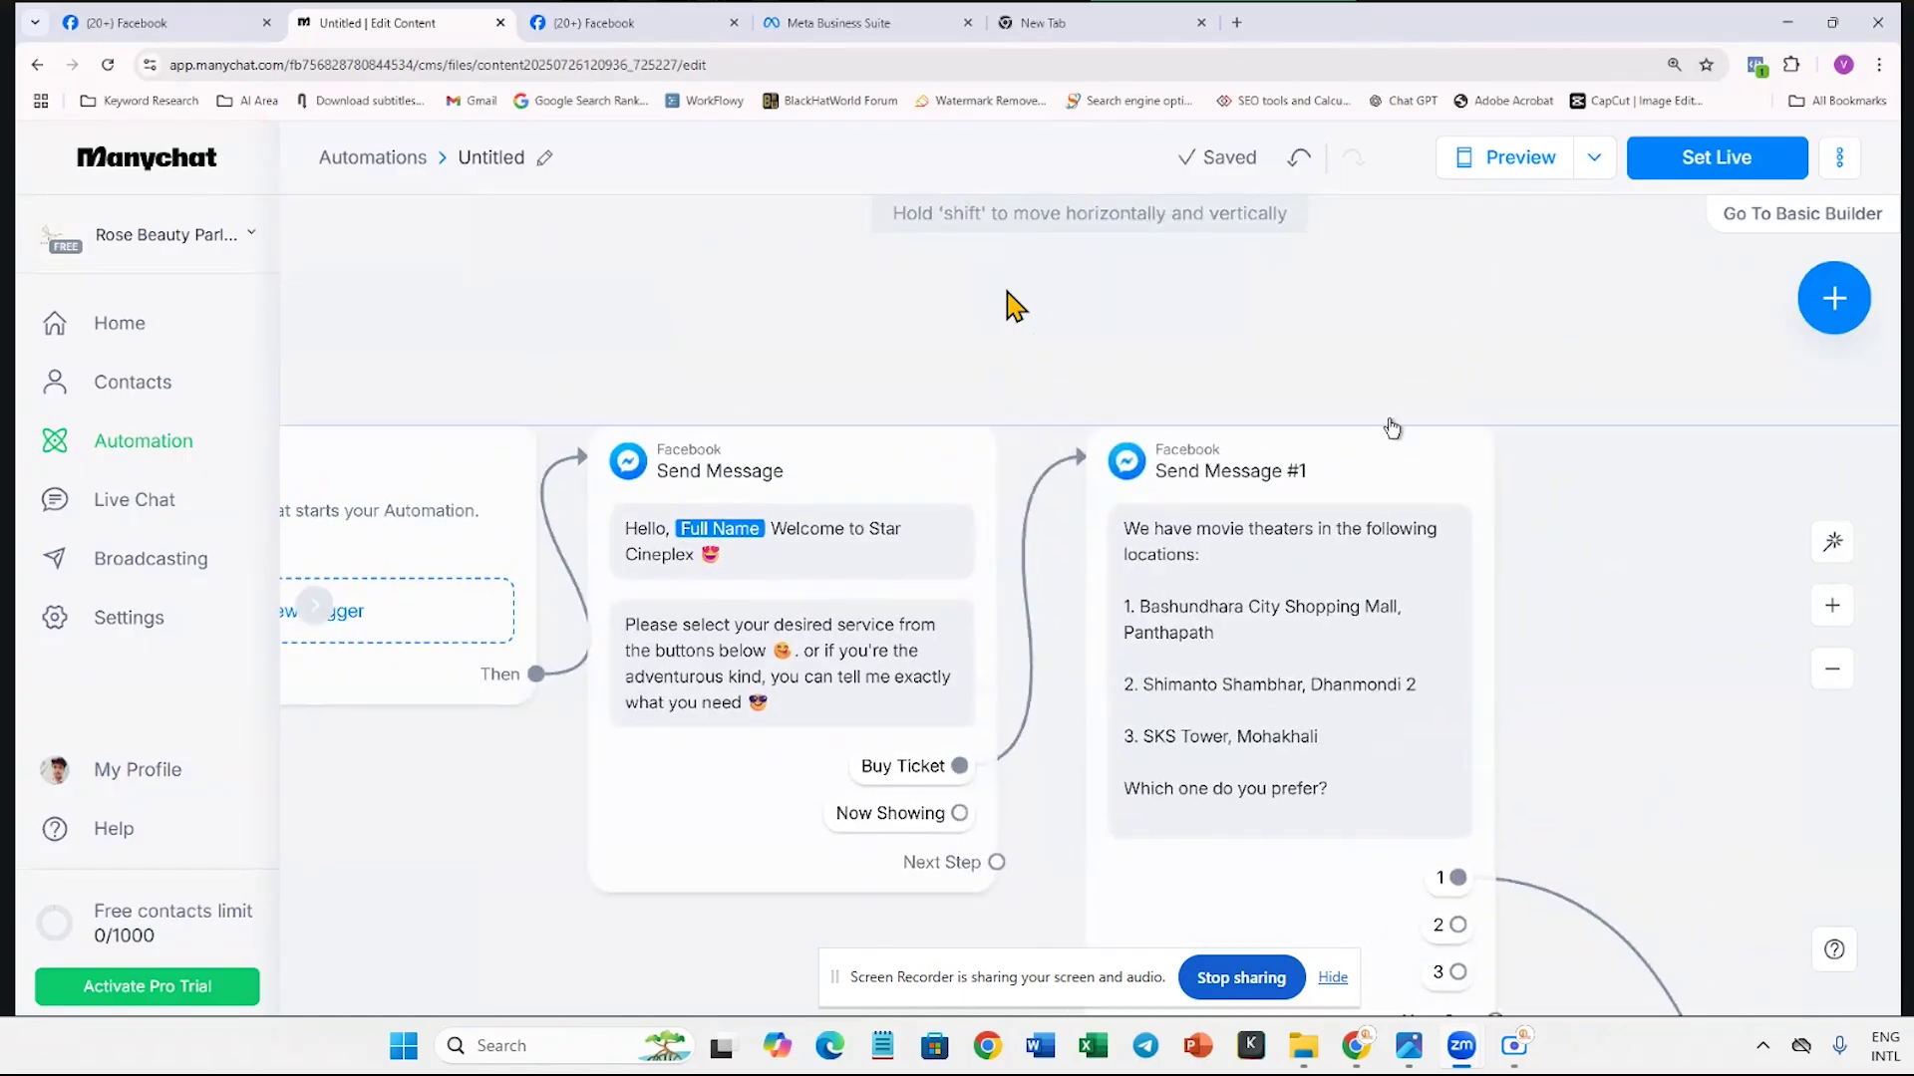
# Move the show-dates message next to the theater-locations message, aligning their top edges.
pyautogui.moveTo(1738, 727); pyautogui.dragTo(1520, 607)
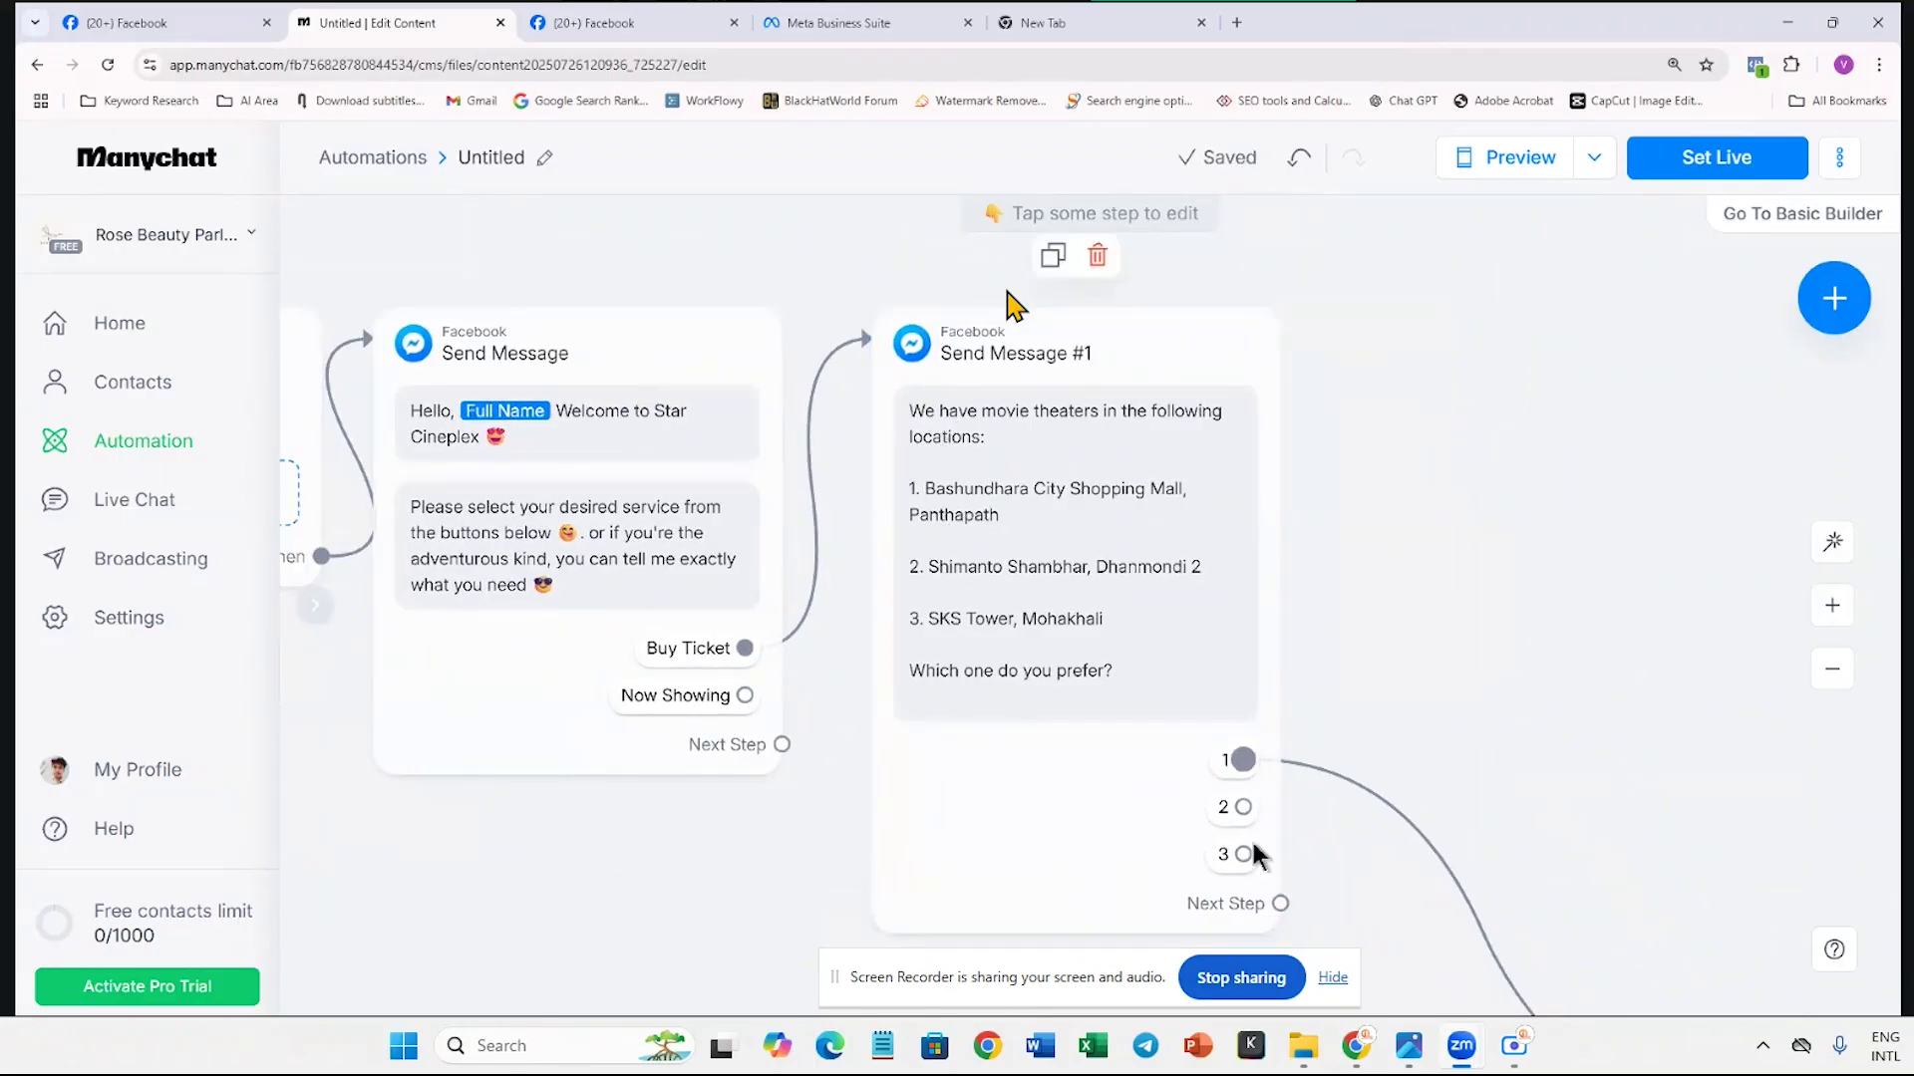
pyautogui.scroll(-3, 1694, 881)
pyautogui.moveTo(1630, 827); pyautogui.dragTo(1457, 688)
pyautogui.scroll(3, 1253, 799)
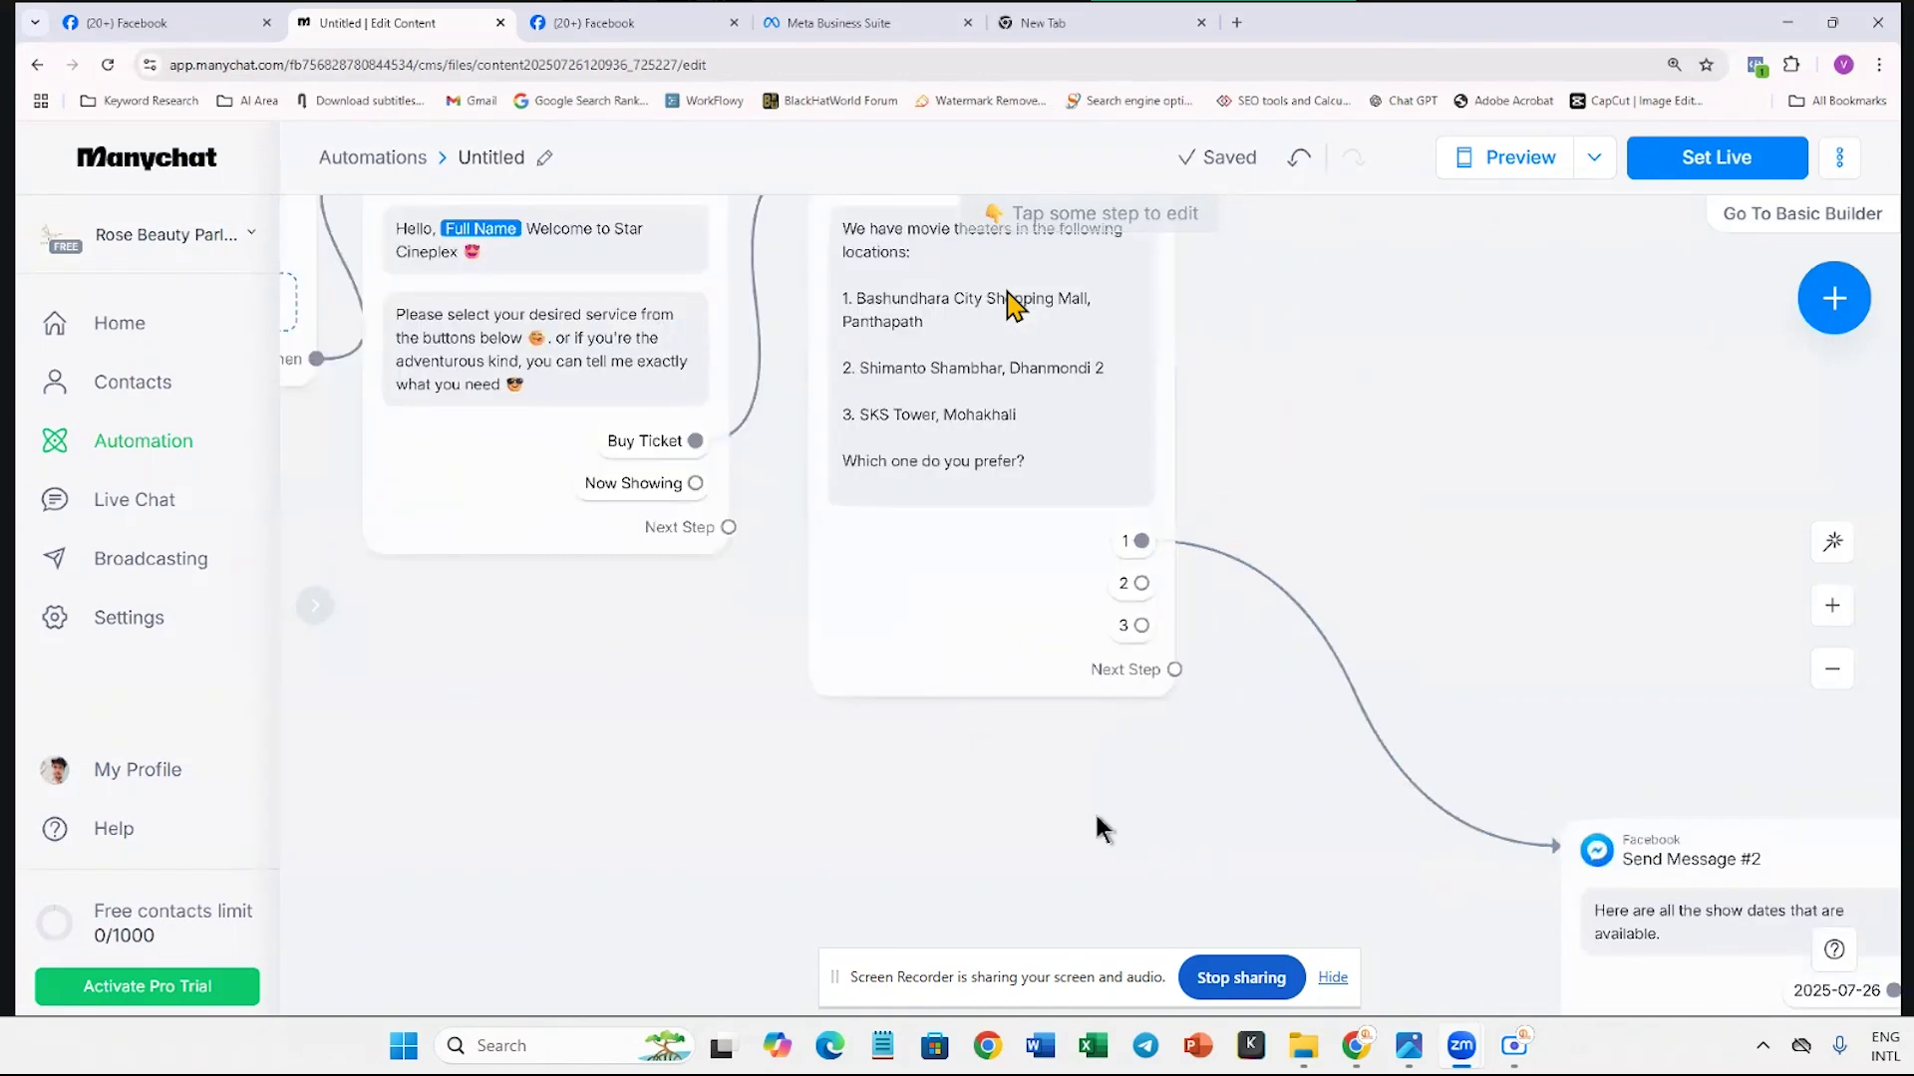
pyautogui.hscroll(2, 1097, 825)
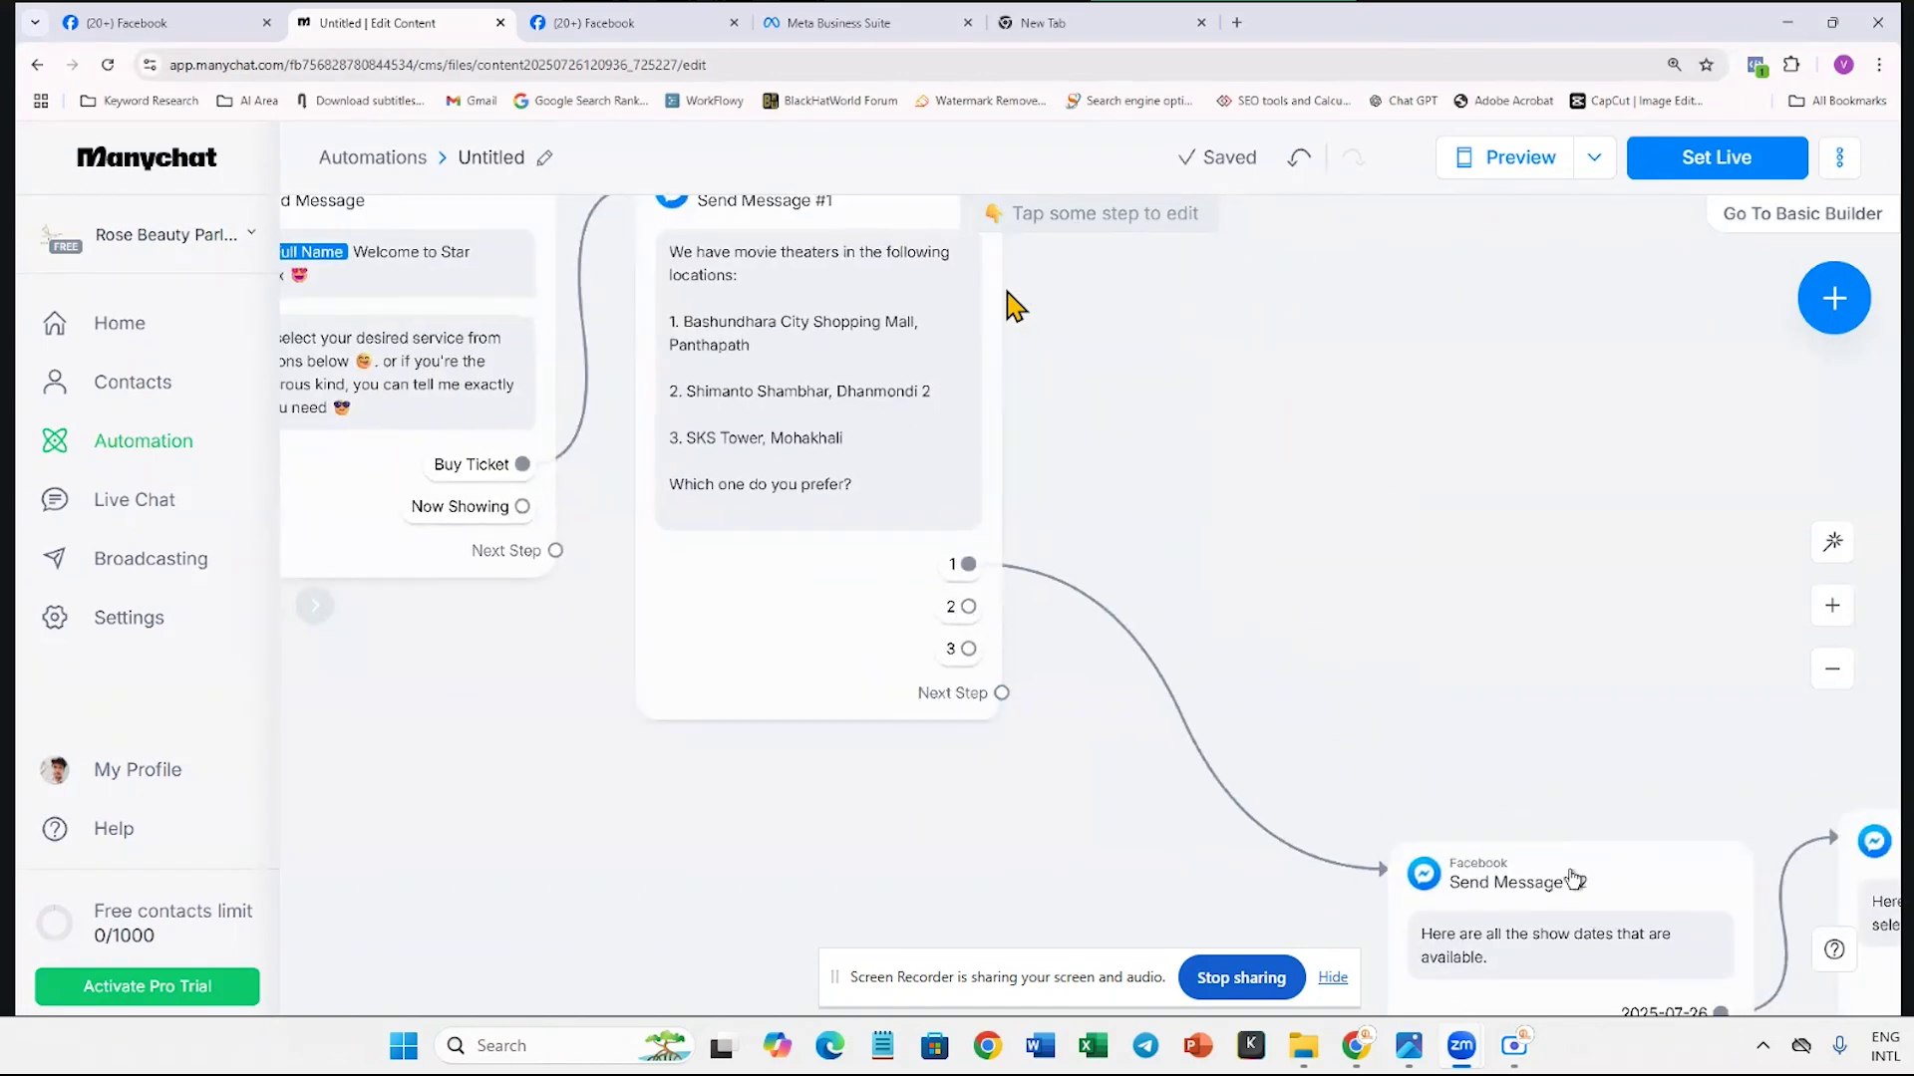
pyautogui.moveTo(1471, 847); pyautogui.dragTo(1224, 422)
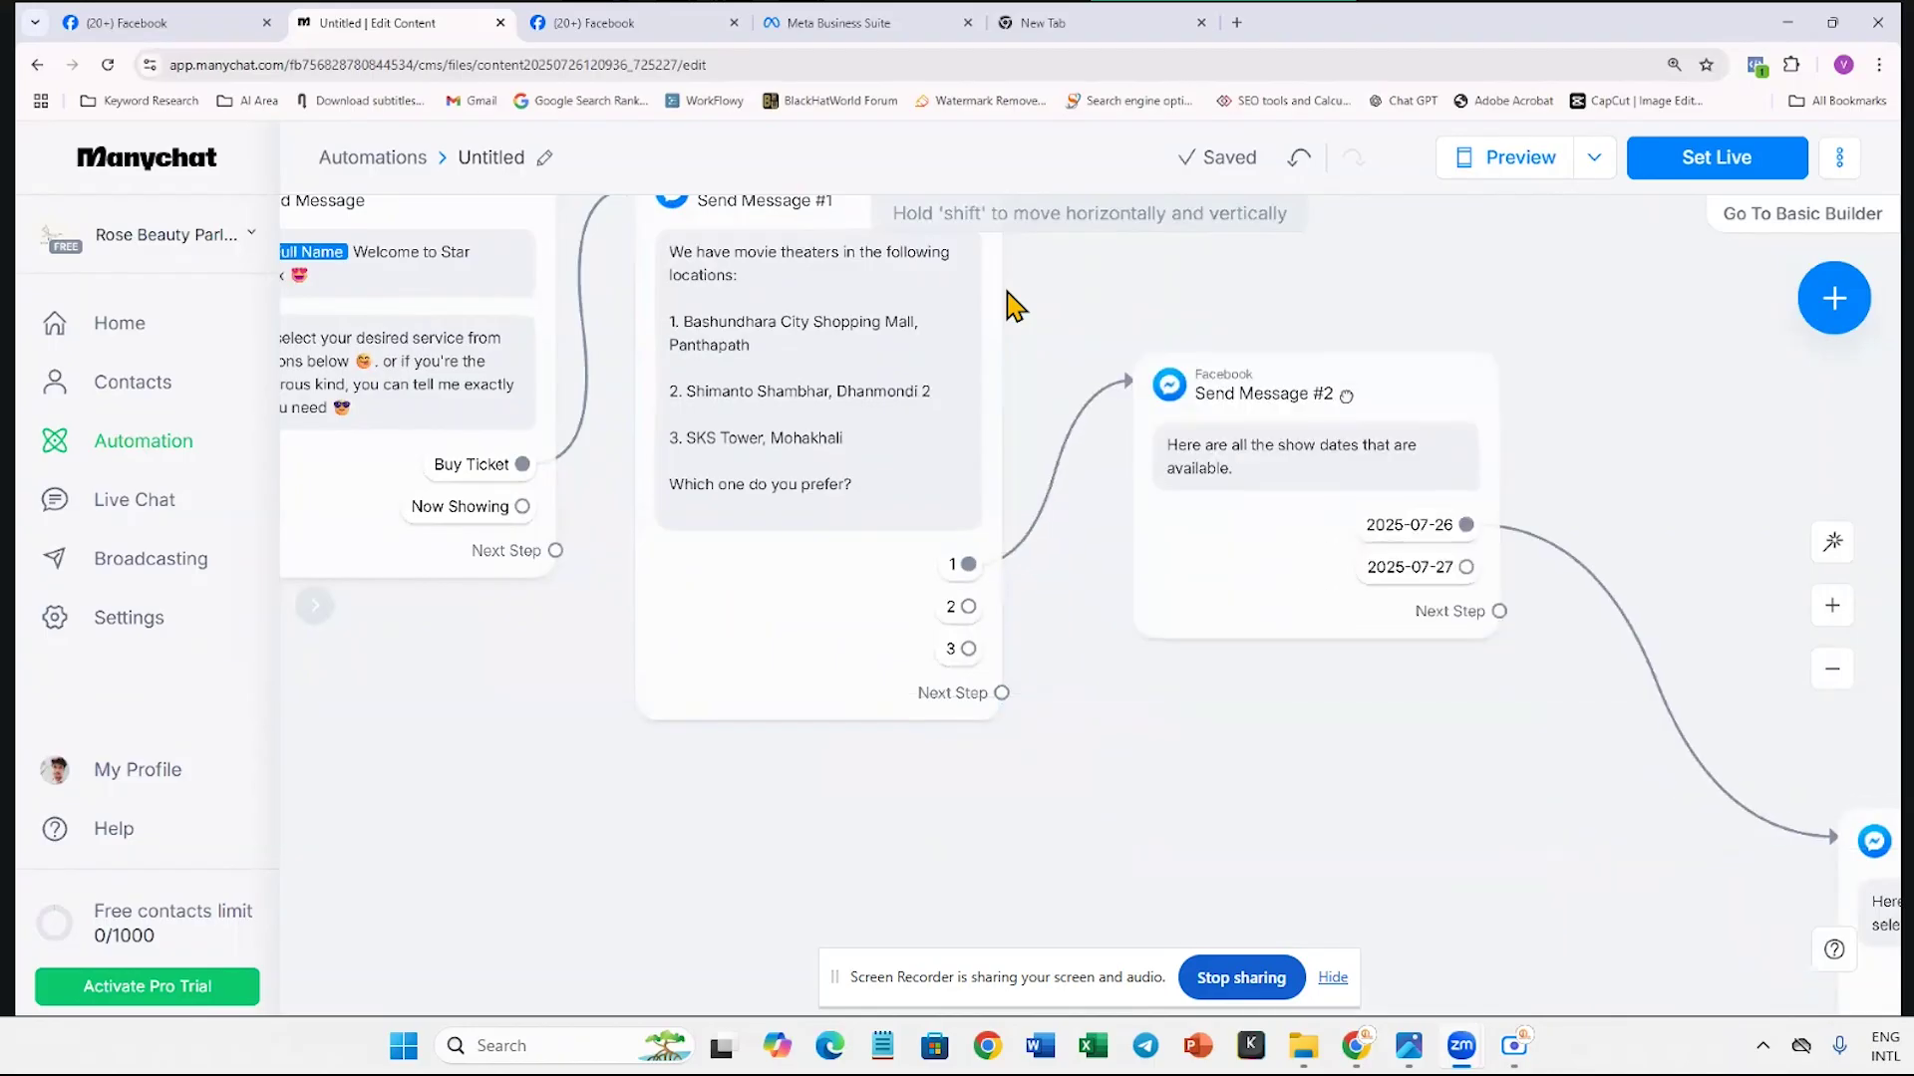
pyautogui.scroll(2, 1455, 820)
pyautogui.scroll(3, 1288, 919)
pyautogui.hscroll(-1, 1288, 919)
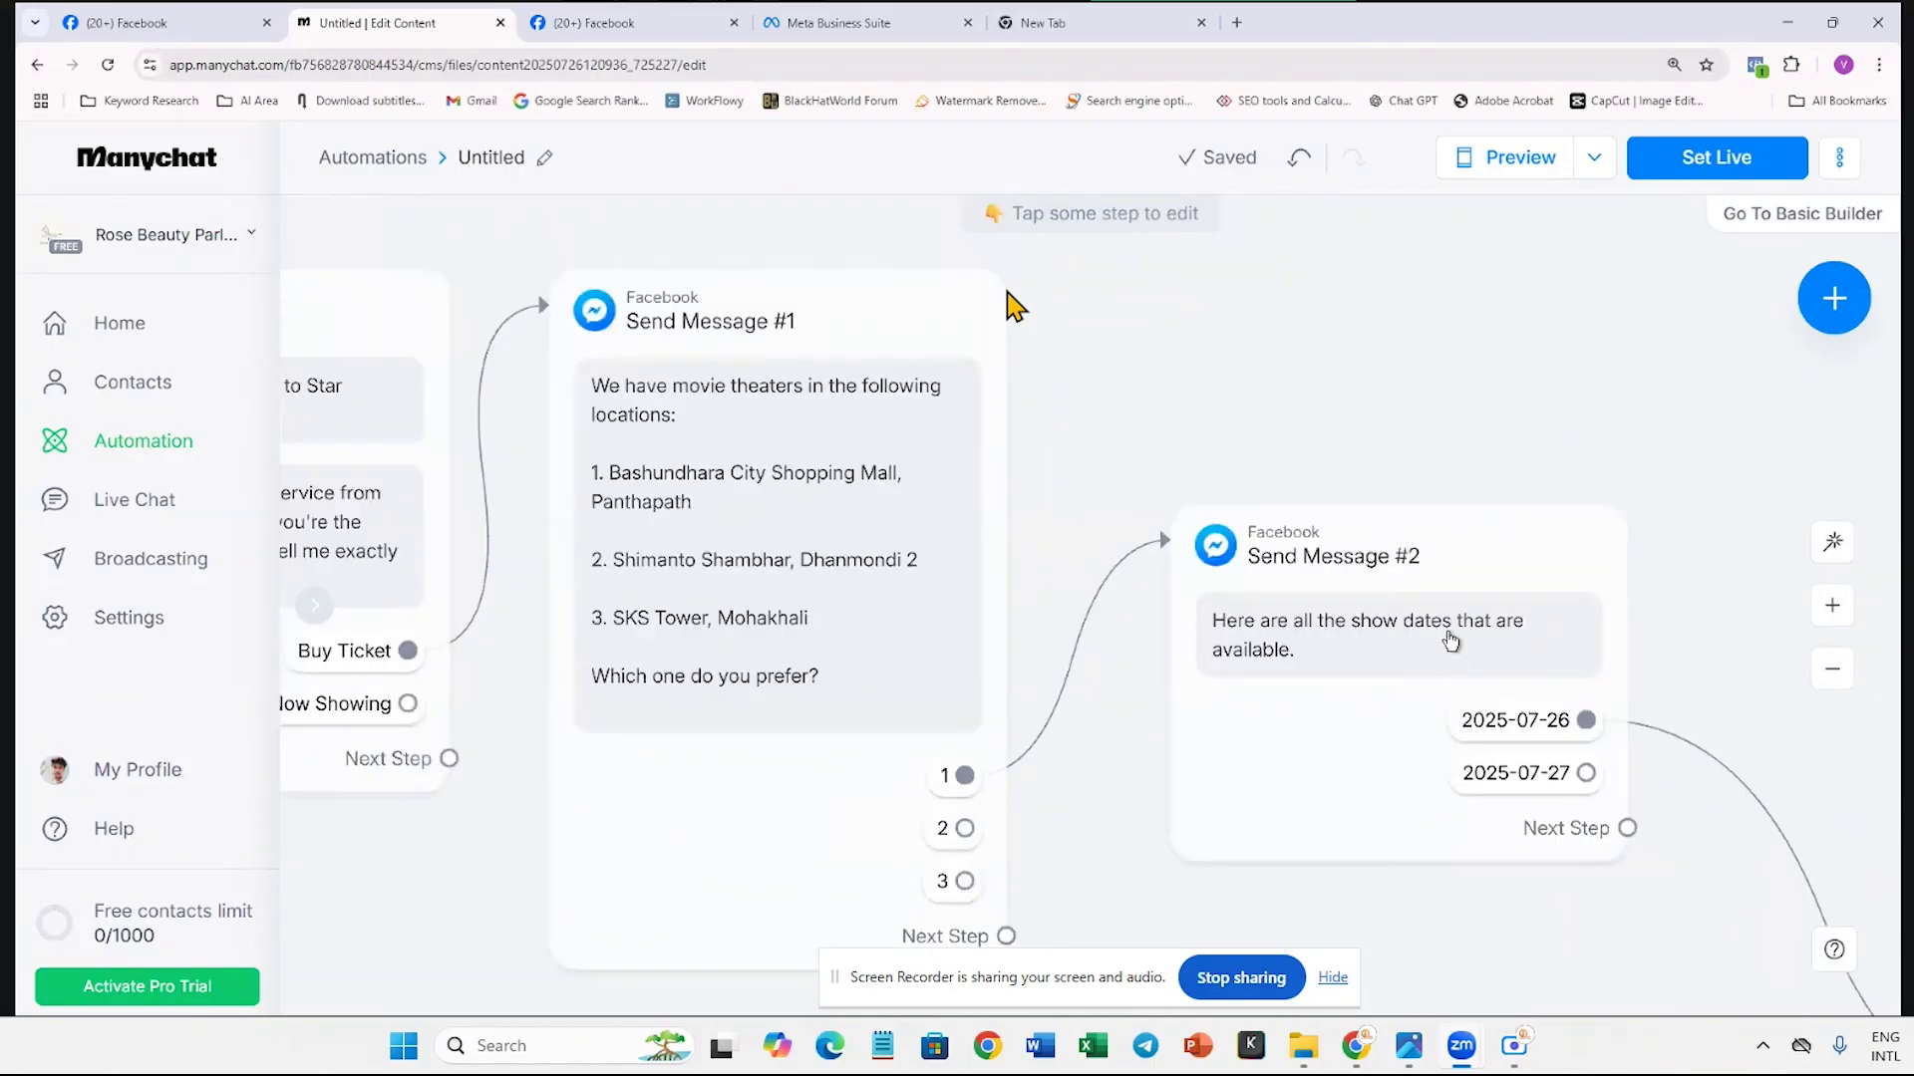
pyautogui.moveTo(1448, 555); pyautogui.dragTo(1318, 234)
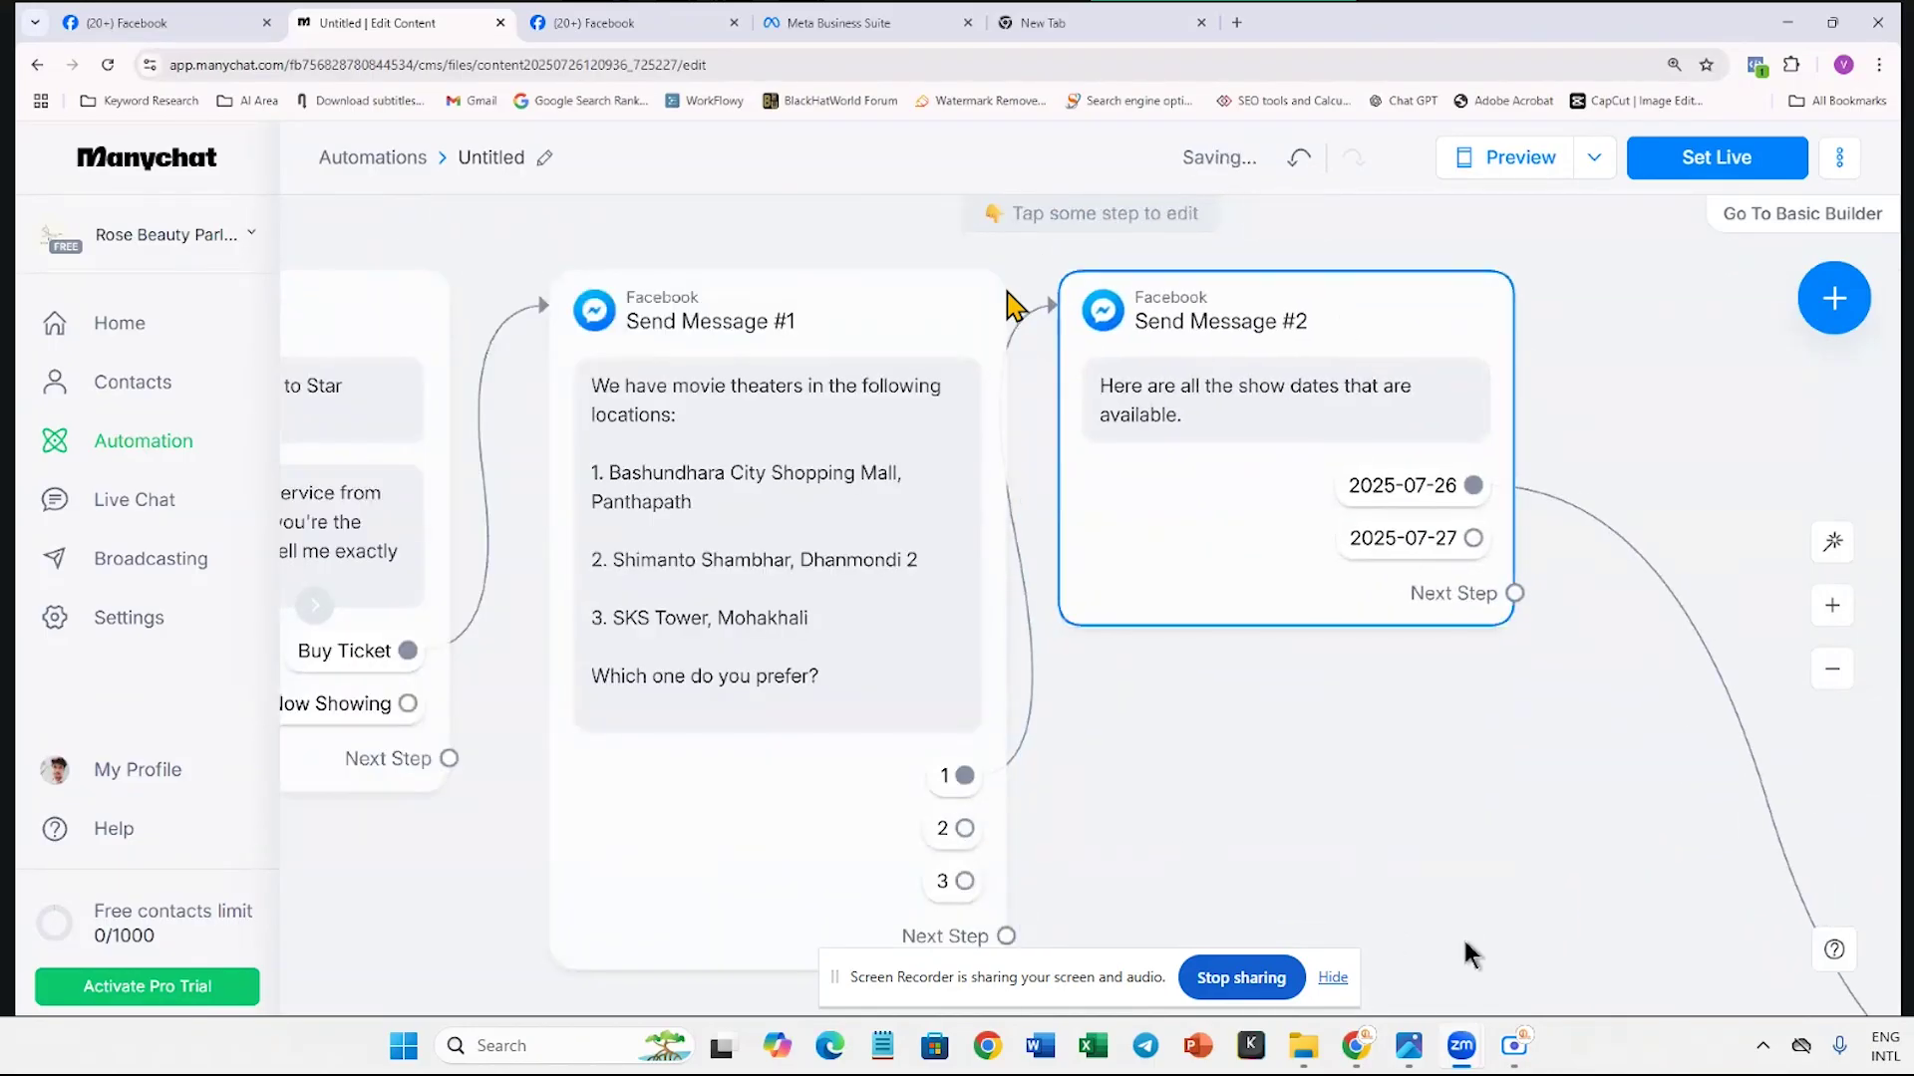
# Place the movies message and the show-times message in the same row after the show-dates message.
pyautogui.hscroll(1, 1355, 933)
pyautogui.scroll(-4, 1004, 758)
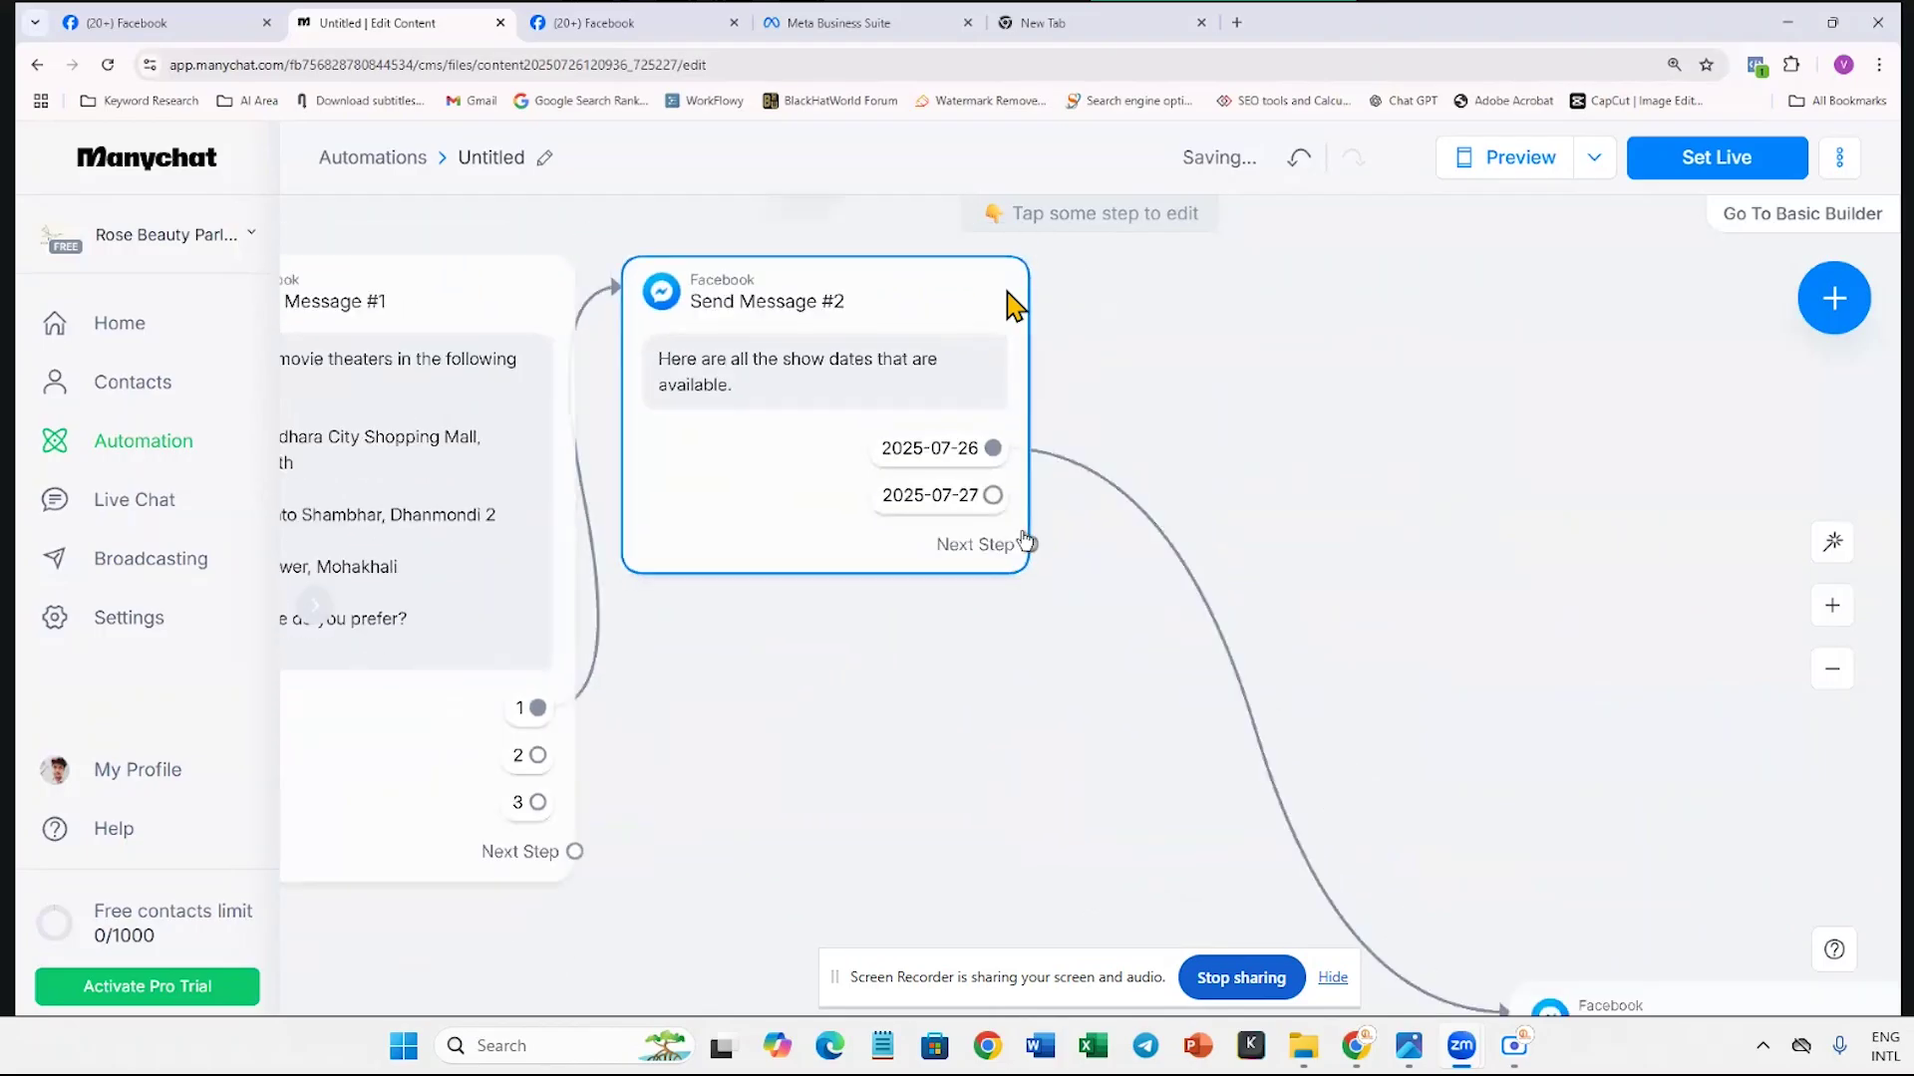
pyautogui.moveTo(1583, 927); pyautogui.dragTo(1274, 385)
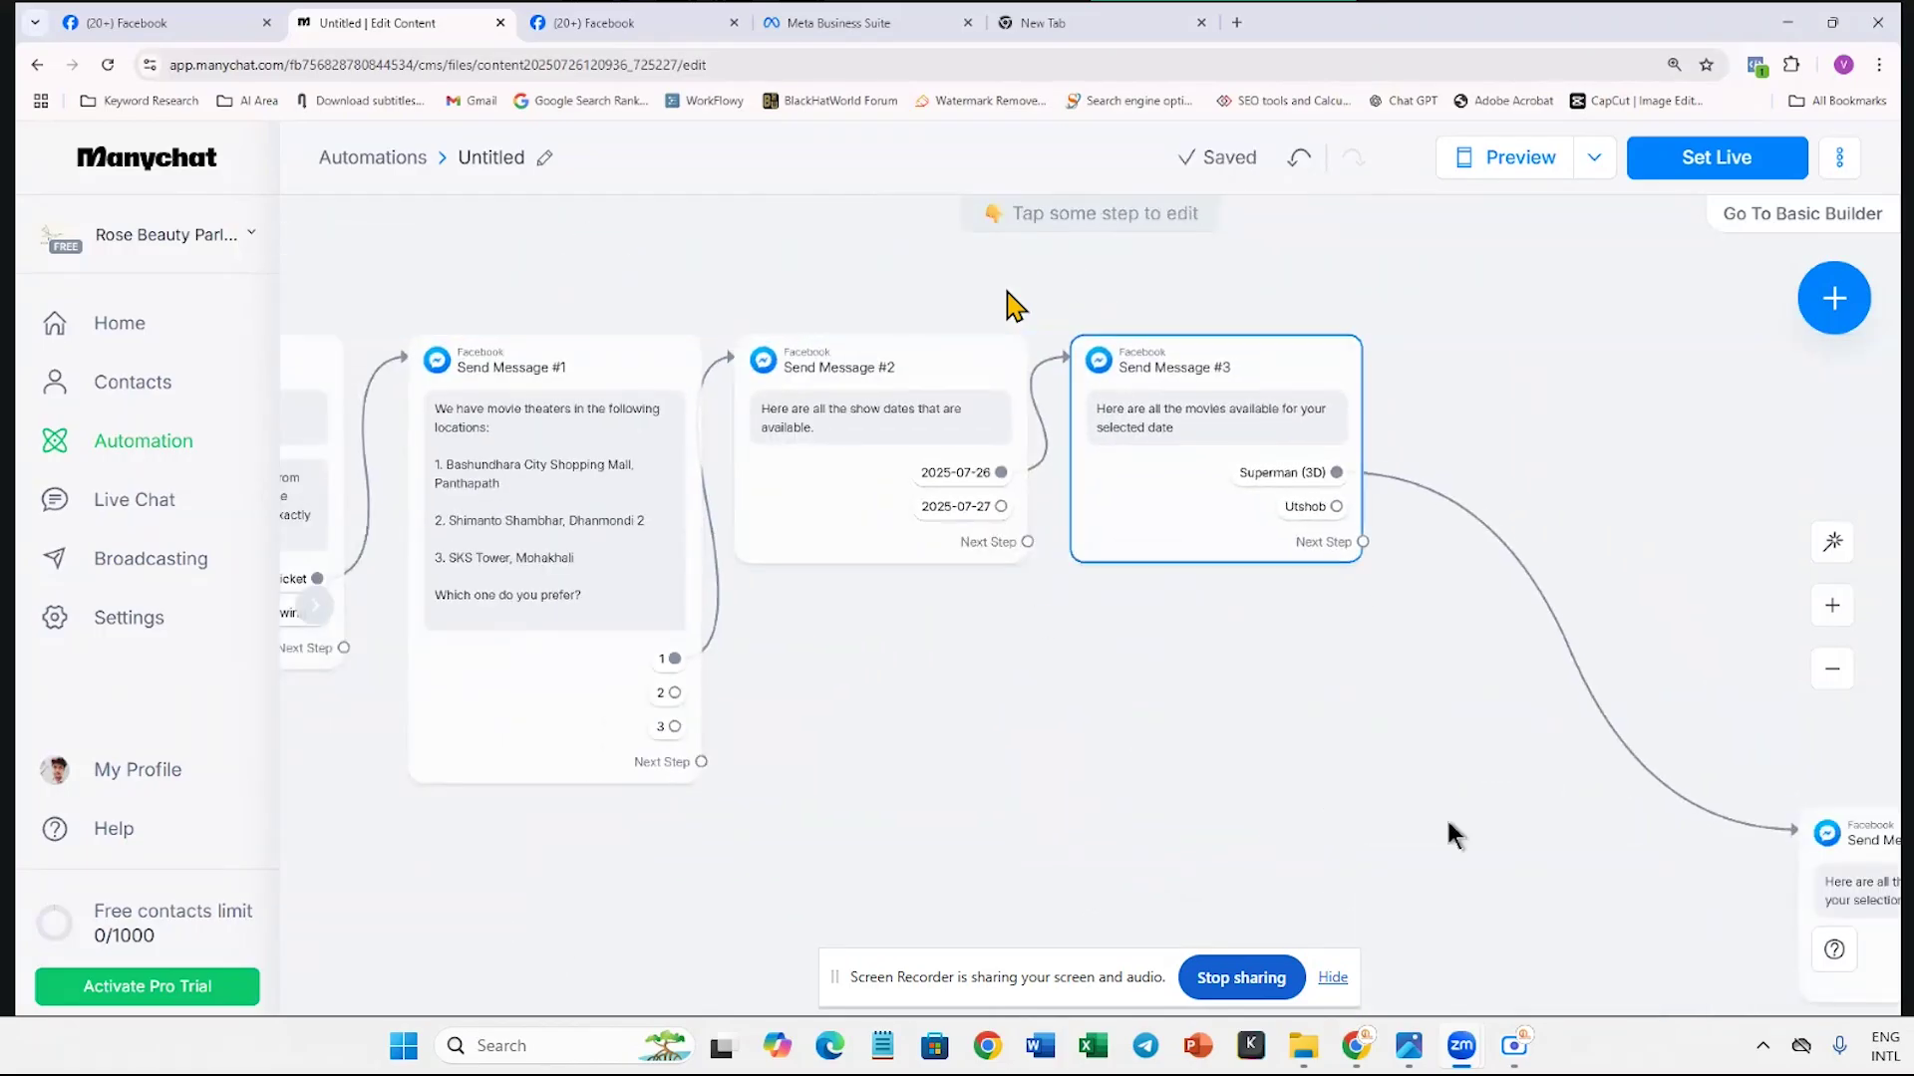
pyautogui.hscroll(3, 1495, 909)
pyautogui.moveTo(1465, 895); pyautogui.dragTo(1060, 423)
# Line up the seat-type, seat-count and phone-number messages in the same row after the show-times message.
pyautogui.hscroll(3, 1500, 887)
pyautogui.moveTo(1502, 890); pyautogui.dragTo(999, 459)
pyautogui.hscroll(3, 1211, 874)
pyautogui.moveTo(1694, 882); pyautogui.dragTo(1152, 425)
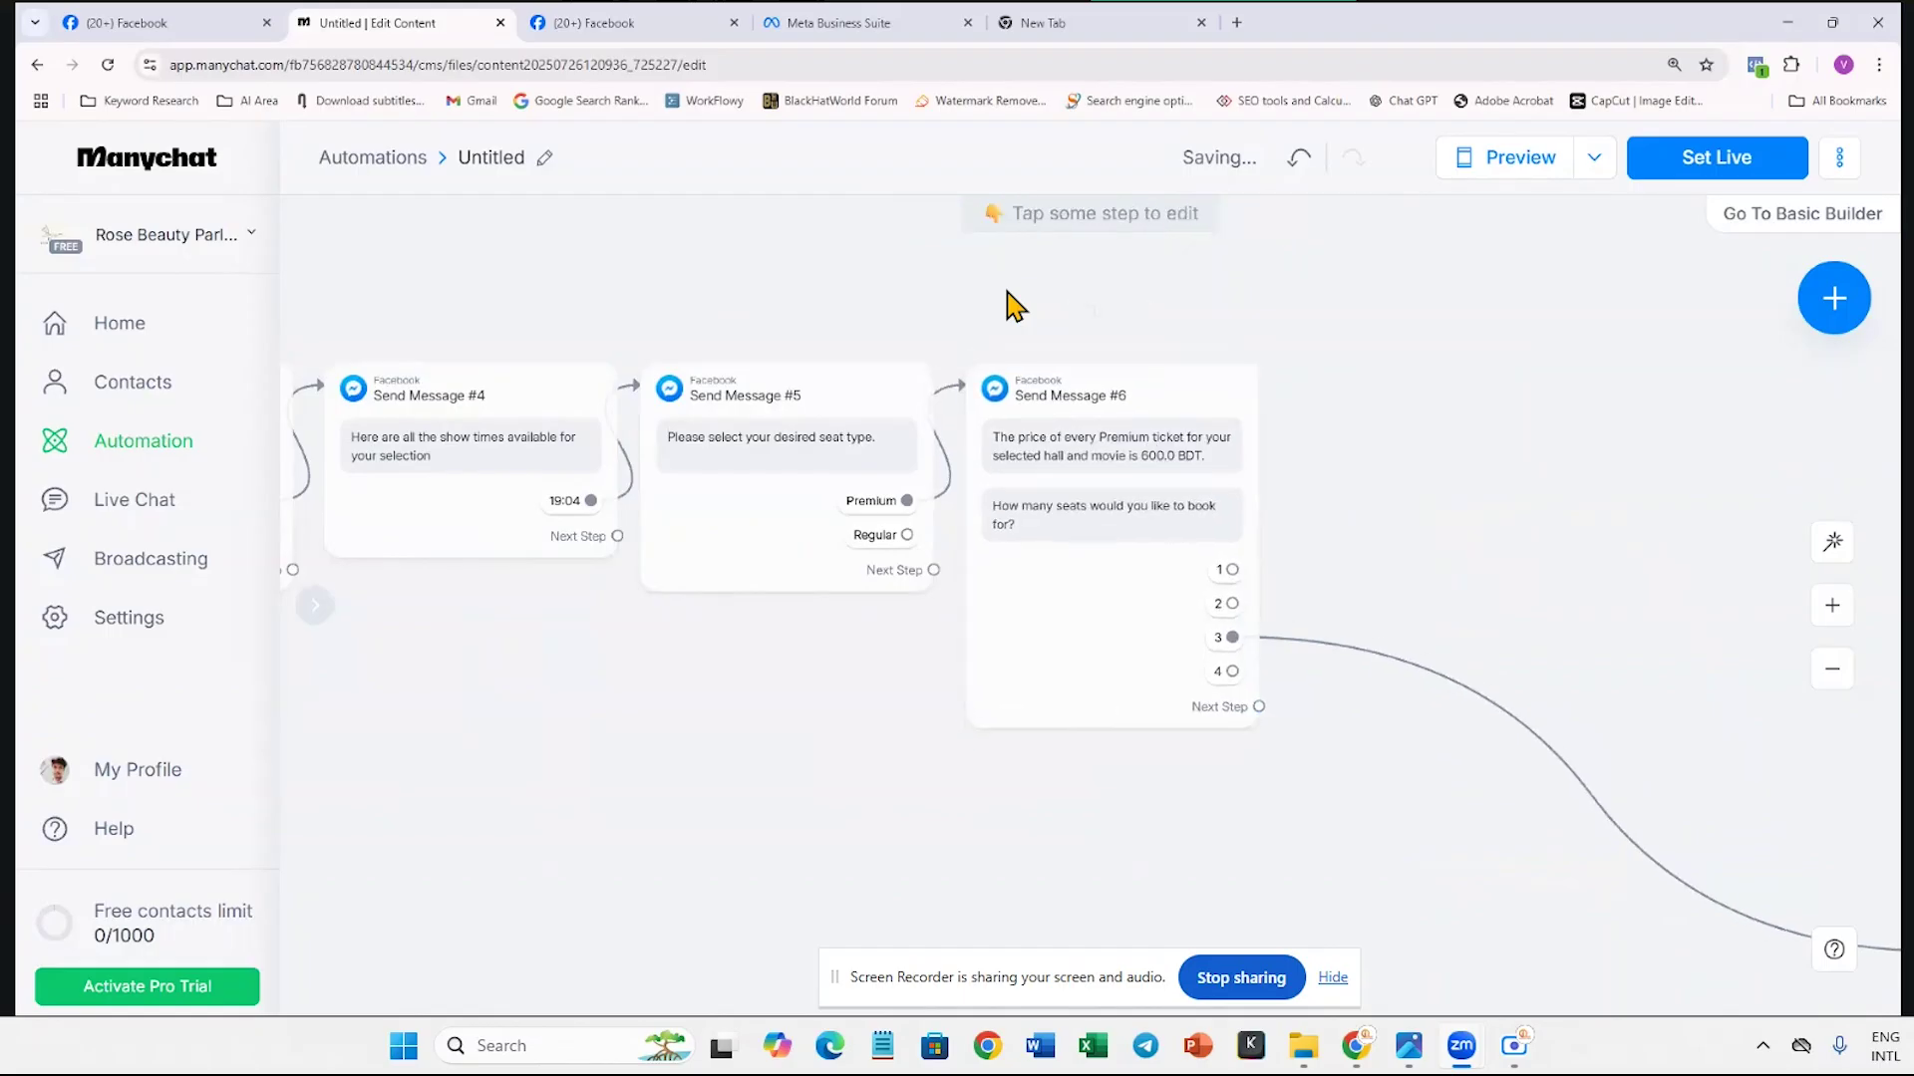
pyautogui.hscroll(4, 1486, 901)
pyautogui.moveTo(1658, 932); pyautogui.dragTo(1017, 389)
# Examine the arranged flow from the greeting through to the phone-number message, including which quick replies are connected.
pyautogui.scroll(-5, 1383, 780)
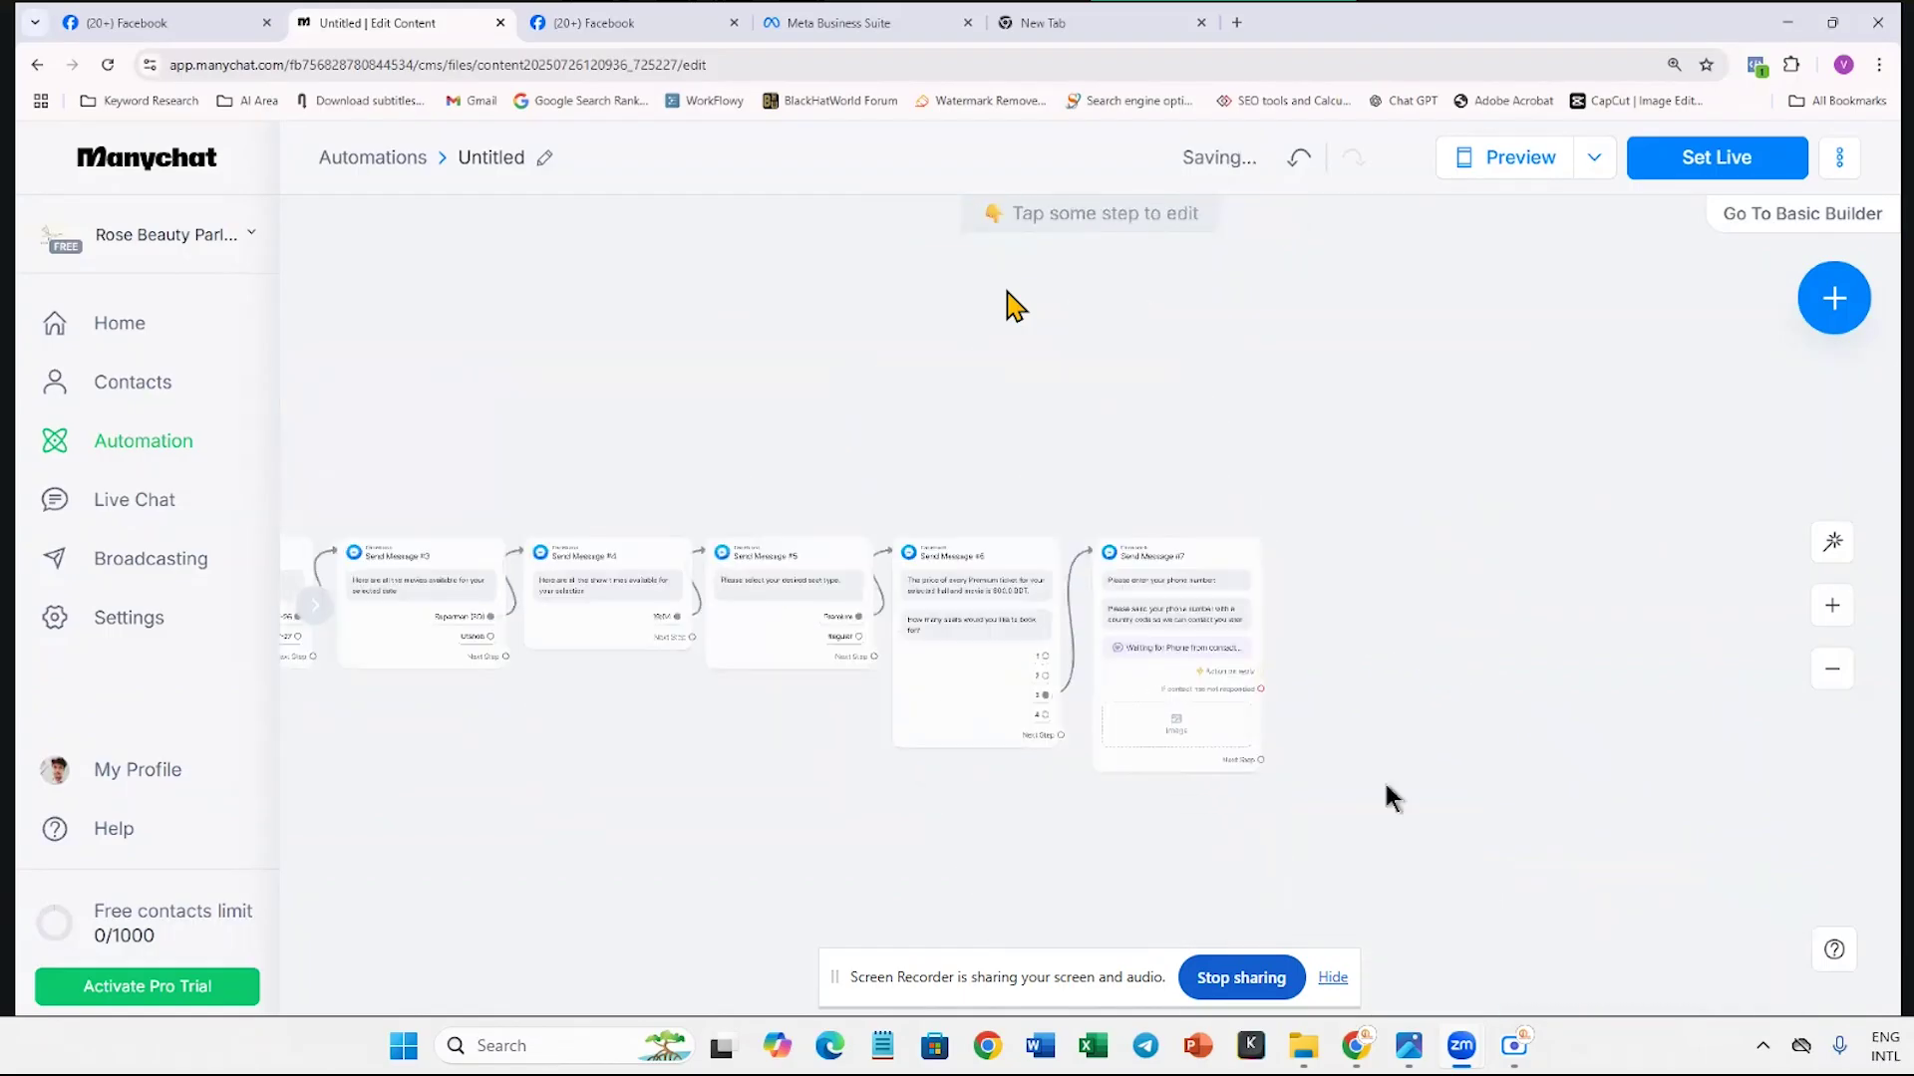
pyautogui.moveTo(573, 937); pyautogui.dragTo(1181, 882)
pyautogui.scroll(3, 1181, 882)
pyautogui.scroll(3, 695, 815)
pyautogui.scroll(2, 686, 674)
pyautogui.scroll(3, 678, 665)
pyautogui.hscroll(-3, 678, 666)
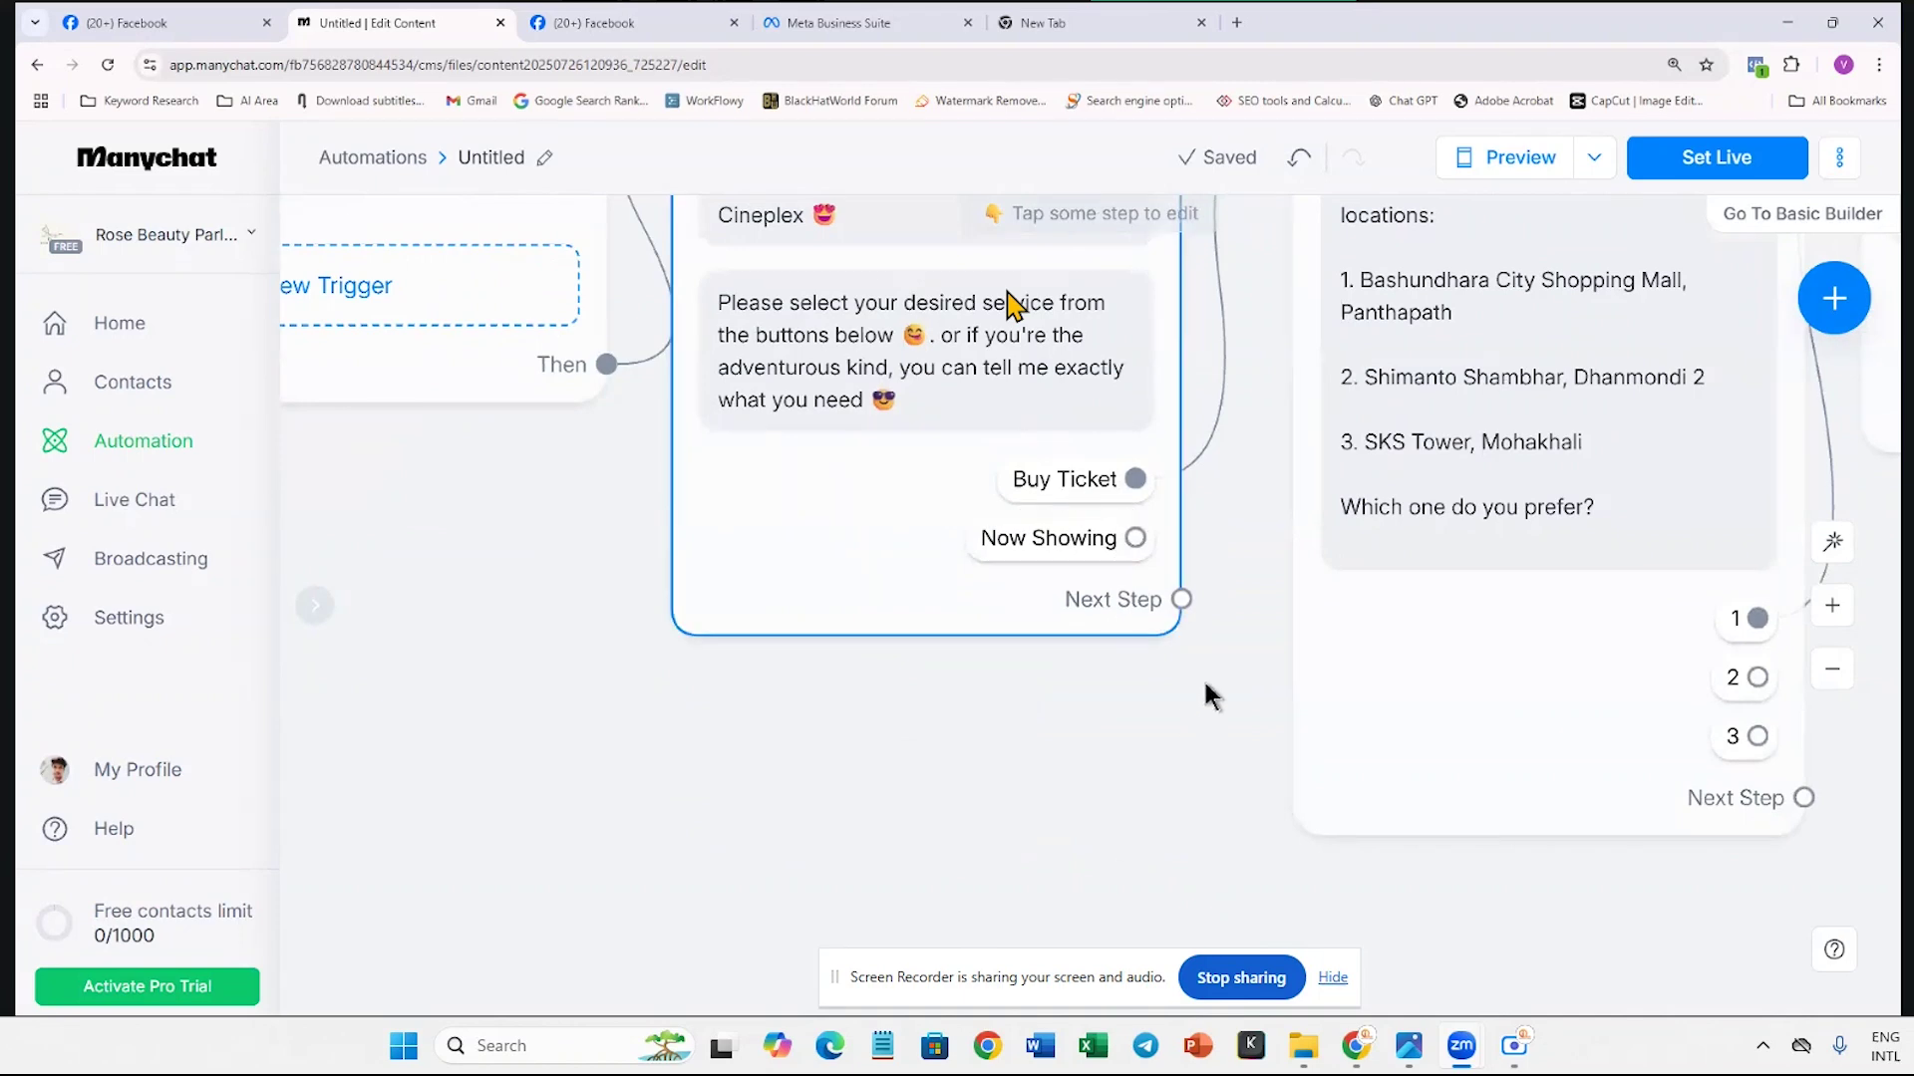
pyautogui.scroll(1, 1117, 763)
pyautogui.hscroll(3, 1116, 762)
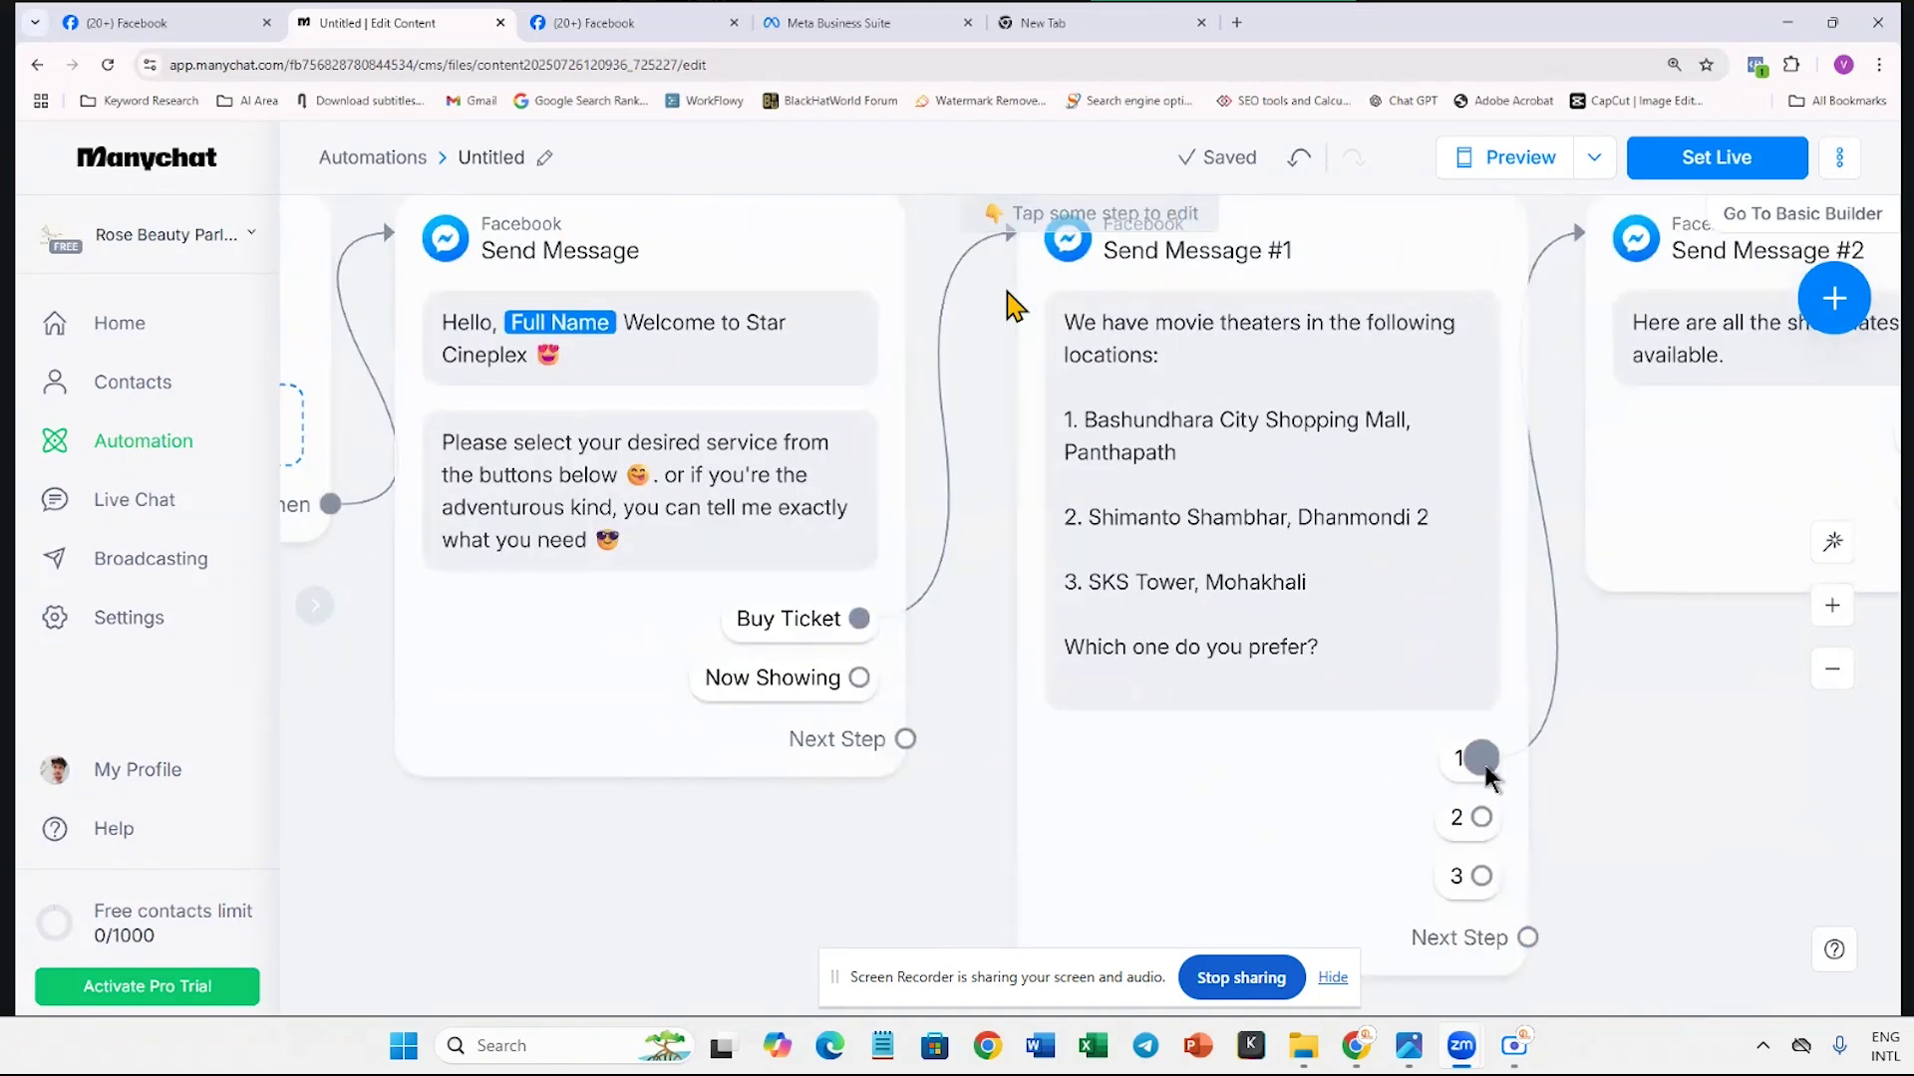
pyautogui.hscroll(4, 1455, 797)
pyautogui.scroll(1, 1455, 798)
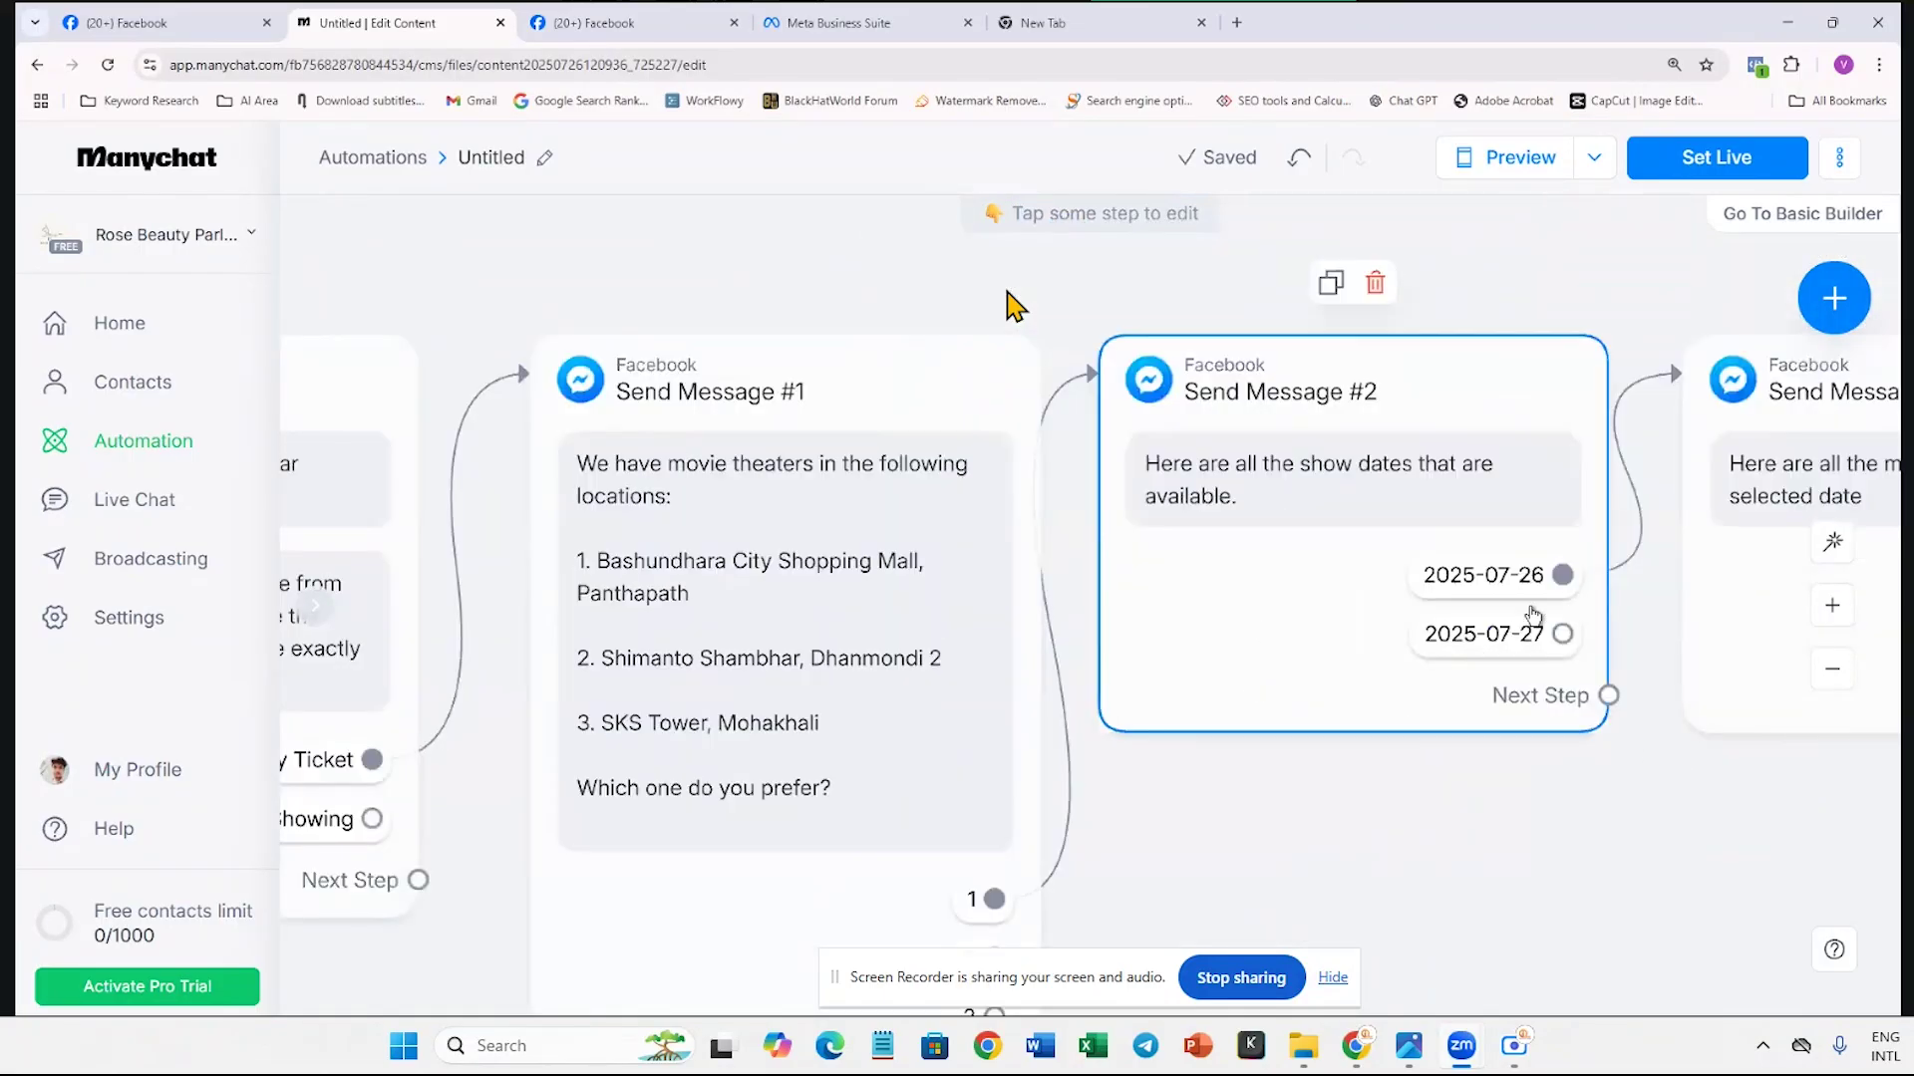
pyautogui.hscroll(5, 1147, 882)
pyautogui.scroll(1, 1146, 882)
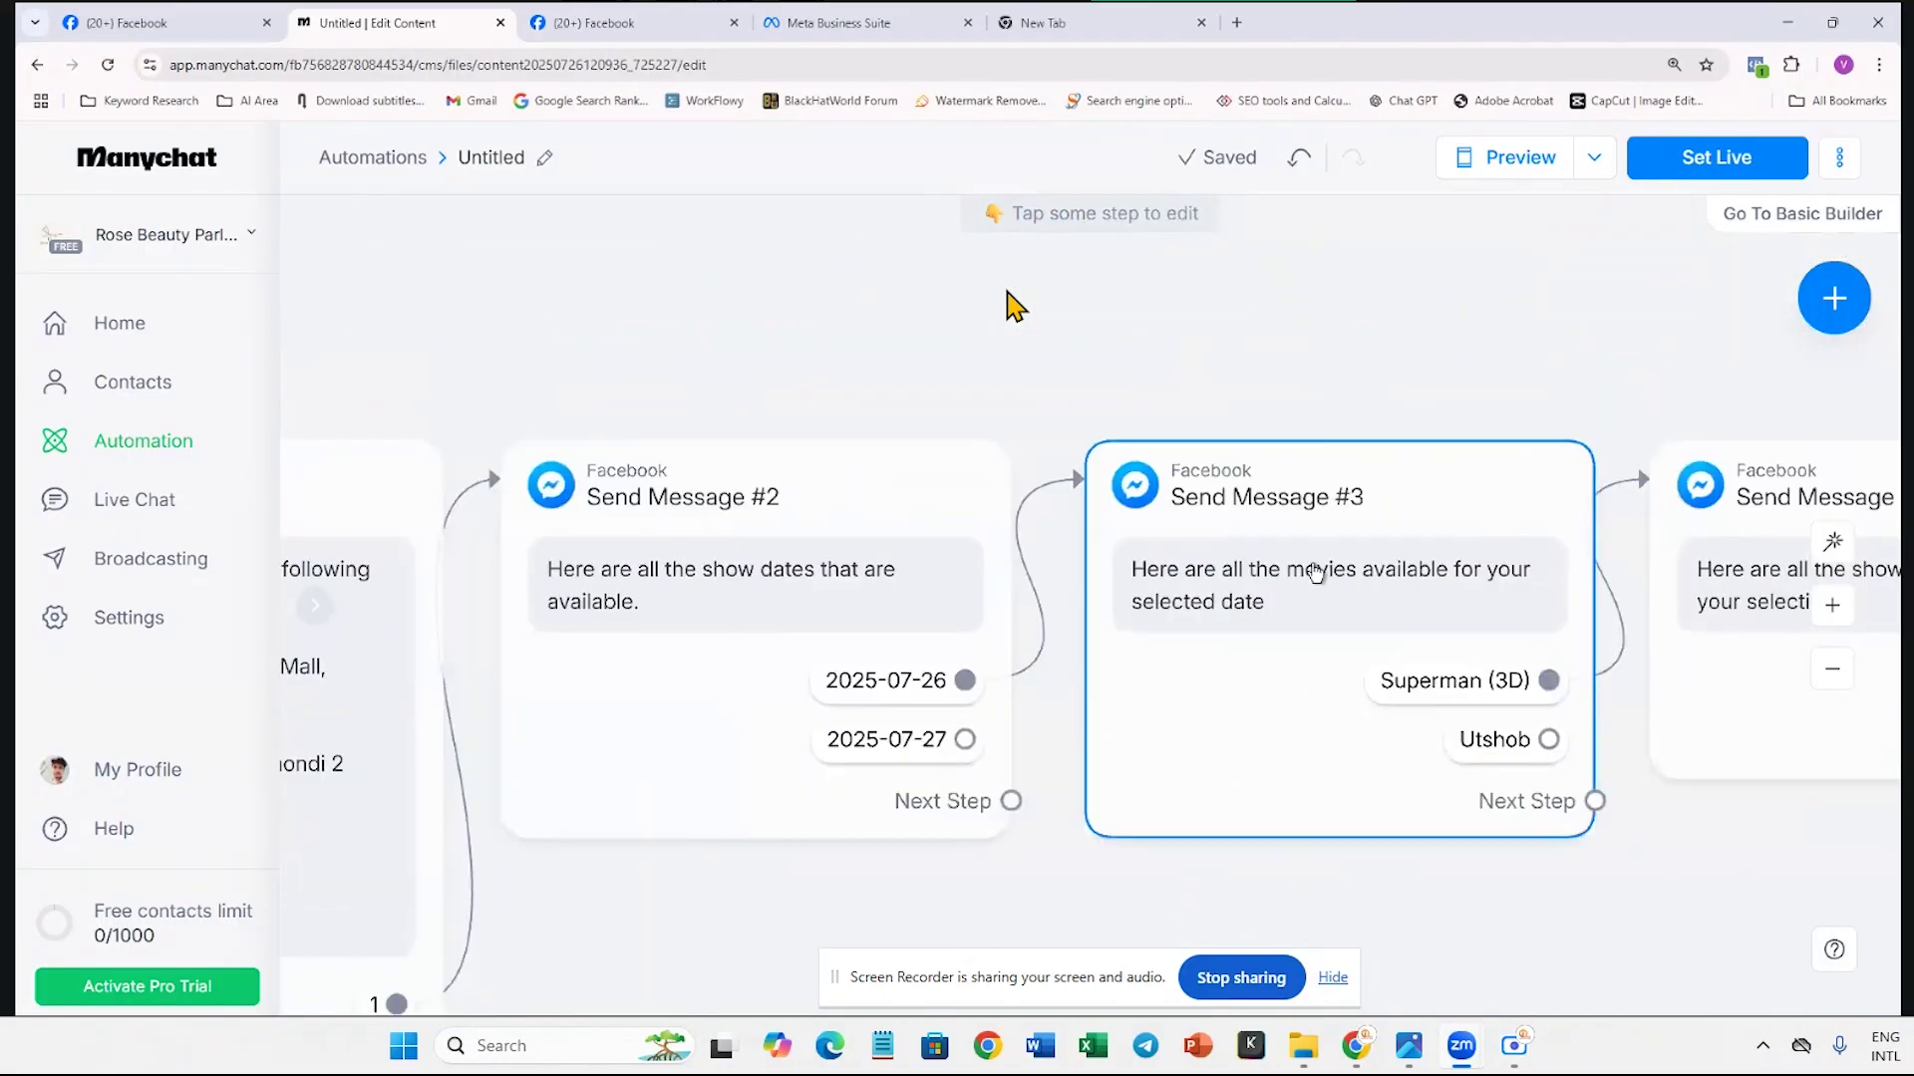
pyautogui.hscroll(5, 1076, 833)
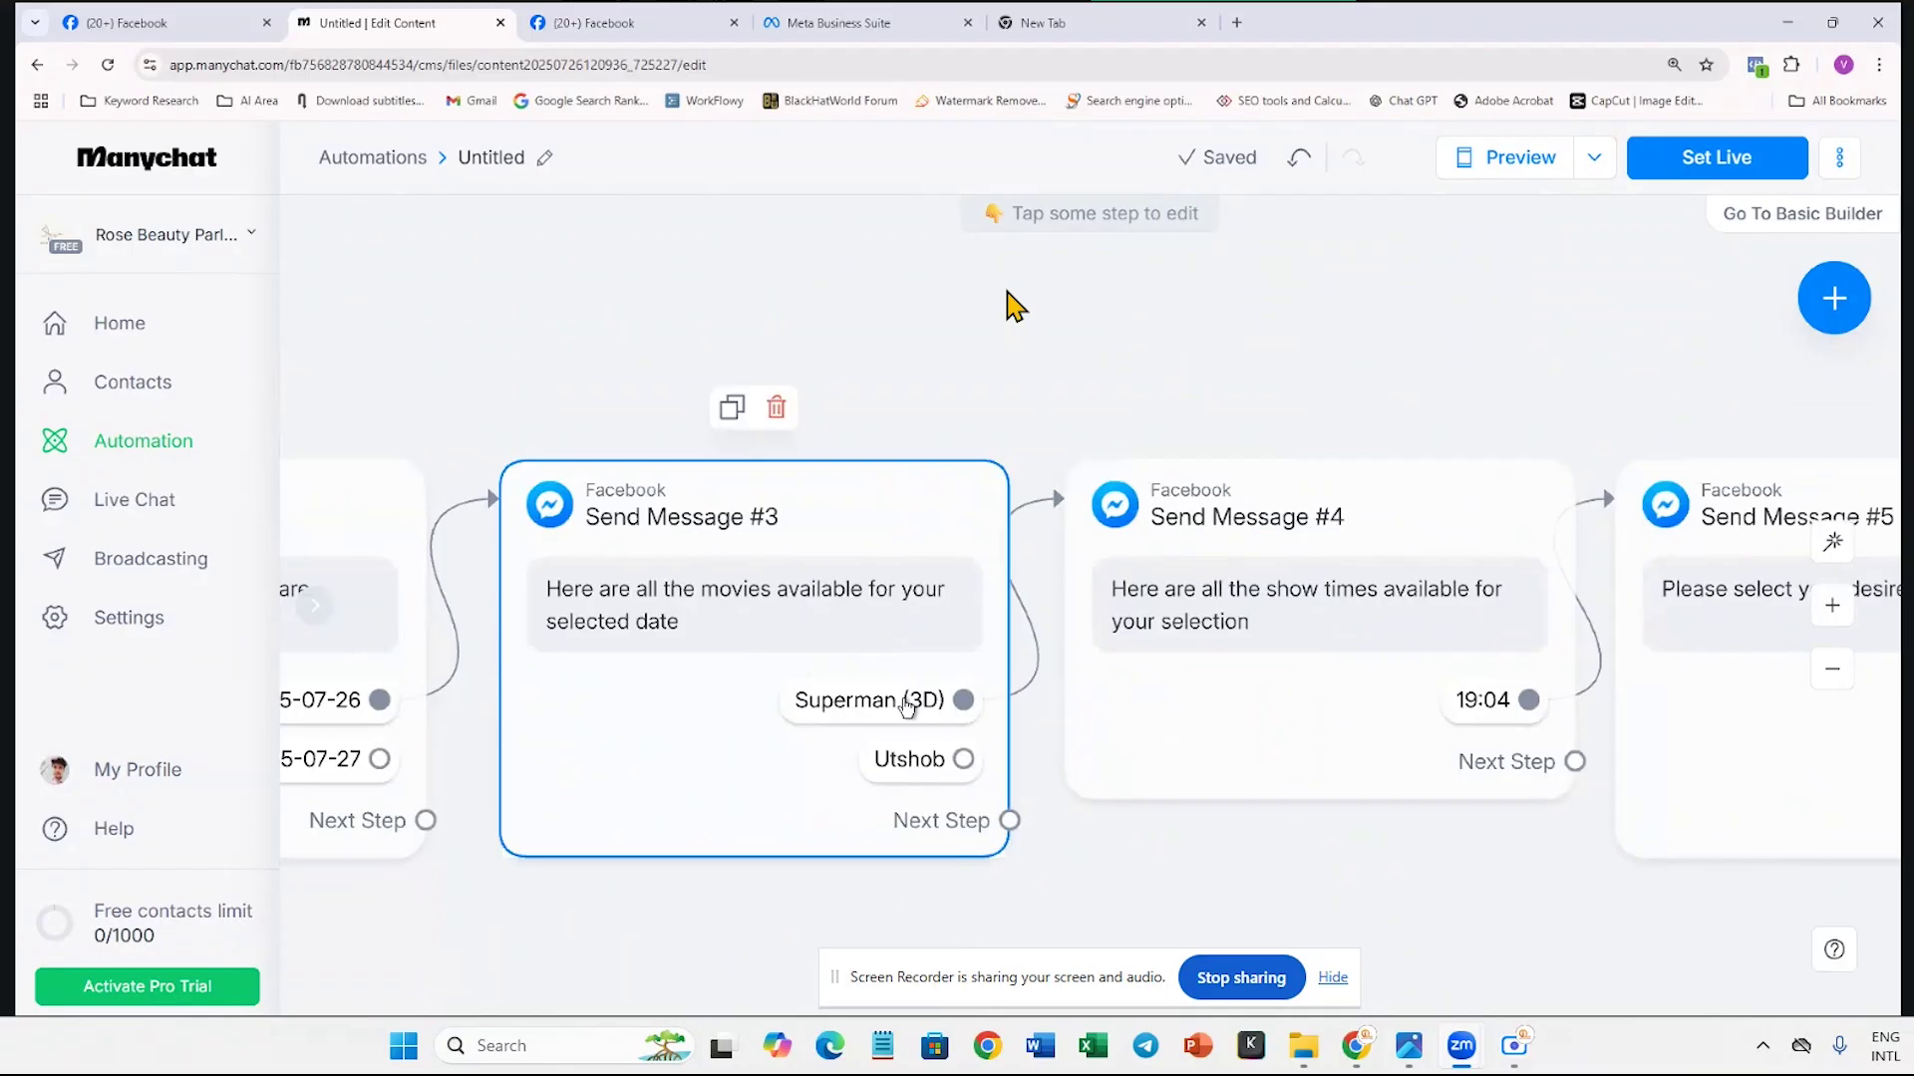
pyautogui.hscroll(5, 1296, 882)
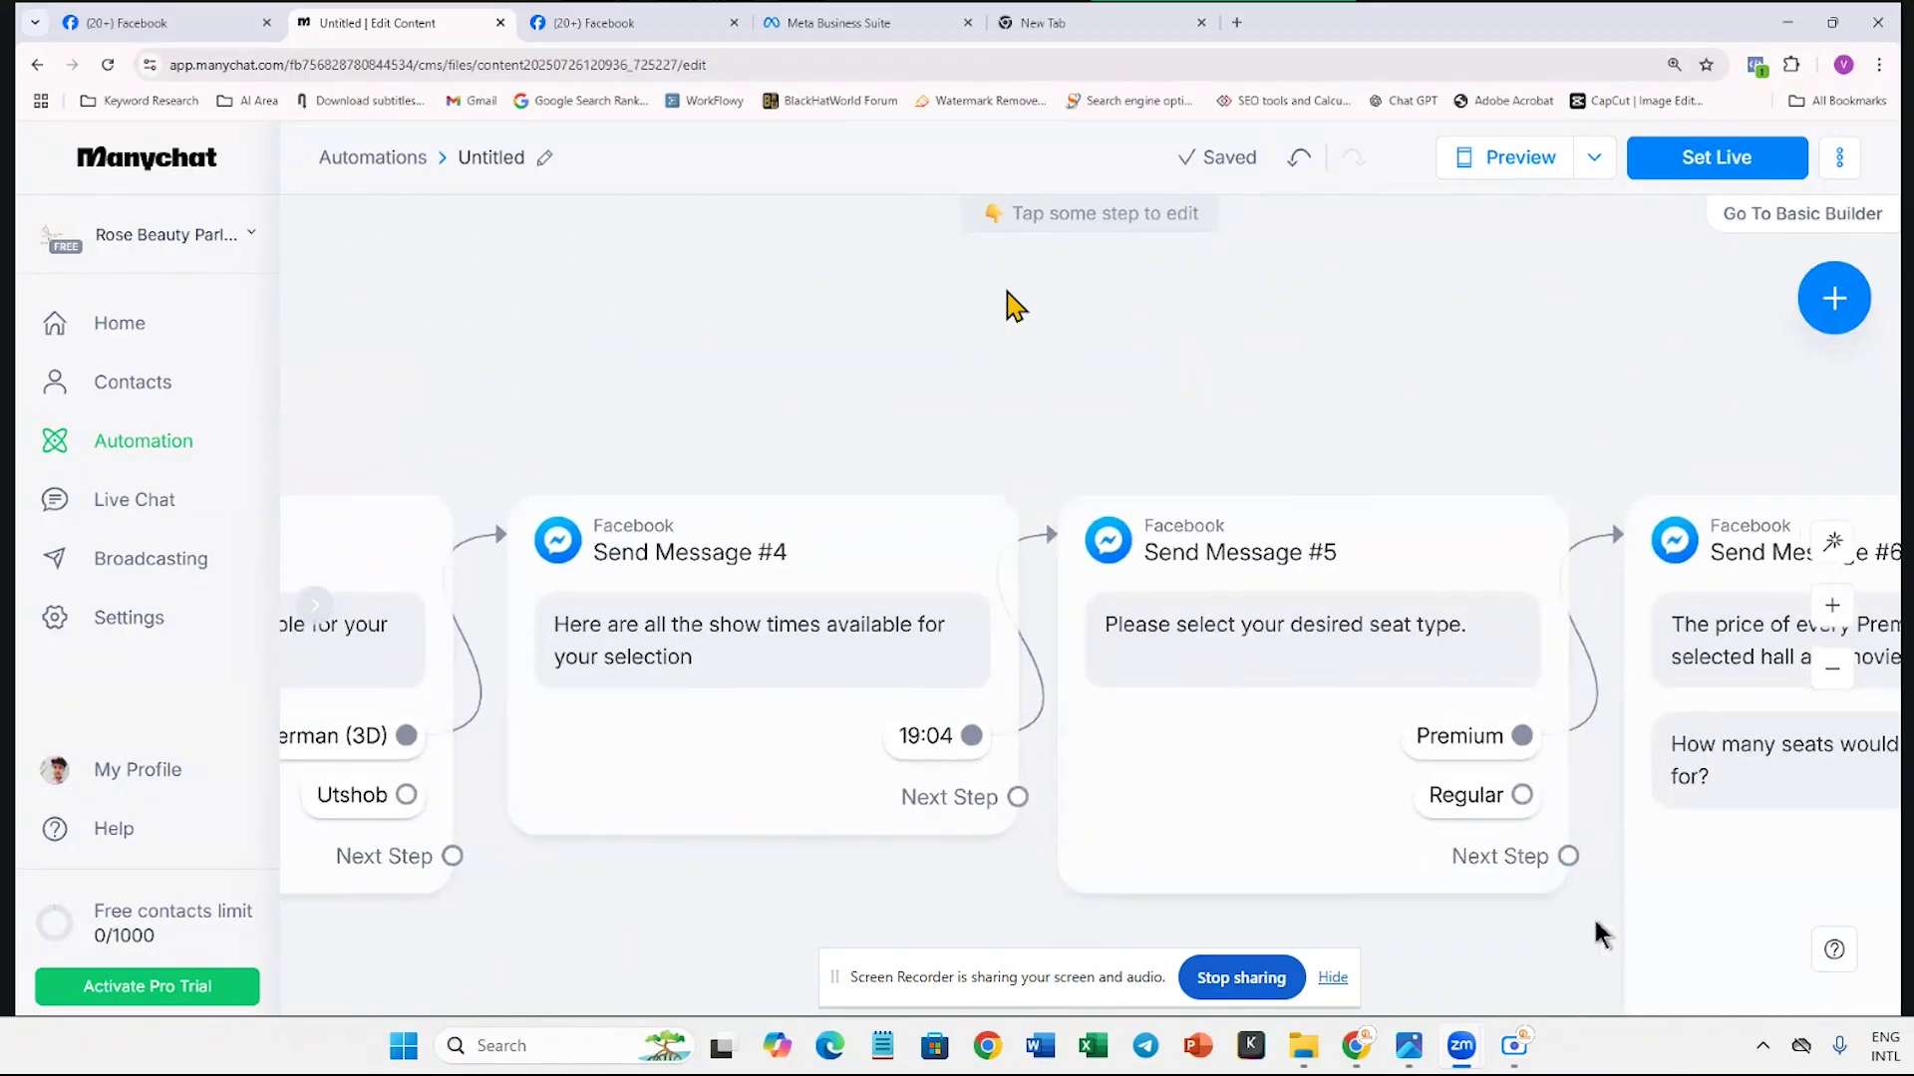
pyautogui.hscroll(2, 1146, 878)
pyautogui.hscroll(10, 1146, 877)
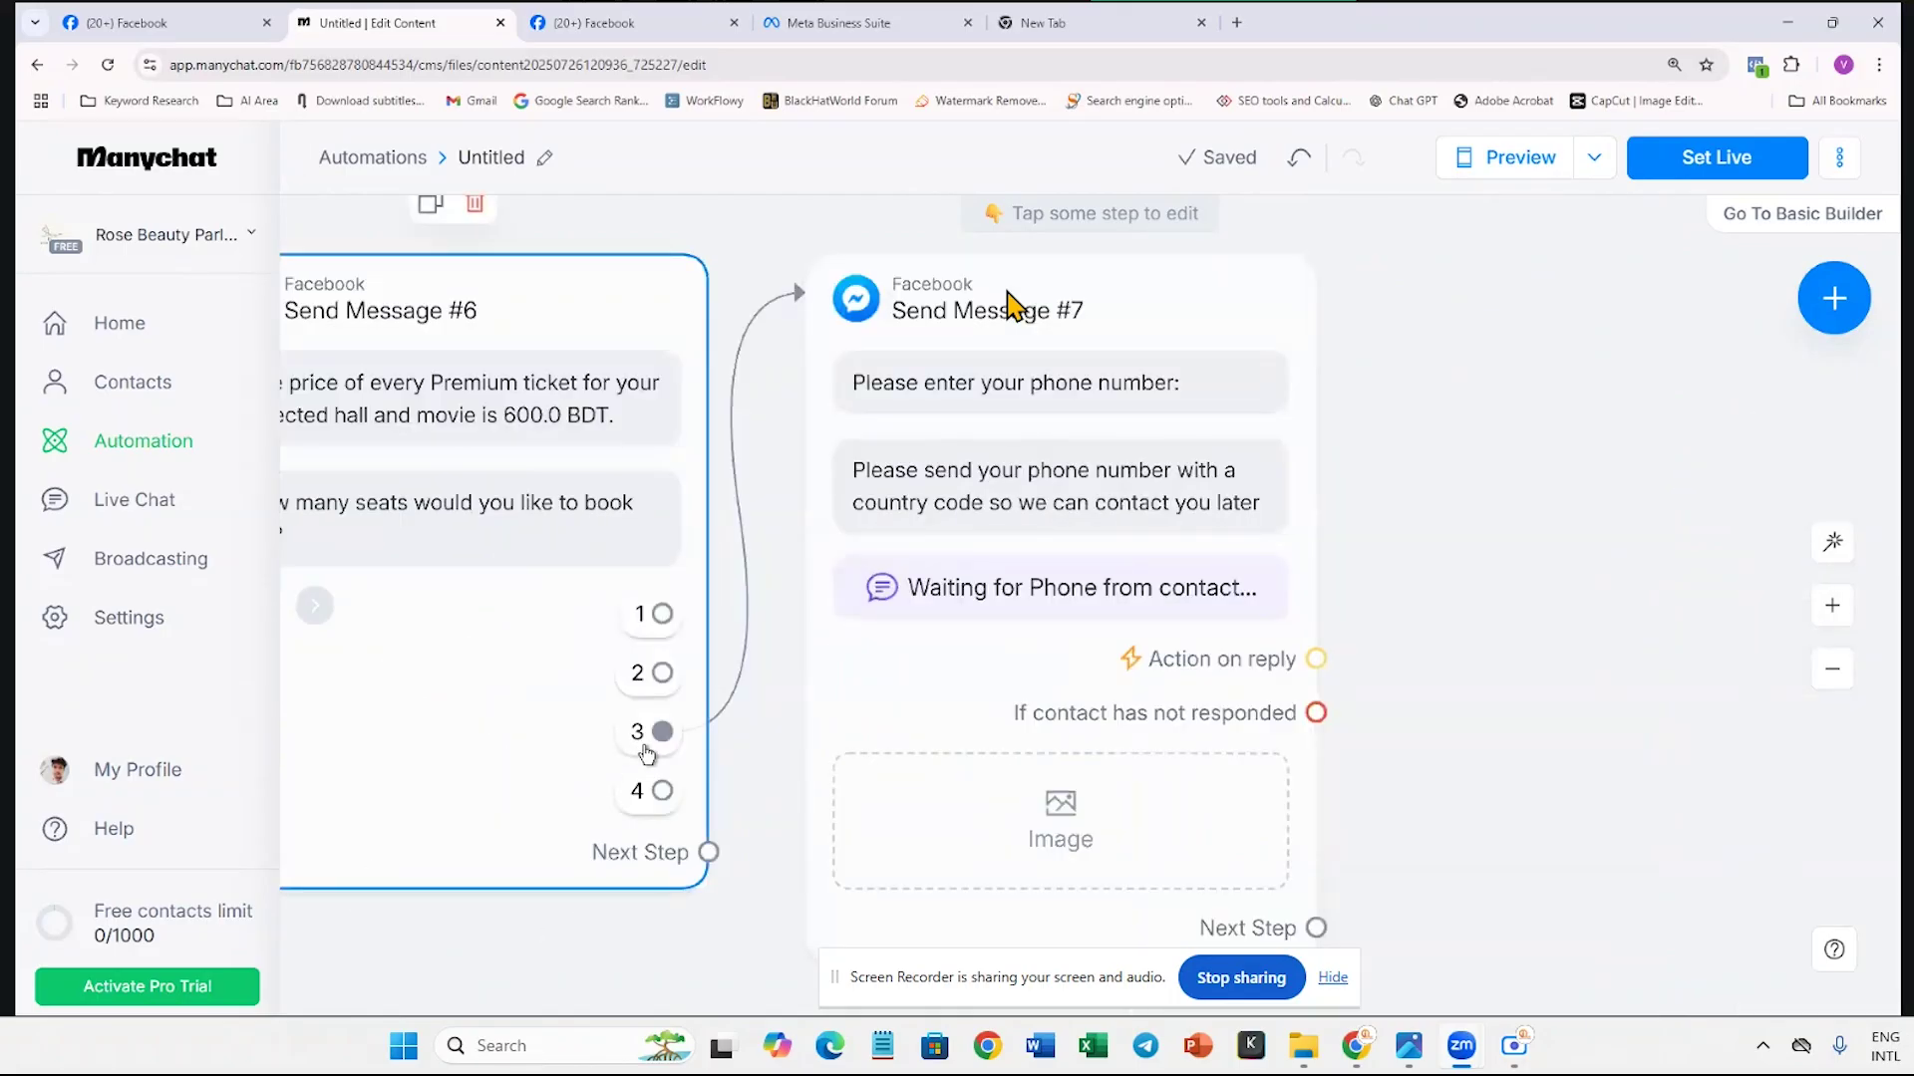
# Review the flow backwards from the seat-count message to the greeting, checking for quick replies without a connection.
pyautogui.hscroll(-3, 952, 576)
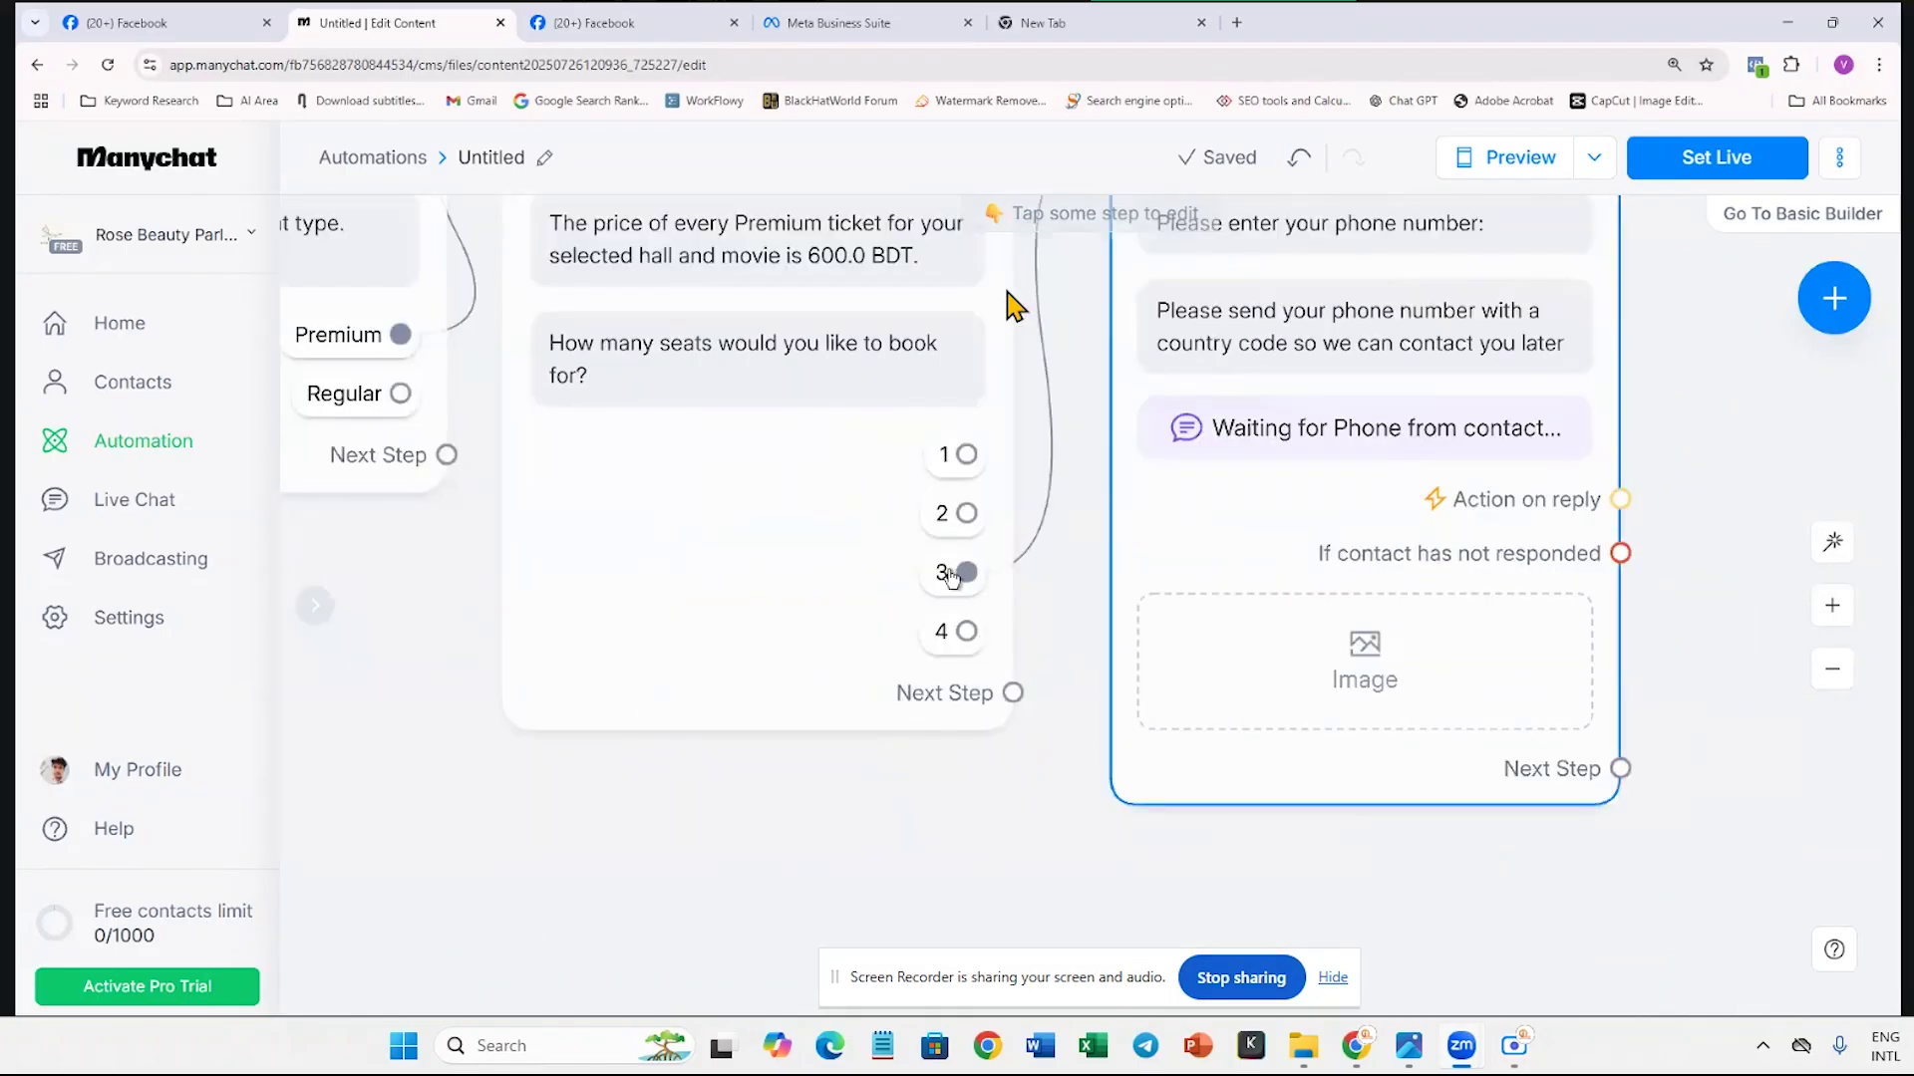
pyautogui.hscroll(-4, 692, 718)
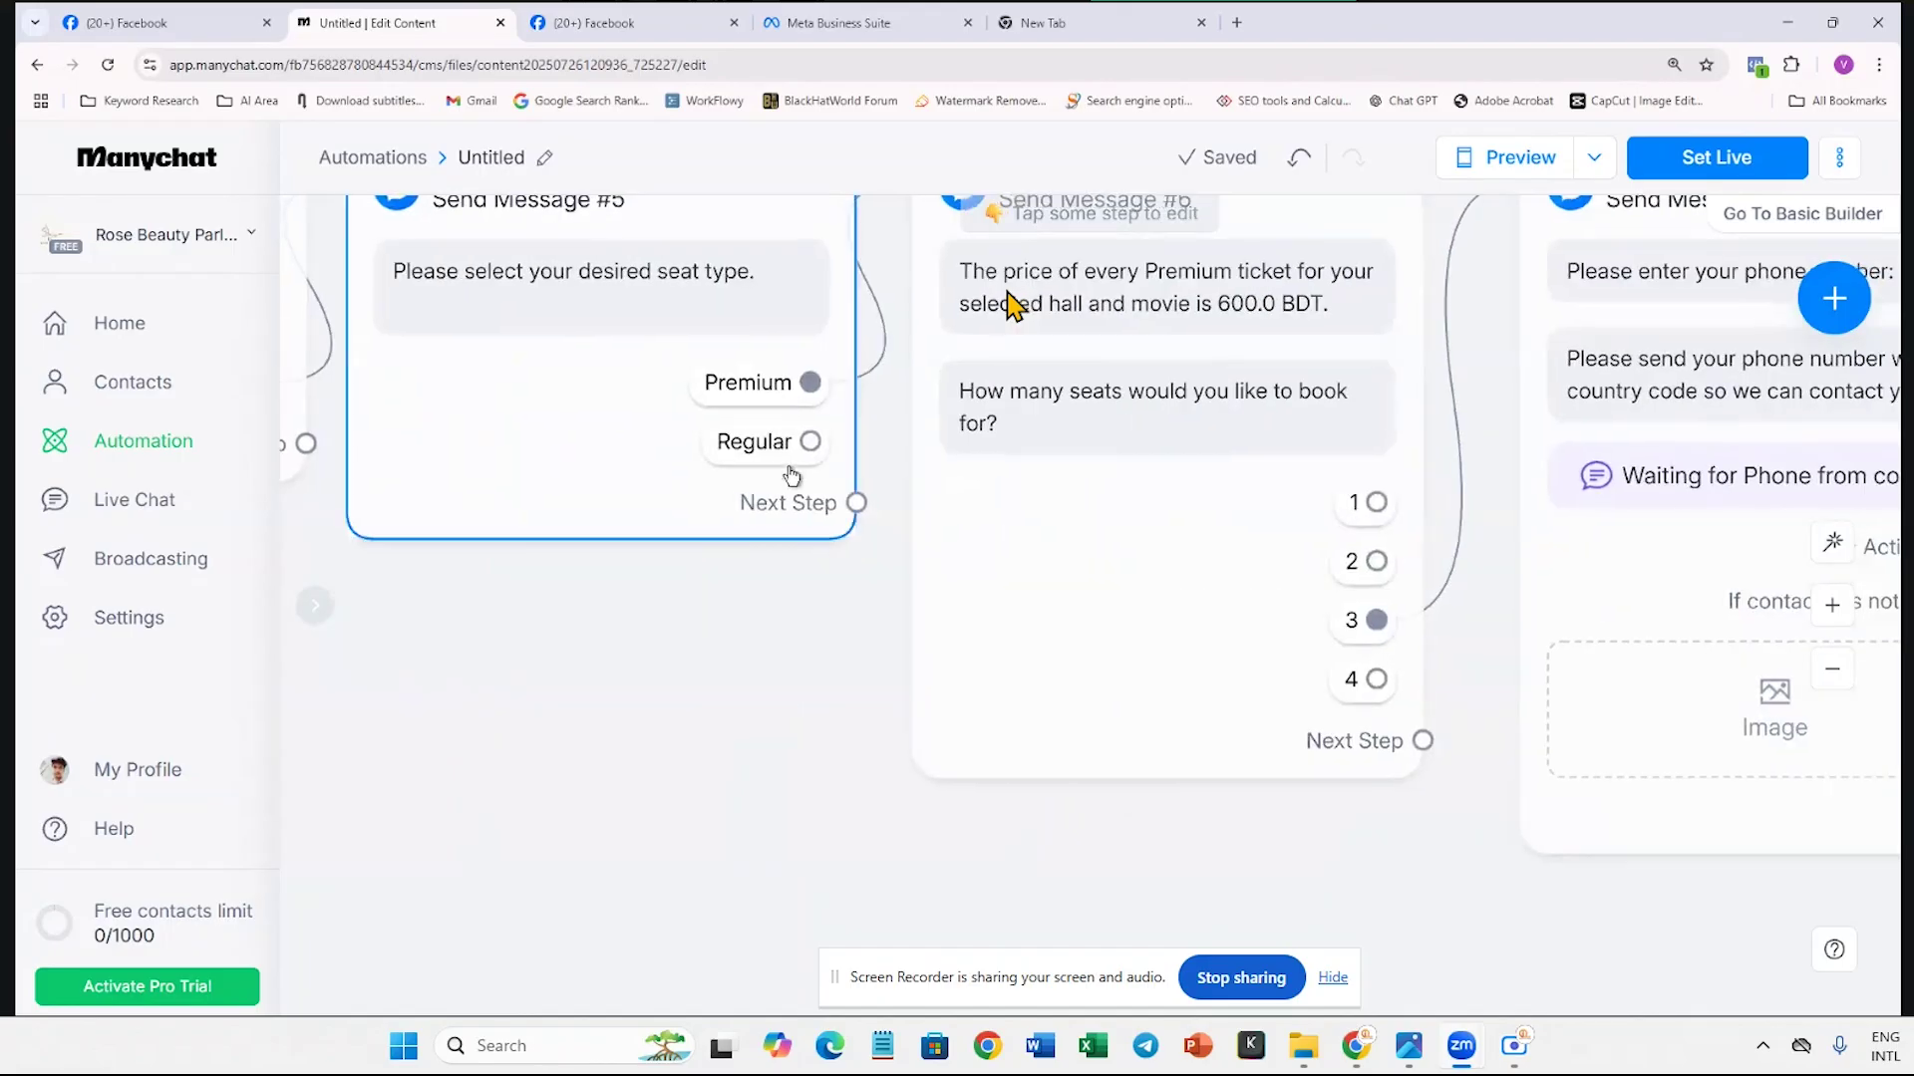
pyautogui.hscroll(-7, 626, 763)
pyautogui.hscroll(-6, 737, 813)
pyautogui.hscroll(-5, 920, 855)
pyautogui.rightClick(920, 855)
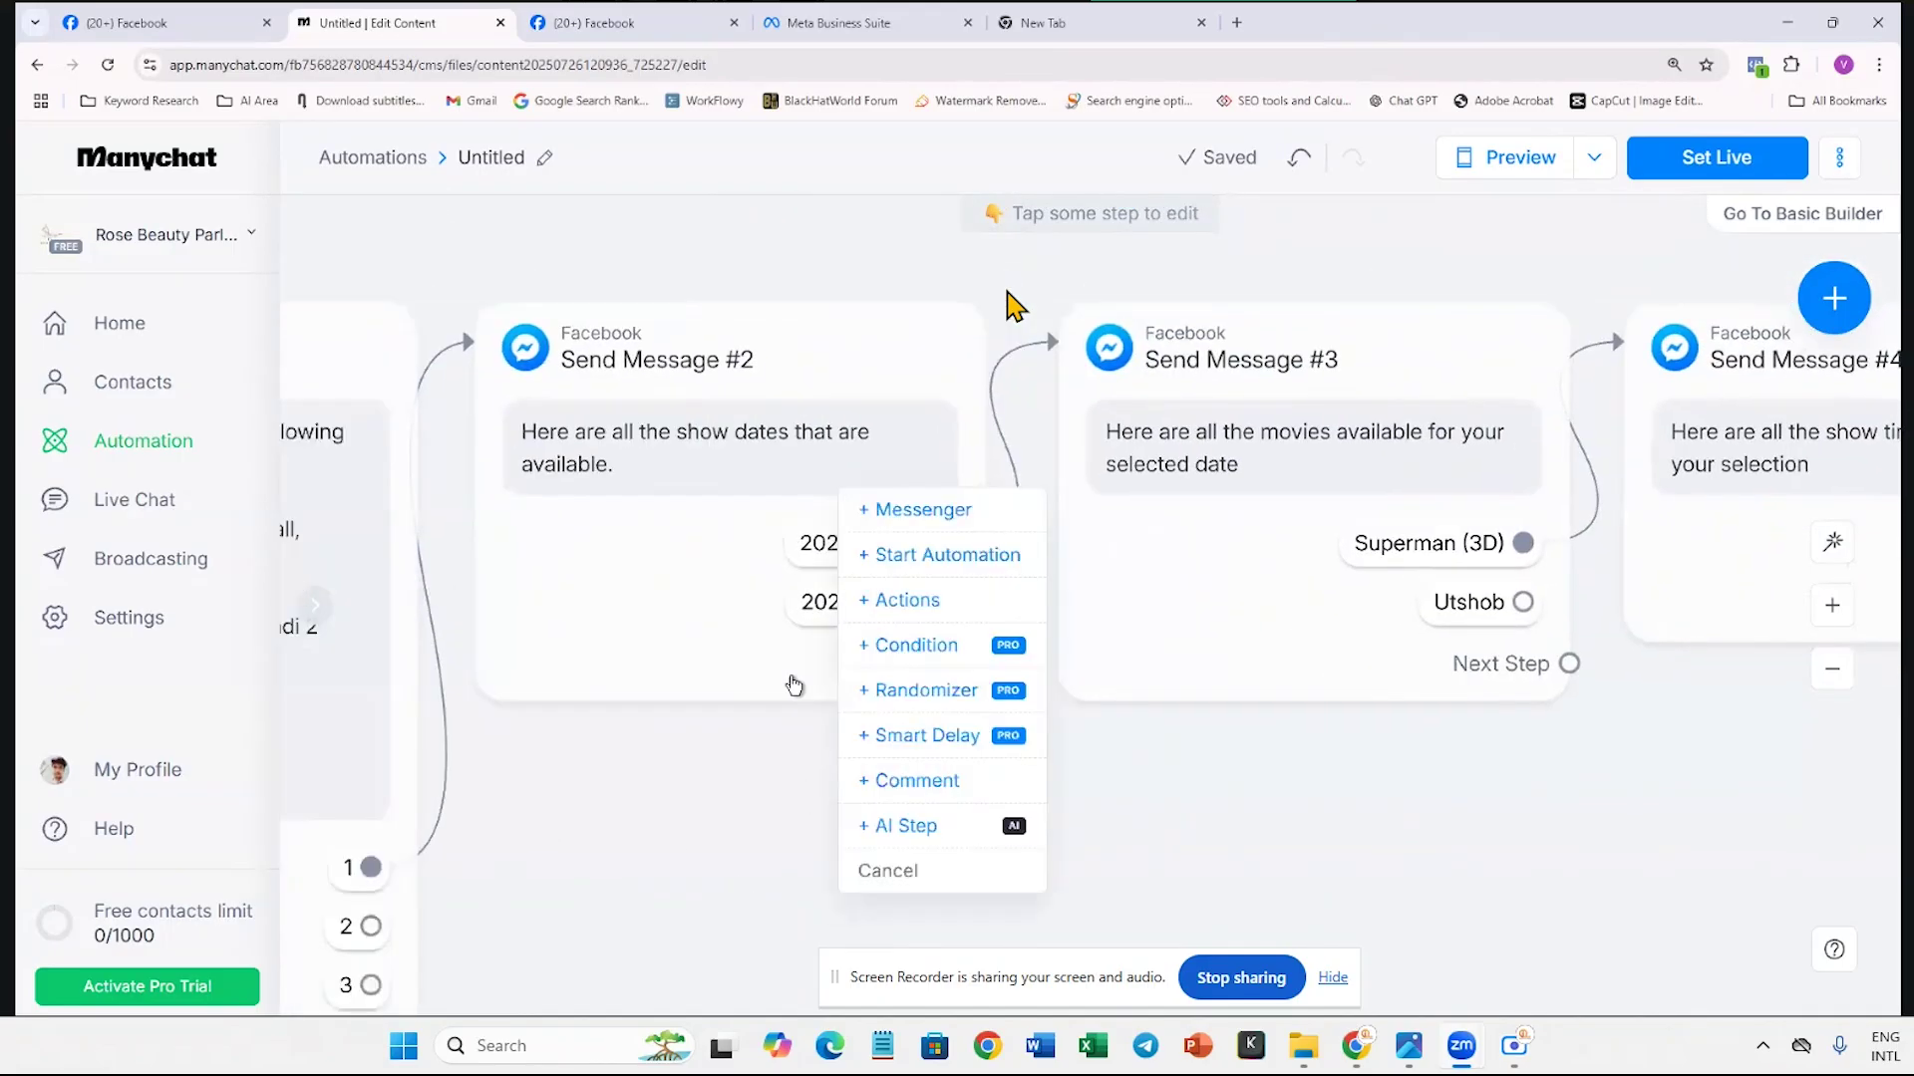
pyautogui.click(612, 853)
pyautogui.hscroll(-3, 957, 837)
pyautogui.scroll(-3, 983, 768)
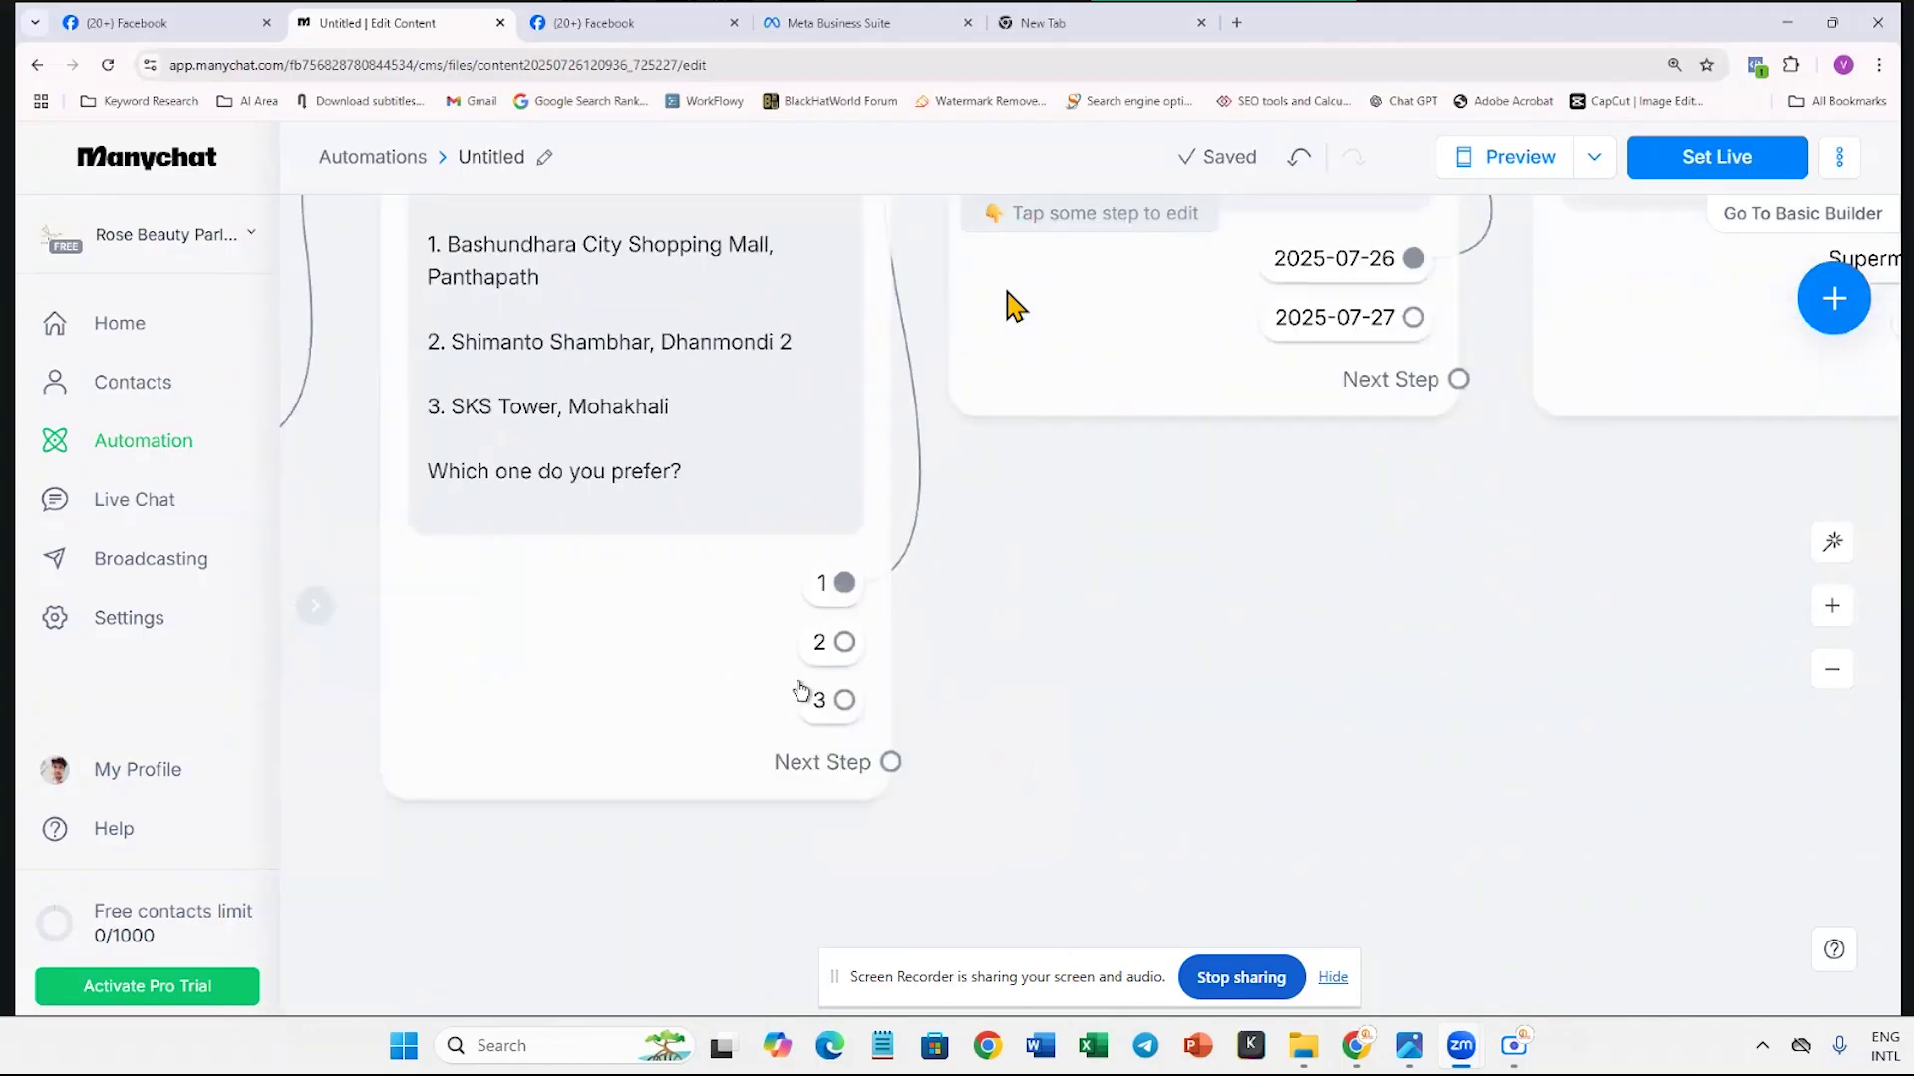
pyautogui.hscroll(-4, 1057, 713)
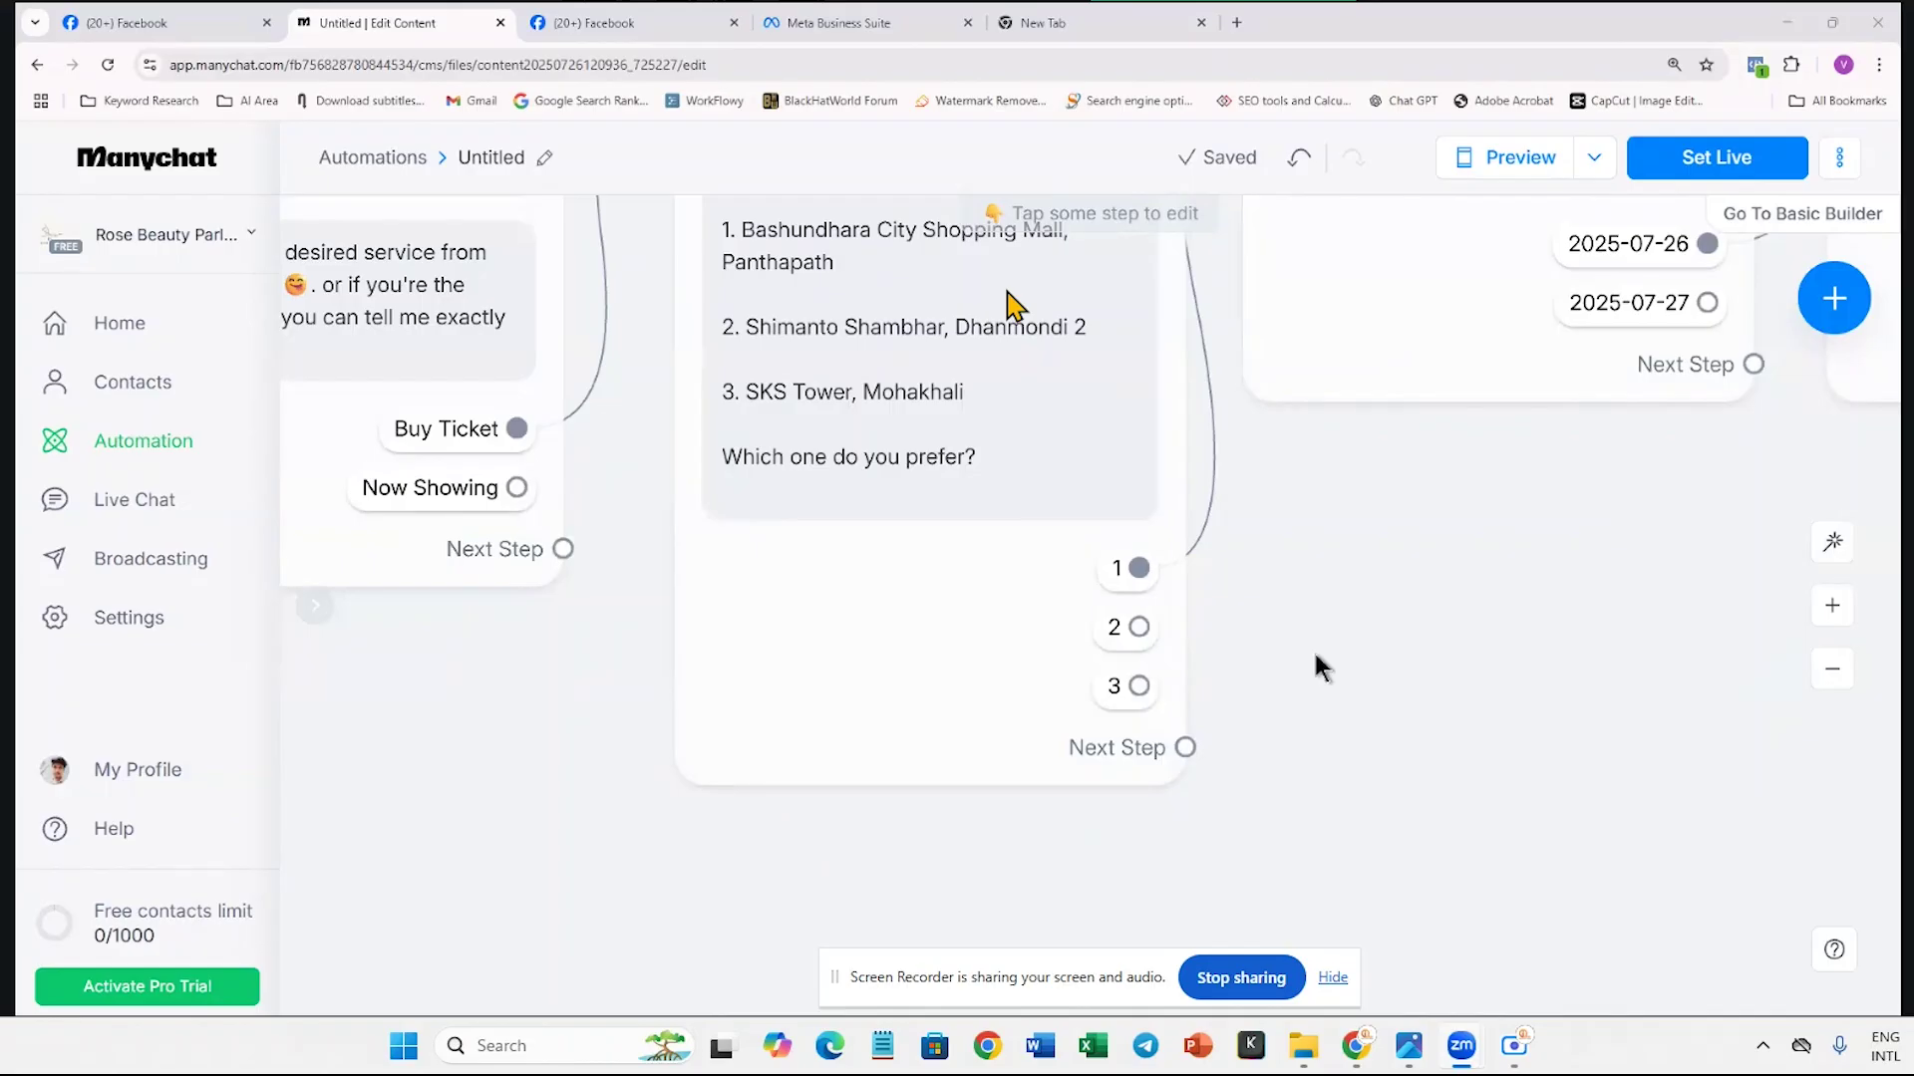
pyautogui.scroll(1, 1313, 648)
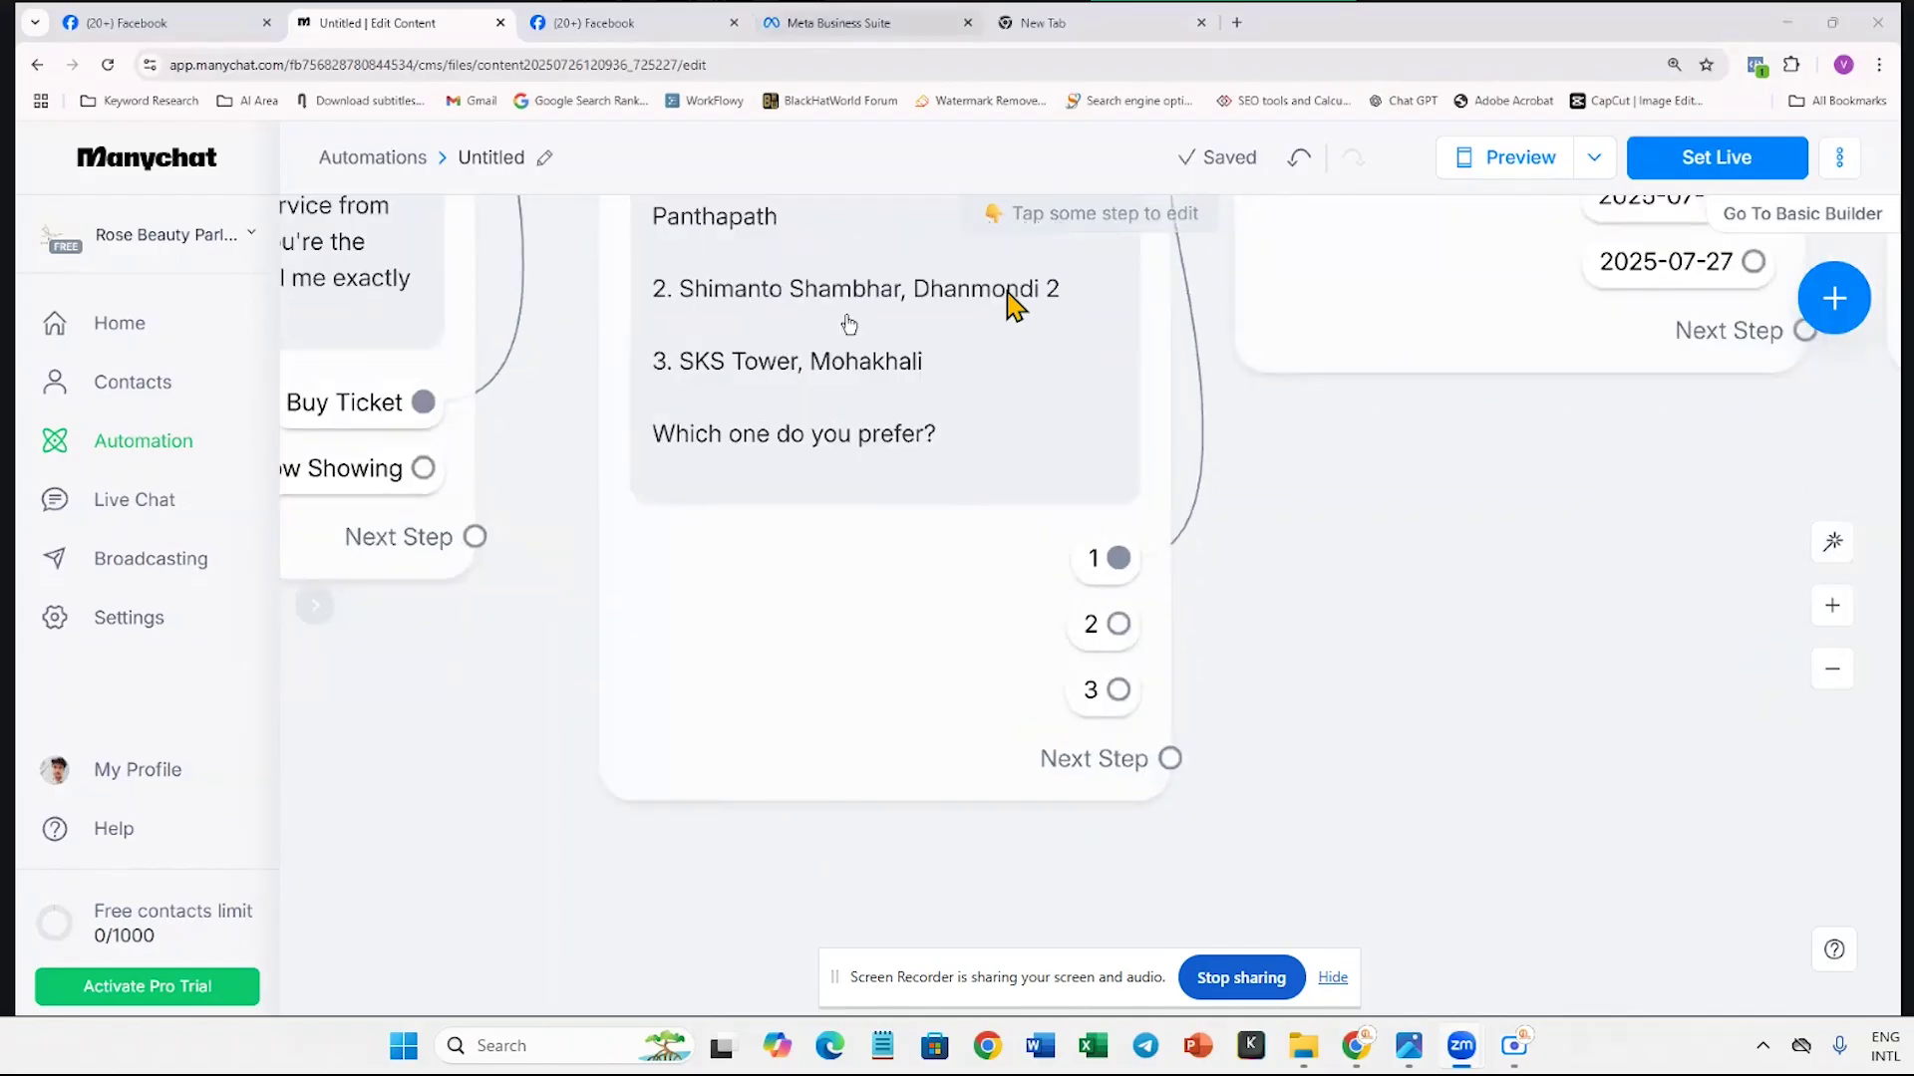
pyautogui.scroll(-2, 1296, 783)
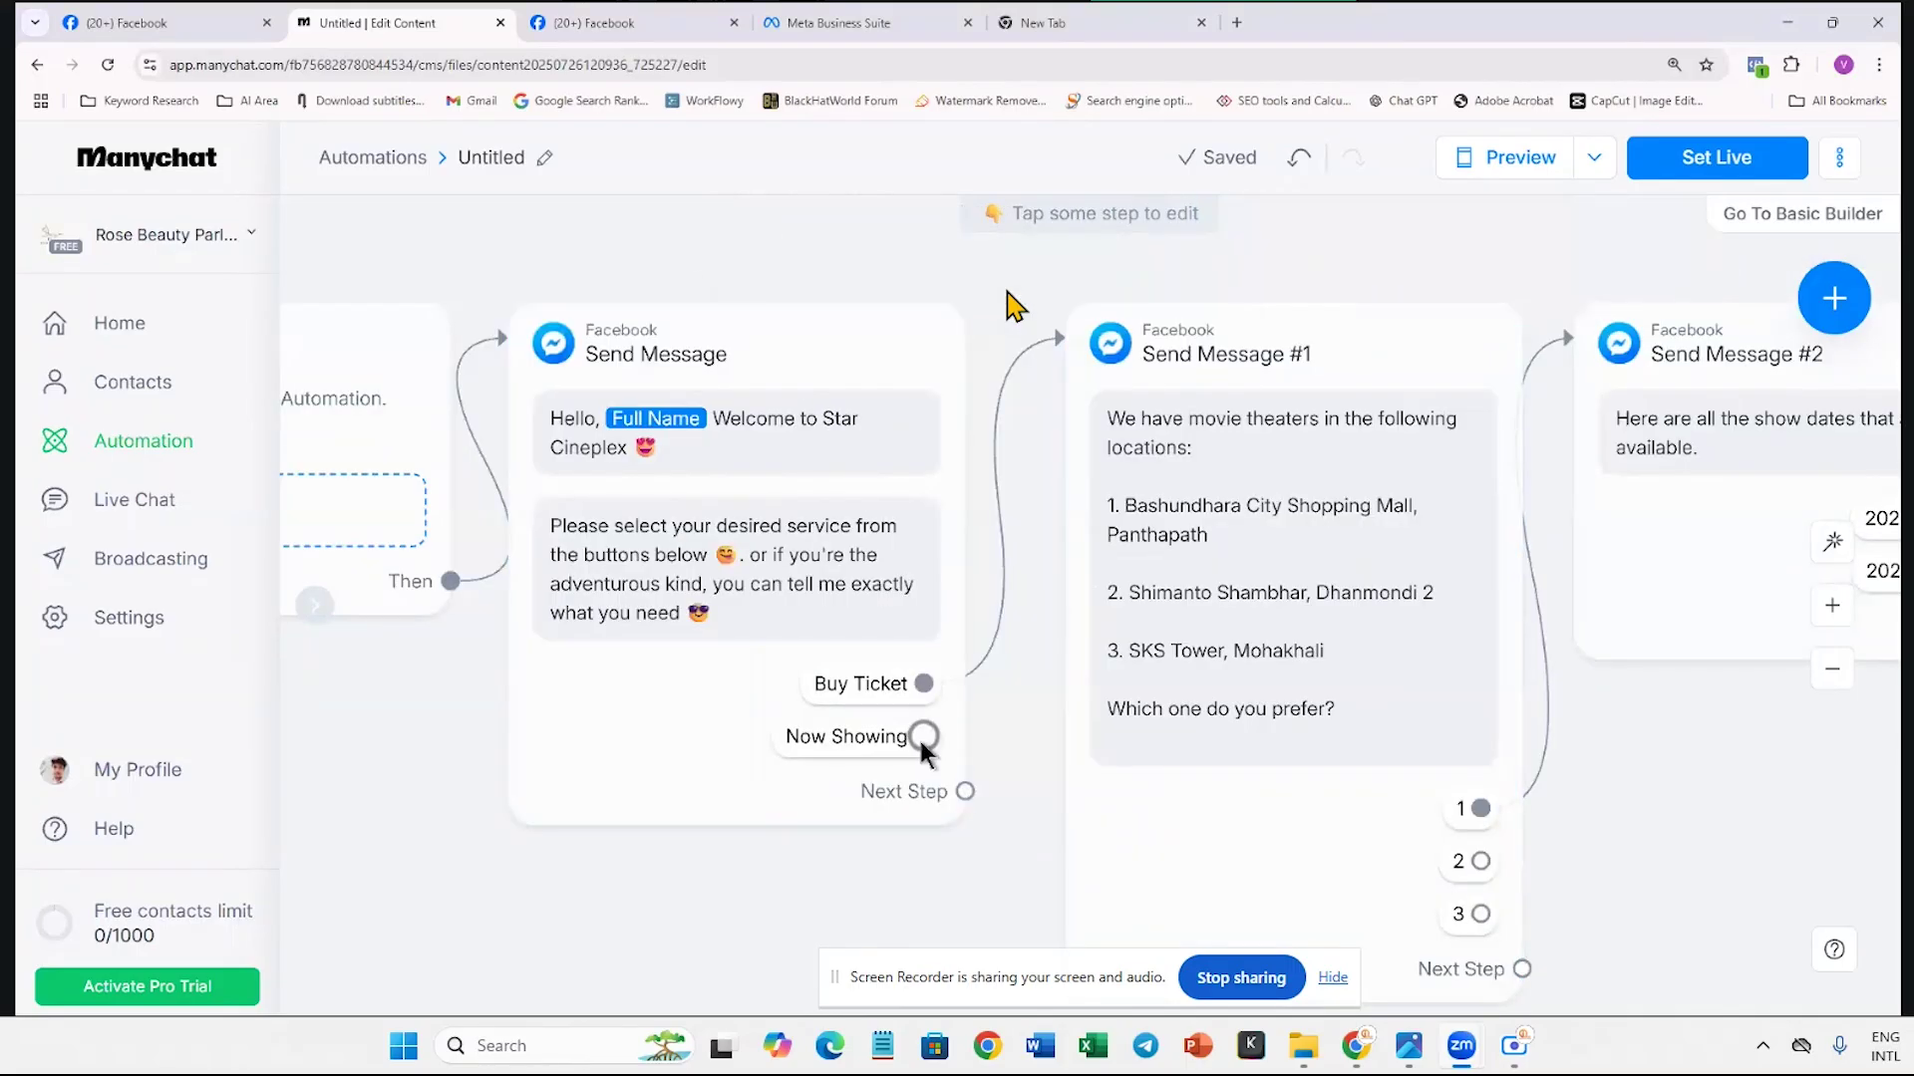
# Connect the greeting's Now Showing quick reply to the theater-locations message.
pyautogui.moveTo(925, 881); pyautogui.dragTo(905, 792)
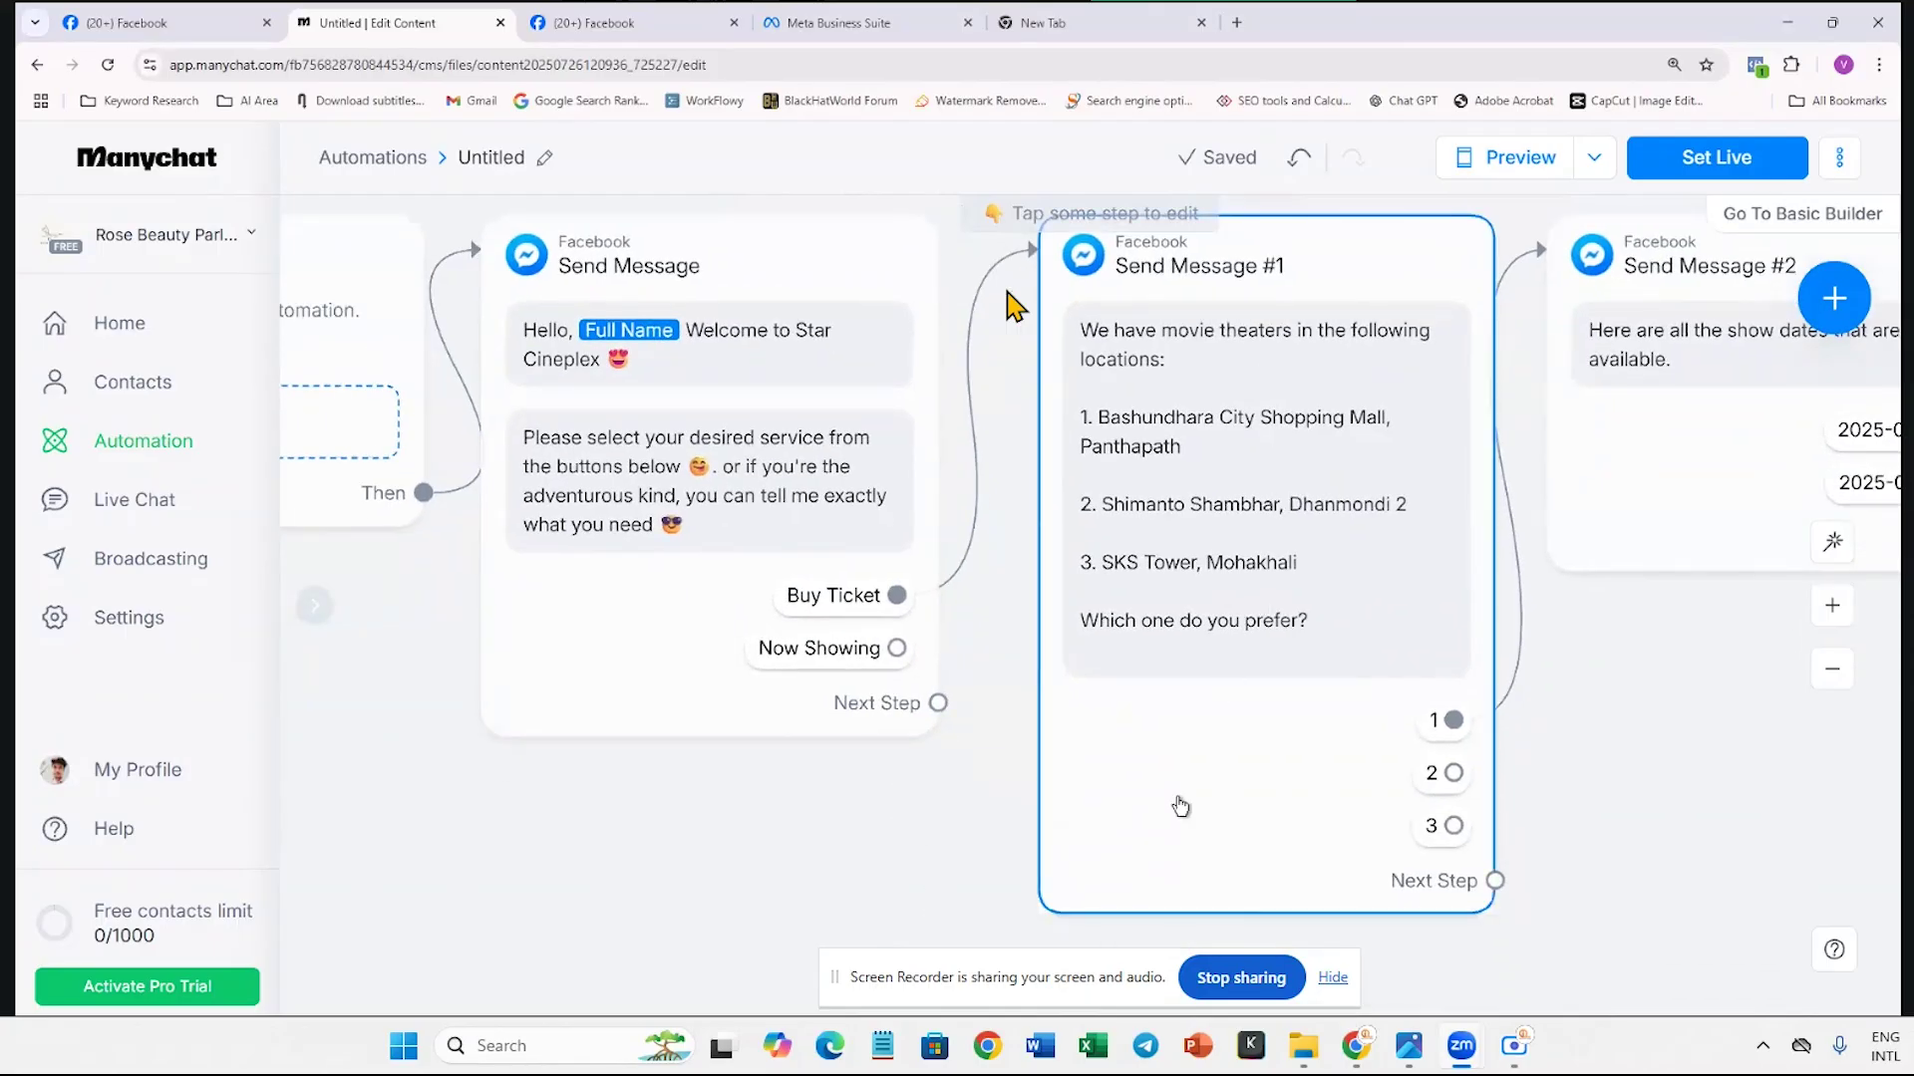
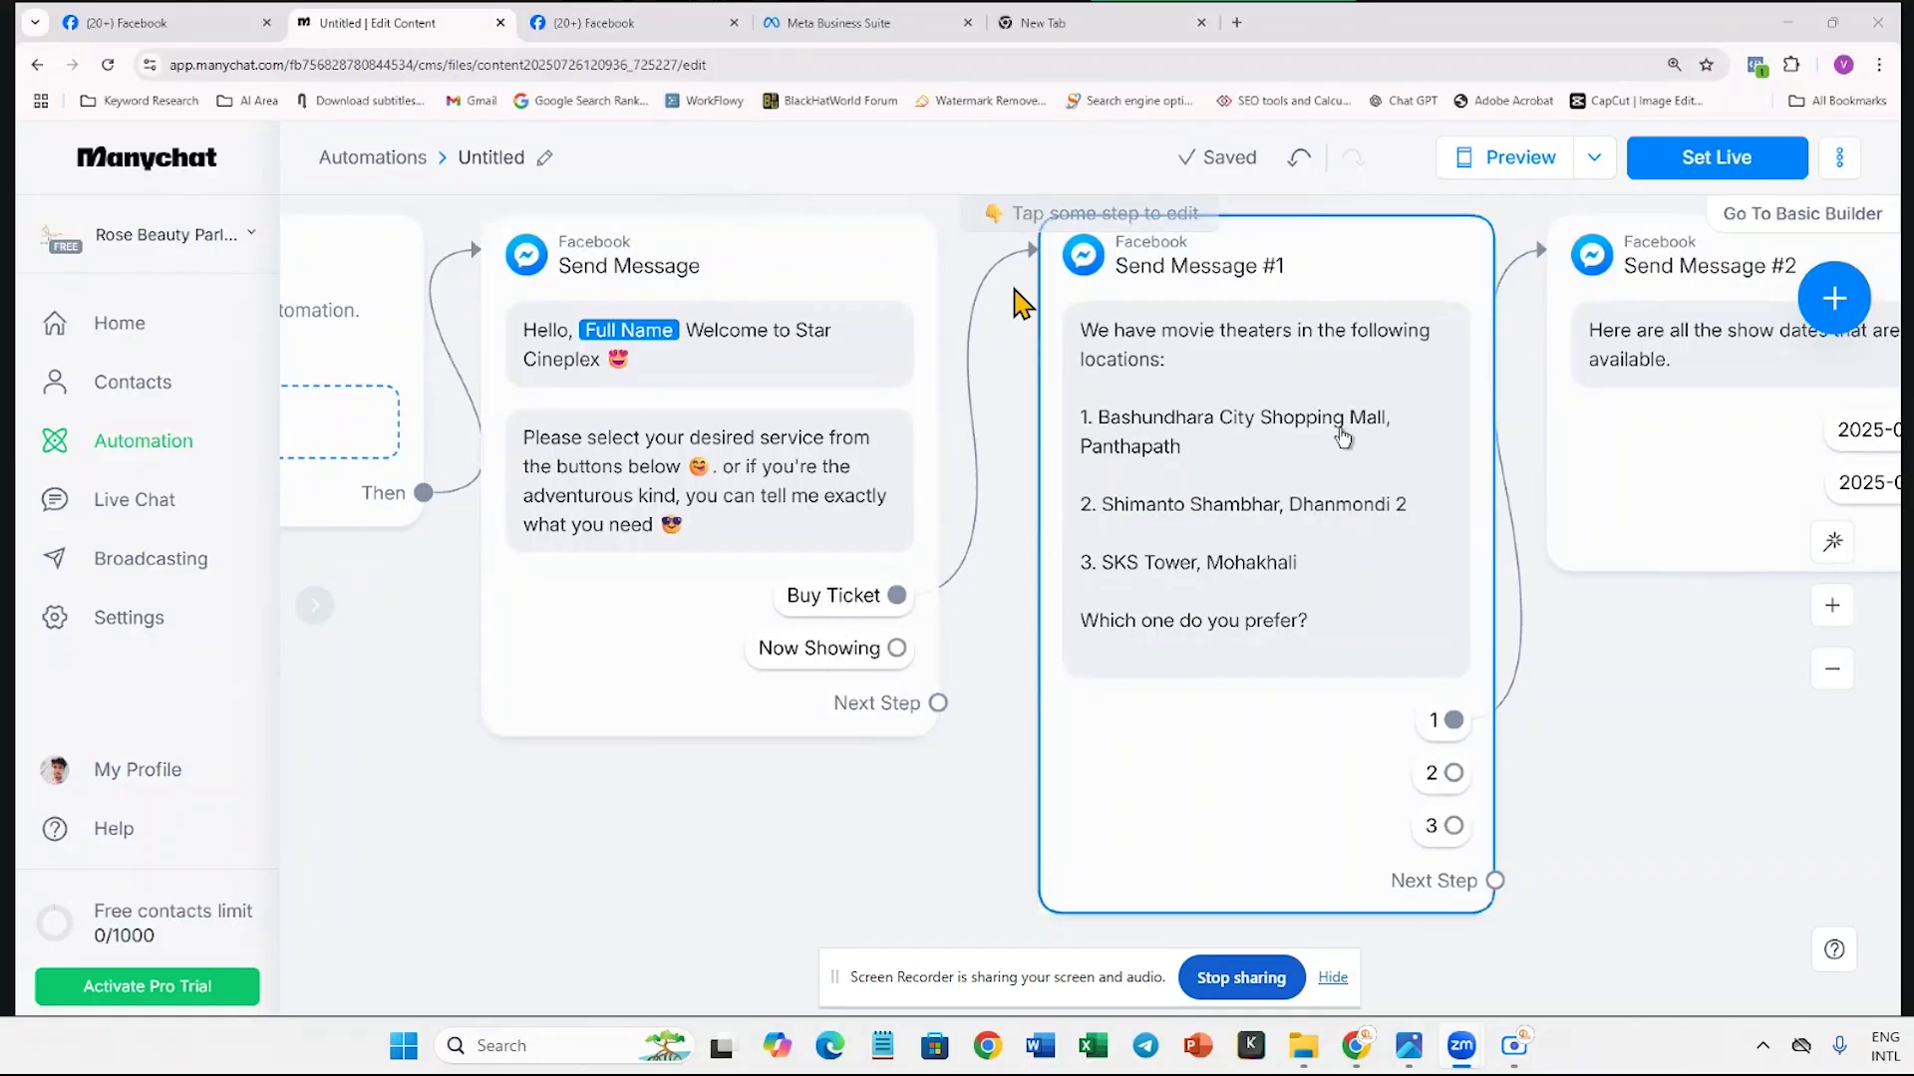
pyautogui.click(907, 650)
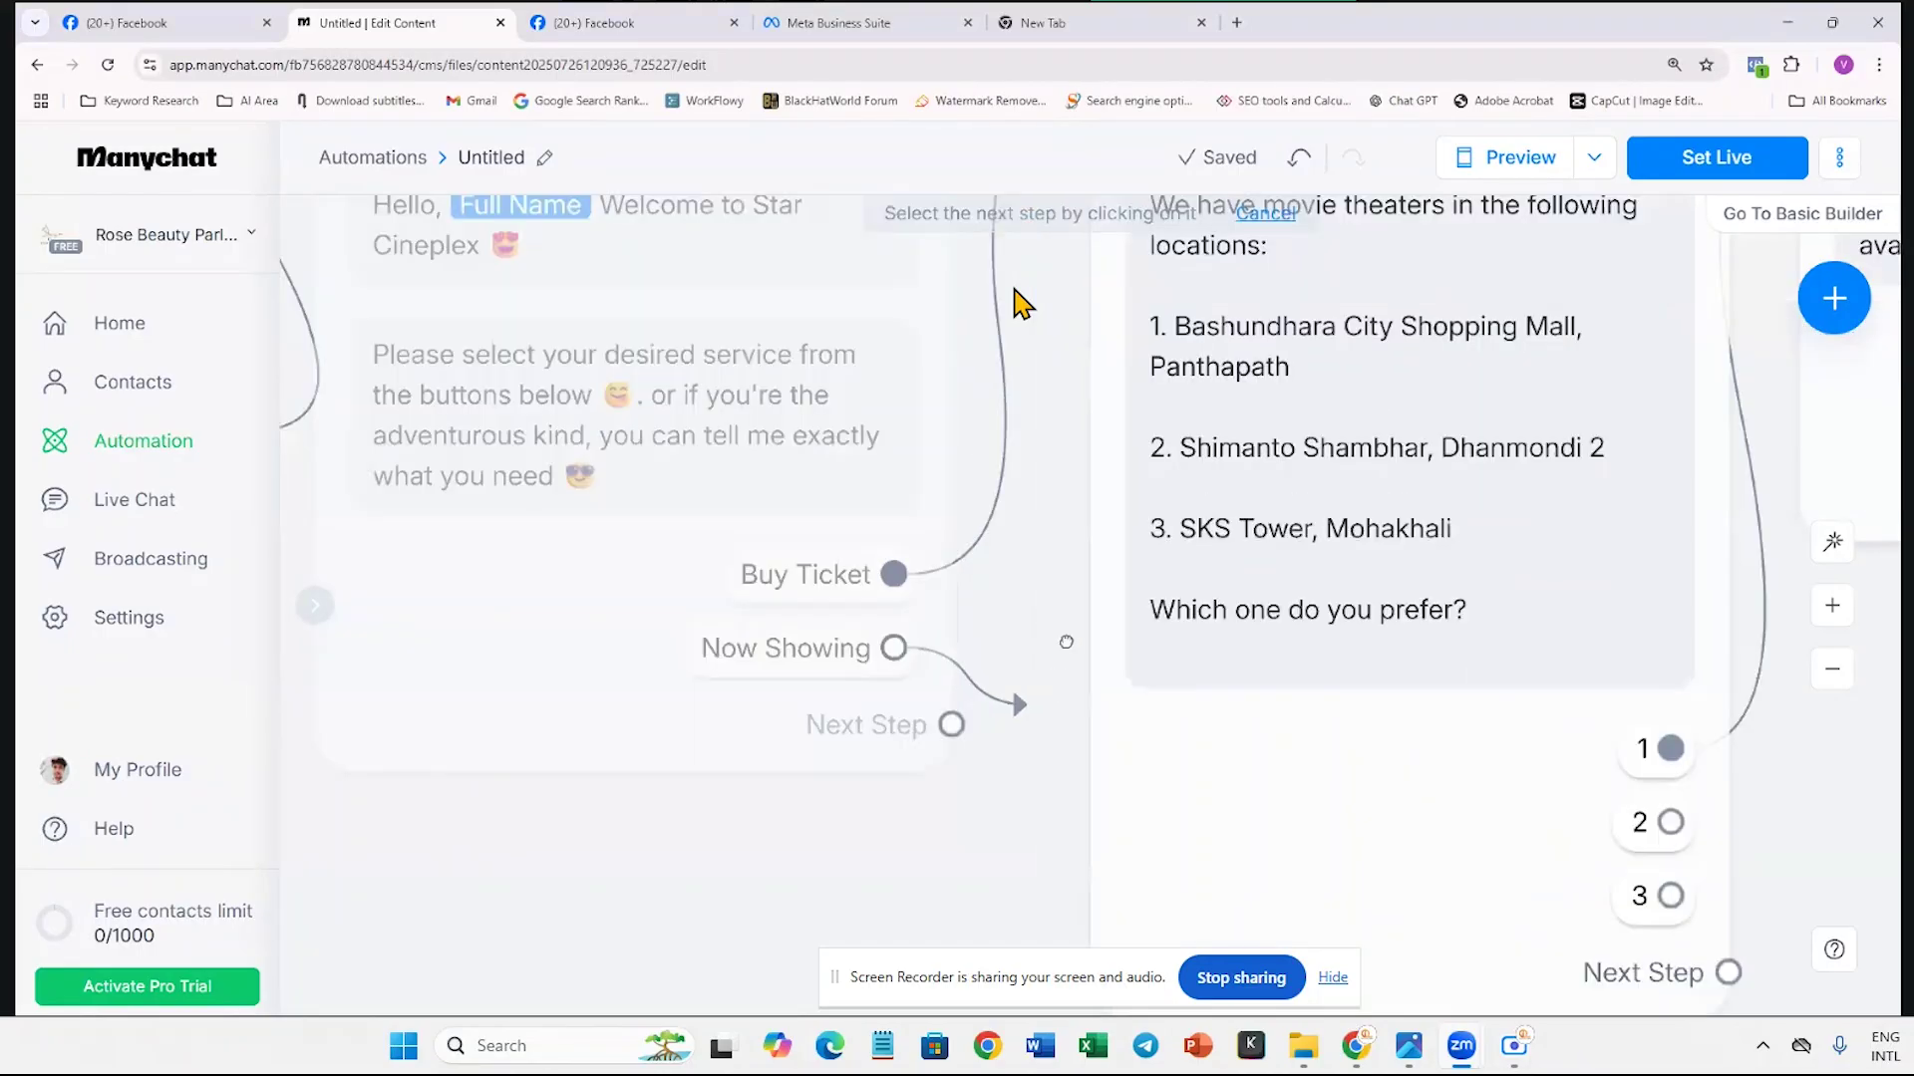
pyautogui.click(1109, 439)
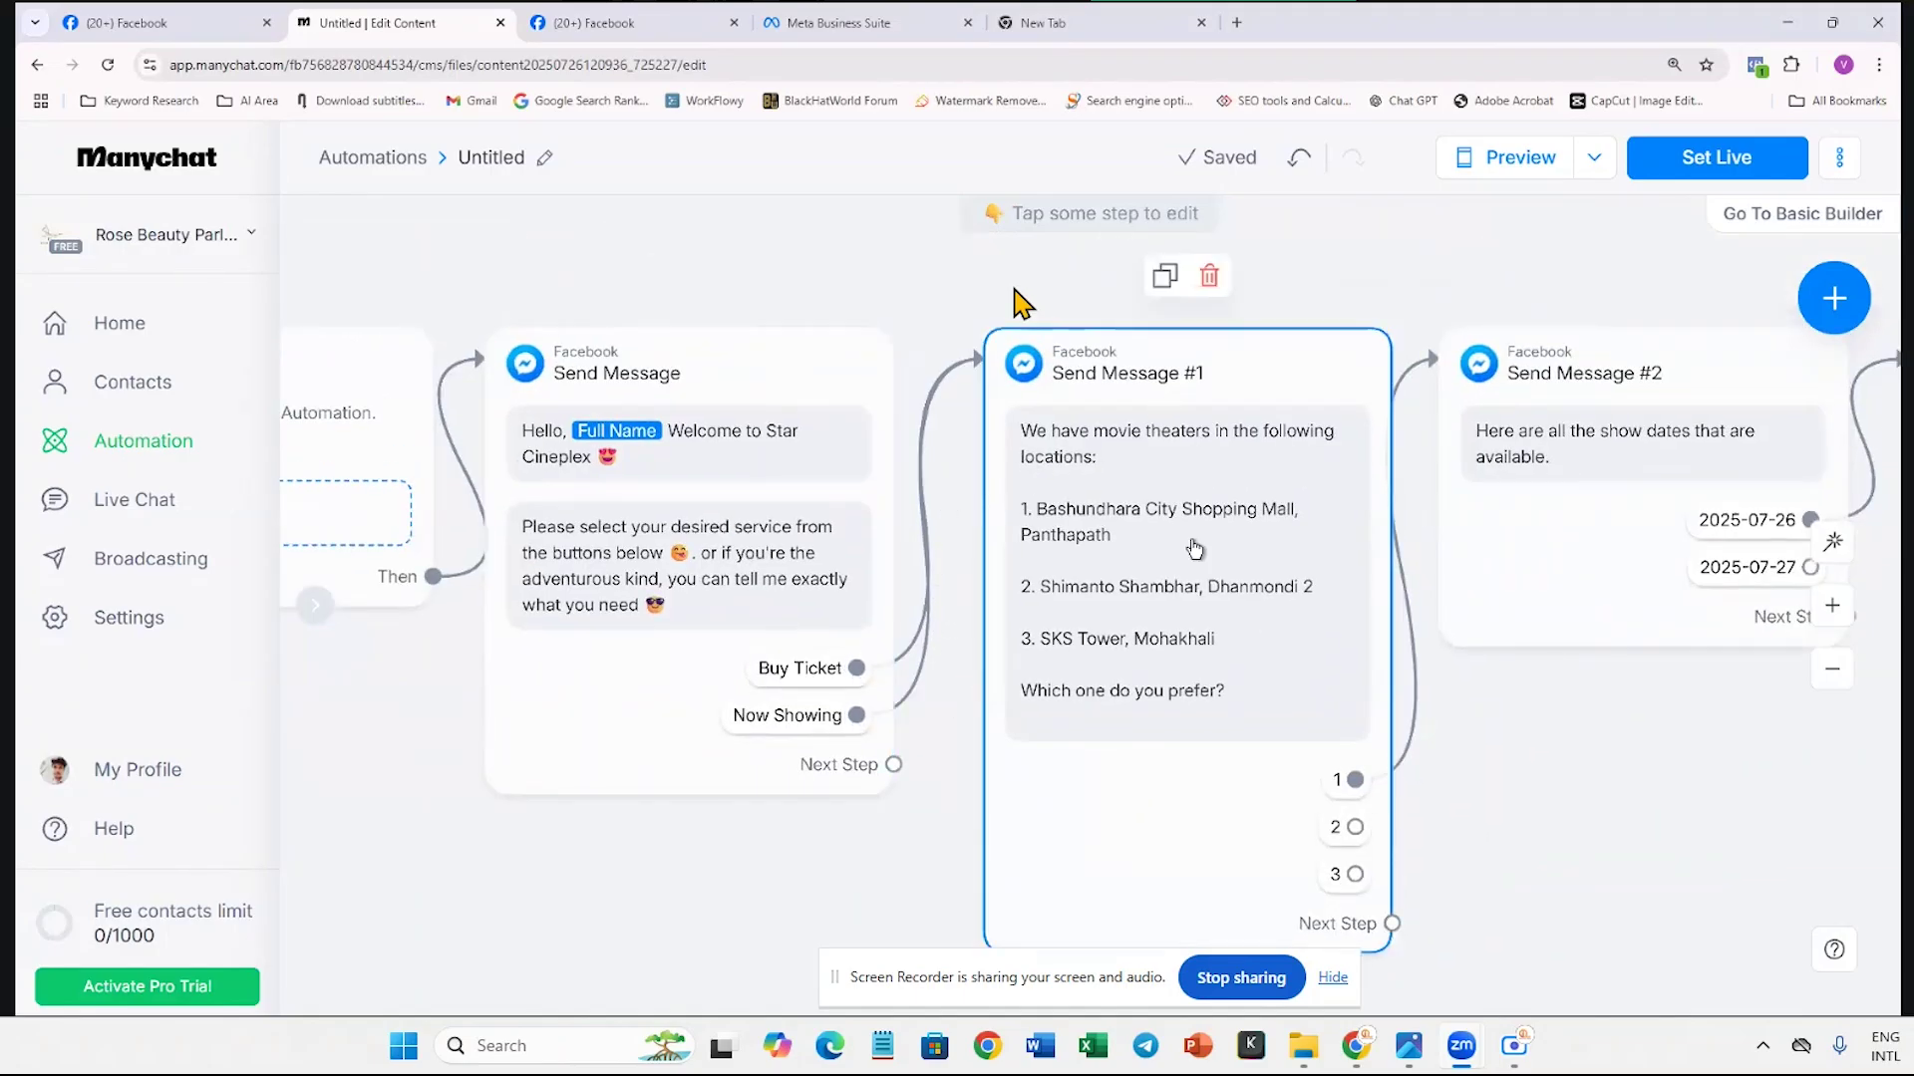
# Shift the show-dates message slightly lower and connect theater quick replies 2 and 3 to it.
pyautogui.hscroll(5, 1296, 754)
pyautogui.moveTo(1149, 512); pyautogui.dragTo(1157, 679)
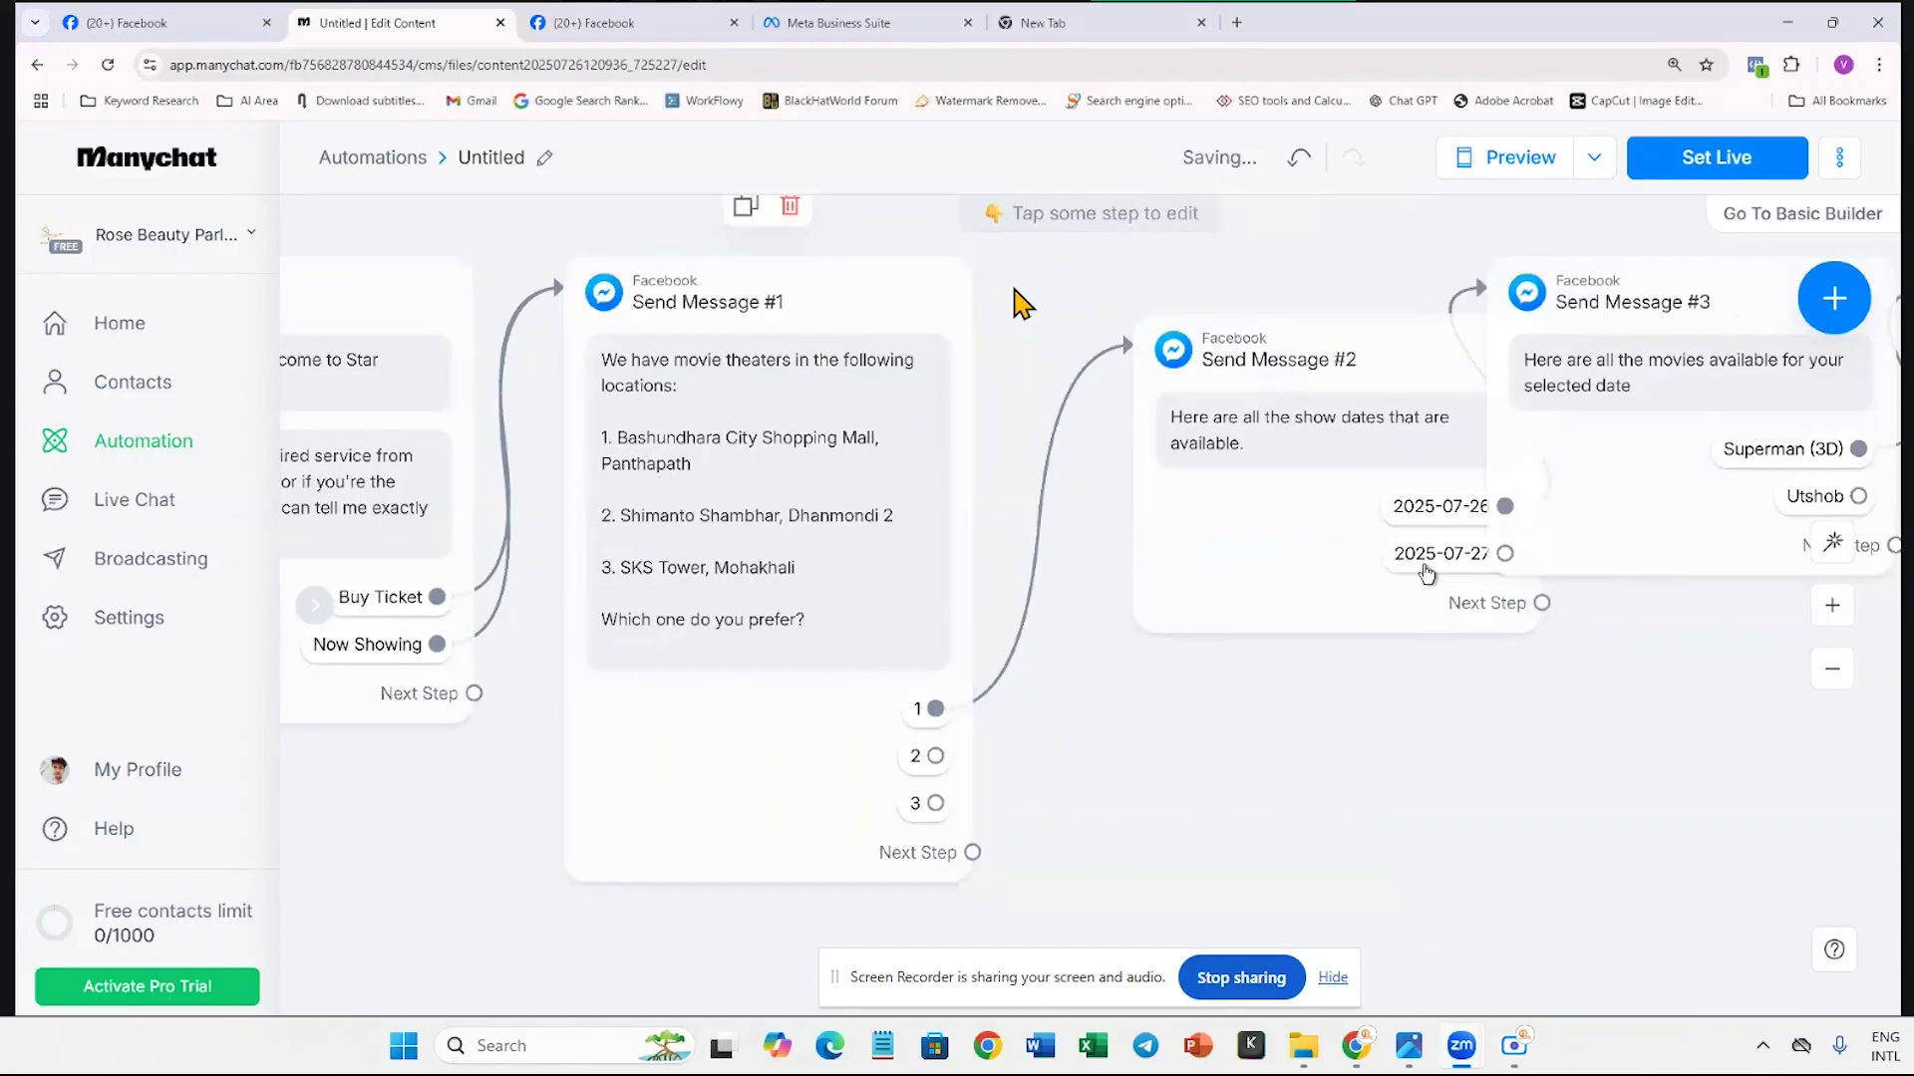
pyautogui.moveTo(1261, 603); pyautogui.dragTo(1156, 578)
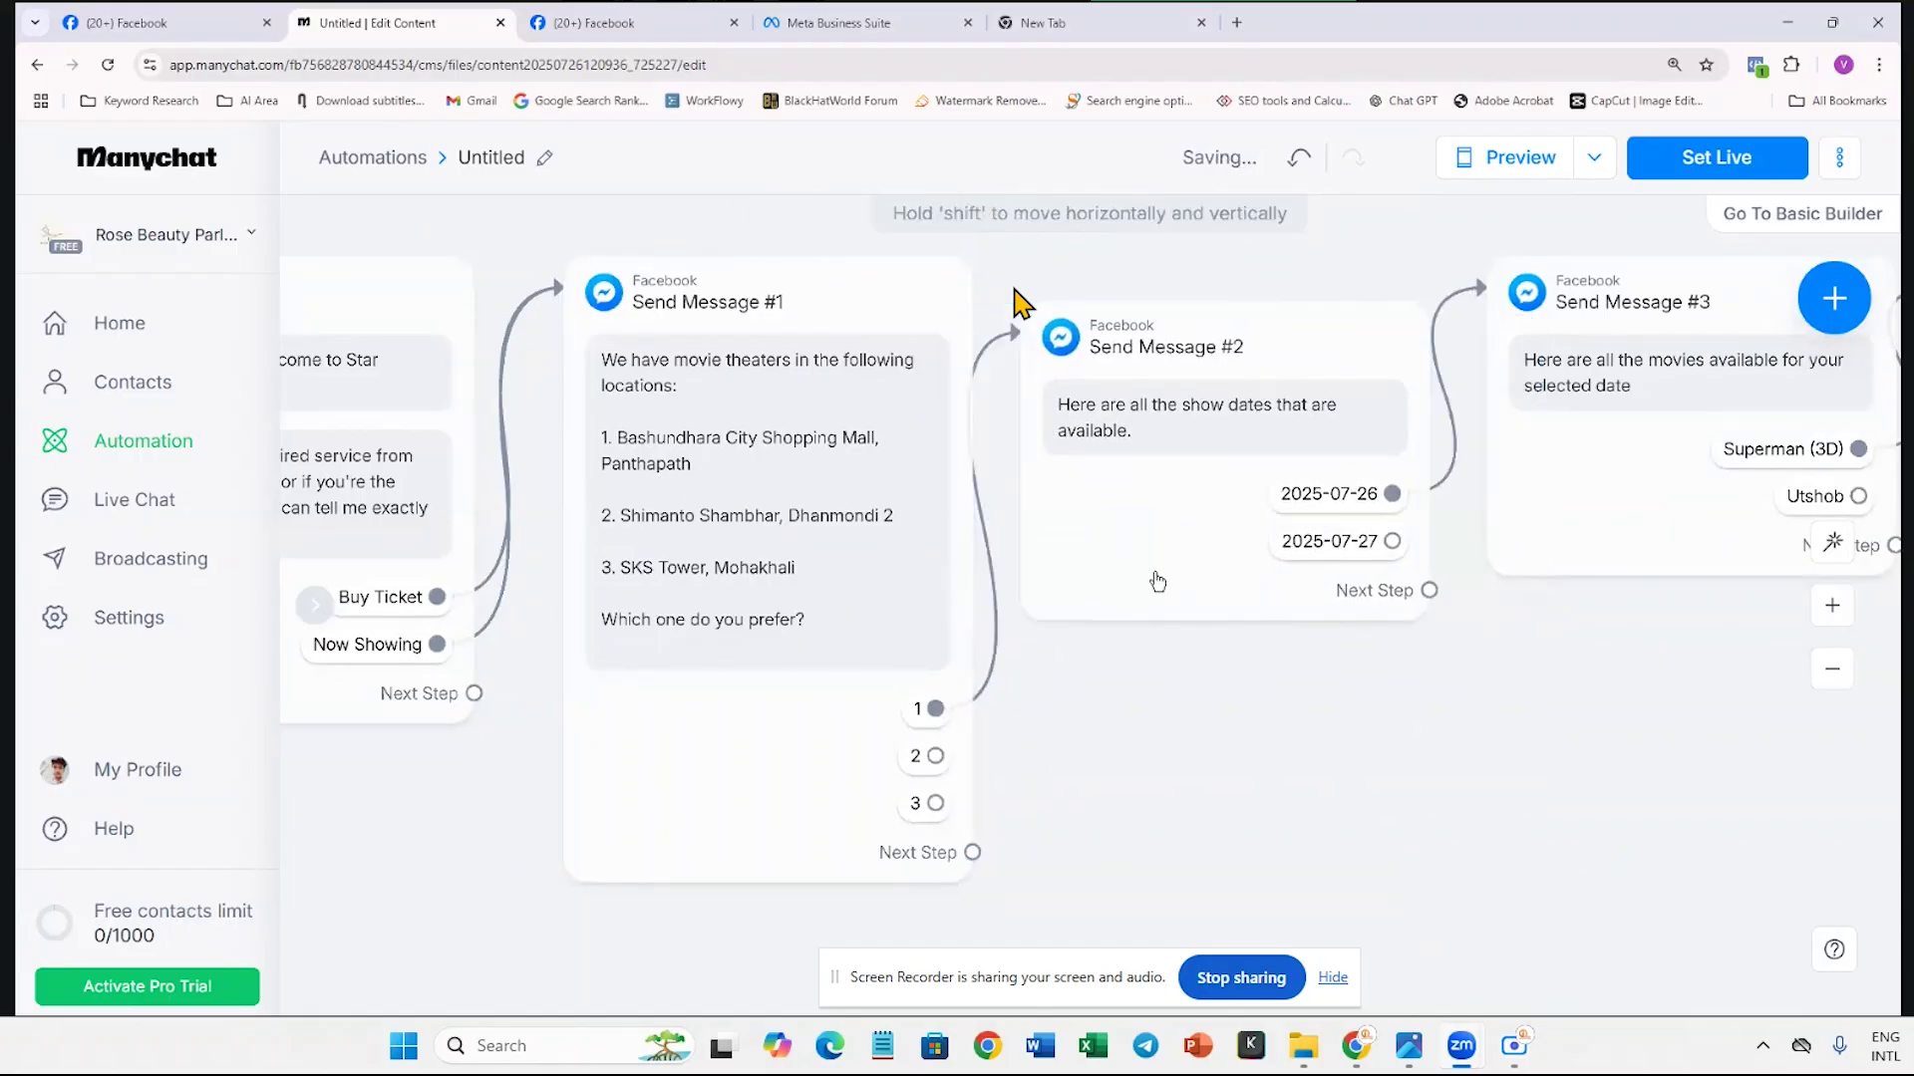
pyautogui.click(935, 756)
pyautogui.click(1121, 506)
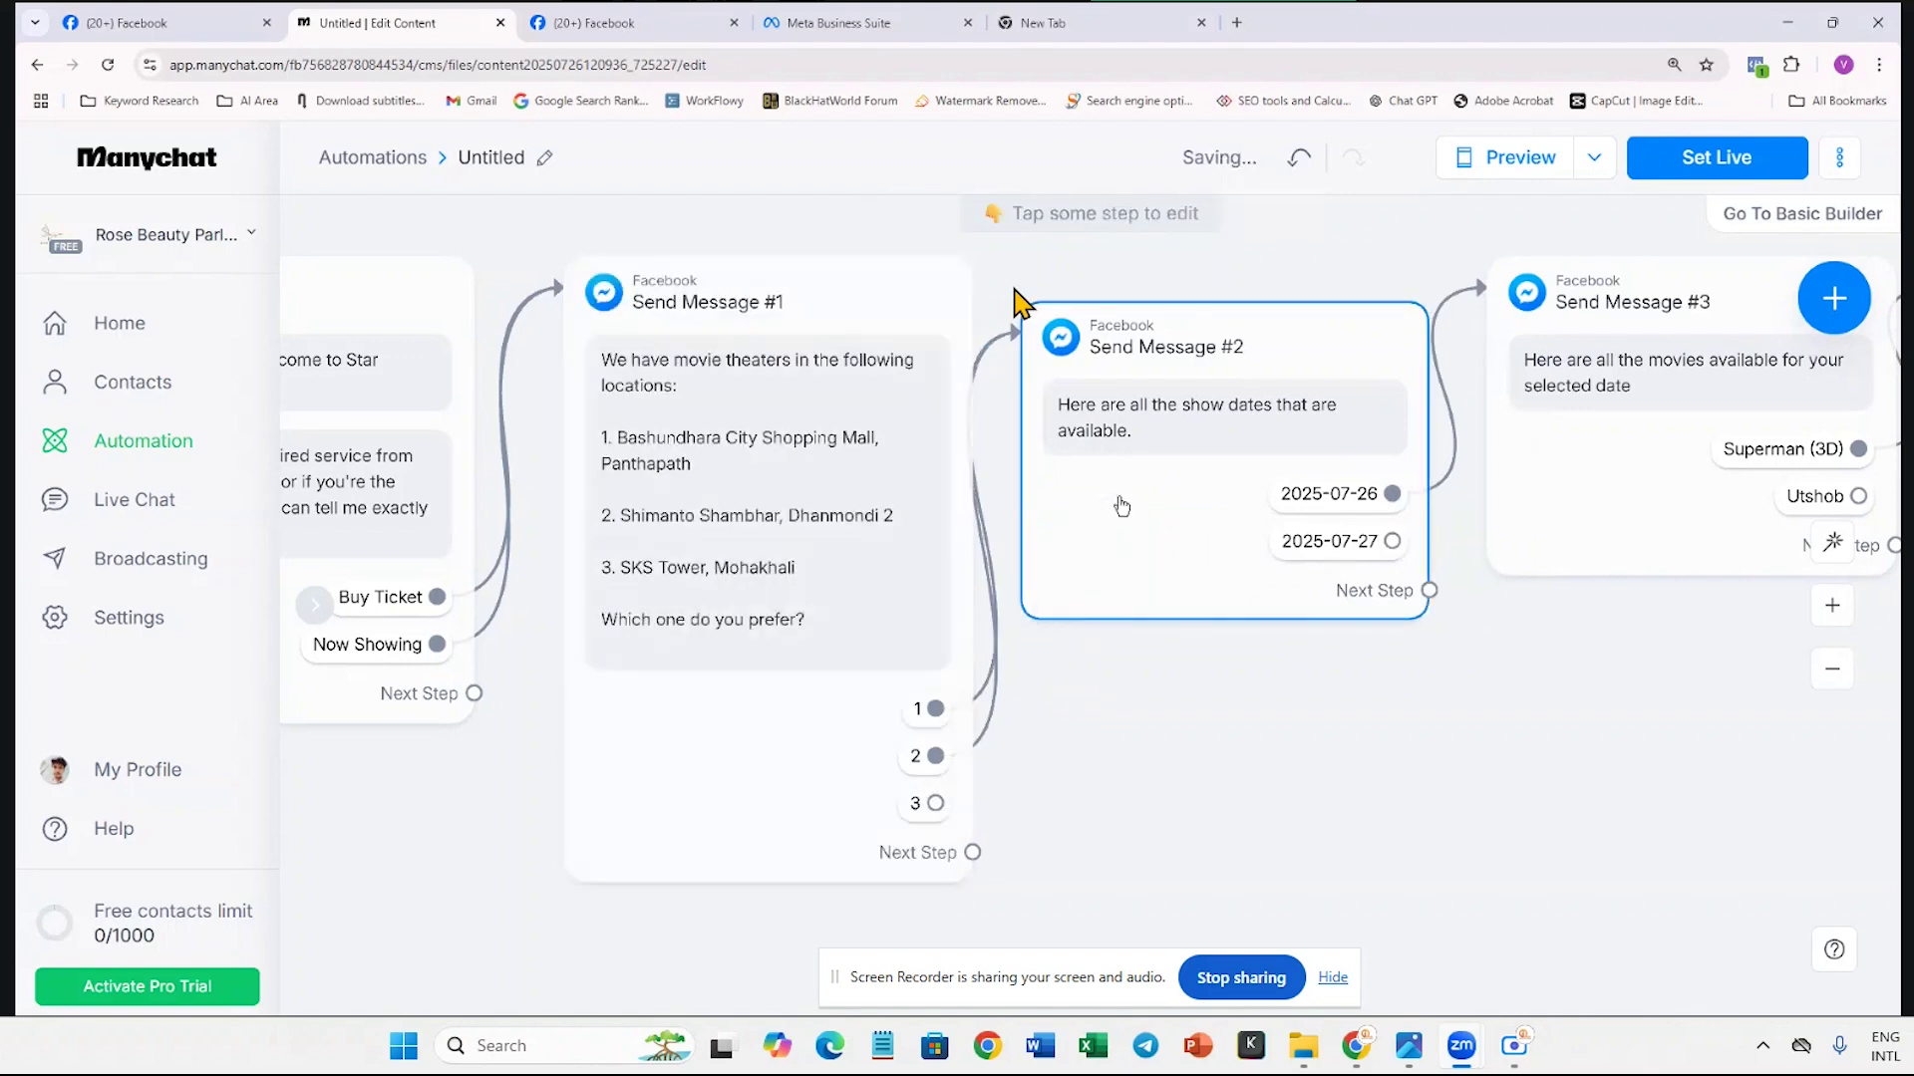
pyautogui.click(934, 803)
pyautogui.click(1162, 542)
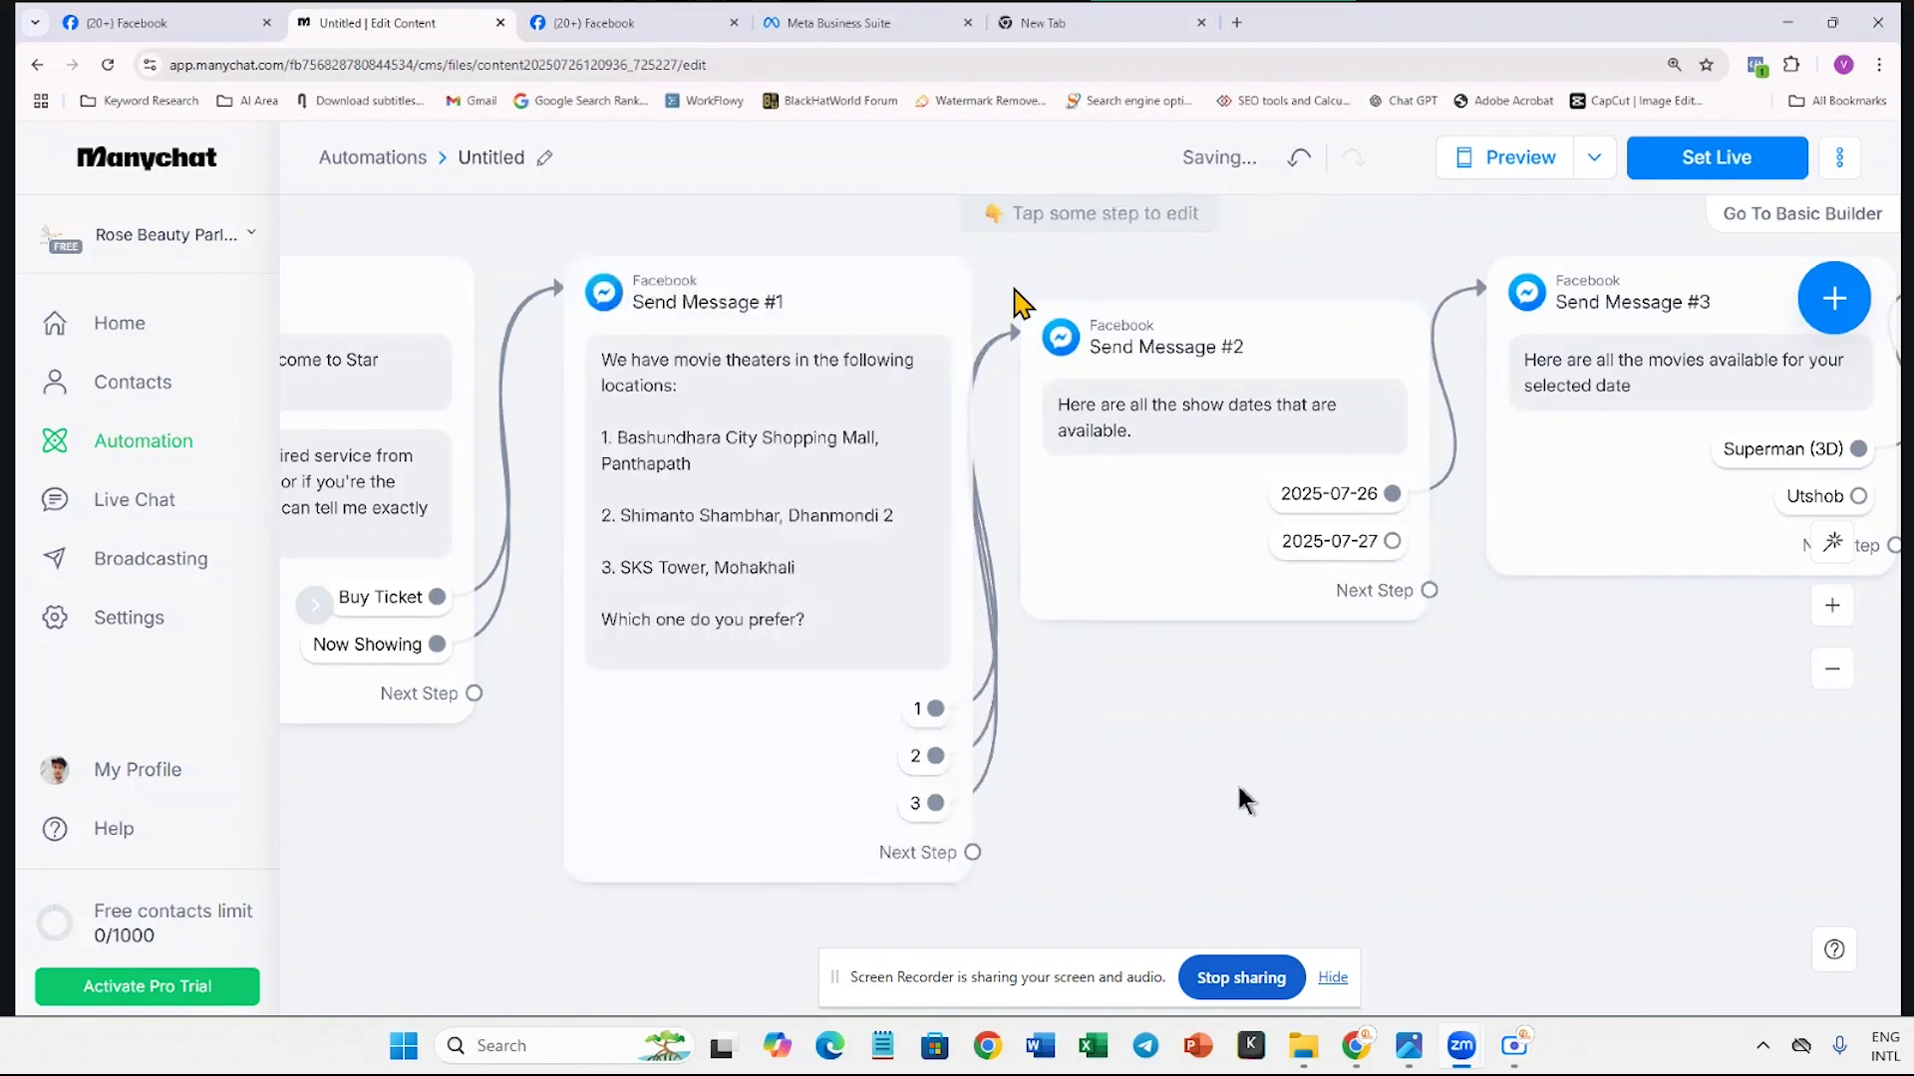
# Space out the show-dates and movies messages, setting the movies message slightly lower in the row.
pyautogui.moveTo(1089, 568); pyautogui.dragTo(1120, 585)
pyautogui.moveTo(1389, 802); pyautogui.dragTo(918, 738)
pyautogui.moveTo(991, 542); pyautogui.dragTo(1072, 636)
pyautogui.click(788, 578)
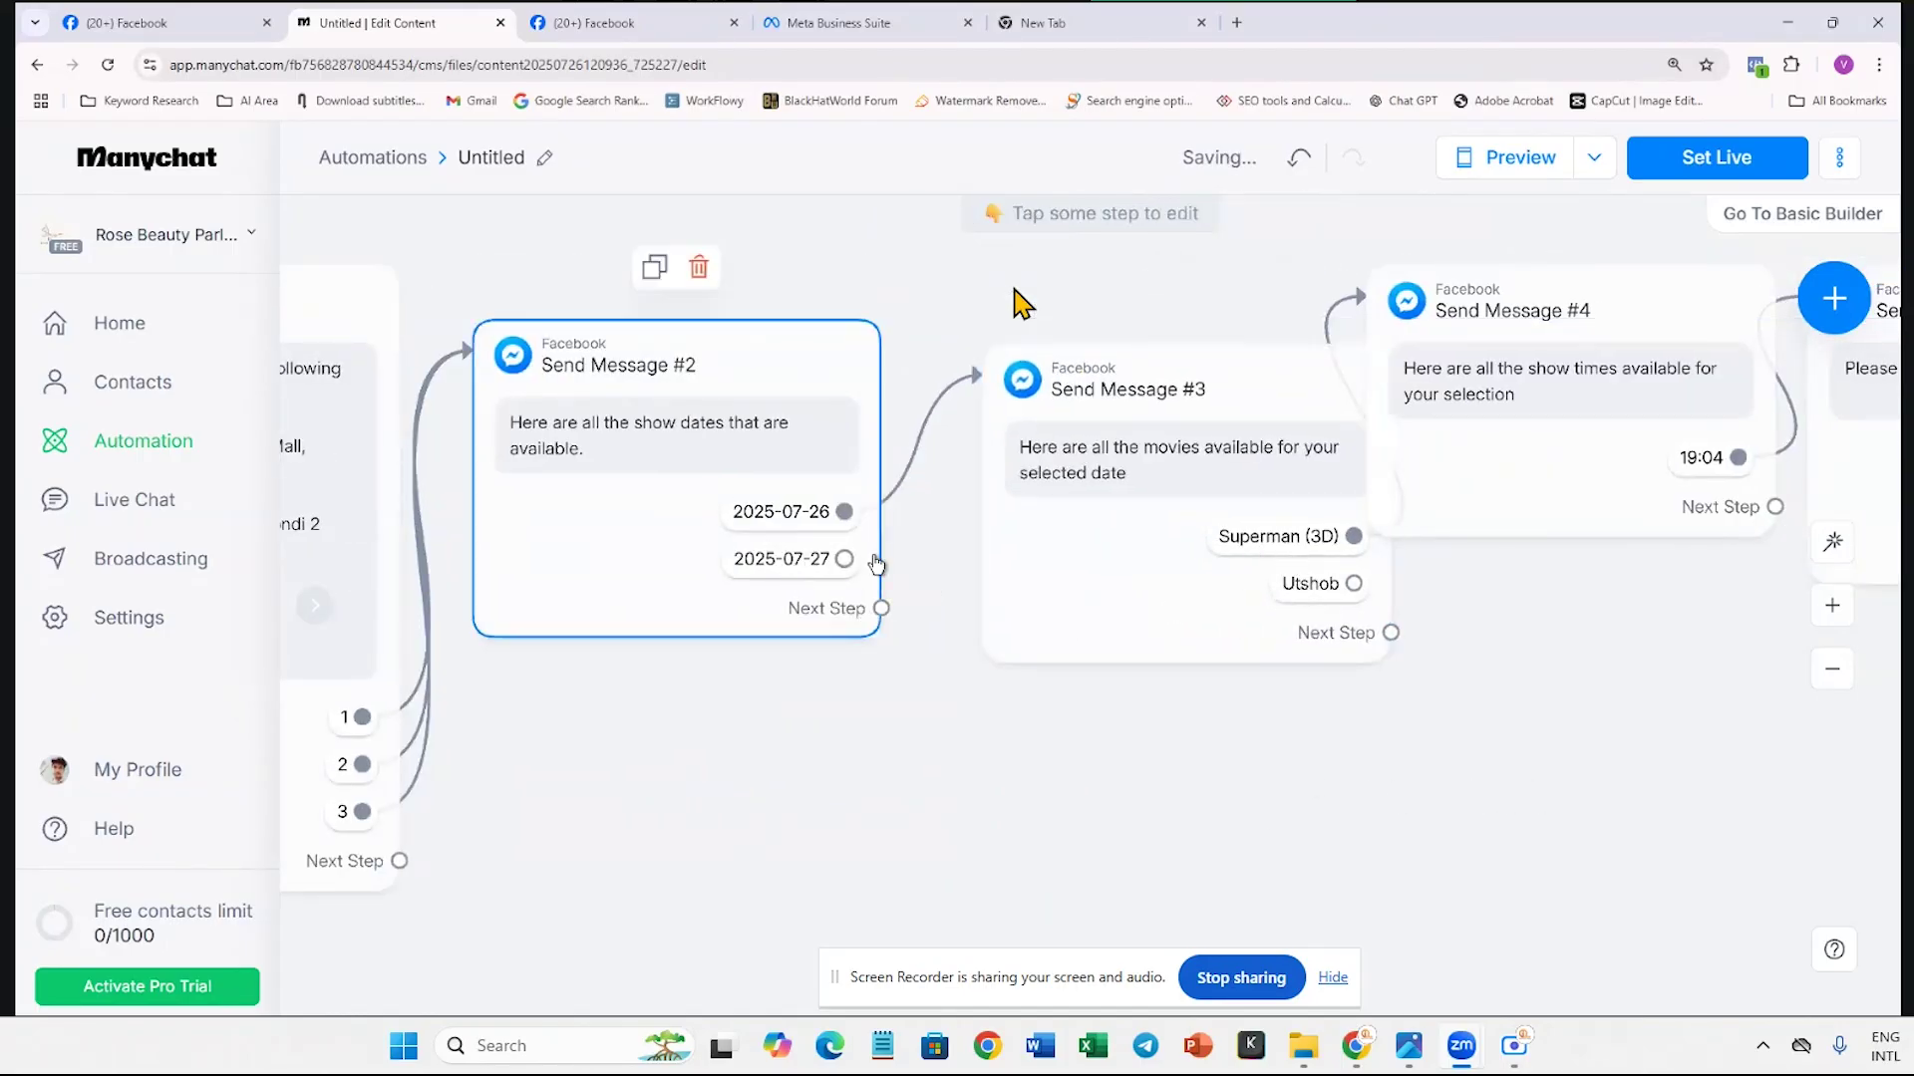
# Connect the 2025-07-27 quick reply to the movies message and space out the show-times and seat-type messages in the row.
pyautogui.click(845, 559)
pyautogui.click(1146, 598)
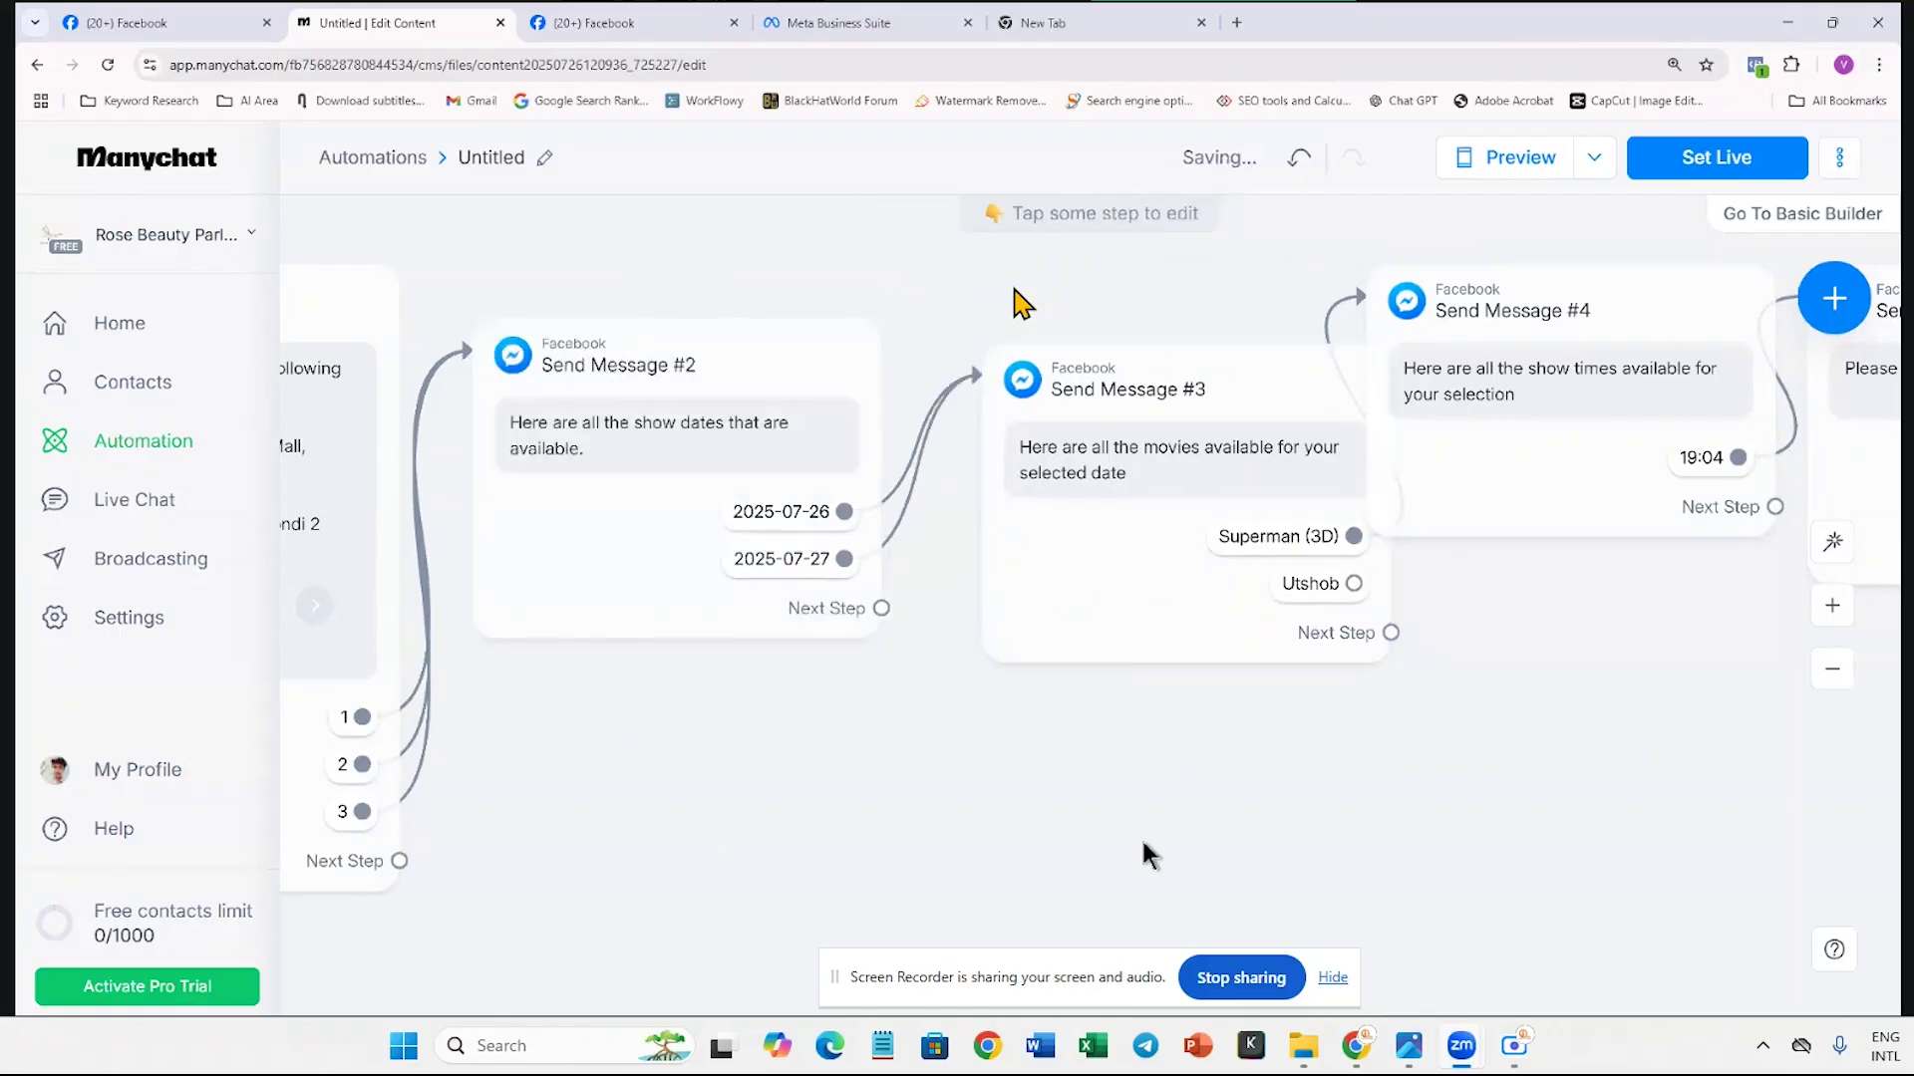
pyautogui.hscroll(3, 1174, 817)
pyautogui.moveTo(1207, 537); pyautogui.dragTo(1316, 603)
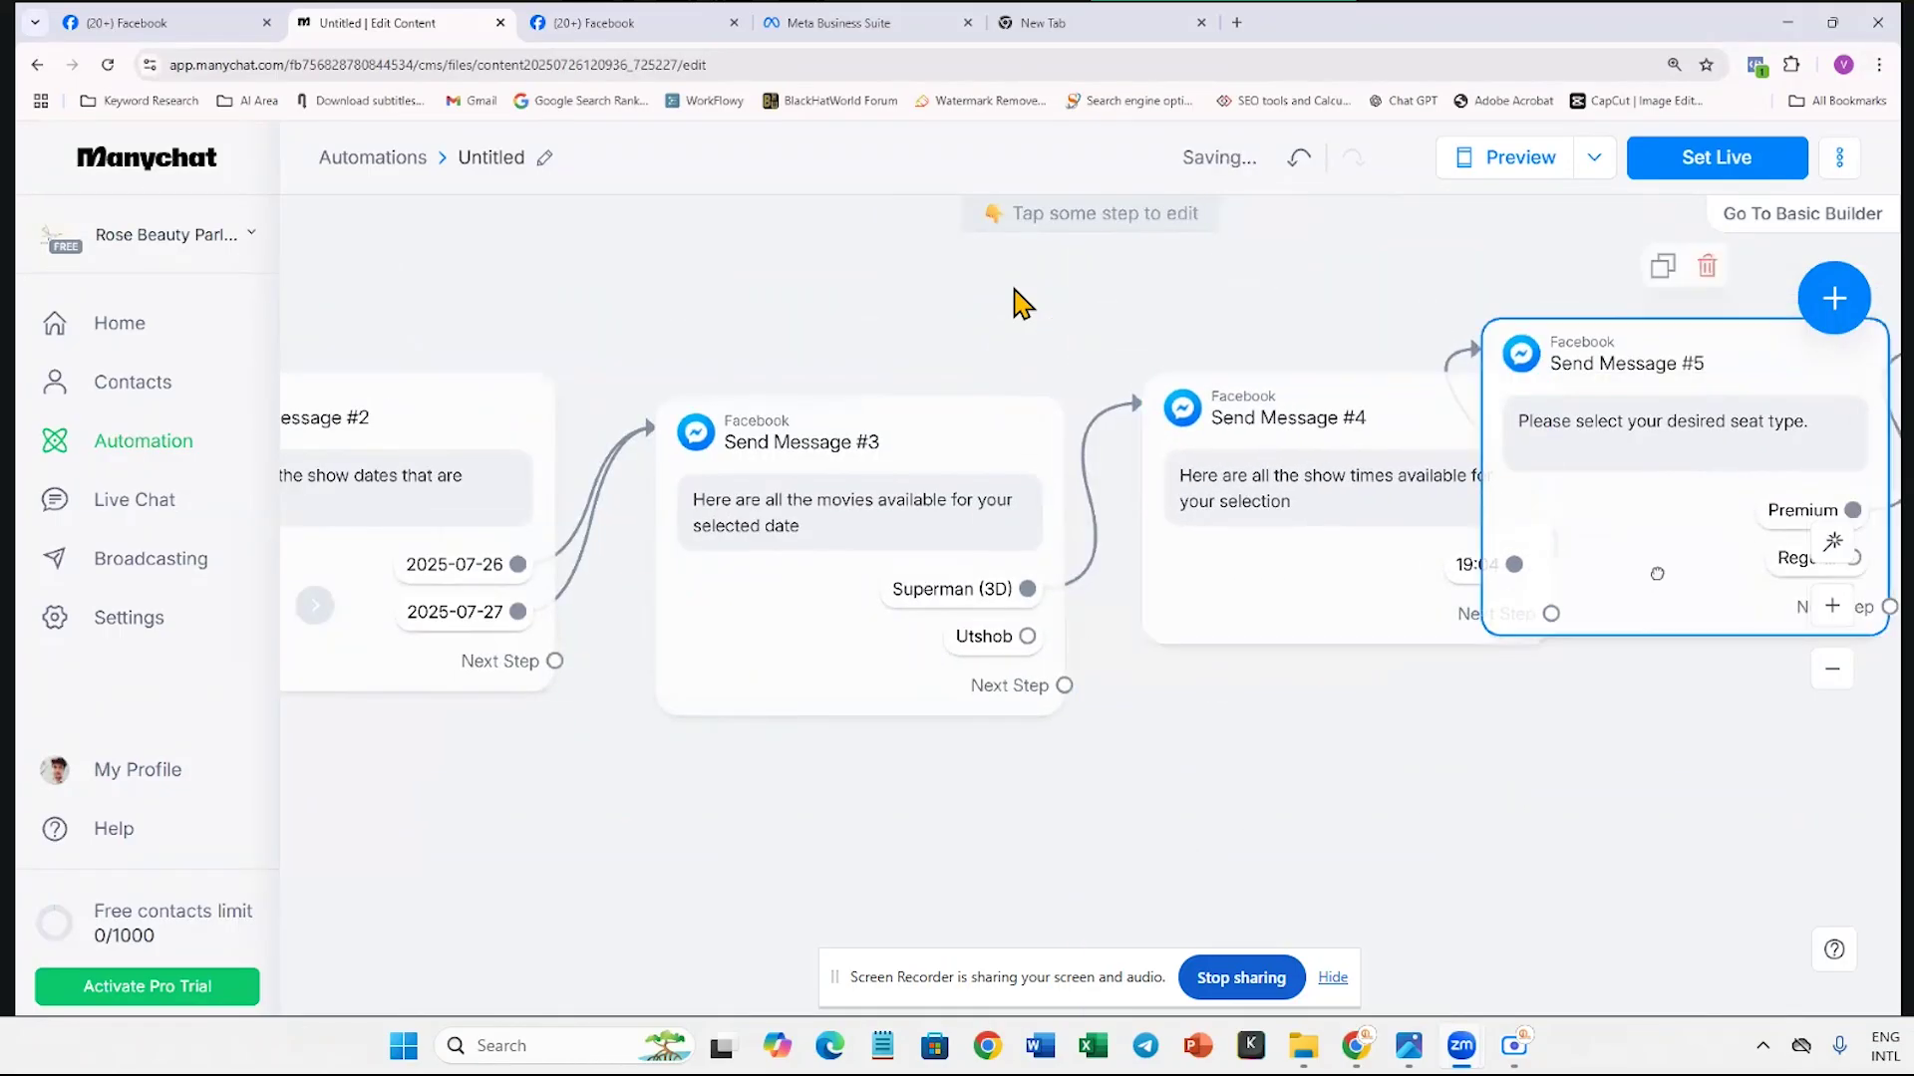
# Connect the movies message's Utshob quick reply to the show-times message.
pyautogui.click(1026, 658)
pyautogui.click(1475, 583)
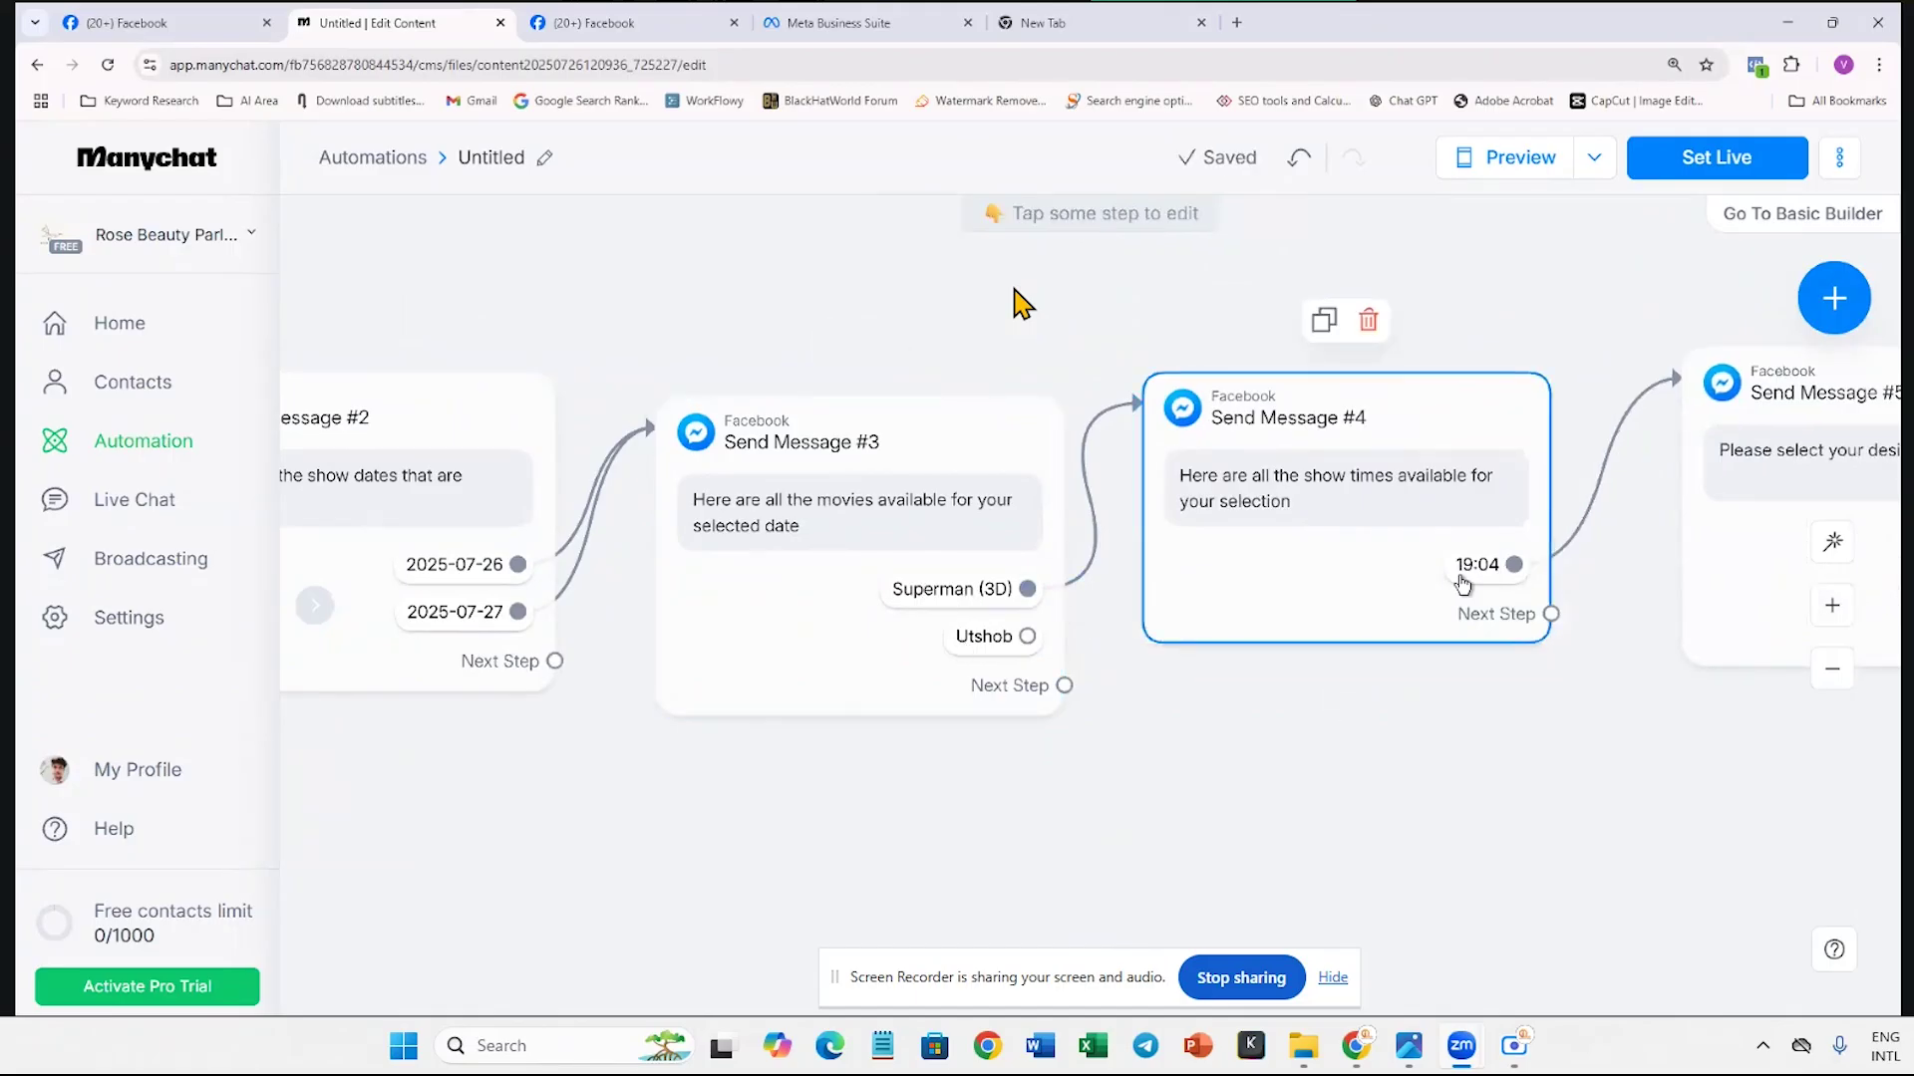
pyautogui.click(1027, 643)
pyautogui.click(1026, 638)
pyautogui.click(1239, 628)
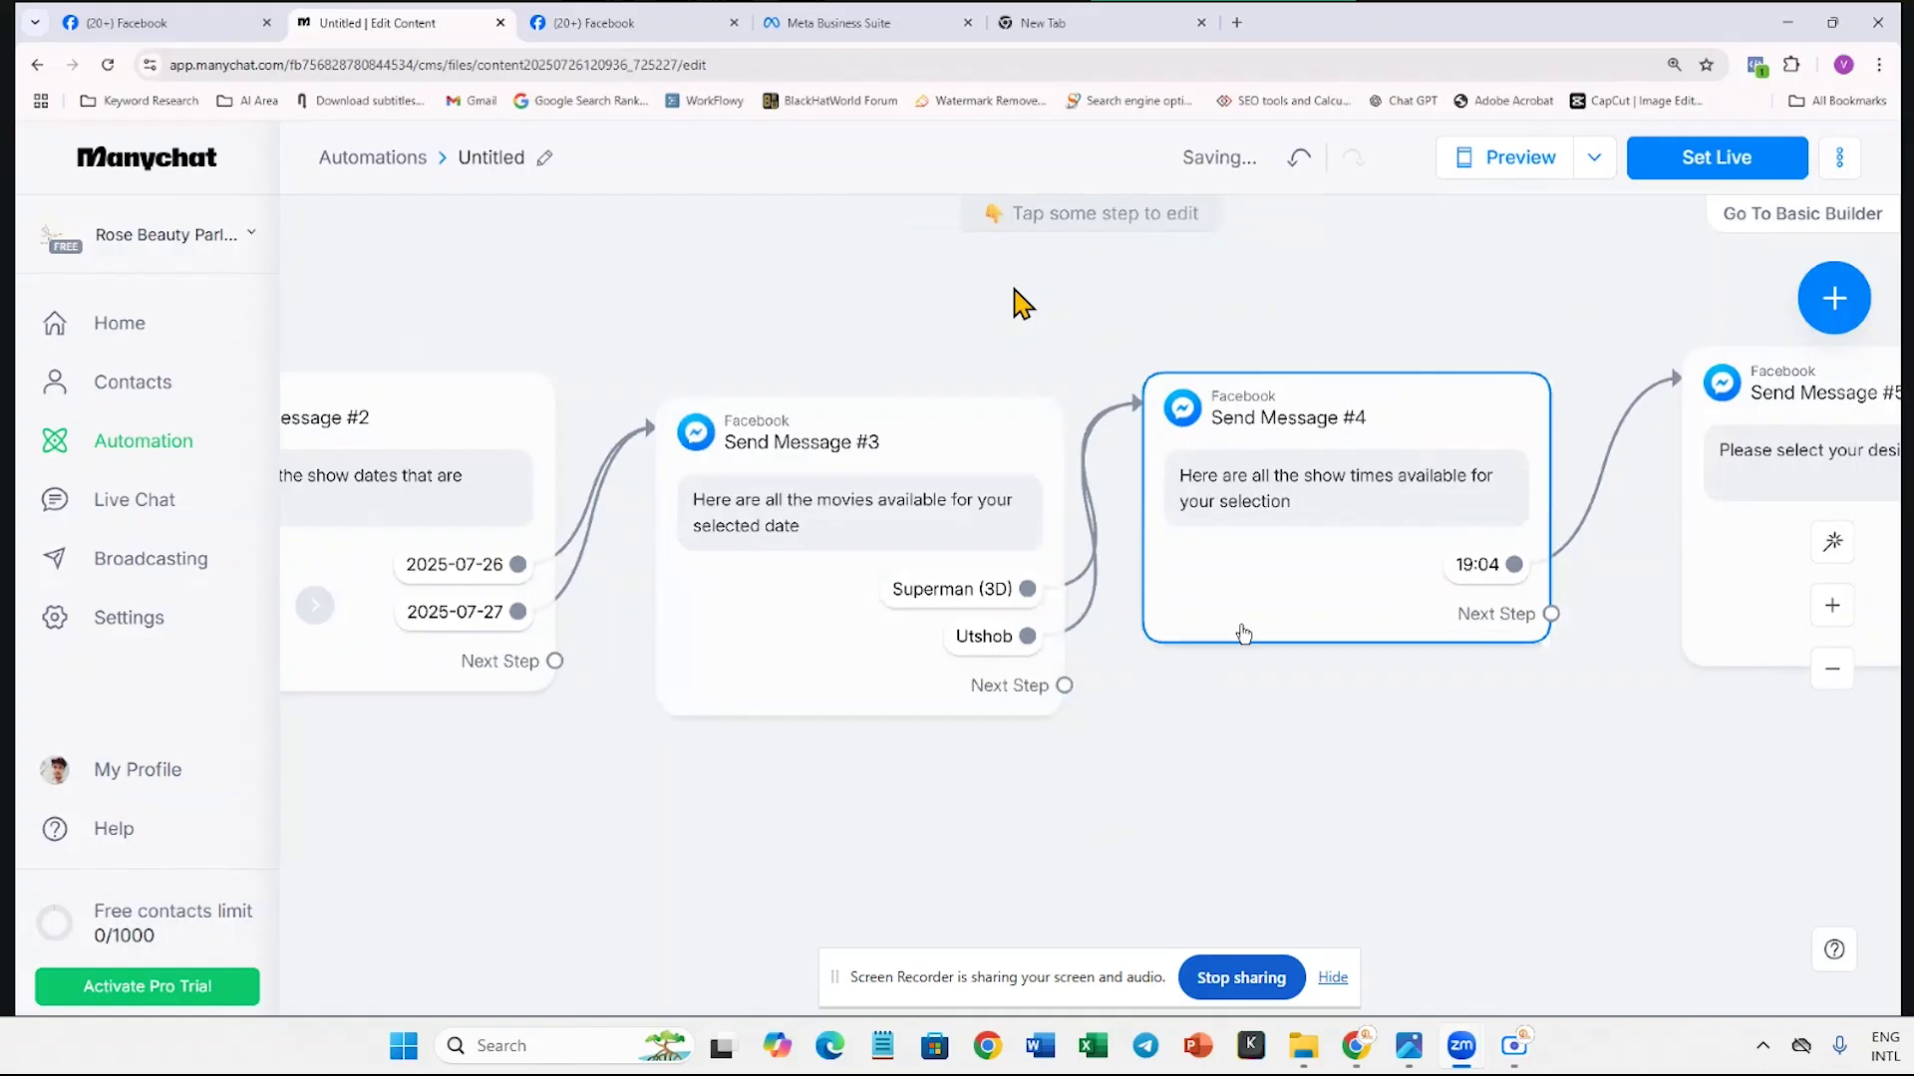
# Connect seat-count quick replies 1, 2 and 4 to the phone-number message.
pyautogui.hscroll(10, 1667, 747)
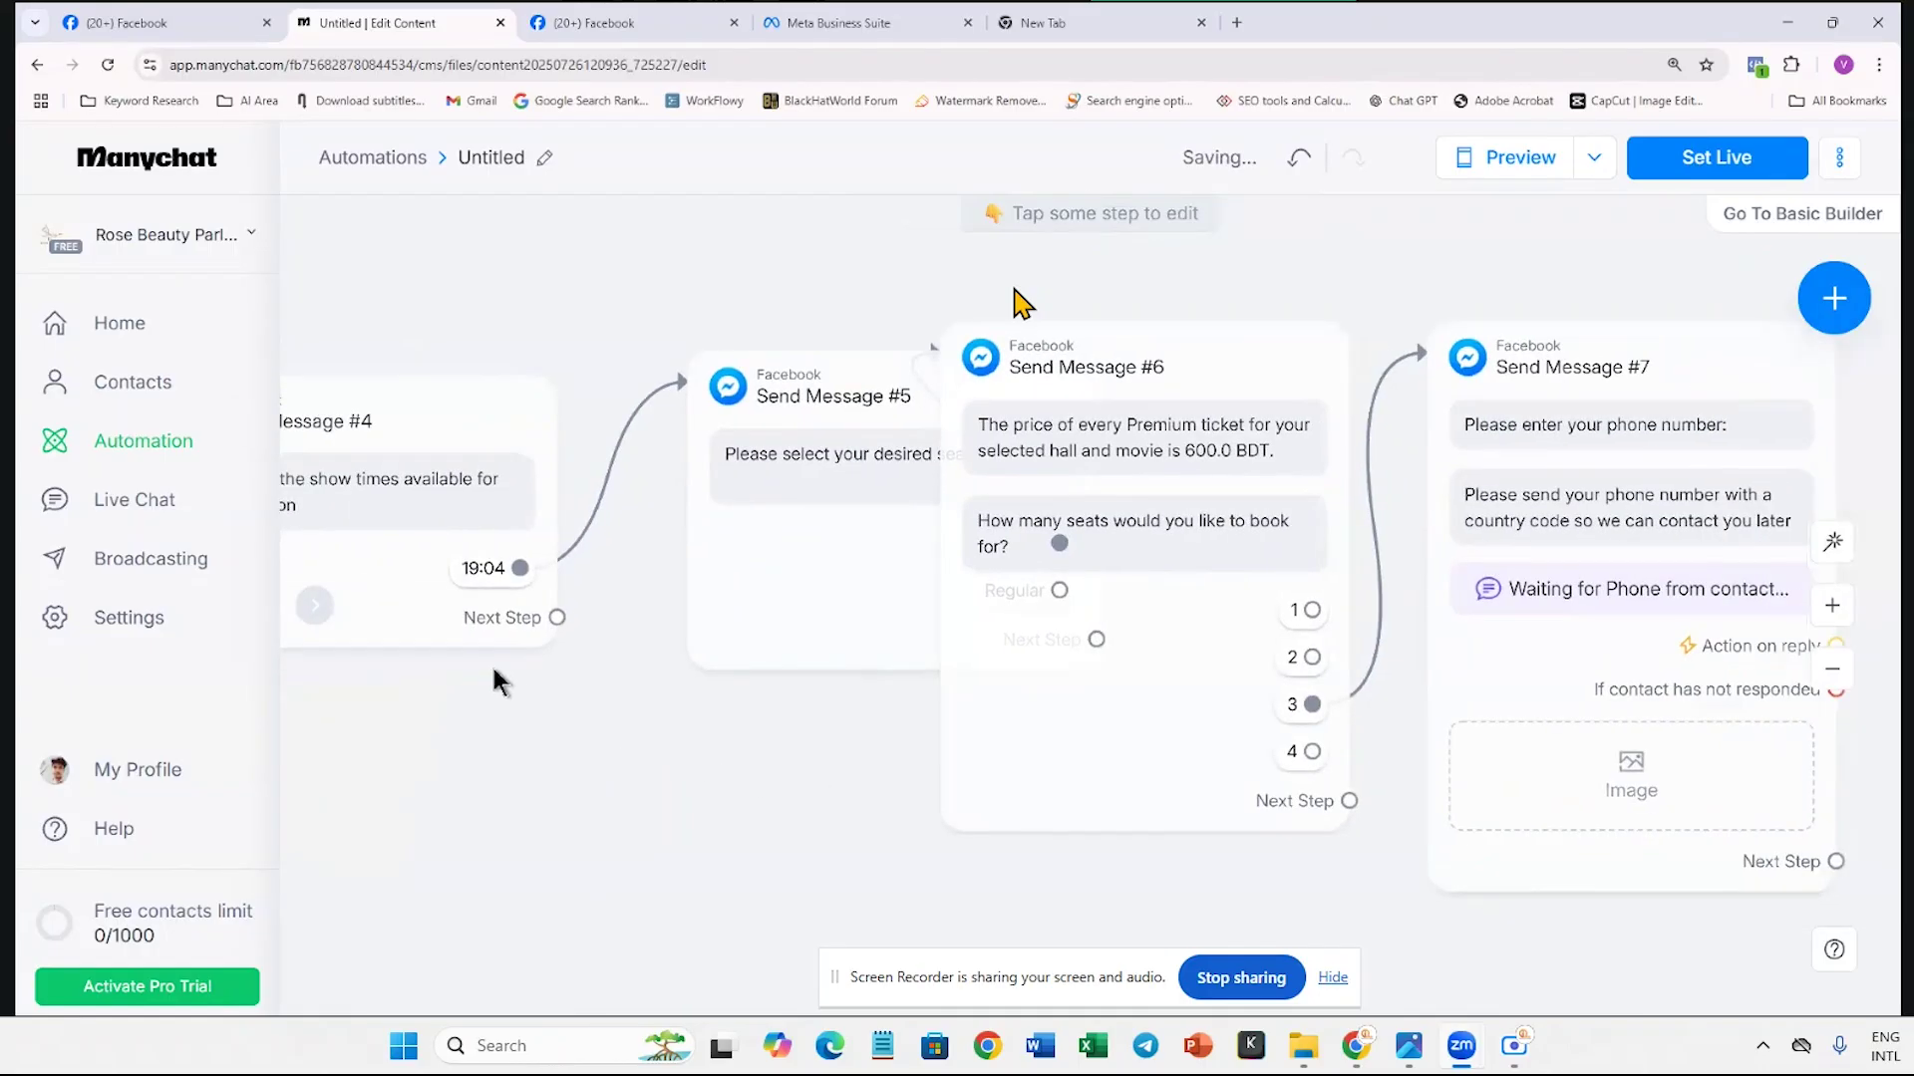
pyautogui.click(1128, 532)
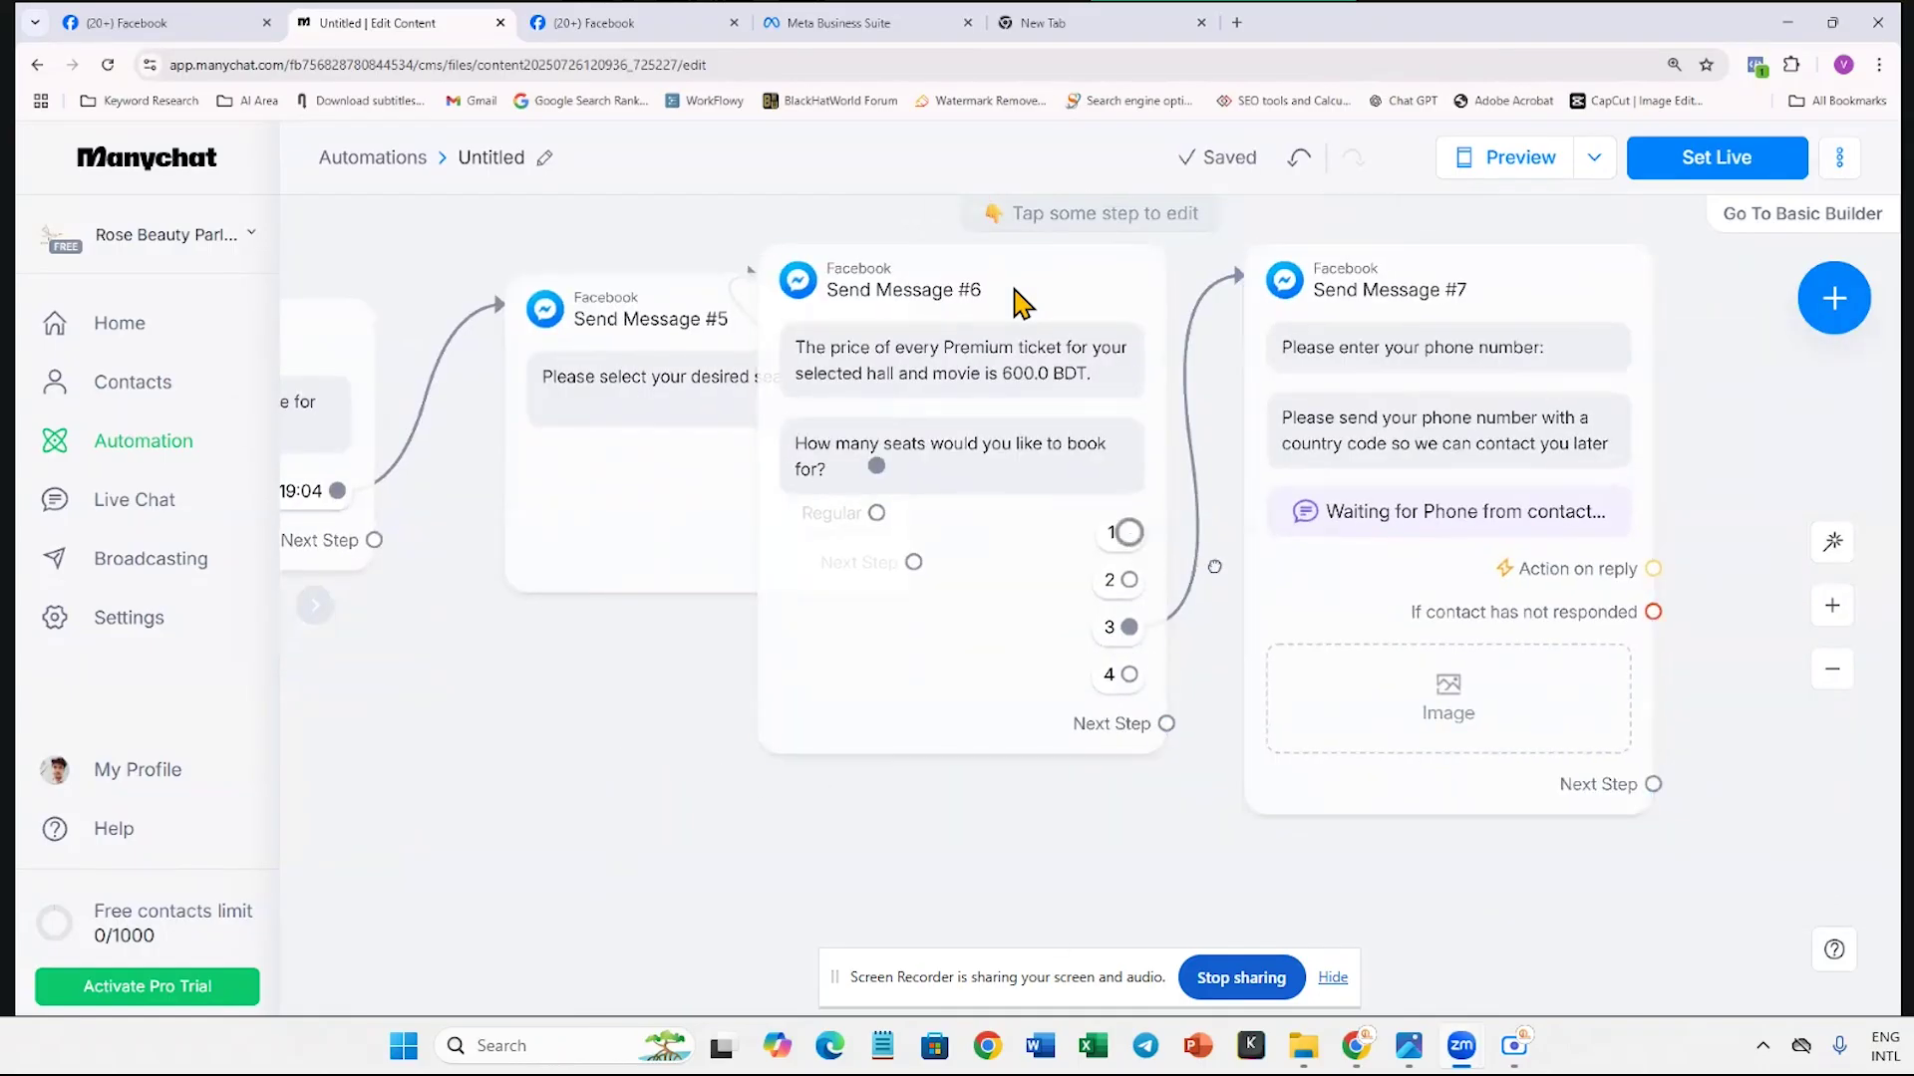
pyautogui.click(1272, 451)
pyautogui.click(1128, 579)
pyautogui.click(1258, 503)
pyautogui.click(1129, 673)
pyautogui.click(1306, 576)
# Space out the seat-type, seat-count and phone-number messages in the row so they no longer overlap.
pyautogui.moveTo(865, 729); pyautogui.dragTo(1034, 713)
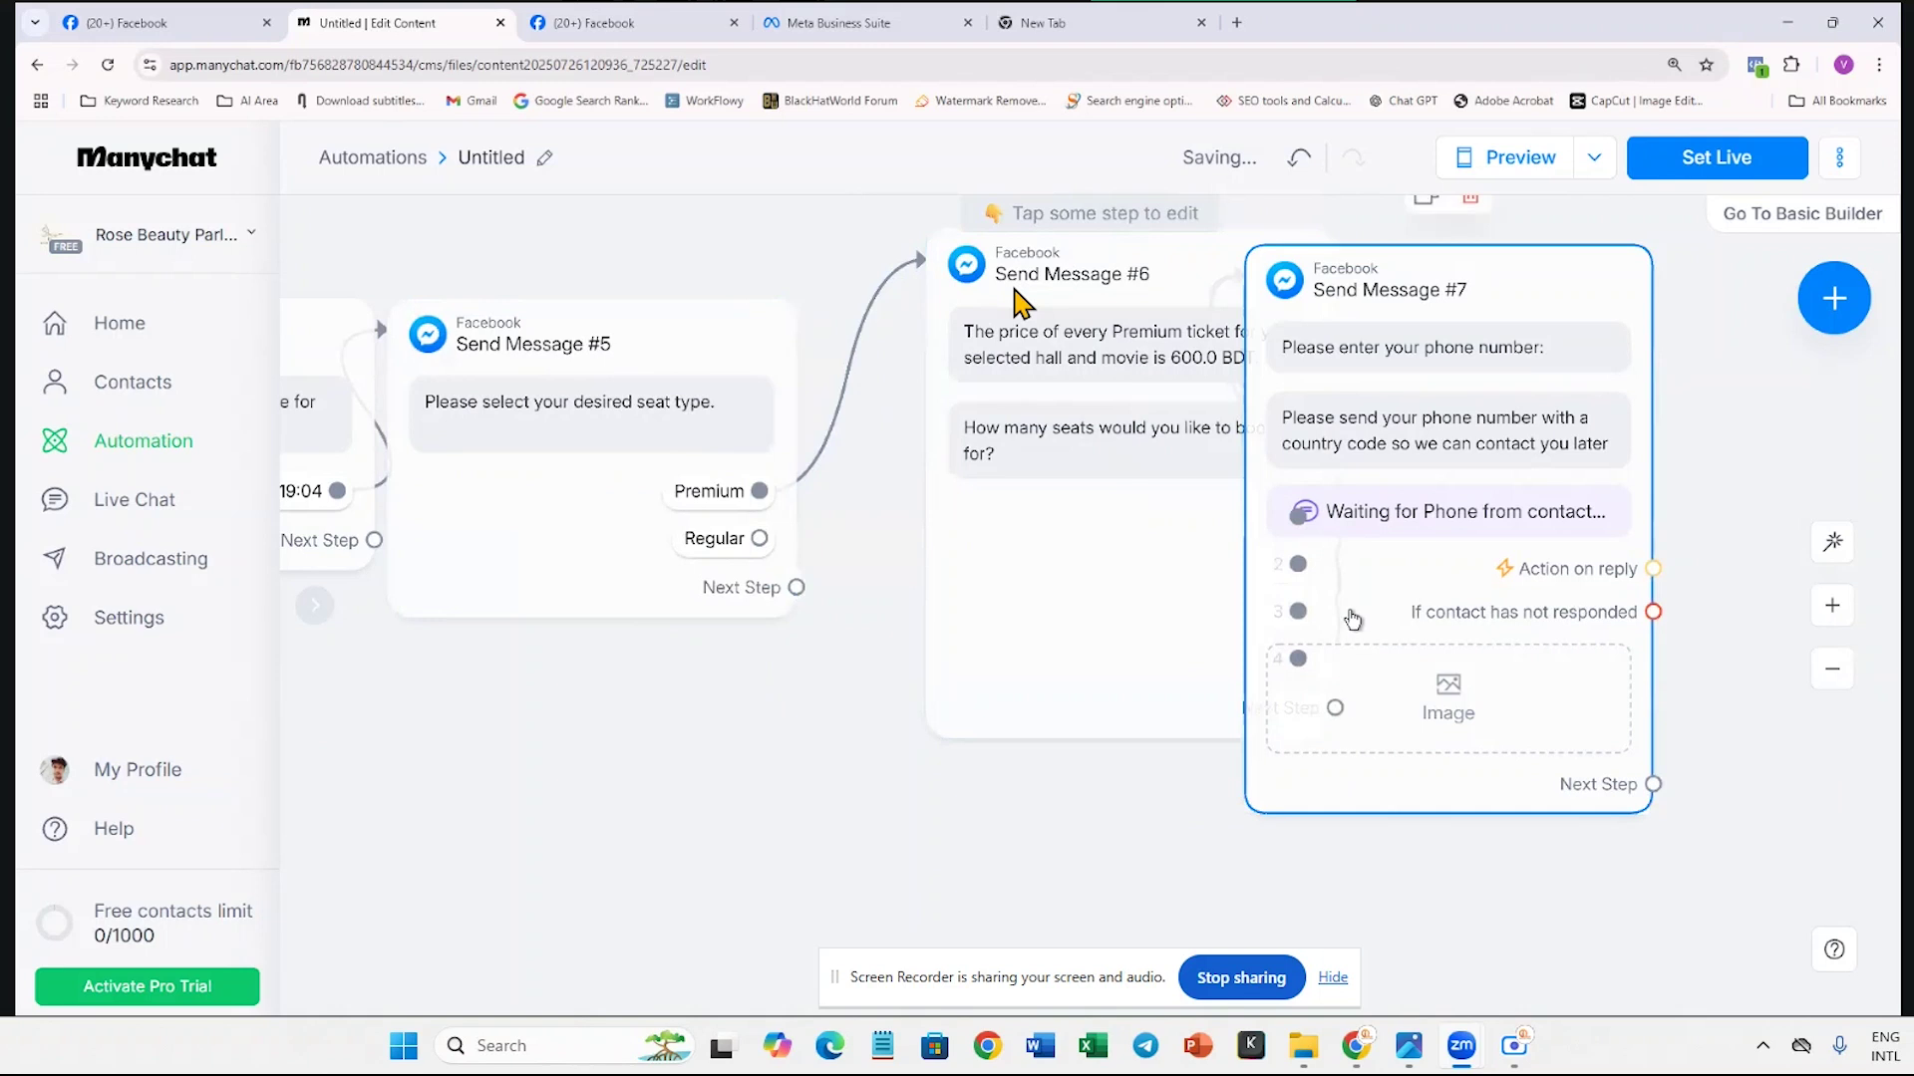
pyautogui.moveTo(1381, 580); pyautogui.dragTo(1571, 563)
pyautogui.click(846, 551)
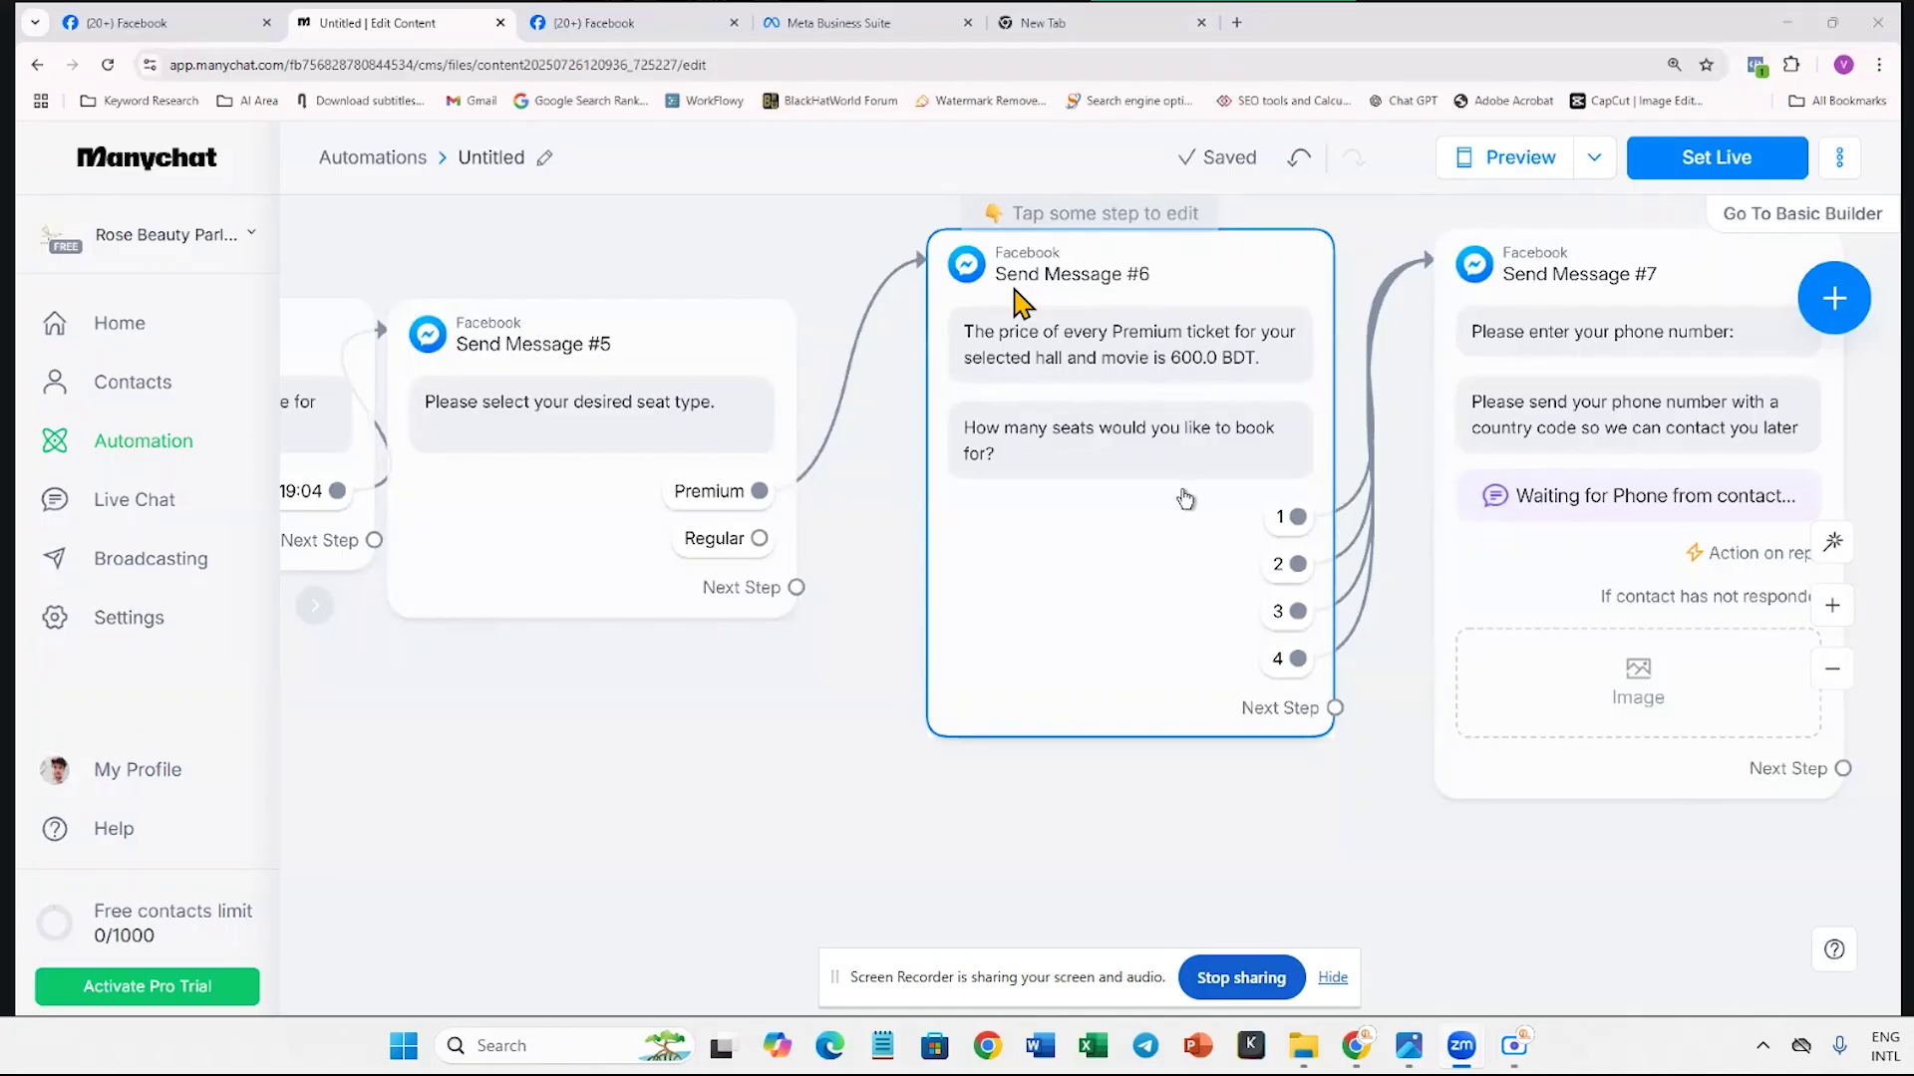
# Duplicate the seat-count message and place the copy directly beneath the original.
pyautogui.click(1161, 584)
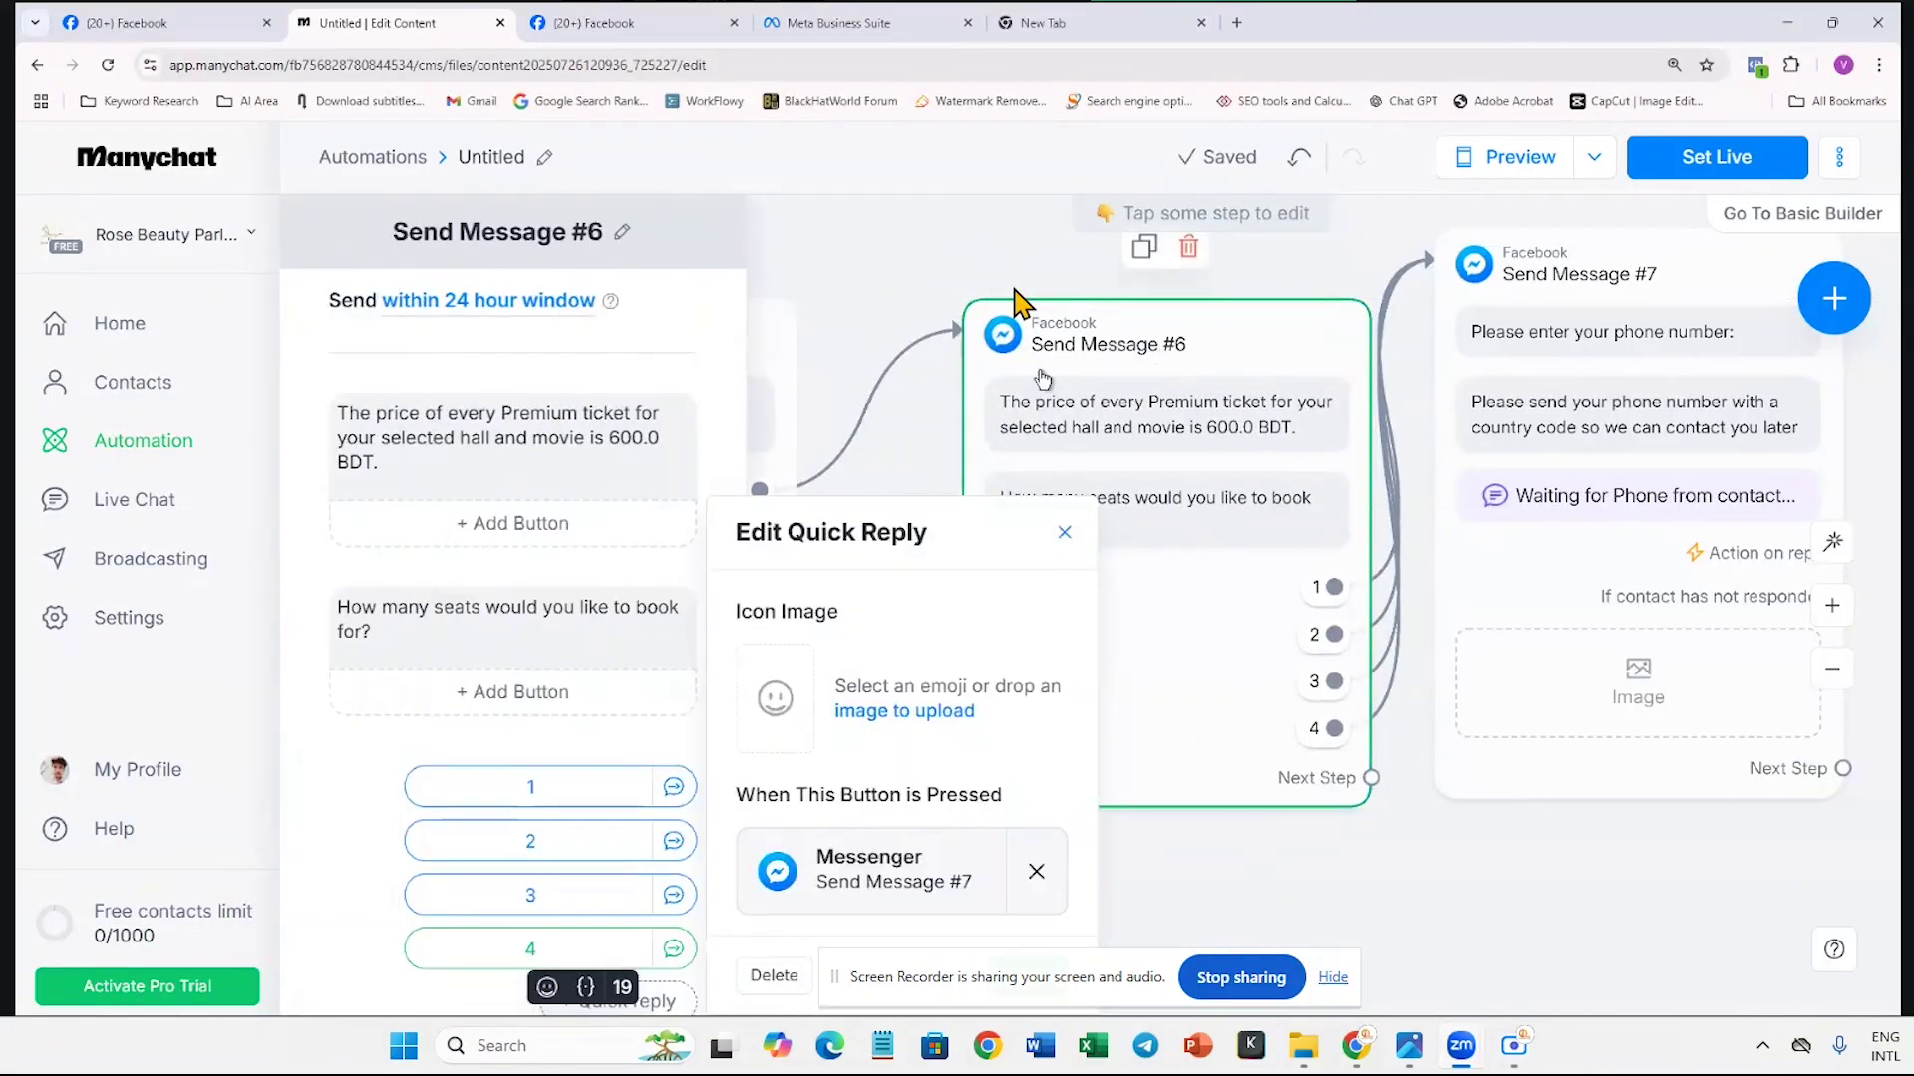
pyautogui.click(1143, 257)
pyautogui.click(1201, 892)
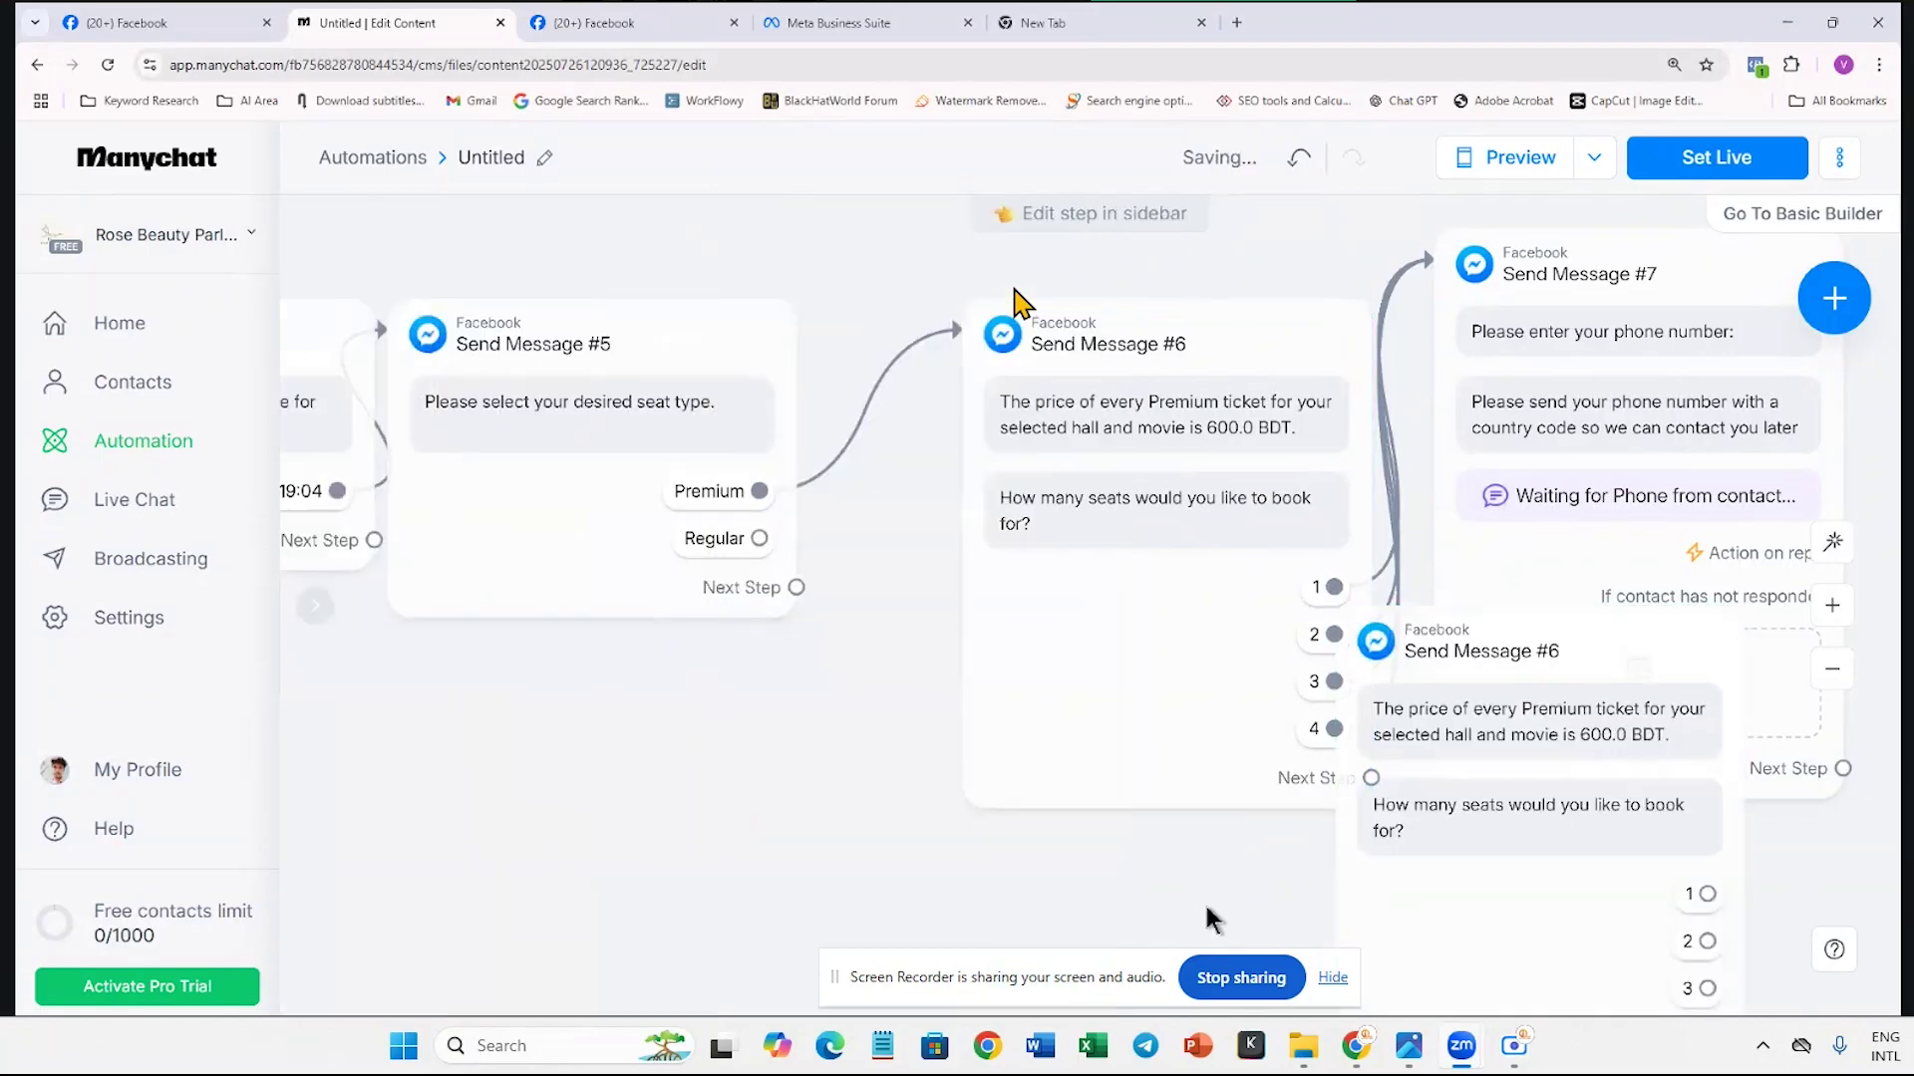
pyautogui.scroll(-3, 1193, 595)
pyautogui.moveTo(1406, 624); pyautogui.dragTo(1044, 866)
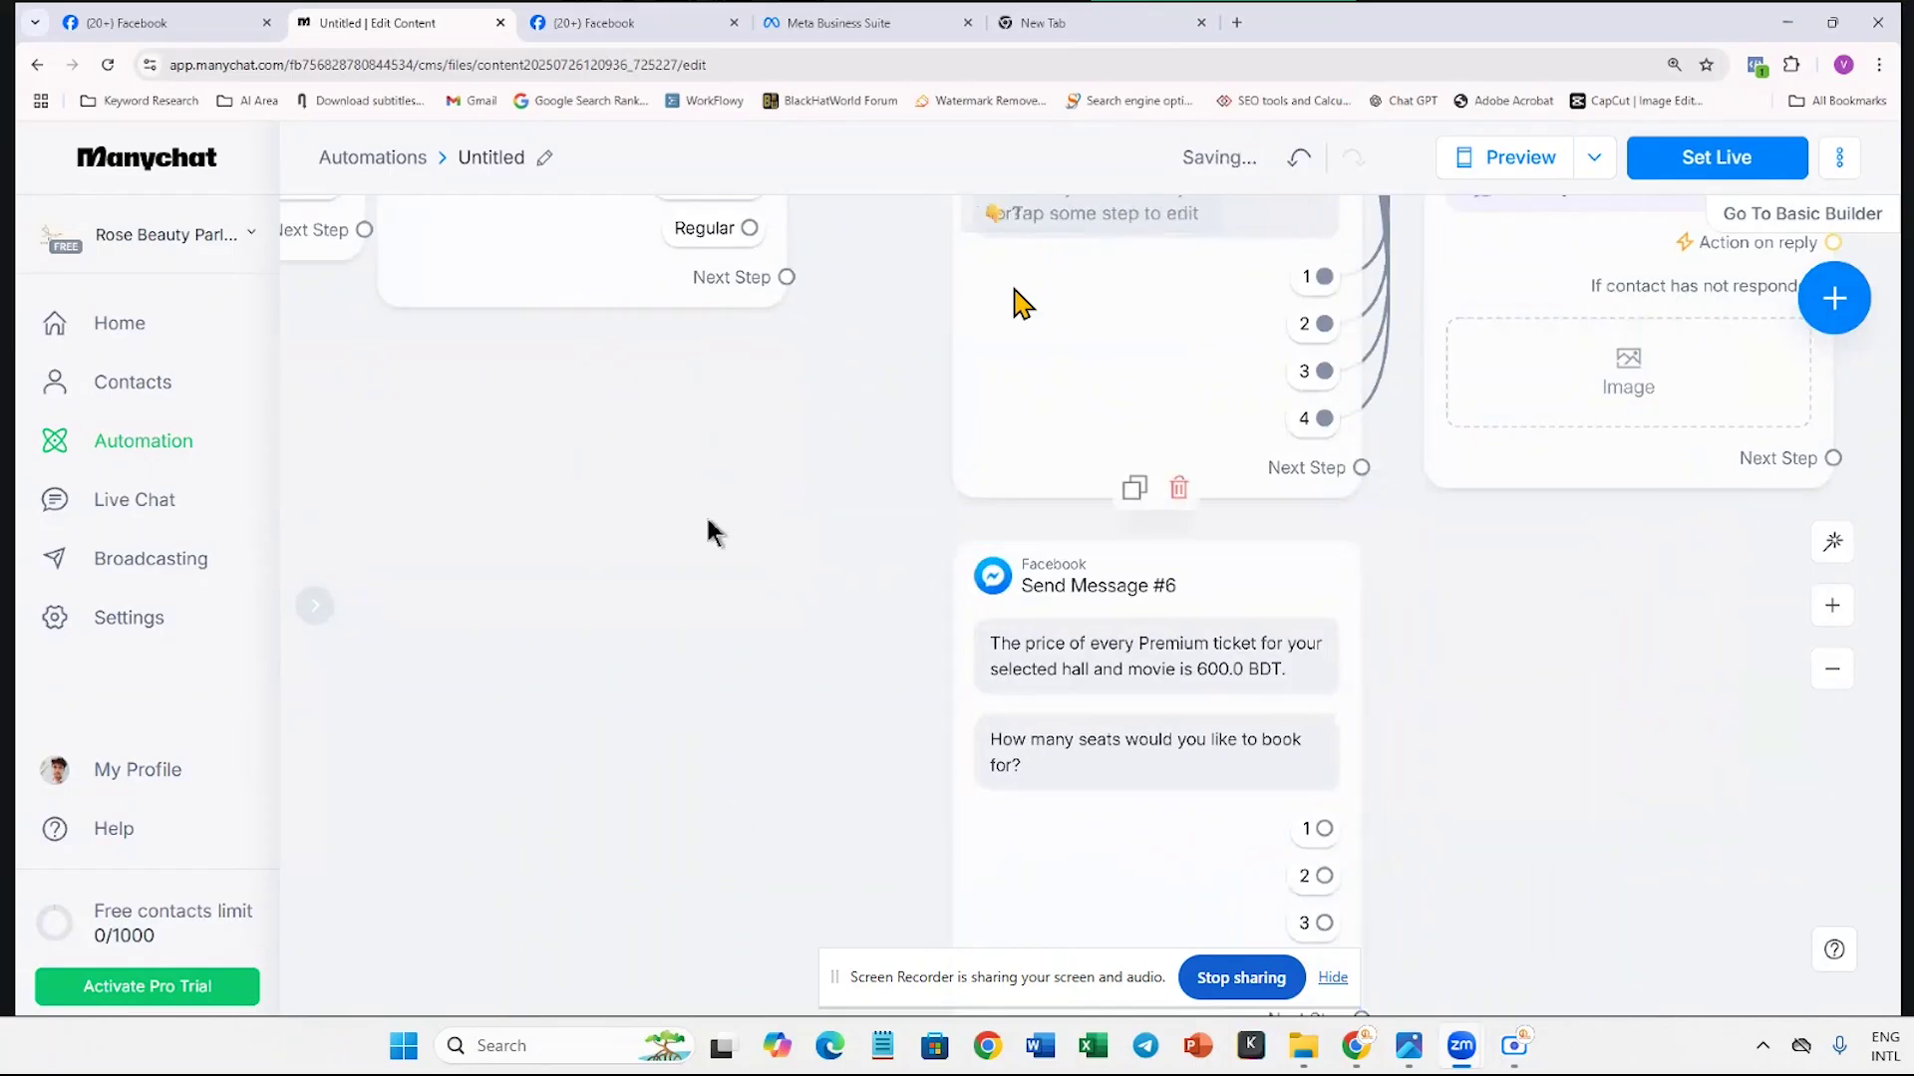
# Connect the Regular quick reply to the duplicated seat-count message and set the copy's ticket price to 350.0 BDT.
pyautogui.click(748, 228)
pyautogui.click(981, 688)
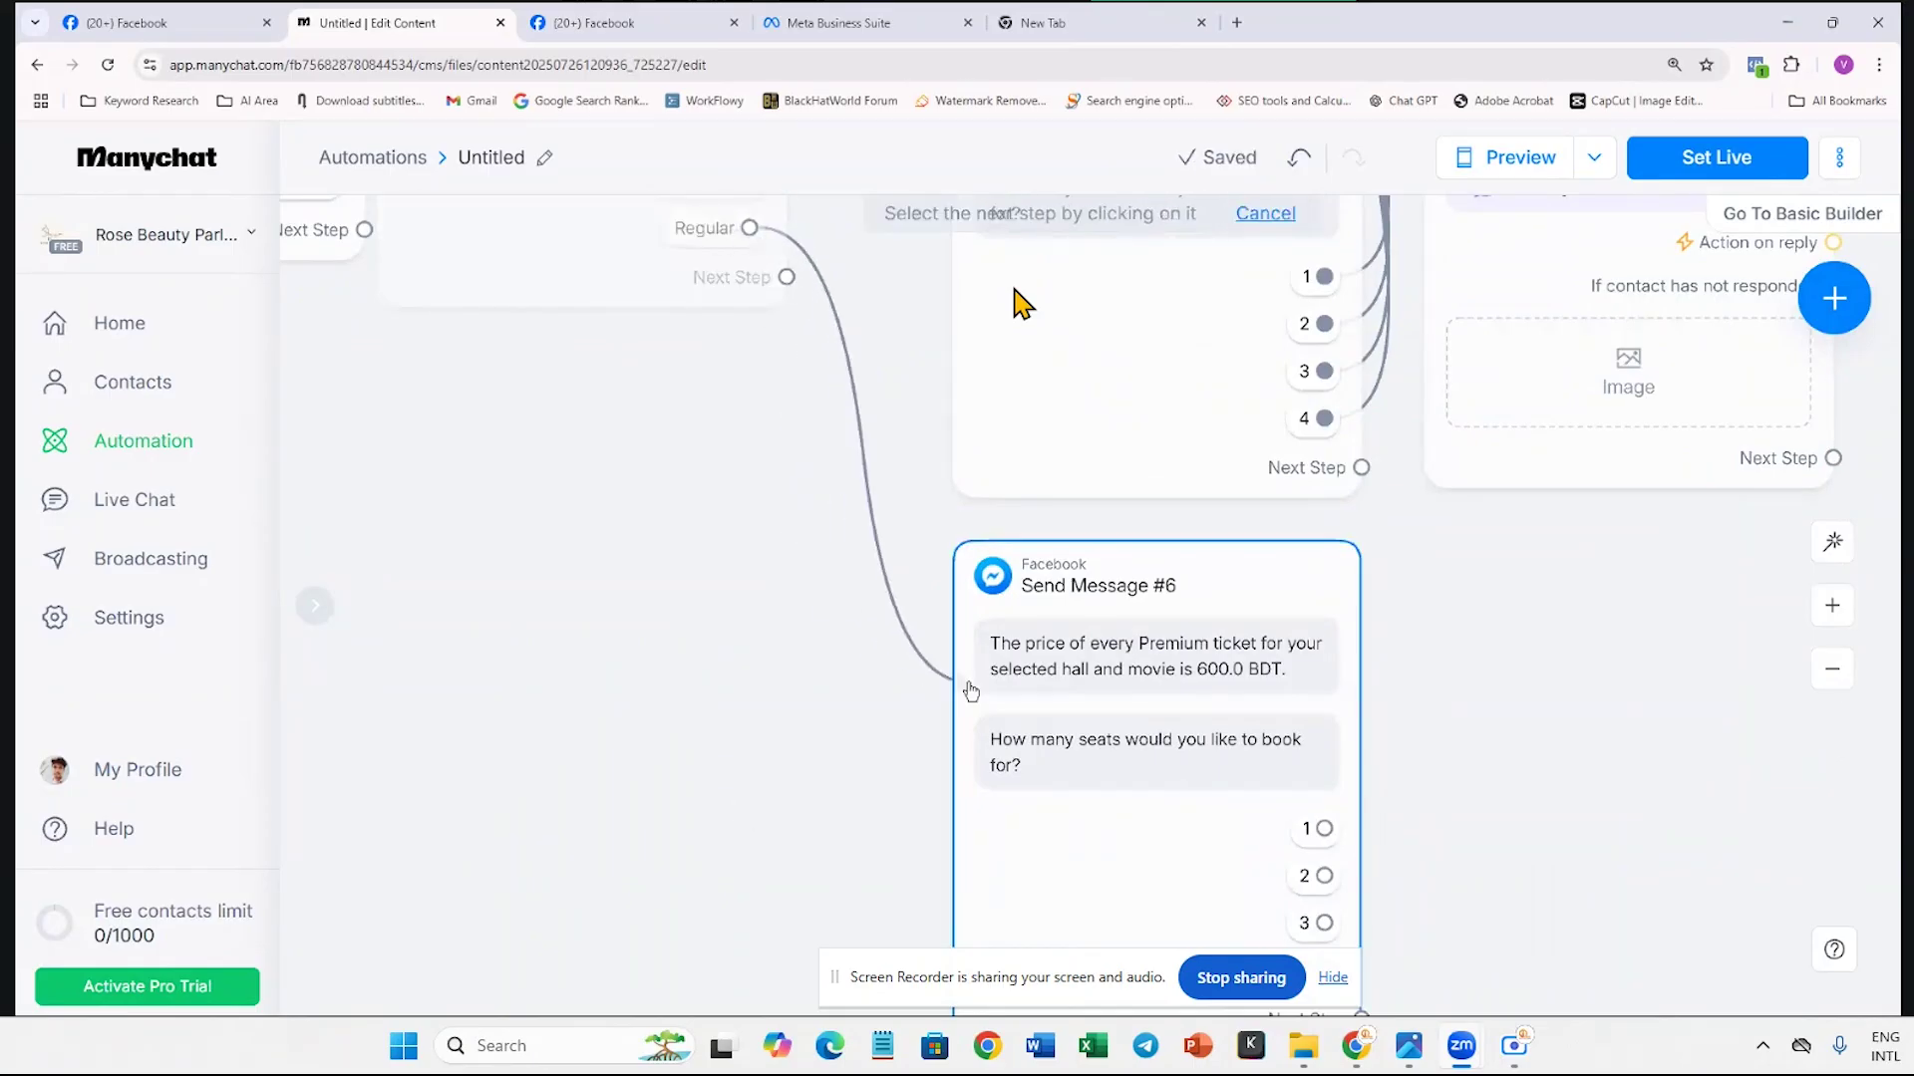
pyautogui.scroll(-3, 835, 662)
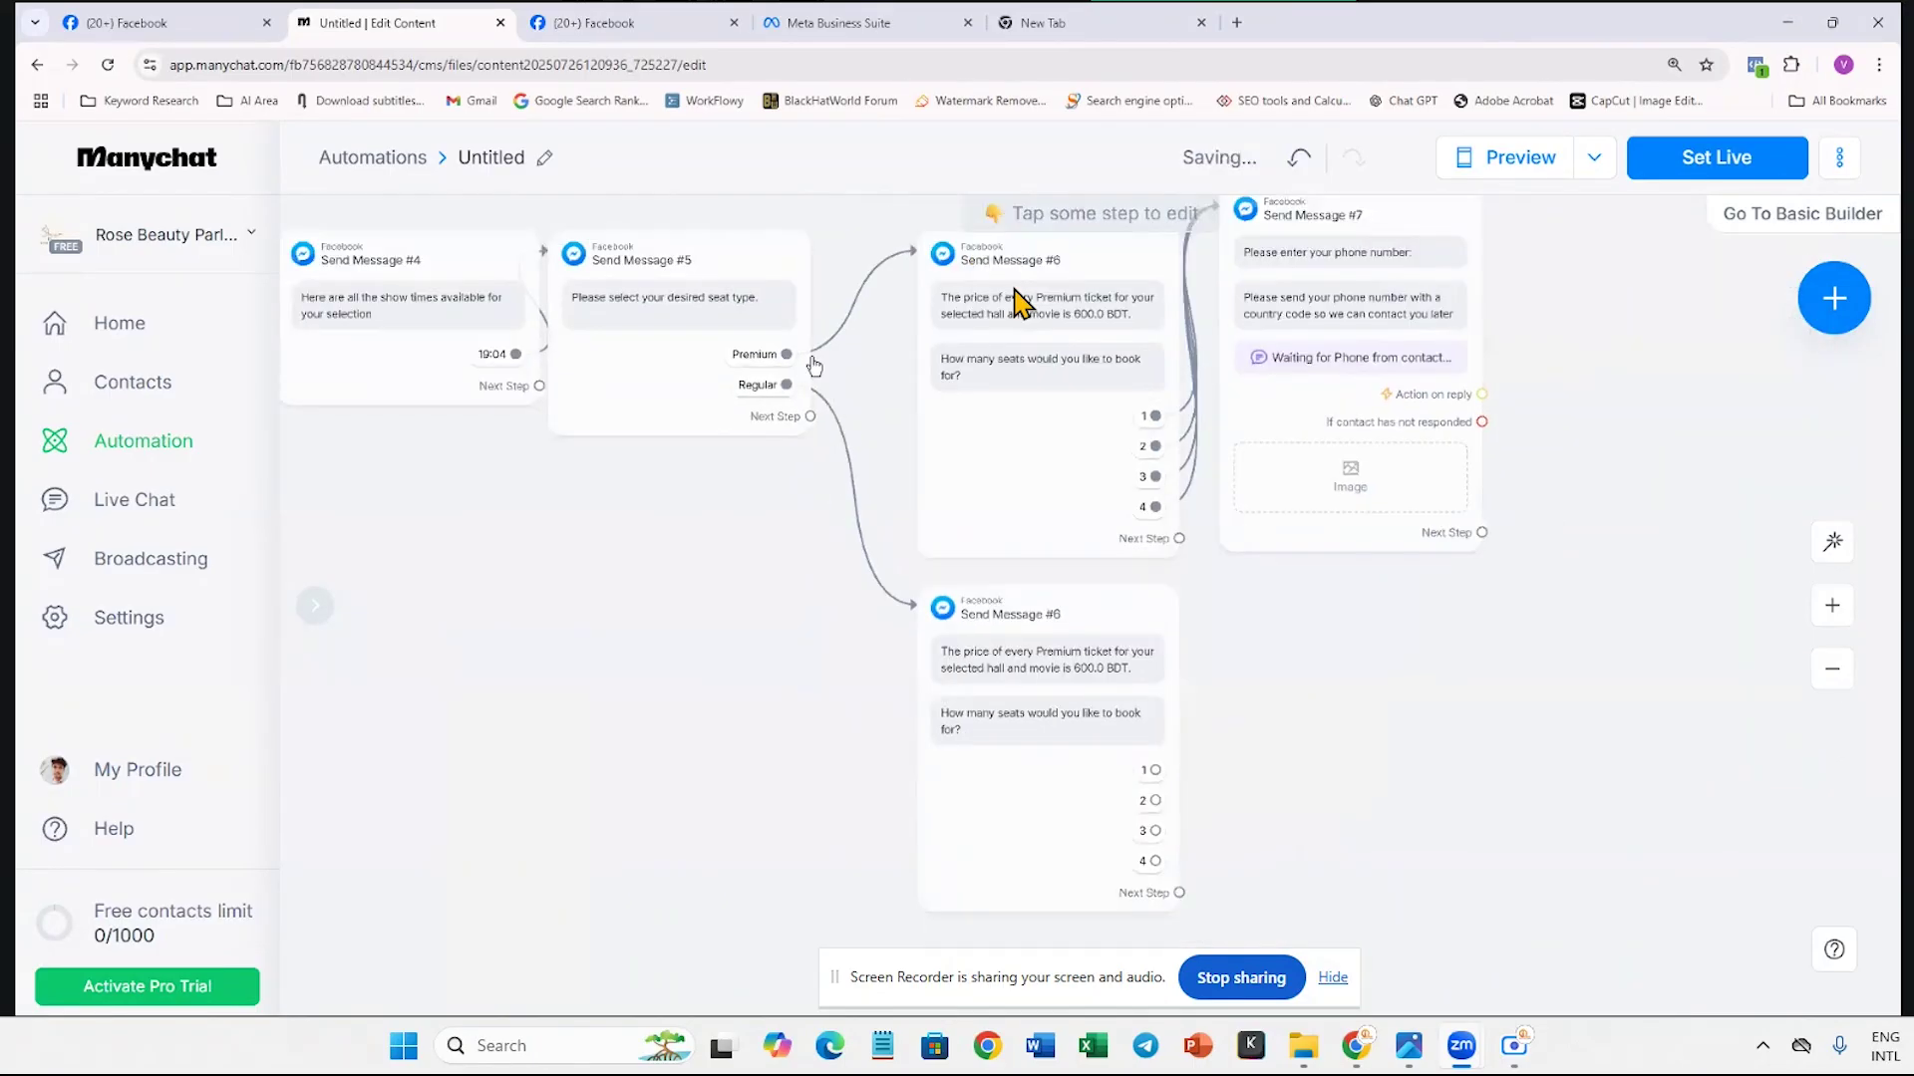
pyautogui.click(1065, 672)
pyautogui.moveTo(643, 439); pyautogui.dragTo(610, 439)
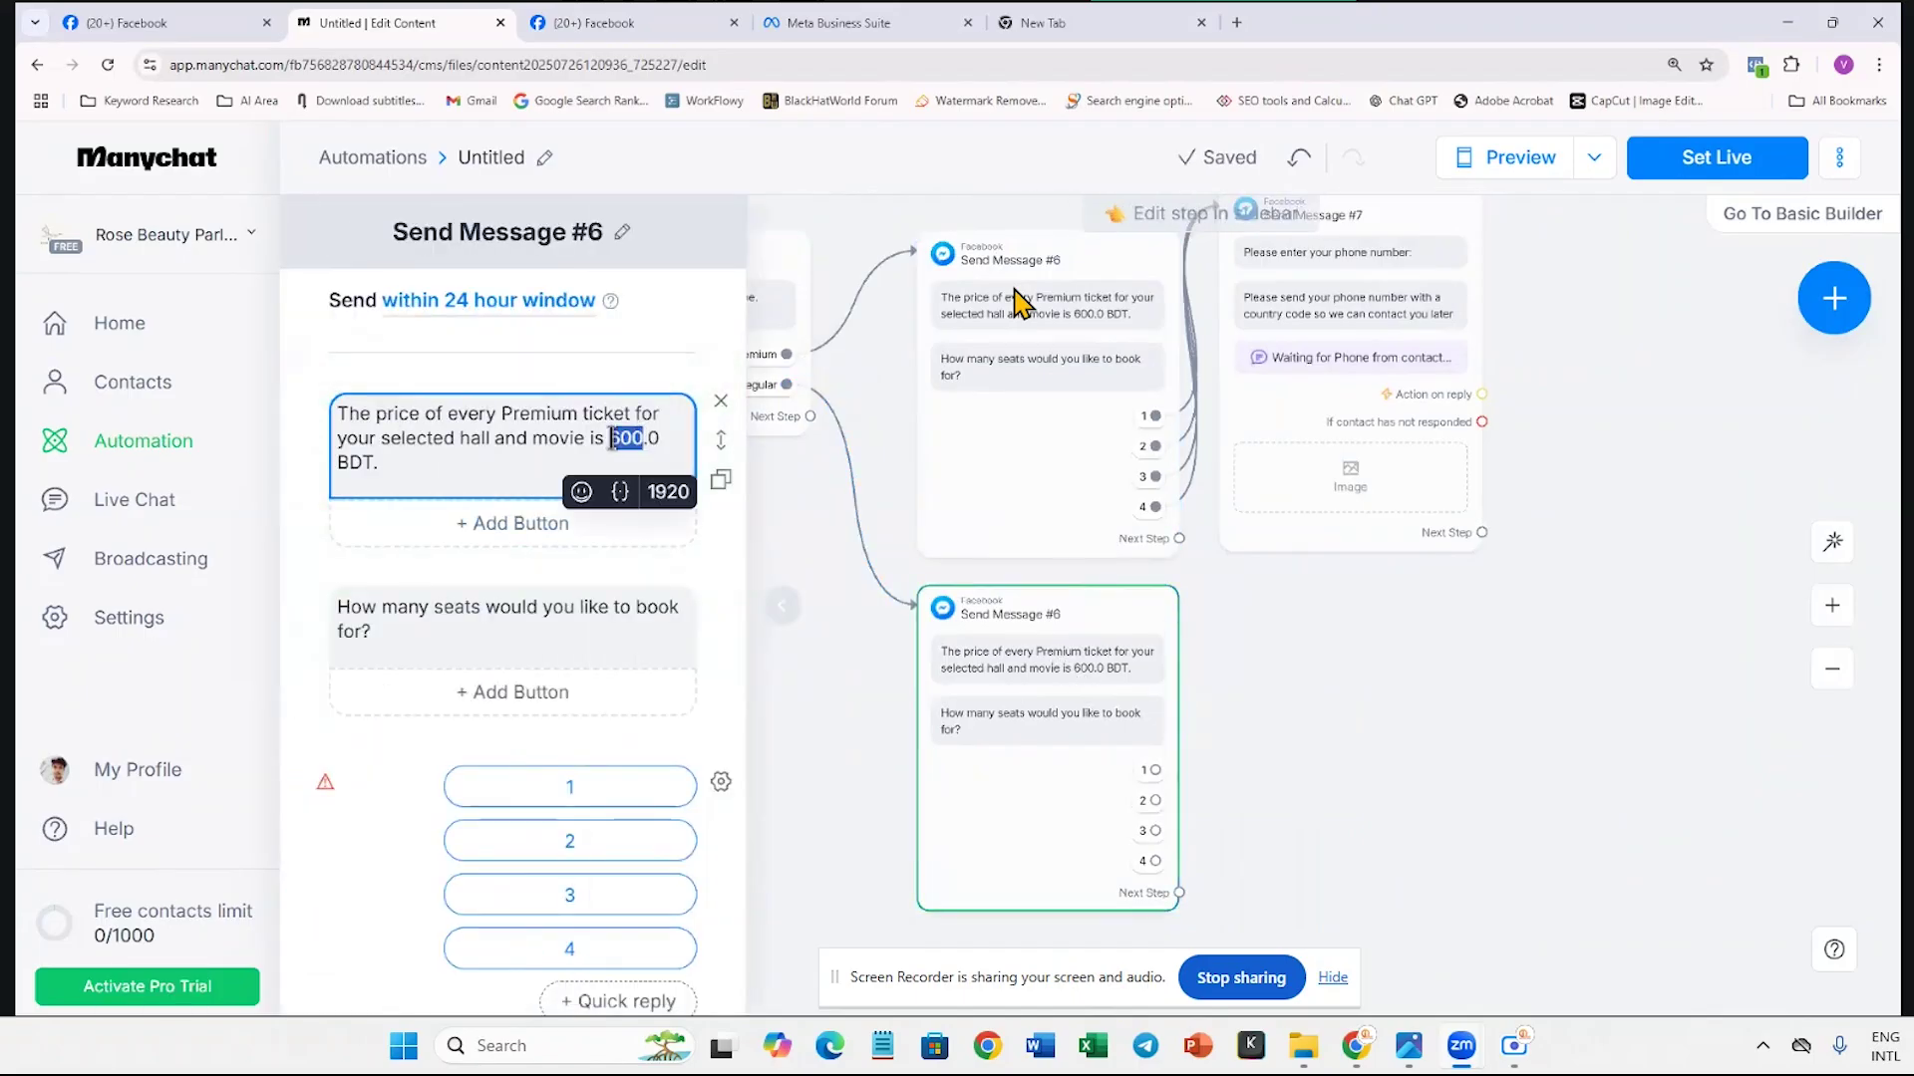
pyautogui.write('350')
pyautogui.click(787, 690)
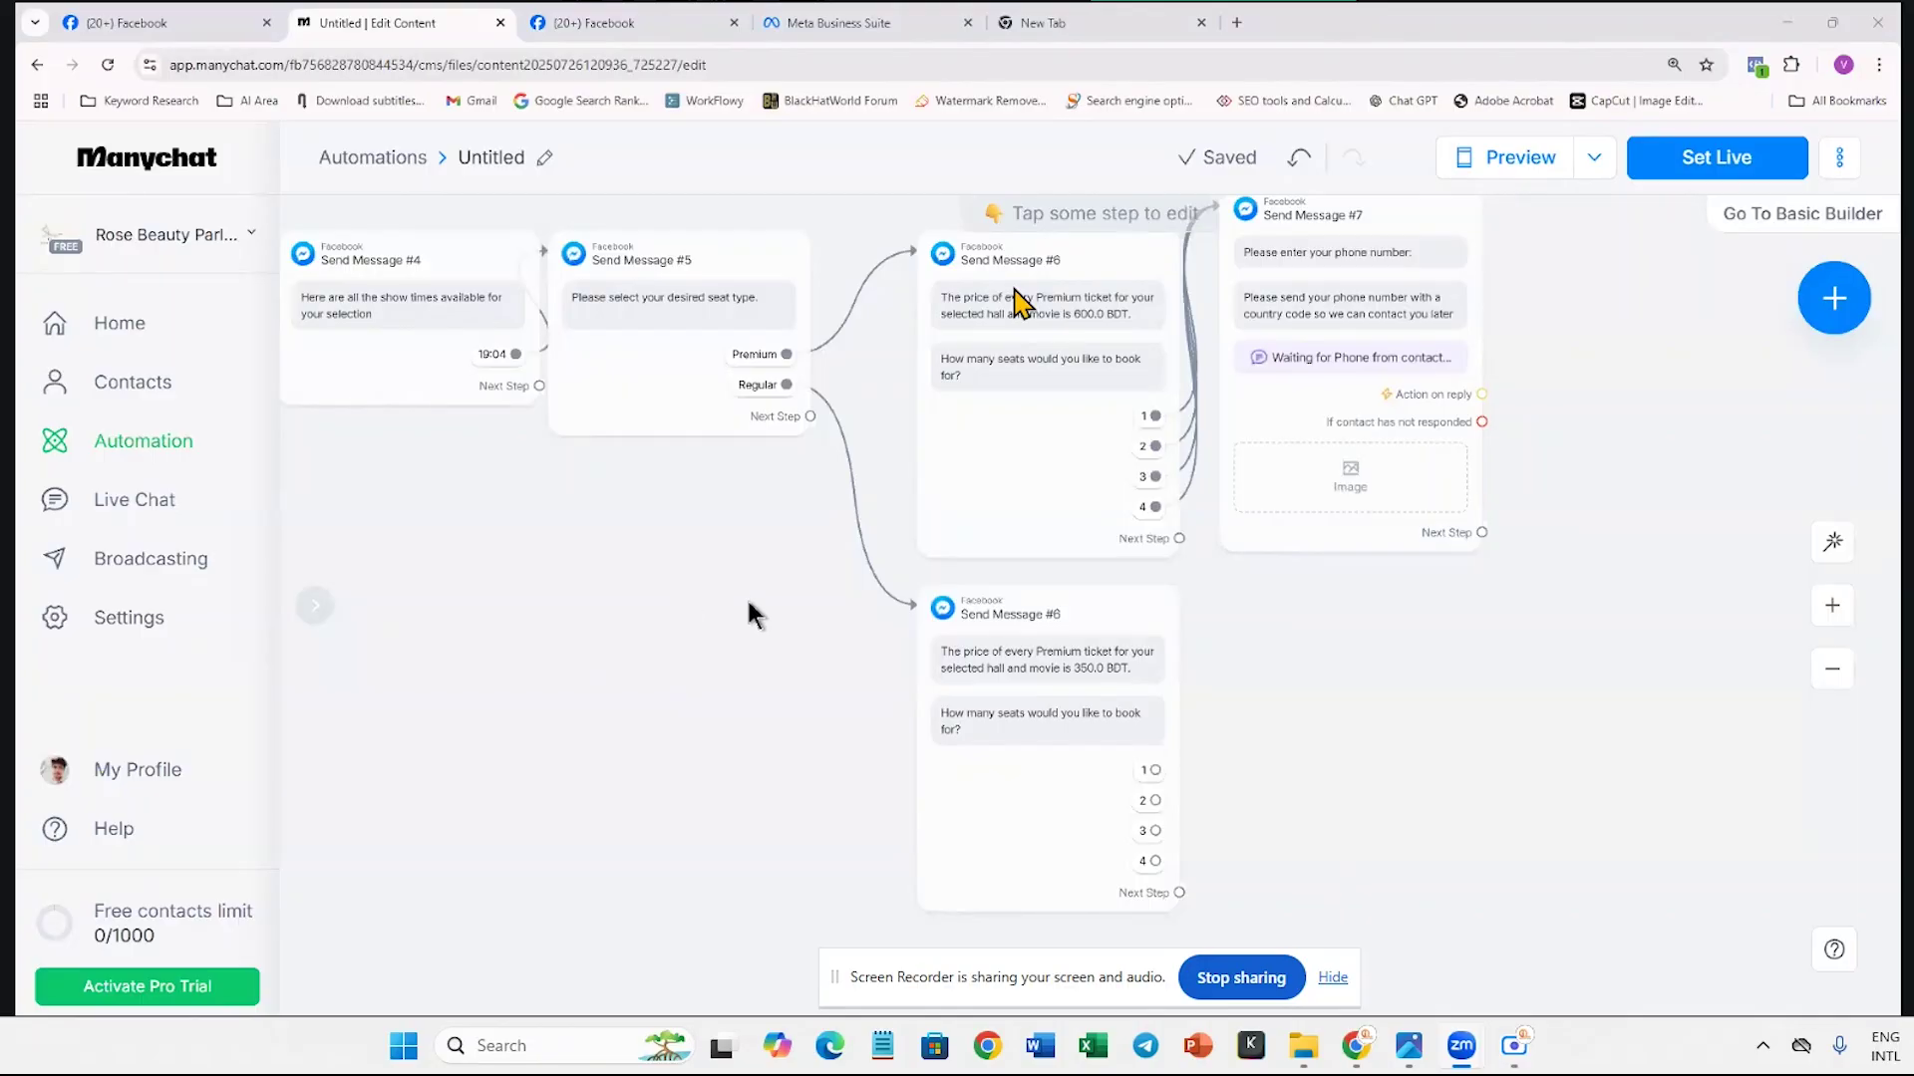
# Switch to Facebook, open the Rose Beauty Parlour page and close the STAR Cineplex chat.
pyautogui.scroll(-3, 749, 604)
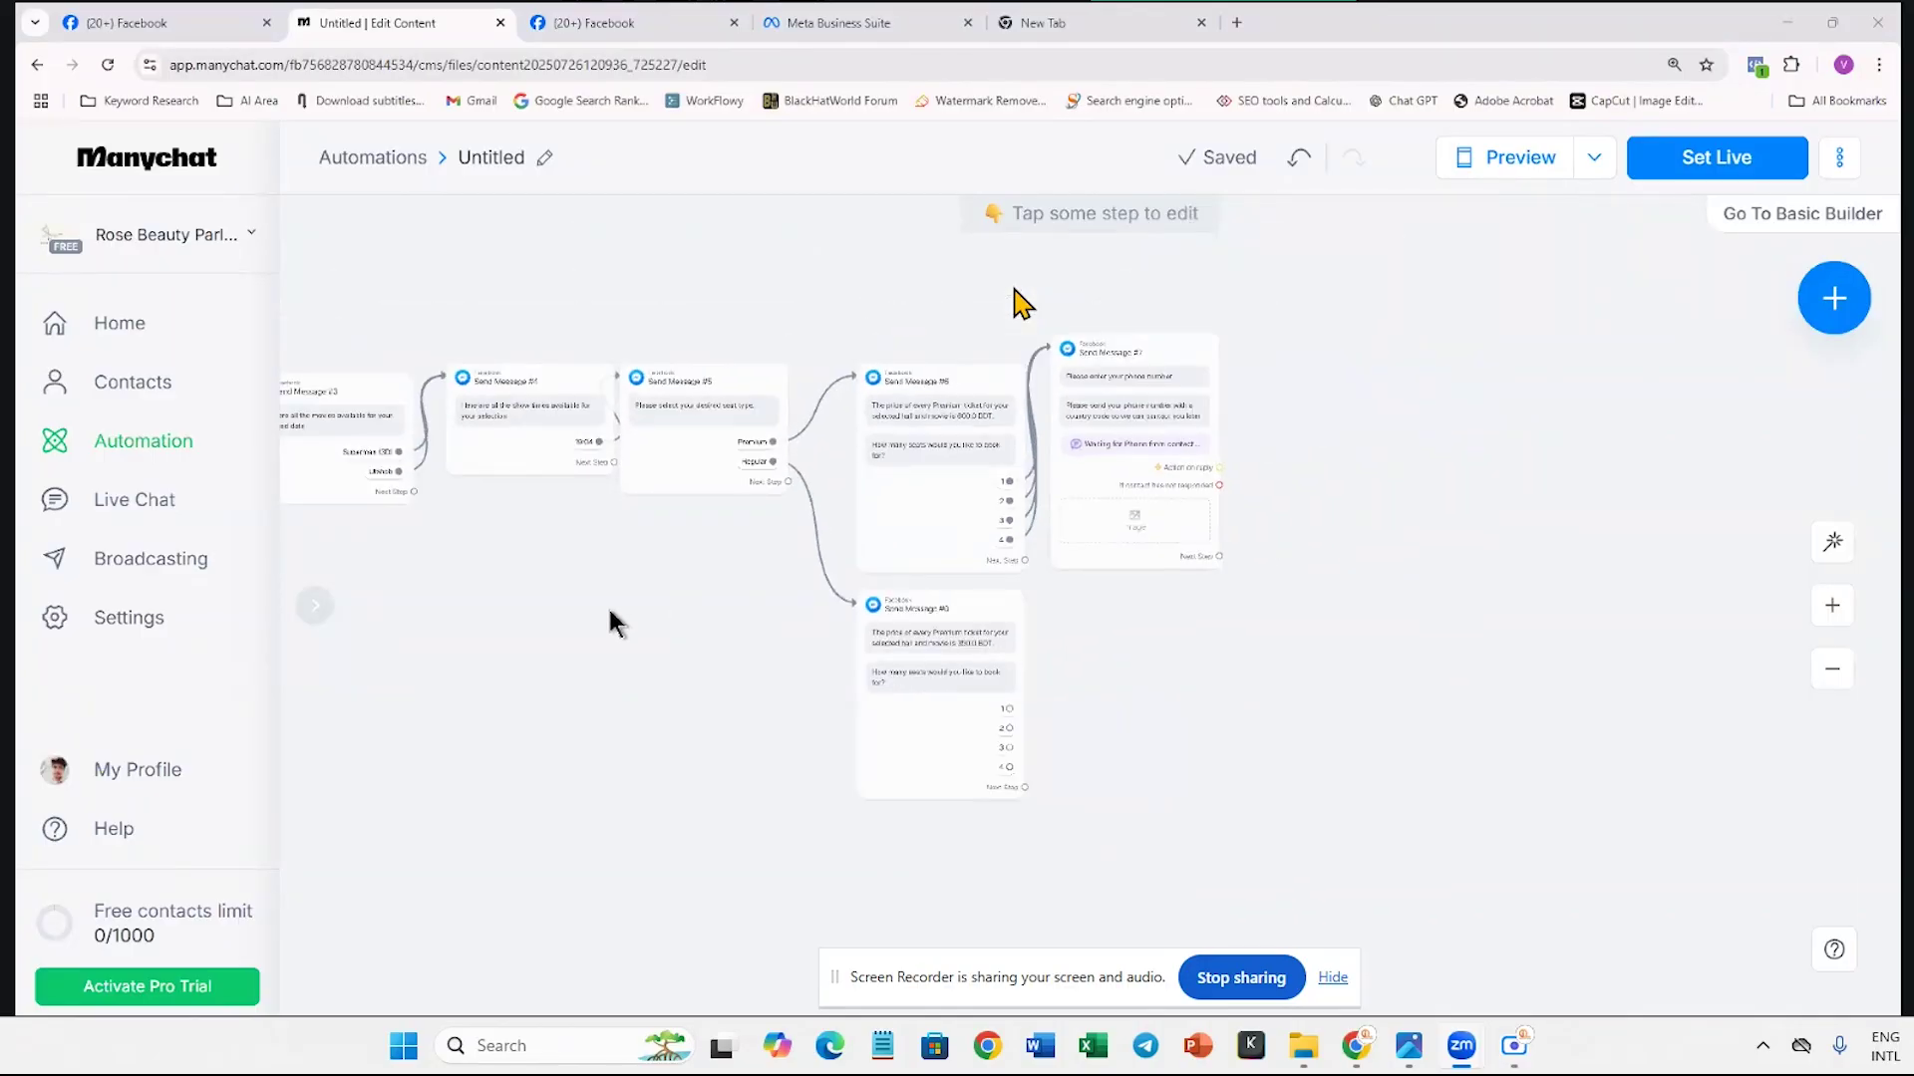
pyautogui.hscroll(-5, 1000, 648)
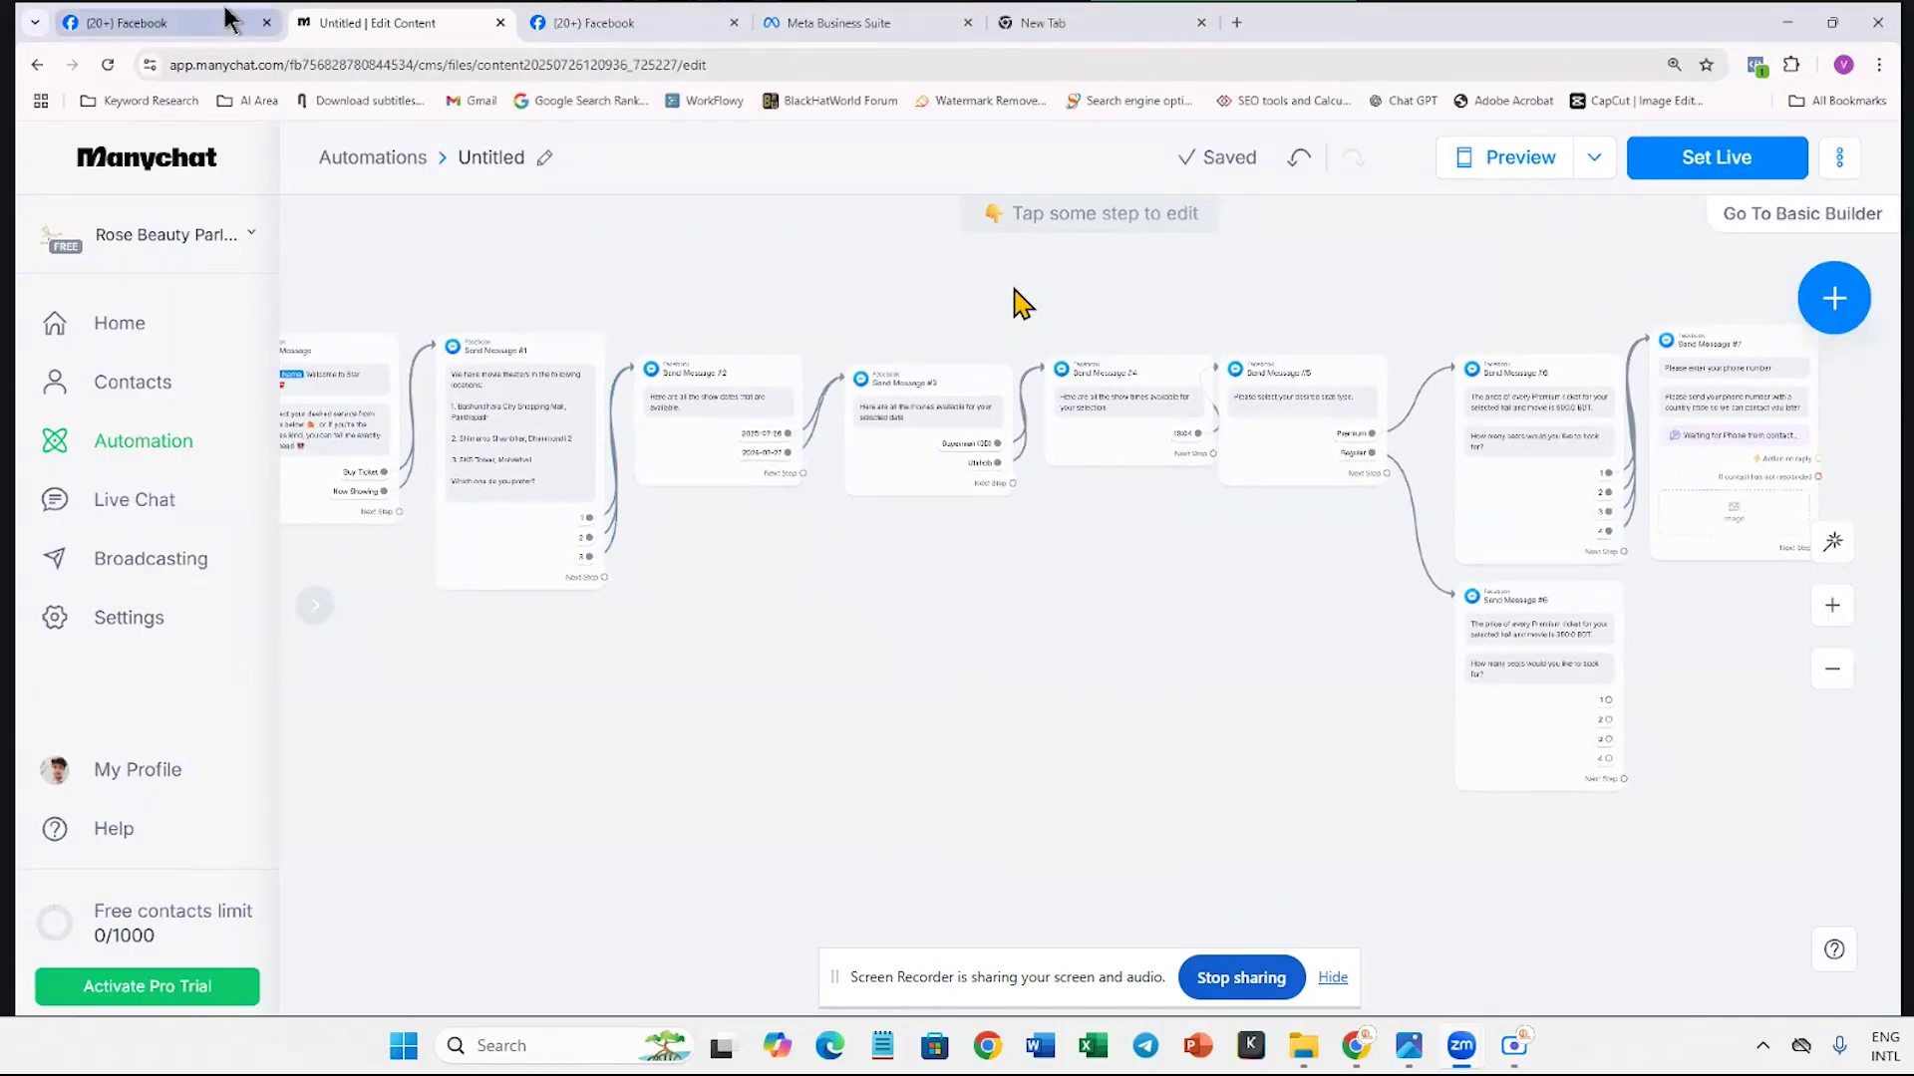
pyautogui.click(227, 18)
pyautogui.click(598, 162)
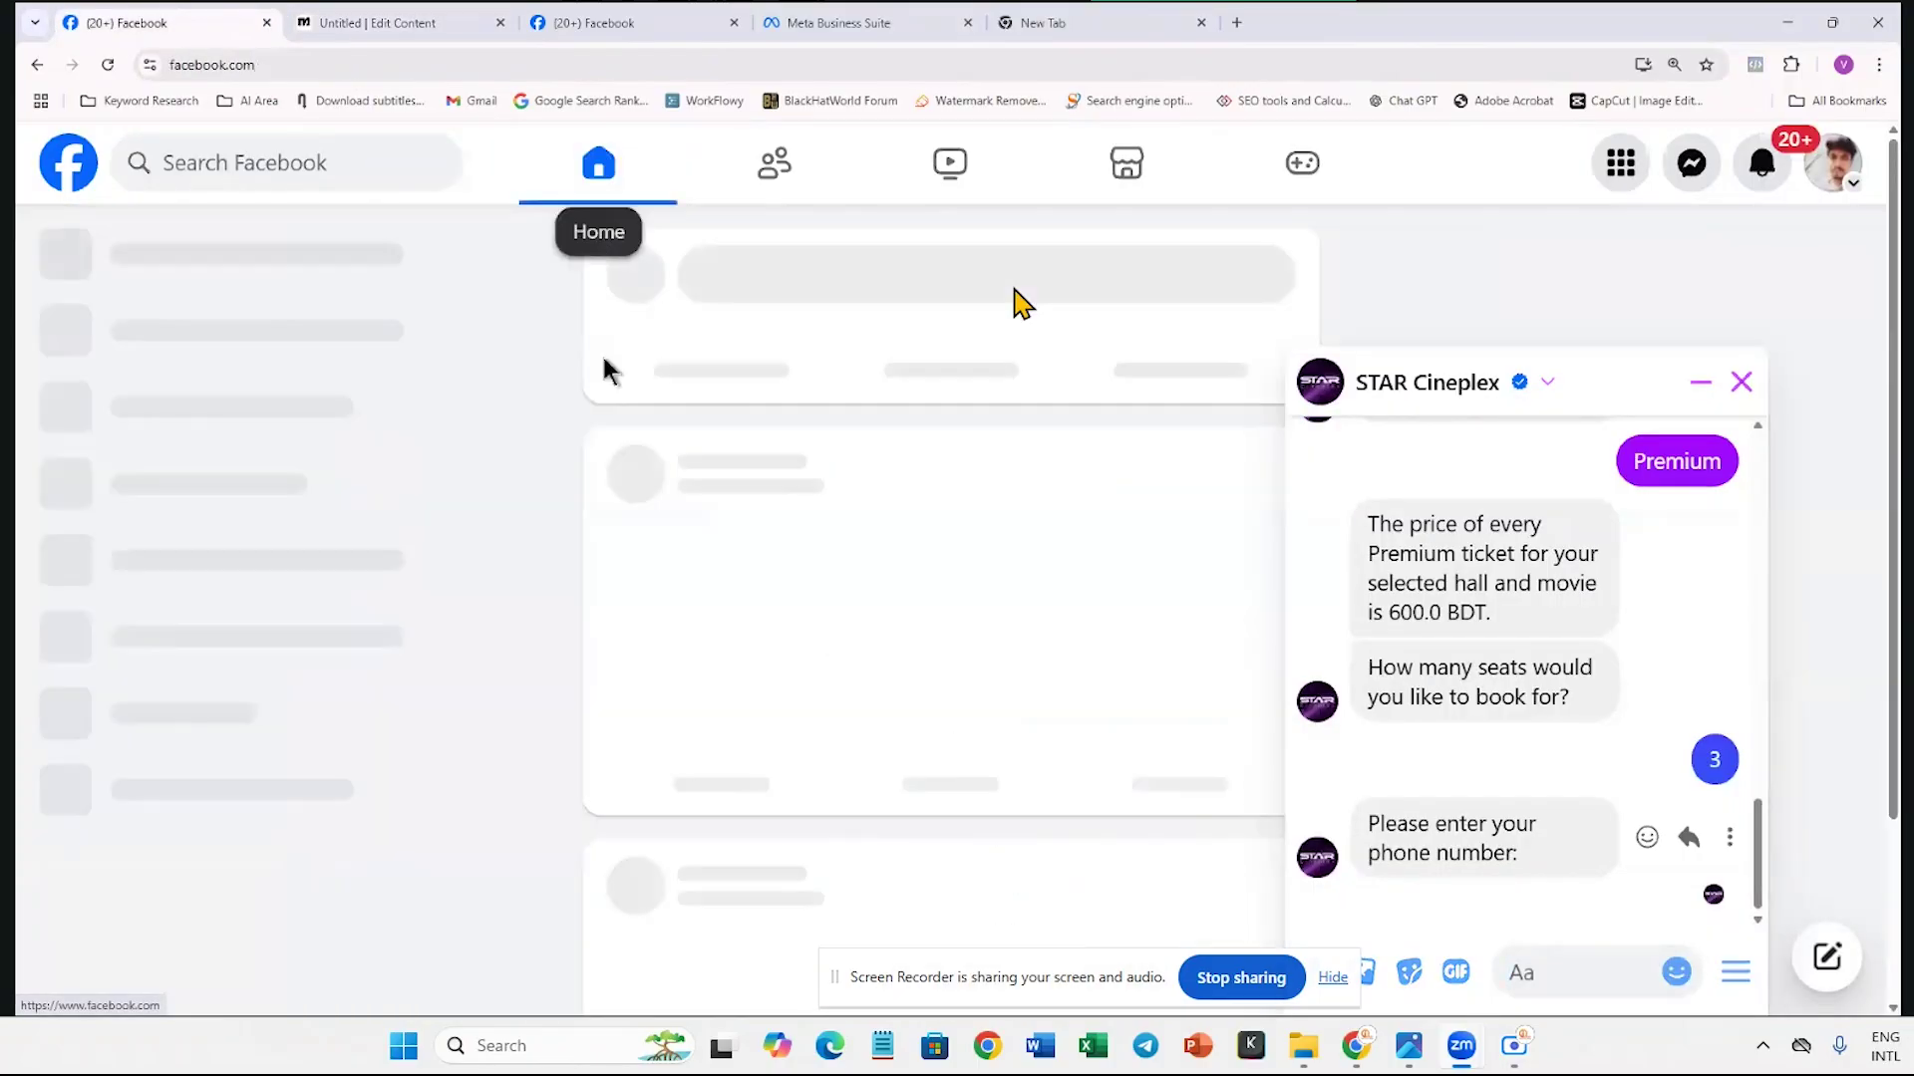
pyautogui.click(225, 578)
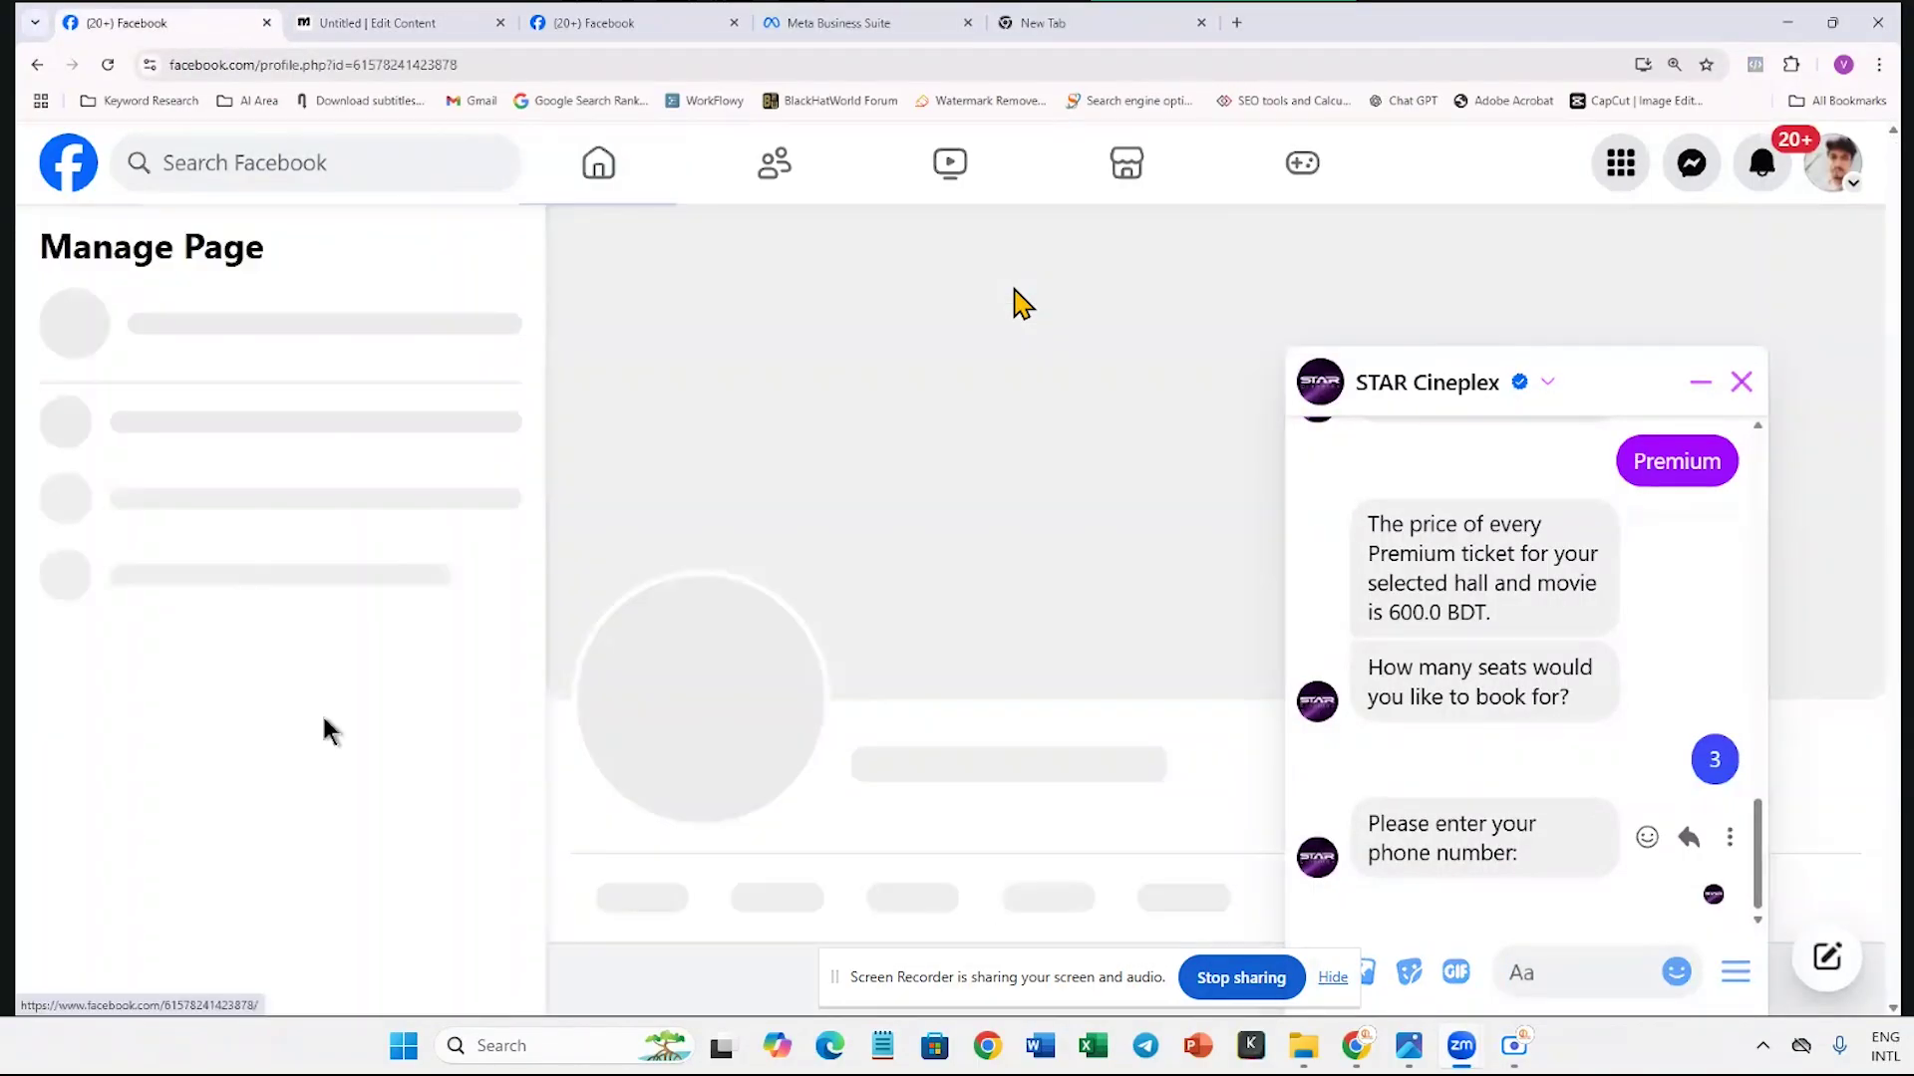
pyautogui.click(1741, 381)
pyautogui.scroll(3, 1254, 595)
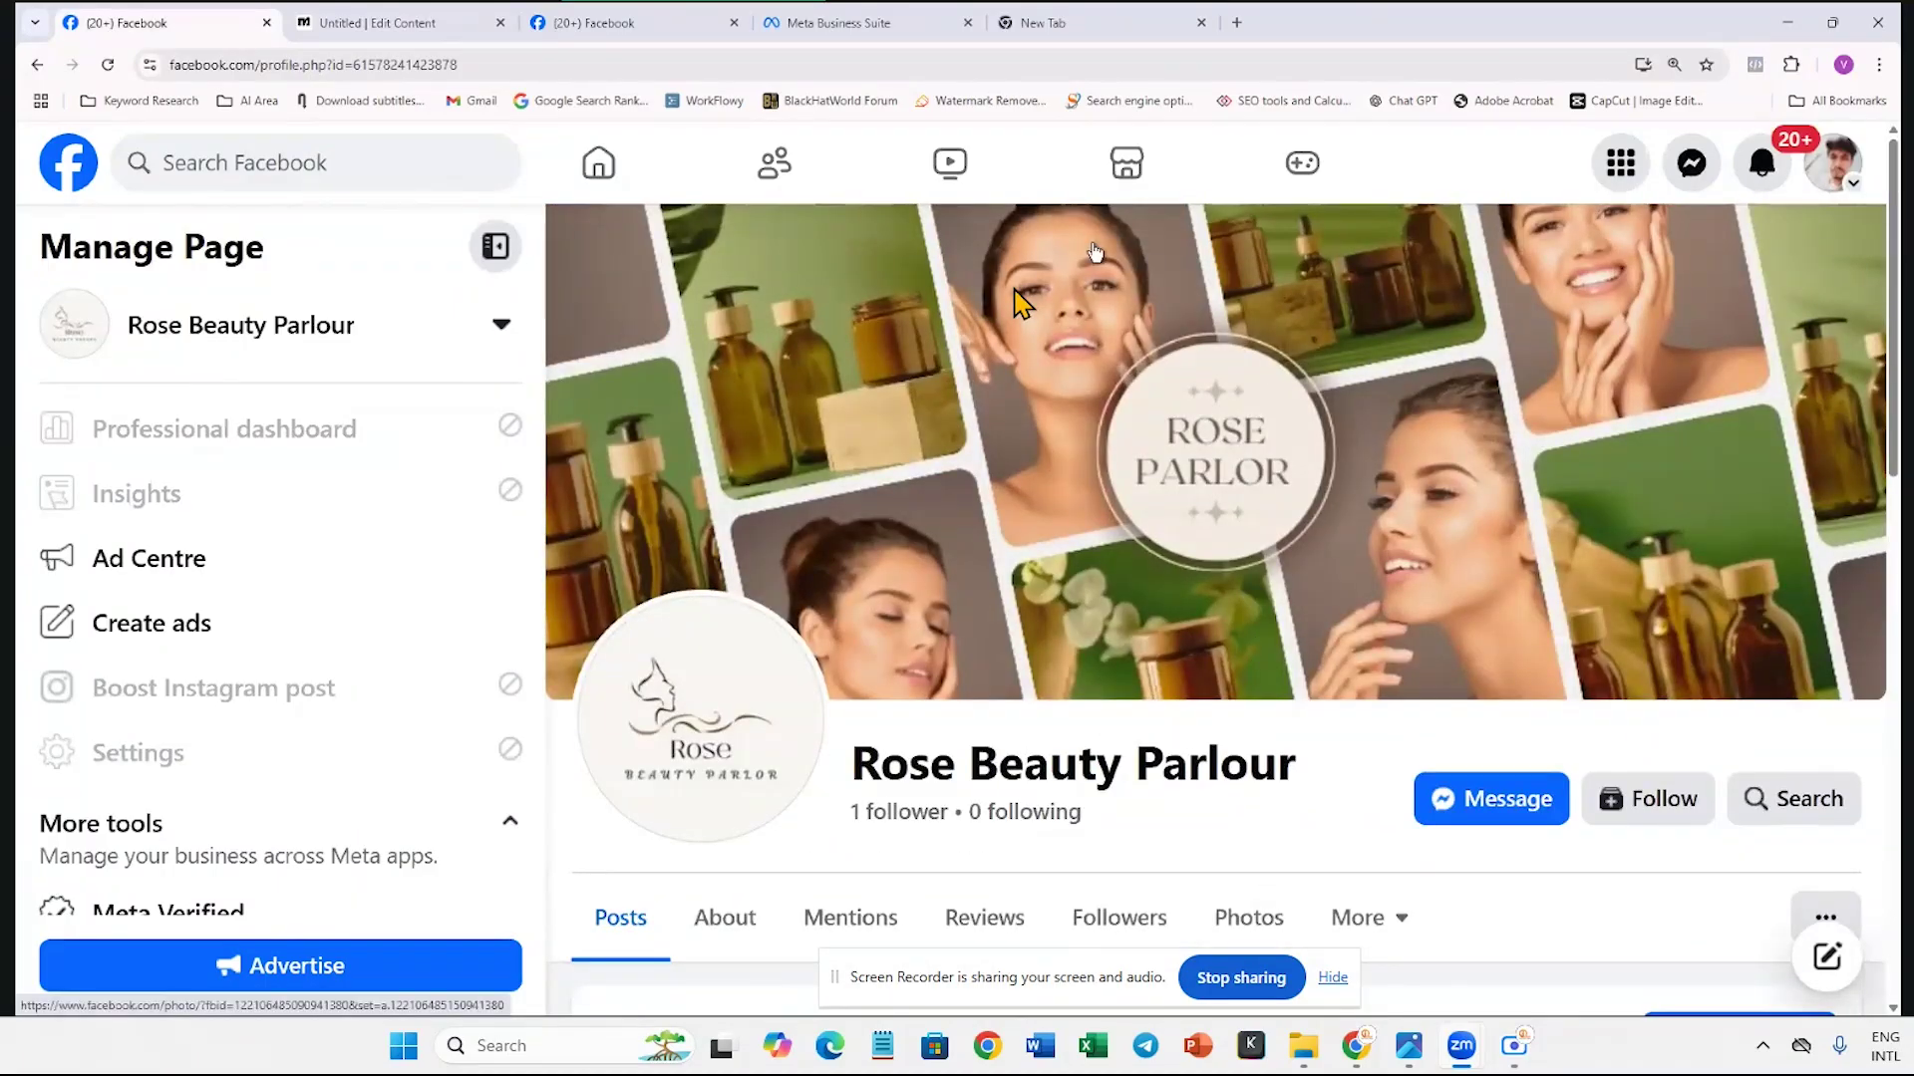
pyautogui.hotkey('ctrl', 'Tab')
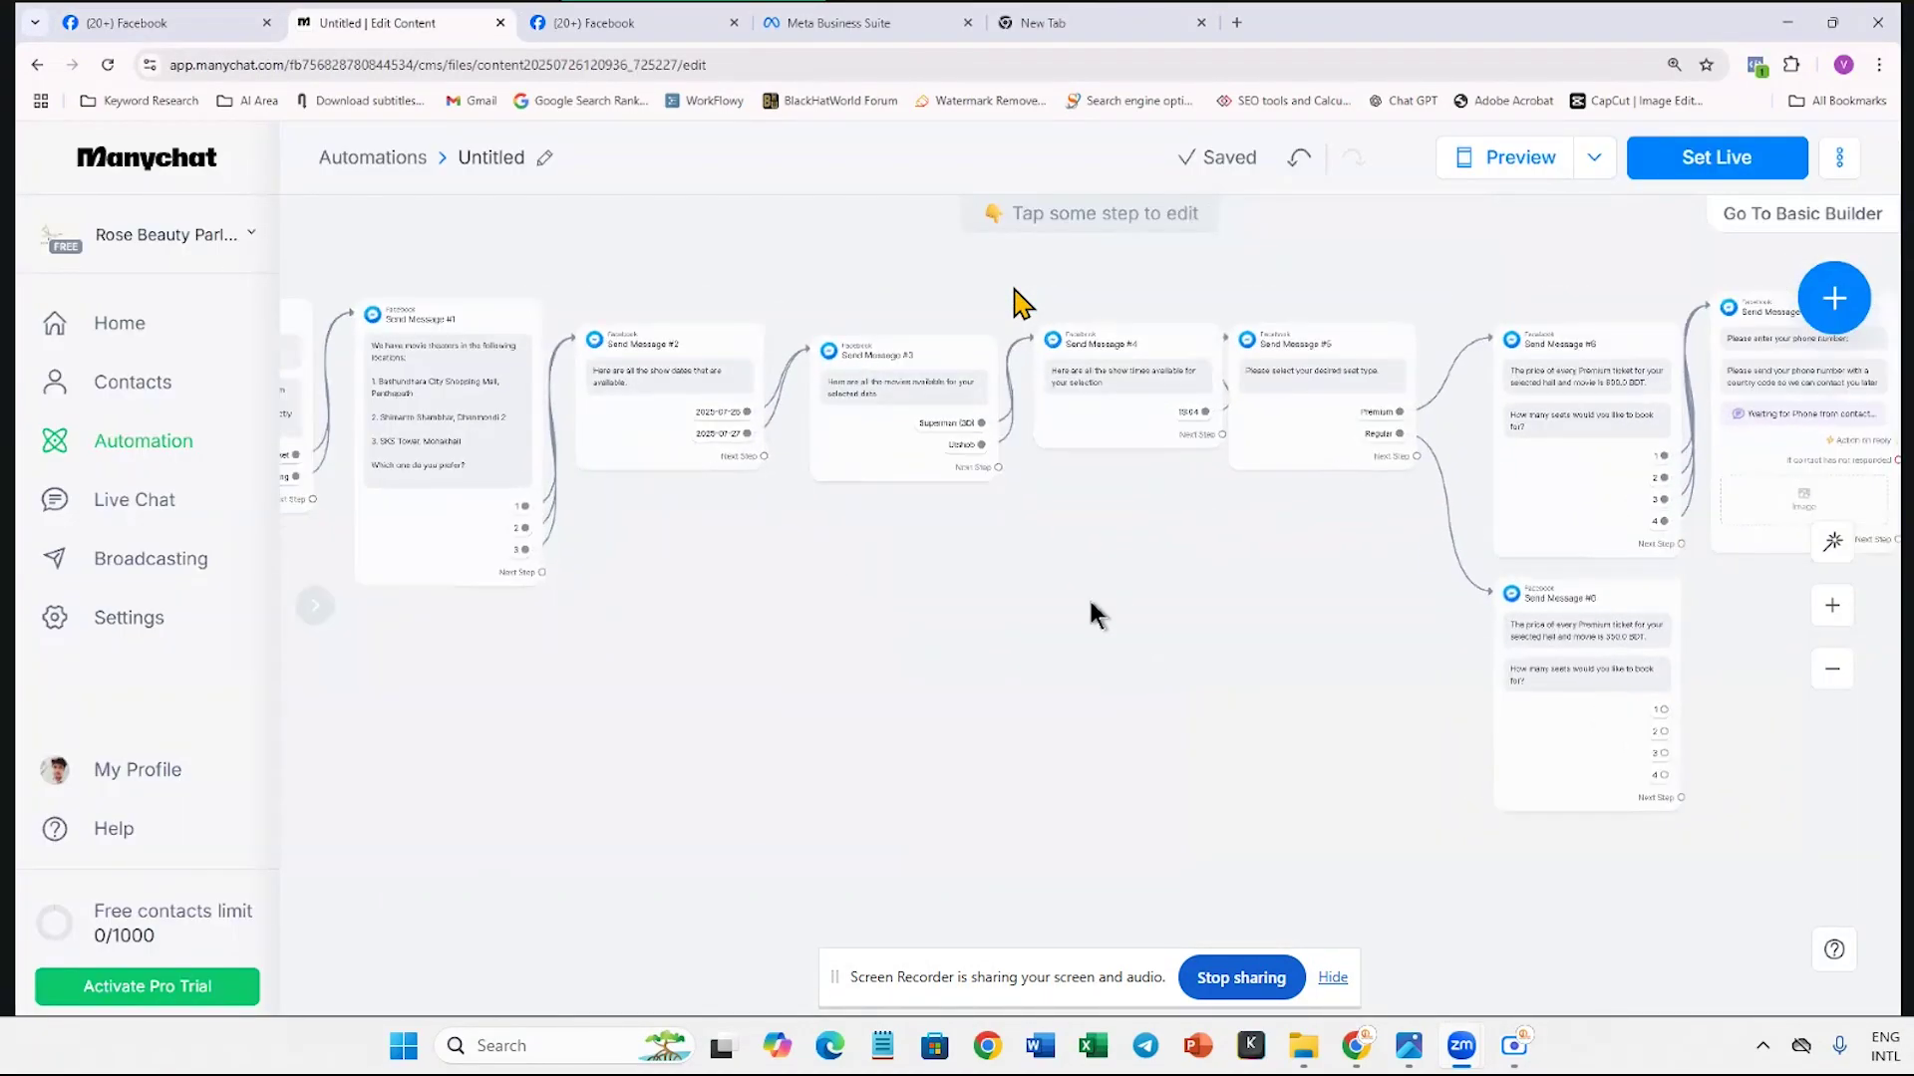
pyautogui.hotkey('ctrl', 'shift', 'Tab')
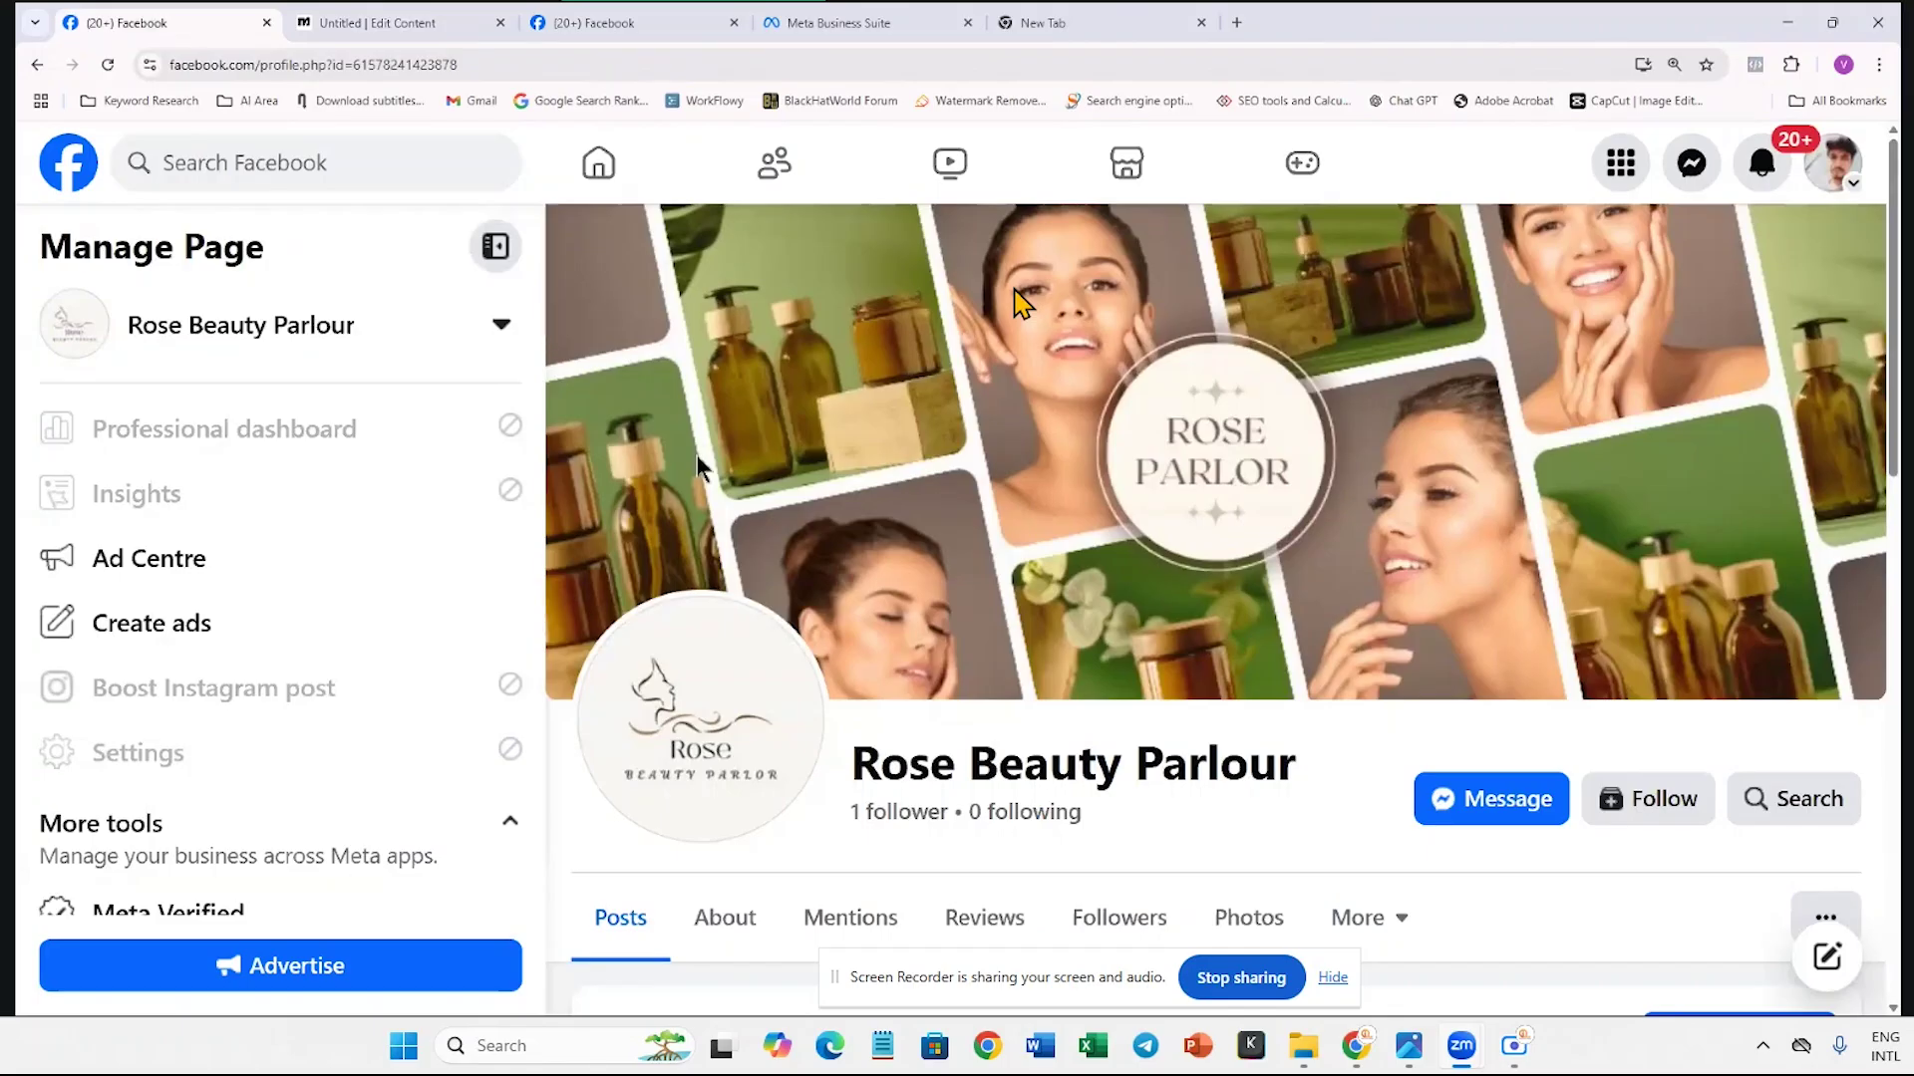
# Open a chat with Rose Beauty Parlour and send Get Started followed by "hi" to test the automation.
pyautogui.click(1546, 800)
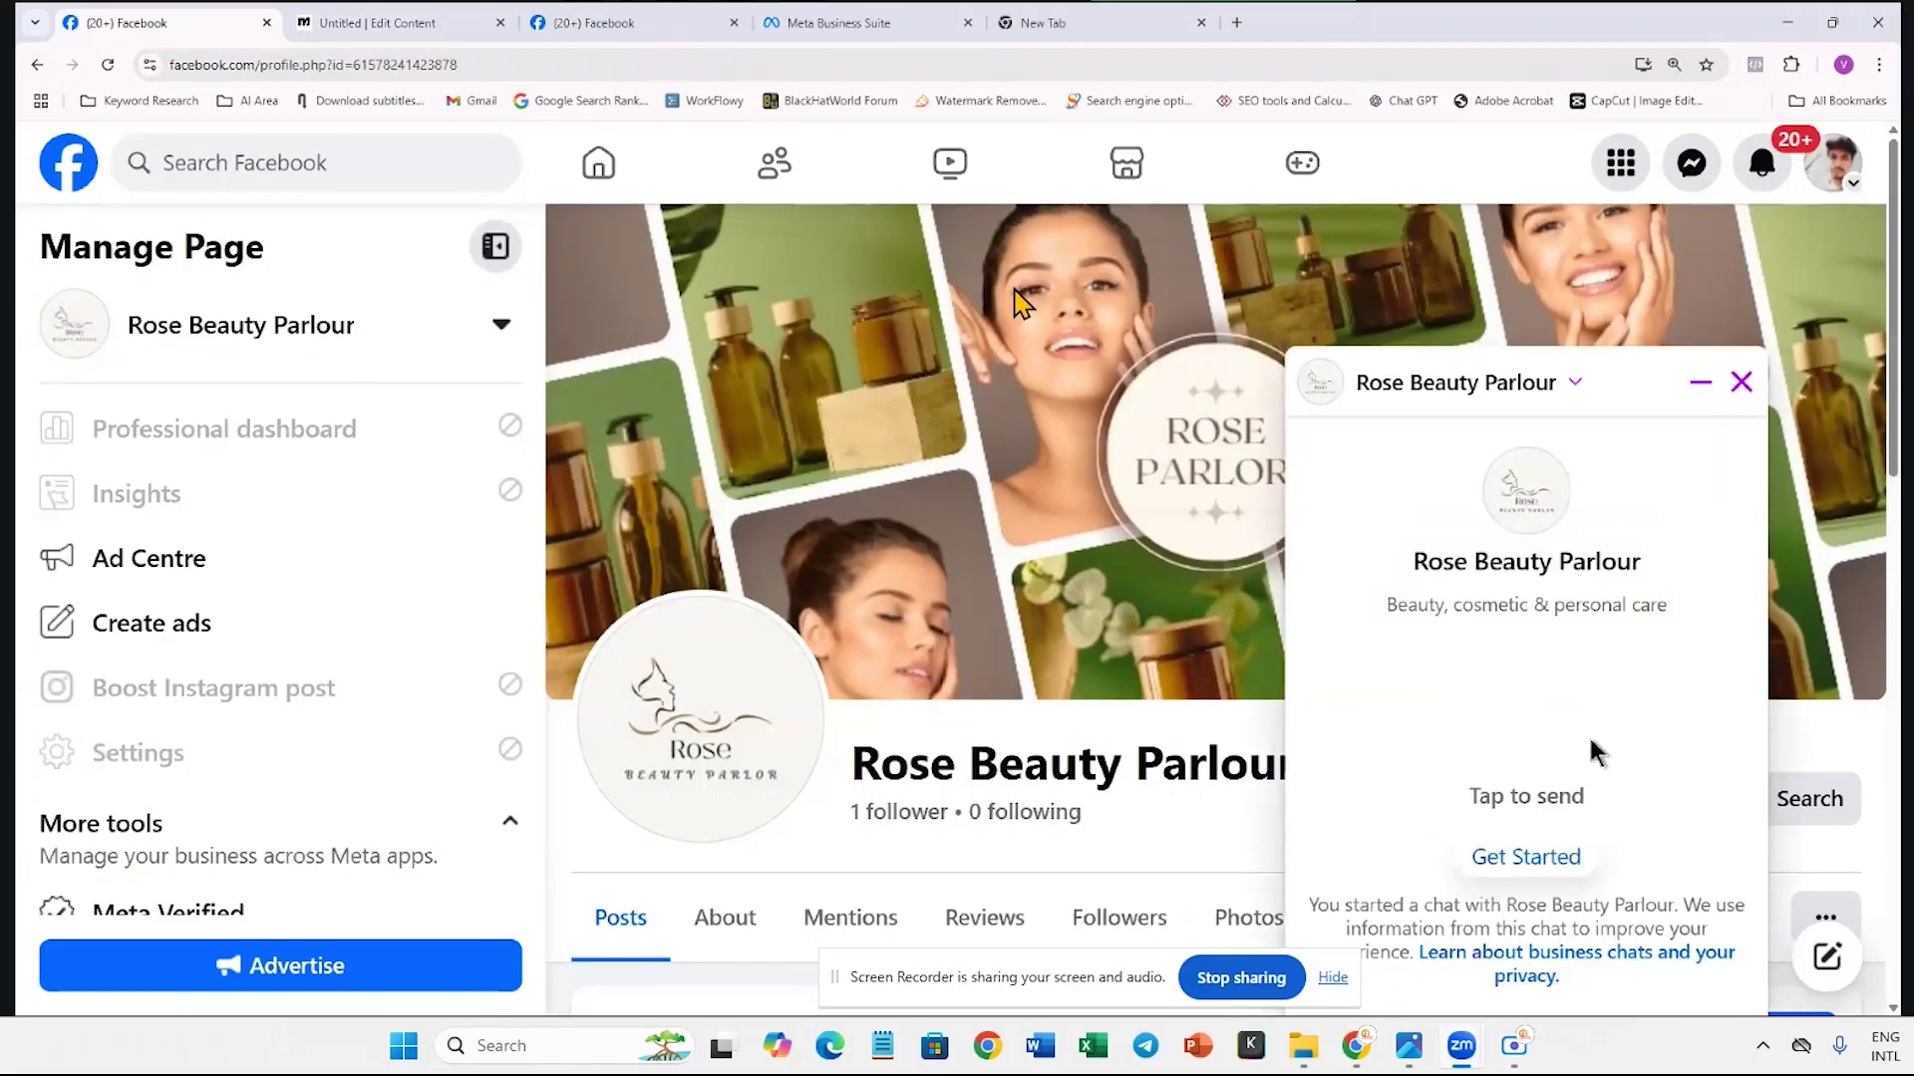
pyautogui.scroll(-1, 1588, 735)
pyautogui.click(1546, 853)
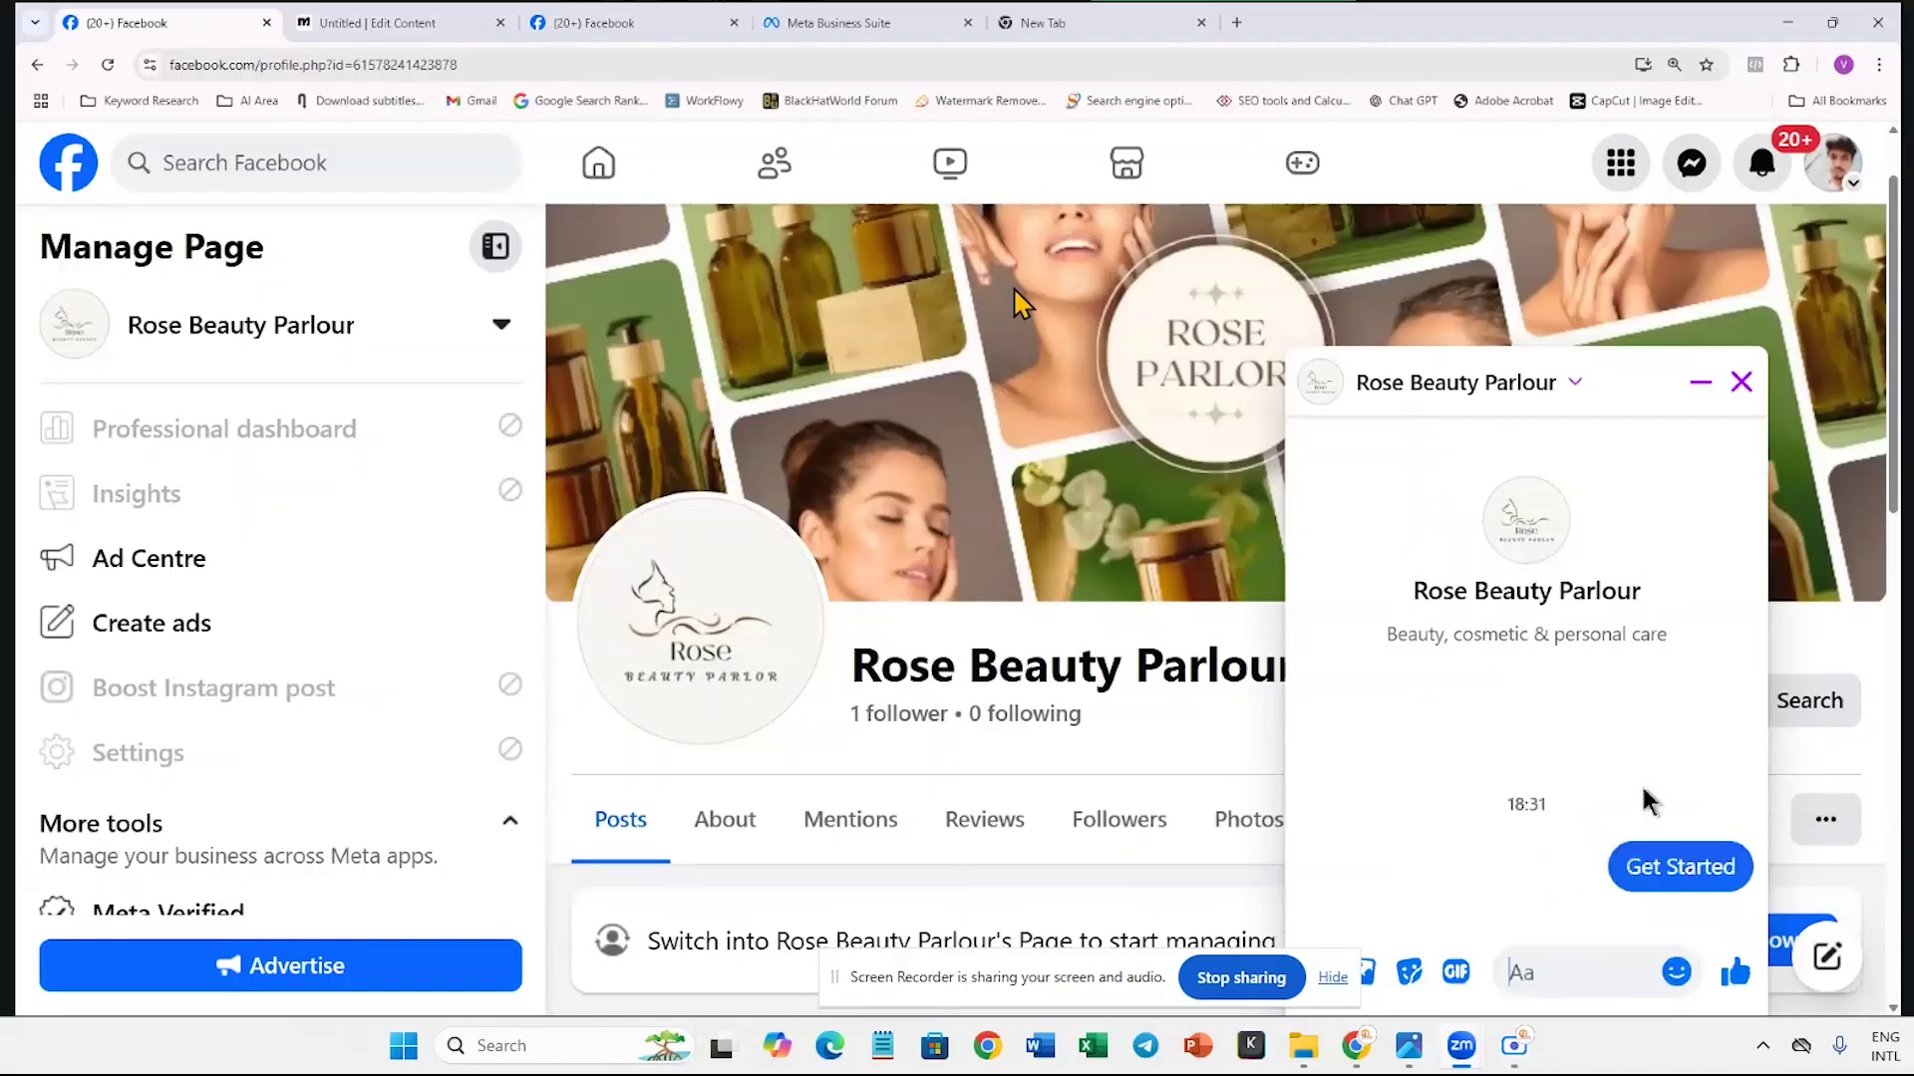
pyautogui.scroll(1, 1642, 789)
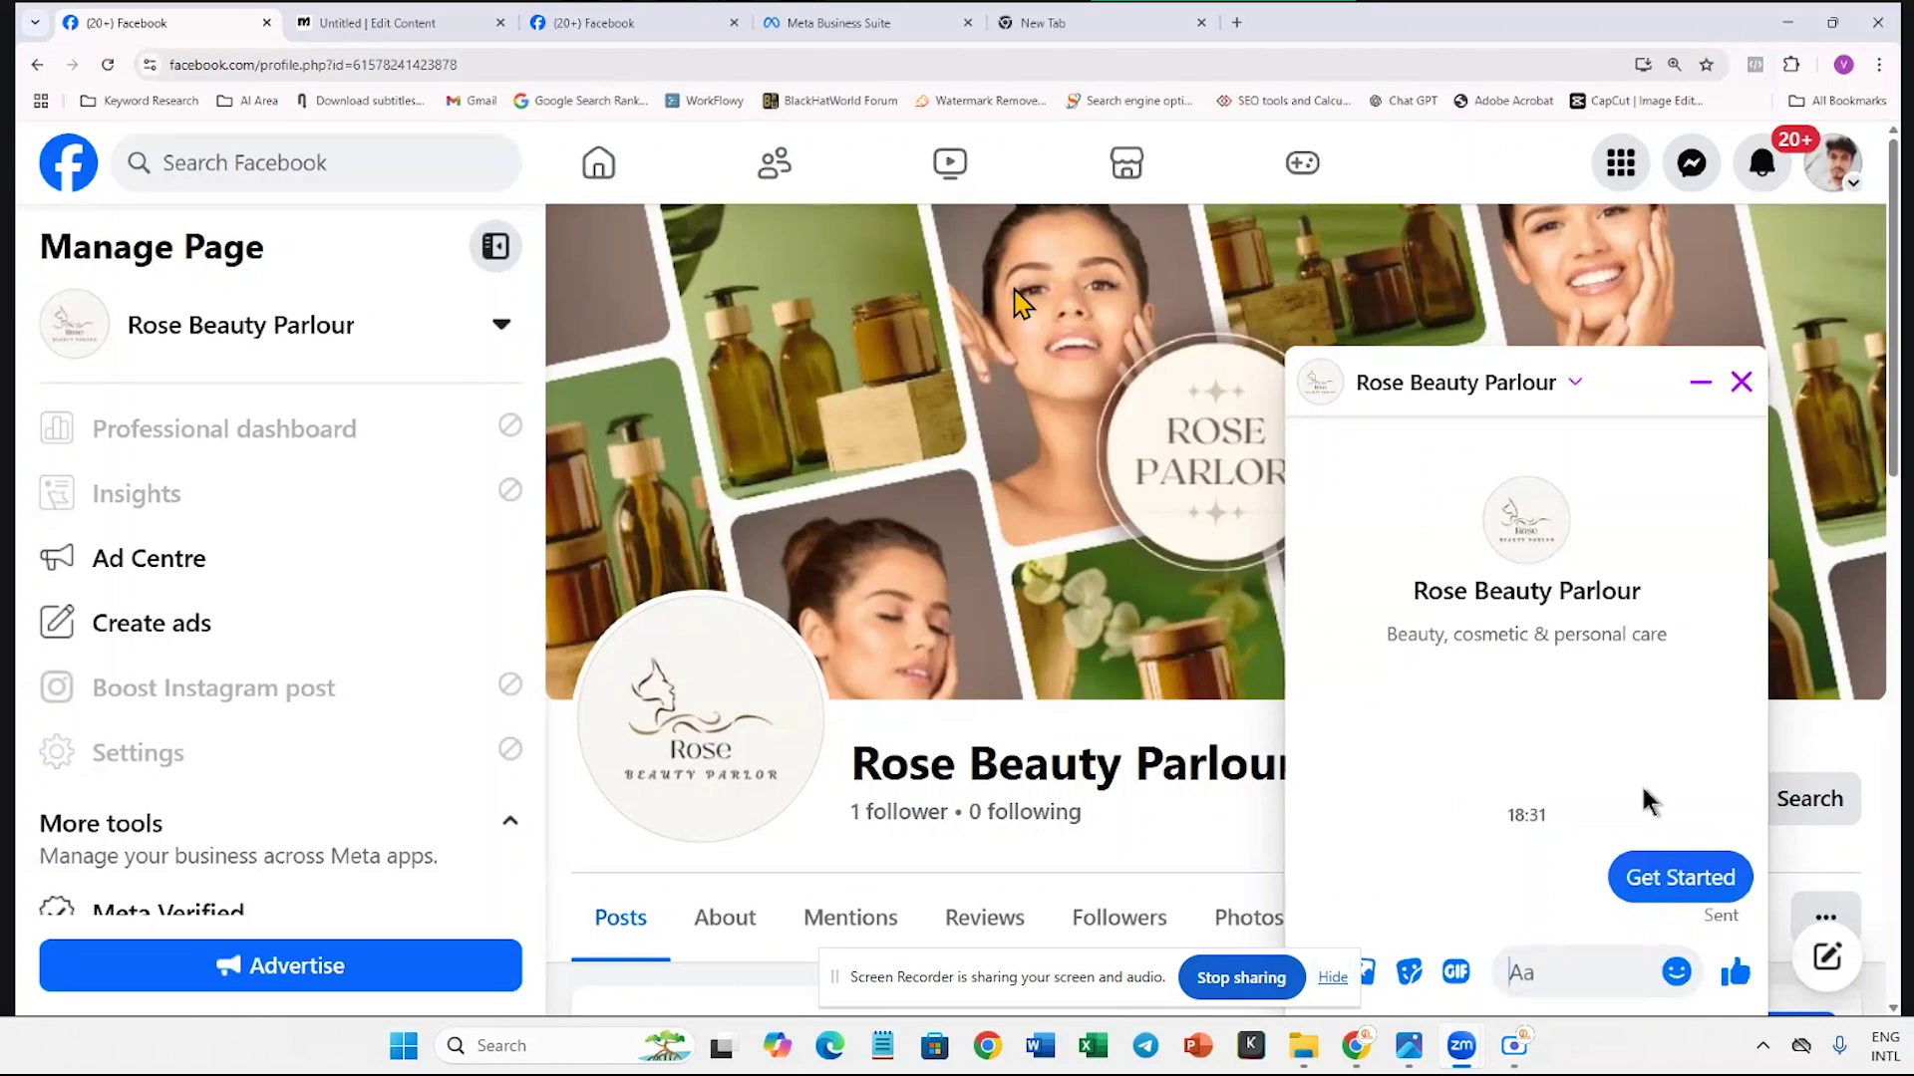
pyautogui.write('hi')
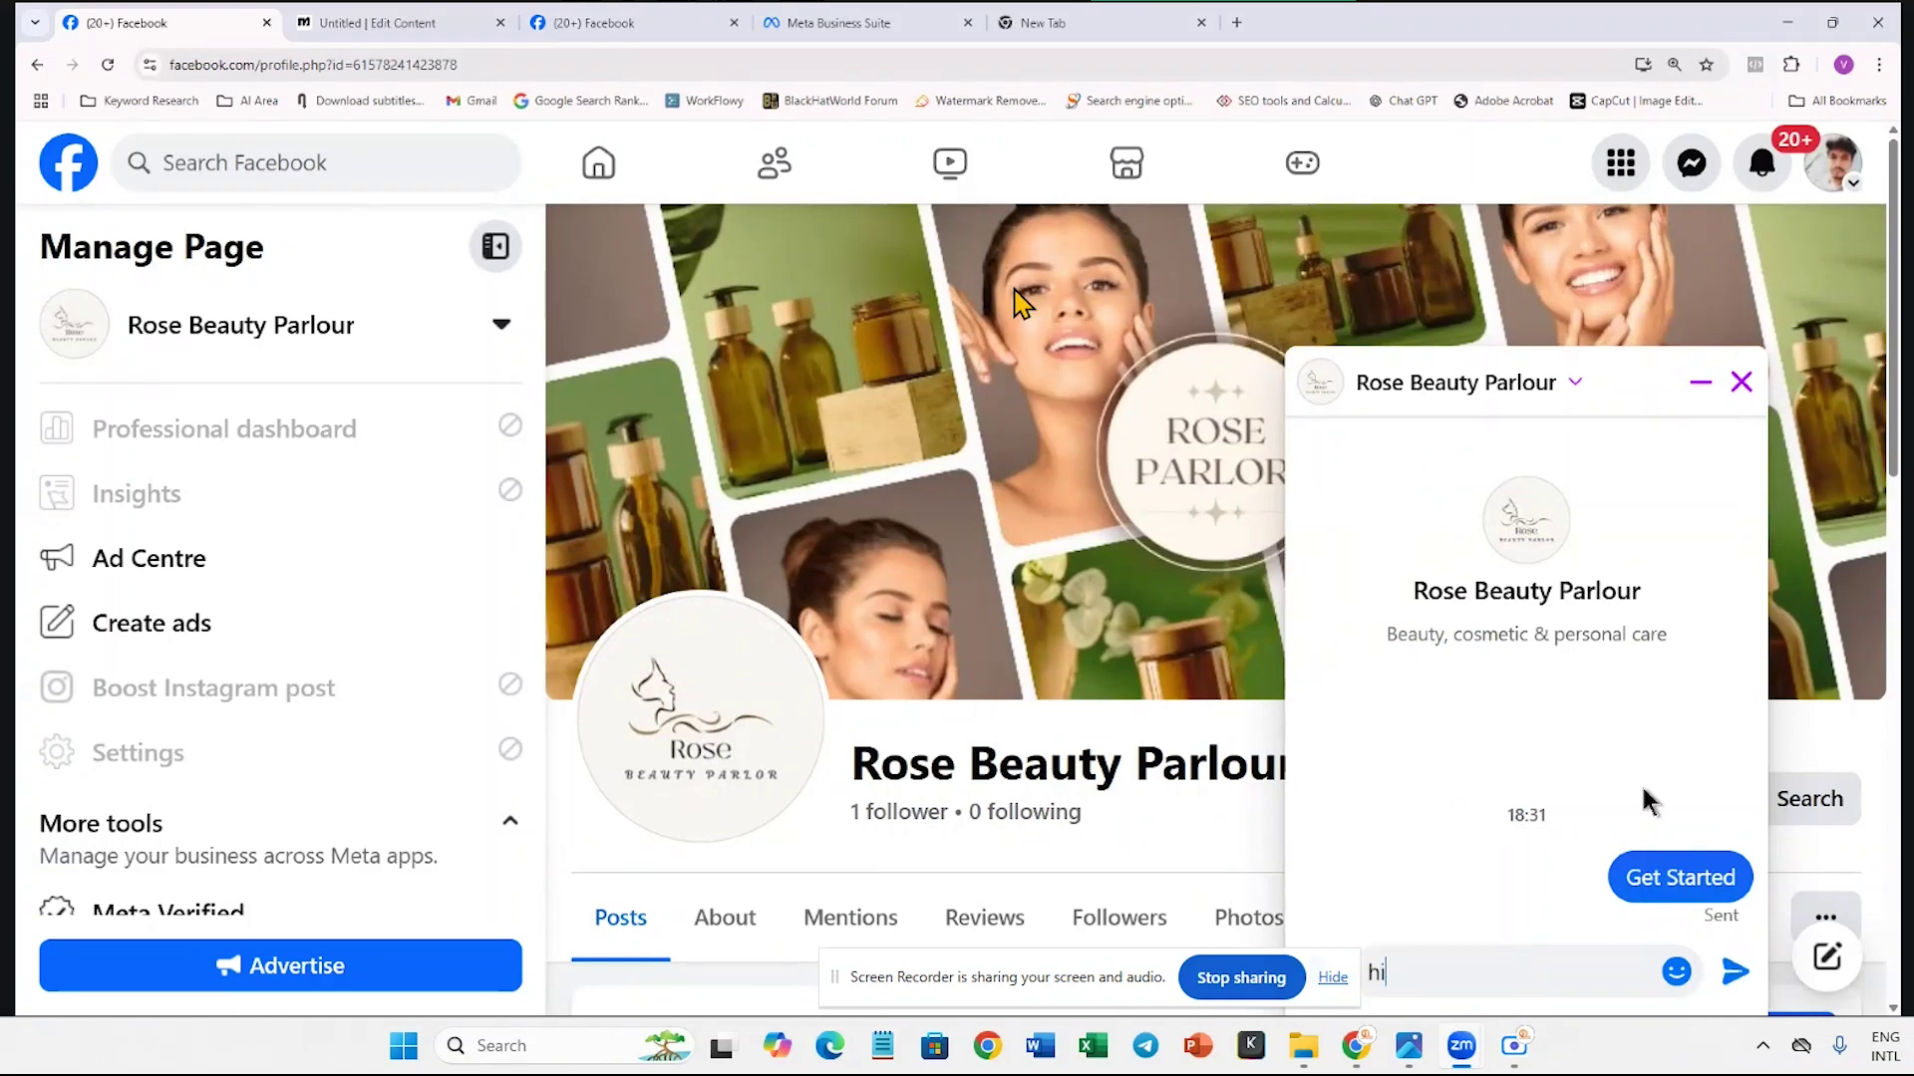
pyautogui.press('Return')
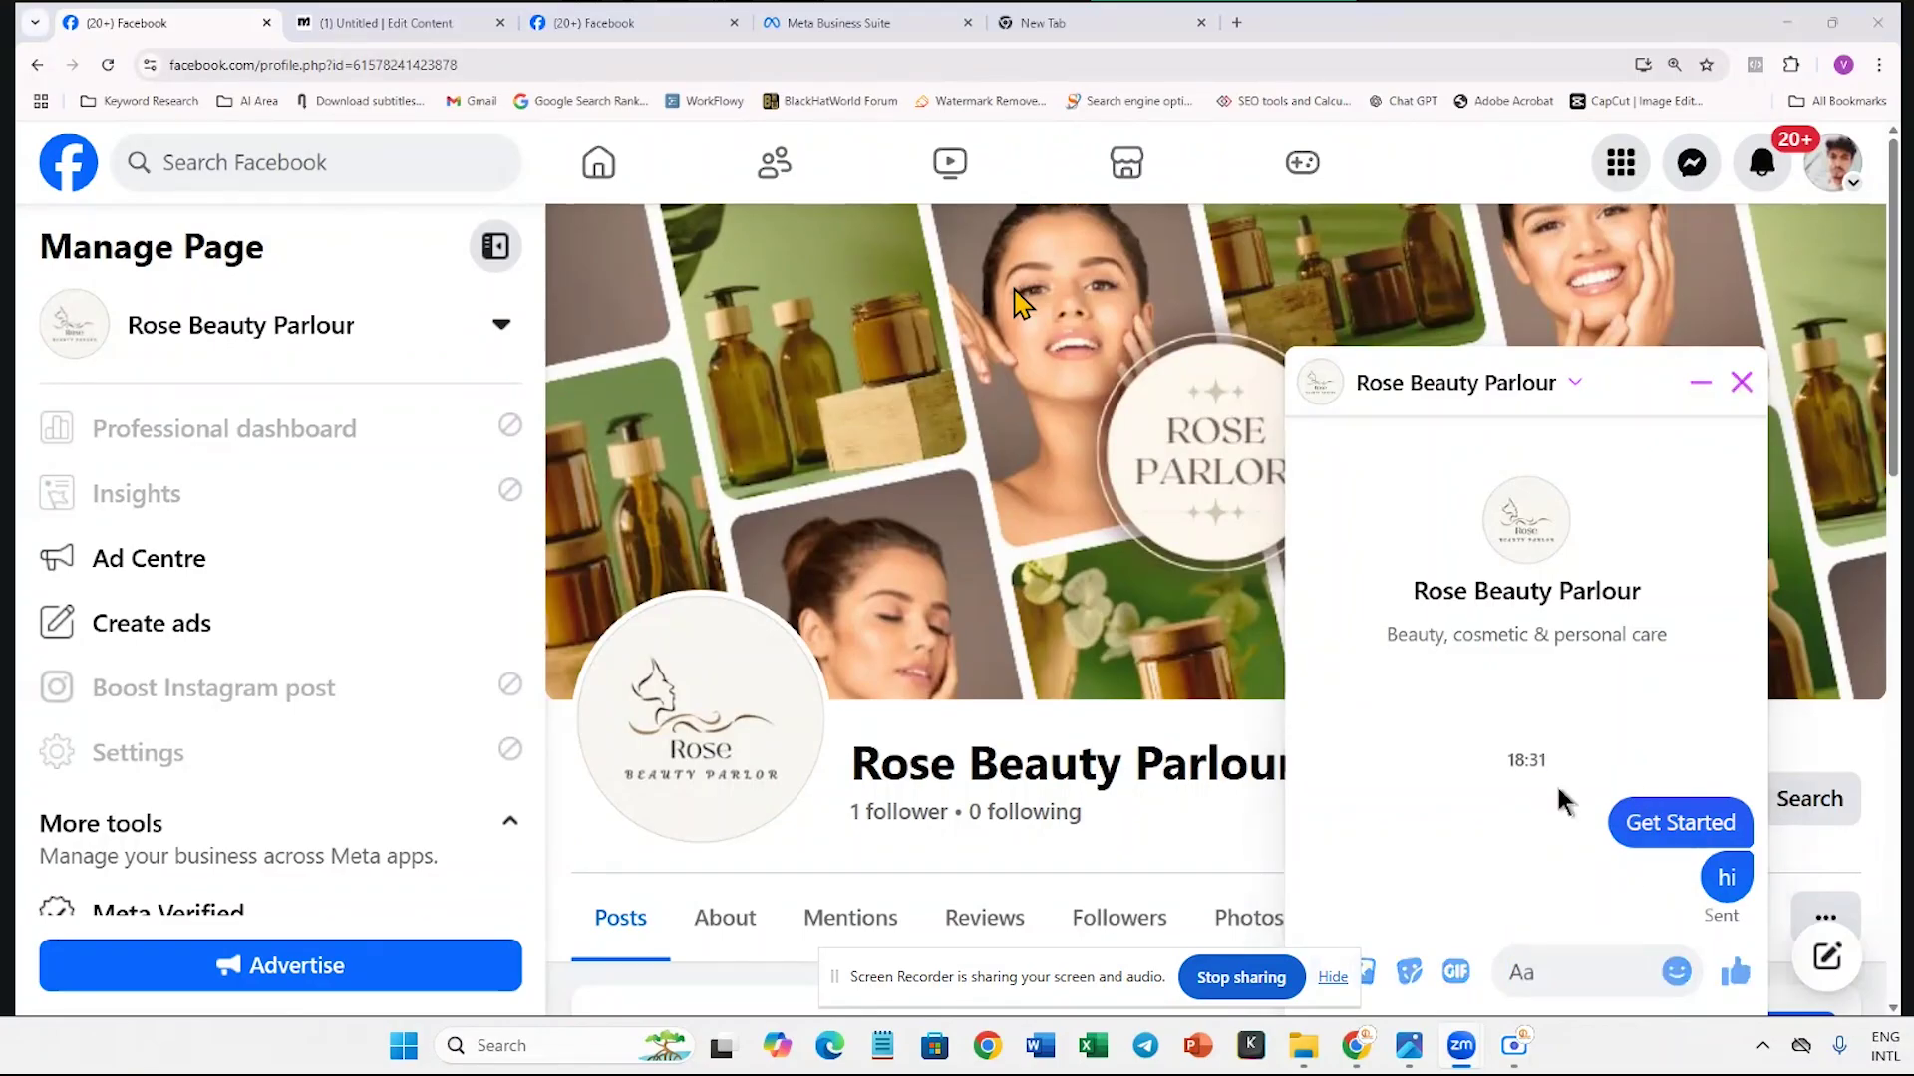
# Delete the test chat with Rose Beauty Parlour and open a fresh chat with the page.
pyautogui.click(1551, 393)
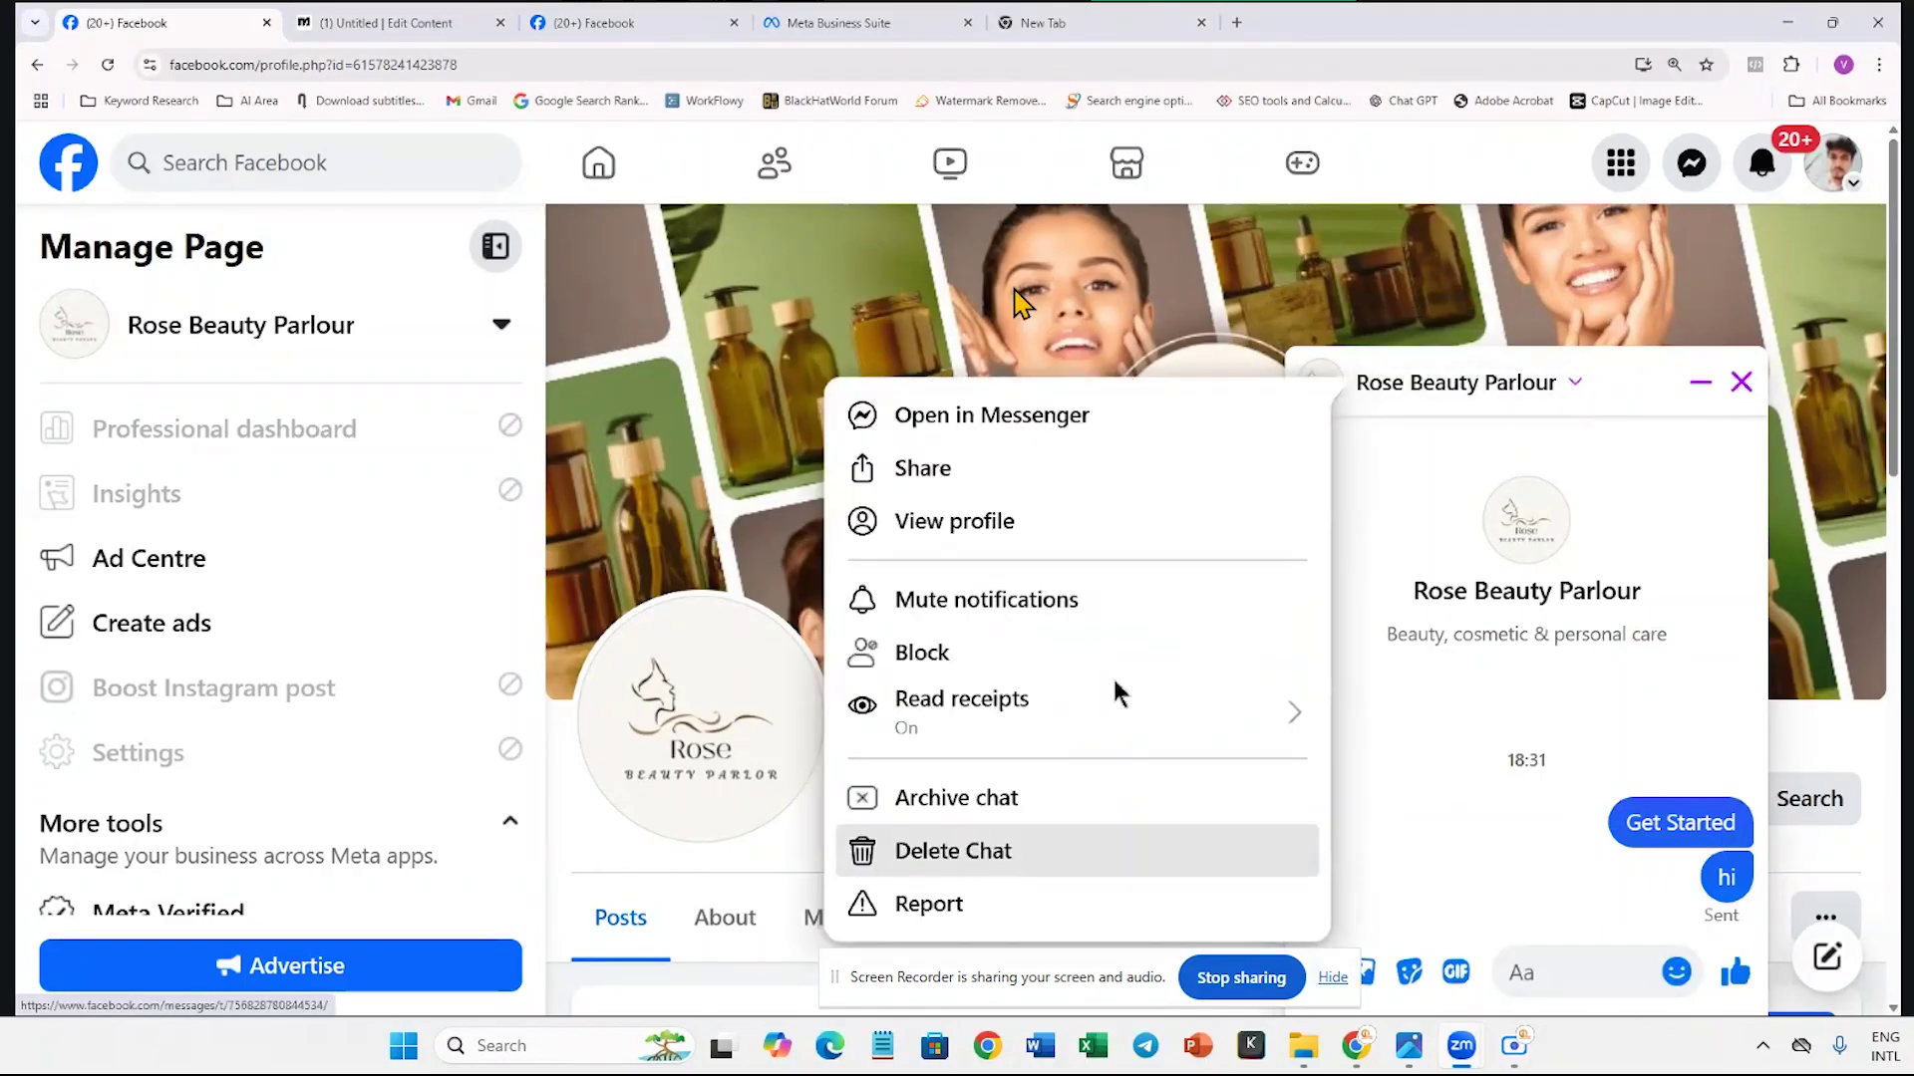
pyautogui.click(997, 850)
pyautogui.click(1247, 643)
pyautogui.click(1481, 816)
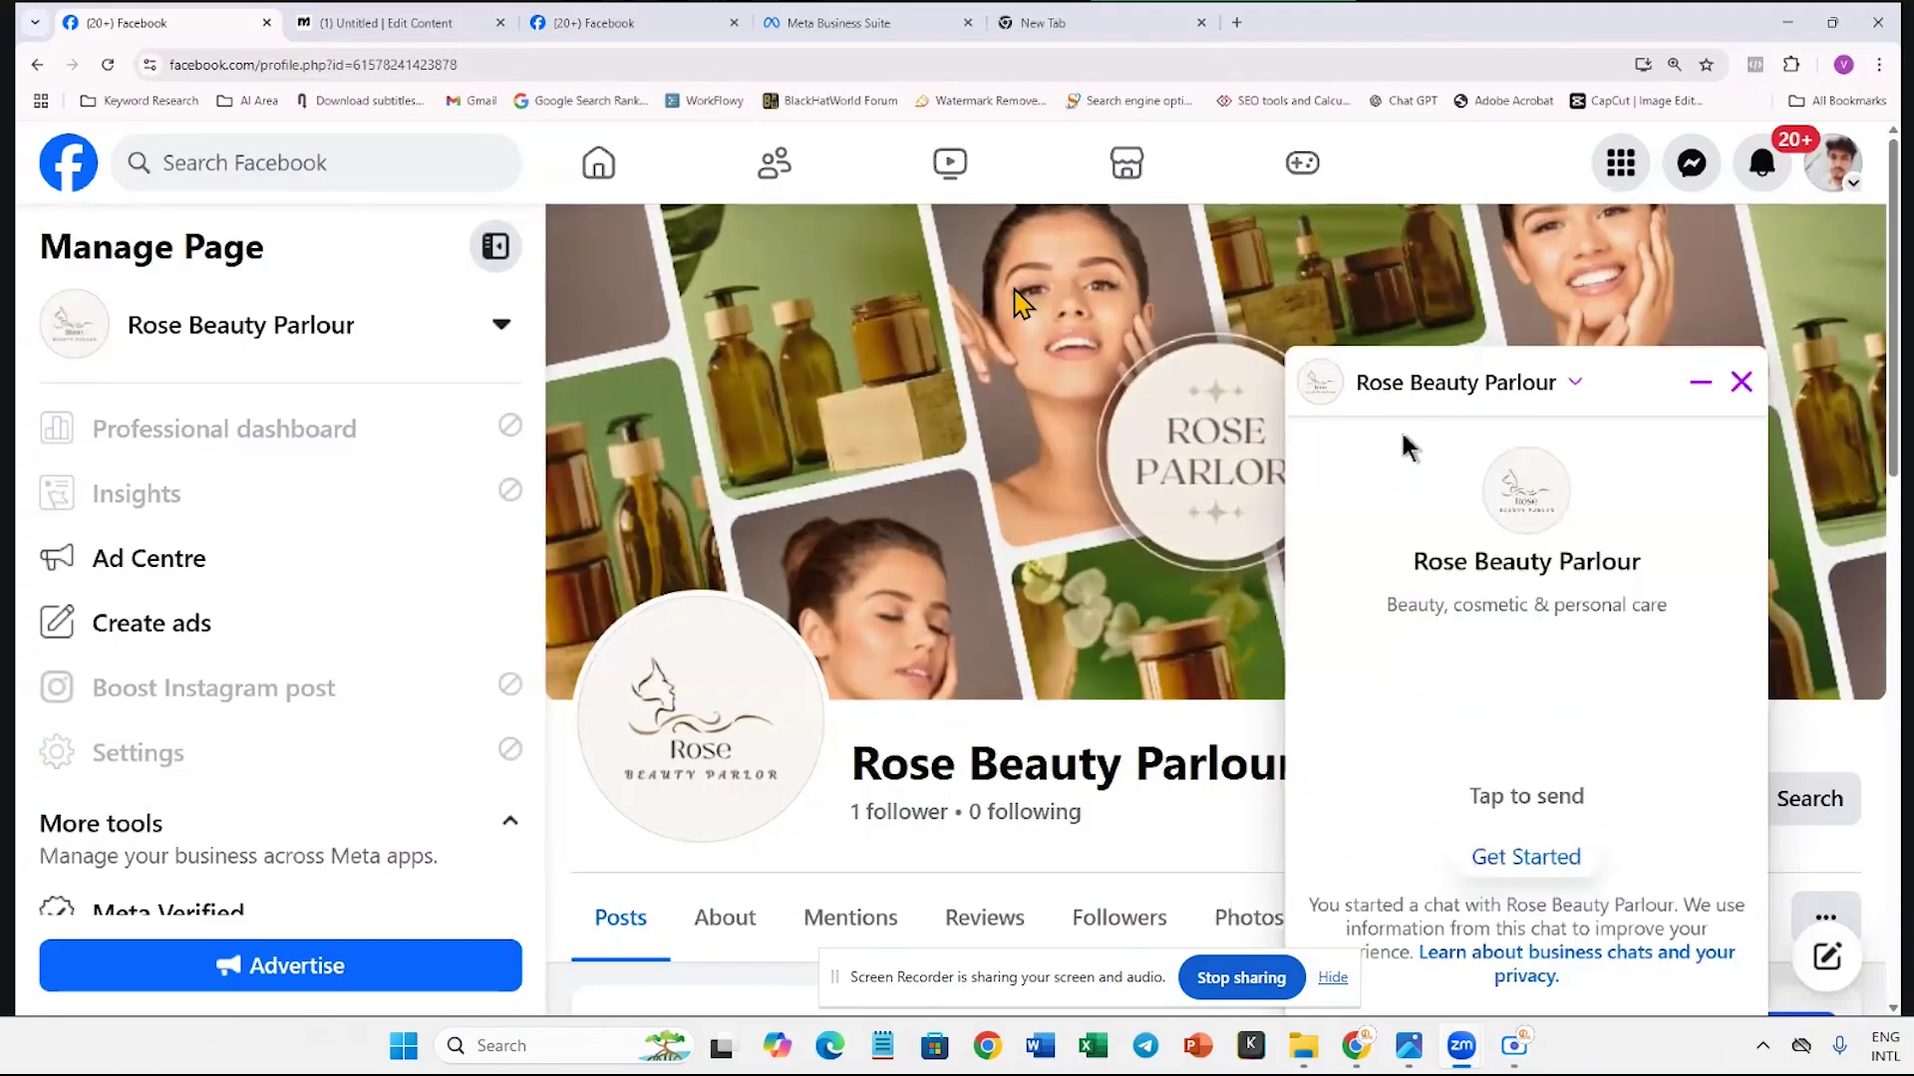
# Return to the Manychat flow, set the preview mode to In Facebook and start the preview.
pyautogui.click(366, 30)
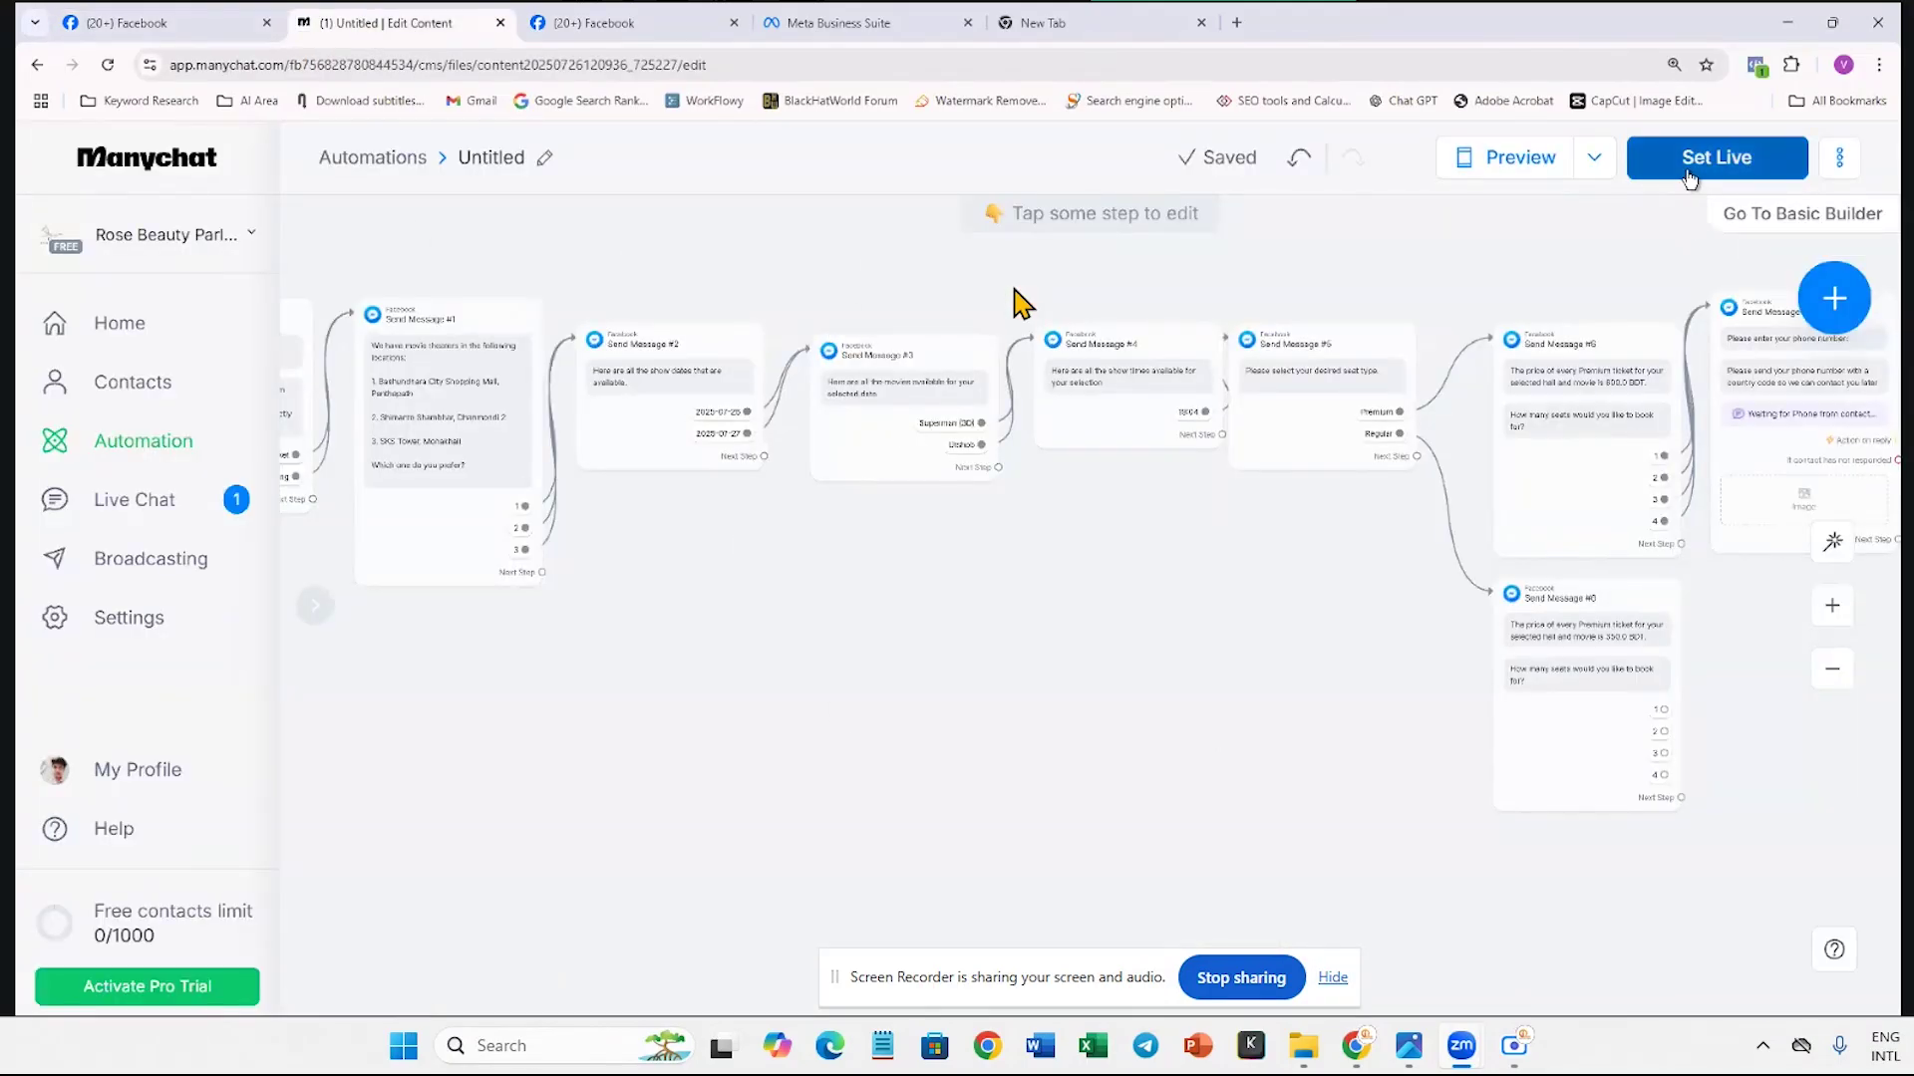
pyautogui.click(1441, 167)
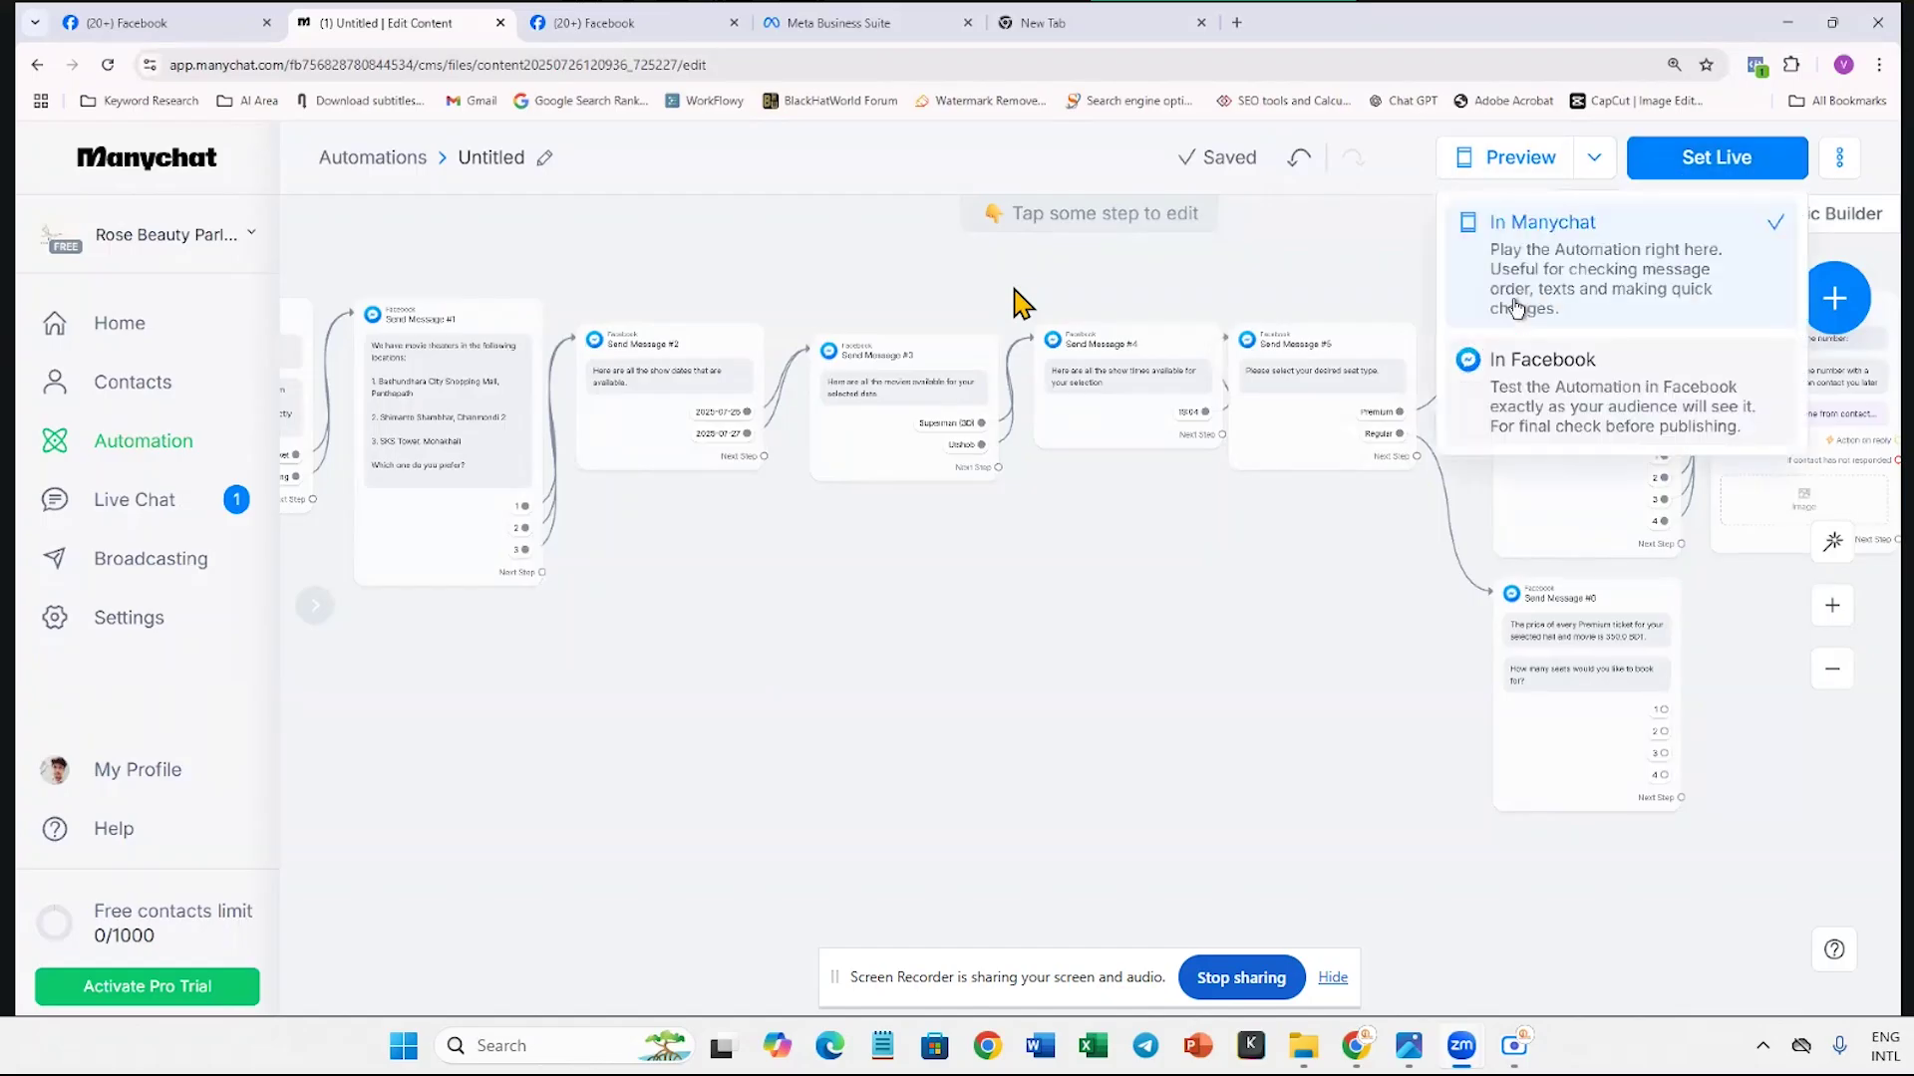
pyautogui.click(1575, 385)
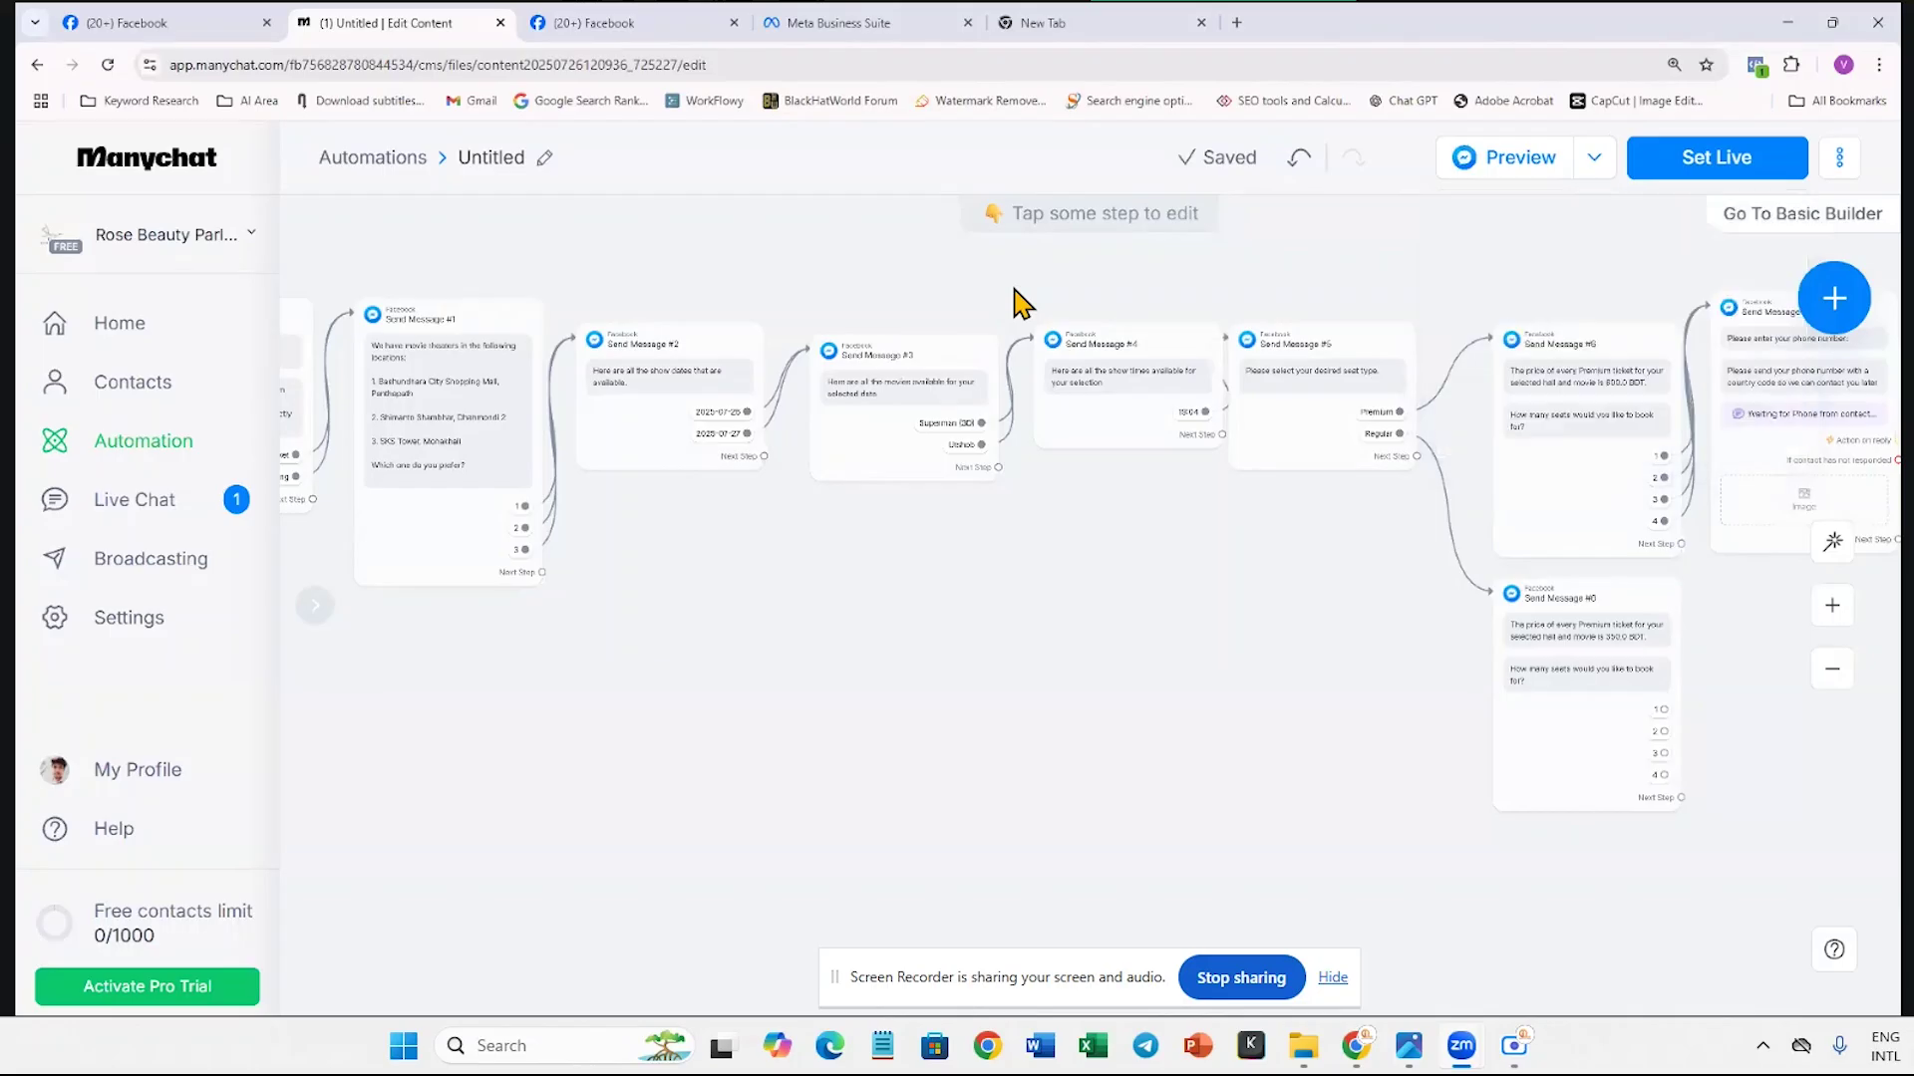
pyautogui.click(1512, 164)
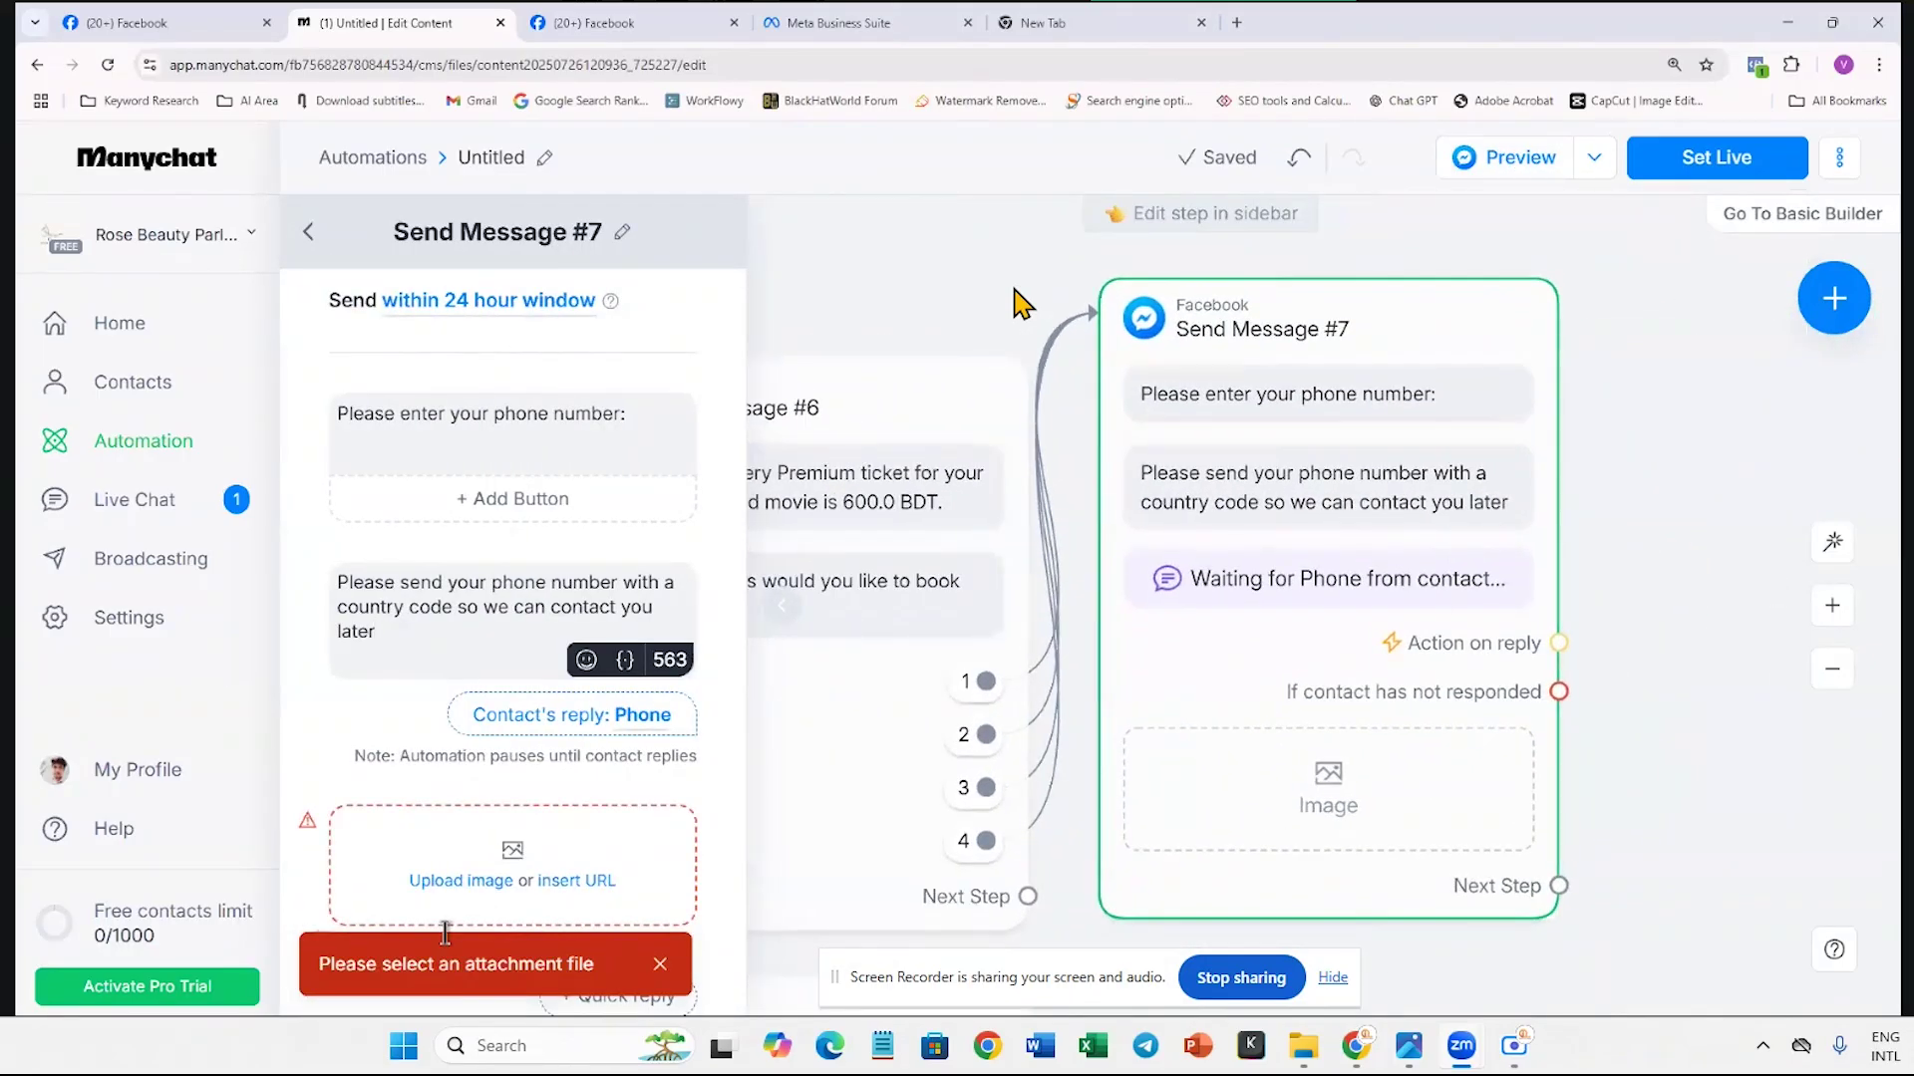
# Upload "Green Brown Cosmetics Beauty Photo Collage Facebook Cover.png" into the empty image block of Send Message #7 and retry the preview.
pyautogui.click(469, 887)
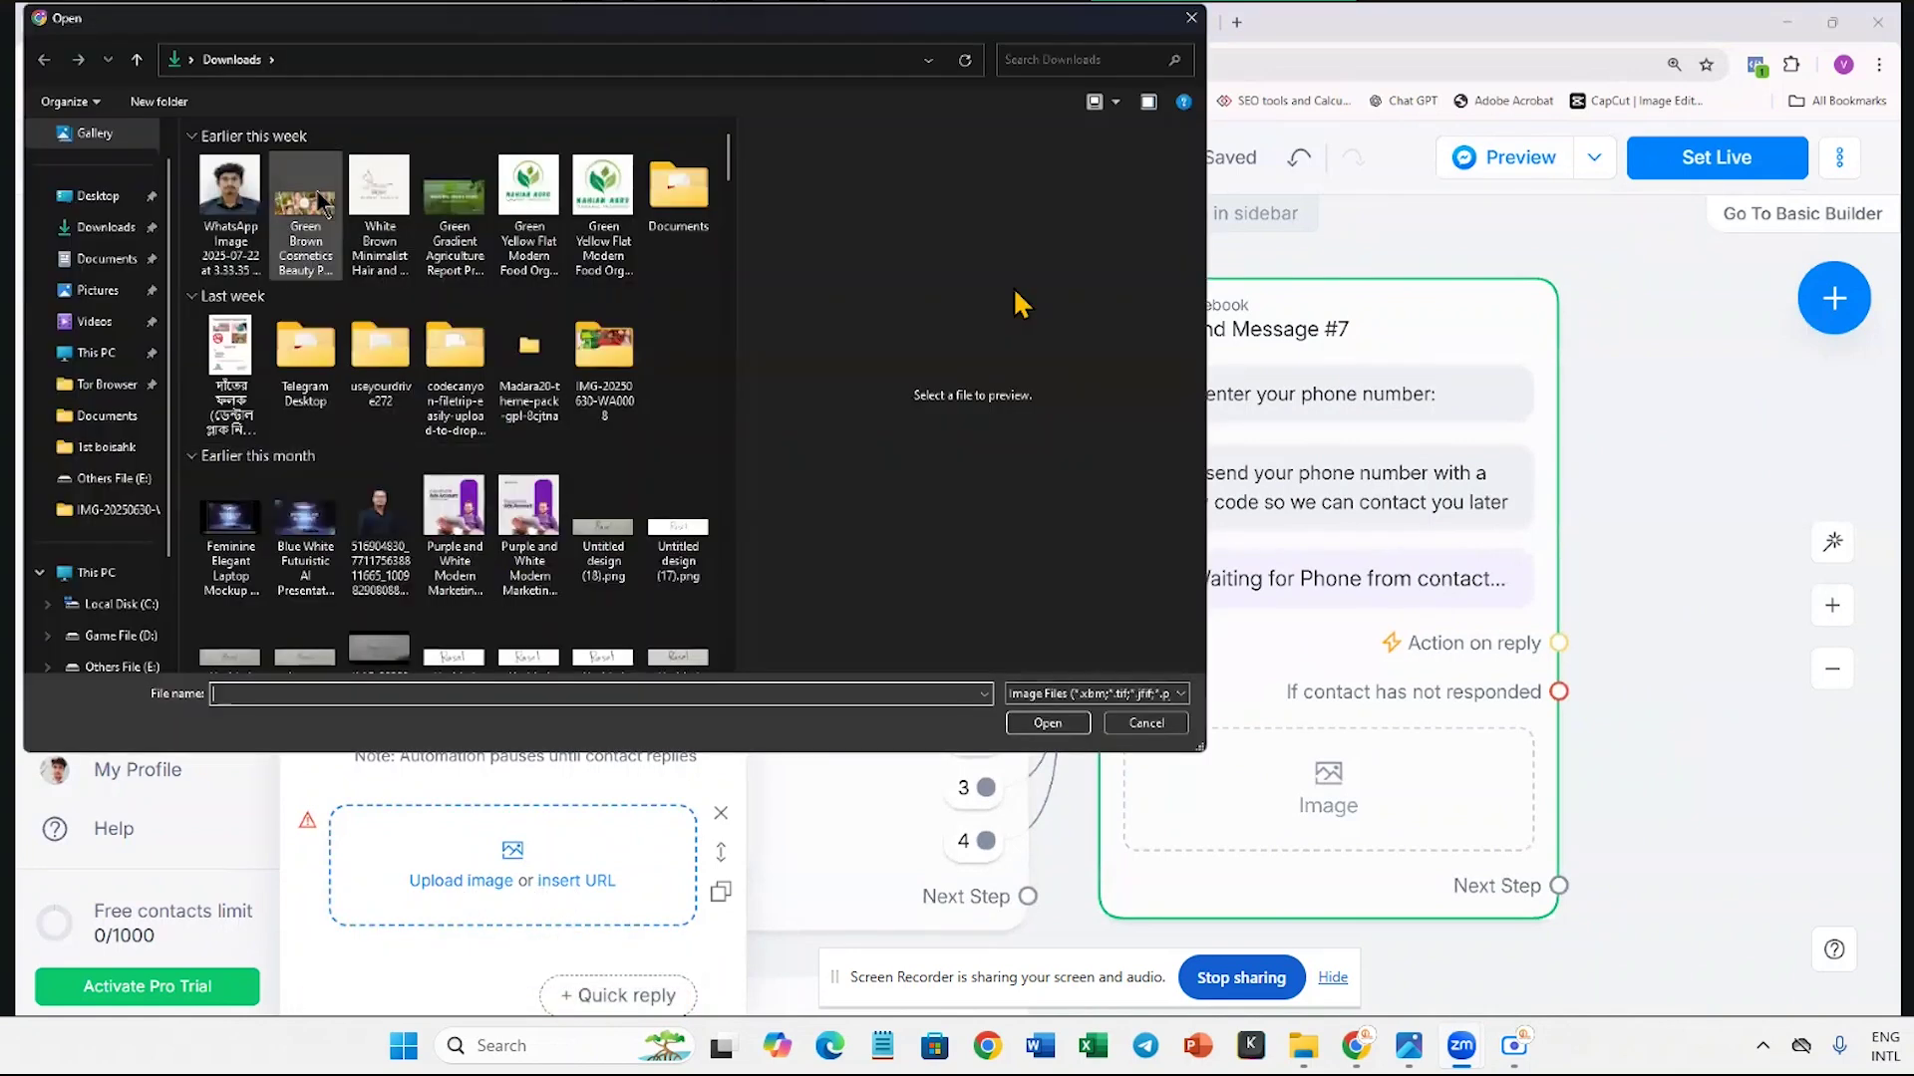
pyautogui.click(324, 200)
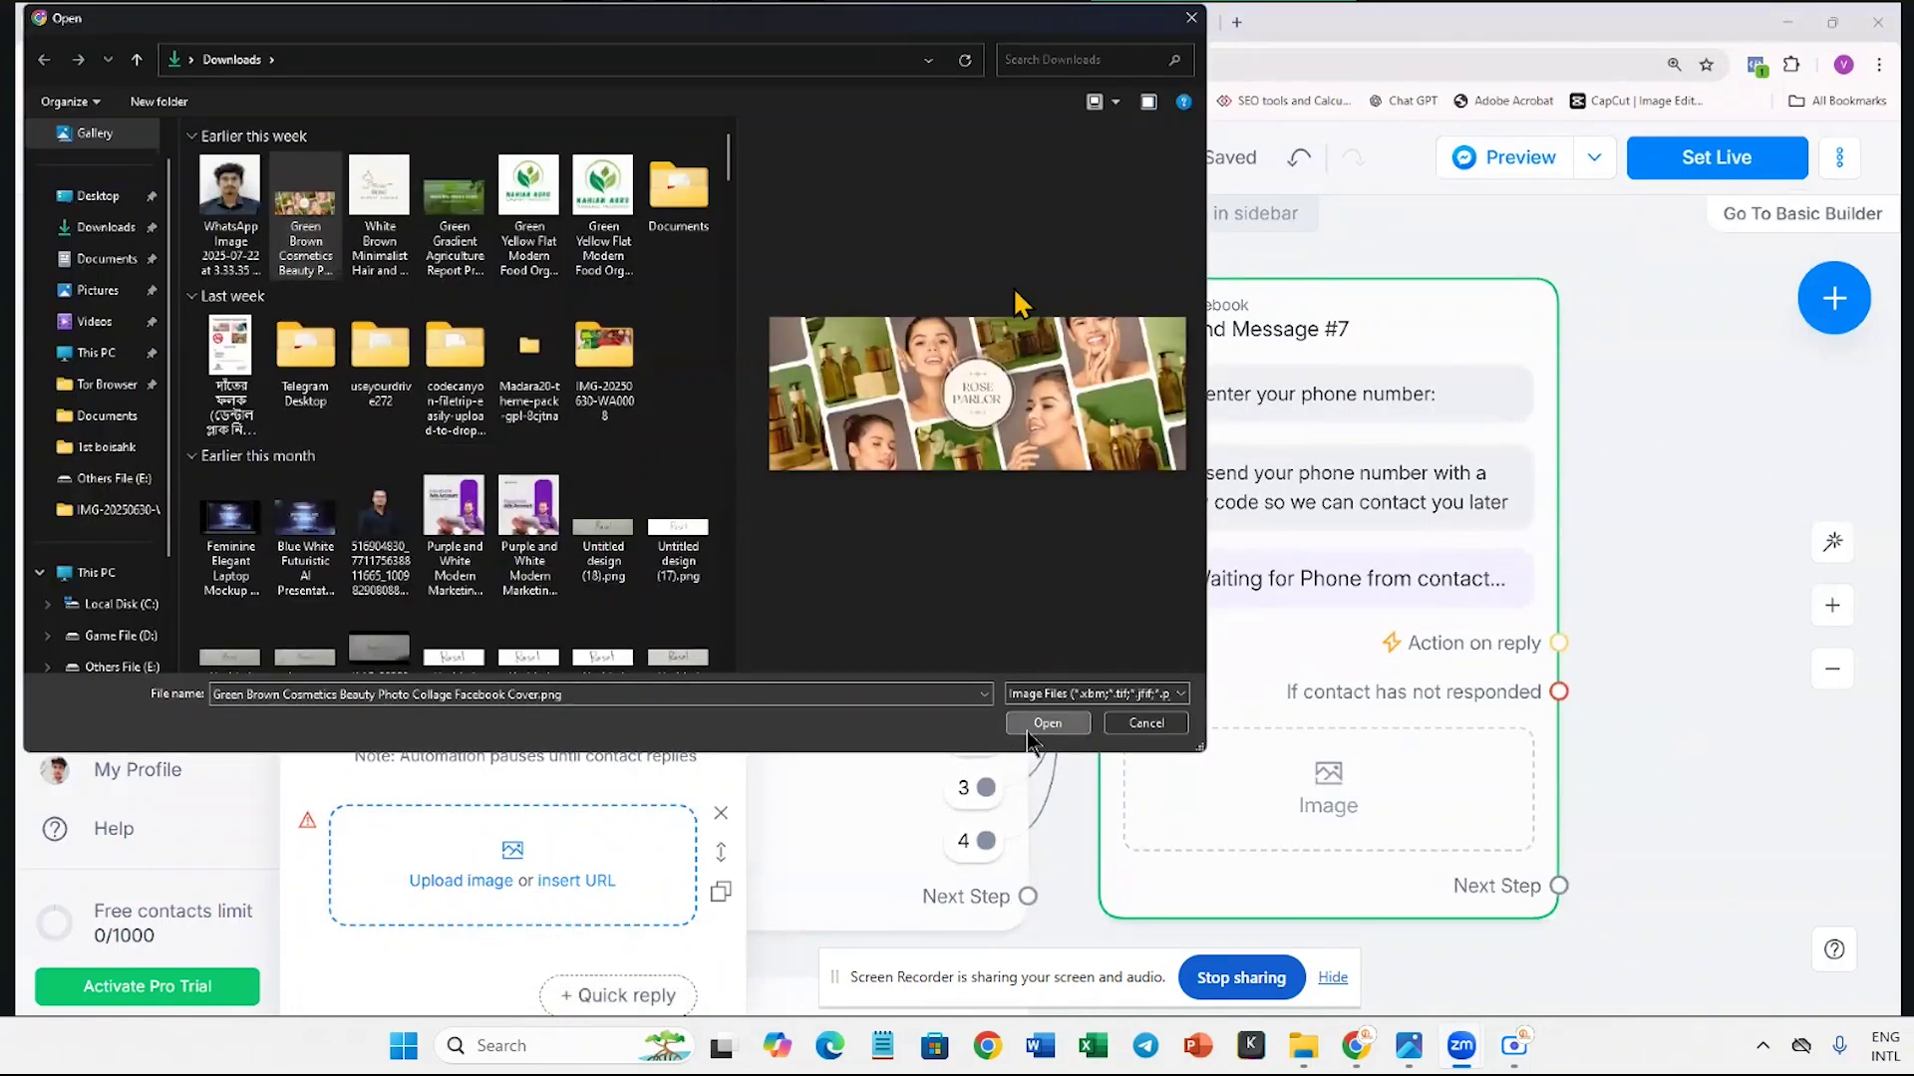
pyautogui.click(1037, 725)
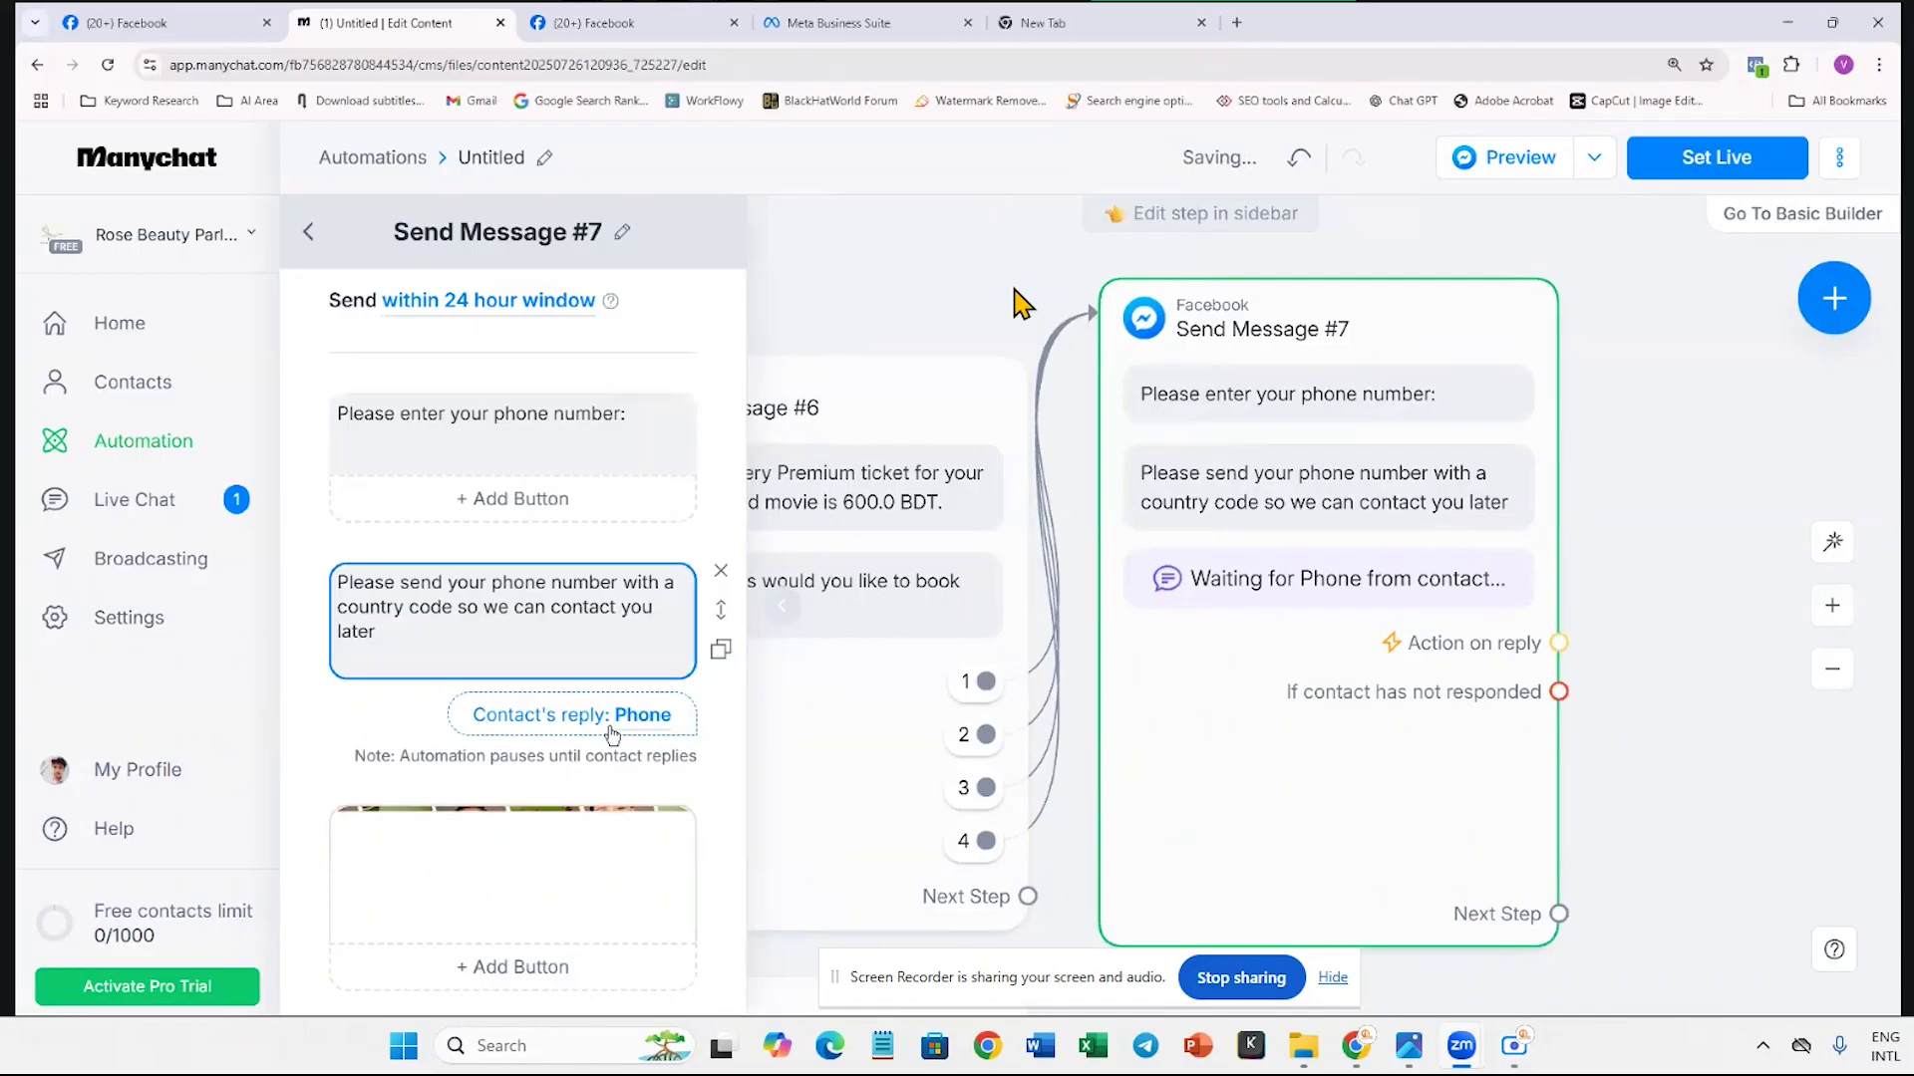
pyautogui.scroll(-2, 612, 735)
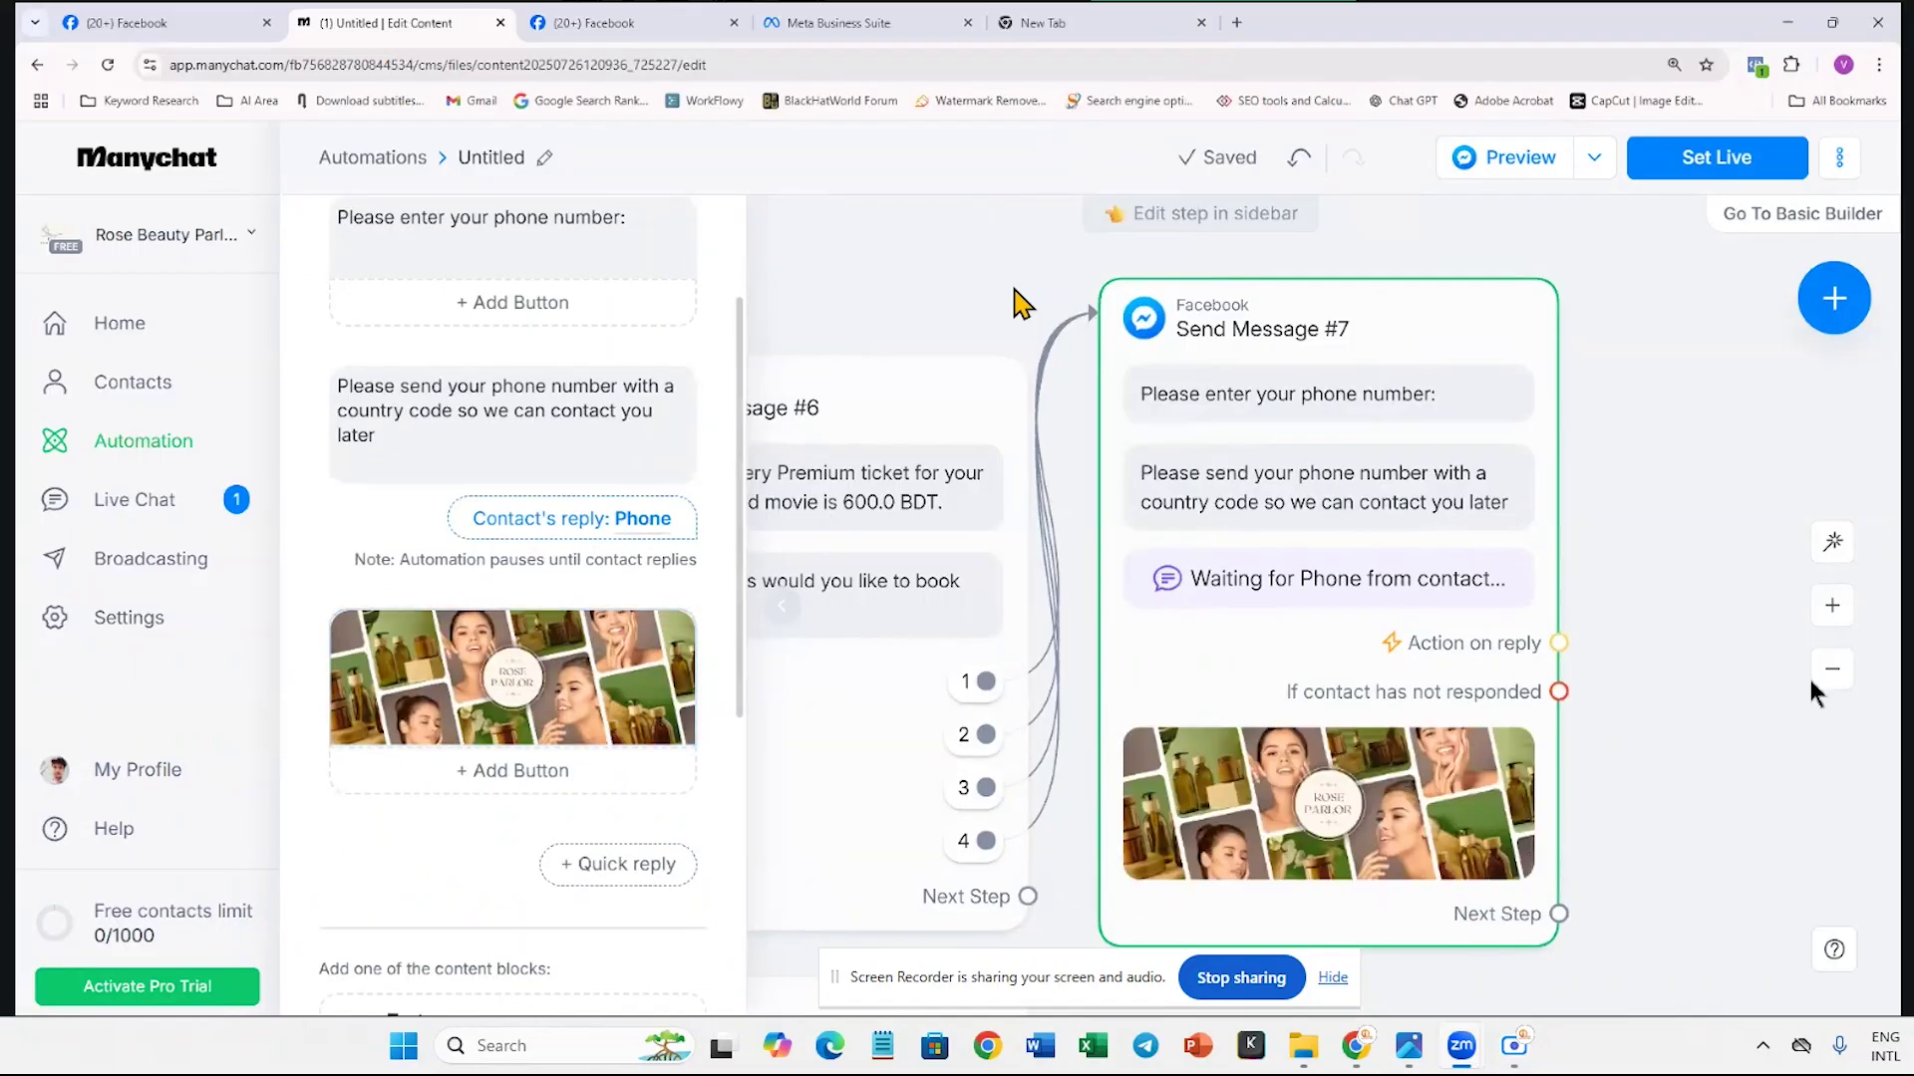
pyautogui.click(1492, 167)
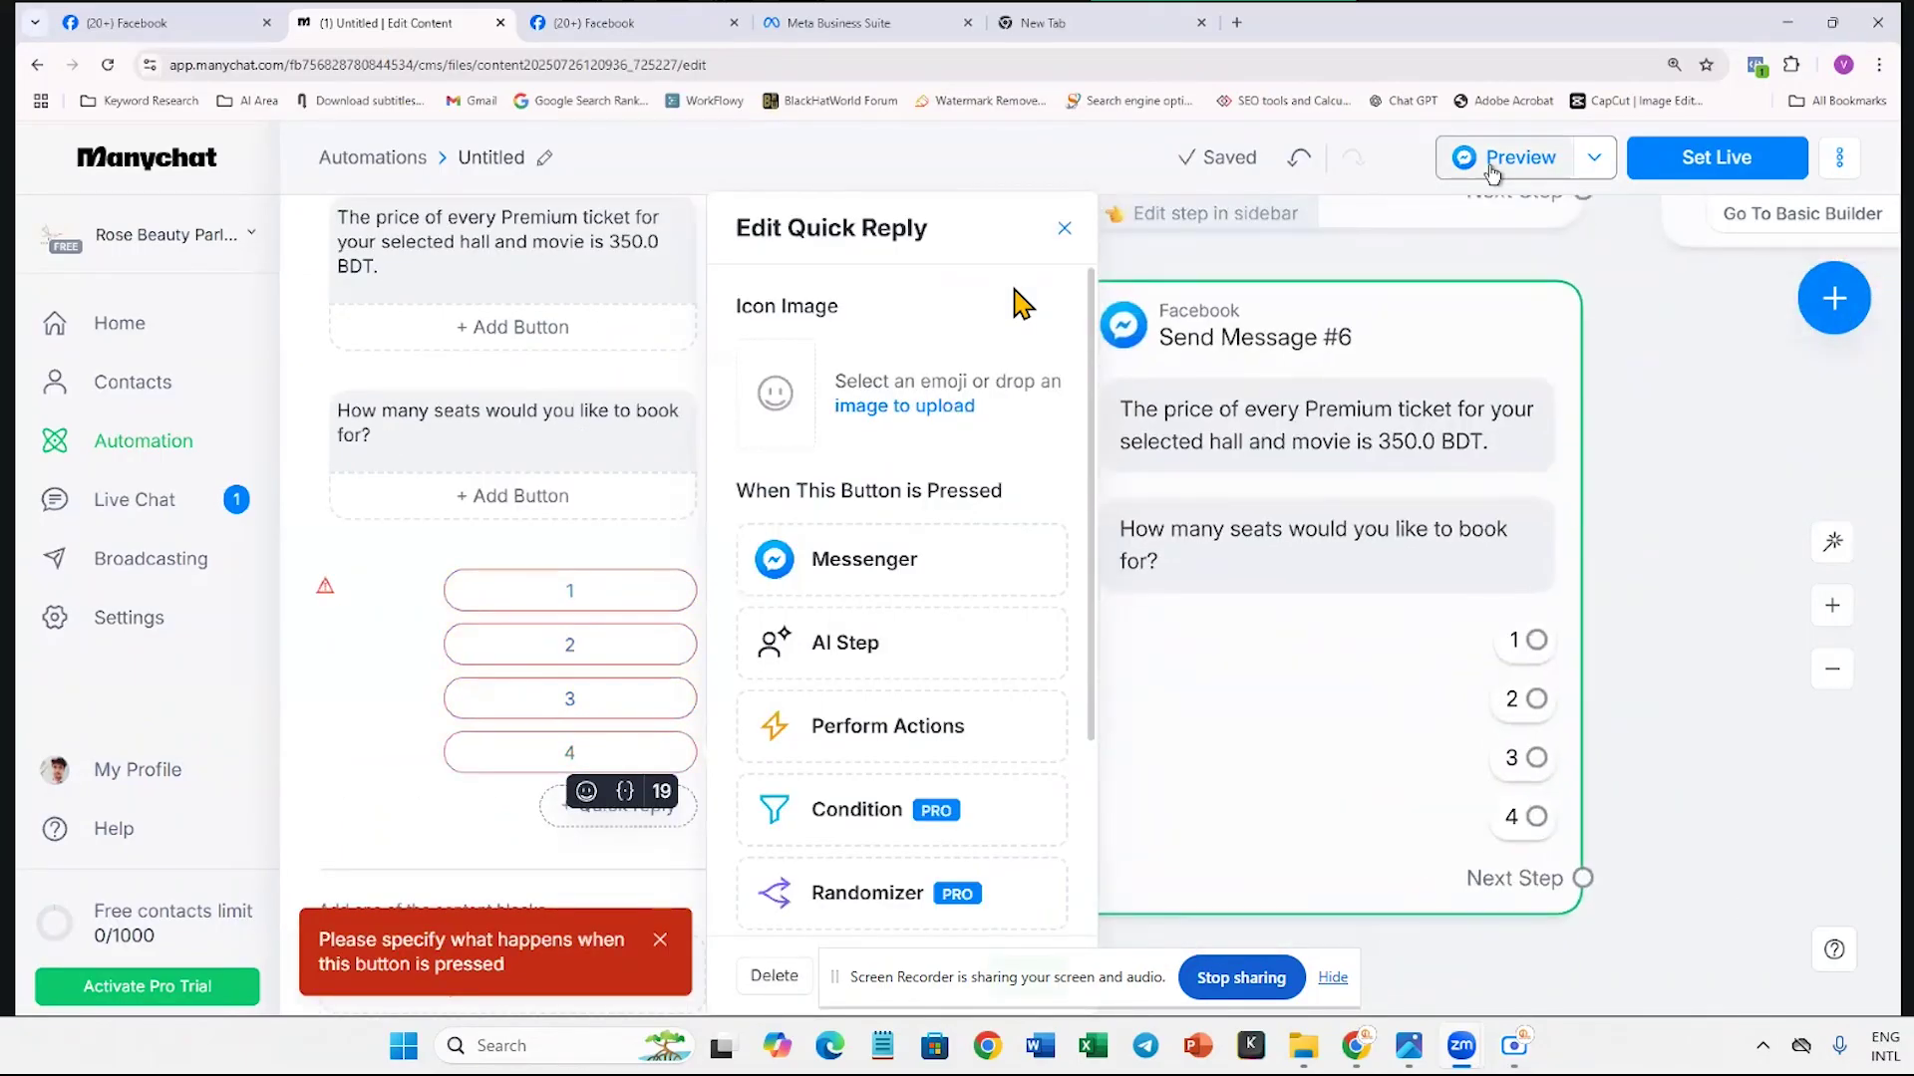
# Close the quick reply editor and move the Send Message #7 step farther away from the two Send Message #6 steps.
pyautogui.click(1645, 773)
pyautogui.moveTo(1692, 709); pyautogui.dragTo(1230, 714)
pyautogui.scroll(-3, 905, 838)
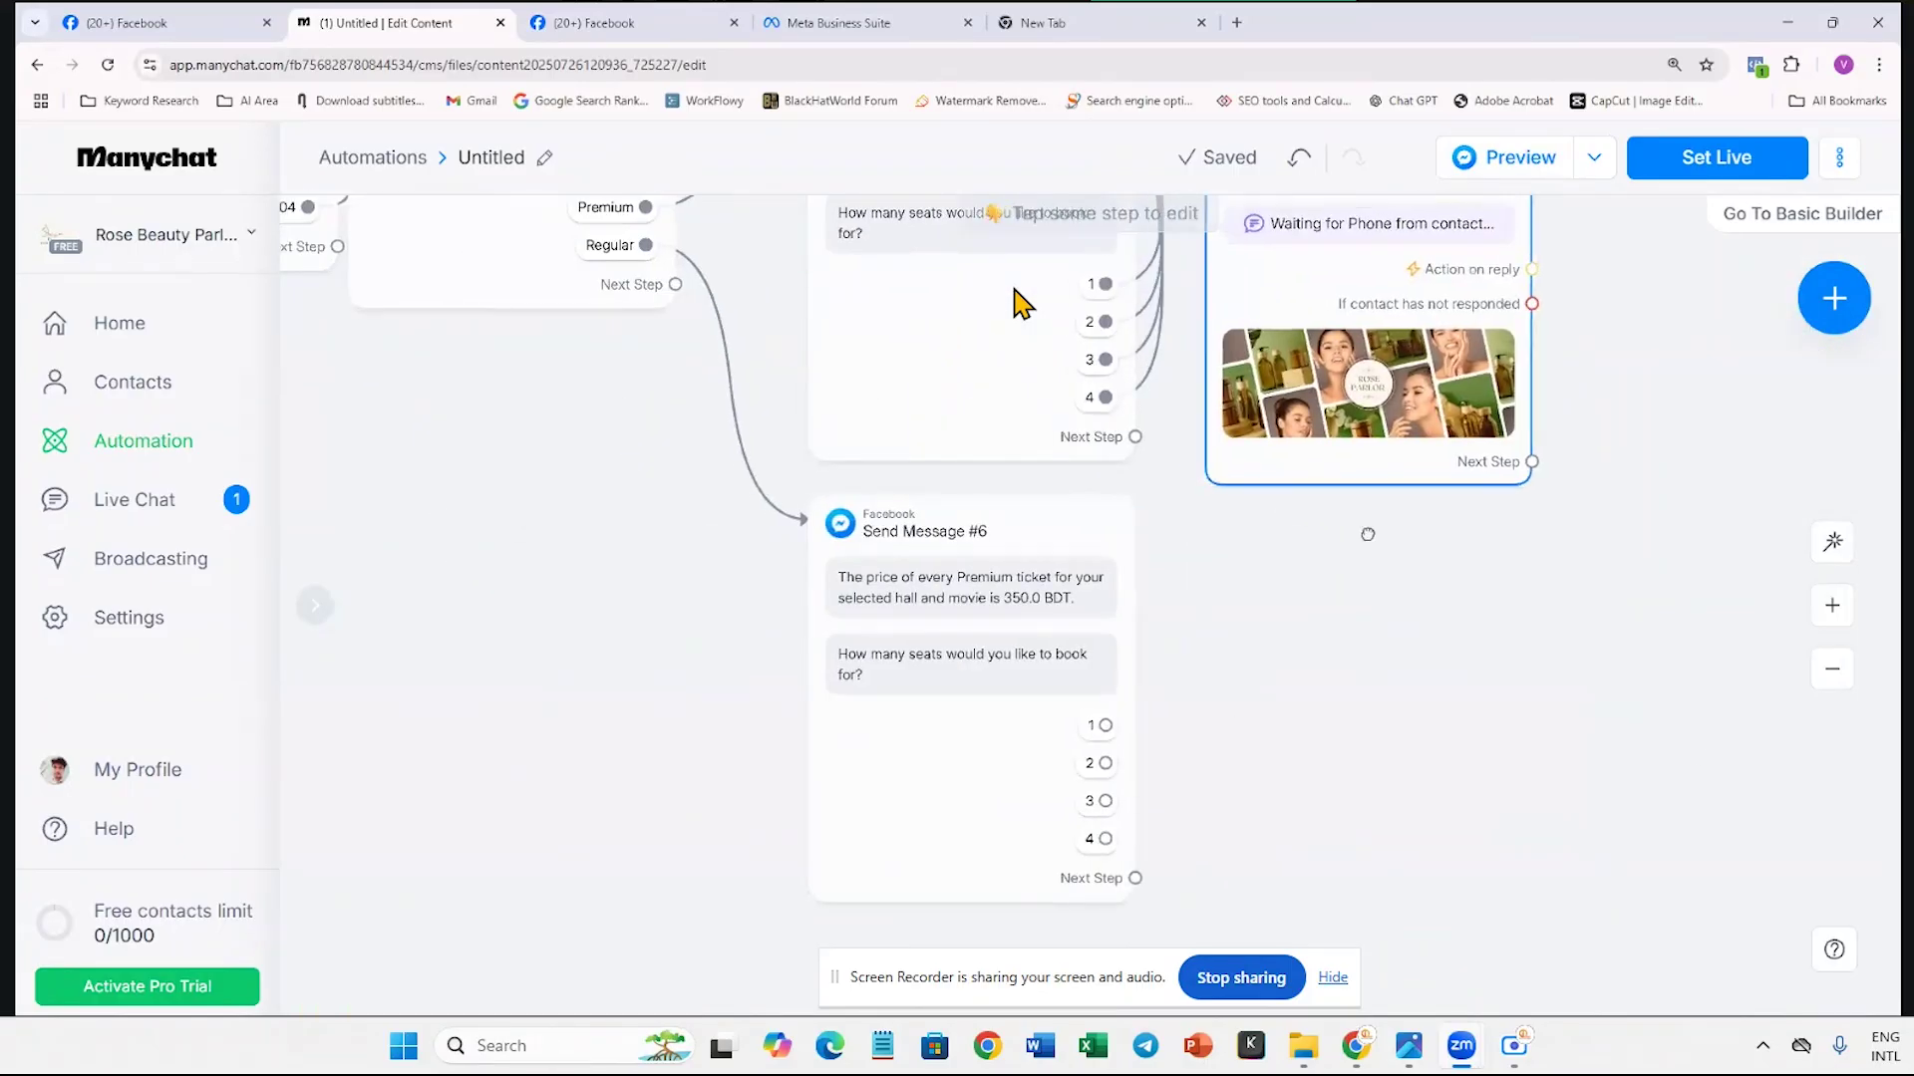
pyautogui.moveTo(1367, 535); pyautogui.dragTo(1638, 829)
# Connect quick replies 1, 2 and 3 of the 350.0 BDT Send Message #6 step to Send Message #7.
pyautogui.click(1104, 725)
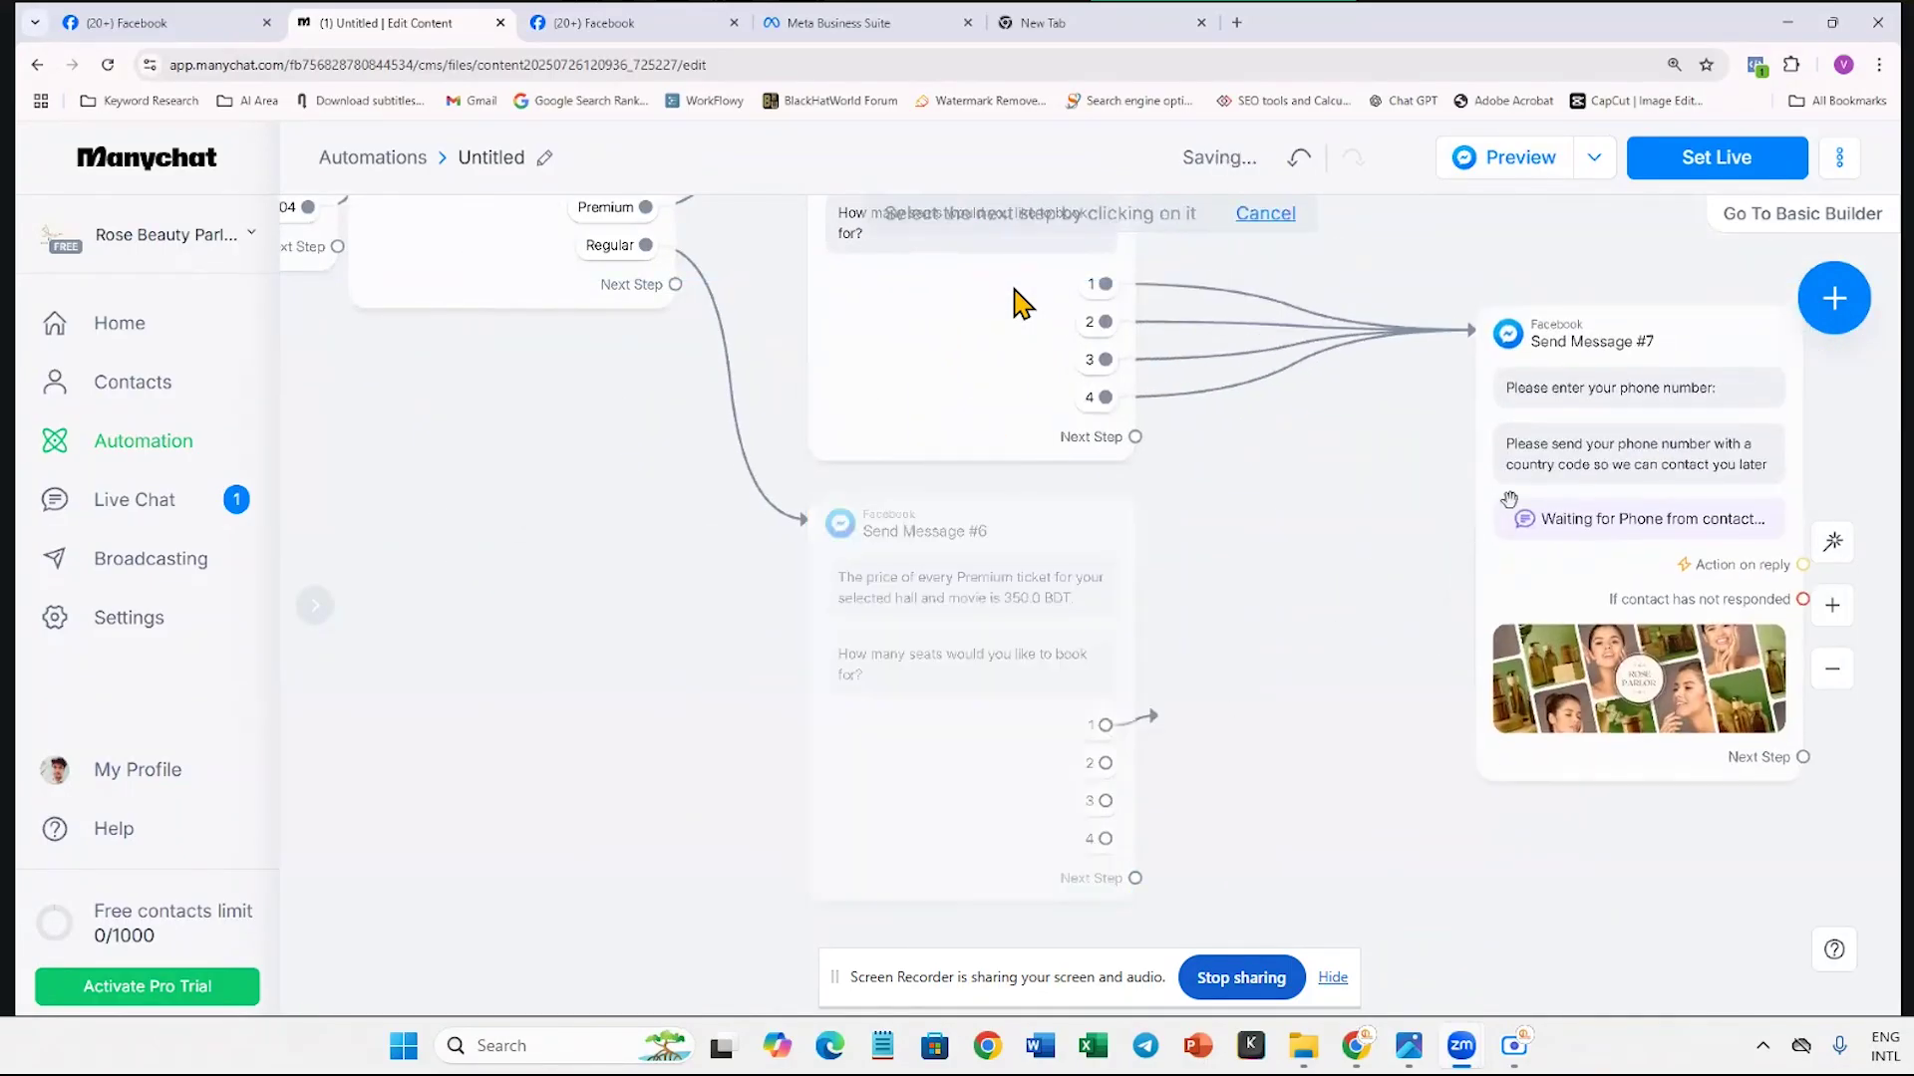
pyautogui.click(1509, 498)
pyautogui.click(1104, 761)
pyautogui.click(1488, 511)
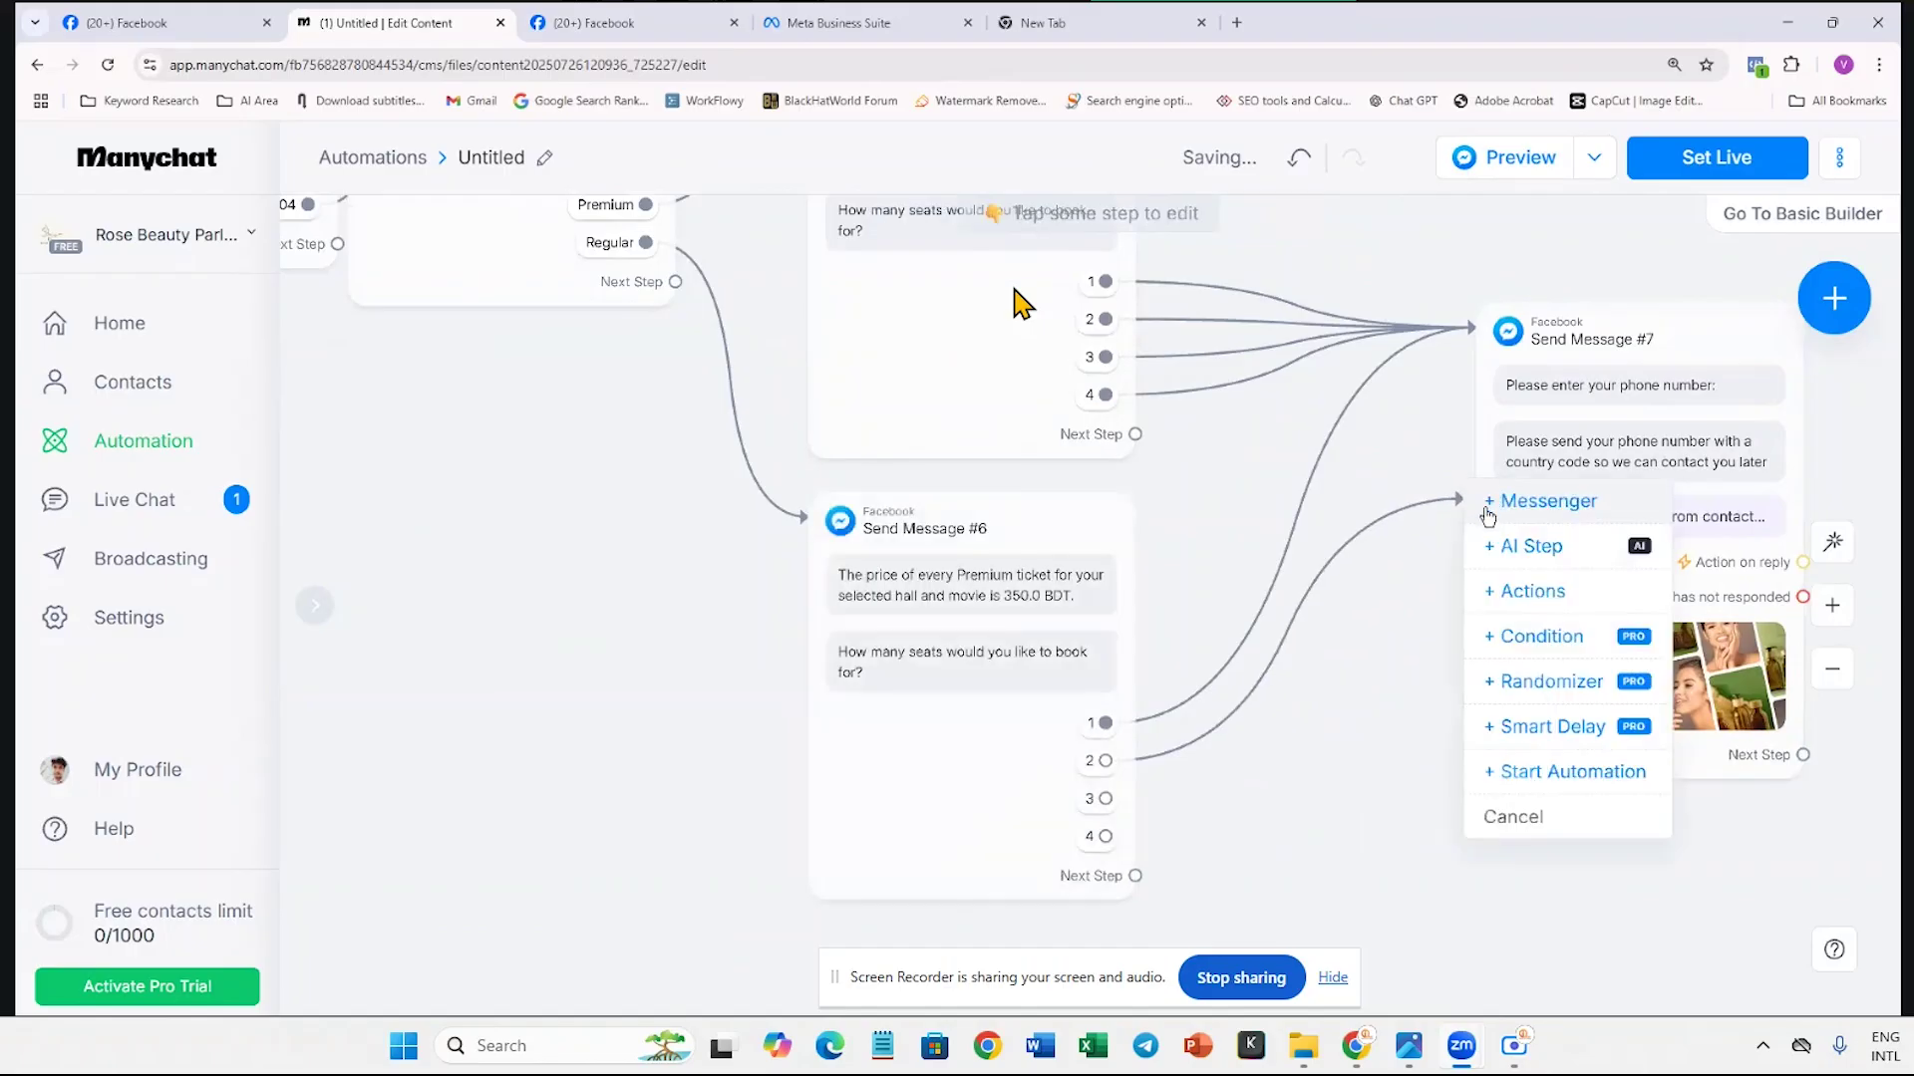
pyautogui.click(1433, 538)
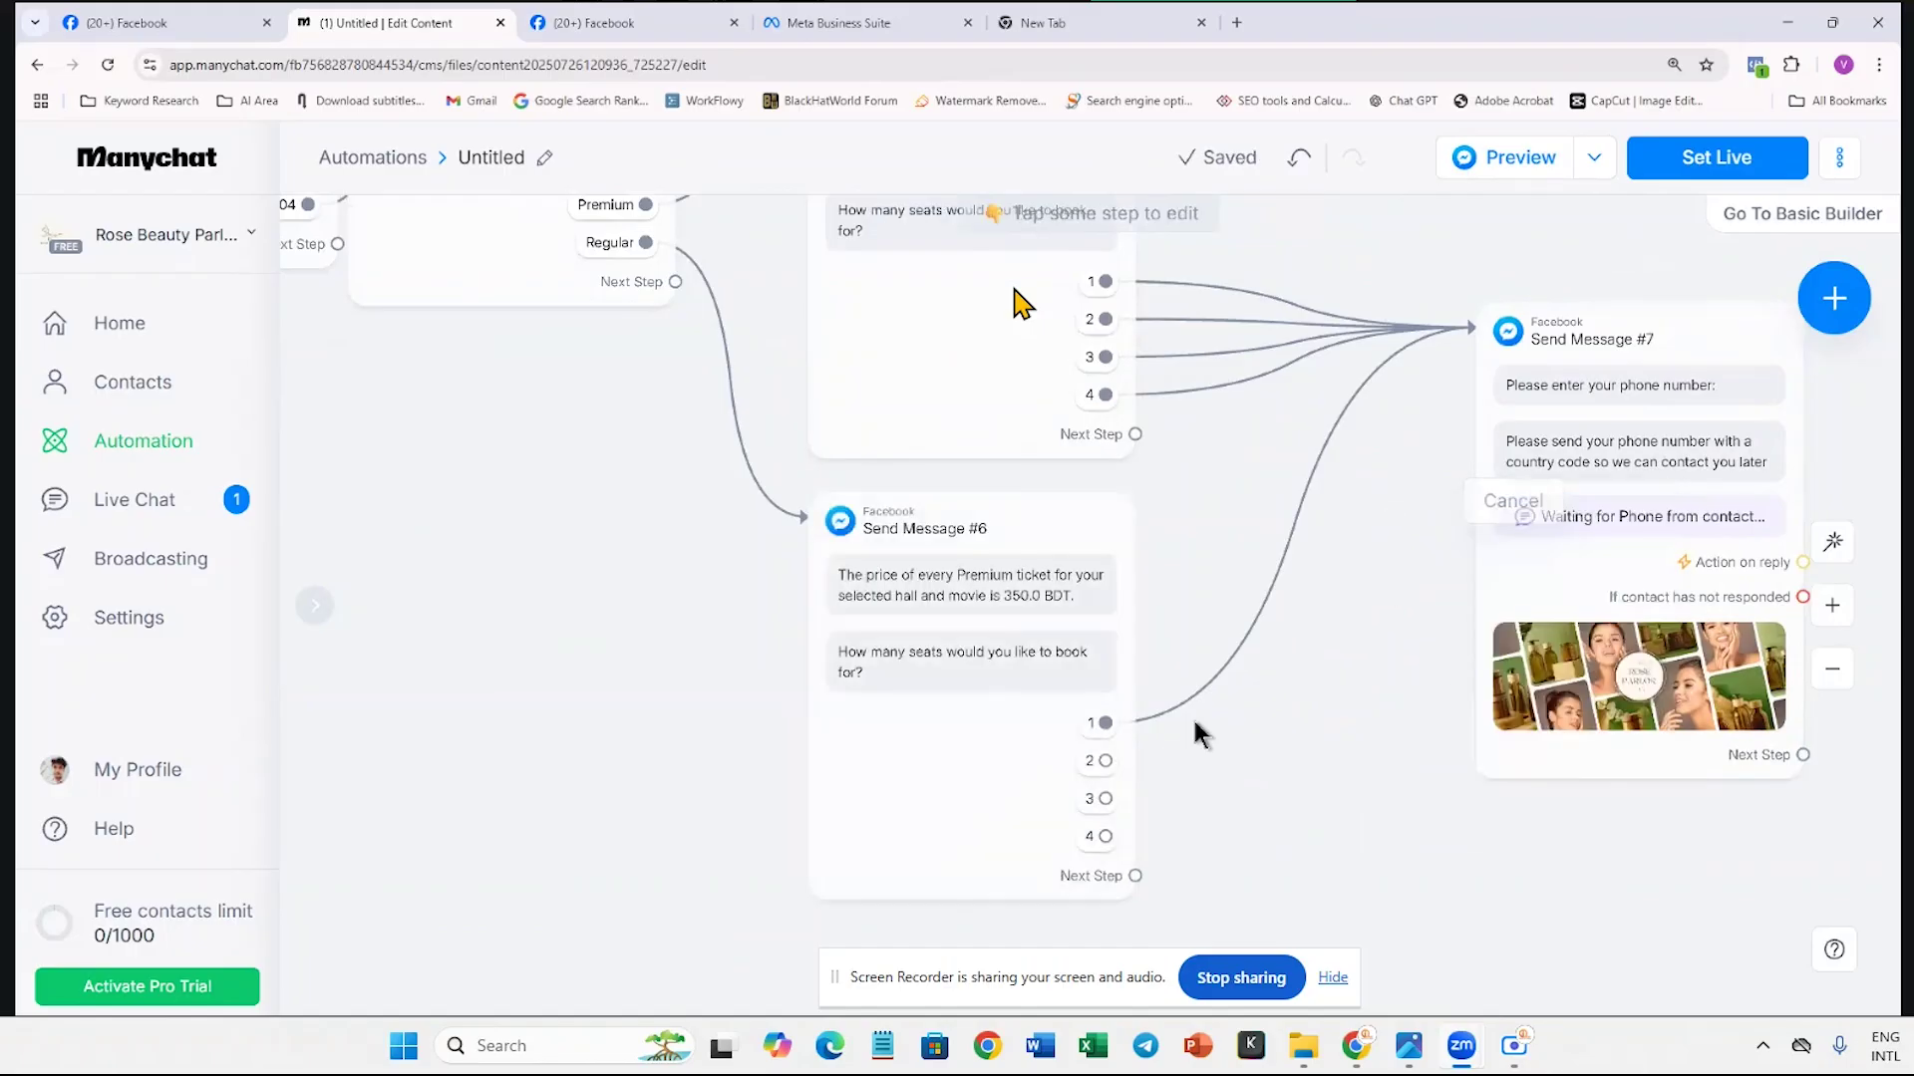
pyautogui.click(1104, 798)
pyautogui.click(1554, 469)
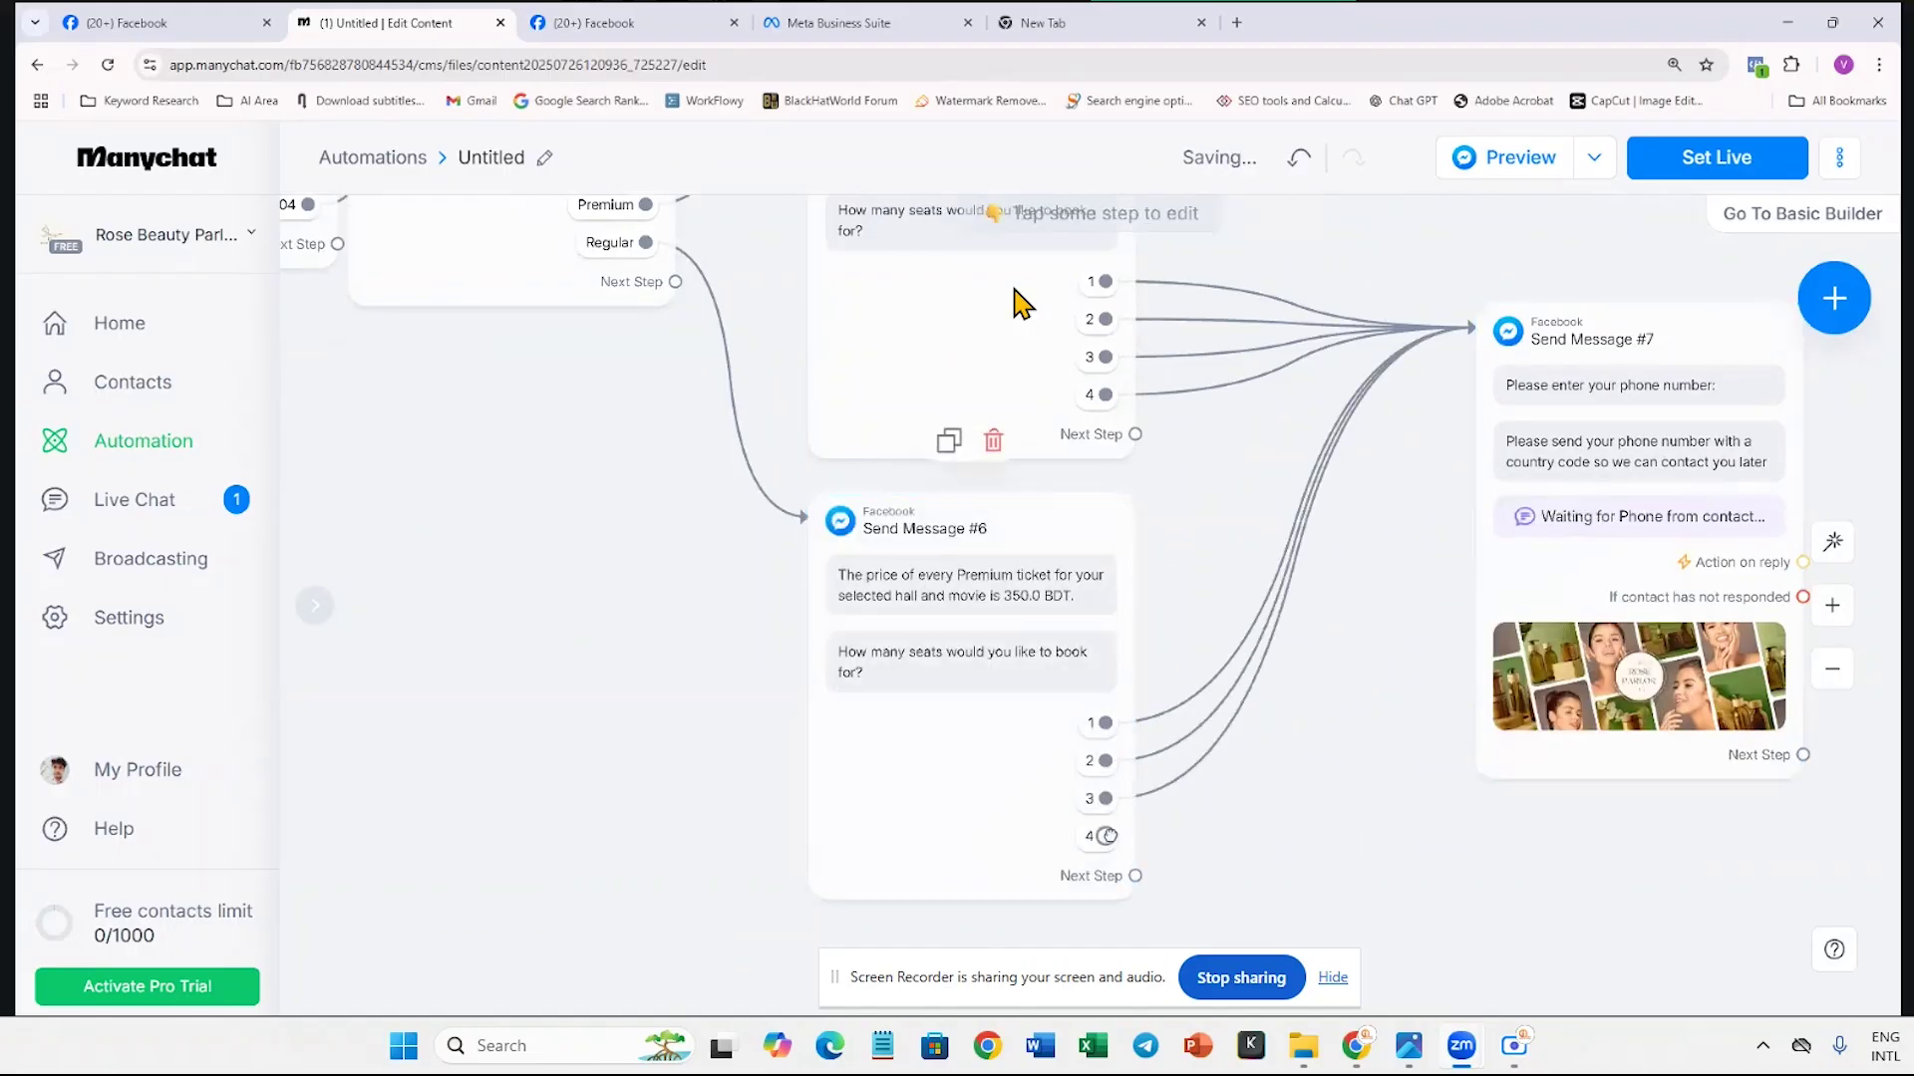